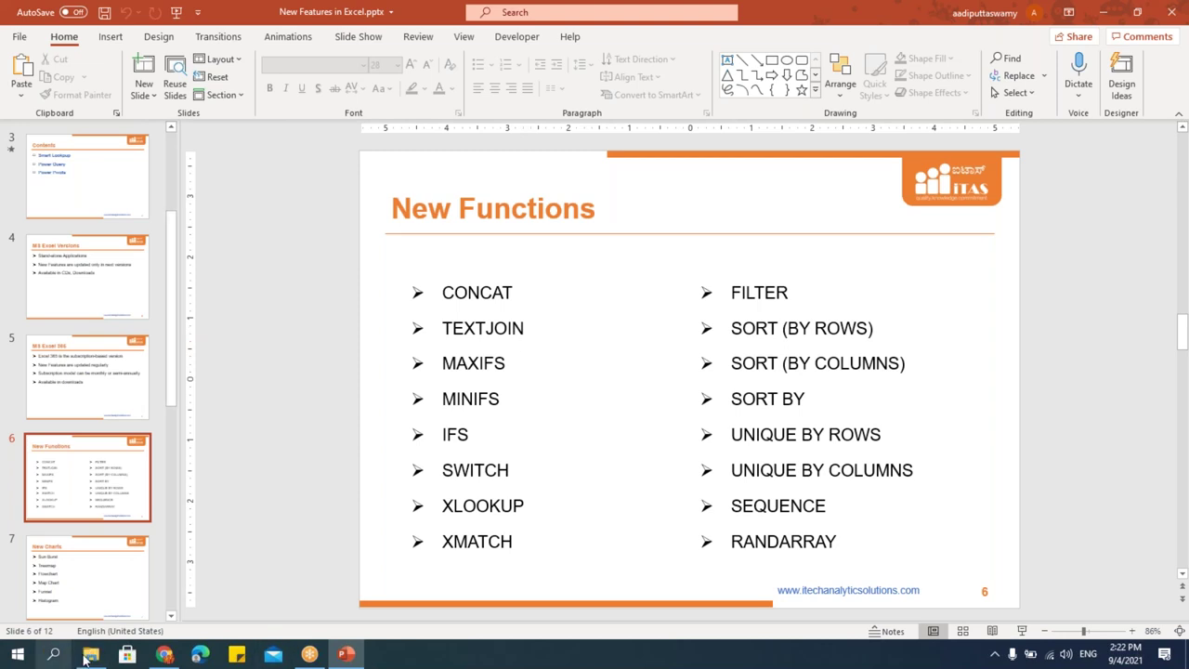
# Open the MS EXCEL 365 NEW FORMULAS.xlsx workbook from the New Features MS Excel 365 folder and show the CONCAT sheet.
pyautogui.click(91, 655)
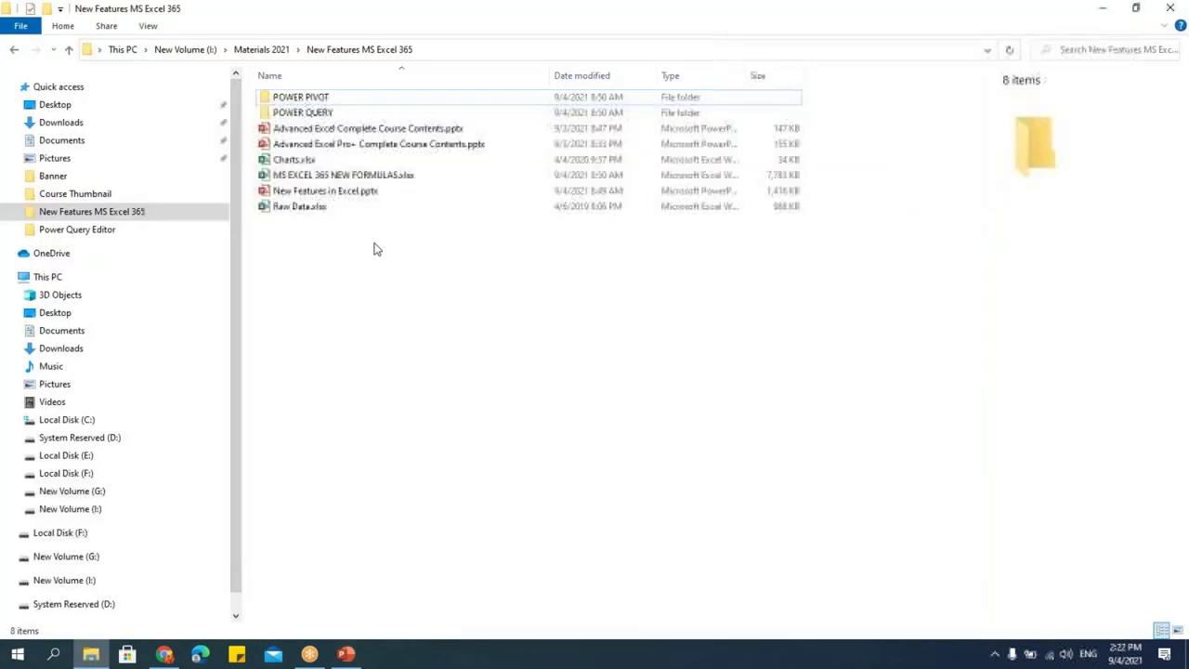
pyautogui.doubleClick(326, 182)
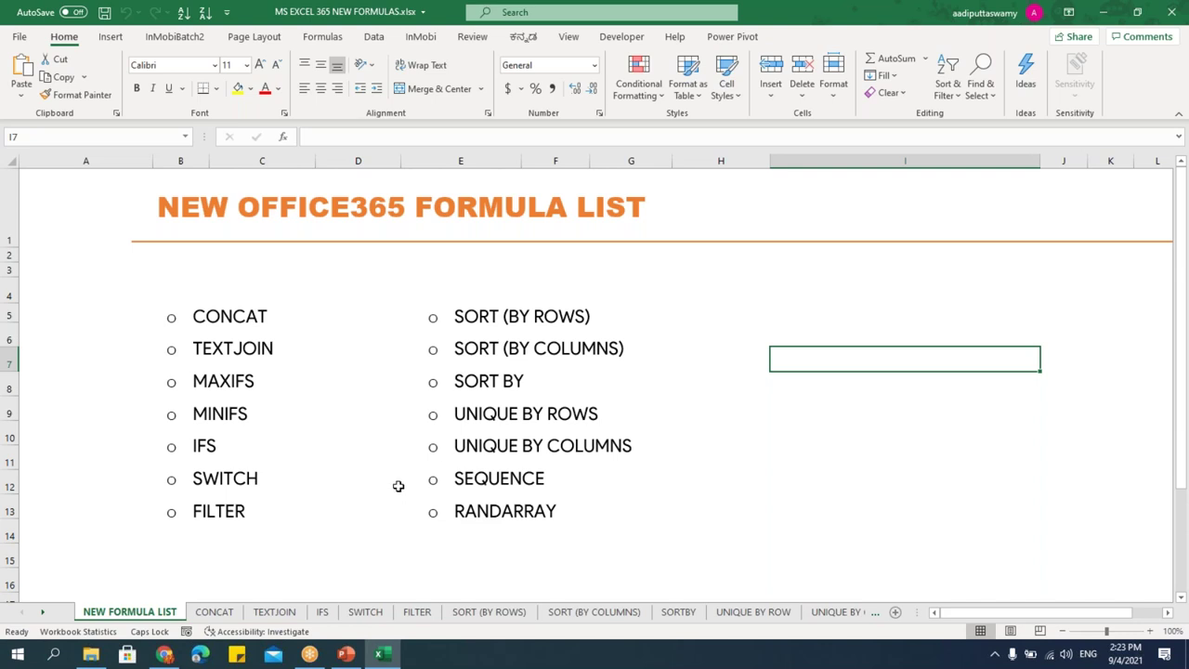
pyautogui.click(231, 617)
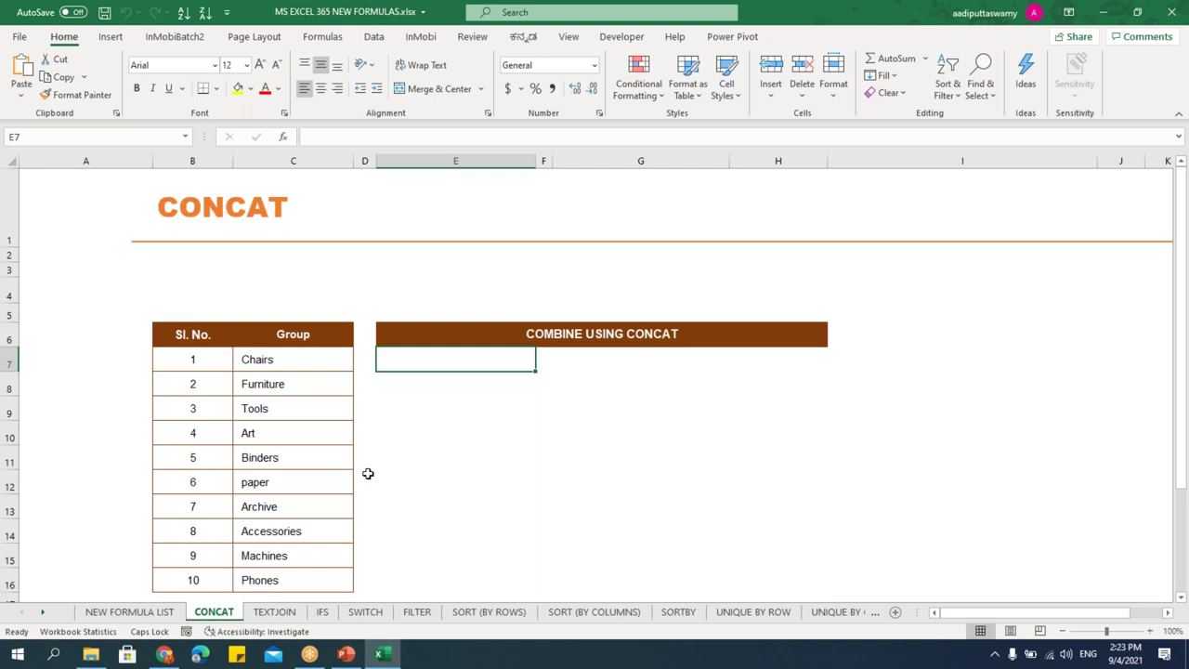
# In cell E7, combine the first three group names from C7, C8 and C9 using the CONCATENATE function.
pyautogui.write('=CON')
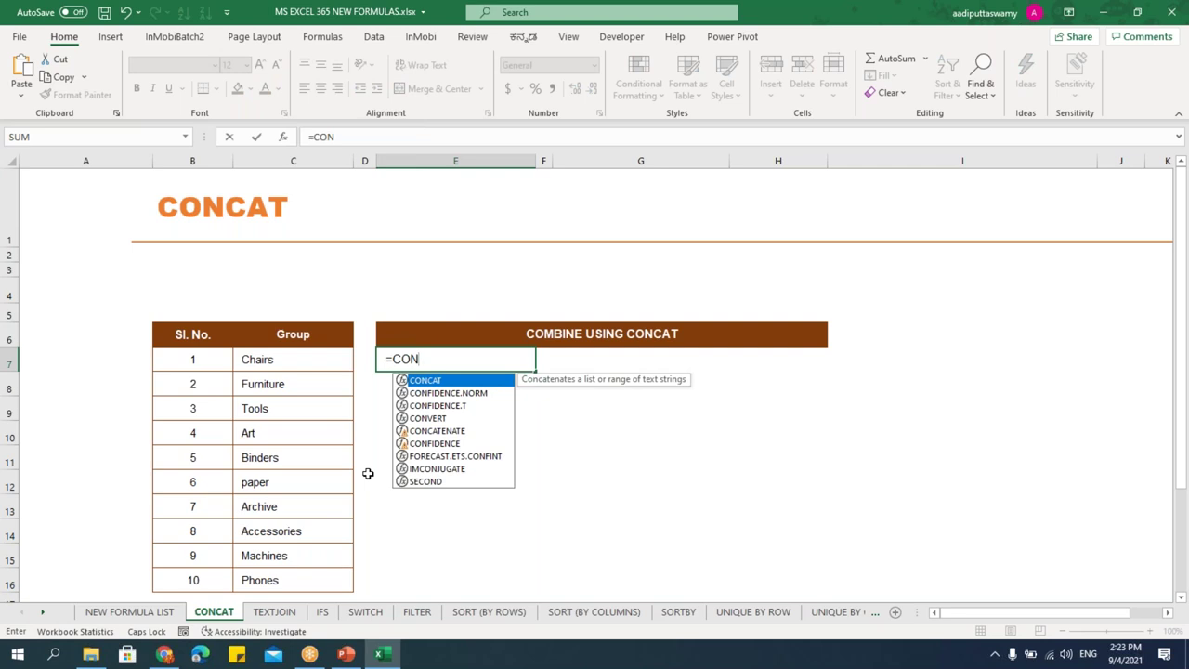
pyautogui.press('Down')
pyautogui.press('Down')
pyautogui.press('Down')
pyautogui.press('Down')
pyautogui.press('Tab')
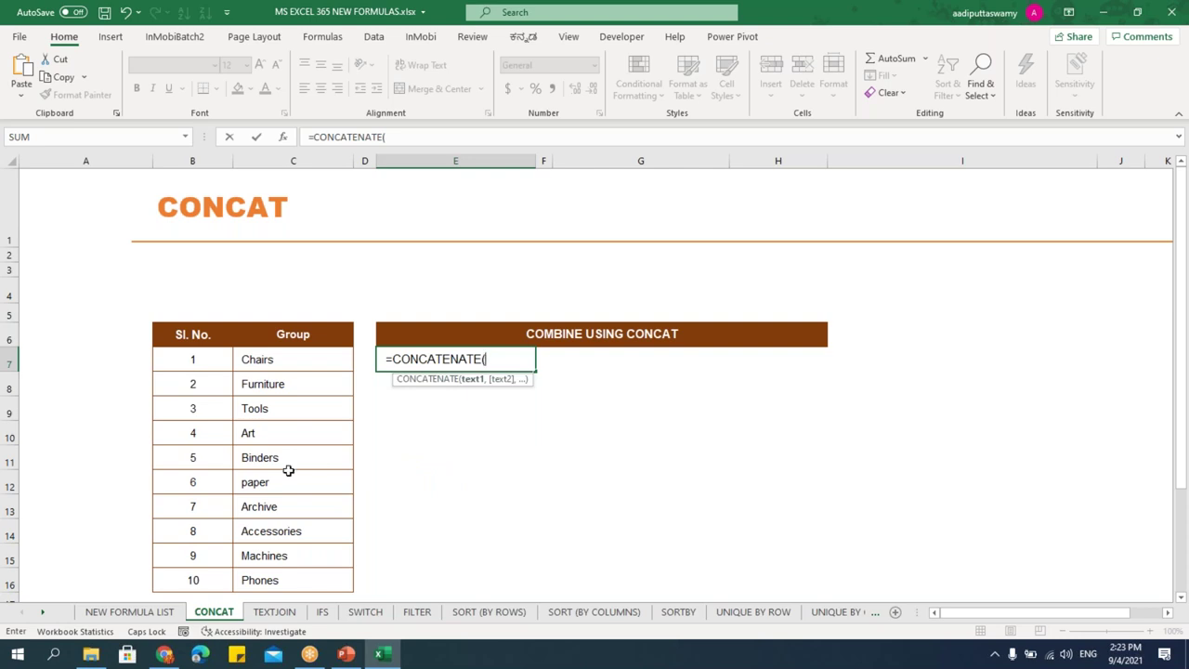
pyautogui.click(268, 364)
pyautogui.write(',')
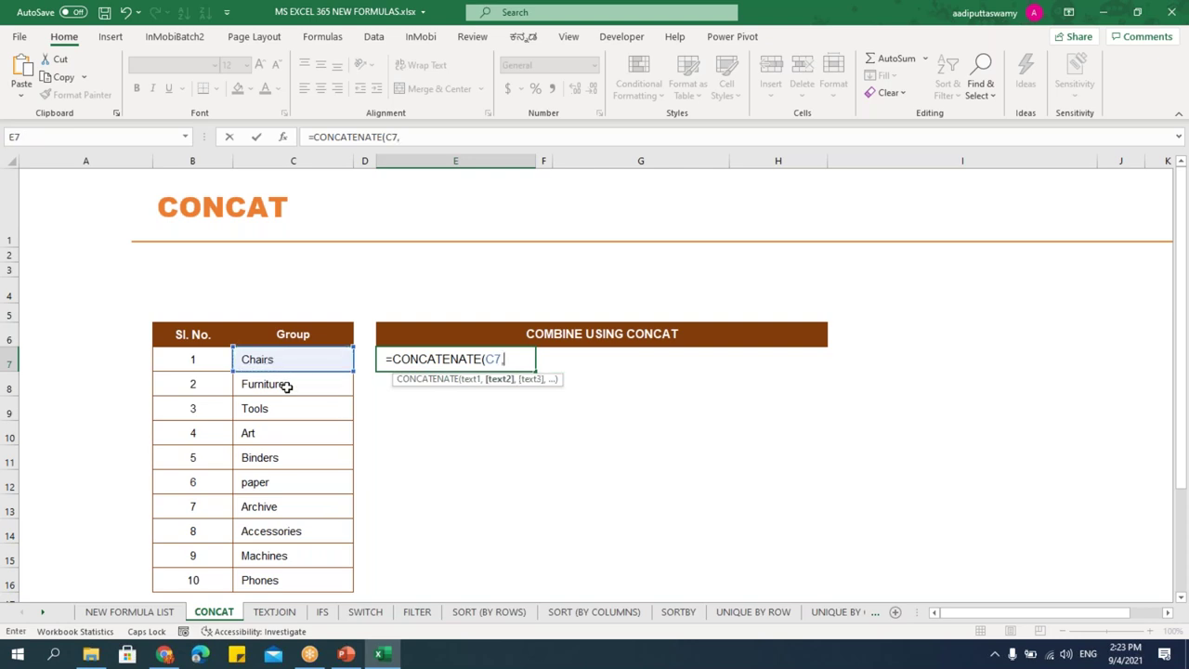
pyautogui.click(284, 386)
pyautogui.write(',')
pyautogui.click(291, 410)
pyautogui.write(',')
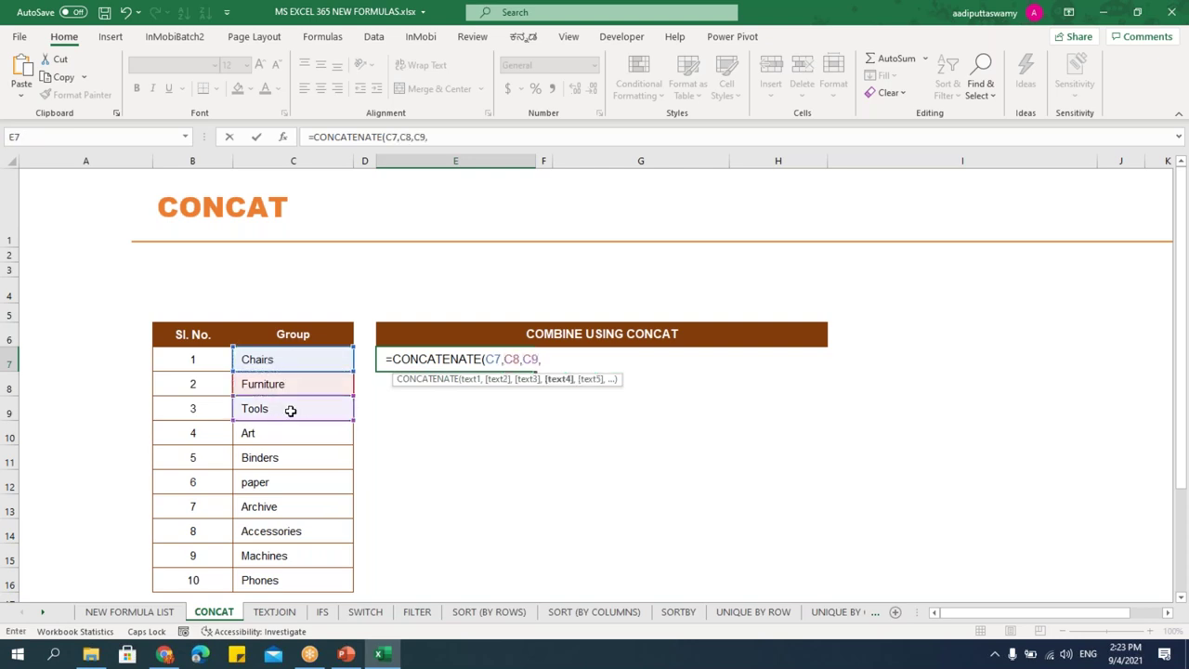
pyautogui.press('Return')
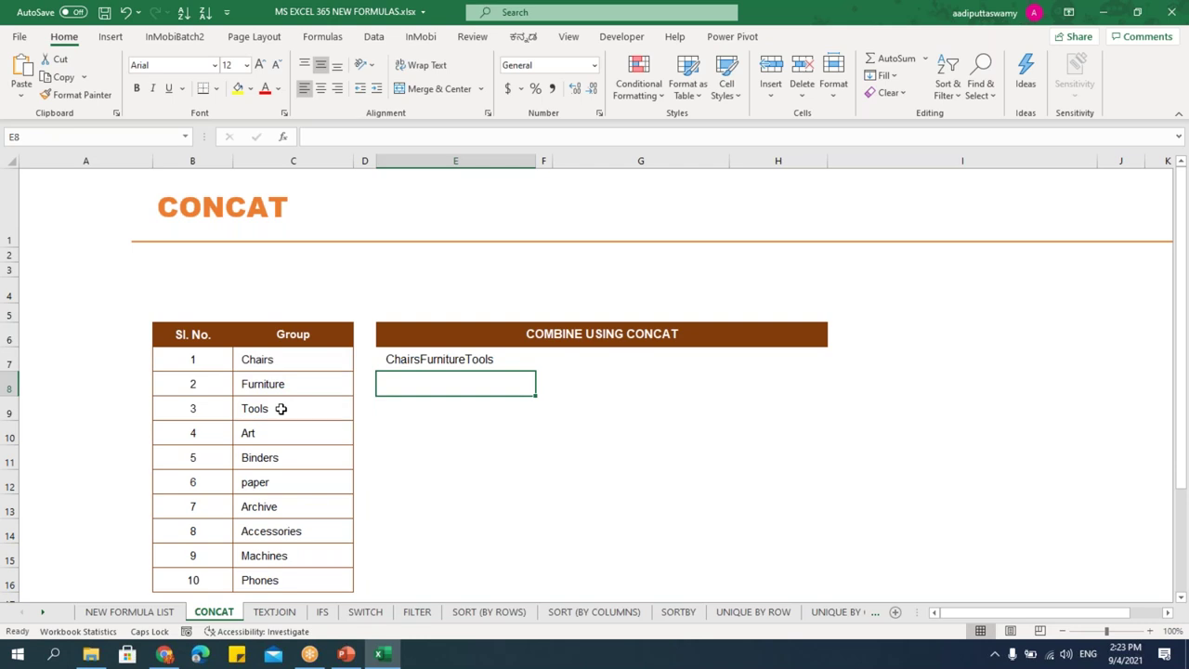
# In cell E9, combine the whole group list C7:C16 using the CONCAT function.
pyautogui.keyDown('ctrl'); pyautogui.scroll(3, 545, 446); pyautogui.keyUp('ctrl')
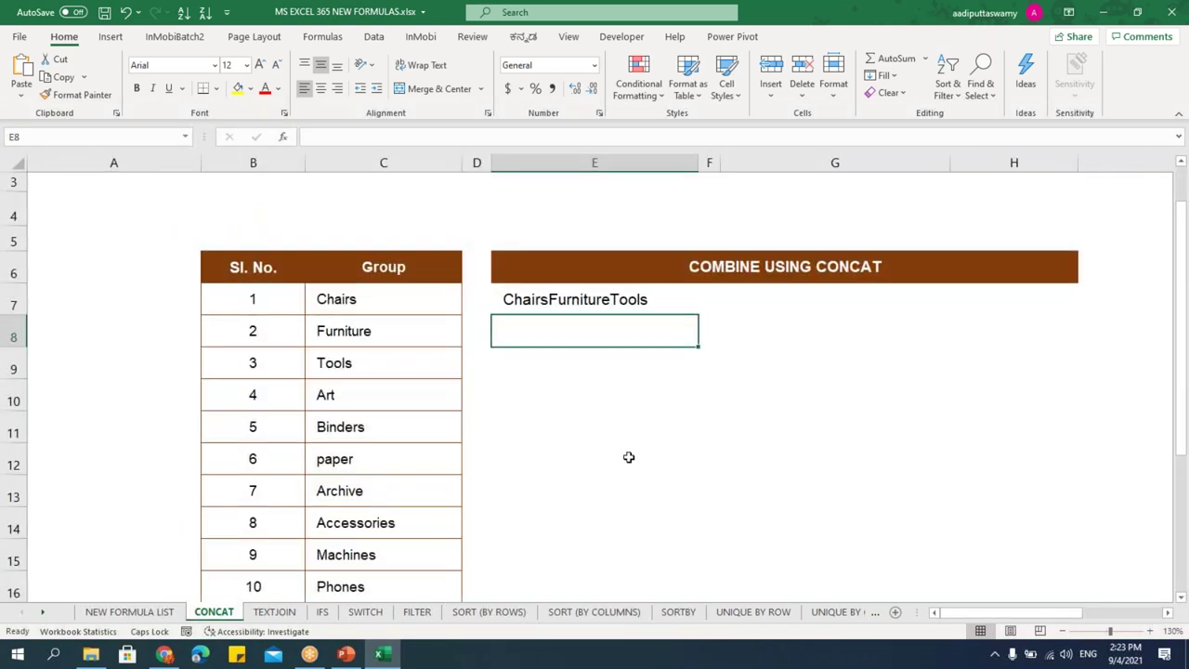
pyautogui.press('Down')
pyautogui.write('=COB')
pyautogui.press('BackSpace')
pyautogui.write('NCAT')
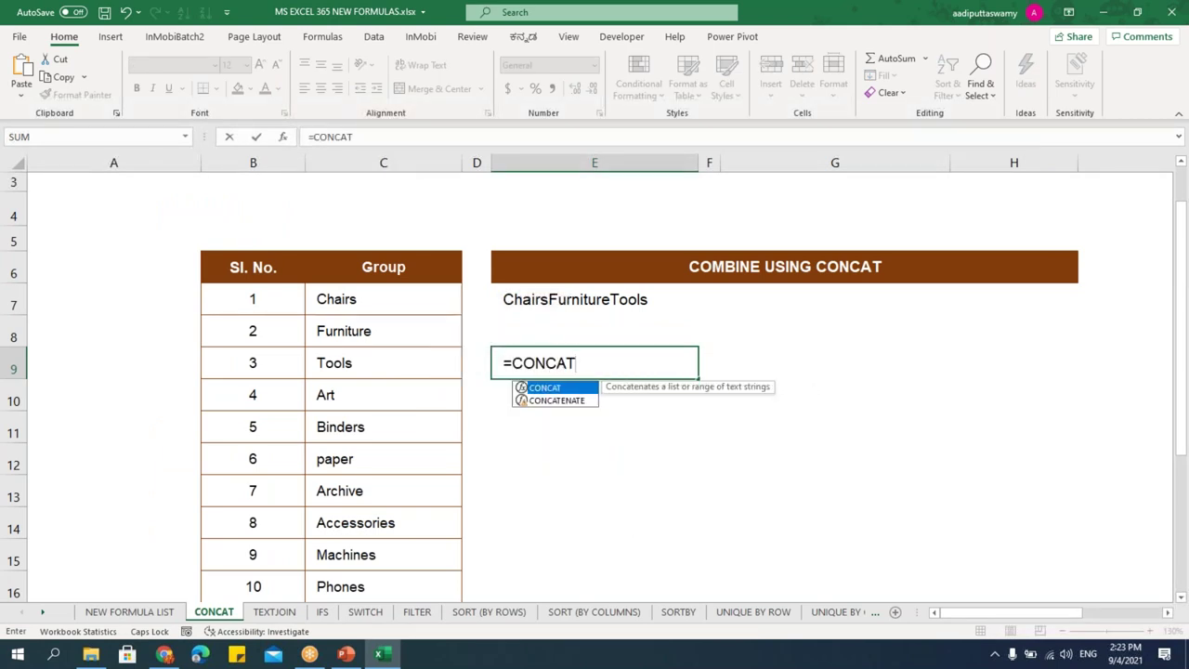
pyautogui.write('(')
pyautogui.moveTo(387, 309); pyautogui.dragTo(414, 509)
pyautogui.press('Return')
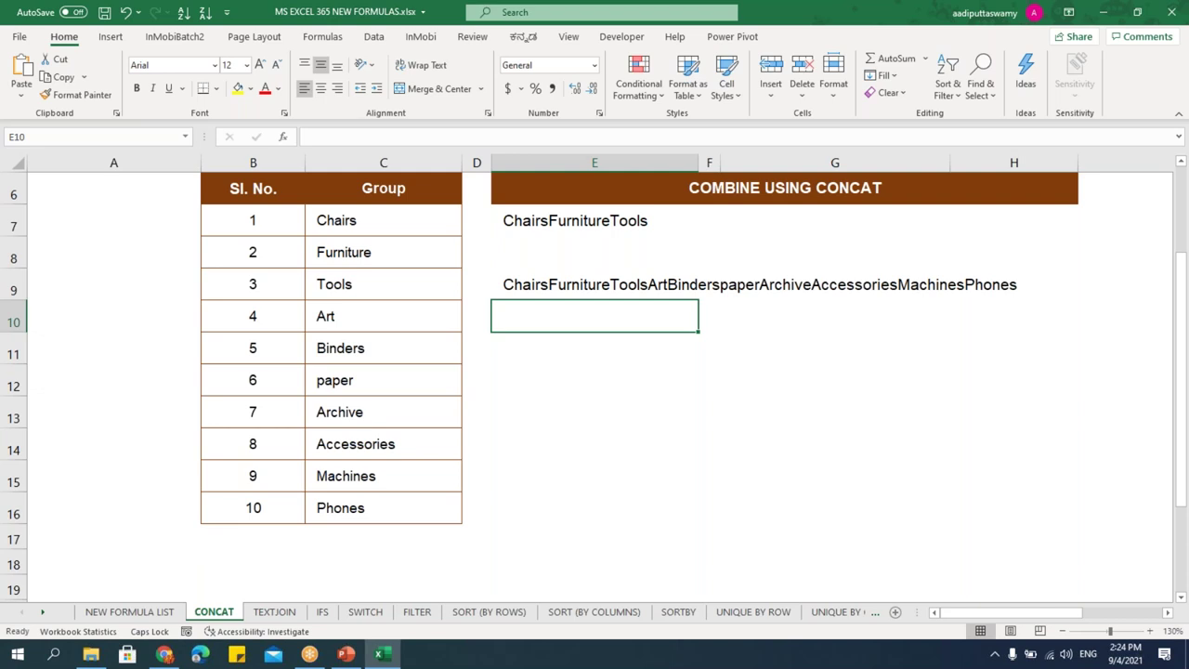
# On the TEXTJOIN sheet, join C7:C16 in cell E7 using TEXTJOIN with the delimiter ", " and ignore_empty set to TRUE.
pyautogui.click(276, 612)
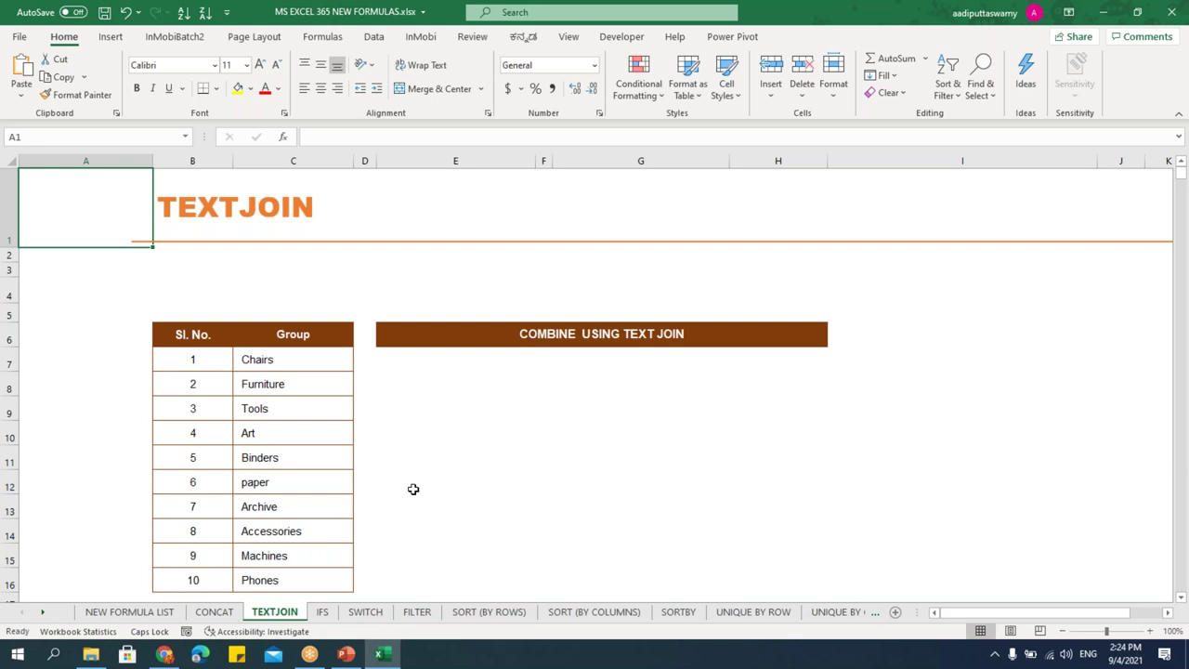
pyautogui.click(417, 361)
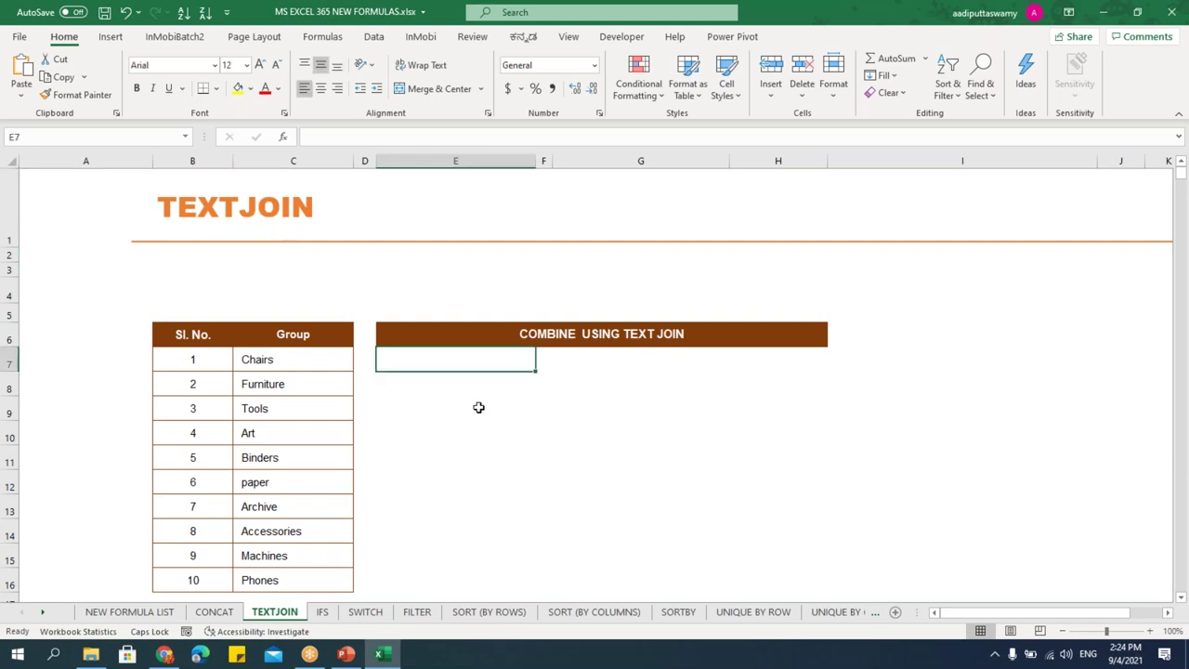
pyautogui.scroll(4, 478, 407)
pyautogui.write('=TEXT')
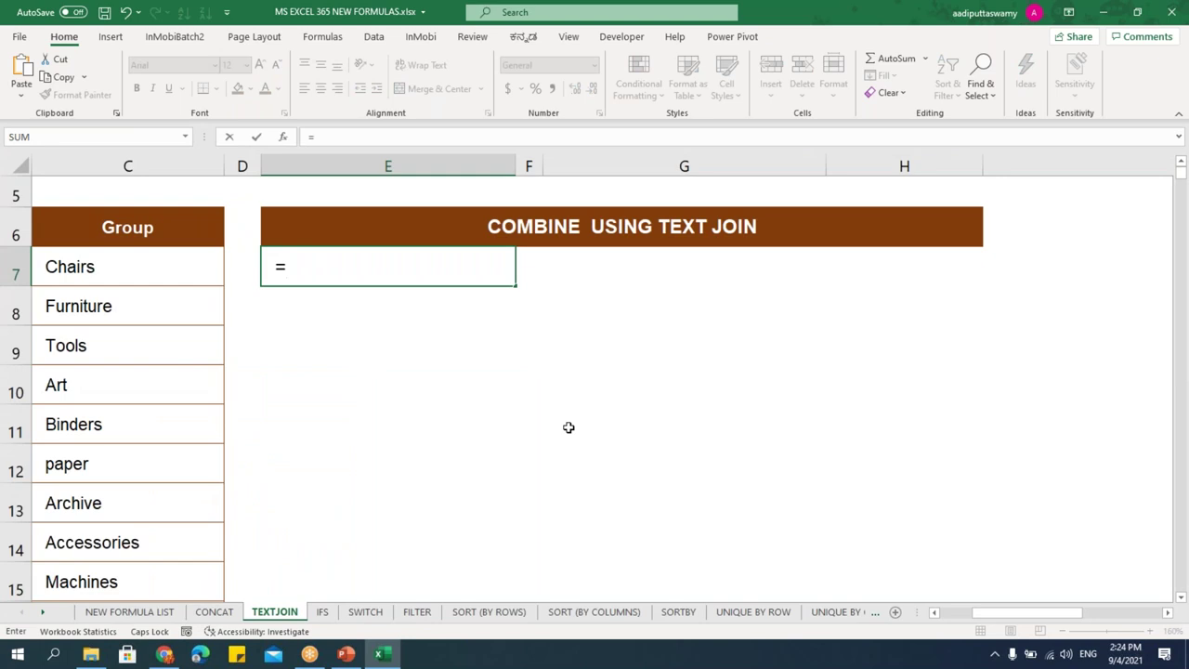
pyautogui.press('Down')
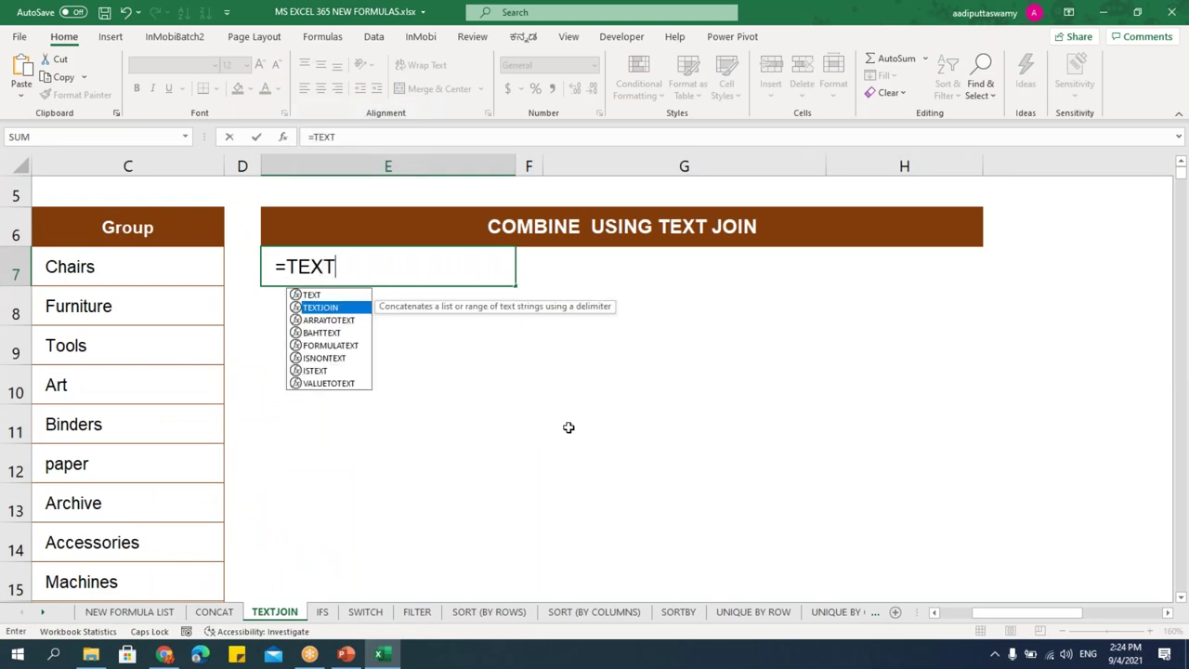
pyautogui.press('Tab')
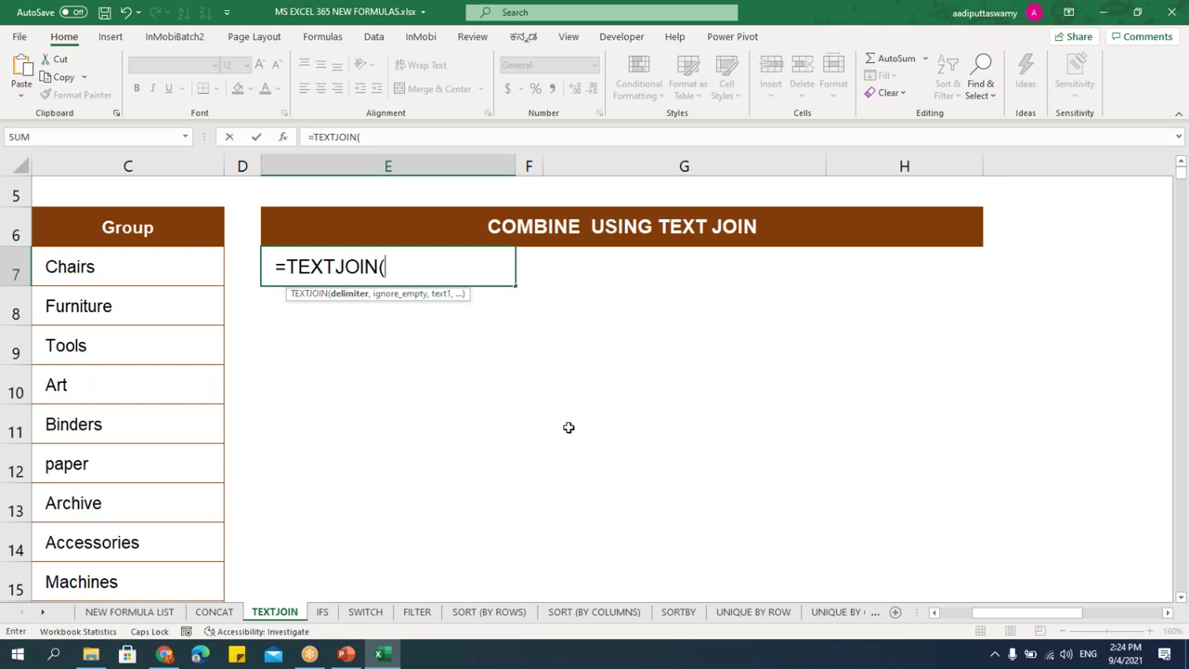
pyautogui.write('", ",')
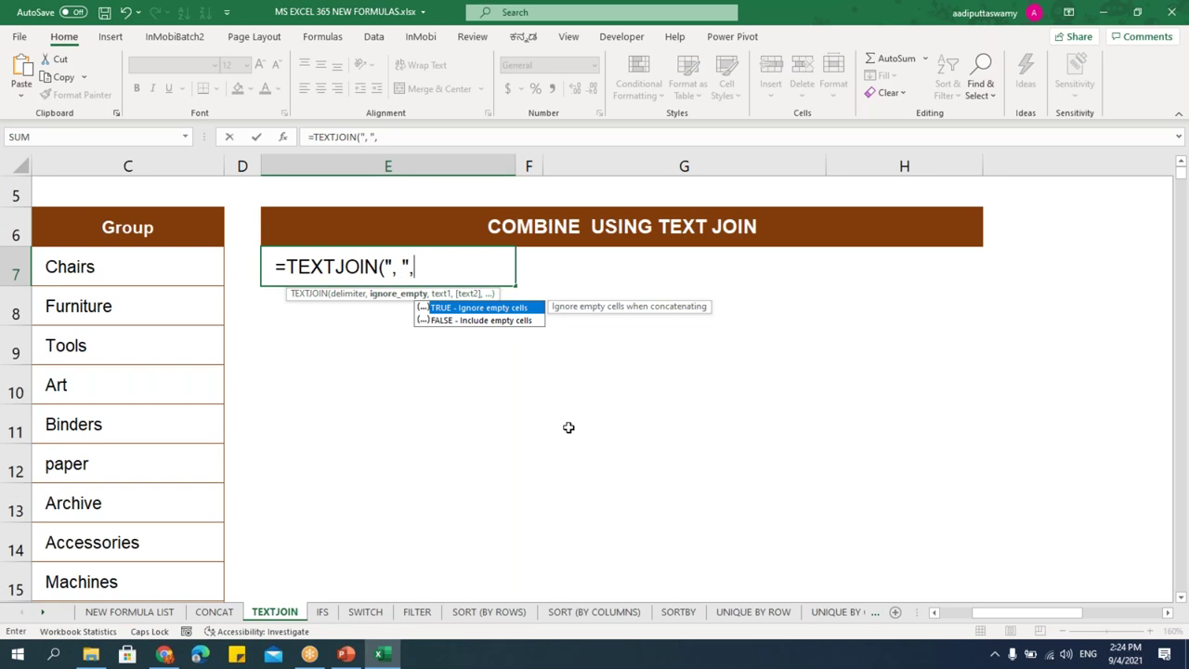
pyautogui.press('Tab')
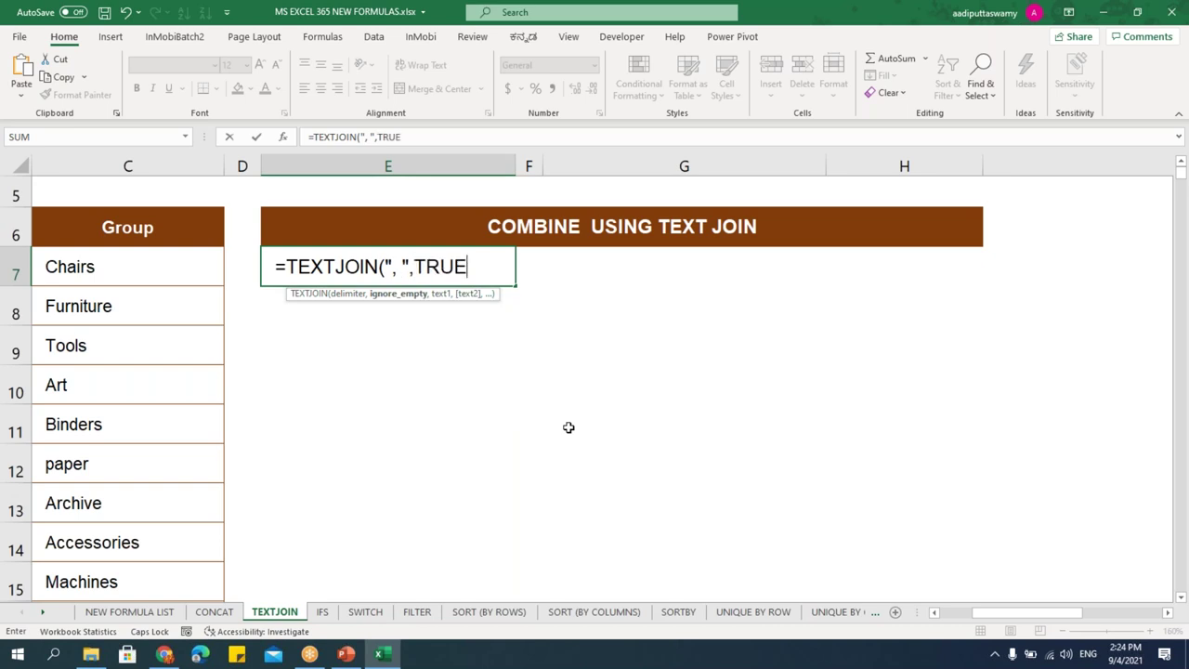
pyautogui.write(',')
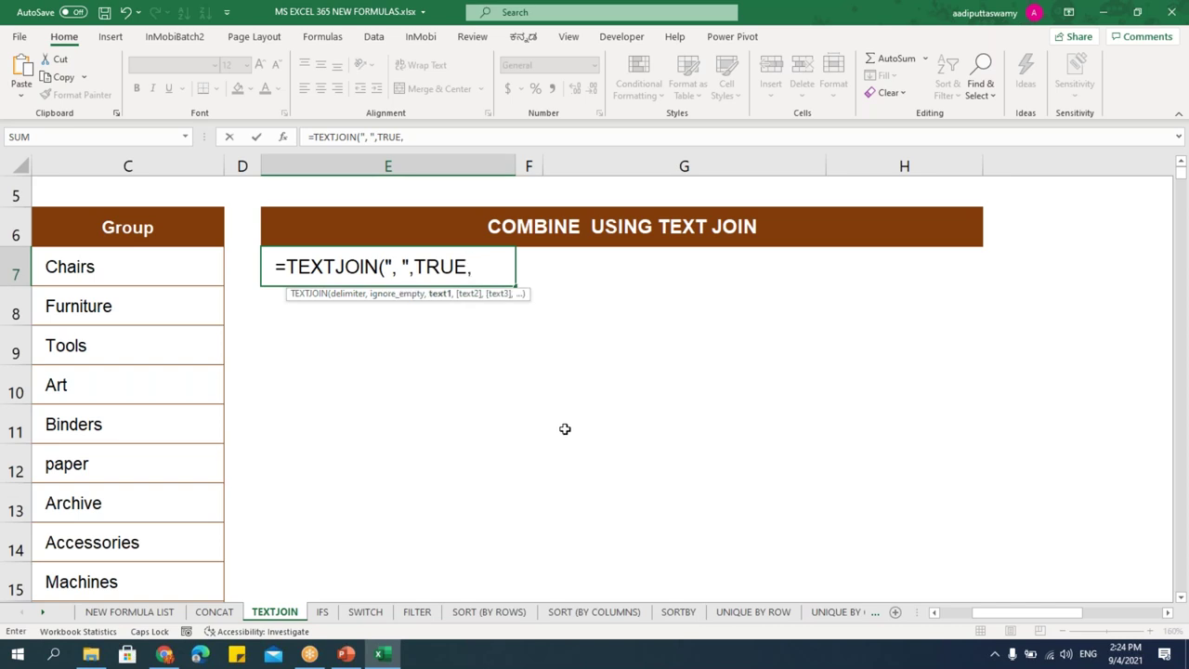
pyautogui.click(169, 278)
pyautogui.moveTo(169, 469); pyautogui.dragTo(162, 552)
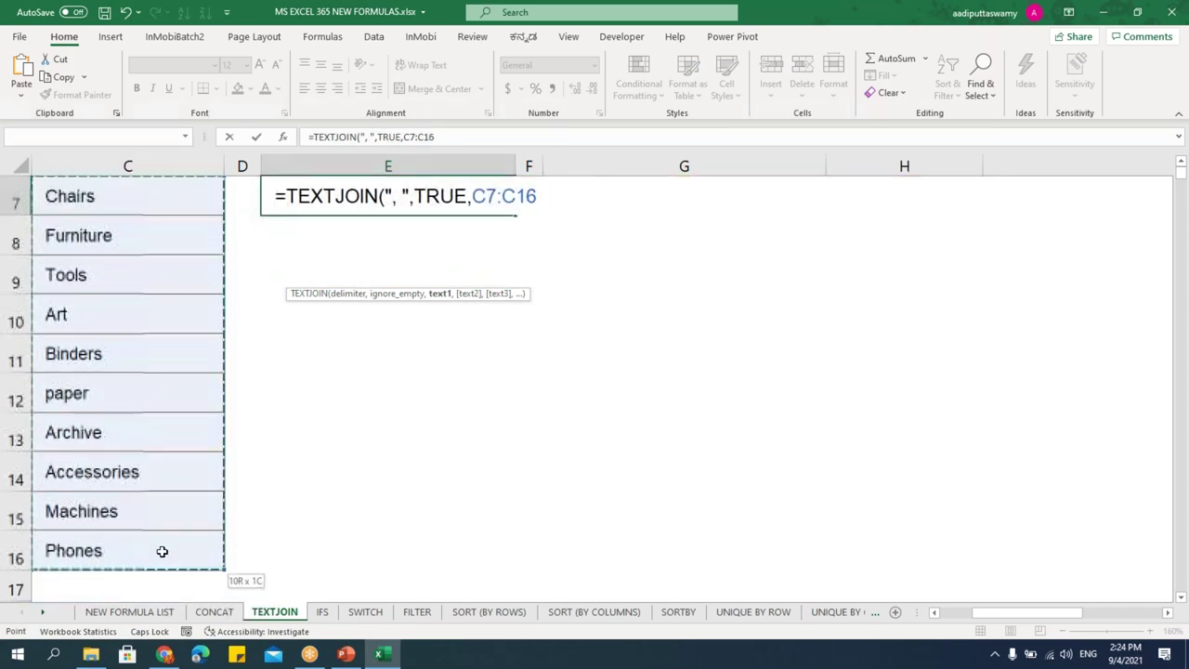
pyautogui.press('Return')
pyautogui.scroll(2, 474, 511)
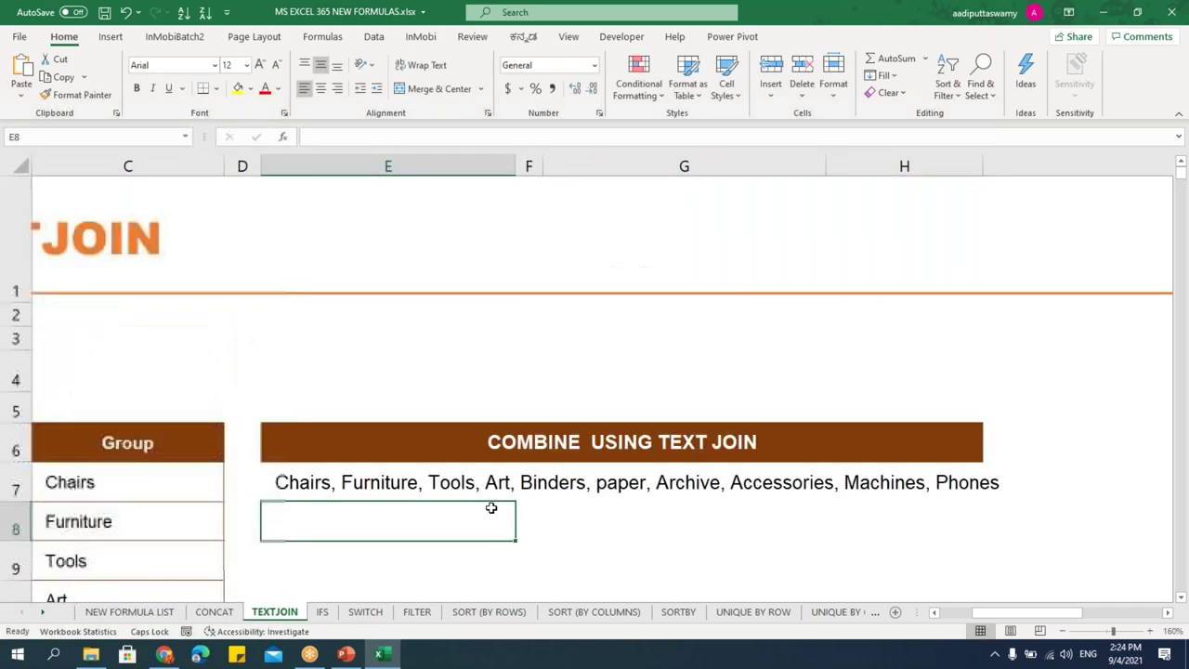
pyautogui.scroll(-1, 495, 505)
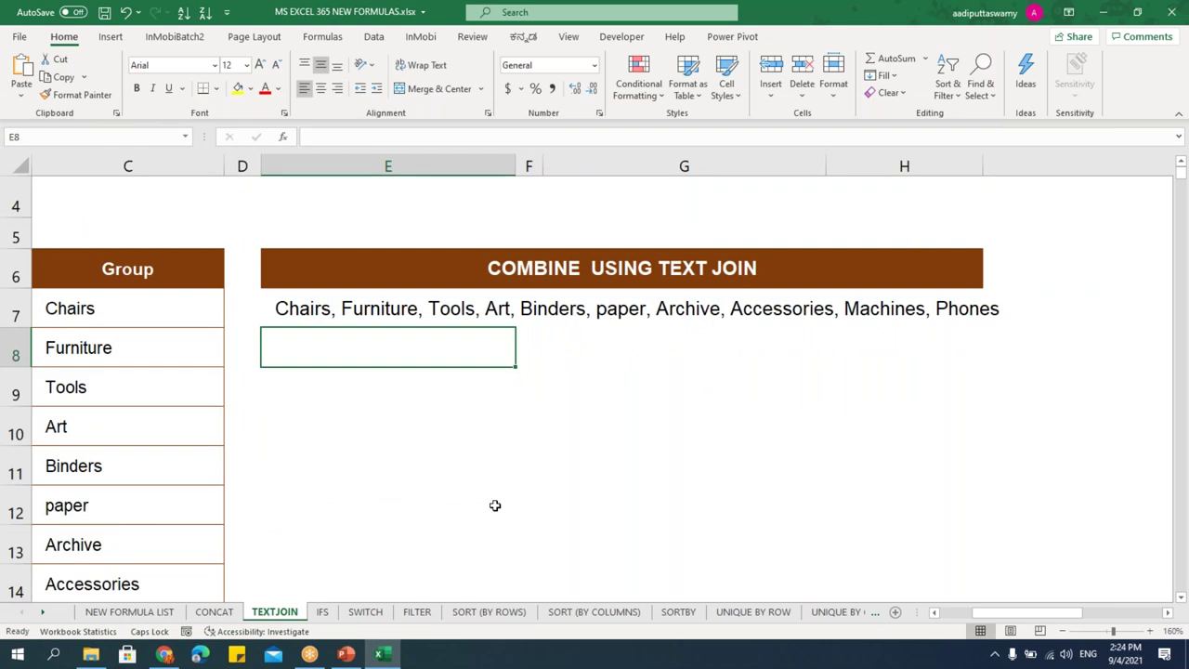
# Clear the Furniture, Binders and Archive entries from cells C8, C11 and C13 of the Group column.
pyautogui.click(143, 356)
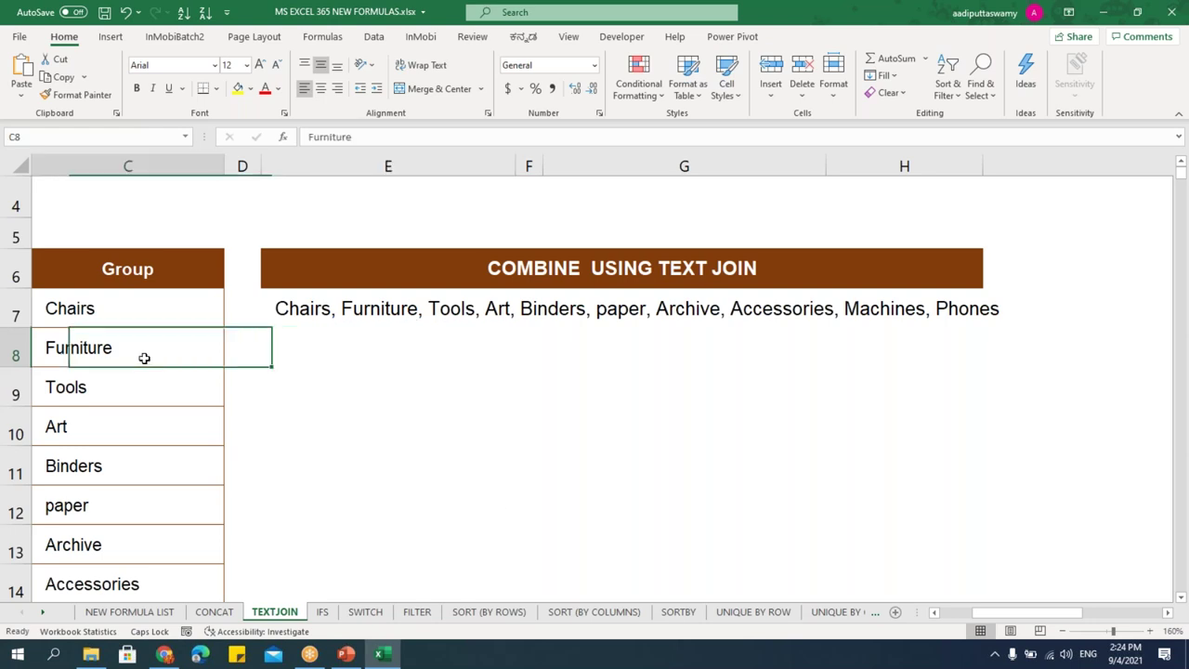
pyautogui.press('Delete')
pyautogui.click(137, 462)
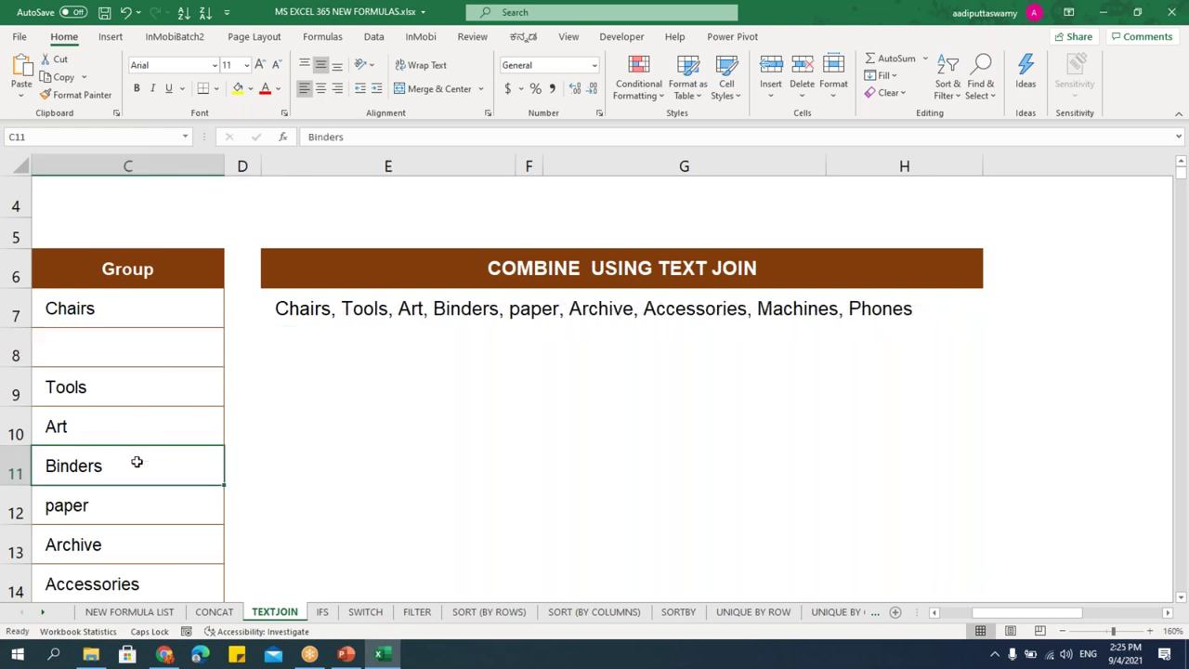
pyautogui.press('Delete')
pyautogui.click(109, 555)
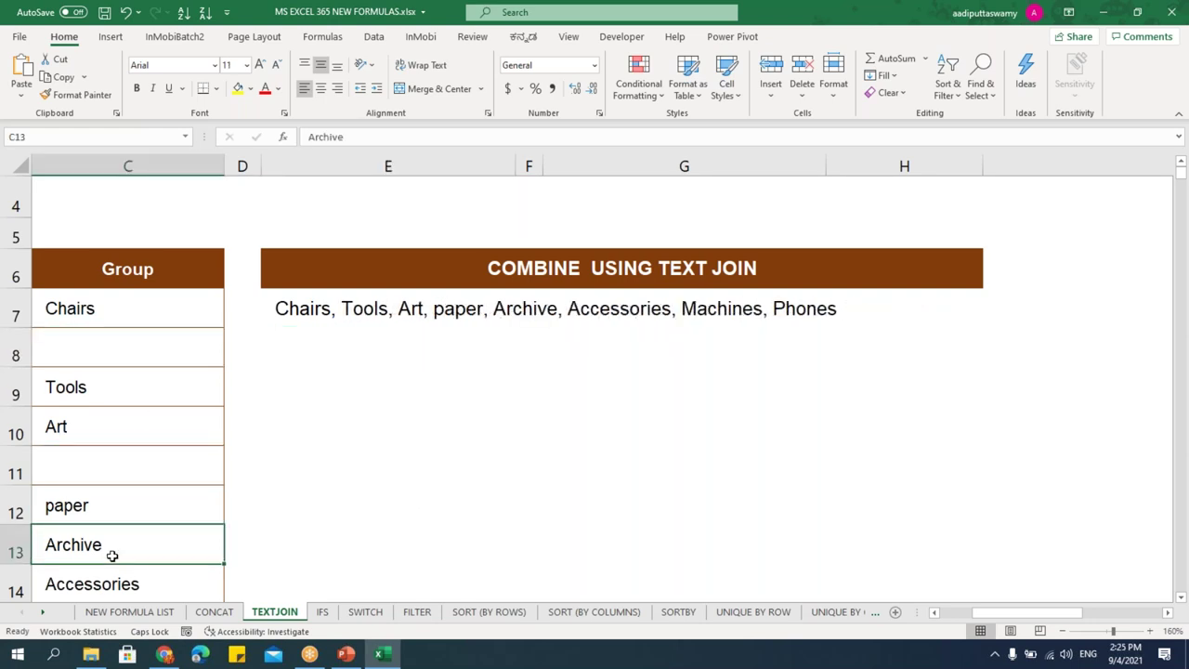
pyautogui.press('Delete')
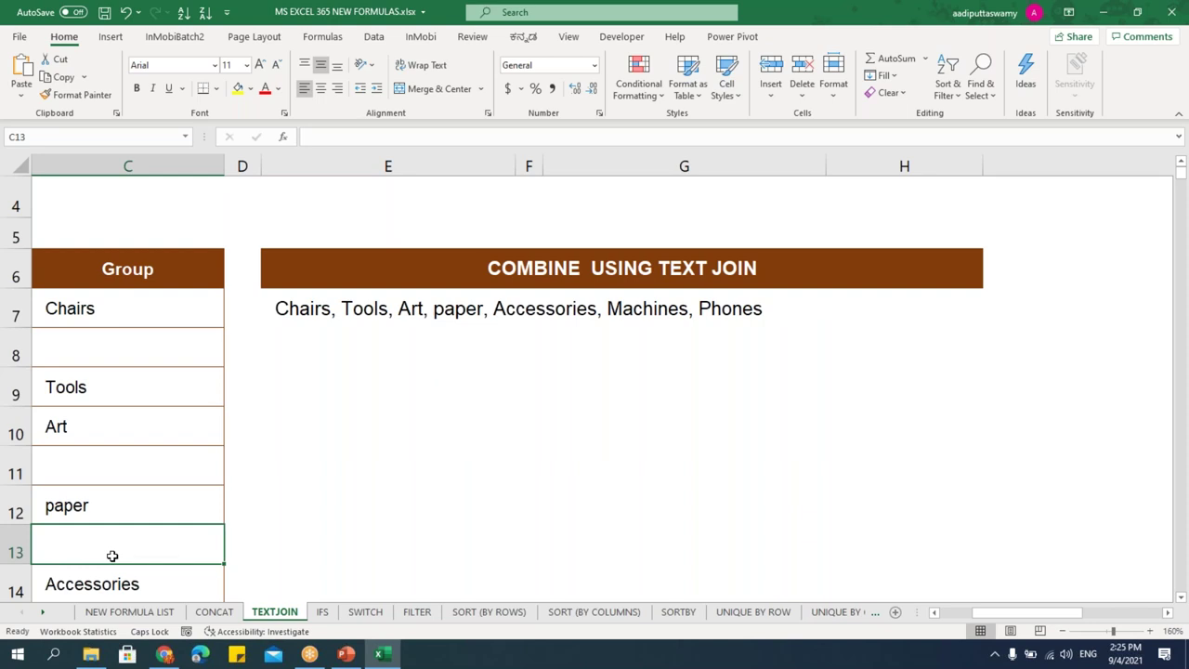
# Change the ignore_empty argument of the TEXTJOIN formula in E7 to FALSE.
pyautogui.doubleClick(297, 314)
pyautogui.moveTo(467, 308); pyautogui.dragTo(414, 308)
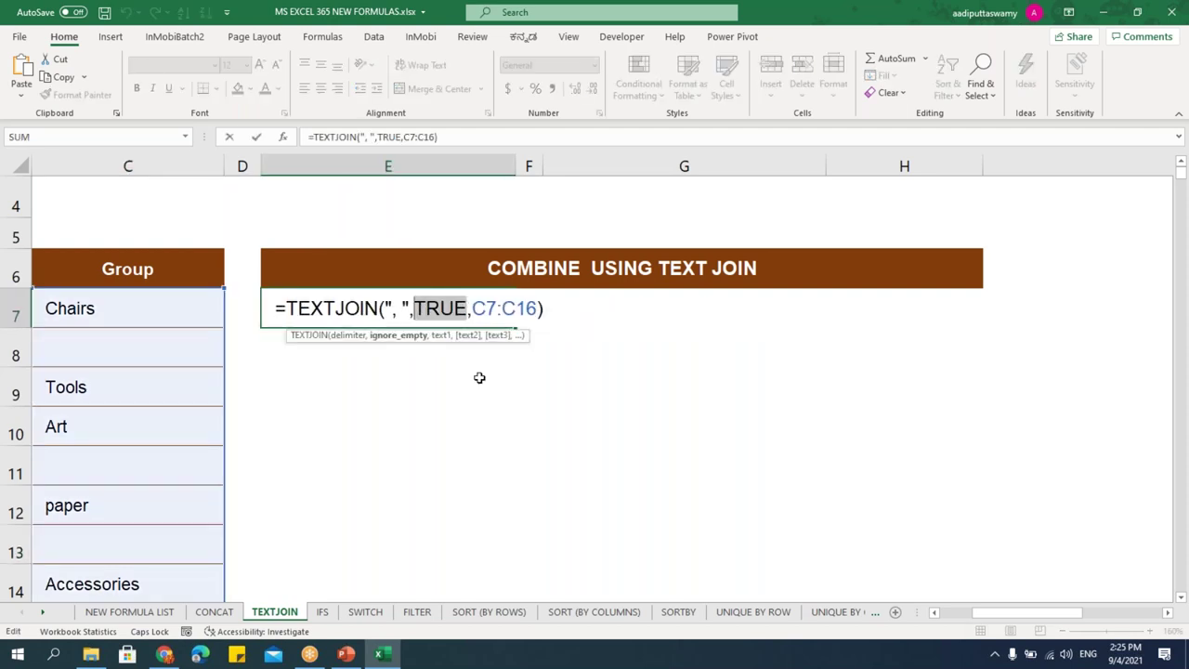
pyautogui.write('FALSE')
pyautogui.press('Return')
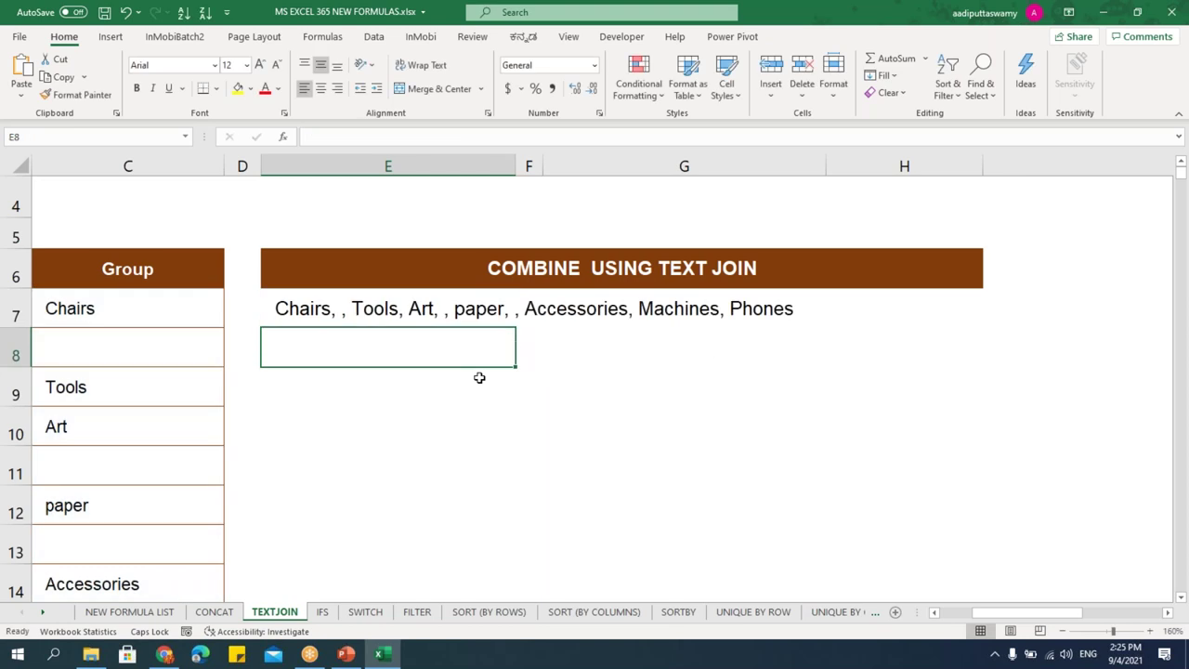
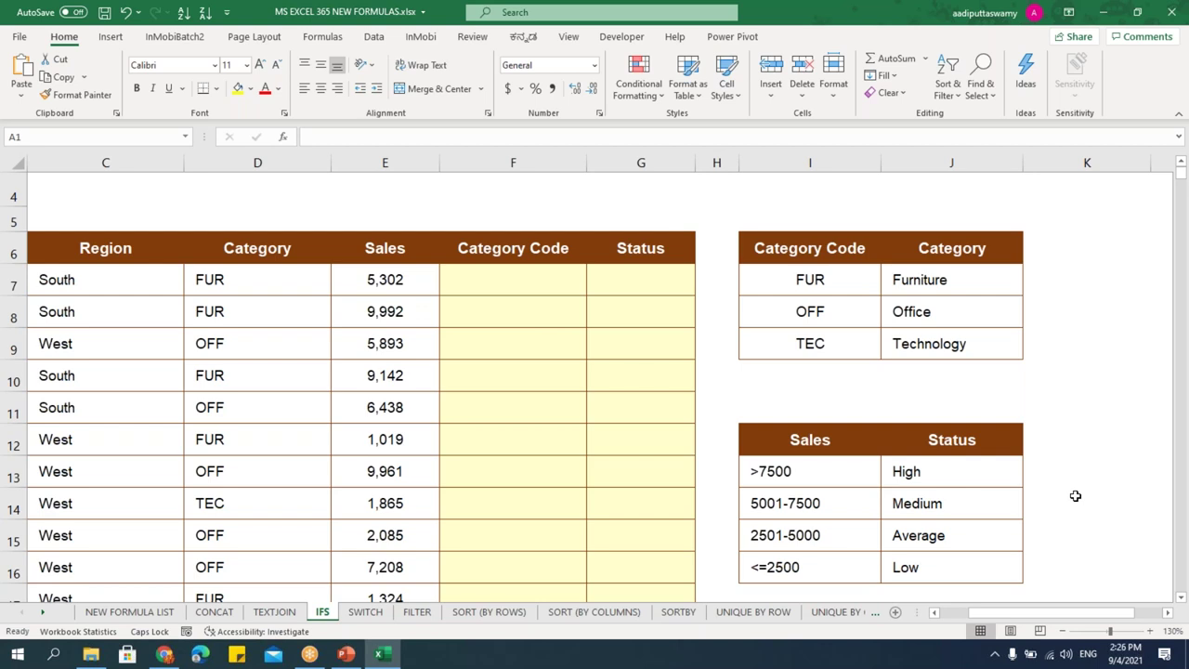
# In cell F7 of the IFS sheet, start an IFS formula that returns $J$7 when D7="FUR".
pyautogui.click(479, 284)
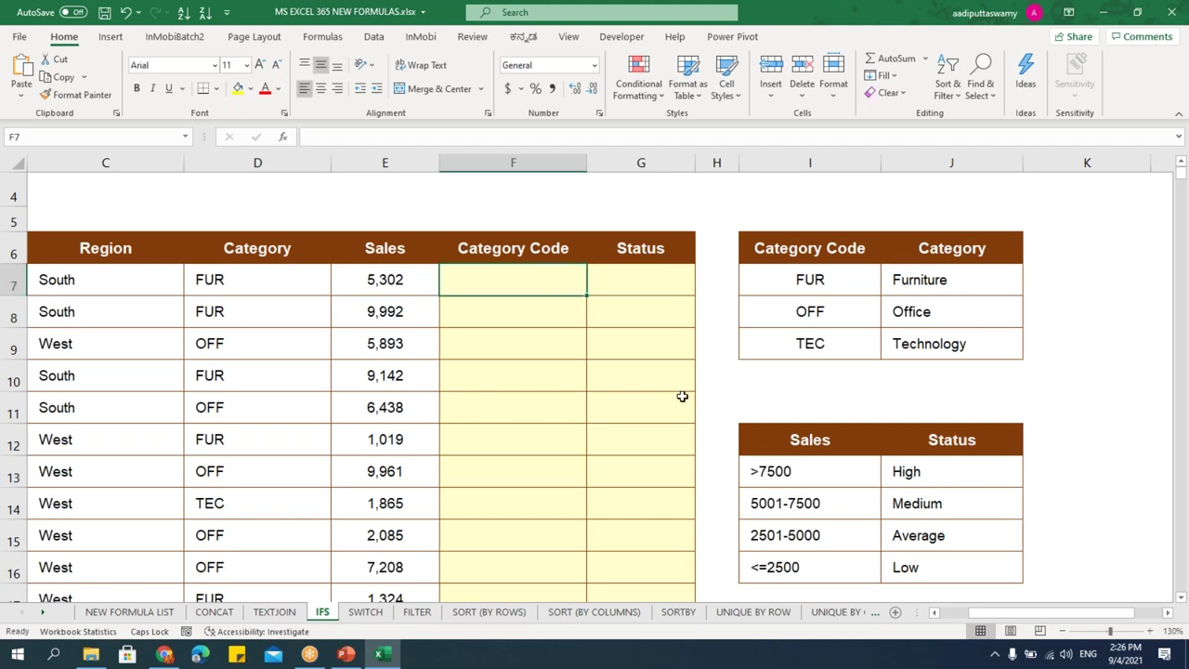
pyautogui.write('=IF')
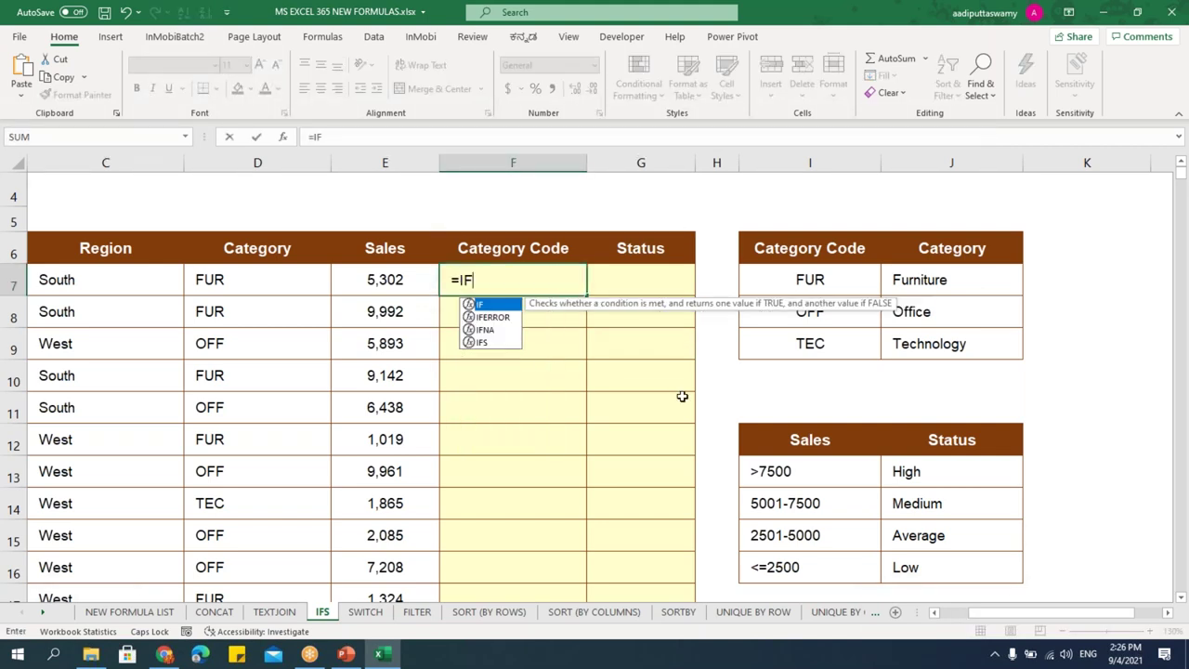
pyautogui.write('S(')
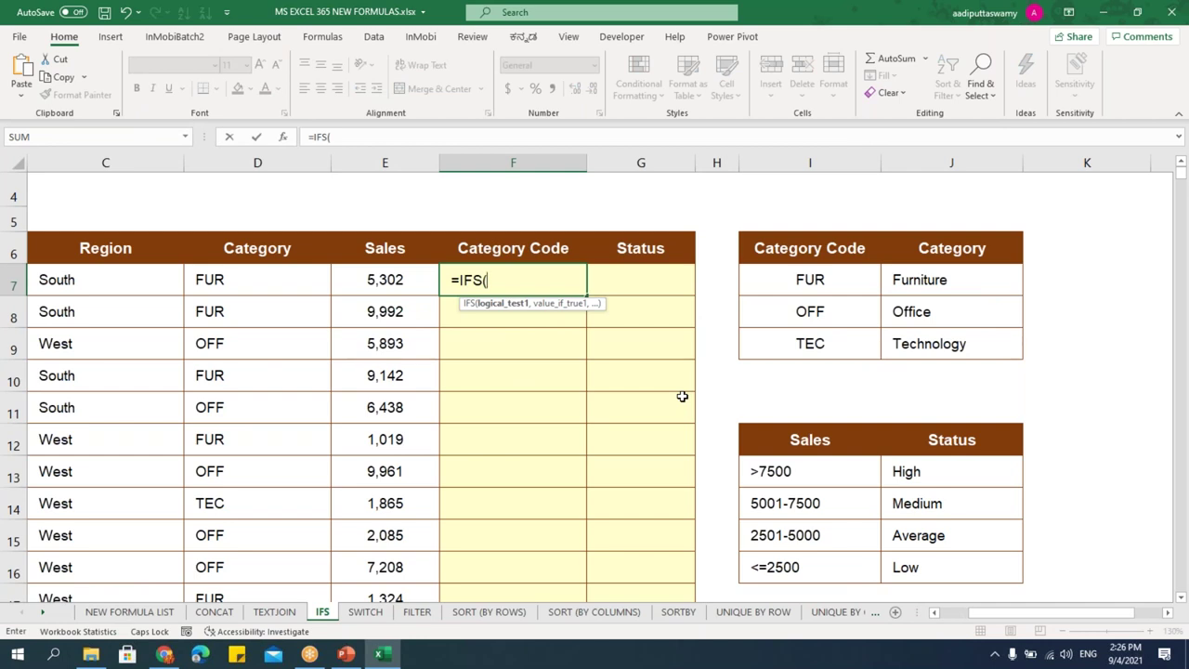
pyautogui.click(265, 289)
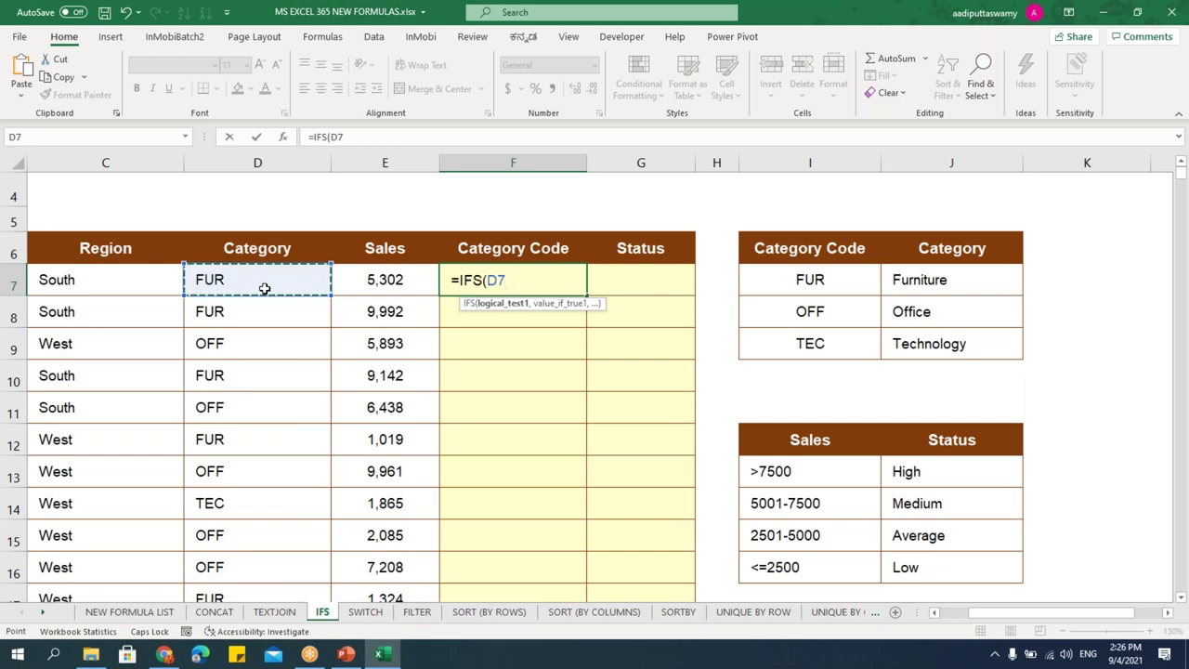
pyautogui.write('="FUR"')
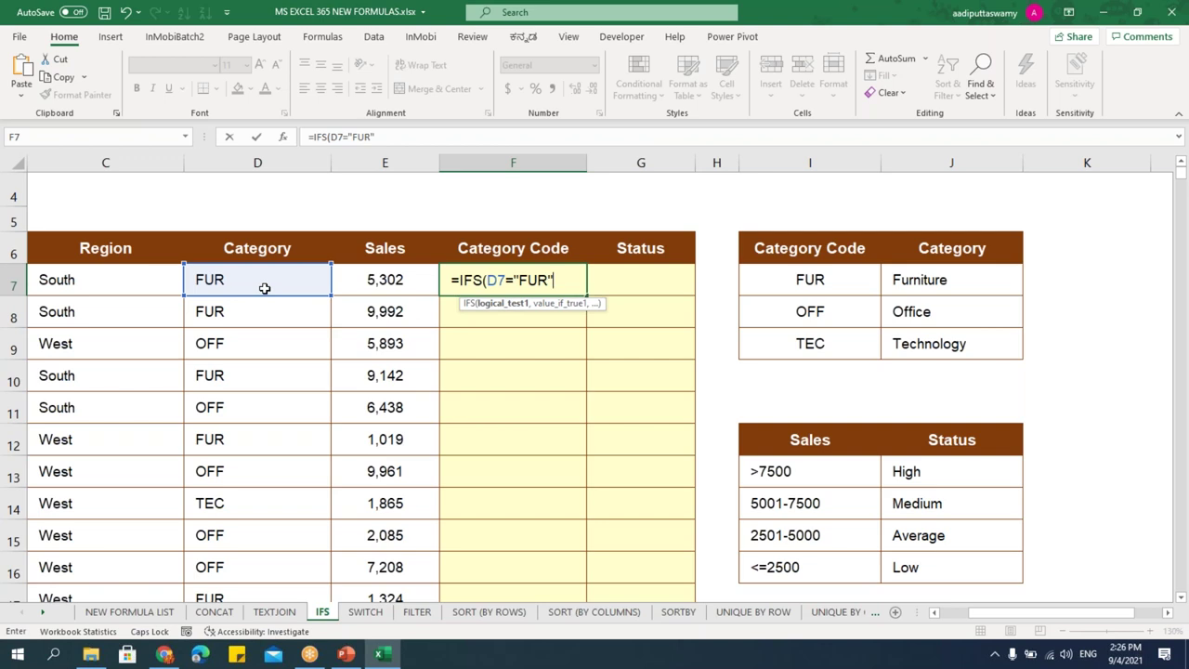
pyautogui.write(',')
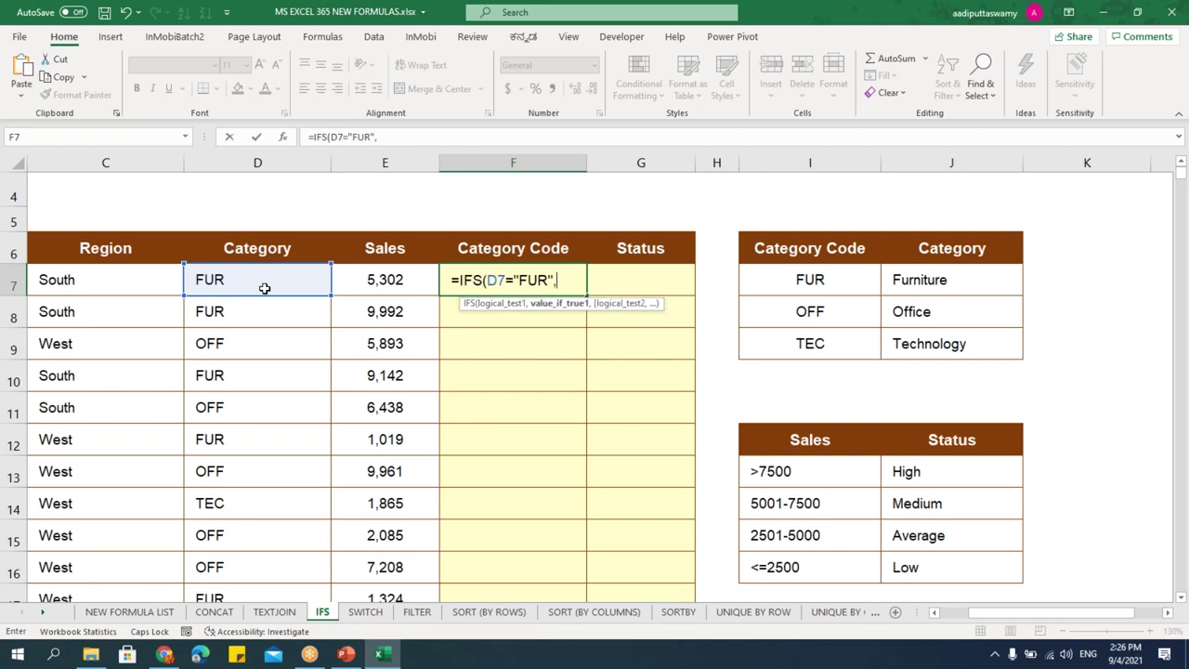
pyautogui.click(922, 288)
pyautogui.press('F4')
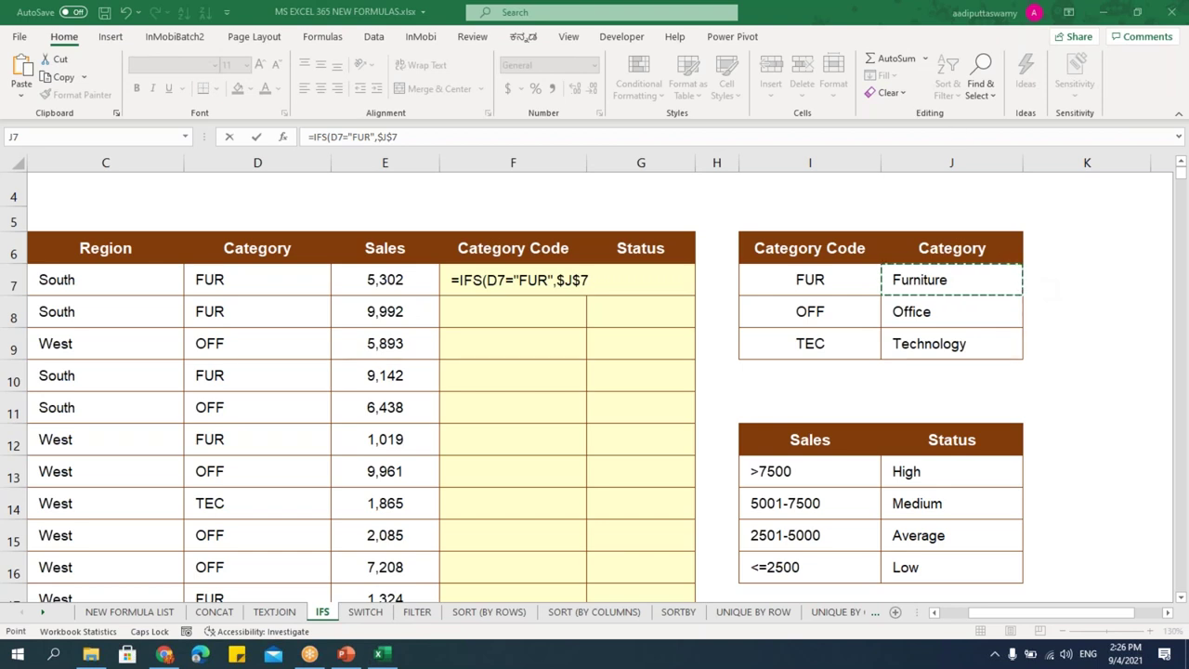
pyautogui.click(594, 280)
pyautogui.write(',')
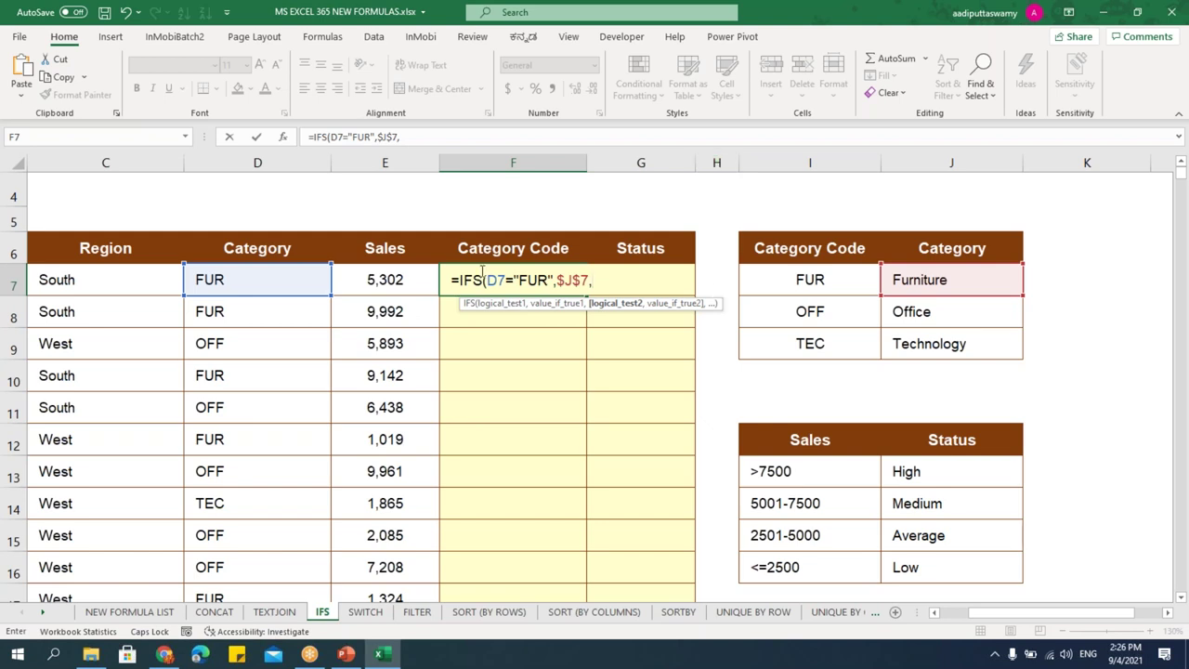
# Add a second condition to the IFS formula that returns $J$8 when D7="OFF".
pyautogui.click(278, 284)
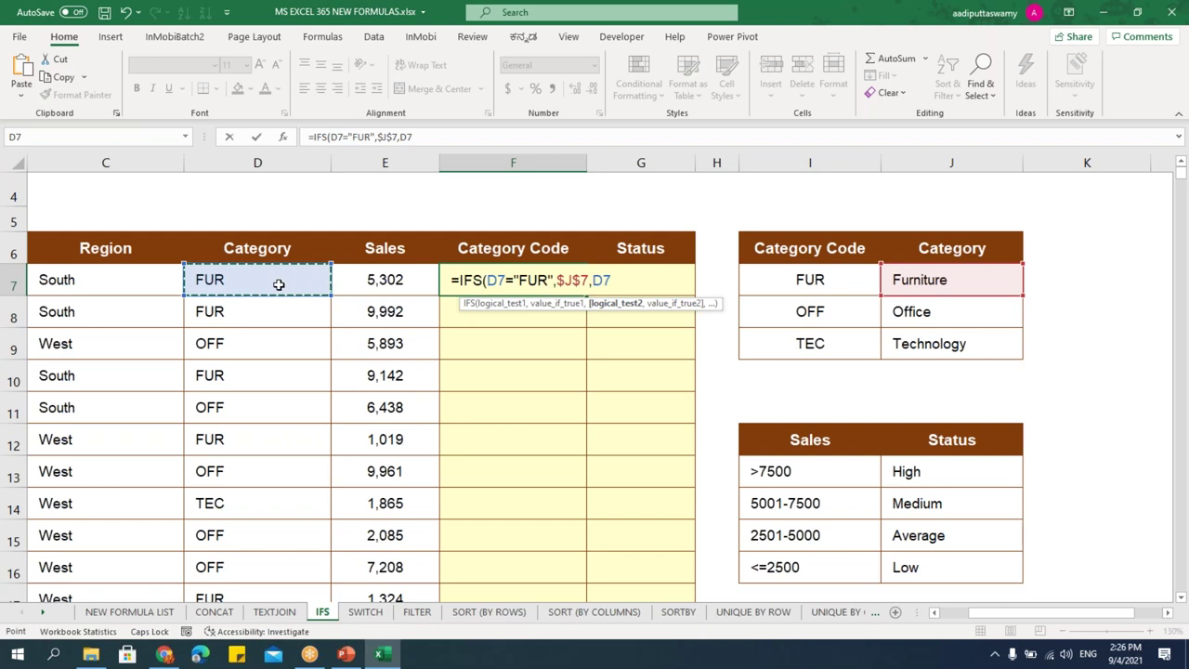
pyautogui.write('="')
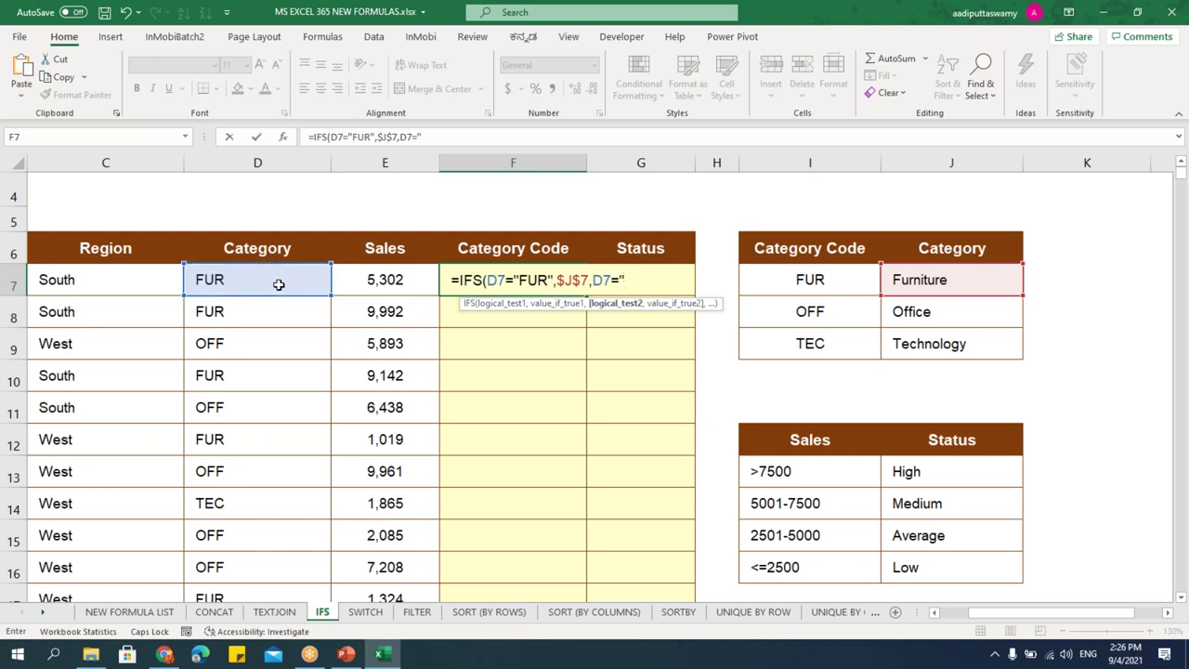
pyautogui.write('OFF",')
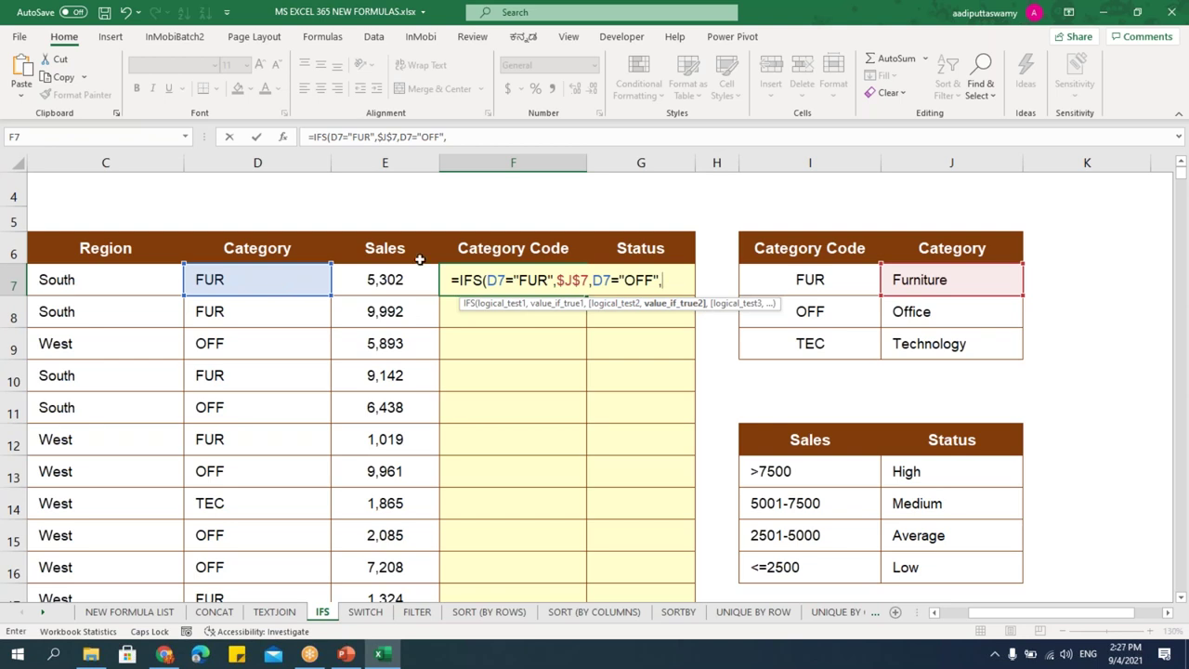
pyautogui.click(923, 316)
pyautogui.press('F4')
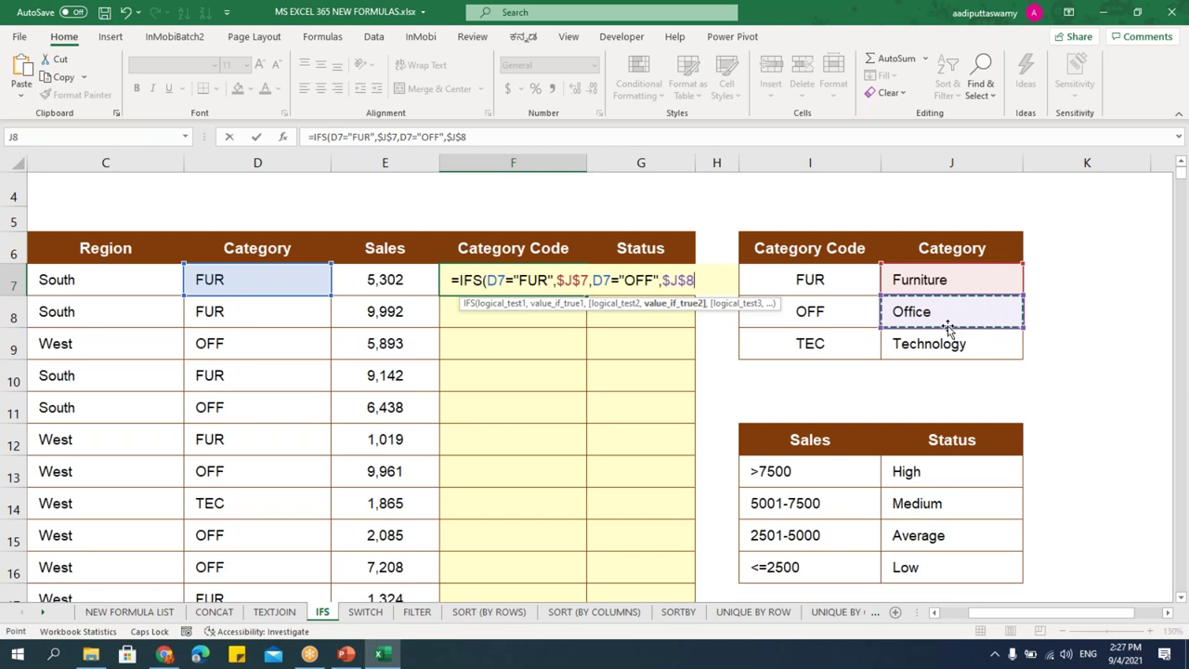
pyautogui.write(',')
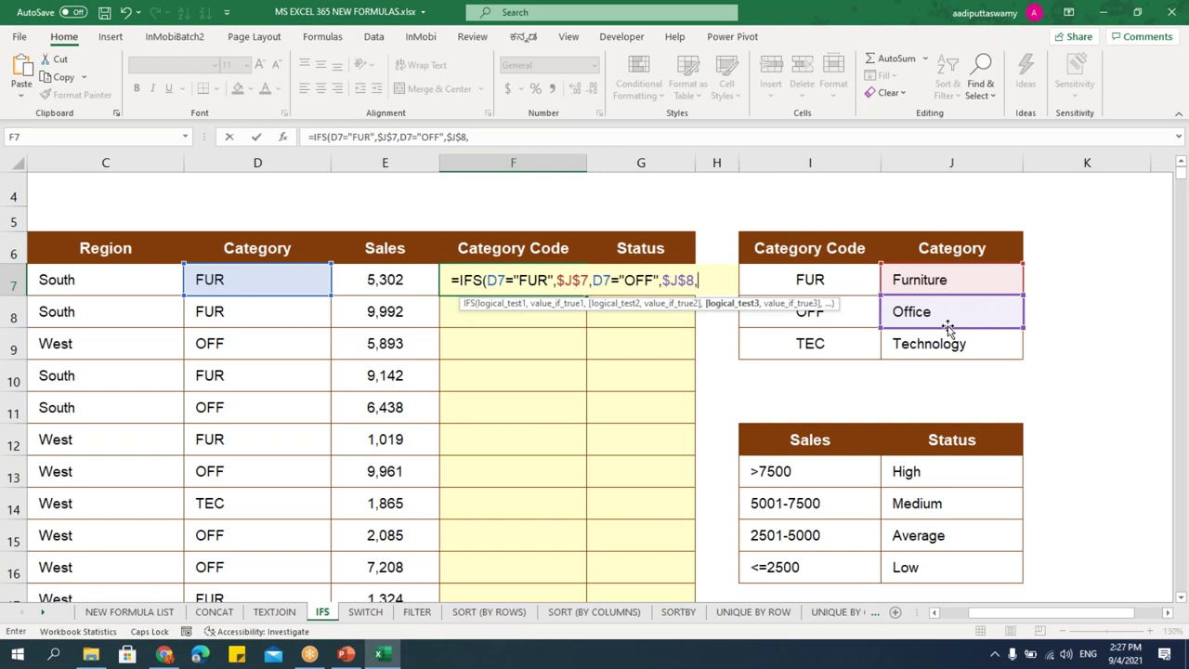
# Complete the IFS formula with a third condition returning $J$9 when D7="TEC", and fill it down the Category Code column.
pyautogui.click(297, 283)
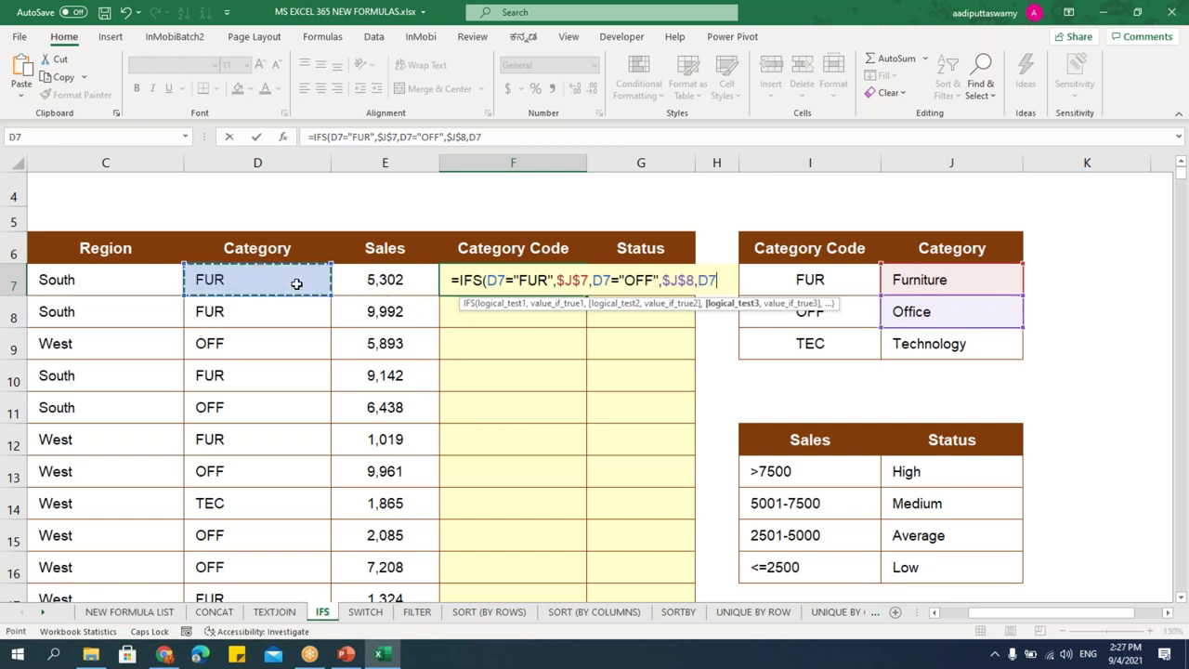
pyautogui.press('BackSpace')
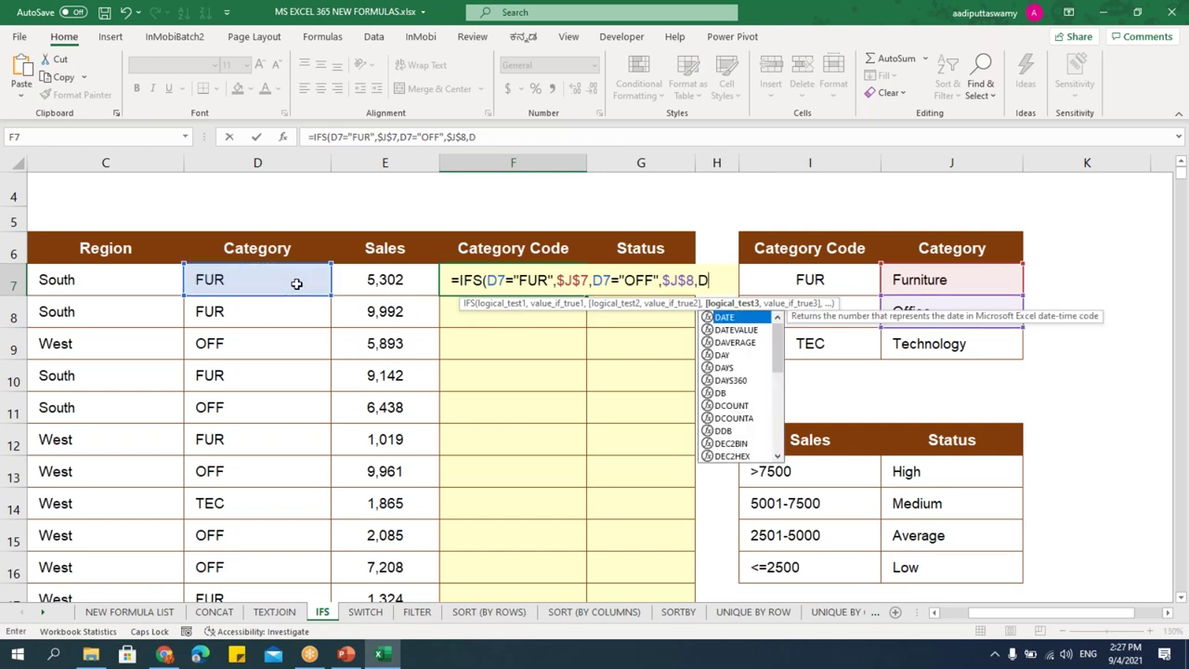
pyautogui.press('BackSpace')
pyautogui.click(264, 276)
pyautogui.write('=')
pyautogui.write('"T')
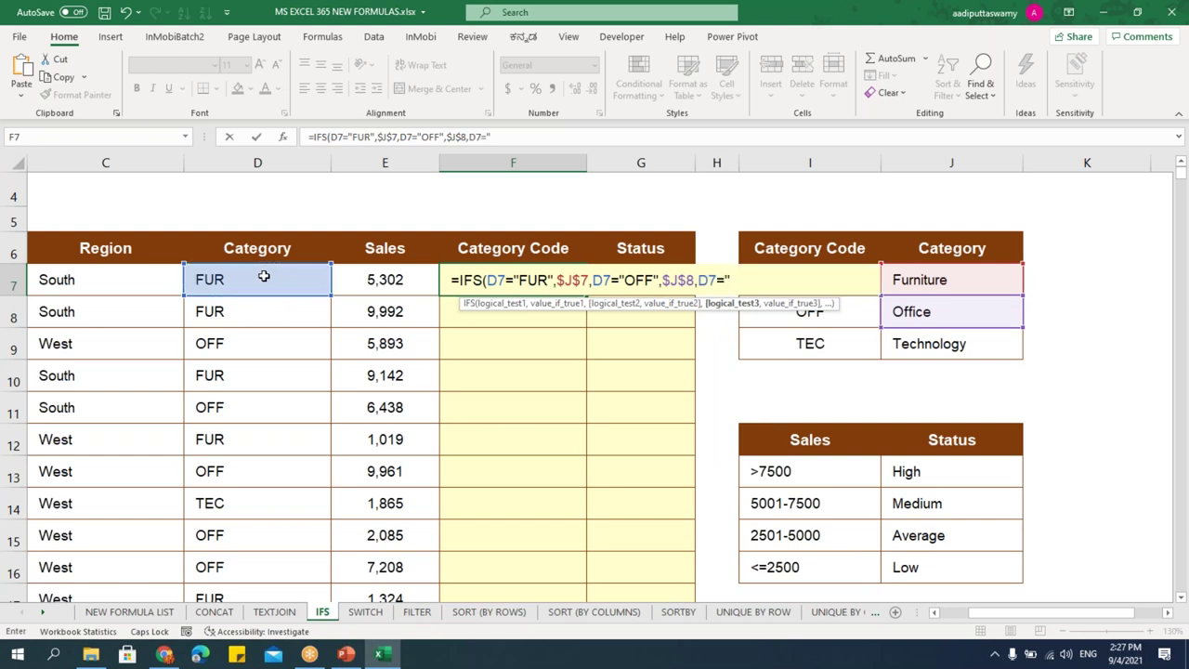
pyautogui.write('EC",')
pyautogui.click(963, 346)
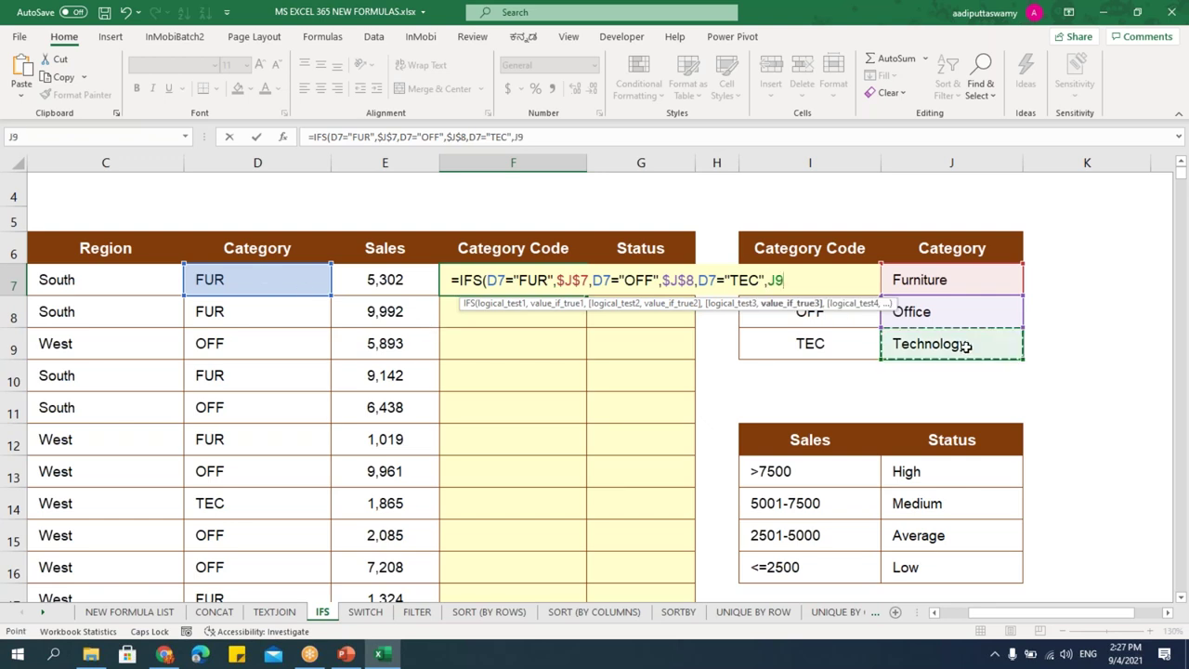
pyautogui.press('F4')
pyautogui.write(')')
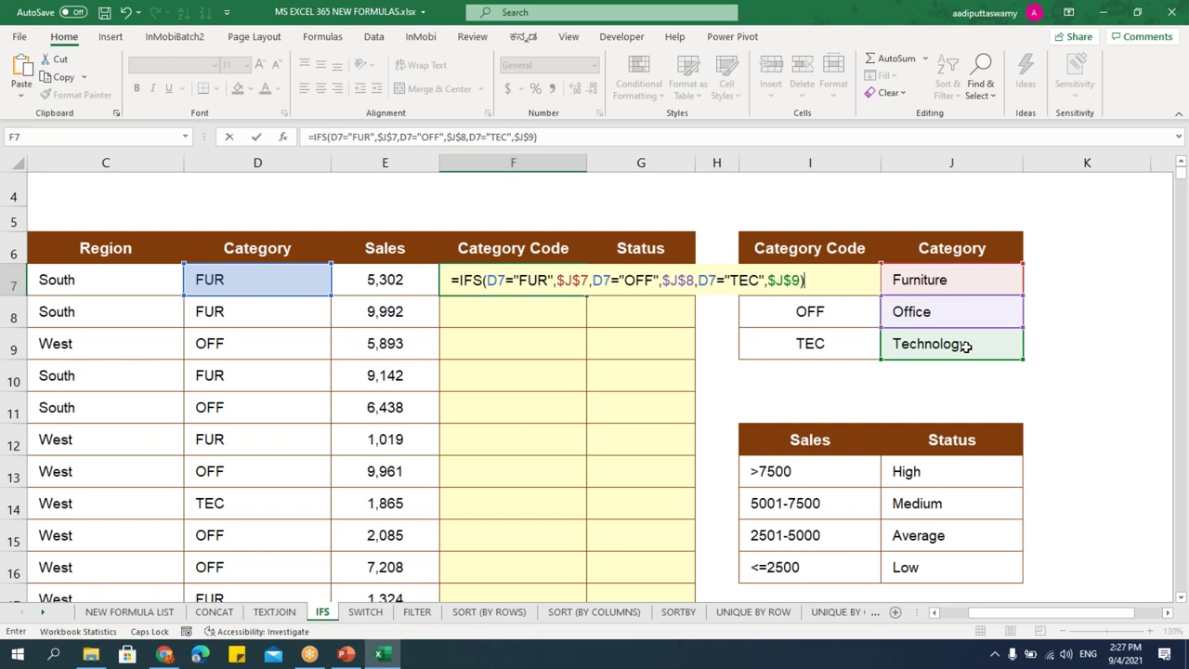
pyautogui.press('Return')
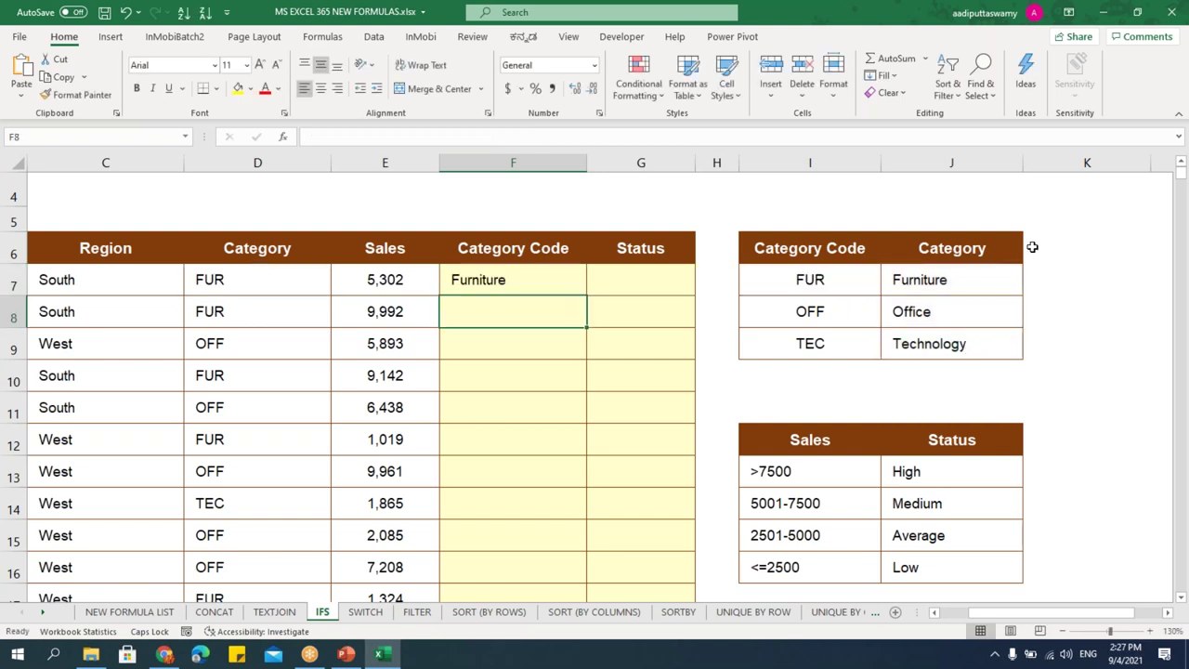
pyautogui.click(517, 271)
pyautogui.doubleClick(587, 296)
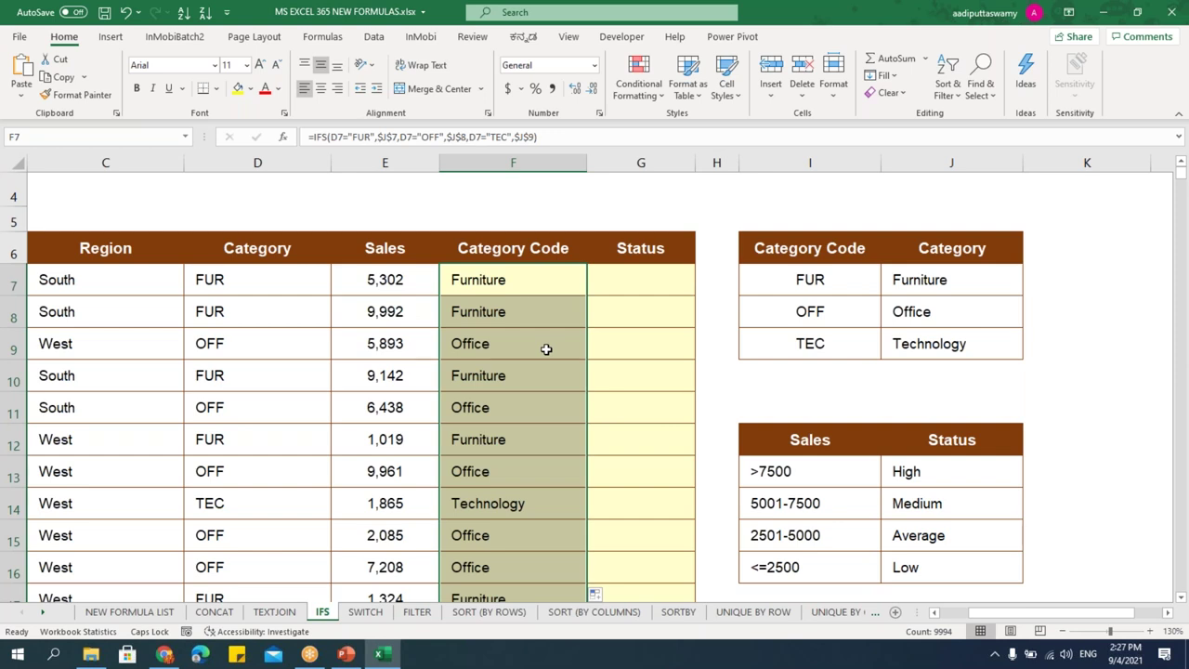
# In cell F7 of the SWITCH sheet, start a SWITCH formula with LEFT(D7,3) as its expression.
pyautogui.click(365, 611)
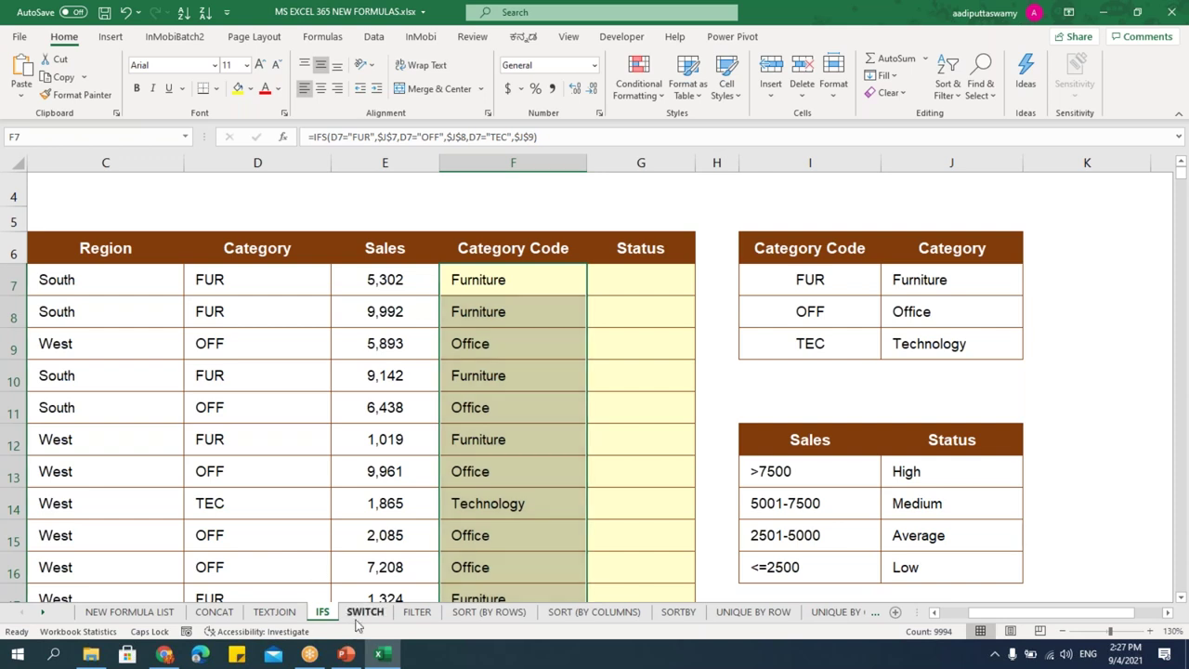
pyautogui.click(581, 367)
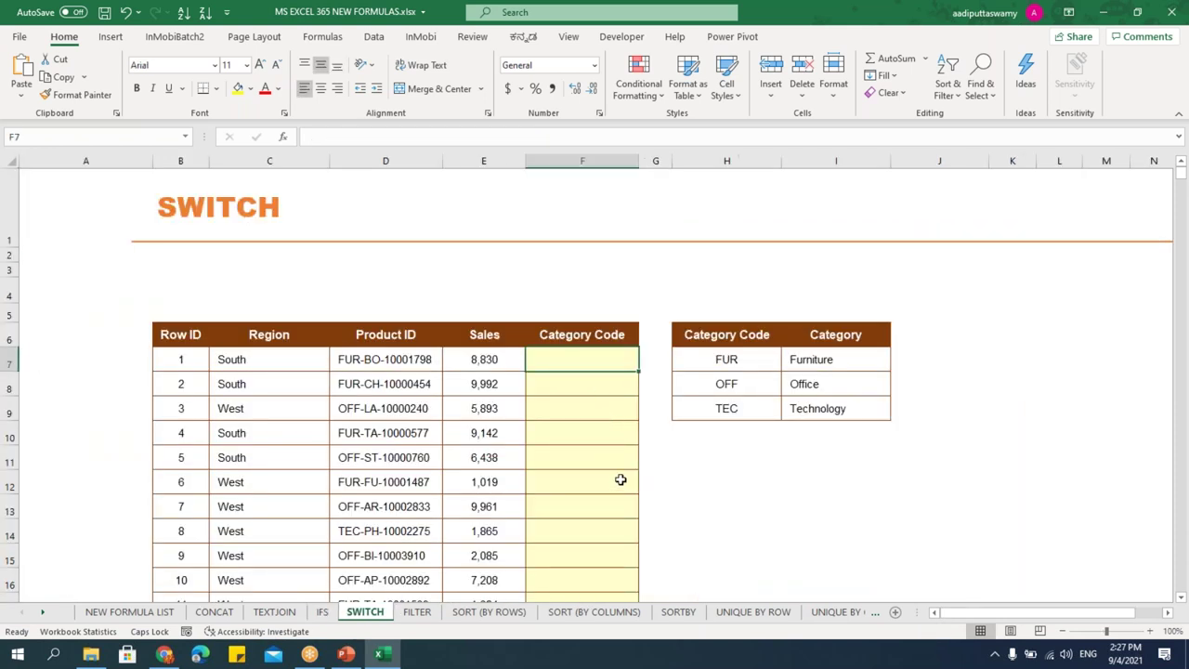
pyautogui.scroll(4, 621, 480)
pyautogui.moveTo(975, 621); pyautogui.dragTo(953, 621)
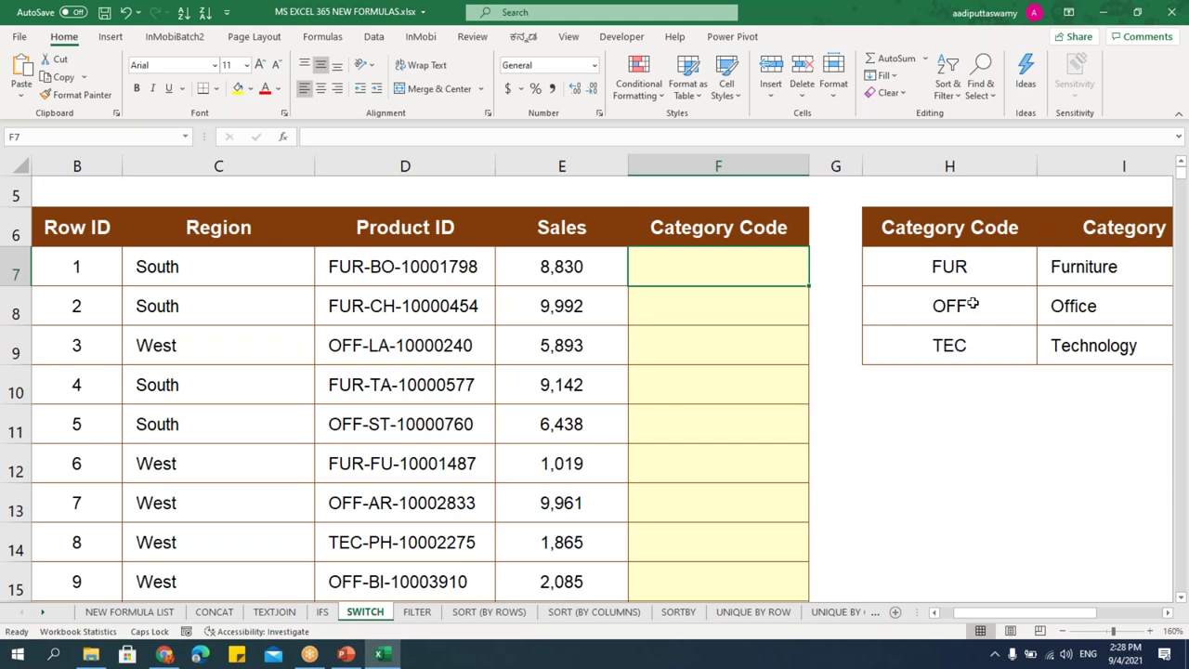
pyautogui.write('=SW')
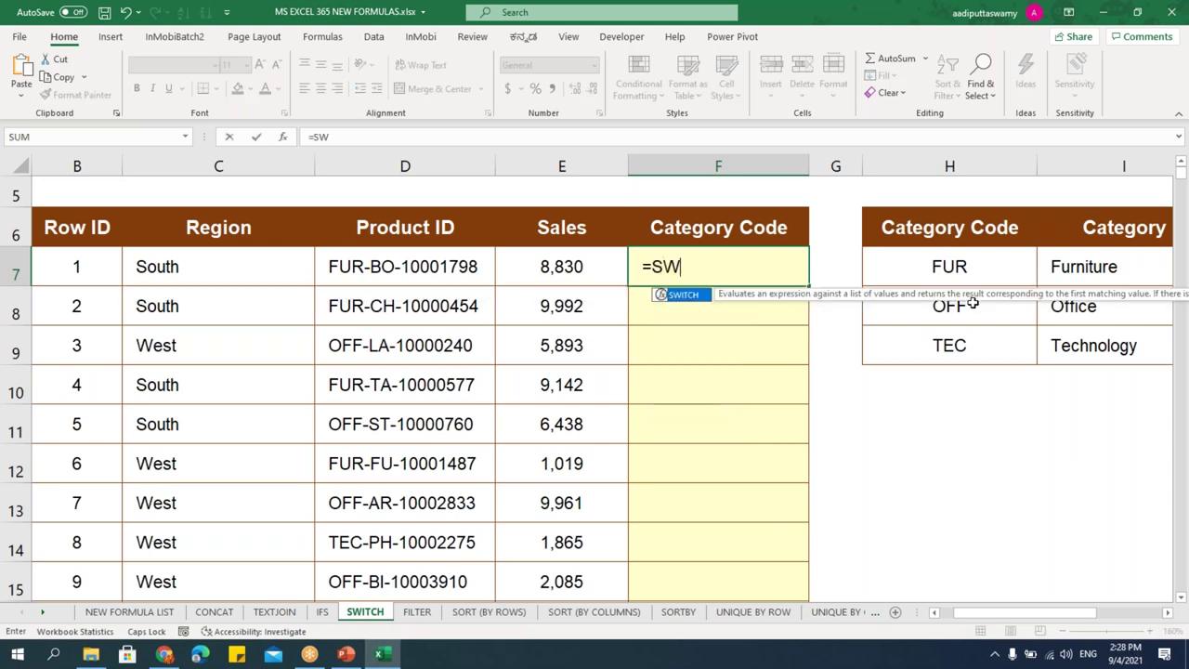
pyautogui.write('ITCH(')
pyautogui.press('Tab')
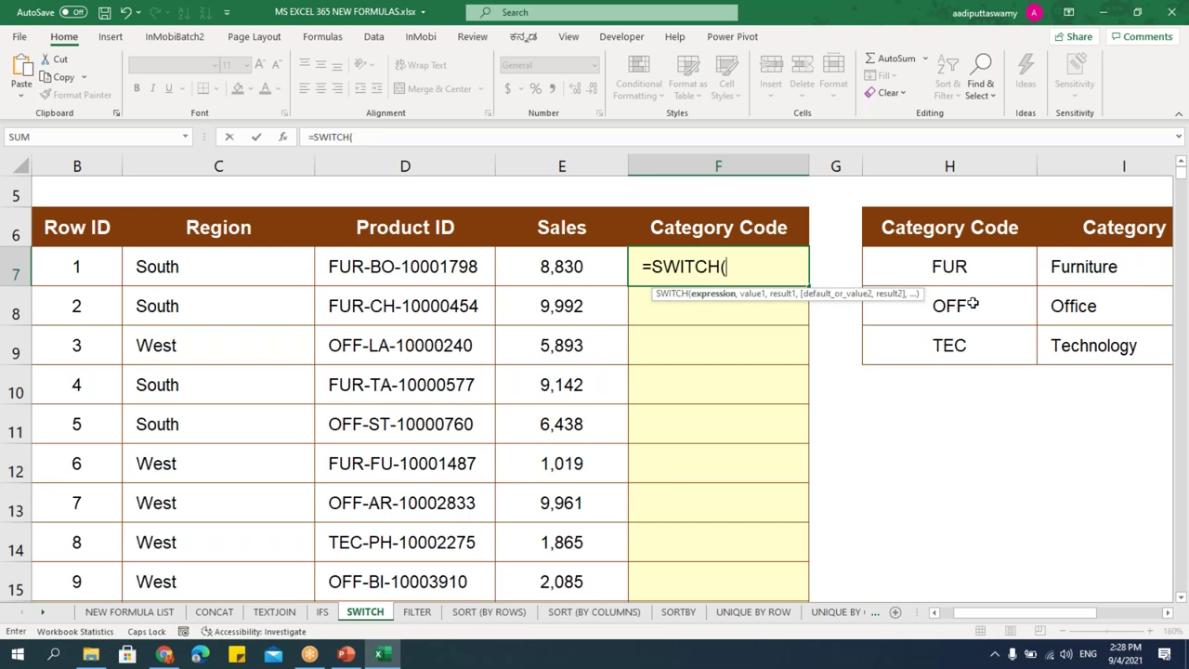
pyautogui.write('LEFT')
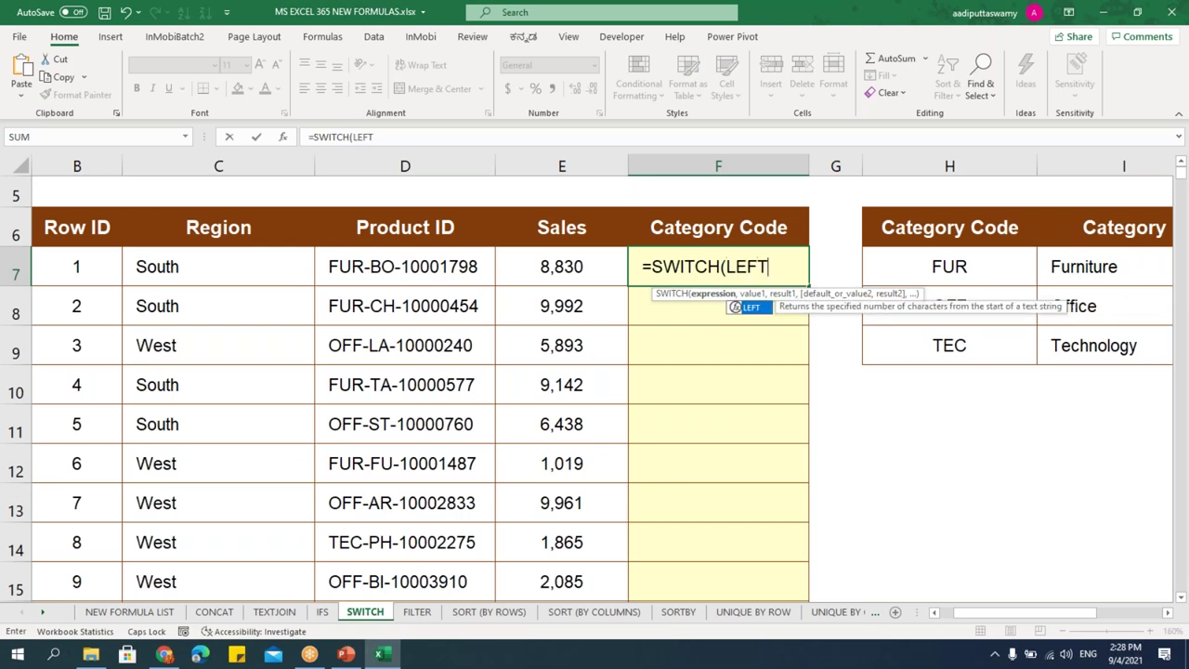
pyautogui.write('(')
pyautogui.click(431, 276)
pyautogui.write(',3')
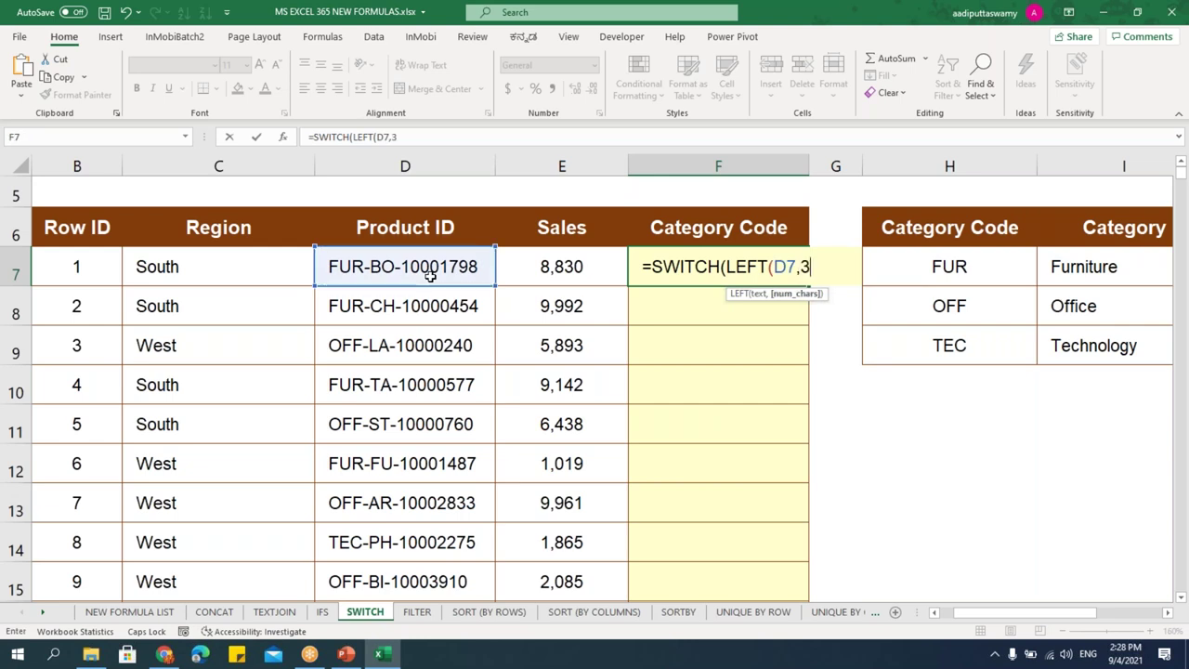
pyautogui.write(')')
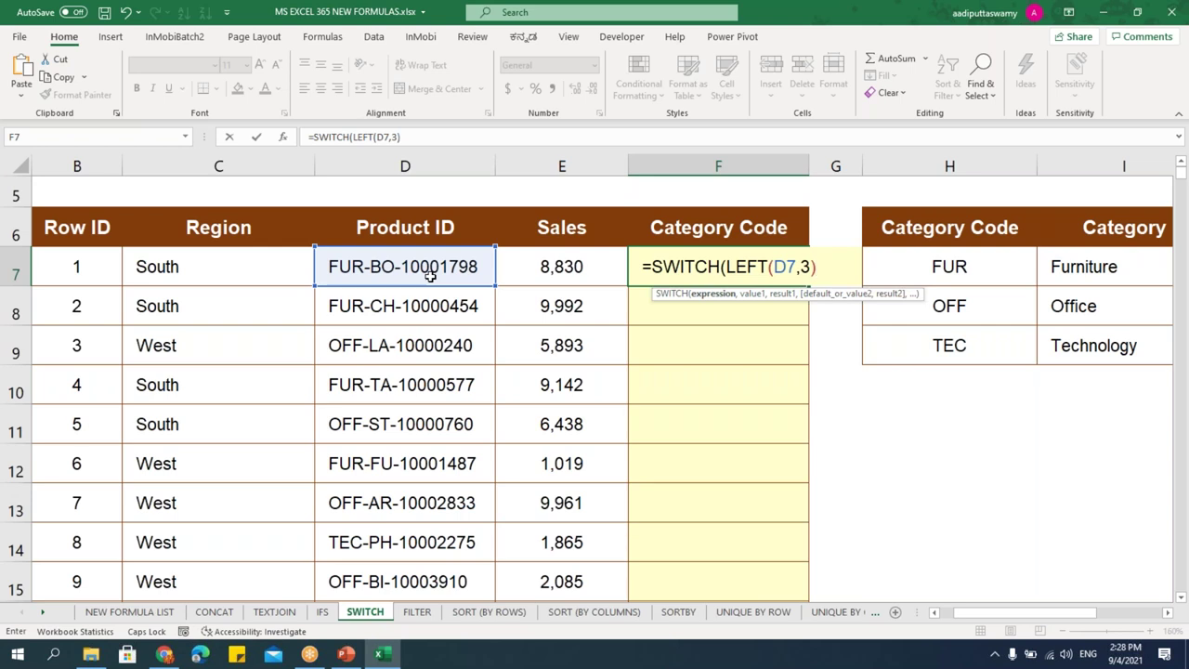
# Add "FUR" as the first value of the SWITCH formula in F7, with $I$7 as its result.
pyautogui.write(',"FUR","')
pyautogui.press('Return')
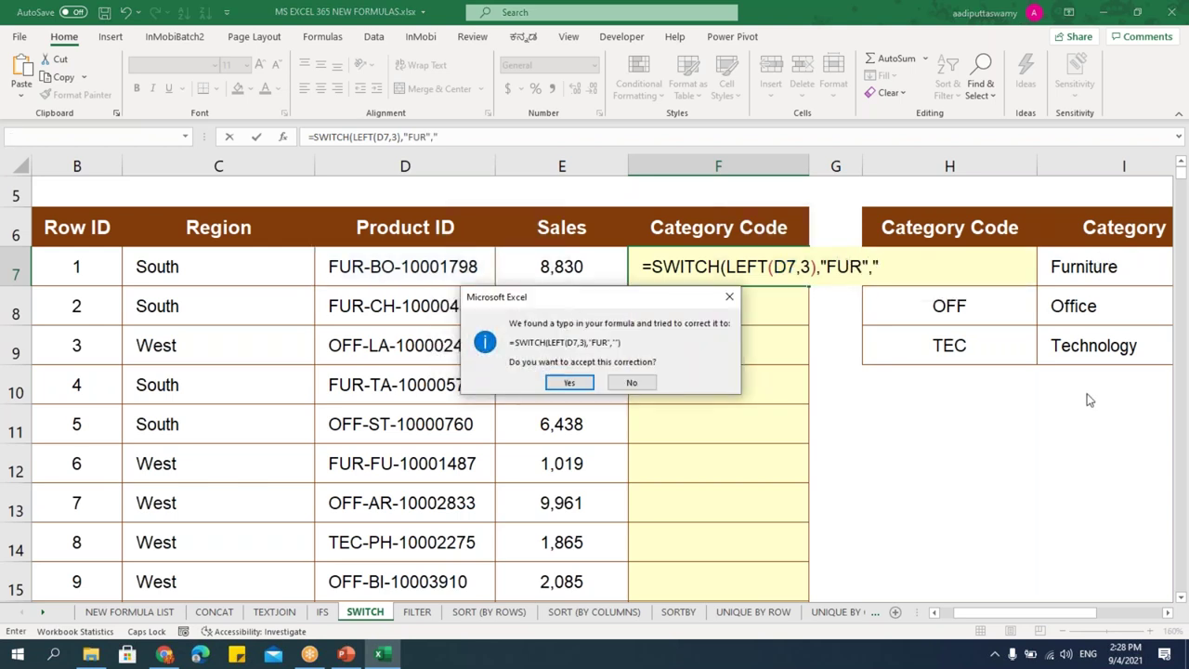
pyautogui.click(573, 388)
pyautogui.doubleClick(720, 271)
pyautogui.moveTo(872, 267); pyautogui.dragTo(924, 263)
pyautogui.press('BackSpace')
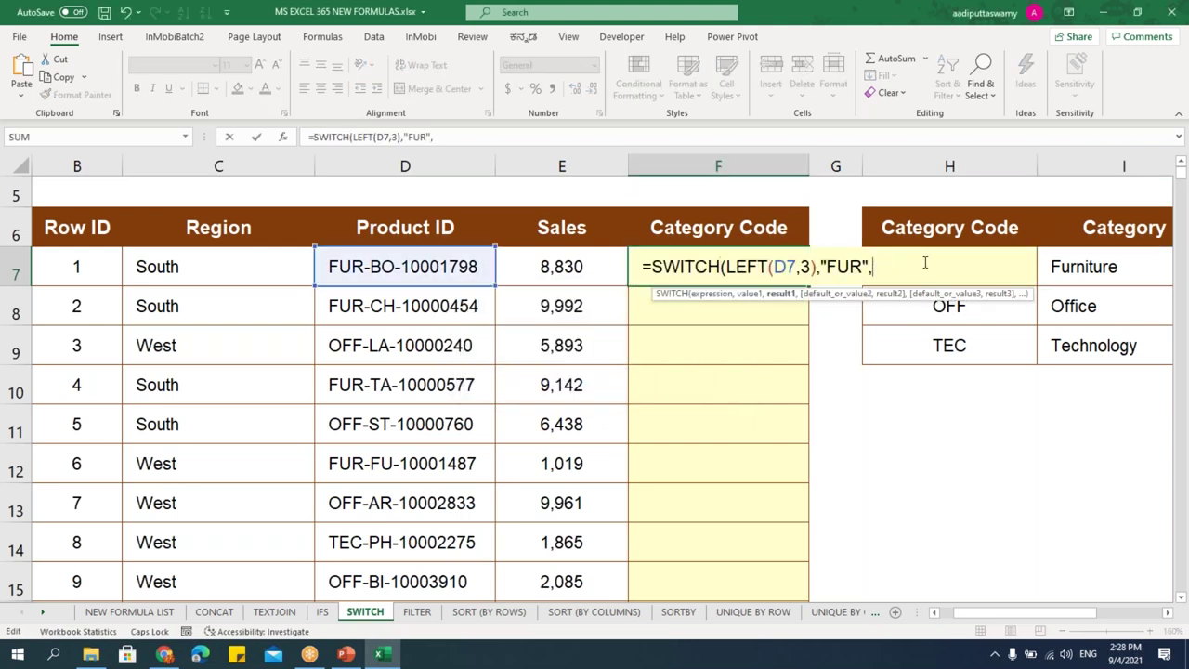
pyautogui.click(1143, 269)
pyautogui.press('F4')
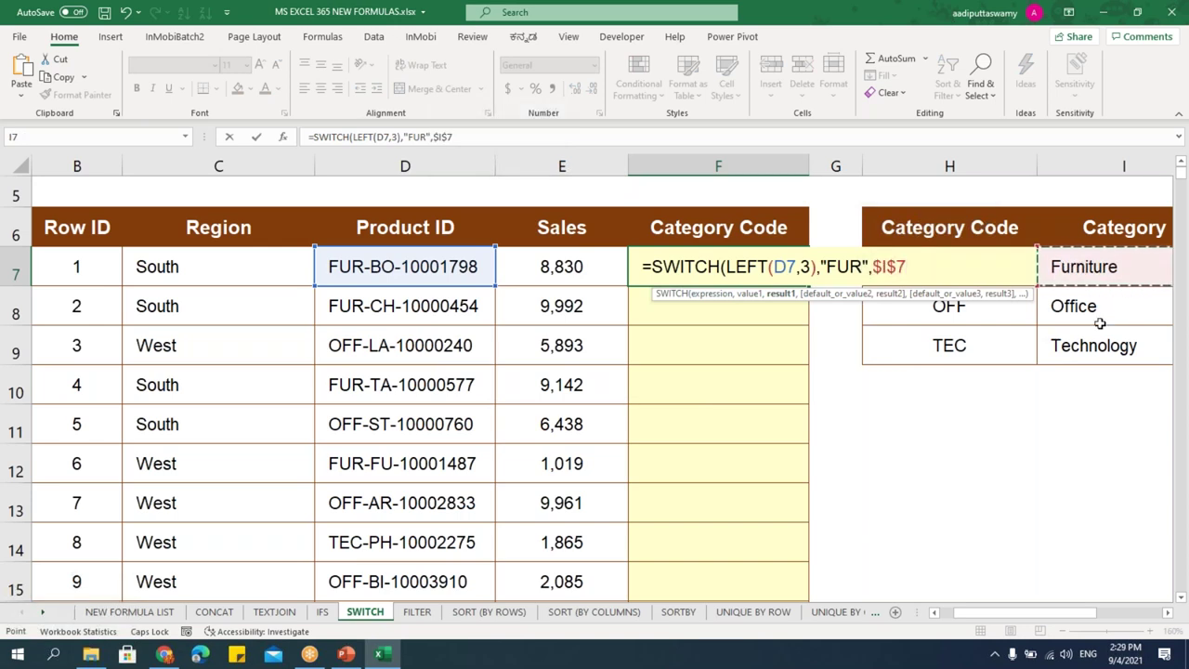
pyautogui.write(',')
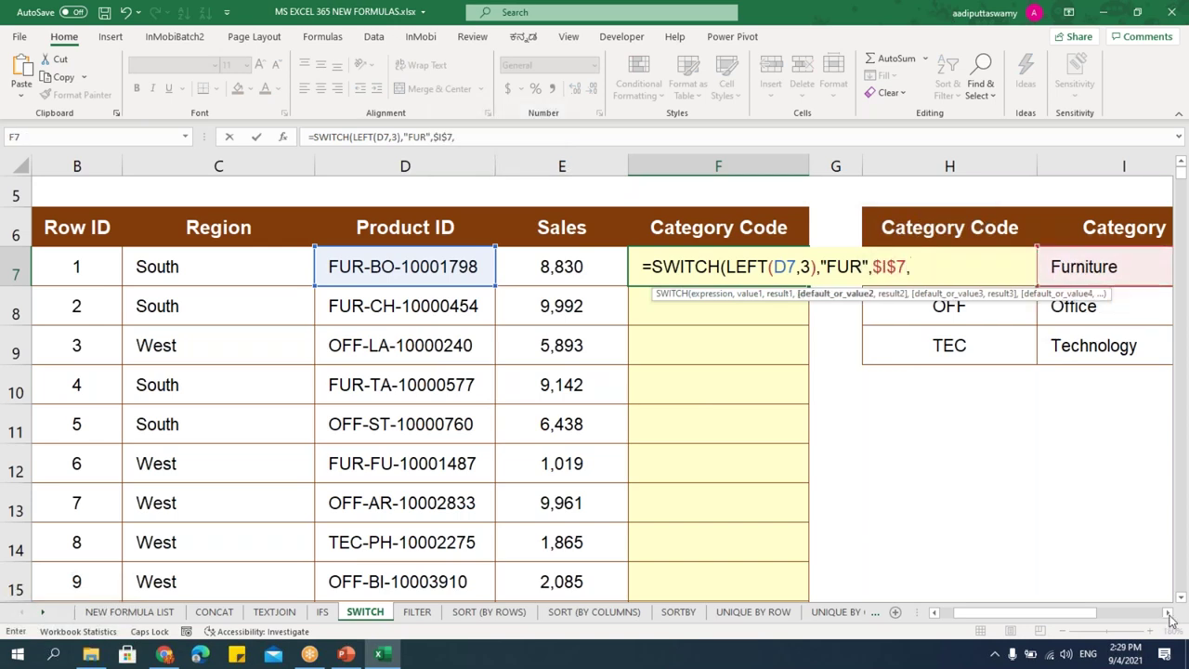
# Add "OFF" as the second value of the SWITCH formula in F7, with $I$8 as its result.
pyautogui.hscroll(3, 1166, 623)
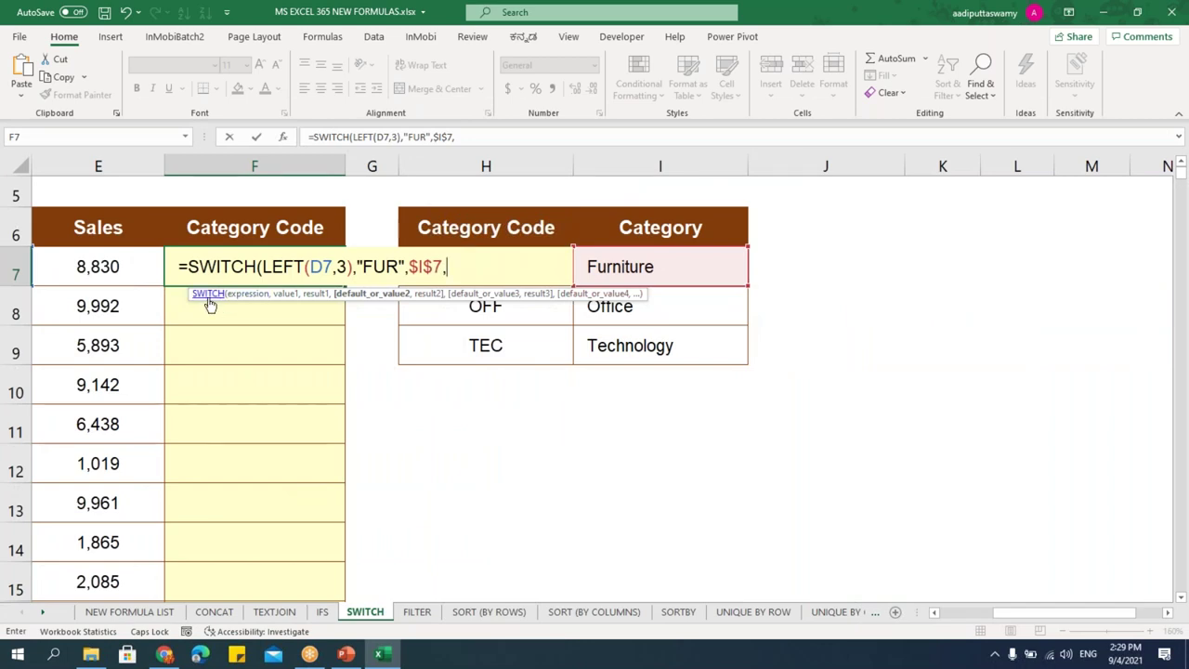
pyautogui.moveTo(199, 298); pyautogui.dragTo(226, 352)
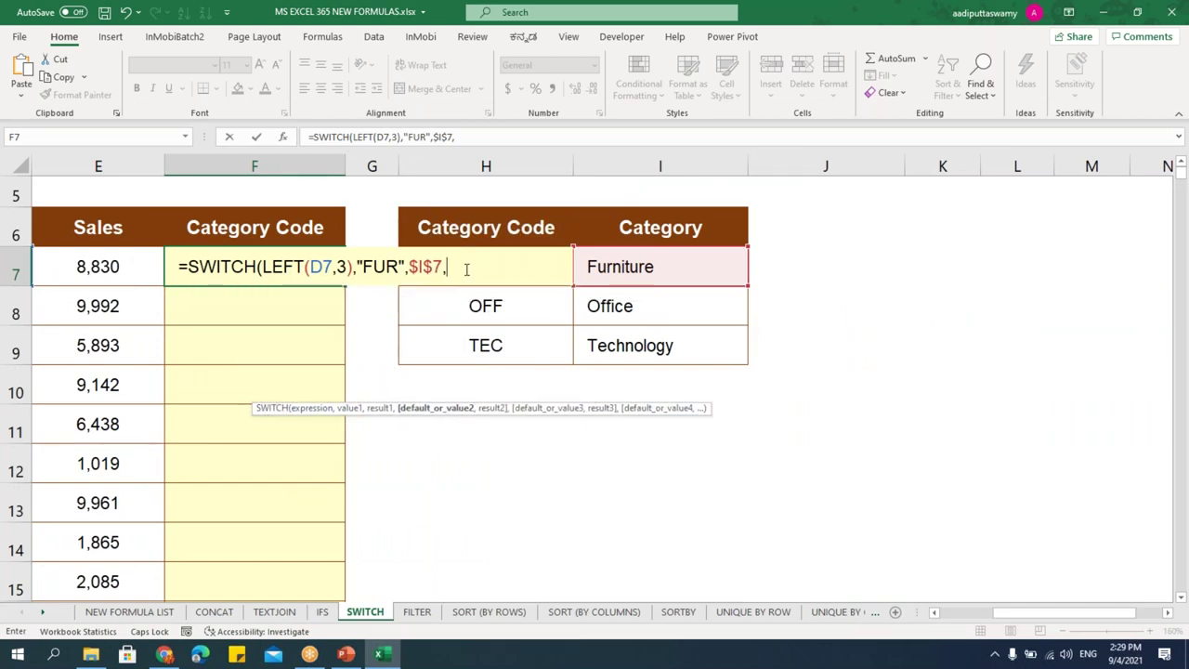
pyautogui.write('"OFF",')
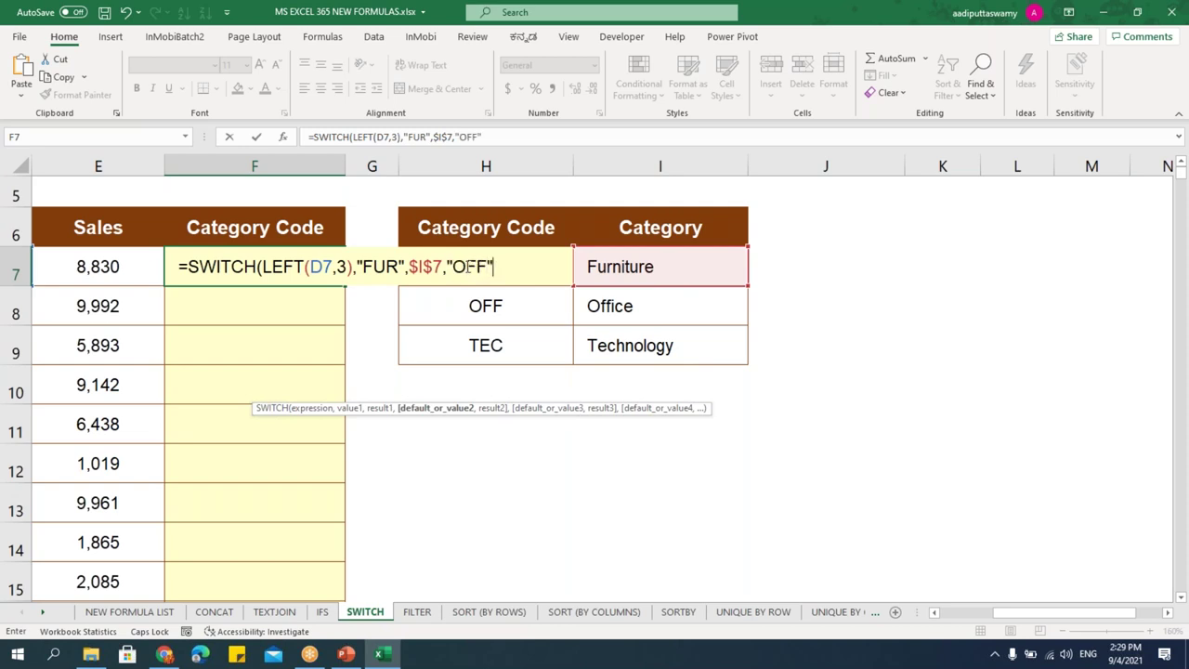
pyautogui.click(661, 303)
pyautogui.press('F4')
# Complete the SWITCH formula with "TEC" returning $I$9, and fill it down the Category Code column.
pyautogui.write(',"TEC",')
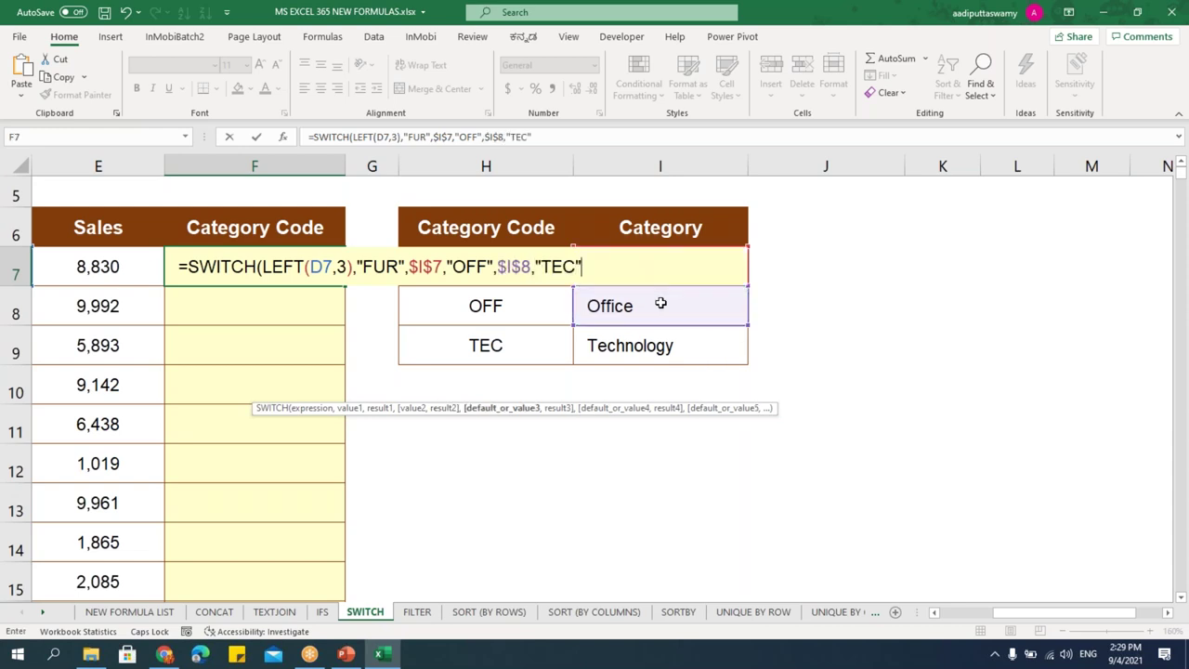
pyautogui.click(688, 346)
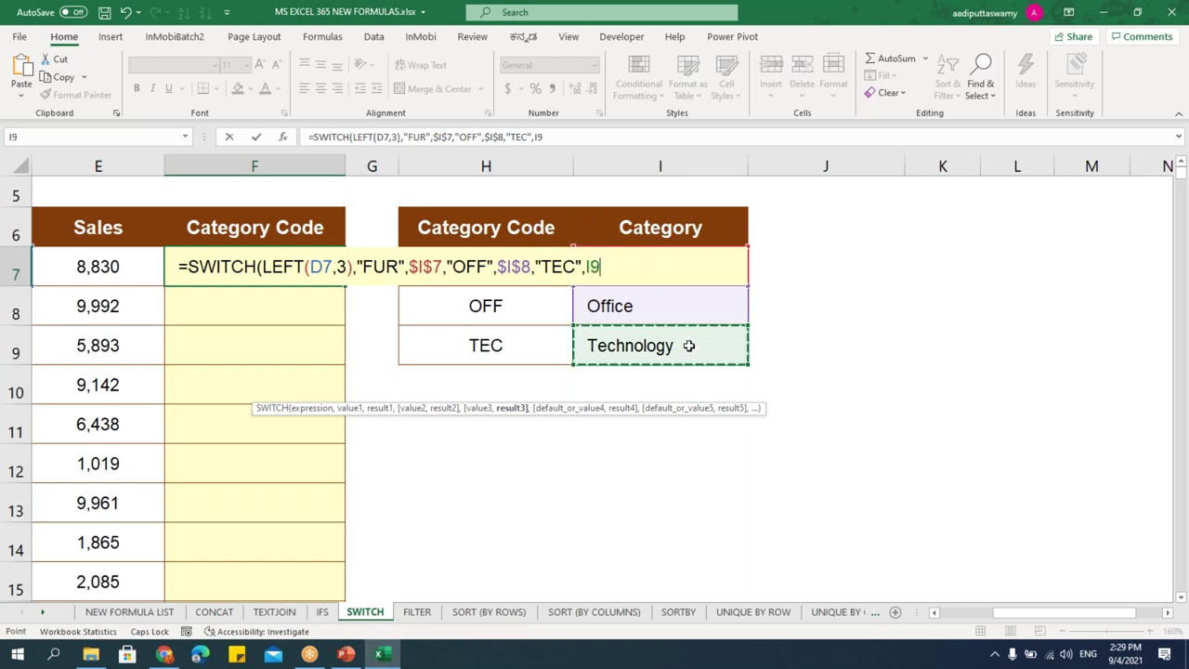
pyautogui.press('F4')
pyautogui.write(')')
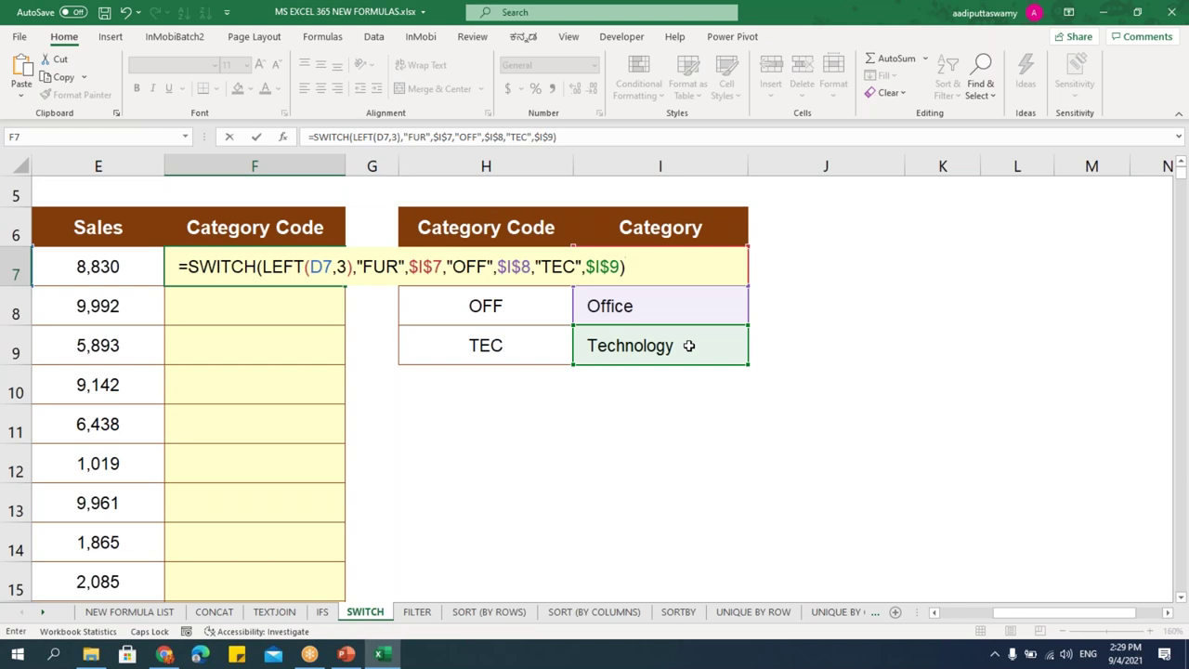
pyautogui.press('Return')
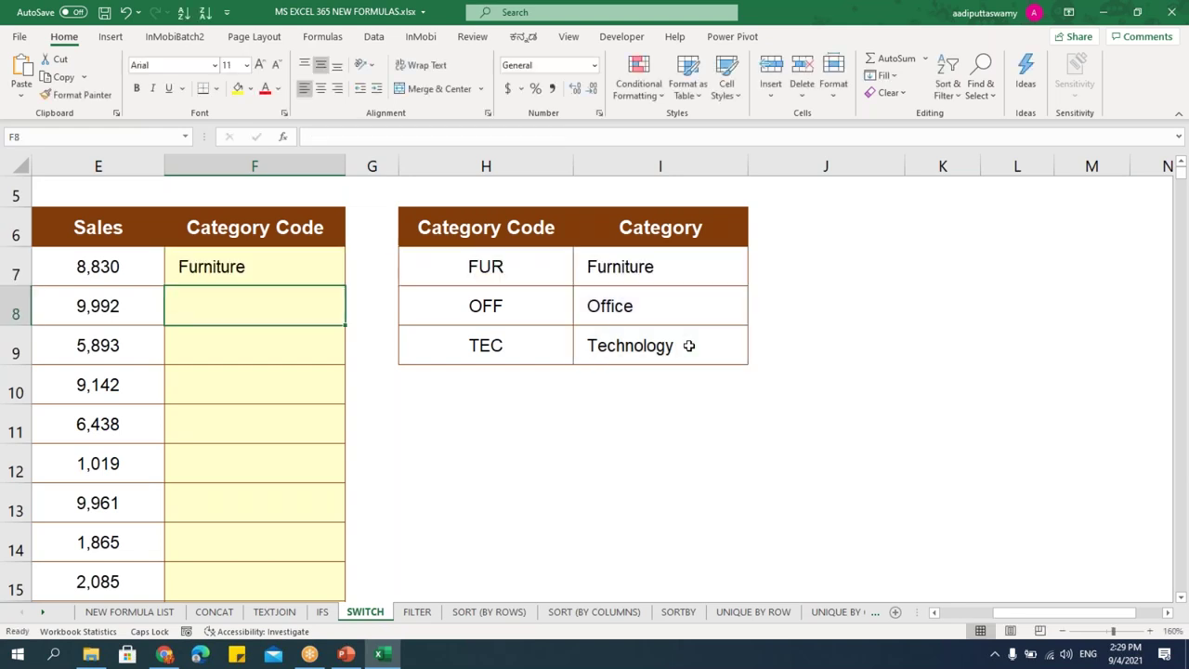
pyautogui.click(298, 267)
pyautogui.doubleClick(349, 287)
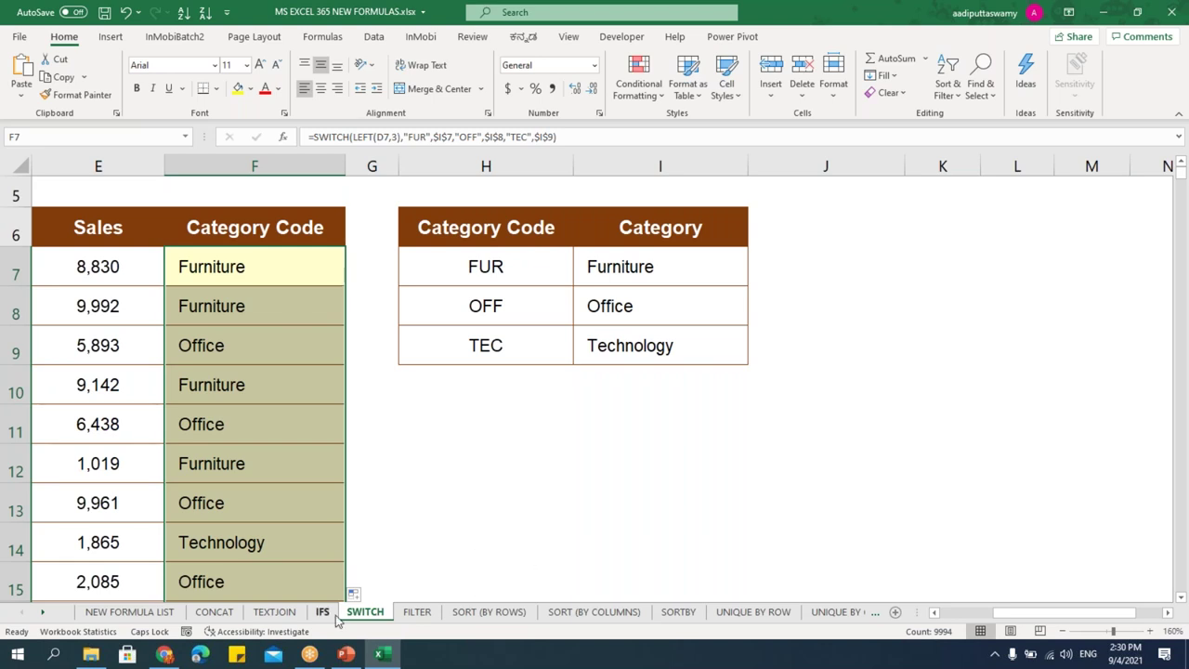
# Copy the first Product ID from D7 into cell H12 as a lookup value.
pyautogui.click(425, 406)
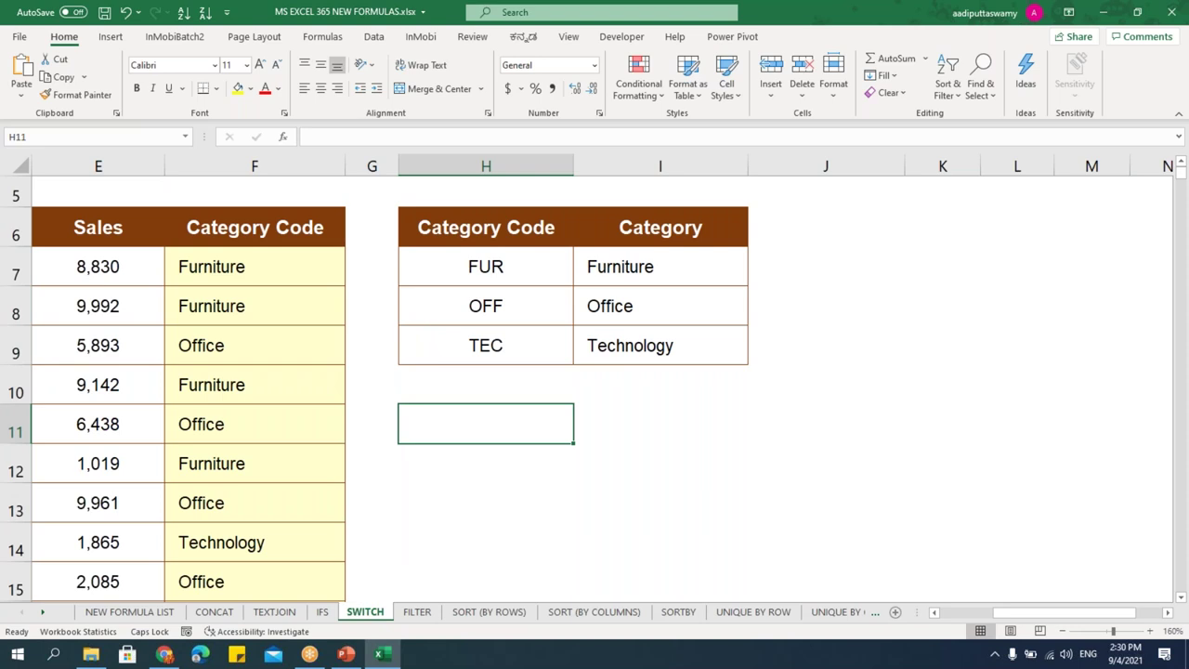
pyautogui.scroll(-4, 425, 406)
pyautogui.scroll(-1, 802, 563)
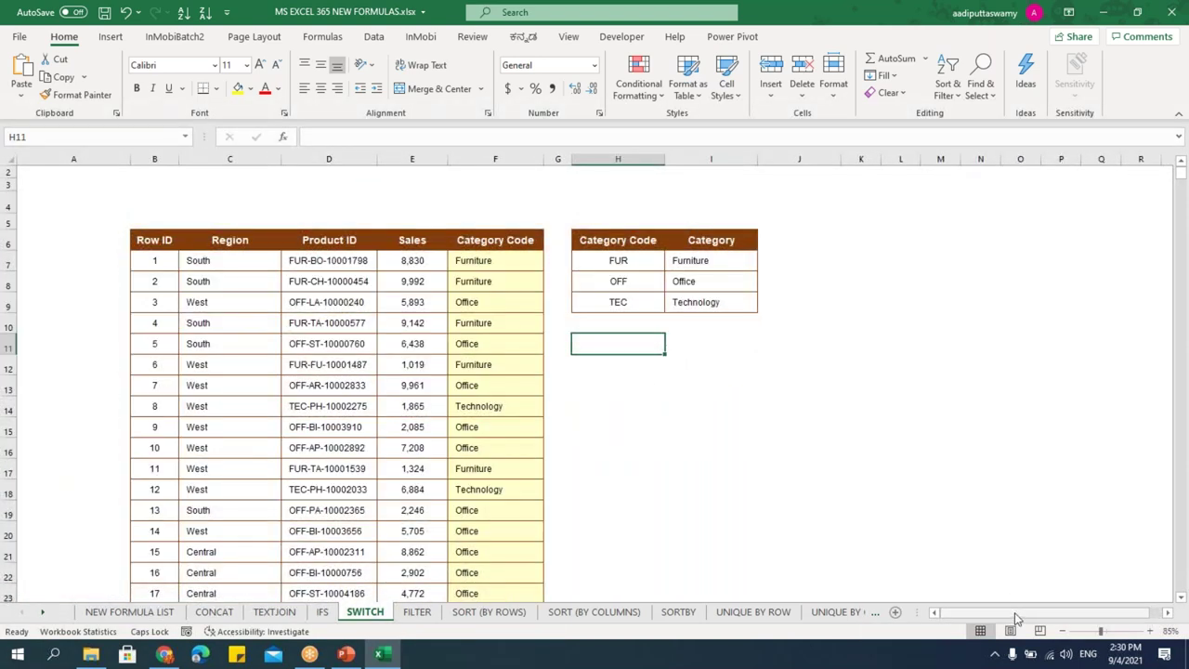
pyautogui.scroll(1, 746, 484)
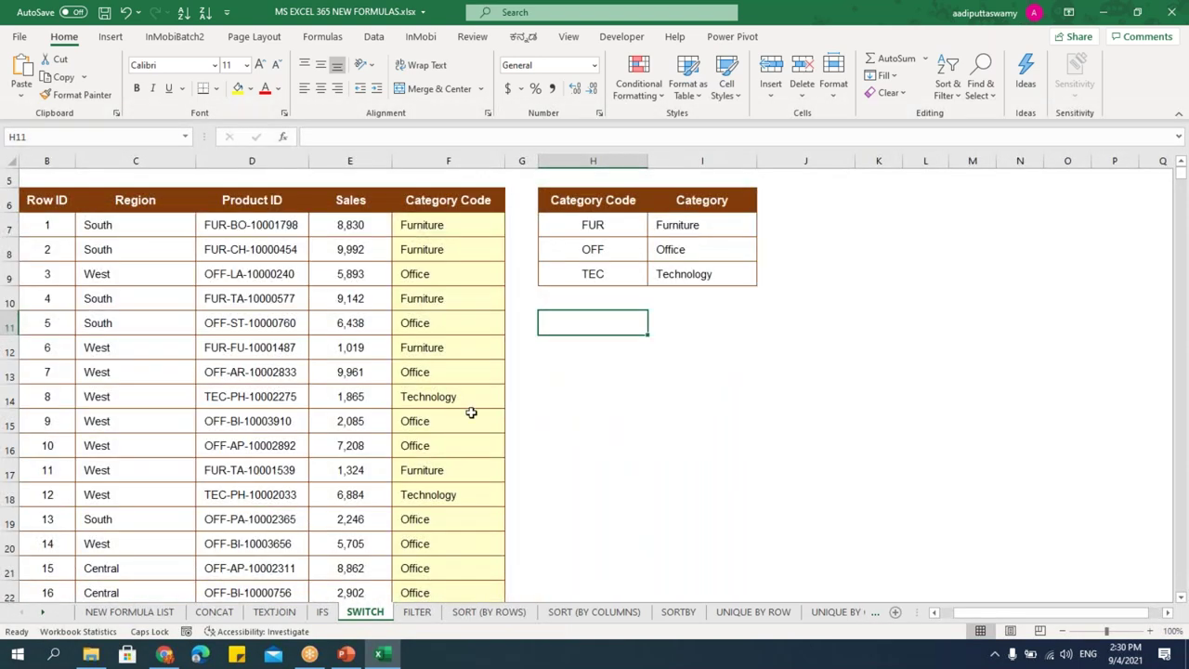
pyautogui.click(295, 230)
pyautogui.hotkey('ctrl', 'c')
pyautogui.click(640, 342)
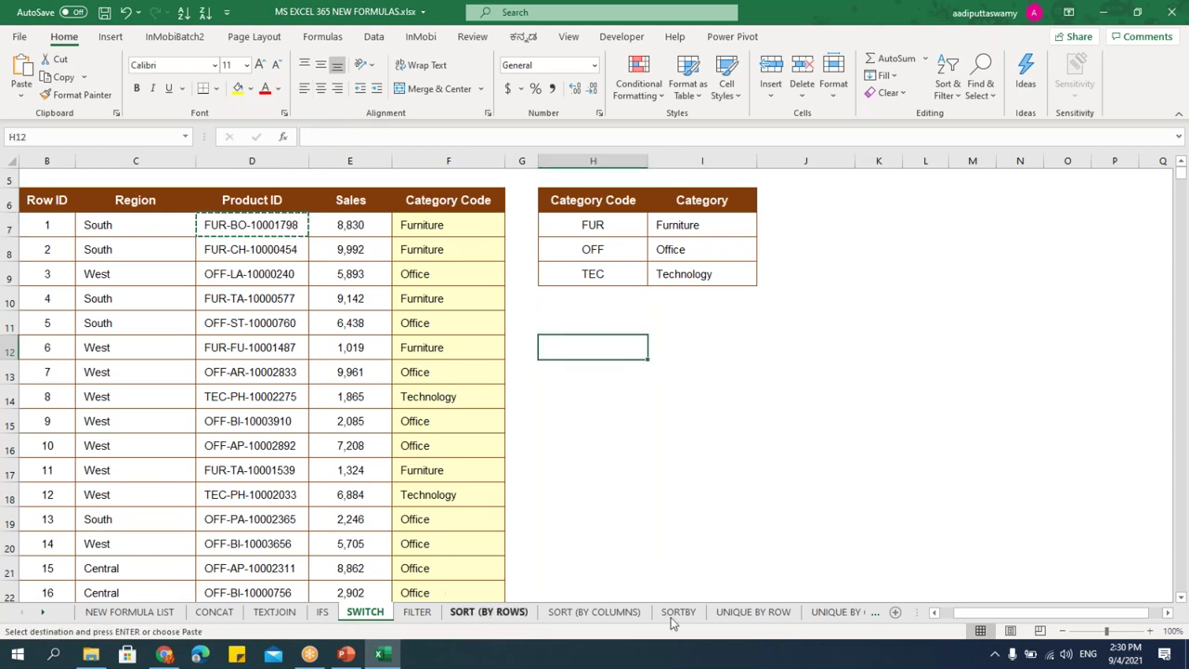
pyautogui.hotkey('ctrl', 'v')
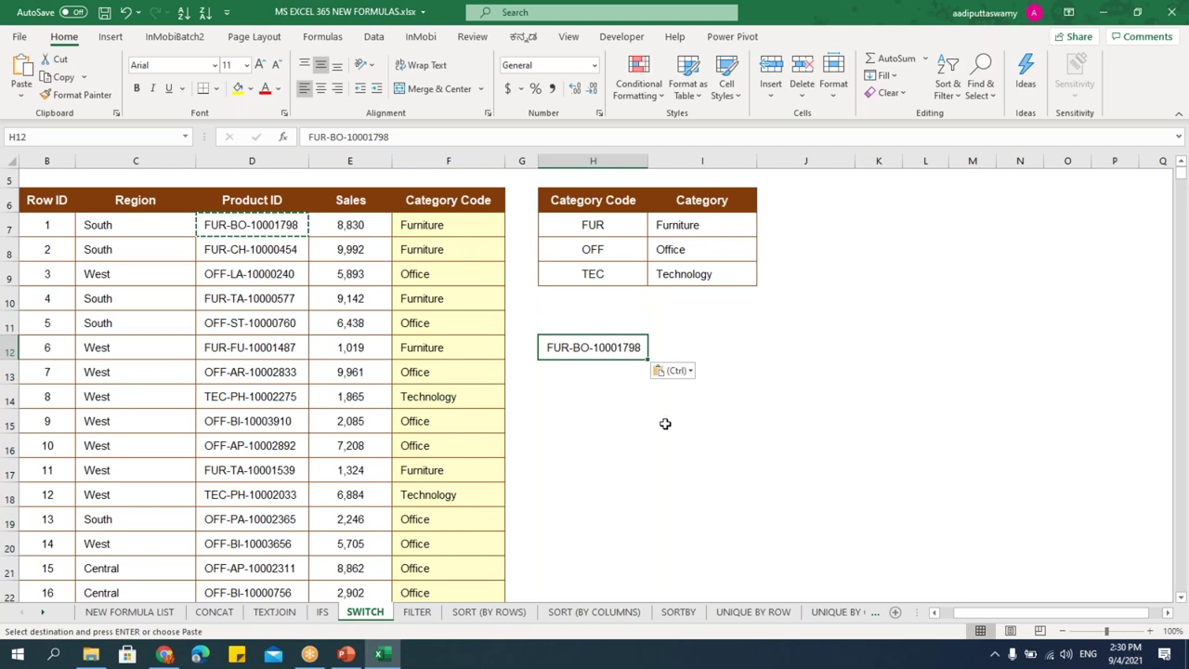
# In cell I12, start an XLOOKUP formula with $H$12 as its lookup value.
pyautogui.click(688, 355)
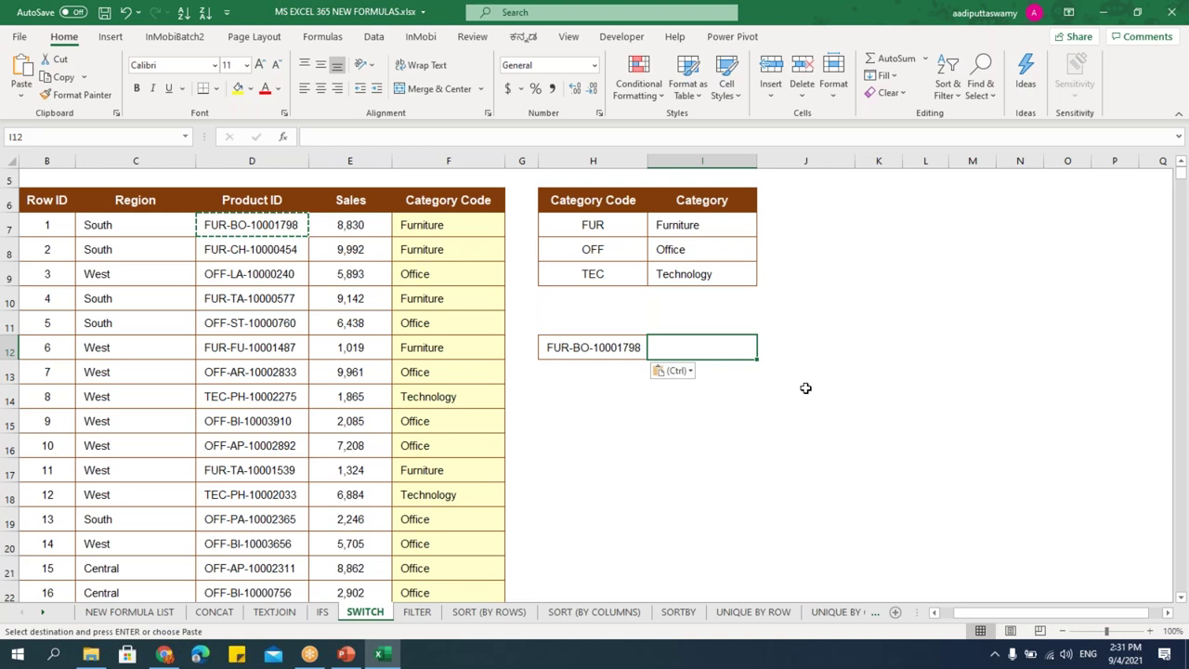
pyautogui.write('=XLOOKUP(')
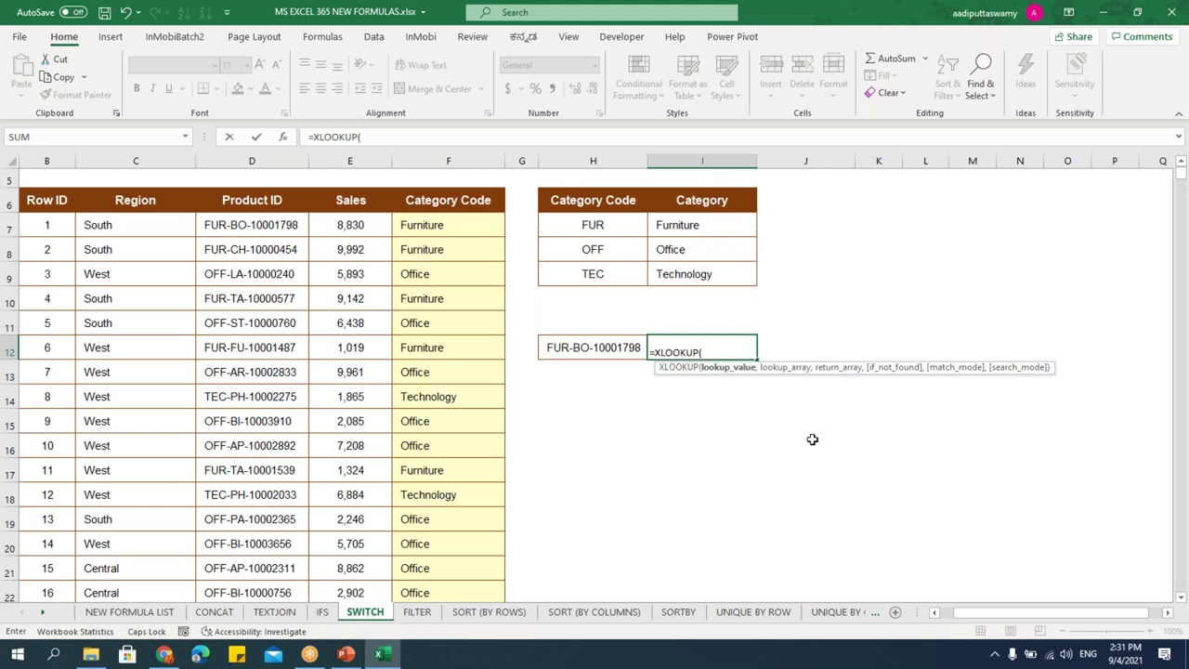
pyautogui.click(586, 352)
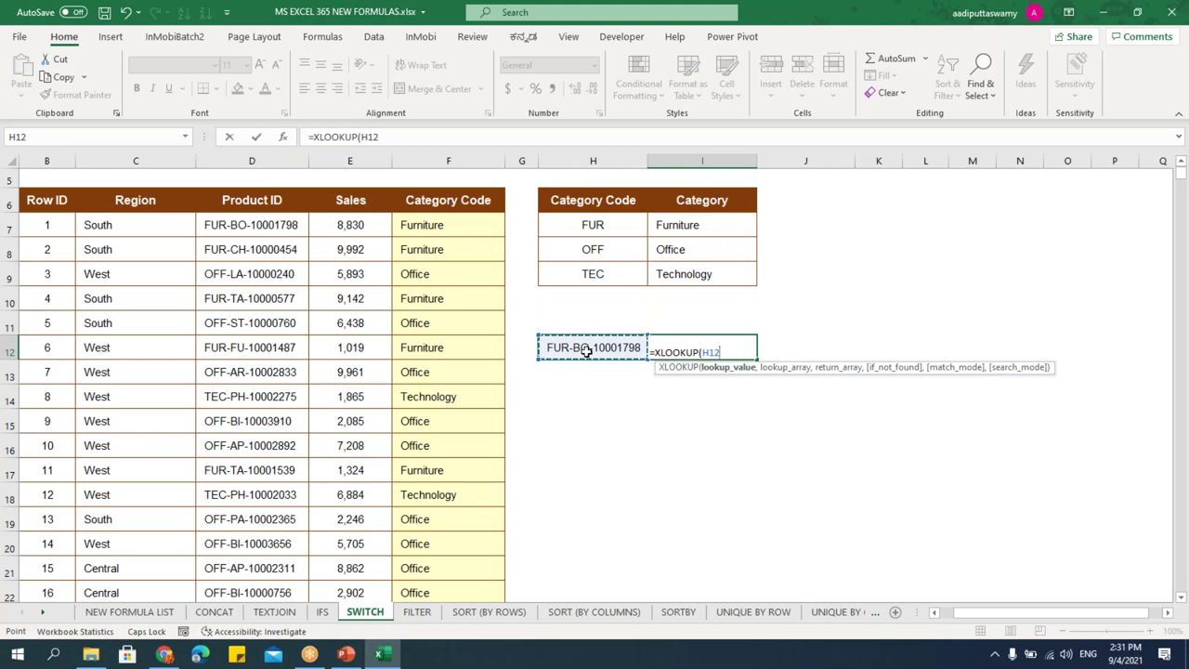
pyautogui.press('F4')
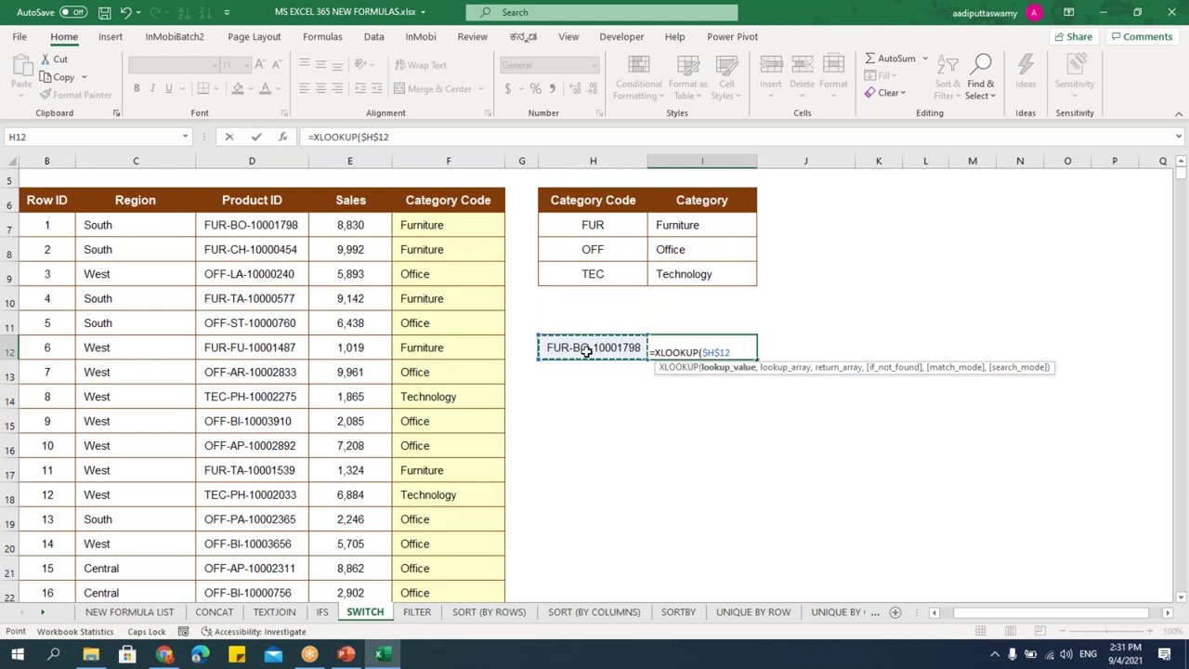
pyautogui.write(',')
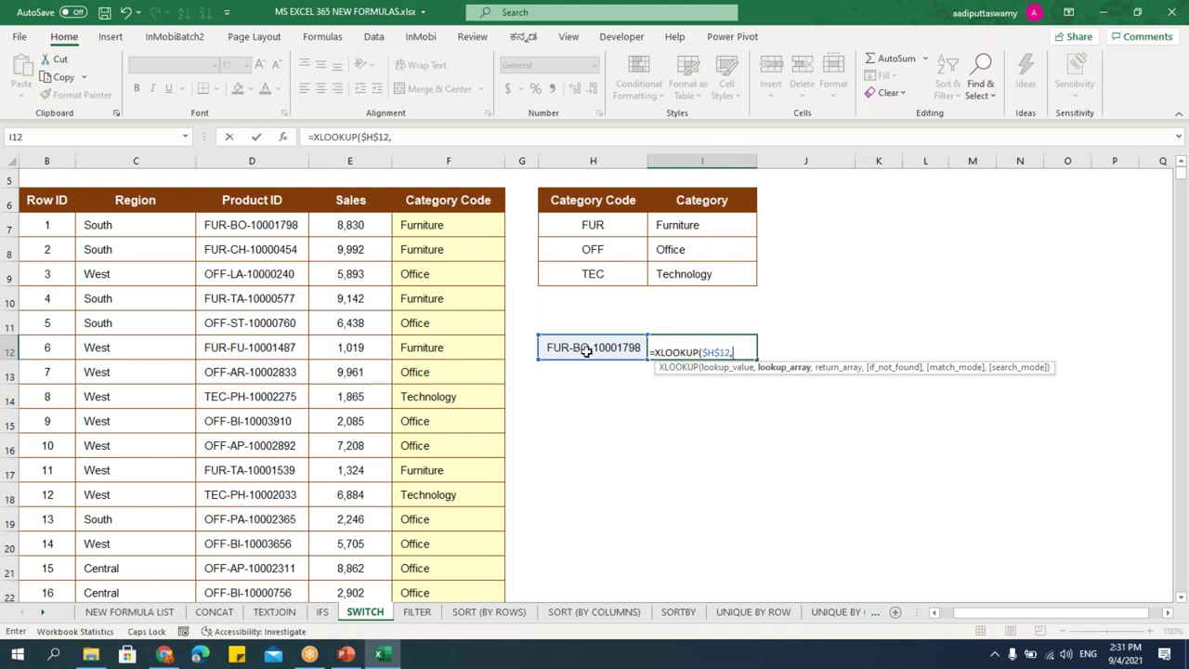
# Give the XLOOKUP the Product IDs $D$7:$D$10000 as lookup array and the Sales values $E$7:$E$10000 as return array.
pyautogui.click(271, 230)
pyautogui.hotkey('ctrl', 'shift', 'Down')
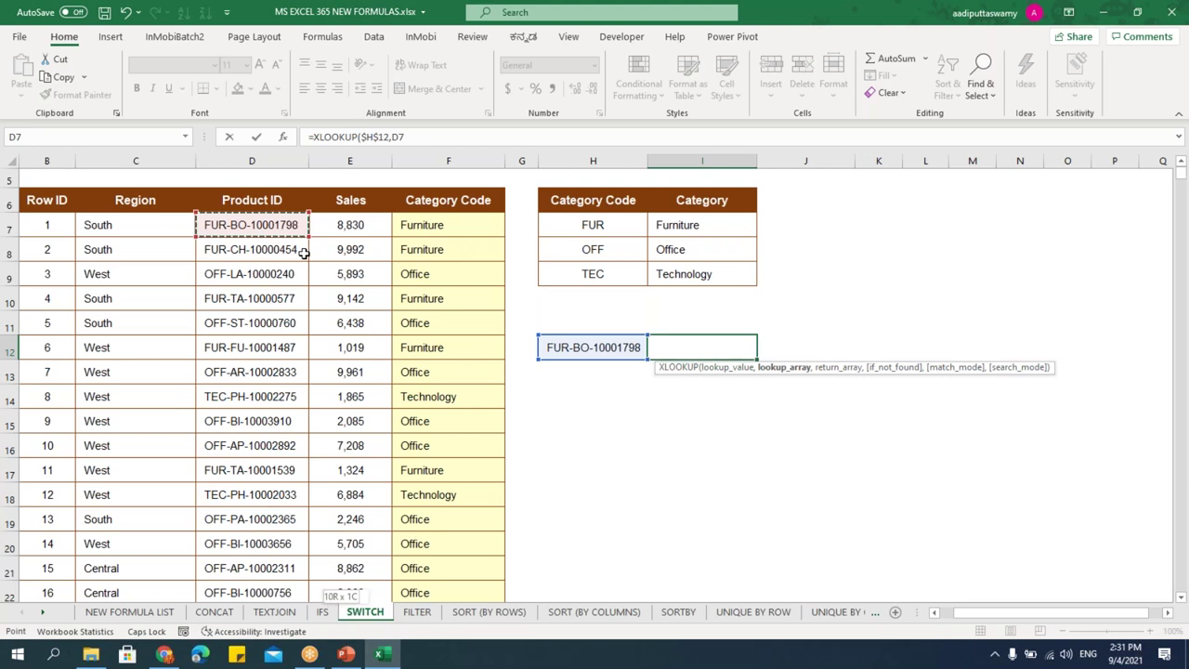
pyautogui.press('F4')
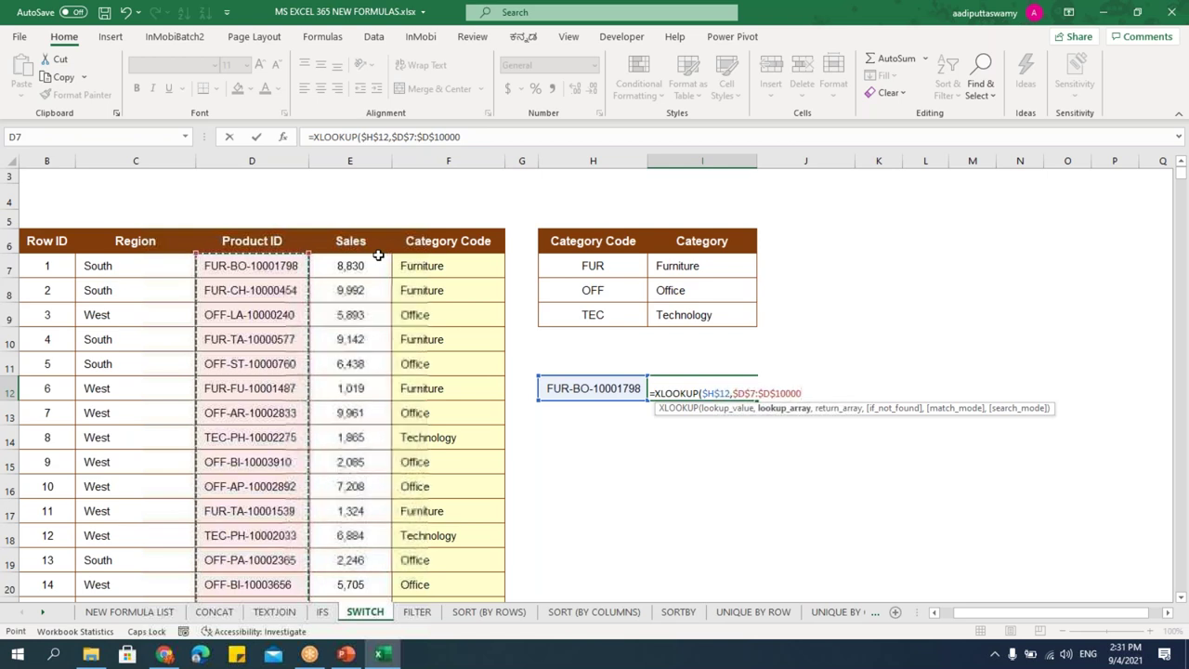
pyautogui.write(',')
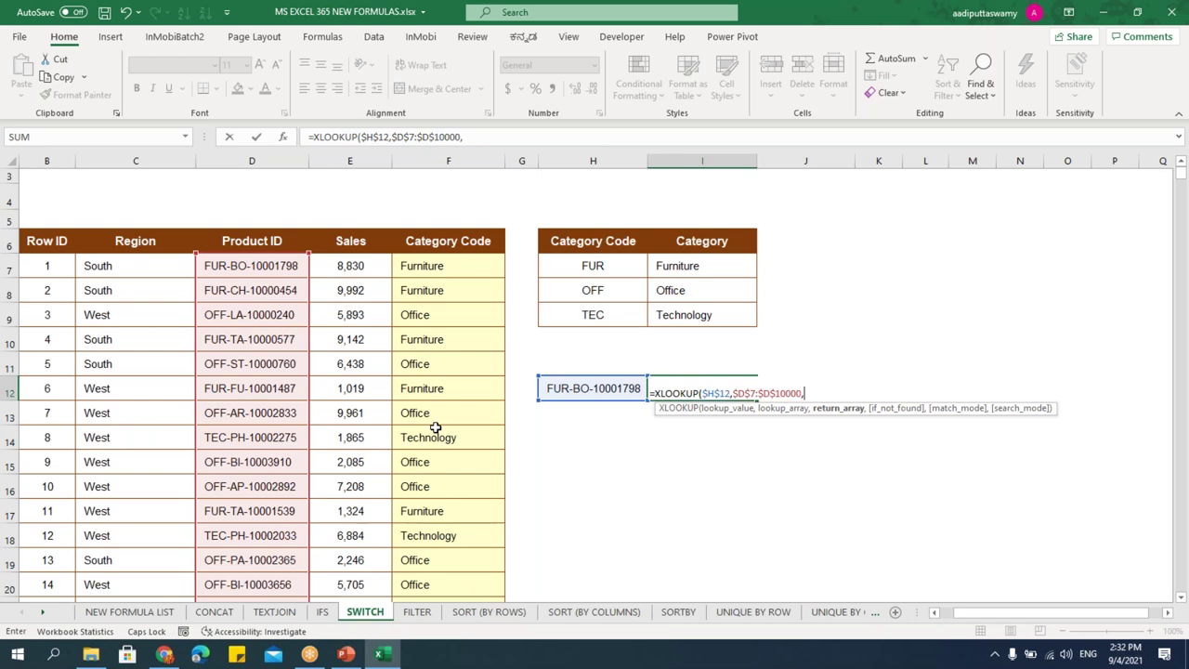
pyautogui.click(363, 264)
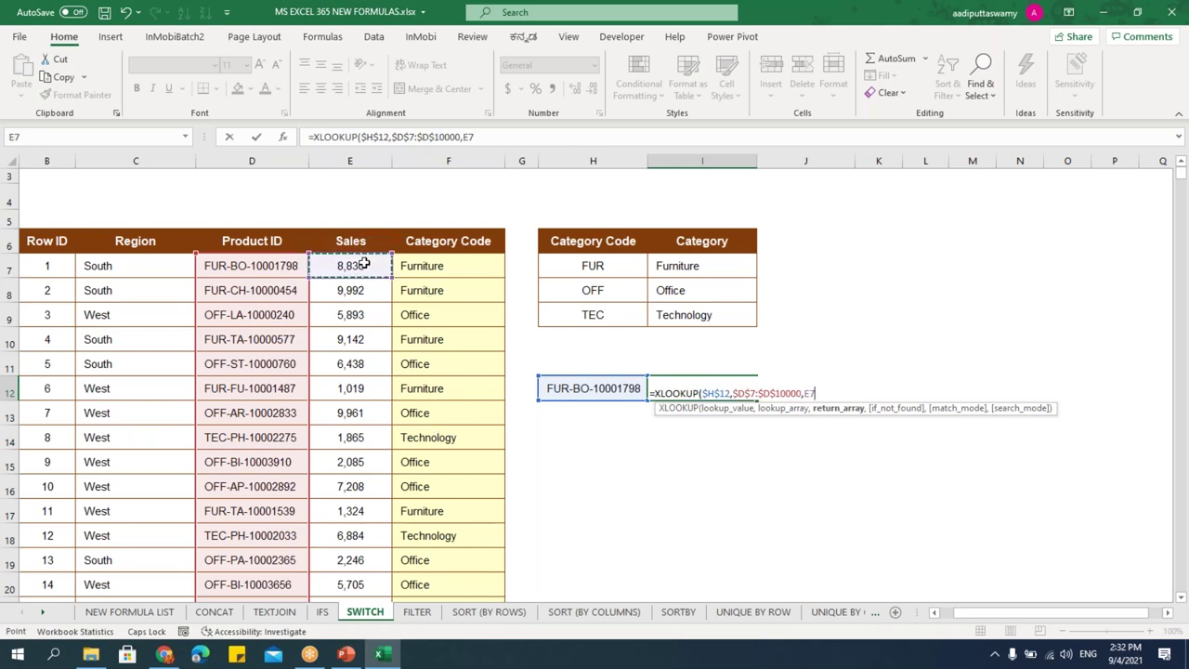
pyautogui.hotkey('ctrl', 'shift', 'Down')
pyautogui.press('F4')
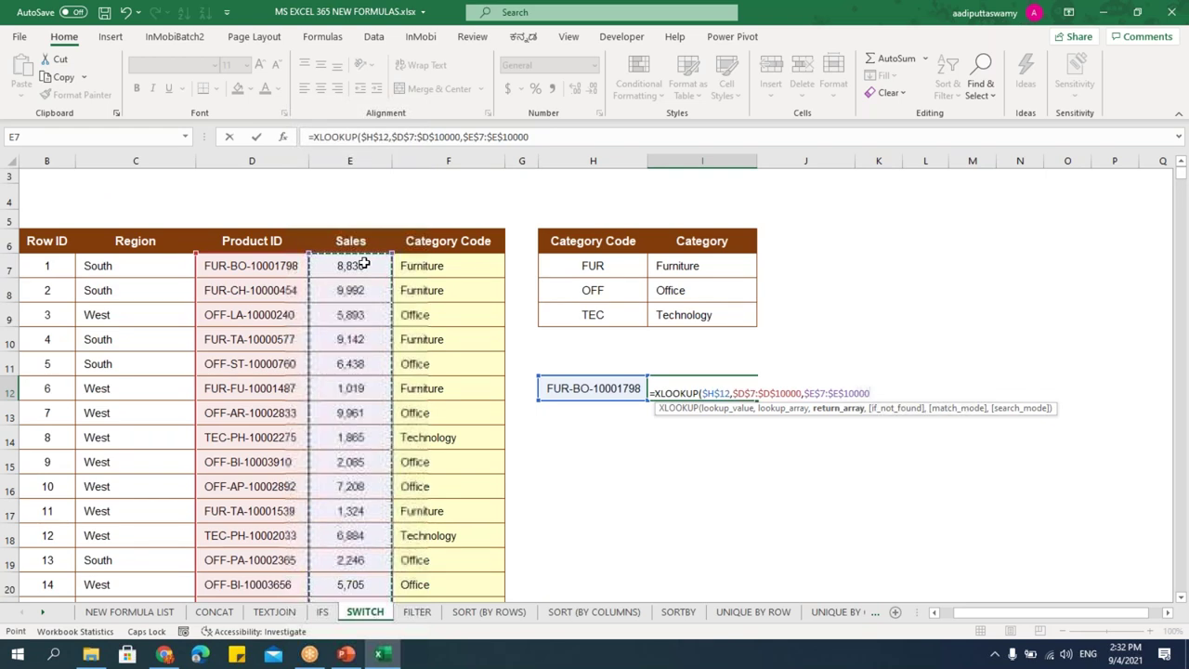
# Complete the XLOOKUP with 0 if not found, exact match mode 0 and first-to-last search mode 1.
pyautogui.write(',0')
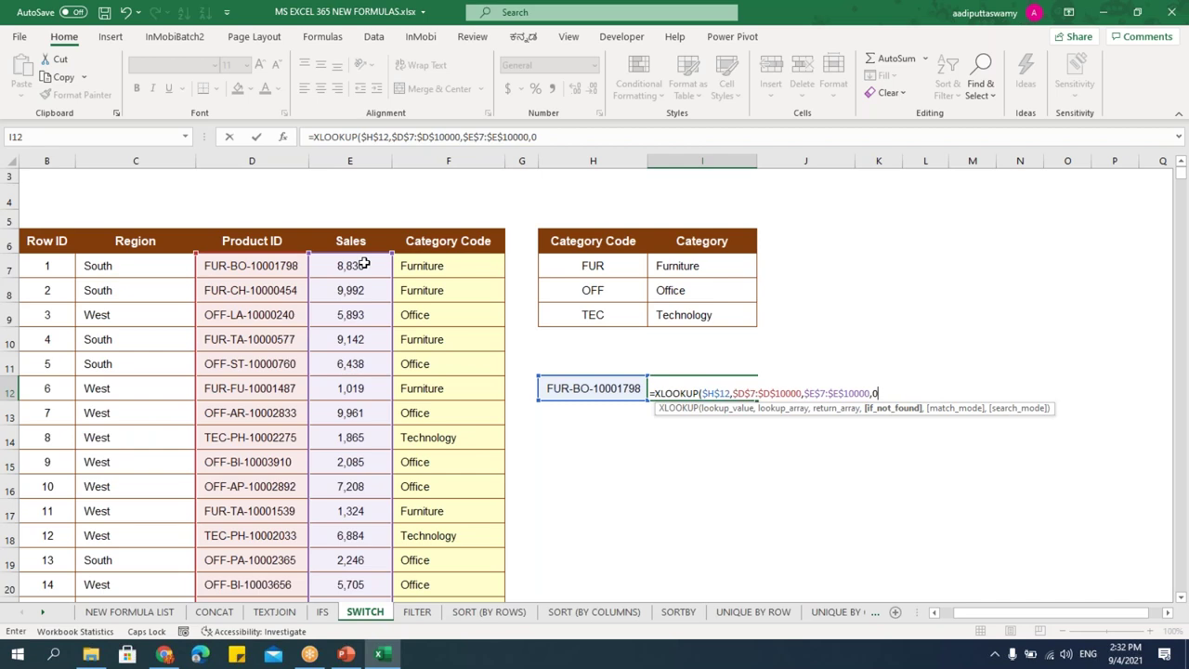
pyautogui.write(',')
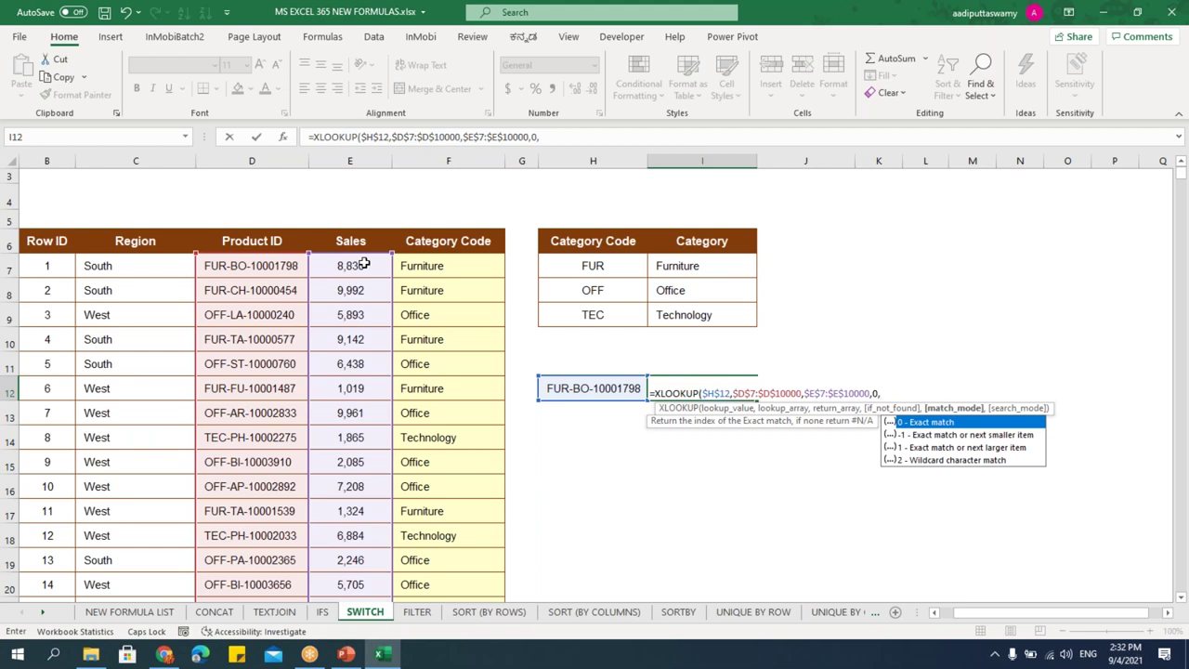
pyautogui.write('0')
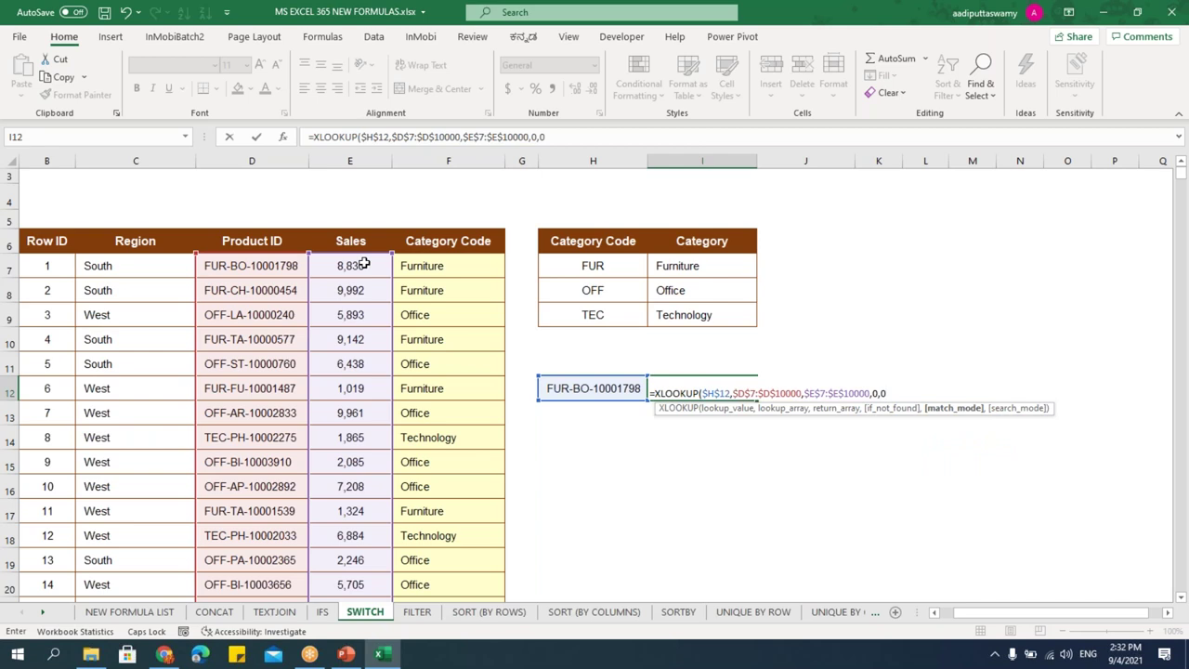
pyautogui.write(',')
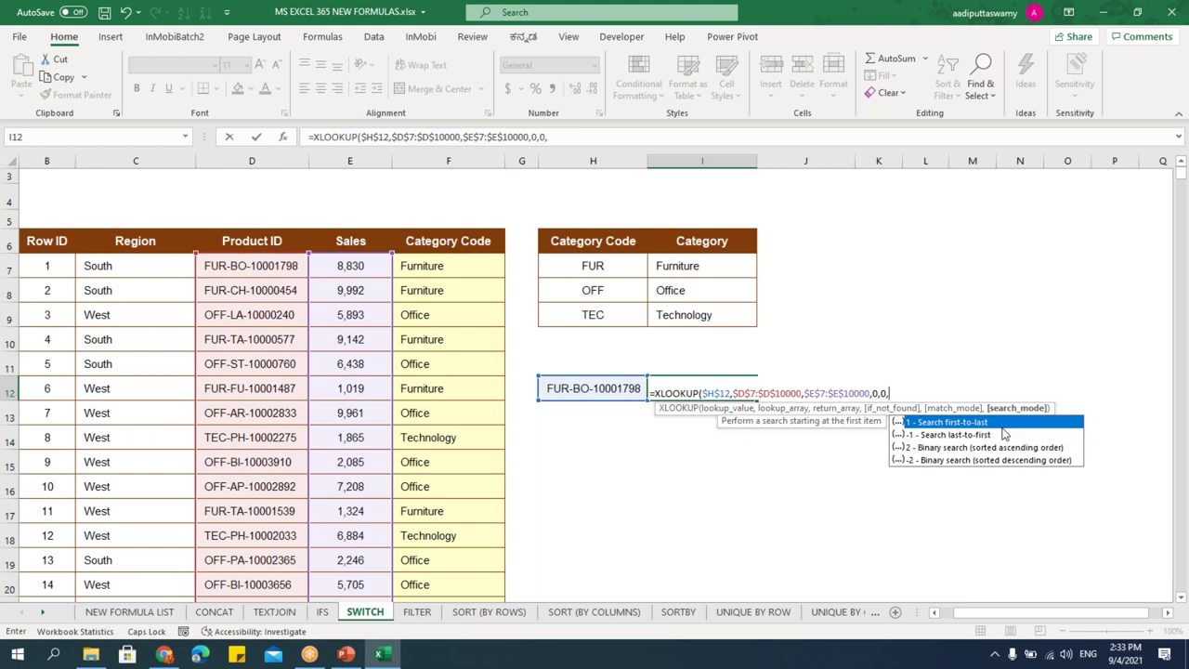
pyautogui.write('1')
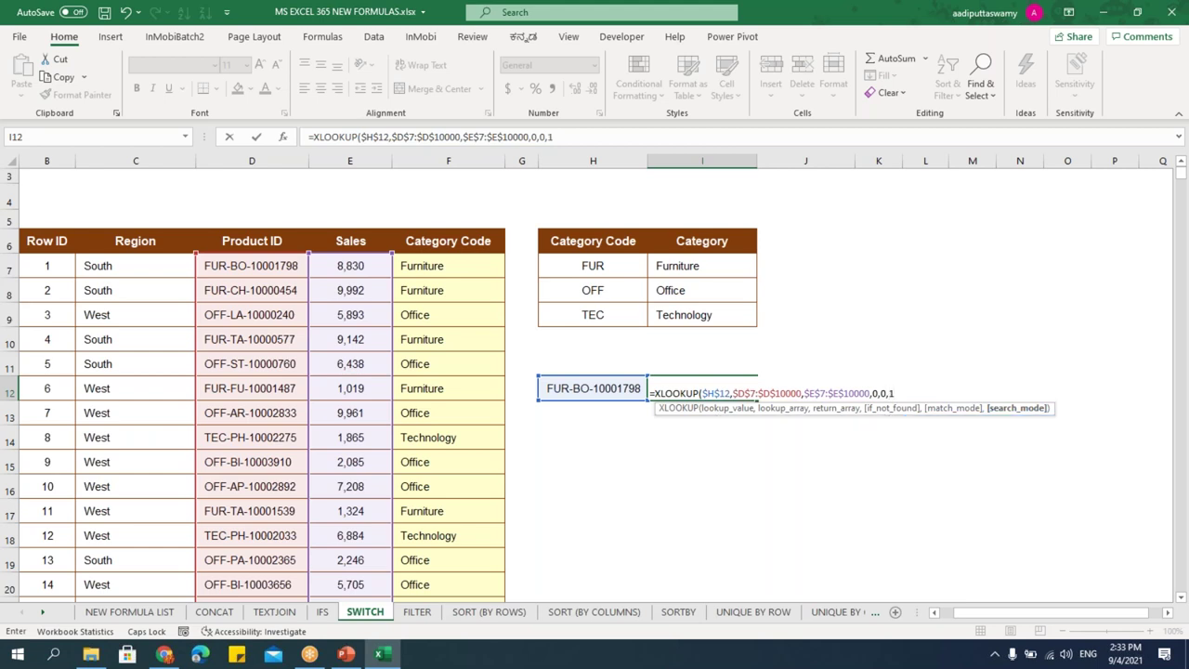
pyautogui.write(')')
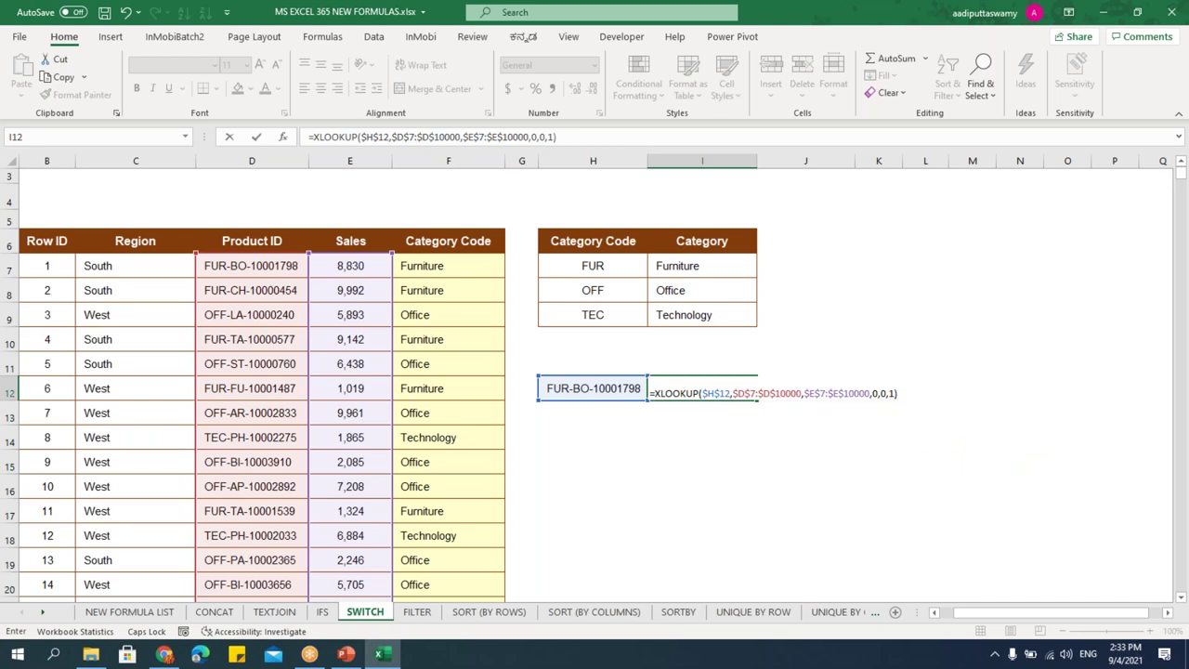
pyautogui.press('Return')
# Replace the lookup value in H12 with a copy of the Product ID in D15, OFF-BI-10003910.
pyautogui.click(349, 268)
pyautogui.click(279, 460)
pyautogui.hotkey('ctrl', 'c')
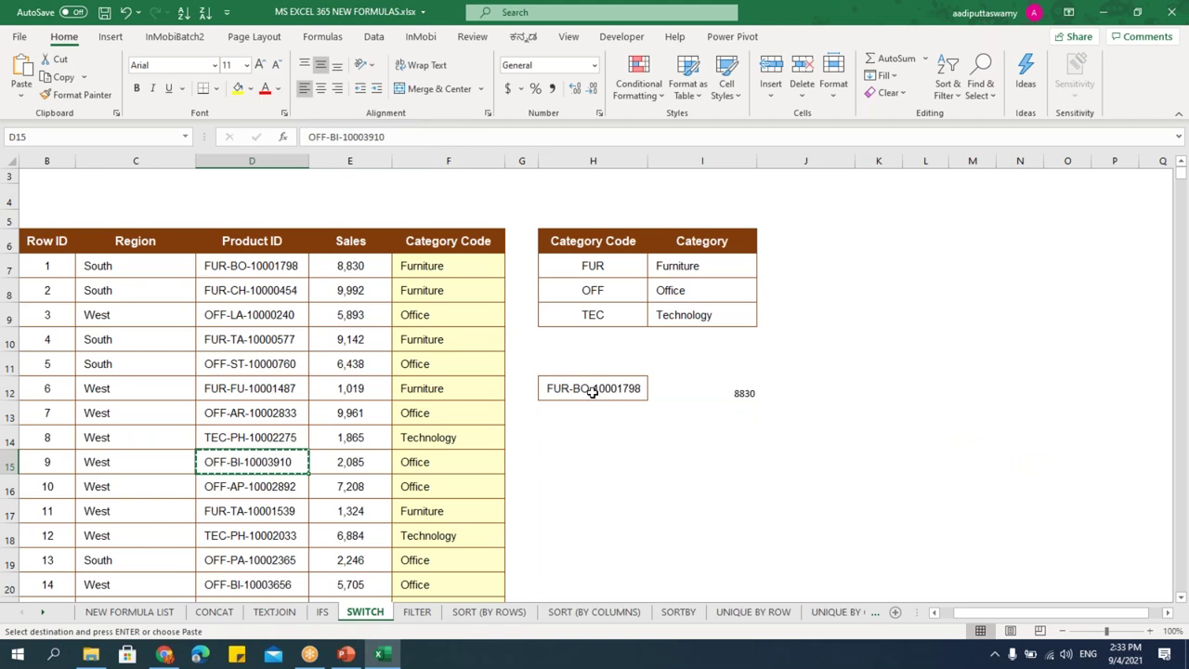
pyautogui.click(591, 389)
pyautogui.hotkey('ctrl', 'v')
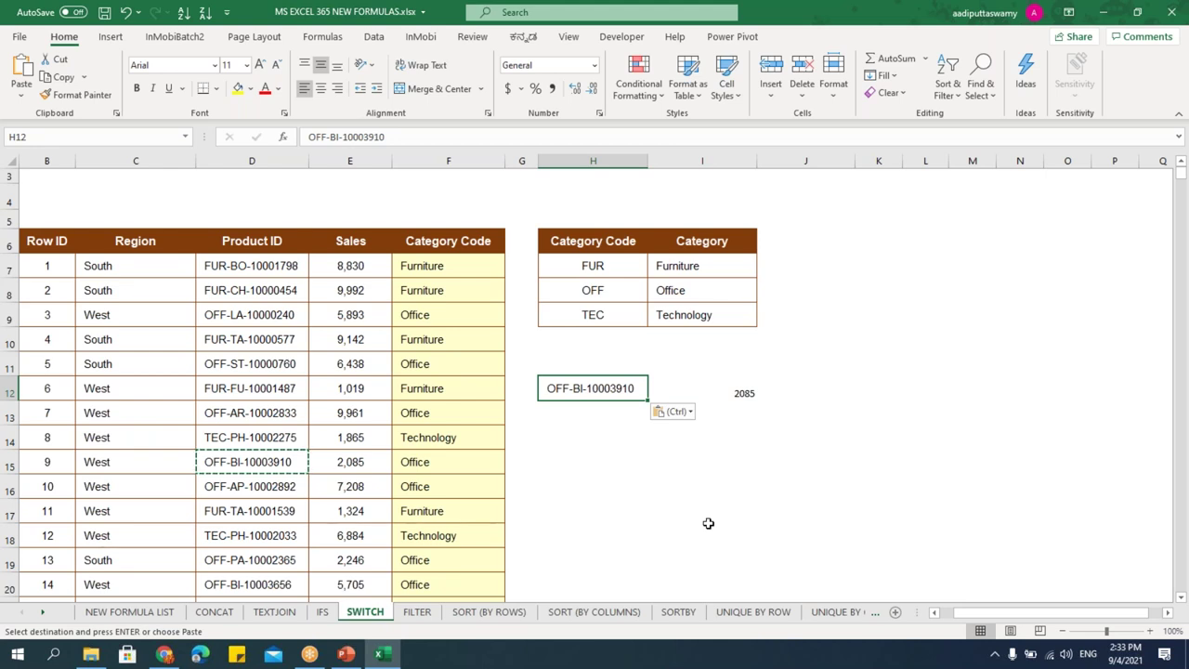
# Open the FILTER sheet and highlight the example FILTER formulas in L9:L17 for review.
pyautogui.click(430, 617)
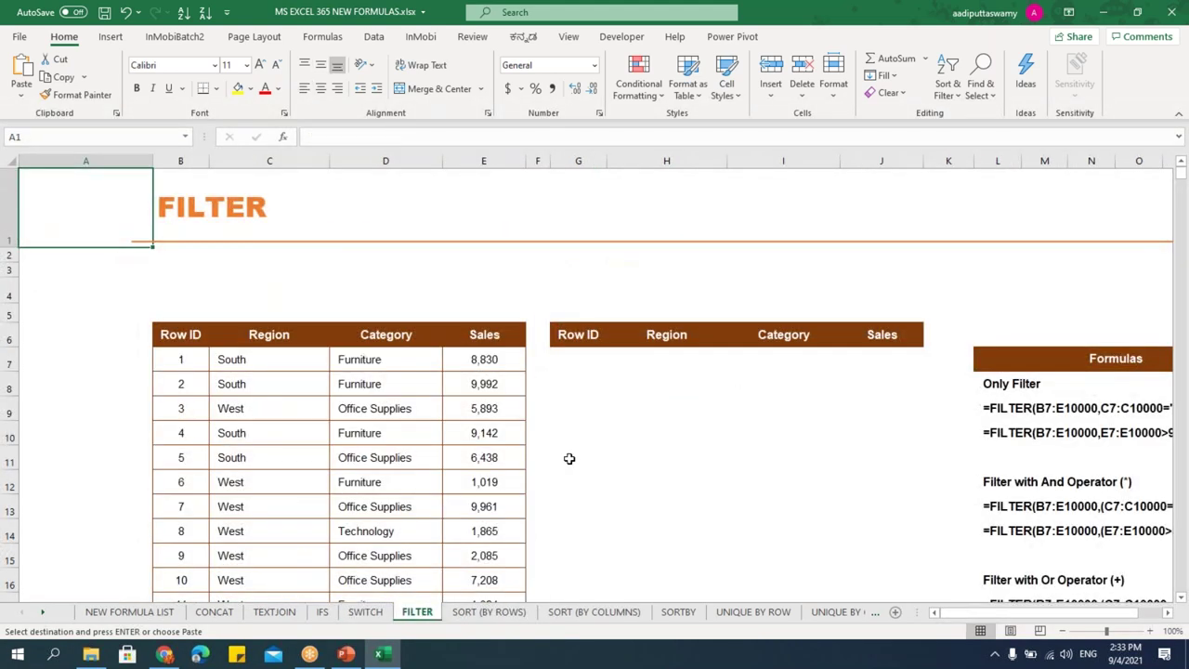
pyautogui.click(517, 410)
pyautogui.keyDown('ctrl'); pyautogui.scroll(1, 523, 432); pyautogui.keyUp('ctrl')
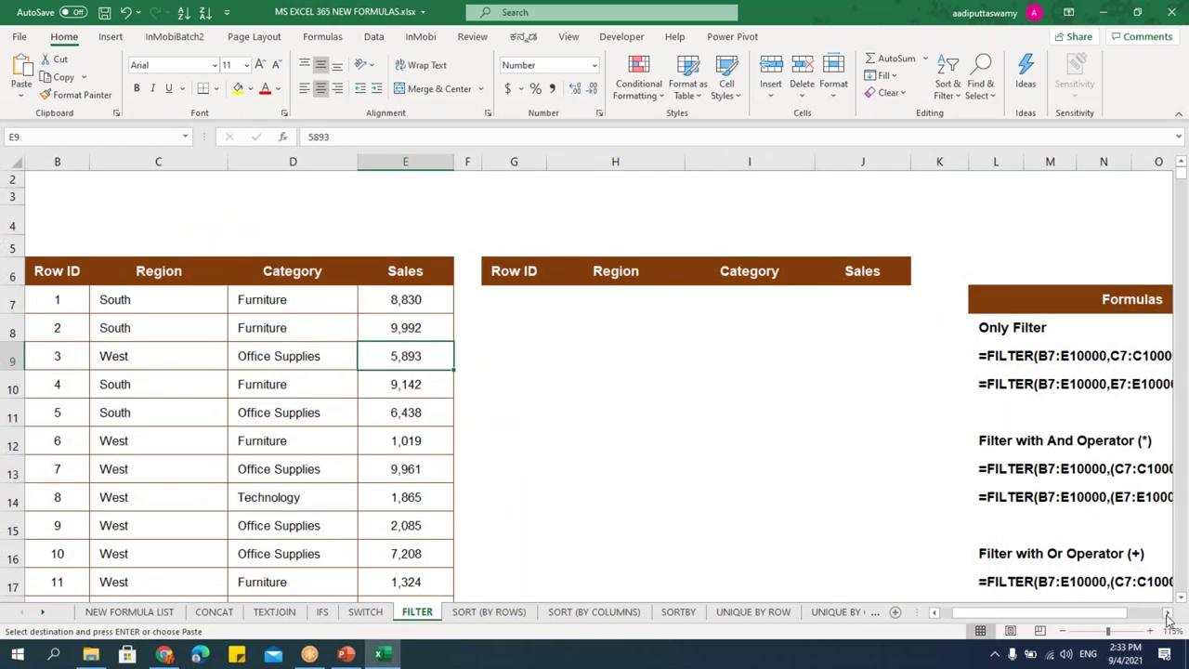
pyautogui.moveTo(1085, 618); pyautogui.dragTo(1097, 615)
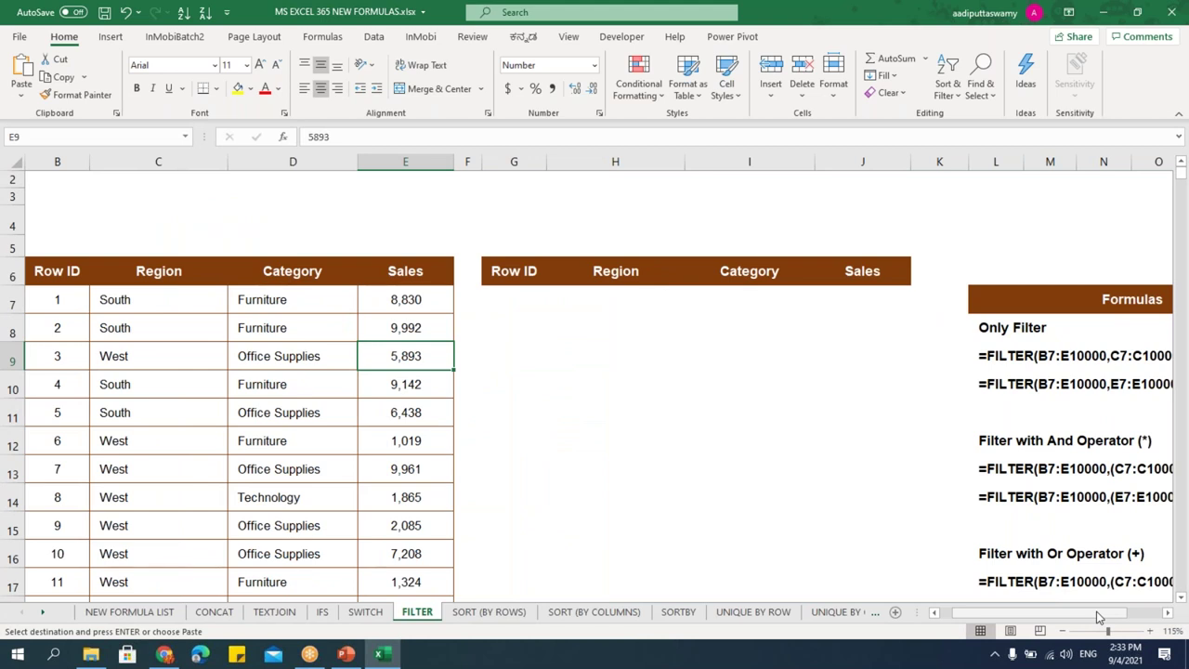
pyautogui.moveTo(987, 358); pyautogui.dragTo(1016, 597)
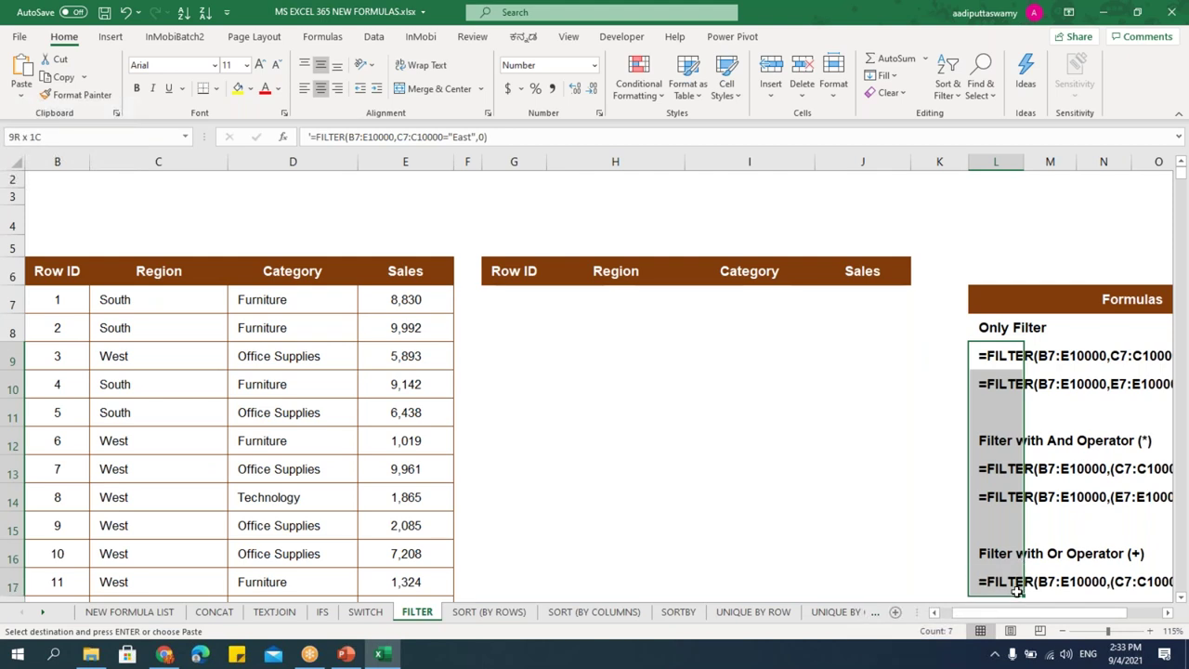
# Review the example FILTER formulas with And and Or operators in the Formulas list on the FILTER sheet.
pyautogui.click(1003, 453)
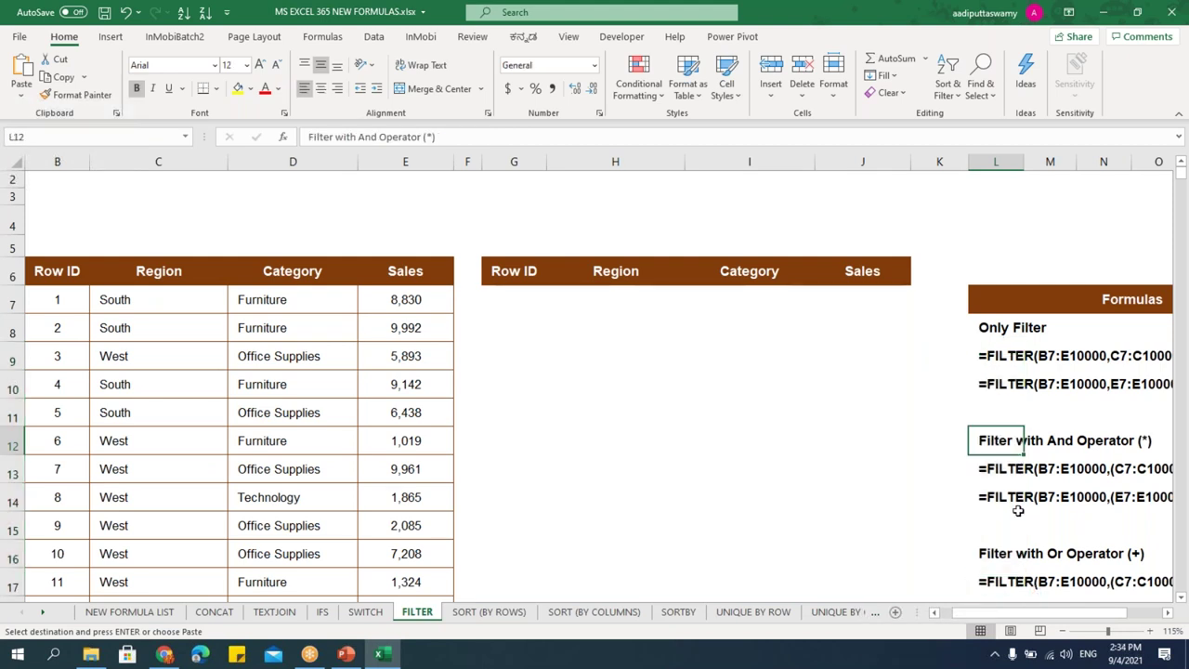
pyautogui.hscroll(5, 897, 460)
pyautogui.scroll(-1, 897, 460)
pyautogui.scroll(-1, 837, 409)
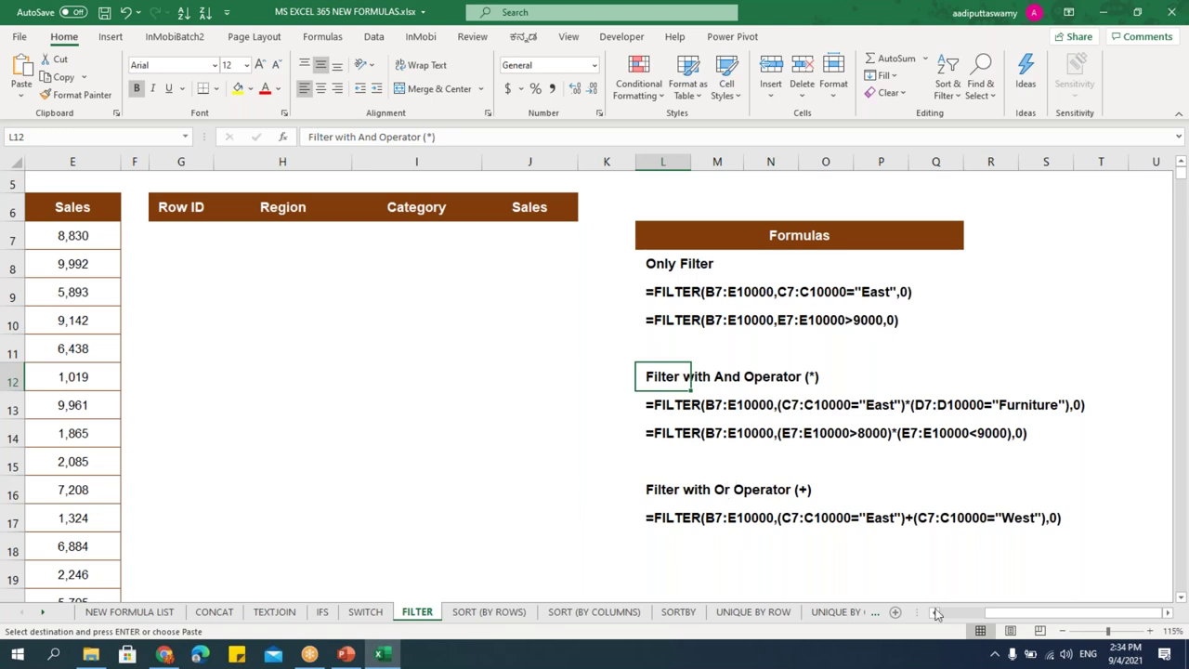
# Start a FILTER formula in G7 with the data table B7:E10000 as its array.
pyautogui.moveTo(1020, 621); pyautogui.dragTo(966, 618)
pyautogui.click(673, 240)
pyautogui.scroll(1, 715, 307)
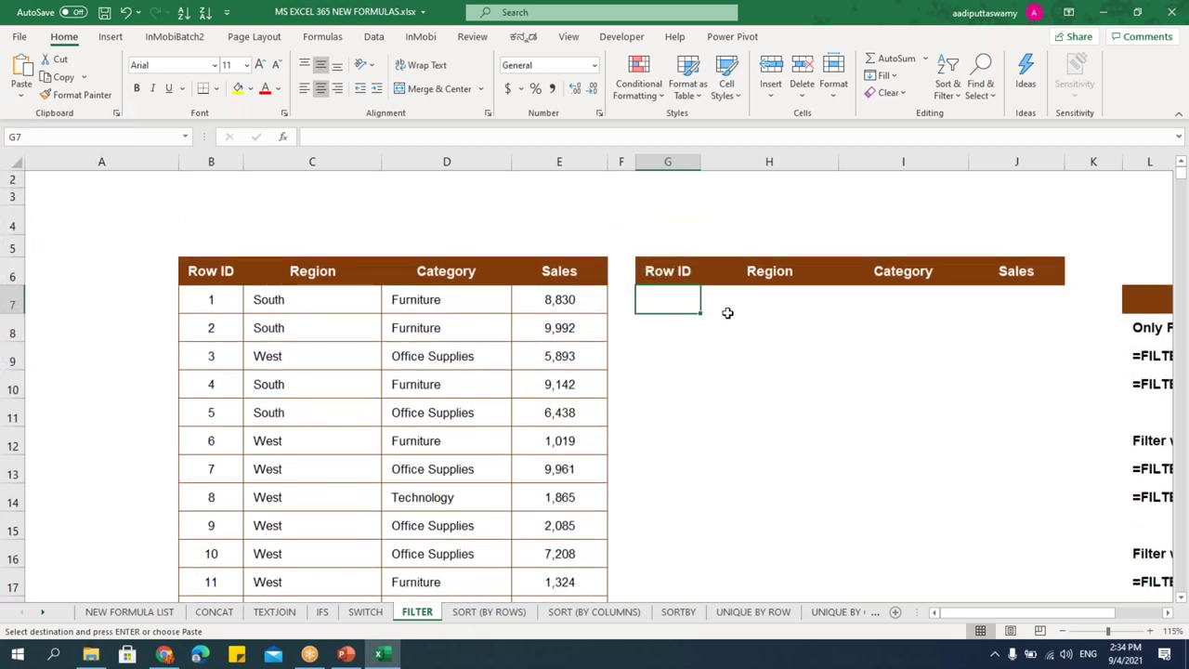
pyautogui.write('=FI')
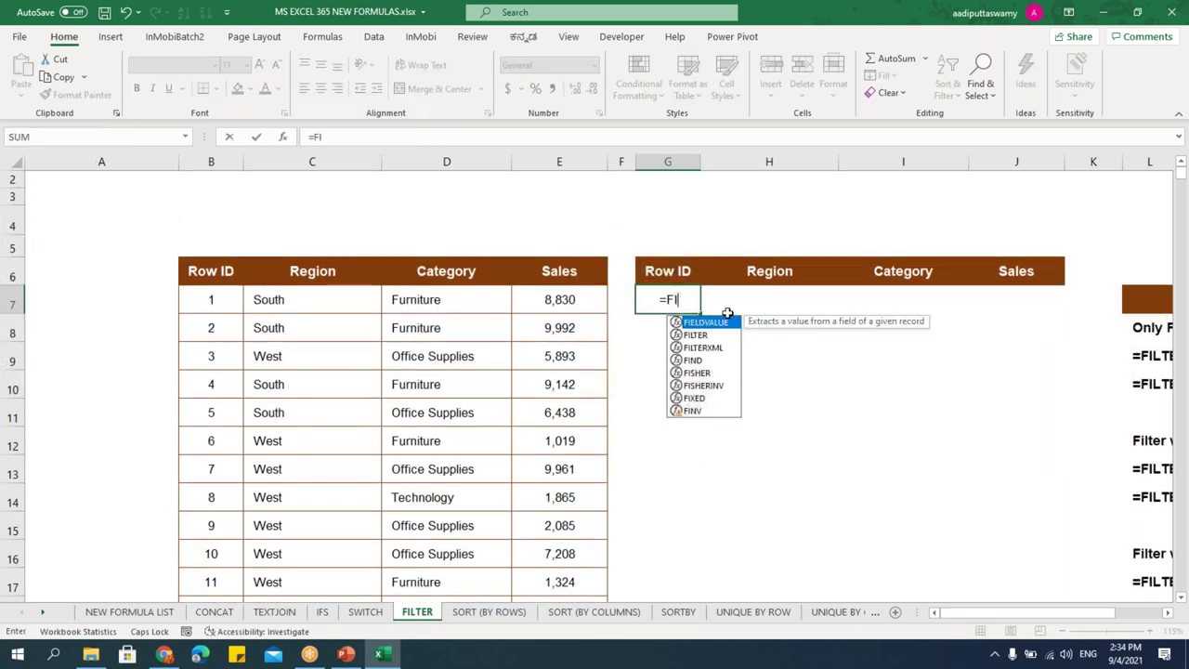
pyautogui.write('LTER(')
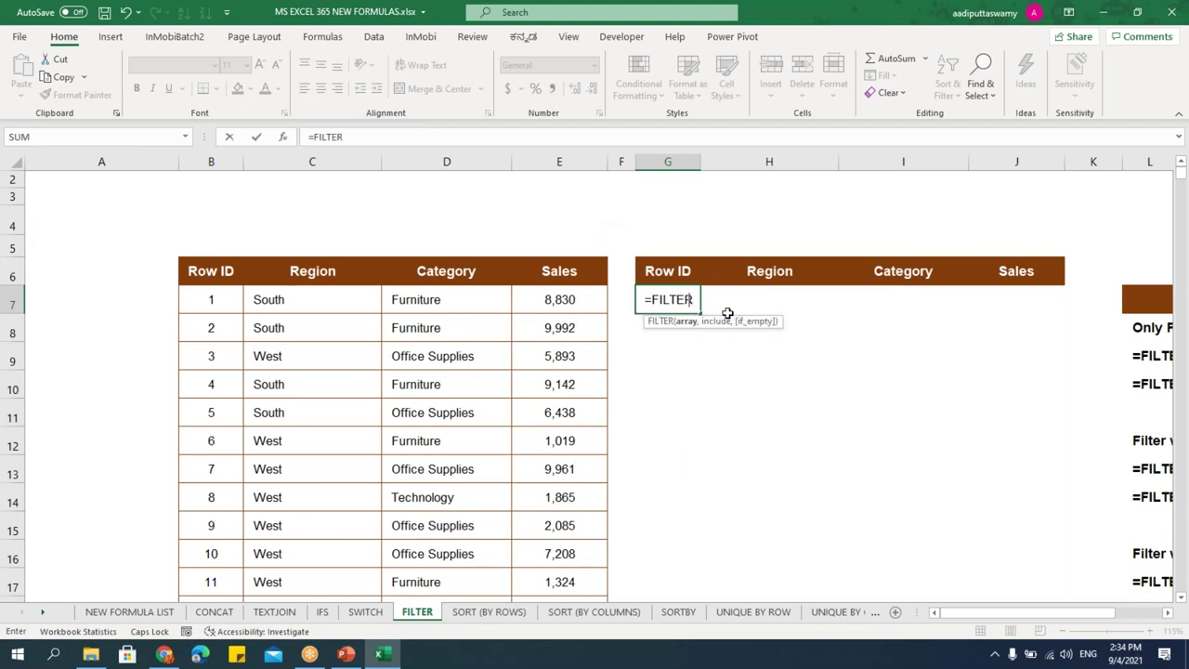
pyautogui.click(1168, 613)
pyautogui.scroll(-1, 736, 393)
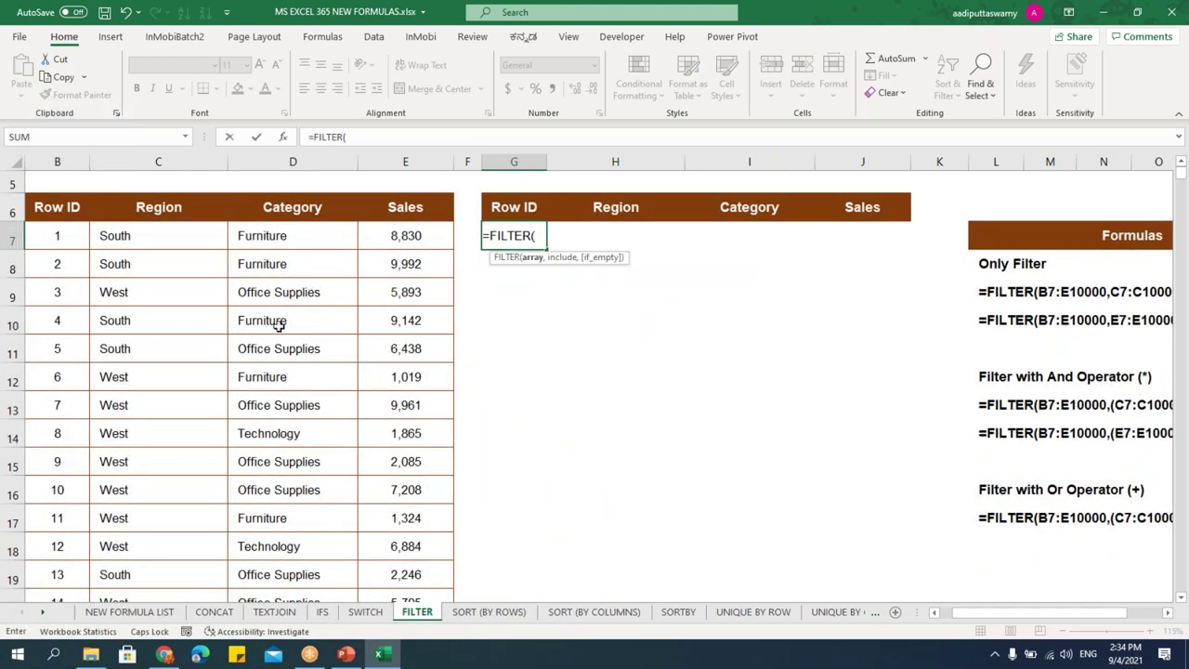
pyautogui.click(58, 239)
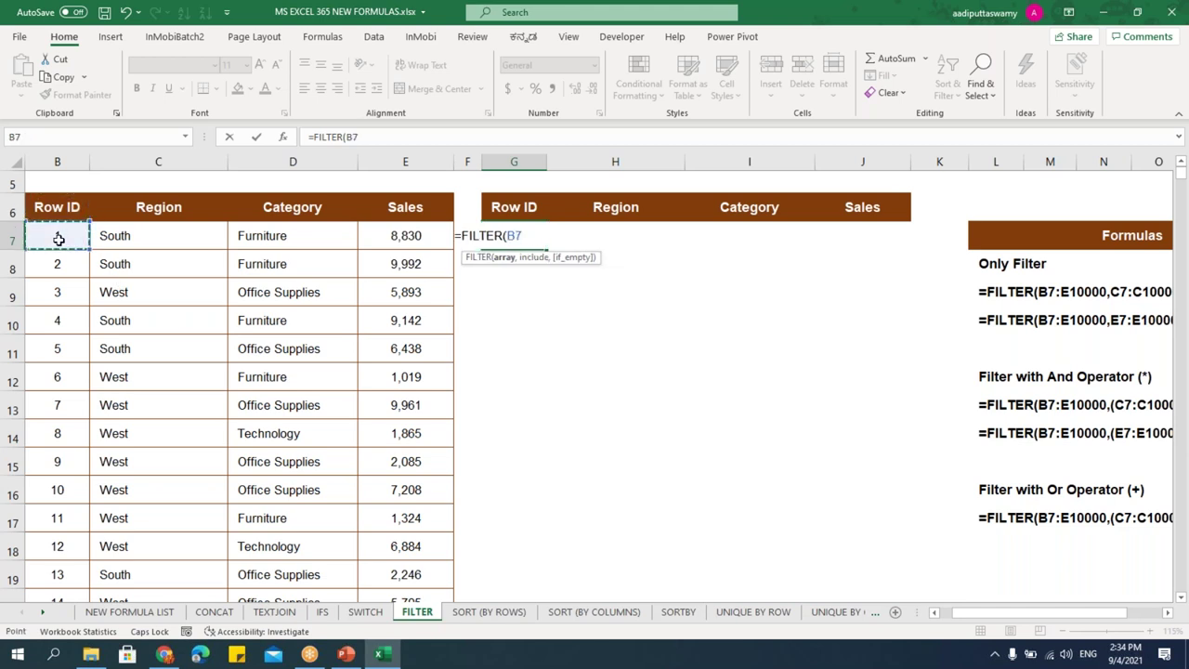
pyautogui.hotkey('ctrl', 'shift', 'Right')
pyautogui.hotkey('ctrl', 'shift', 'Down')
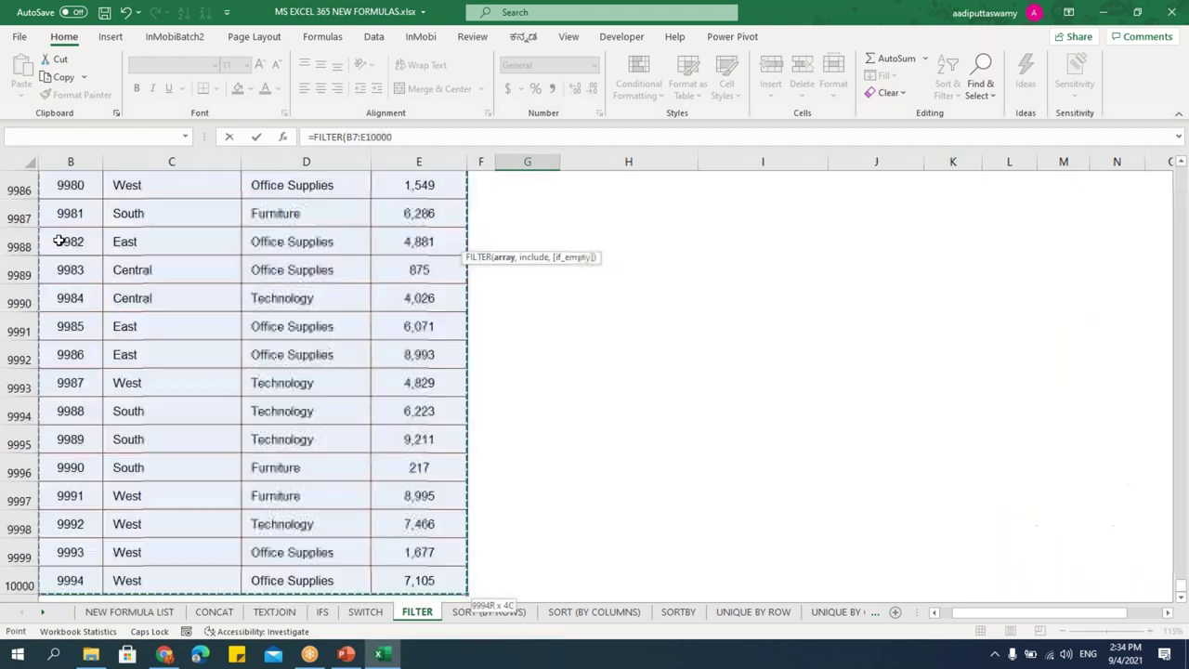
pyautogui.write(',')
# Add the Region column as the FILTER include range, with absolute references $C$7:$C$10000.
pyautogui.scroll(19, 948, 409)
pyautogui.moveTo(1178, 574); pyautogui.dragTo(1178, 172)
pyautogui.scroll(-1, 725, 465)
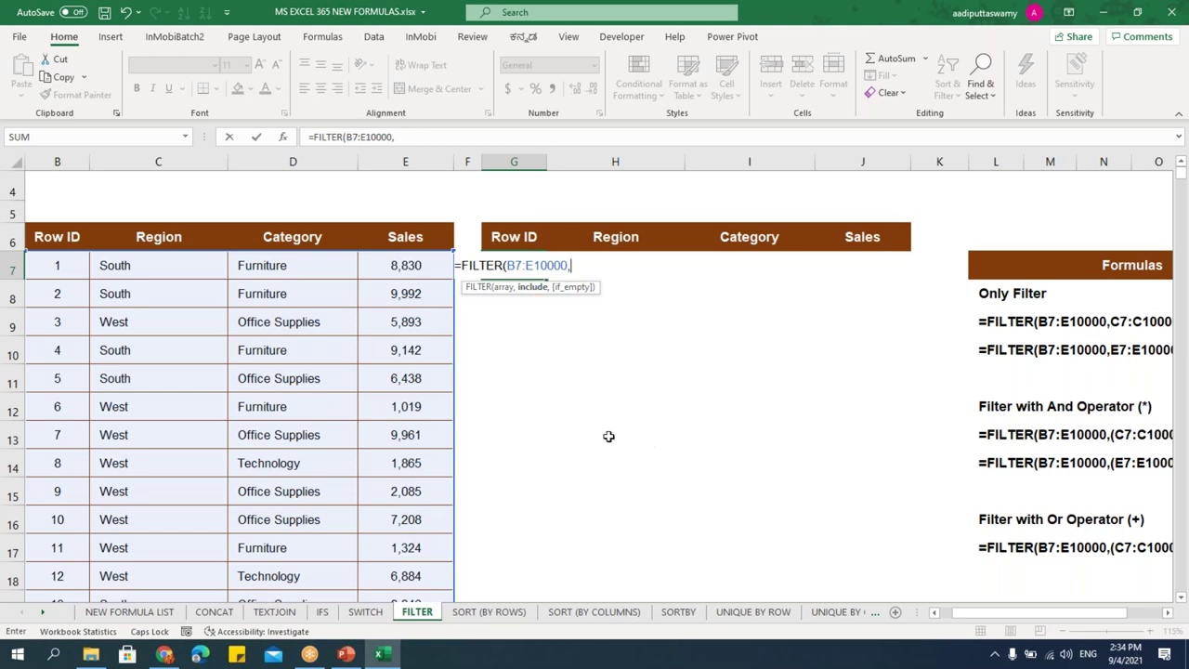
pyautogui.click(212, 269)
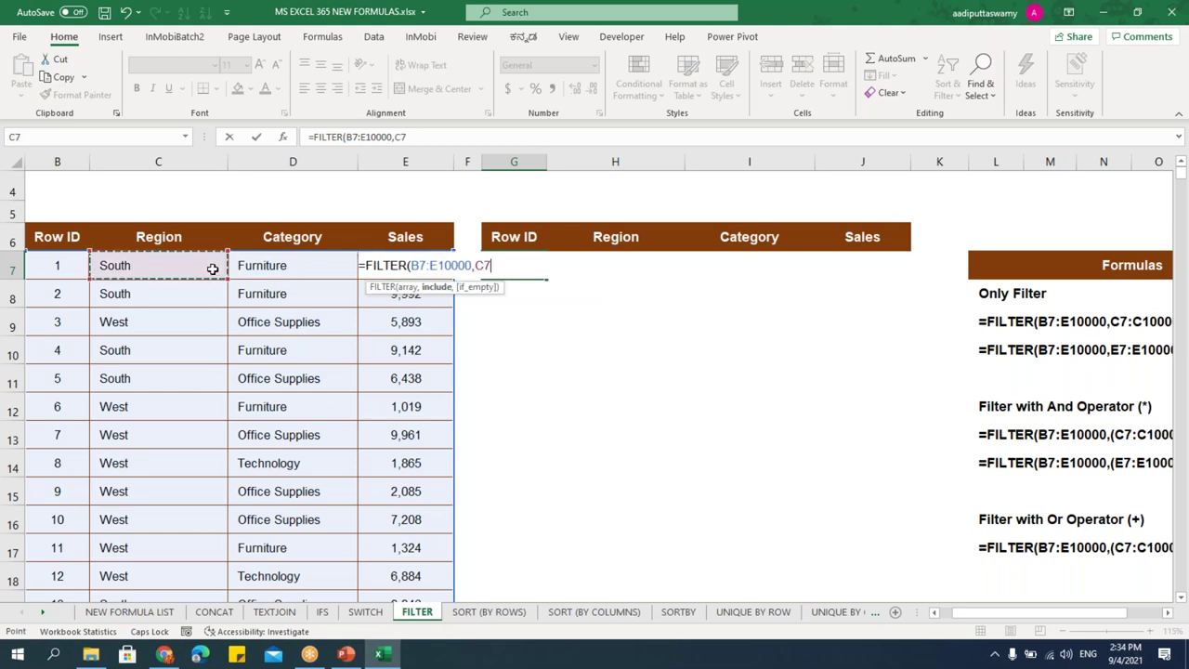
pyautogui.hotkey('ctrl', 'shift', 'Down')
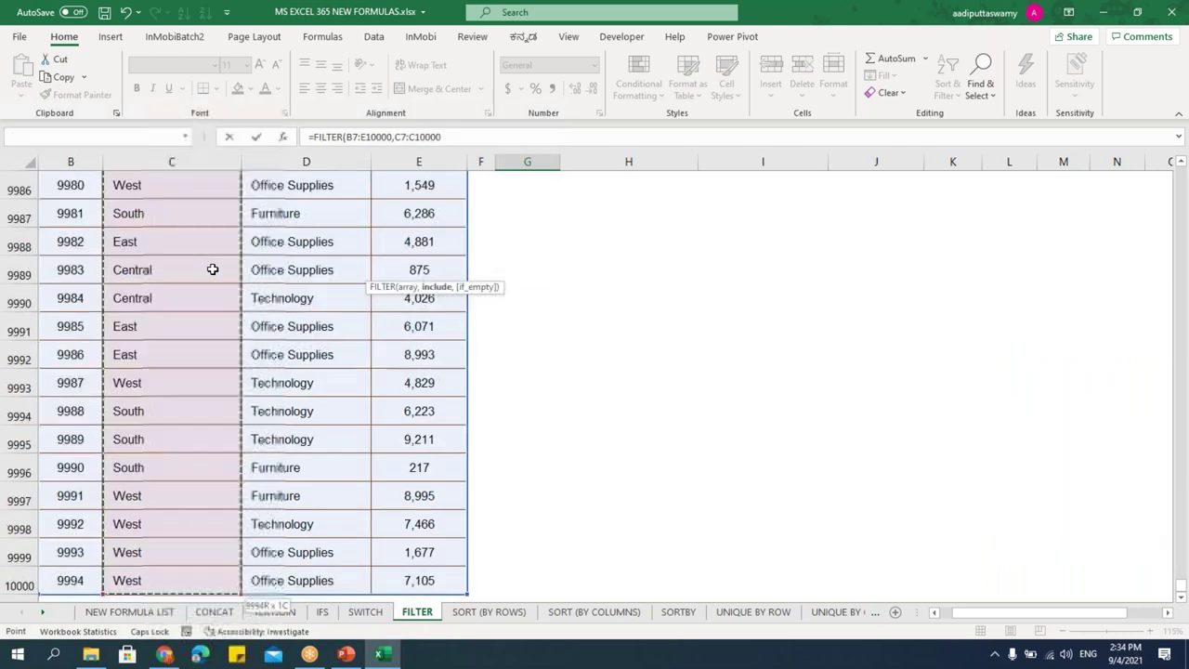
pyautogui.press('F4')
pyautogui.hotkey('ctrl', 'BackSpace')
# Set the include condition to "East", use 0 as the if_empty value, and enter the FILTER formula.
pyautogui.write('="eas')
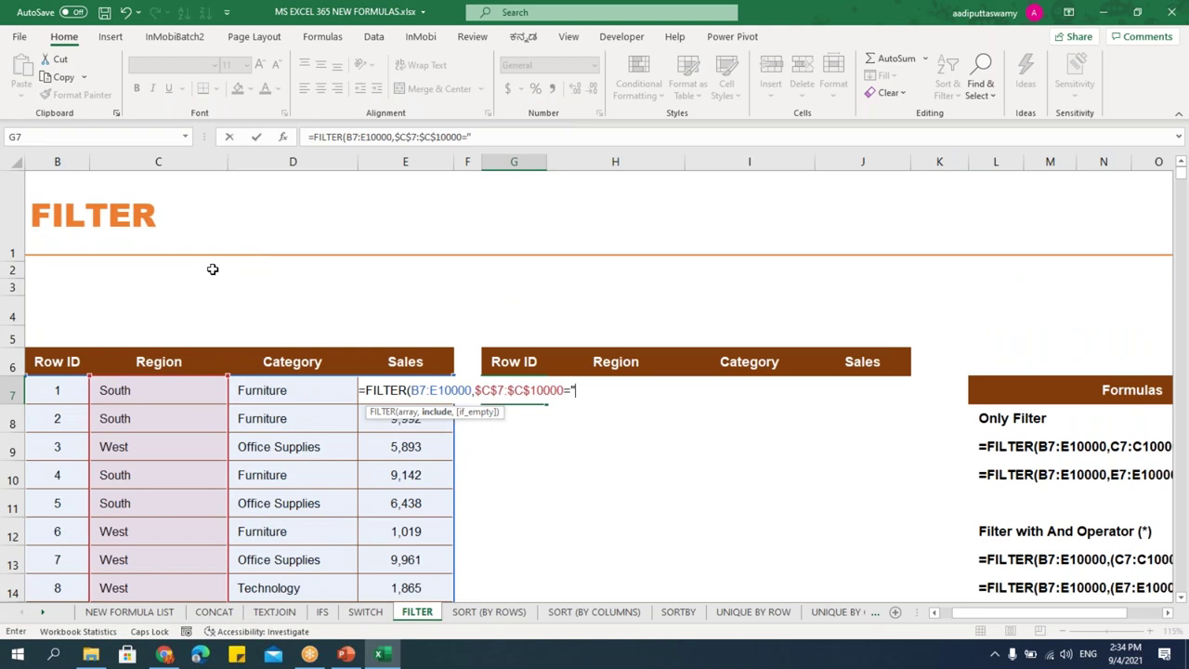
pyautogui.press('BackSpace')
pyautogui.press('BackSpace')
pyautogui.press('BackSpace')
pyautogui.press('capslock')
pyautogui.write('East",')
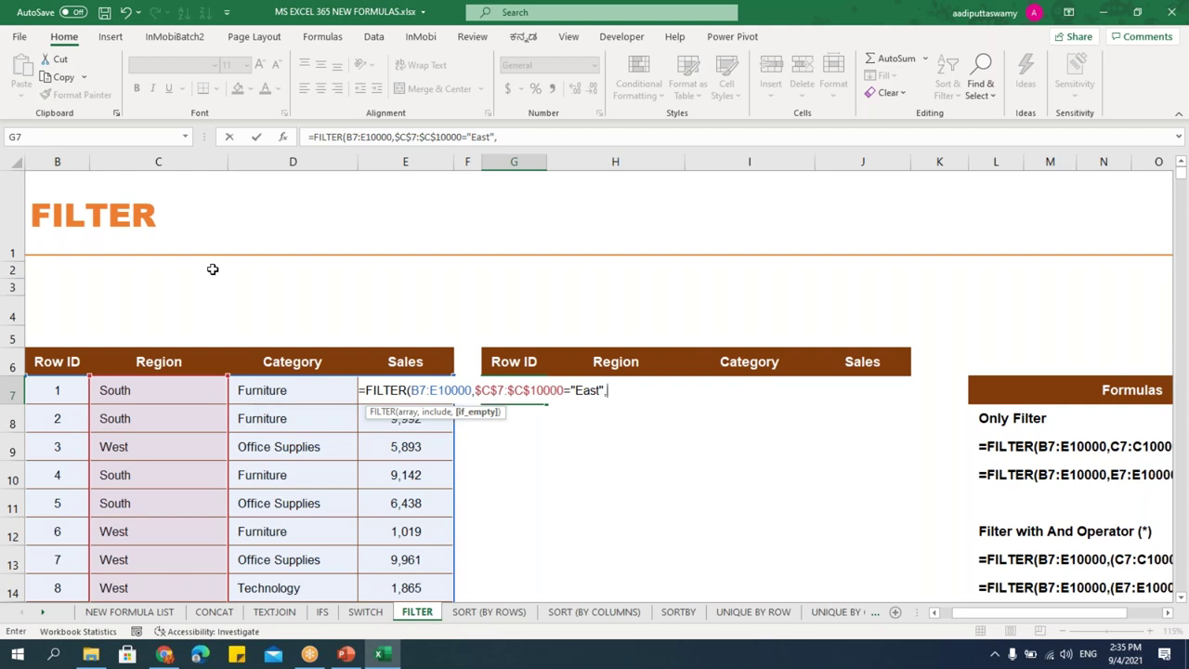
pyautogui.write('0)')
pyautogui.press('Return')
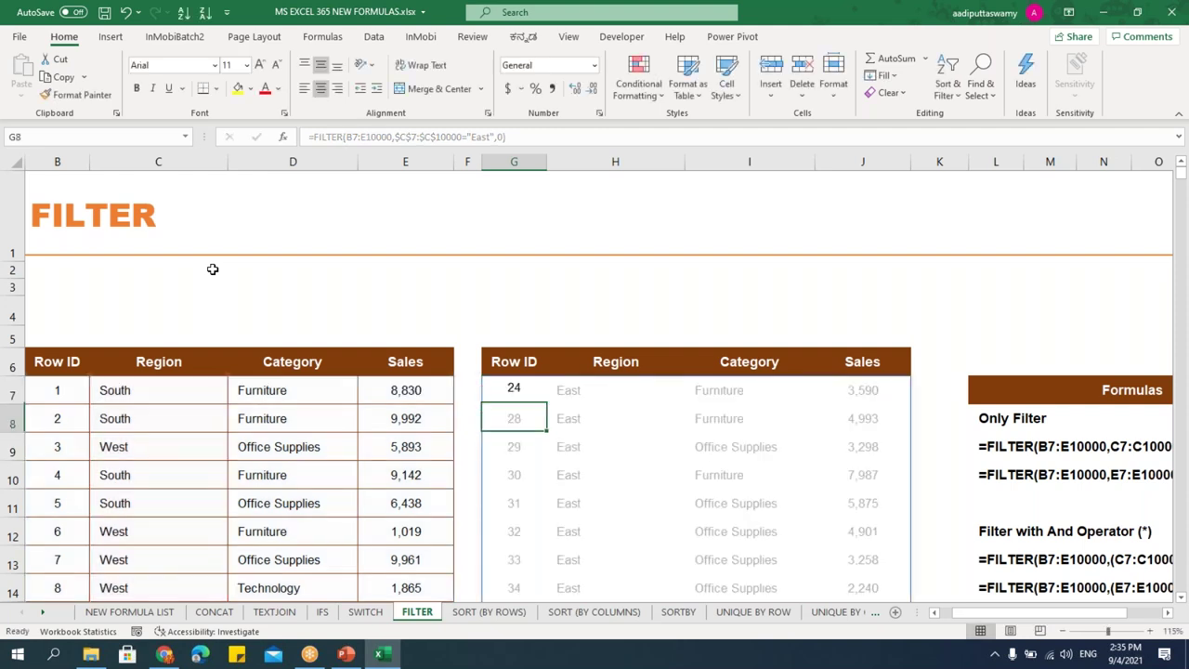
# Check the filtered rows in columns G to J through to the end of the list.
pyautogui.scroll(-2, 808, 470)
pyautogui.scroll(-20, 807, 470)
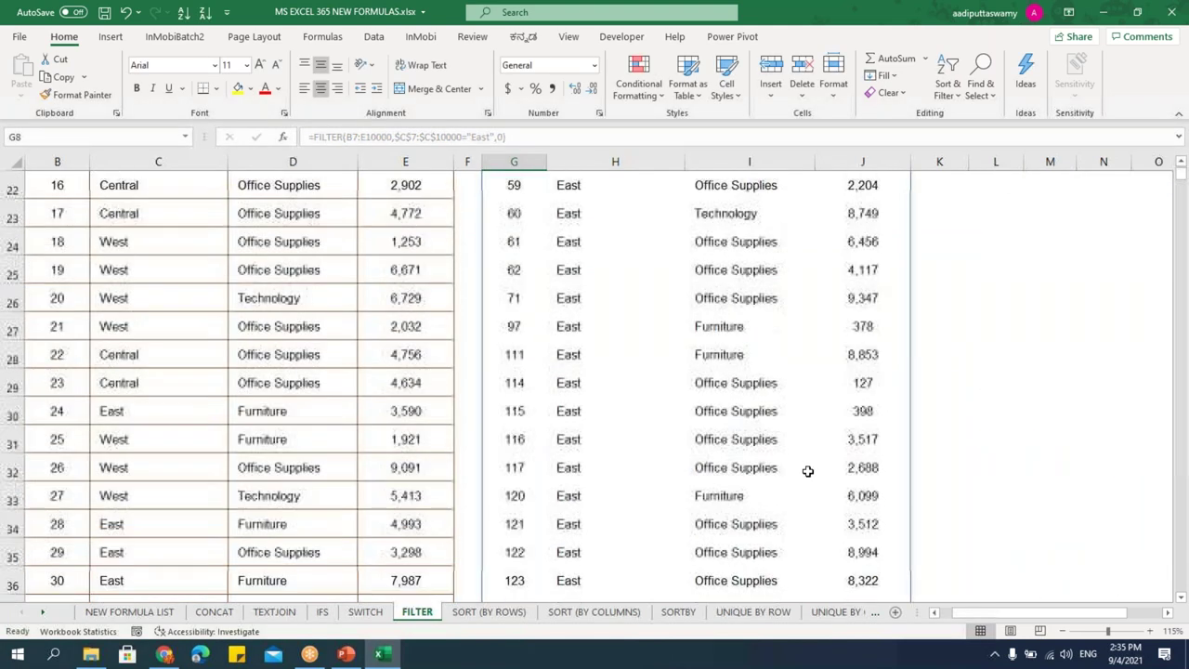
pyautogui.click(628, 448)
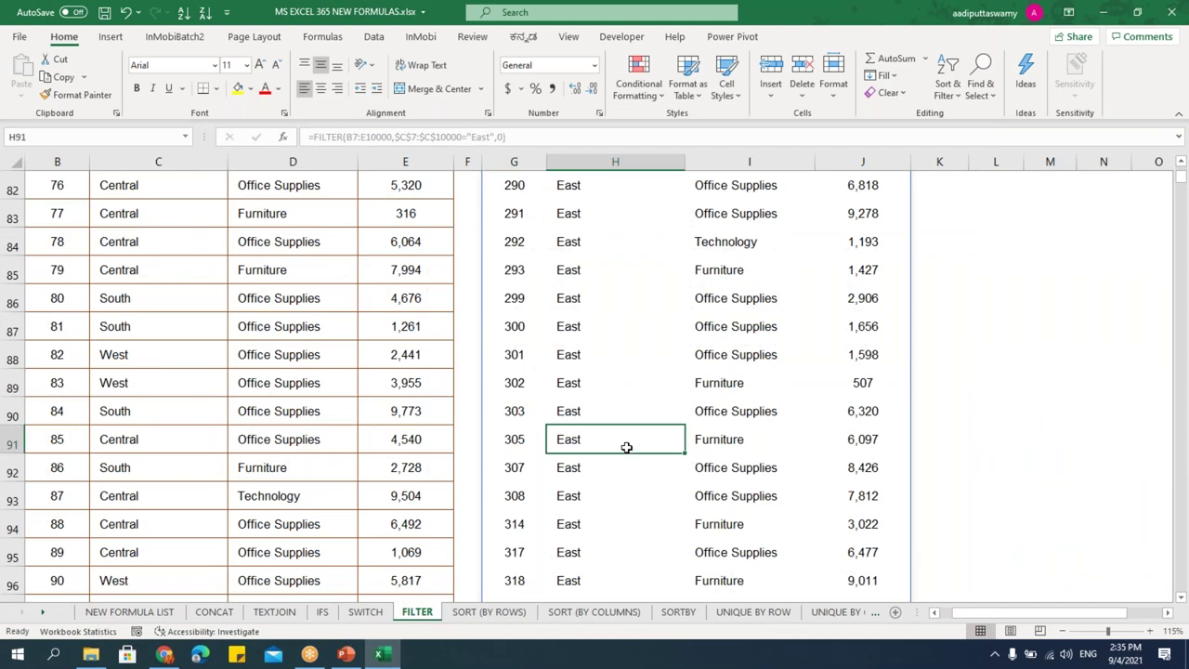
pyautogui.hotkey('ctrl', 'Down')
pyautogui.press('Up')
pyautogui.hotkey('ctrl', 'Up')
pyautogui.press('Up')
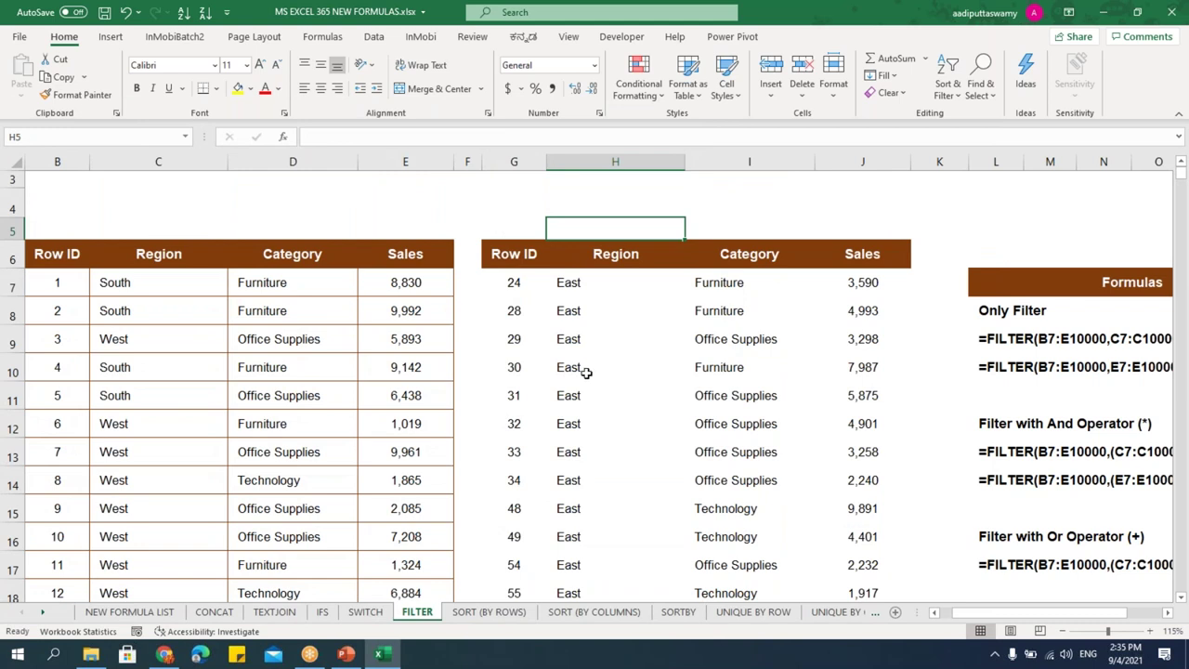
# Change the region criterion of the FILTER formula in G7 to "North East".
pyautogui.click(514, 282)
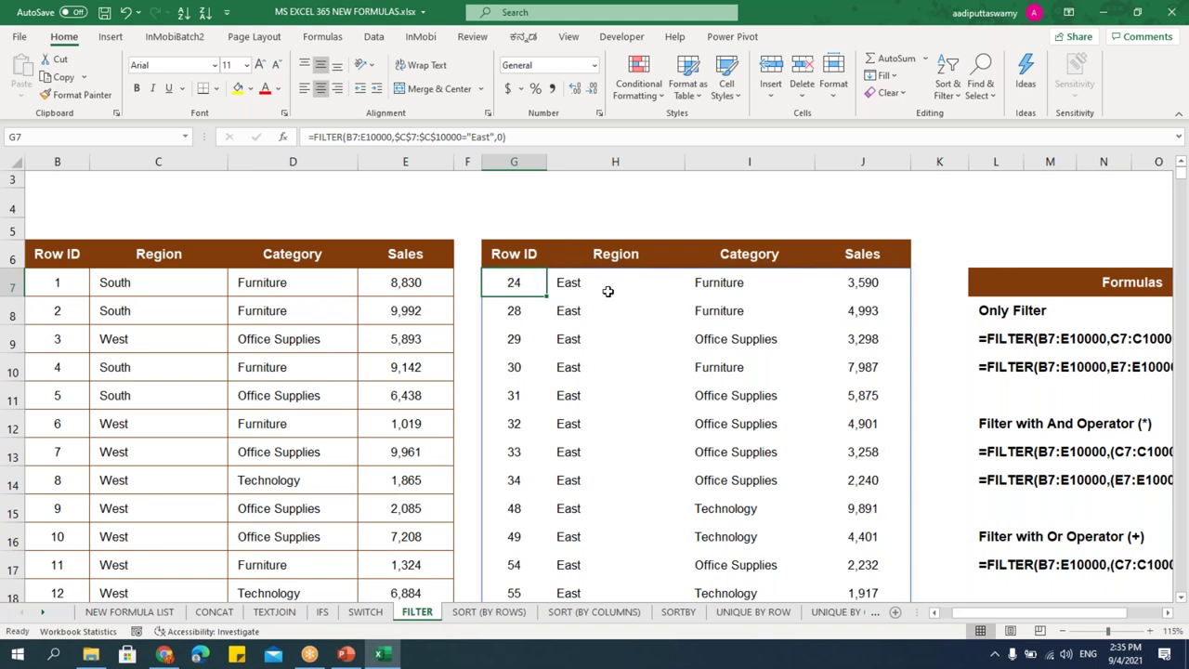
pyautogui.doubleClick(531, 281)
pyautogui.press('Left')
pyautogui.press('Left')
pyautogui.press('Left')
pyautogui.press('Left')
pyautogui.write('Nort')
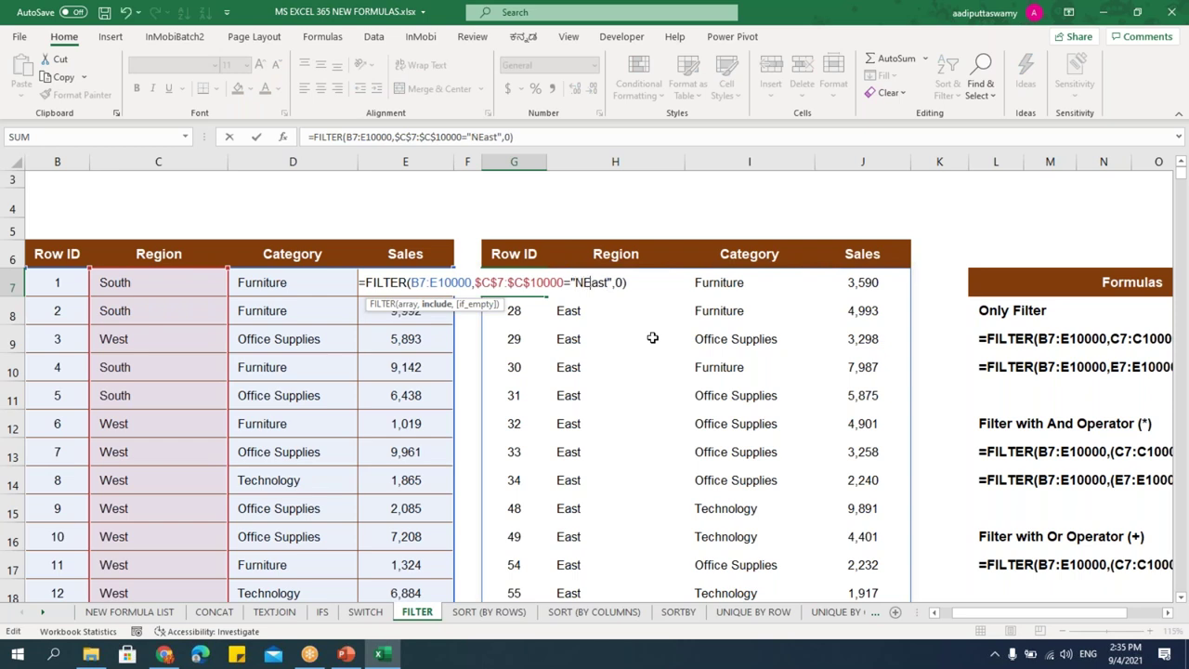
pyautogui.write('h')
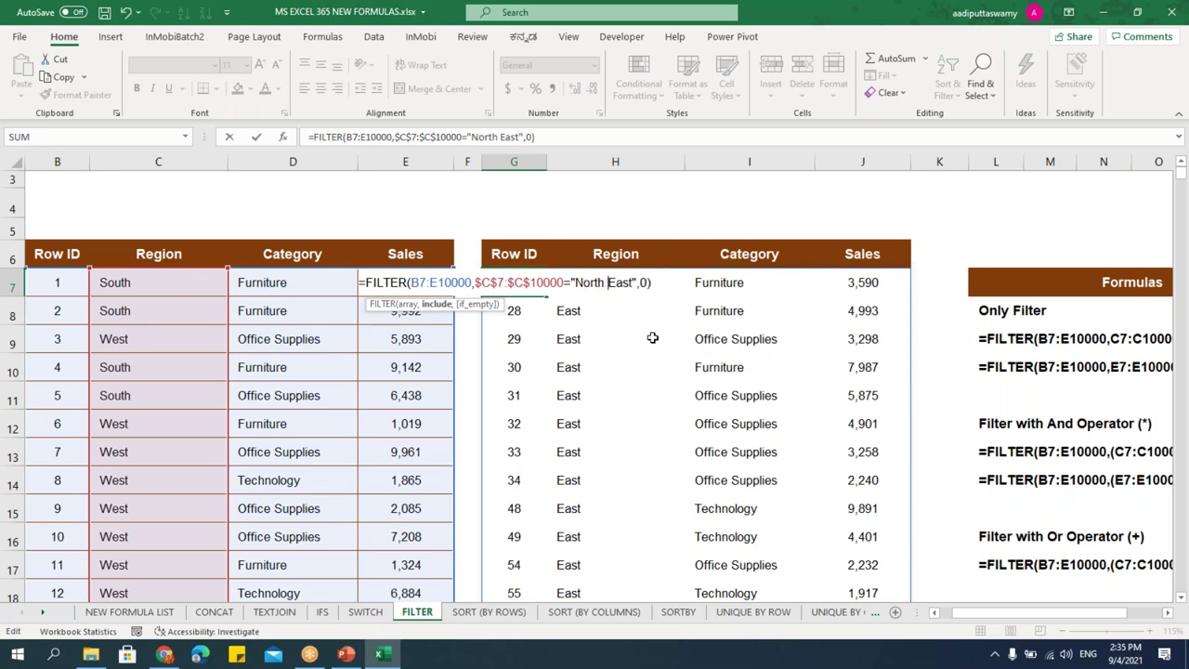
pyautogui.press('Return')
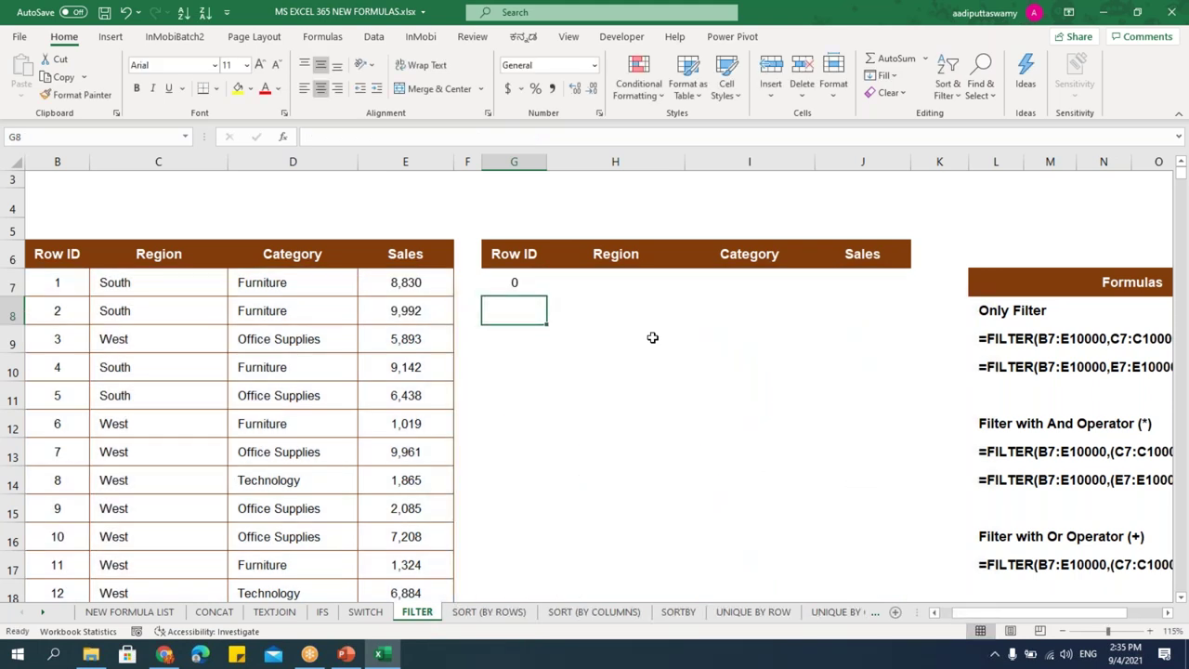
# Remove the if_empty argument from the FILTER formula in G7.
pyautogui.doubleClick(524, 279)
pyautogui.press('BackSpace')
pyautogui.press('BackSpace')
pyautogui.press('Return')
# Restore 0 as the if_empty argument of the FILTER formula in G7.
pyautogui.doubleClick(526, 281)
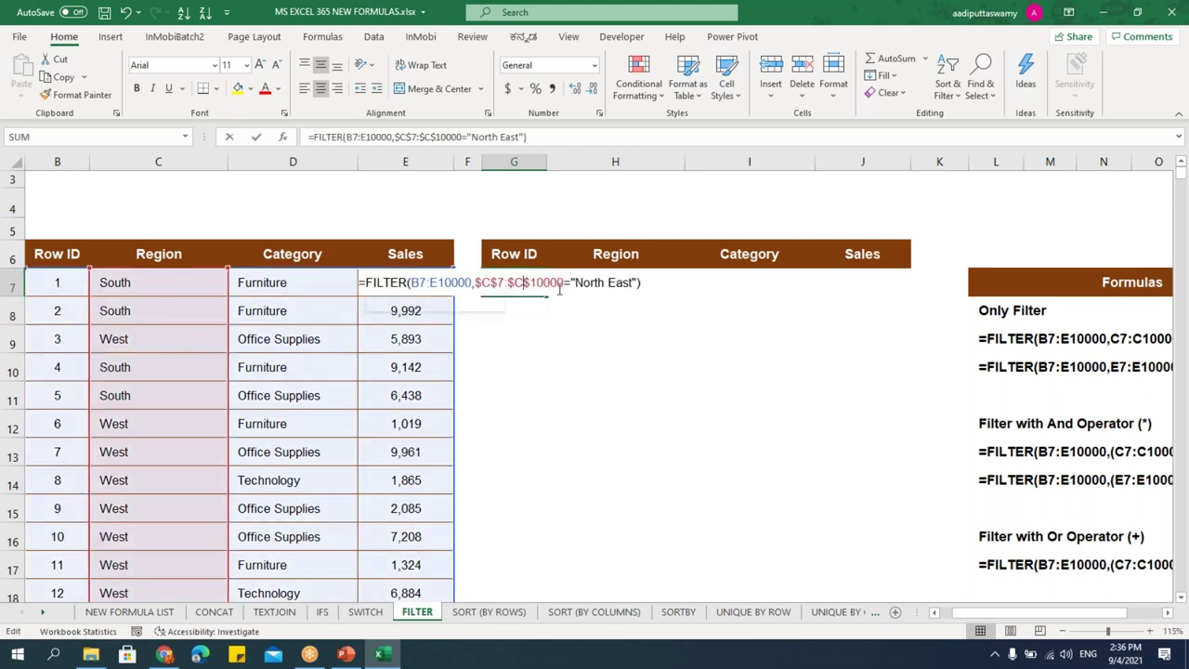
pyautogui.click(638, 282)
pyautogui.write(',0')
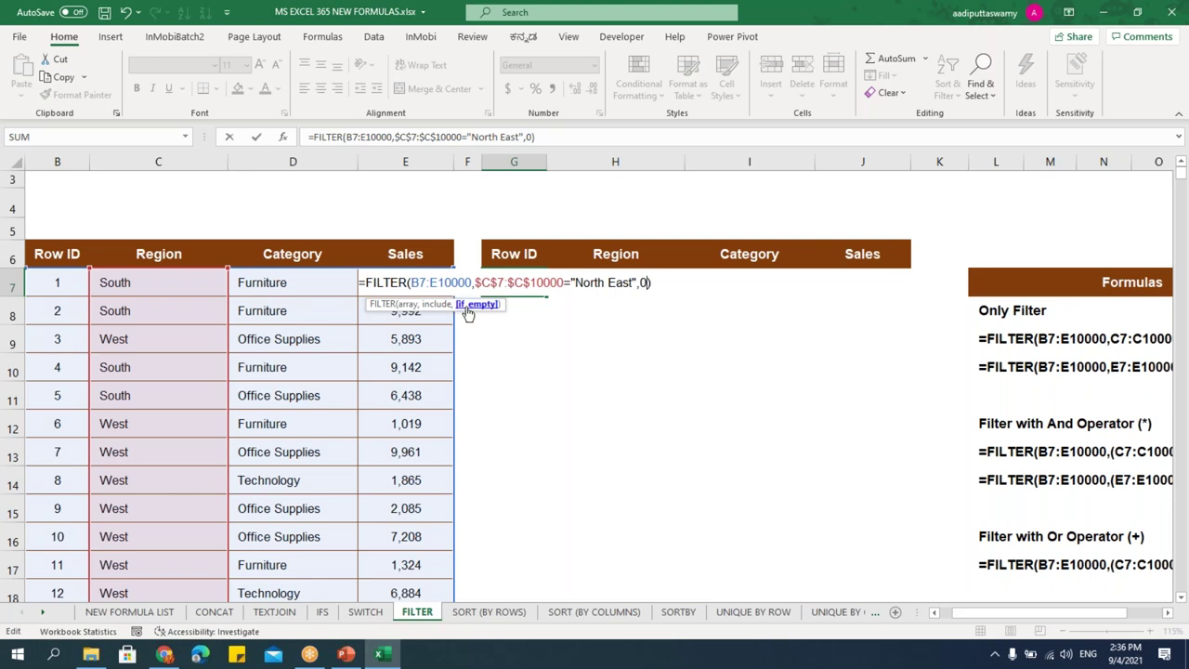
pyautogui.press('Return')
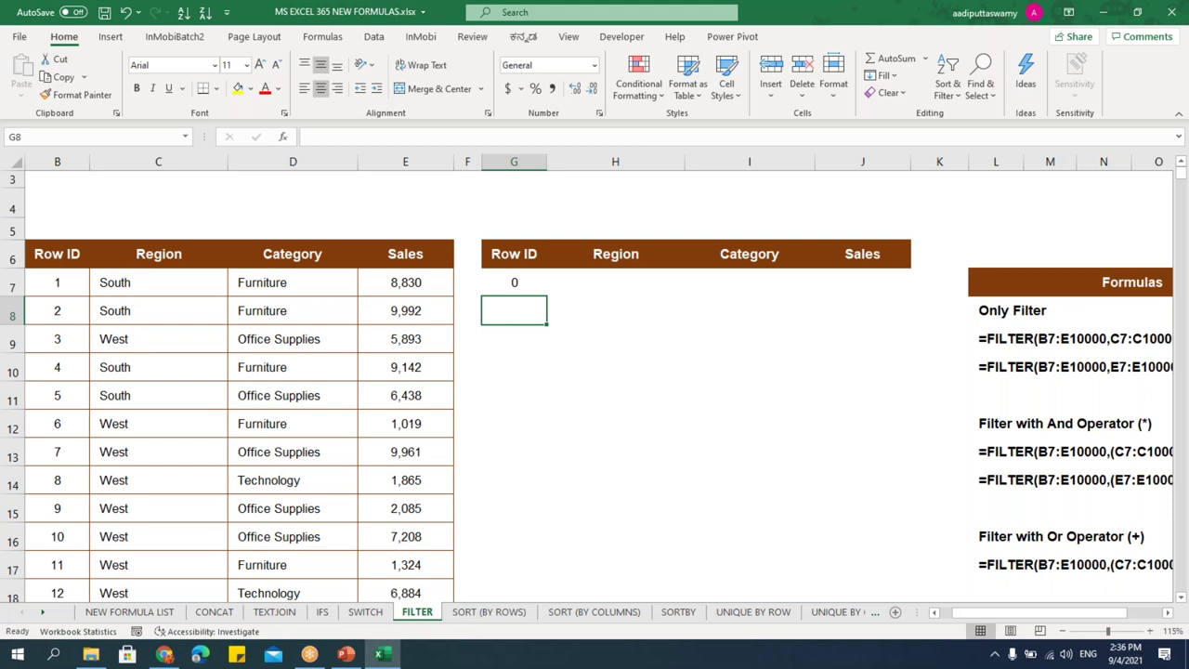
# Open the SORT (BY ROWS) sheet and look over its data table.
pyautogui.click(498, 612)
pyautogui.scroll(-1, 622, 433)
pyautogui.scroll(3, 622, 433)
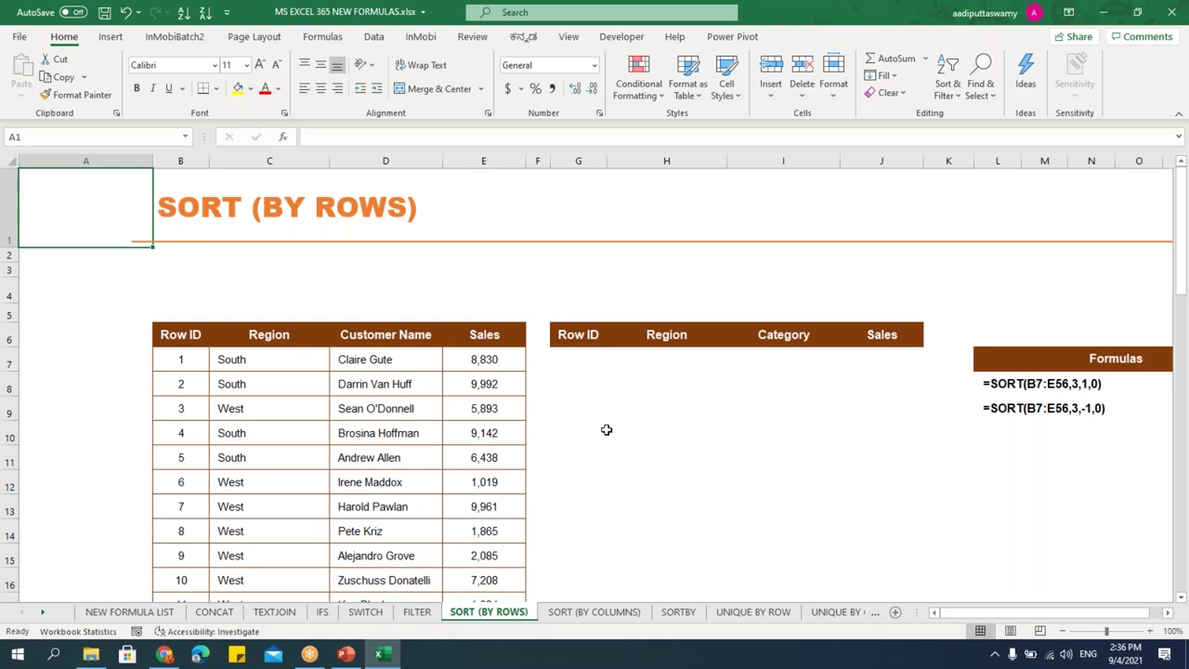
pyautogui.click(240, 366)
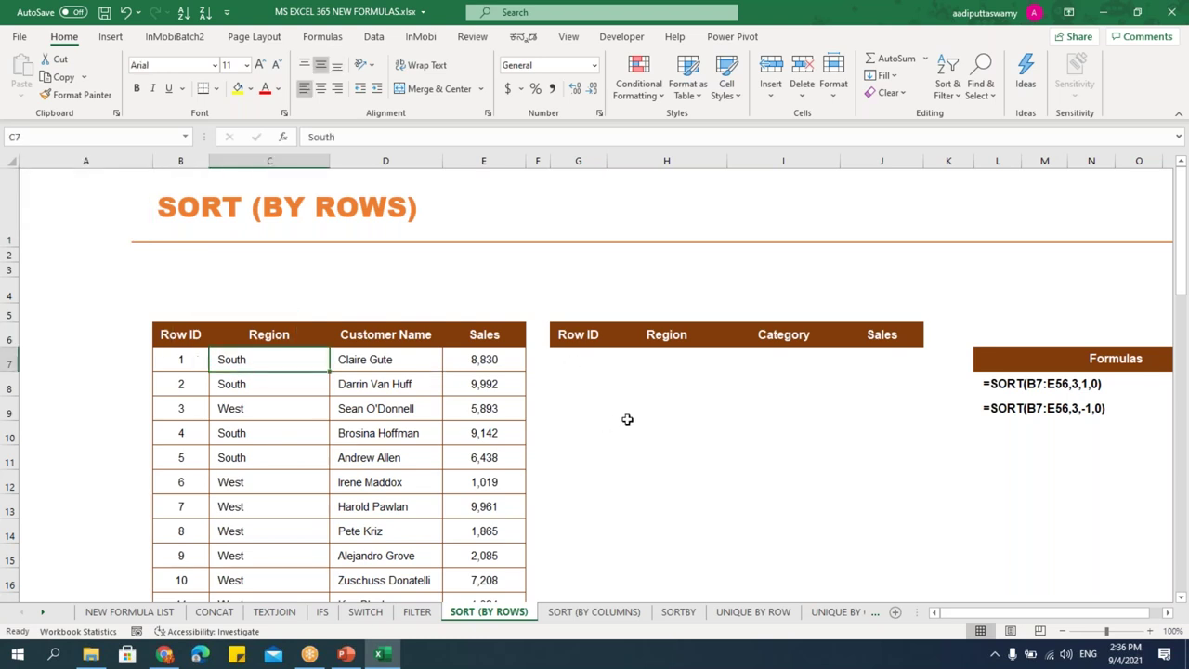
# Start a SORT formula in G7 with the data table B7:E56 as its array.
pyautogui.click(599, 368)
pyautogui.write('=sort')
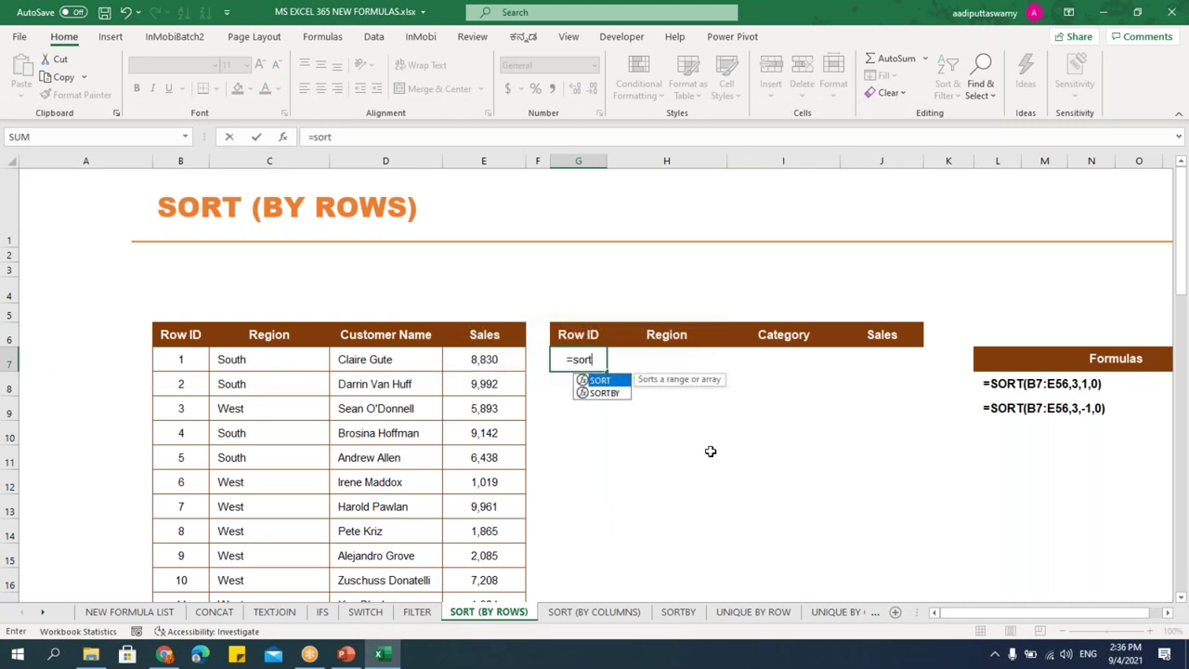
pyautogui.press('Tab')
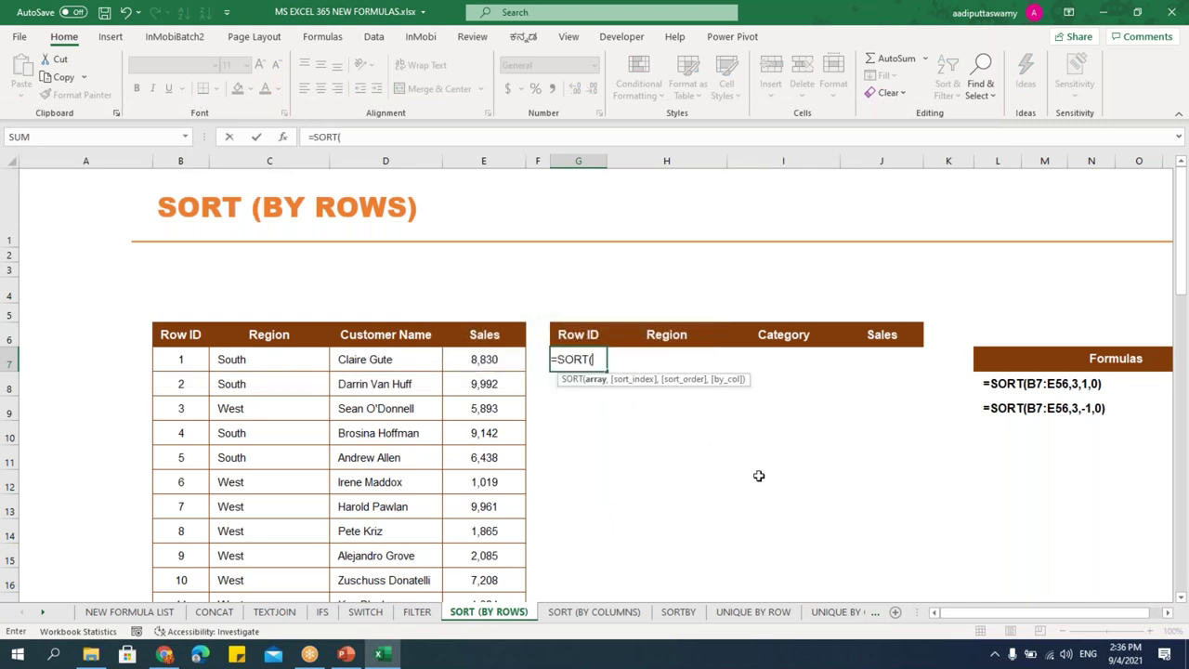
pyautogui.click(190, 364)
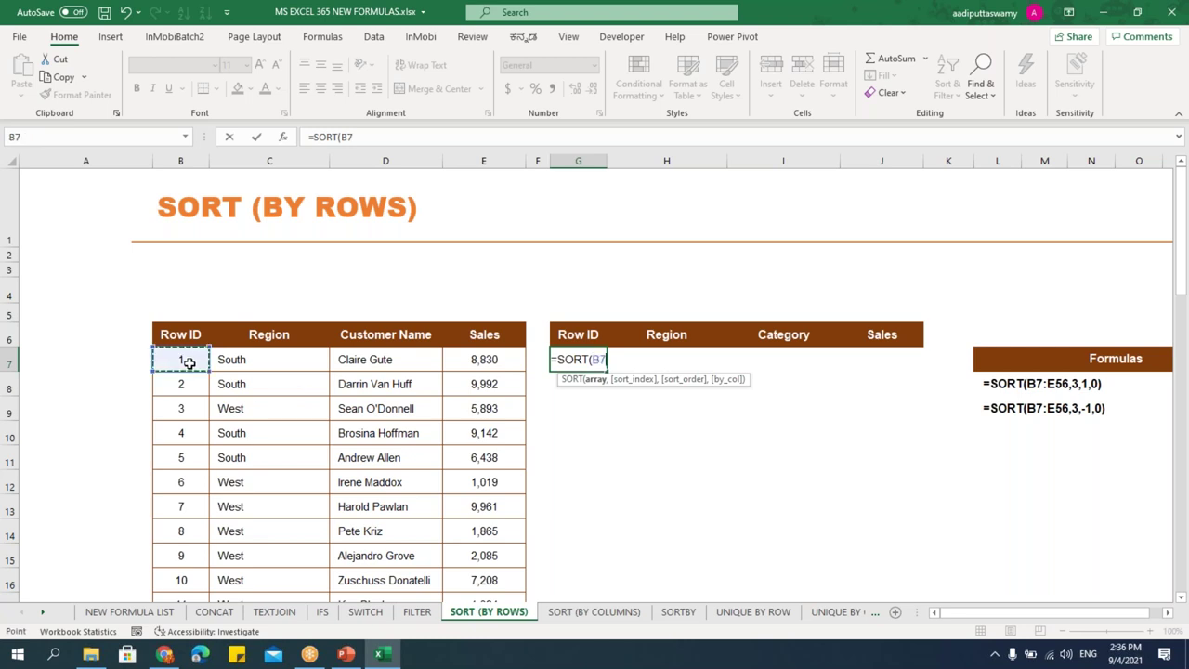
pyautogui.hotkey('ctrl', 'shift', 'Right')
pyautogui.hotkey('ctrl', 'shift', 'Down')
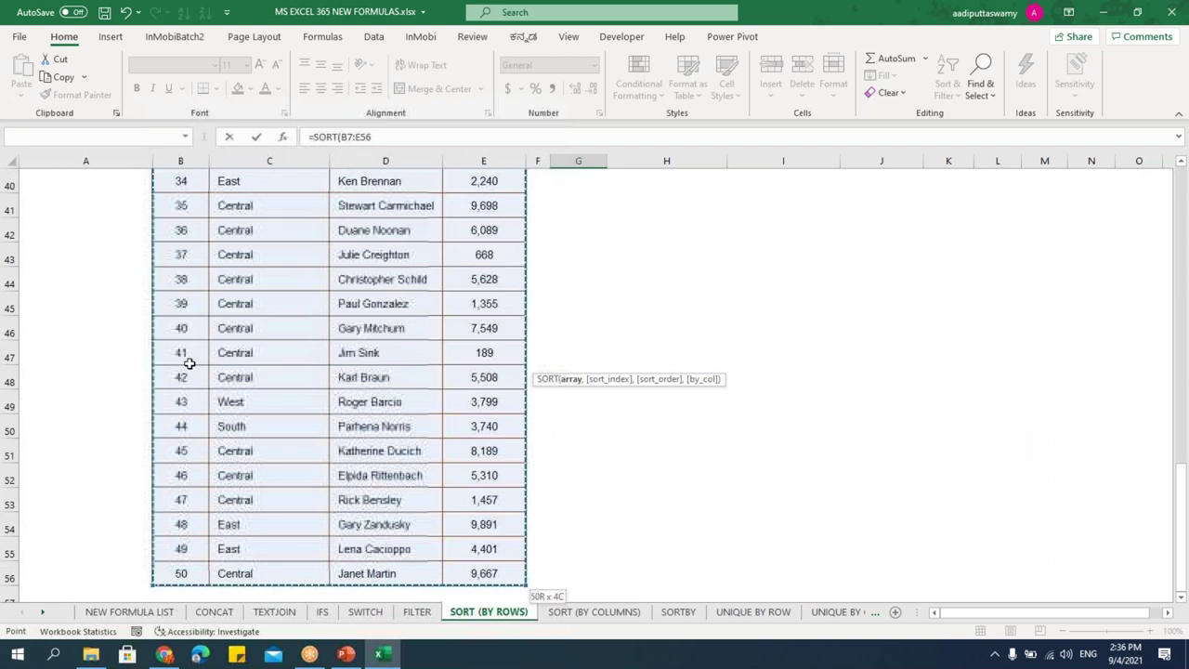
pyautogui.write(',')
# Give the SORT formula sort index 4 for the Sales column and sort order -1 for descending.
pyautogui.moveTo(1182, 487); pyautogui.dragTo(1184, 191)
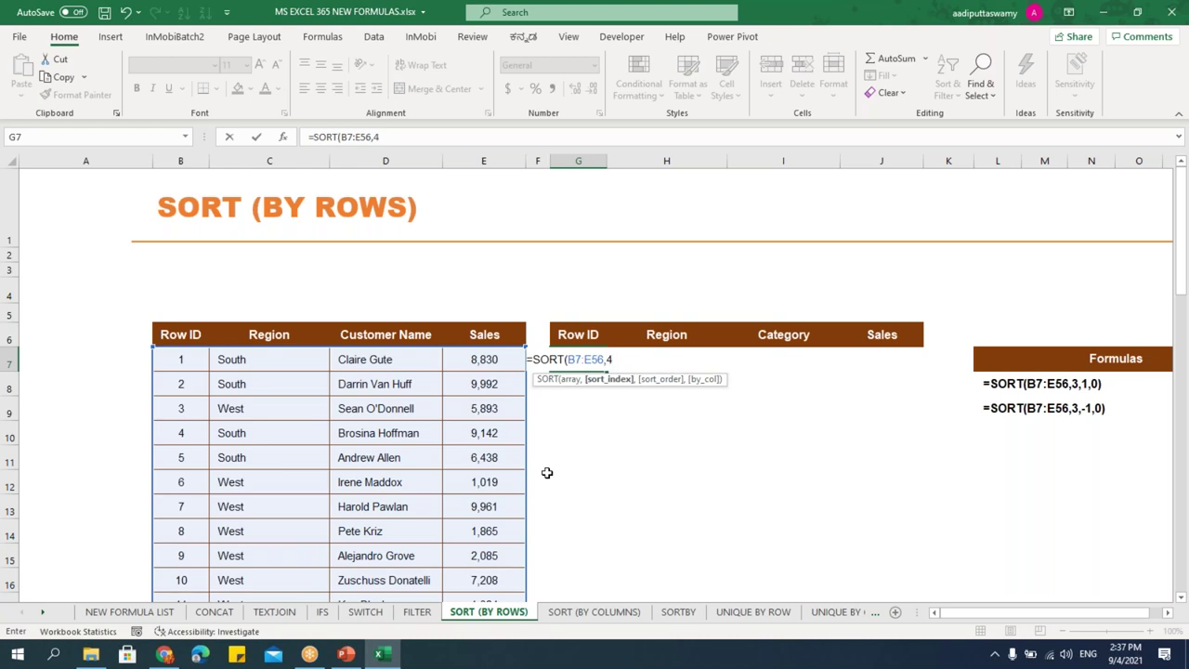
pyautogui.write(',')
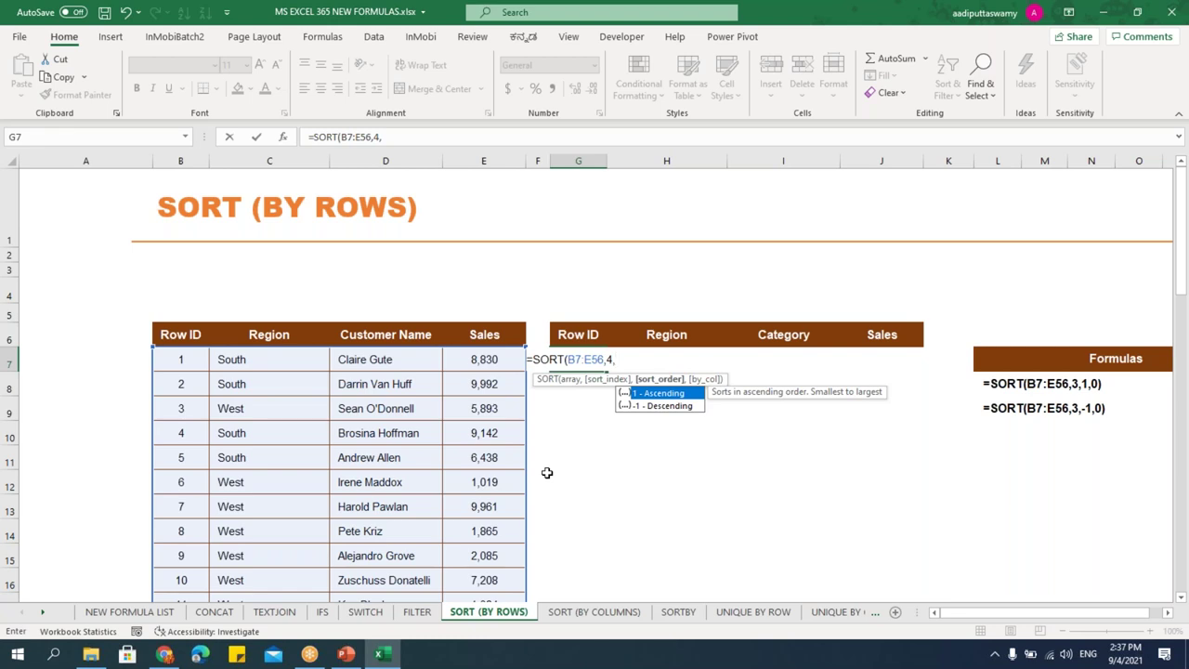
pyautogui.write('1')
pyautogui.press('Down')
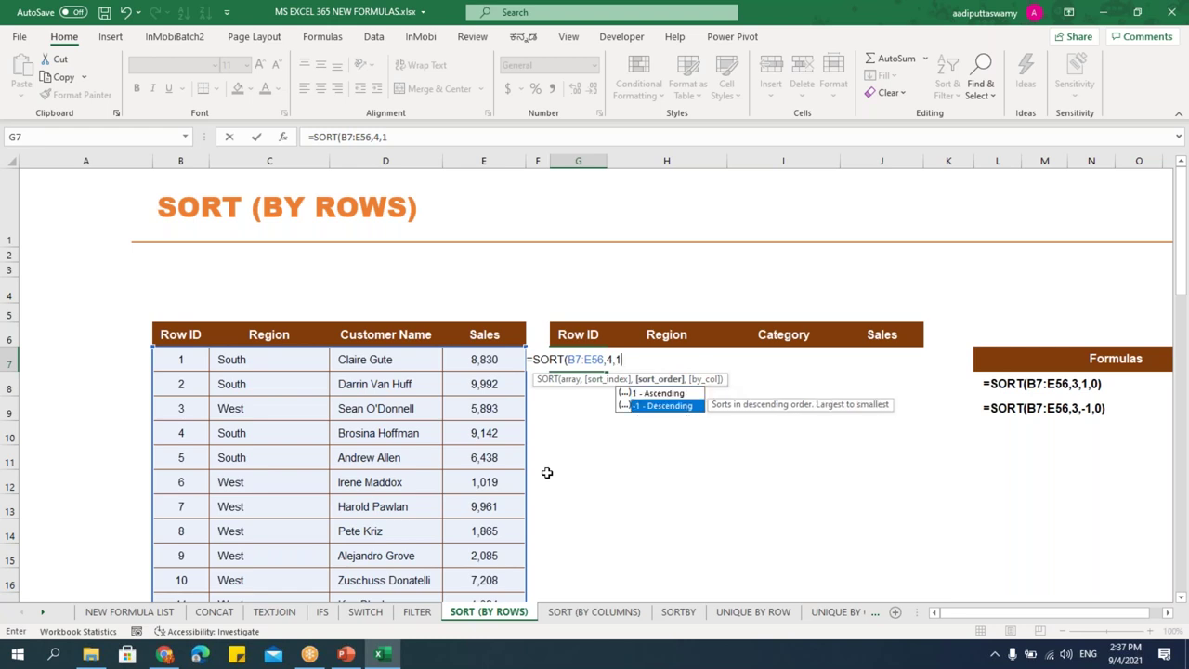
pyautogui.press('Tab')
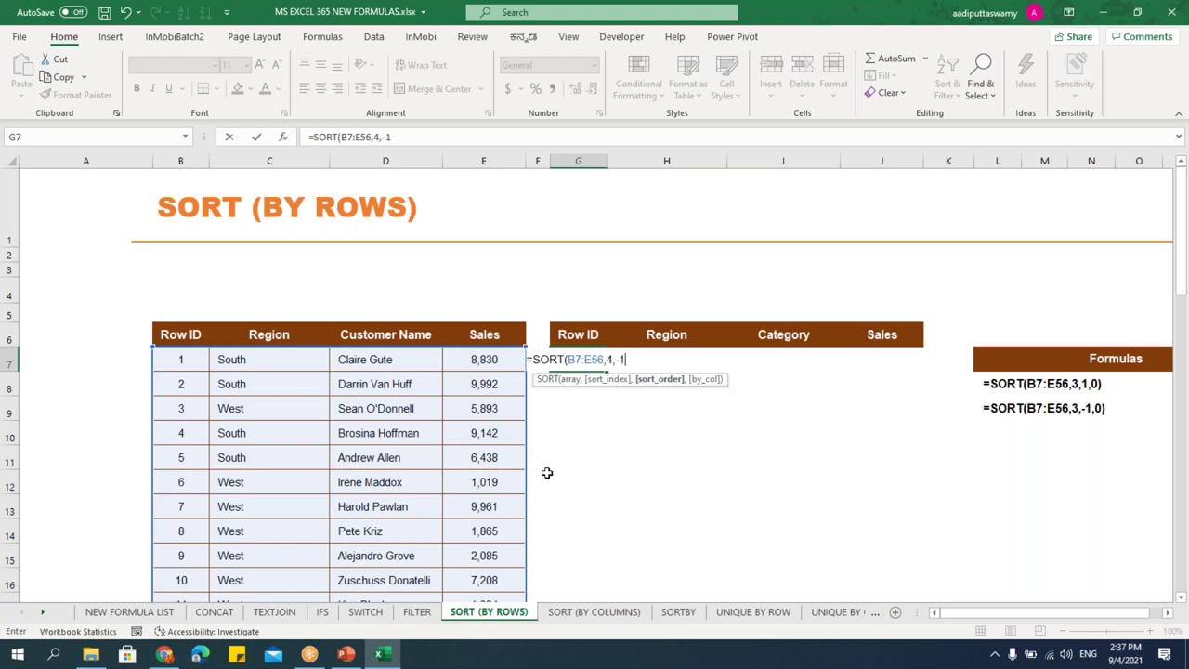
pyautogui.write(',')
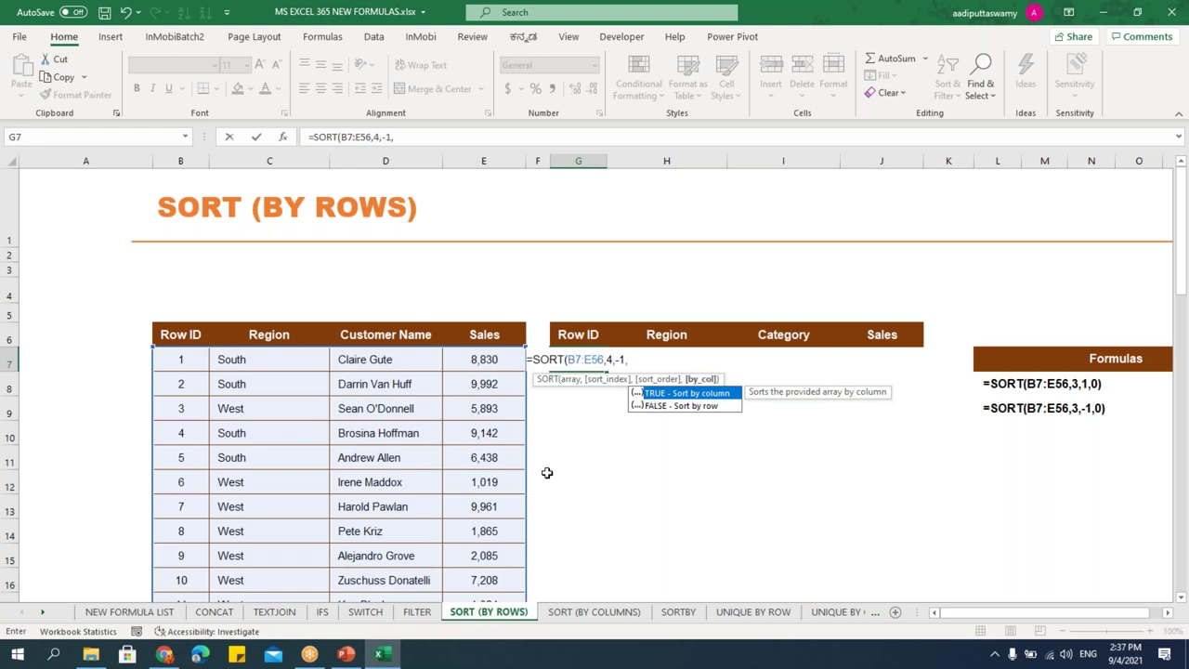
# Finish the SORT formula in G7 with FALSE as the by_col argument to sort by row.
pyautogui.press('Down')
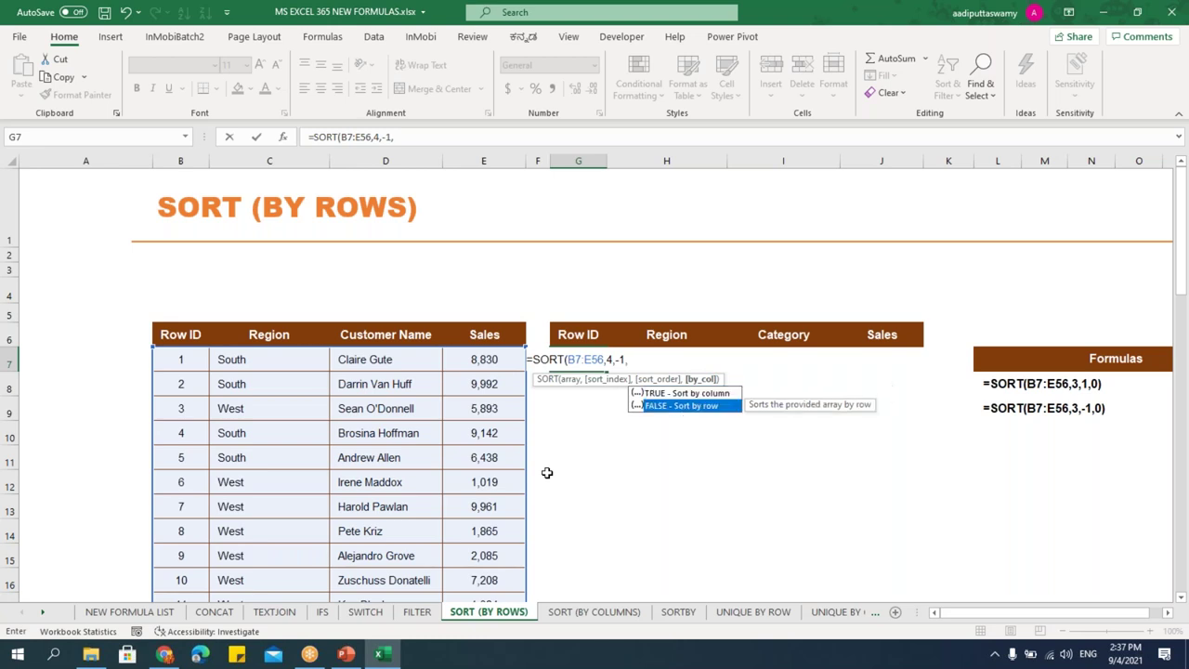
pyautogui.press('Tab')
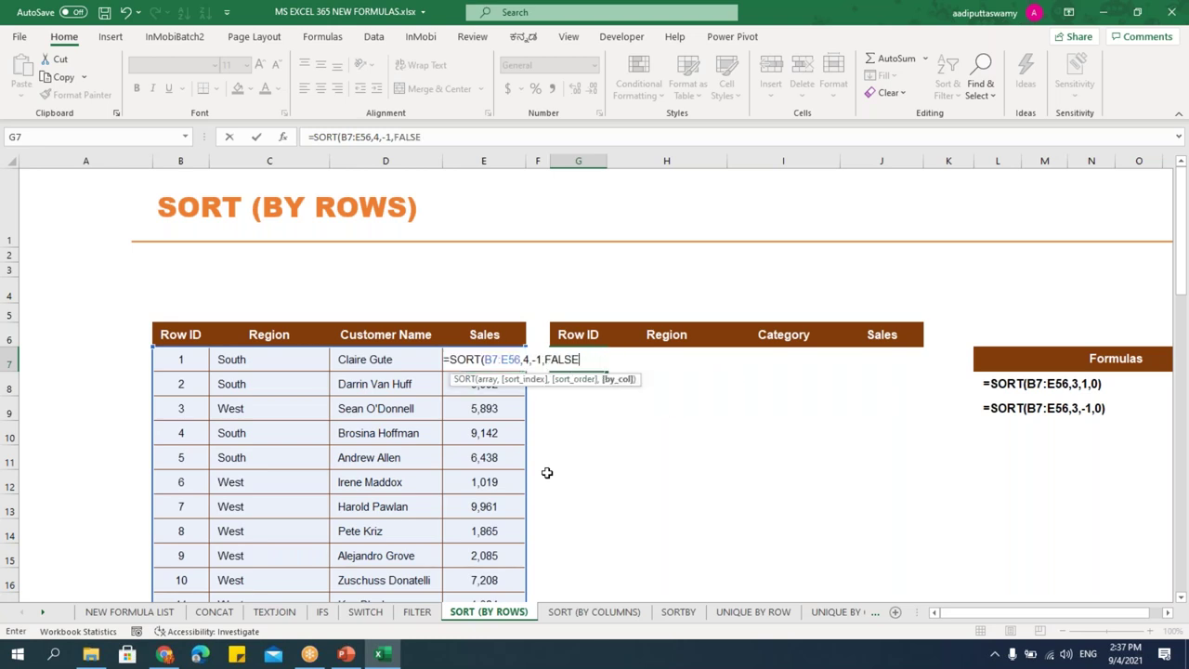
pyautogui.write(')')
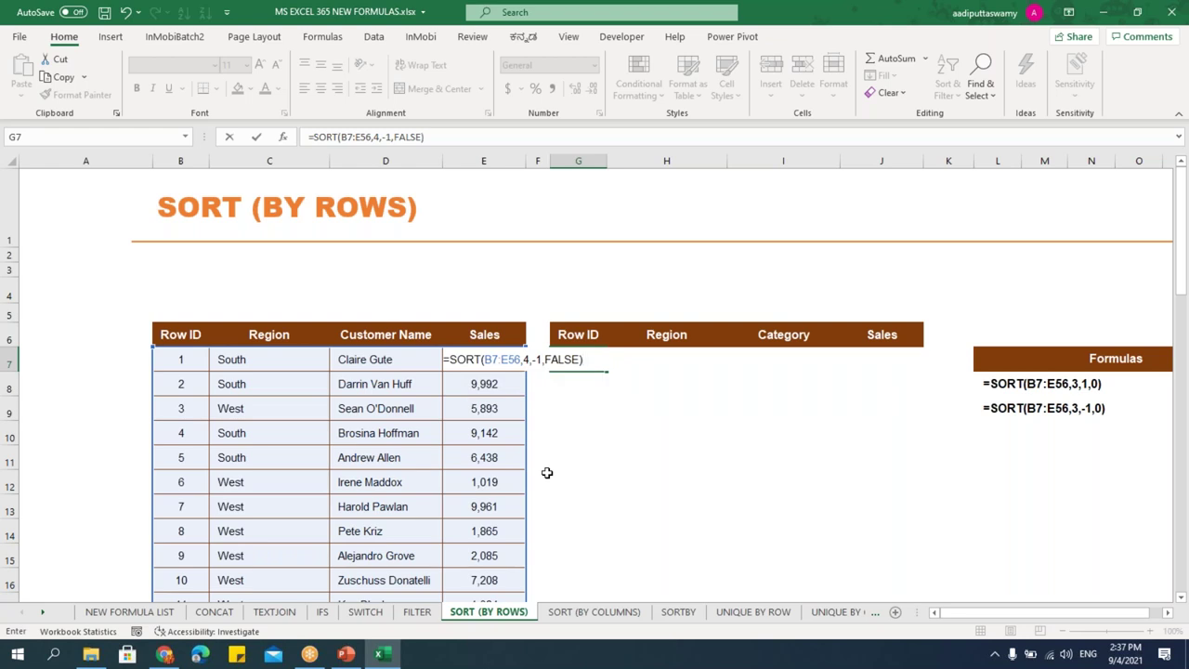
pyautogui.press('Return')
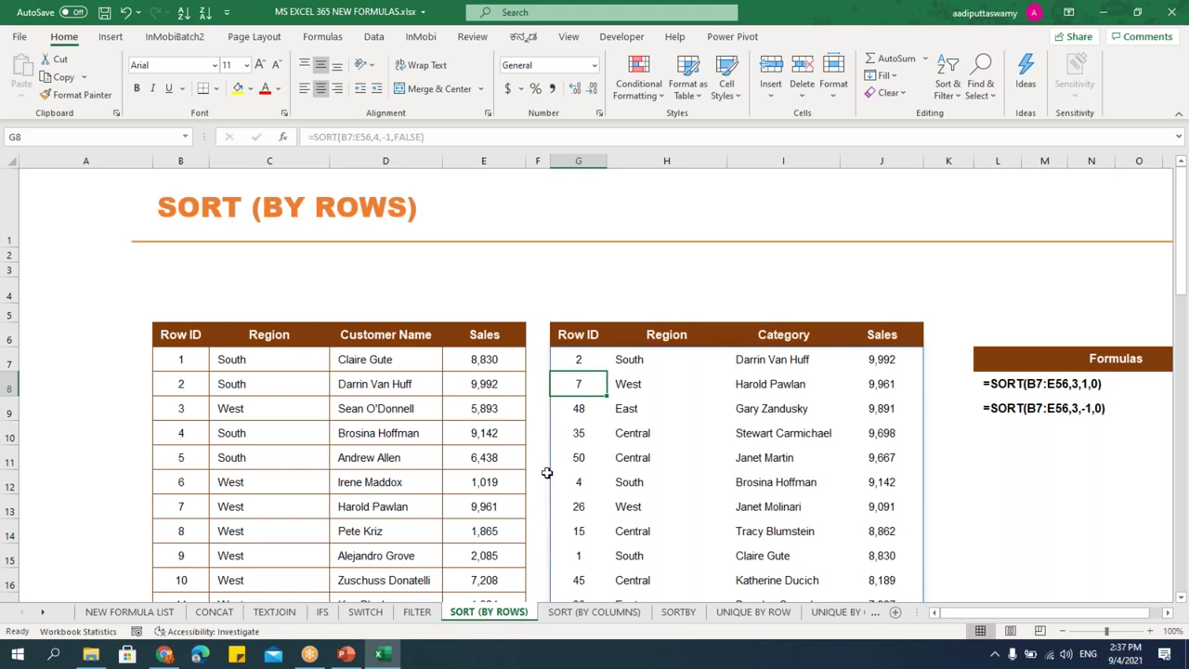
# Change the sort index of the SORT formula in G7 to 3 for the Customer Name column.
pyautogui.doubleClick(581, 360)
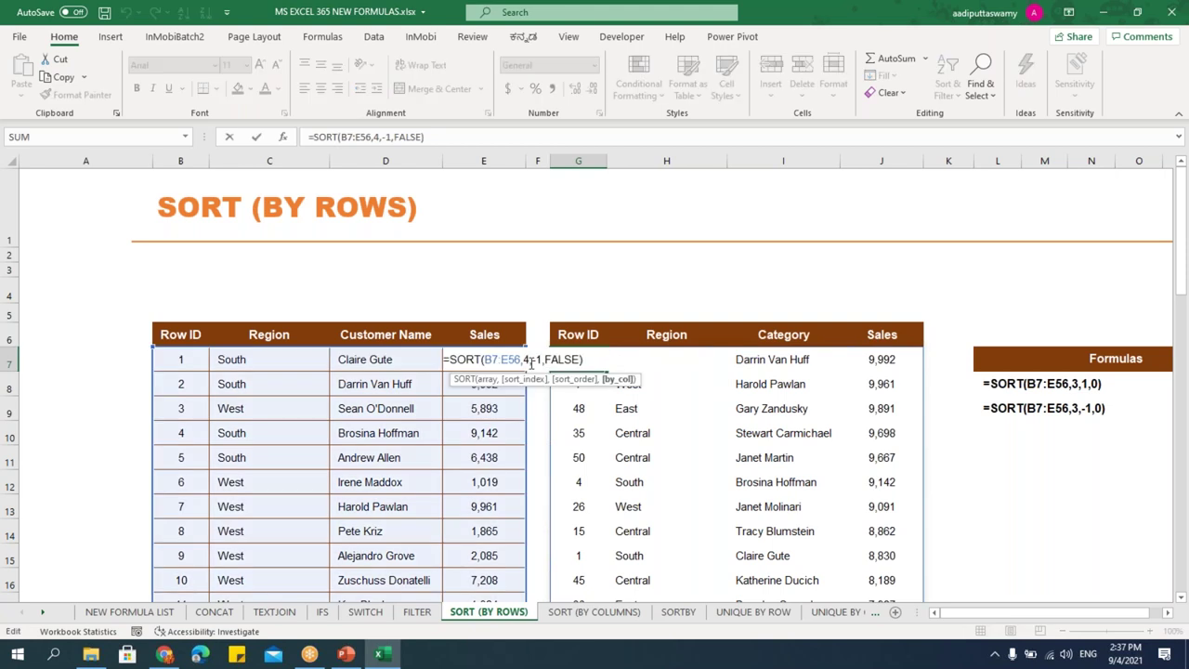
pyautogui.click(529, 360)
pyautogui.press('BackSpace')
pyautogui.write('3')
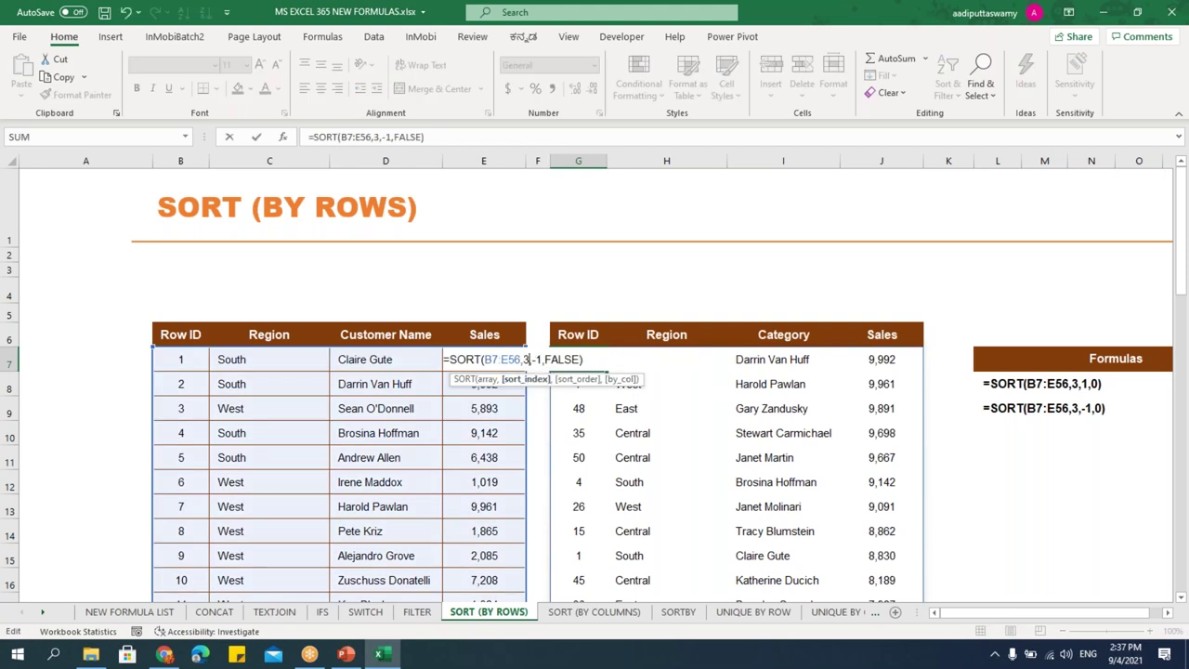
pyautogui.press('Return')
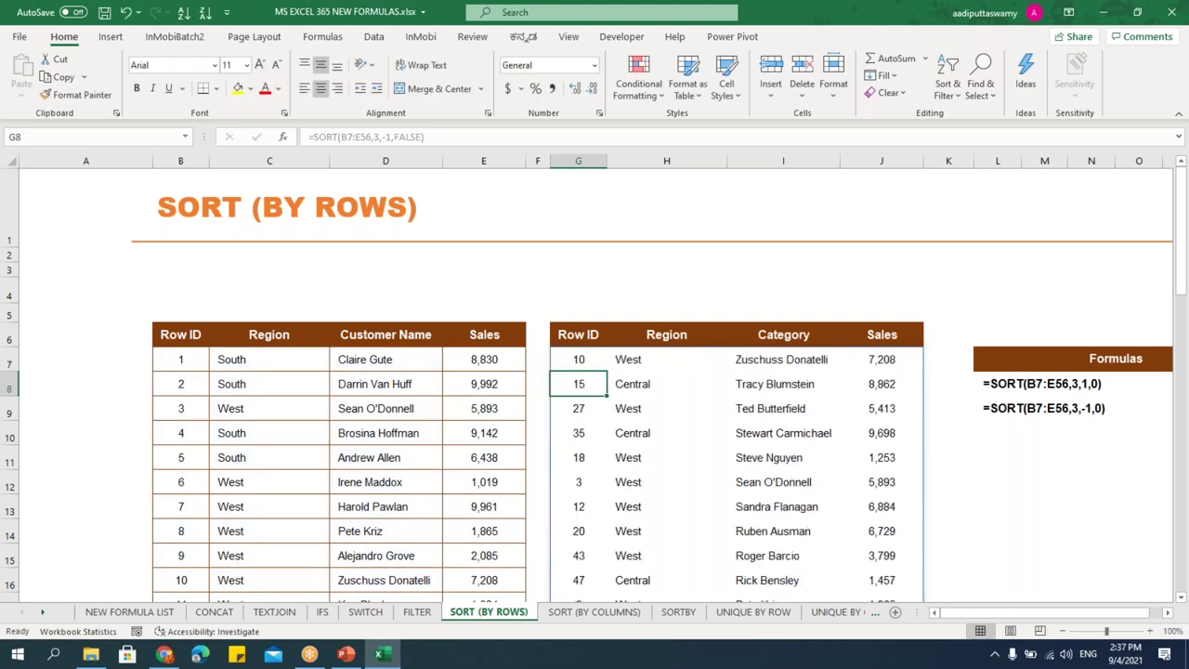
# Set the sort order of the SORT formula in G7 to 1 for ascending.
pyautogui.doubleClick(575, 359)
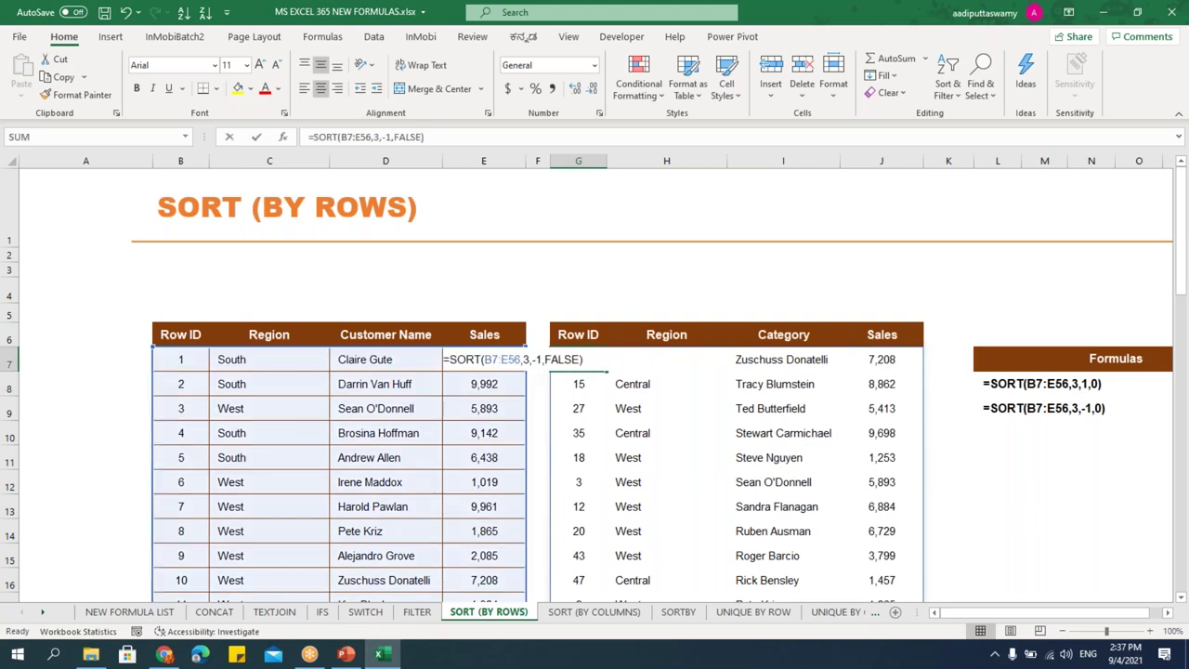
pyautogui.click(540, 360)
pyautogui.press('BackSpace')
pyautogui.press('BackSpace')
pyautogui.write('1')
pyautogui.press('Return')
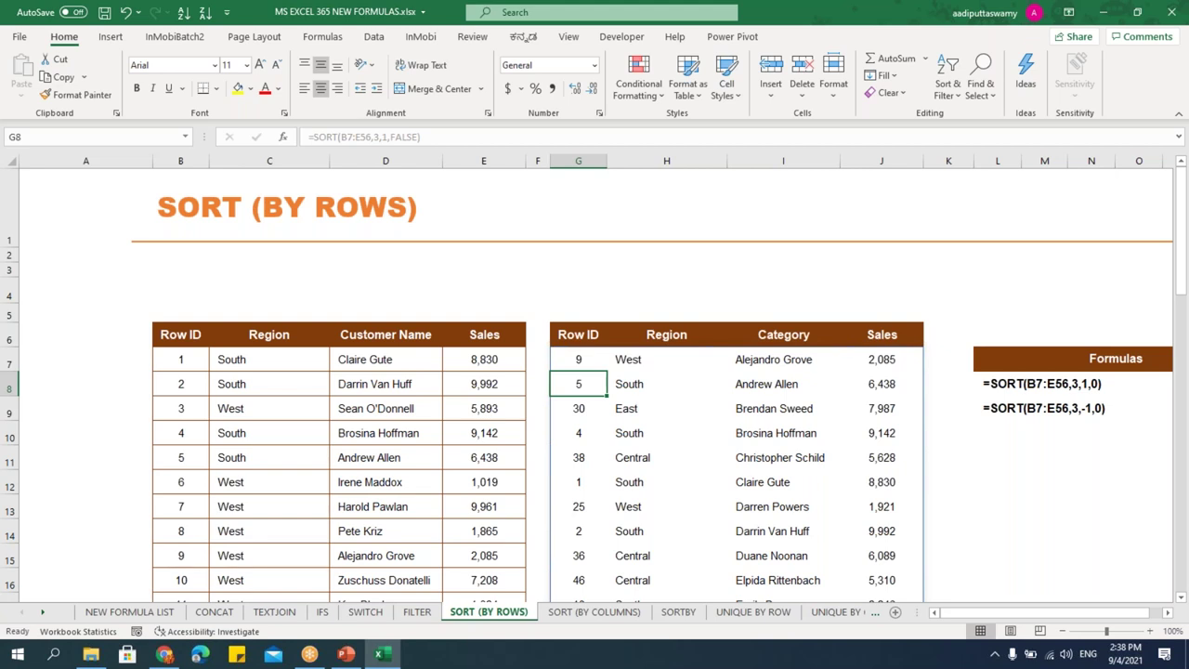
# Compare the data layout on the SORT (BY COLUMNS) sheet with the by_col argument of the SORT (BY ROWS) formula in G7.
pyautogui.click(595, 612)
pyautogui.scroll(-1, 475, 533)
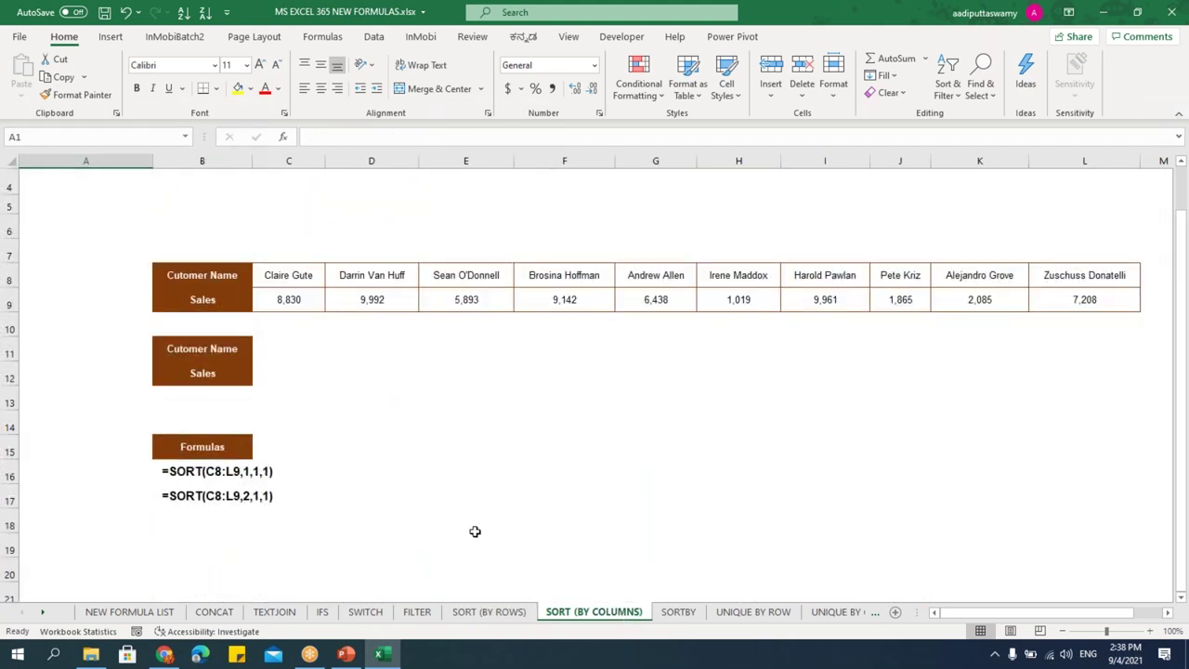
pyautogui.click(506, 612)
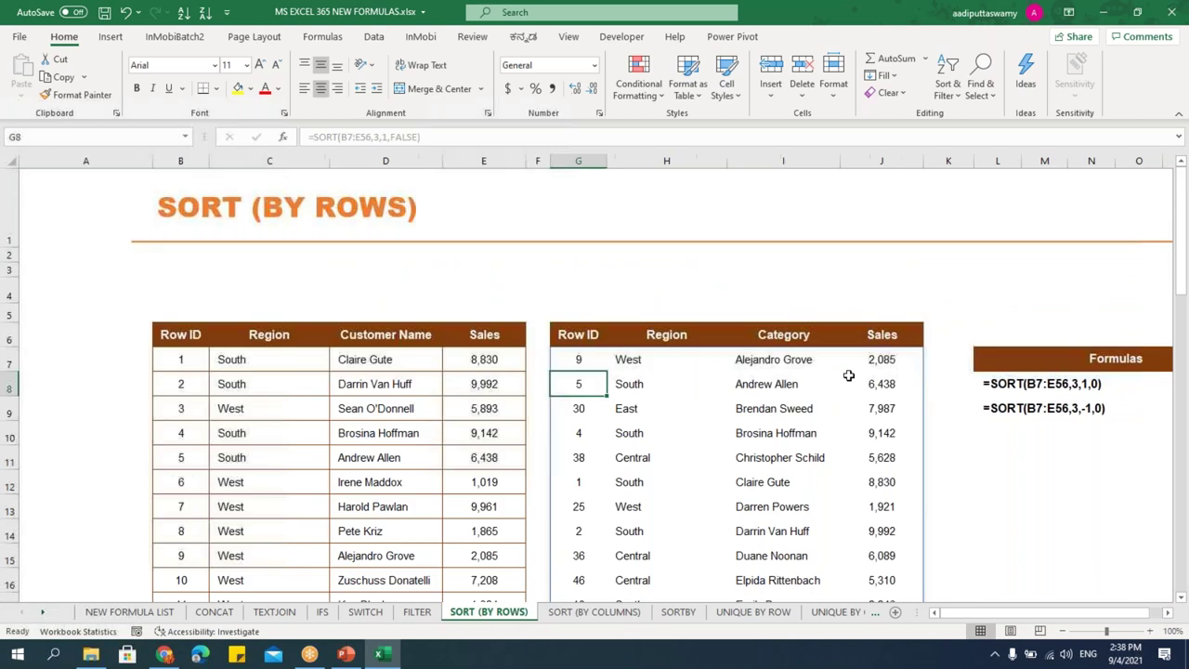
pyautogui.doubleClick(579, 360)
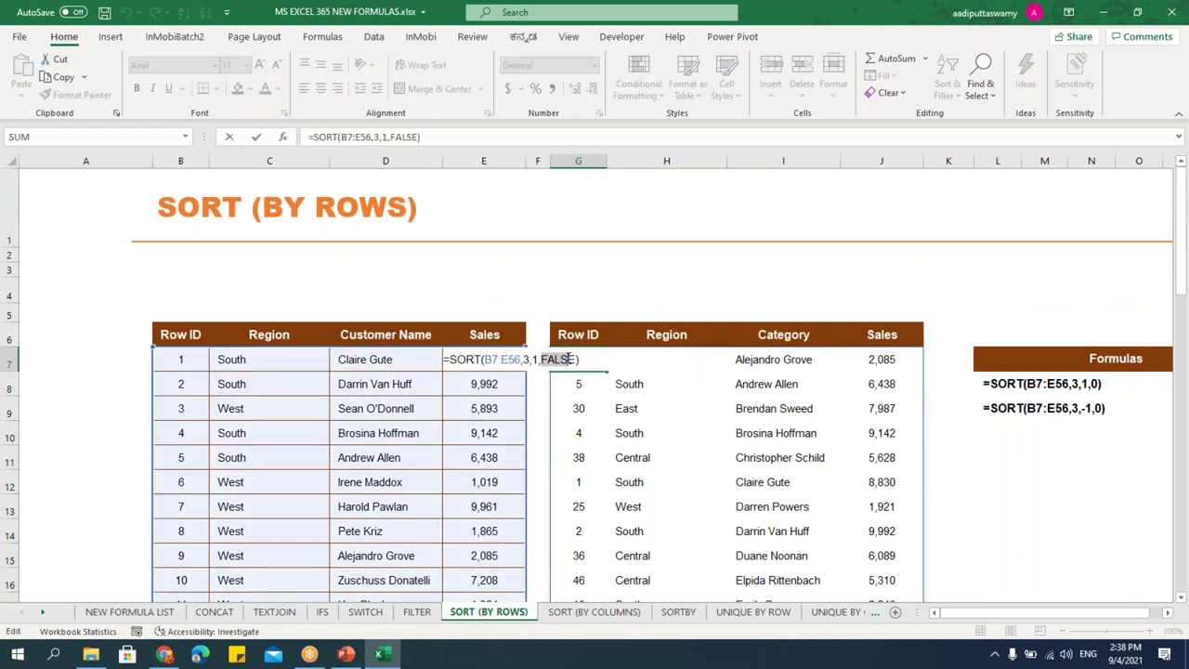
pyautogui.click(564, 360)
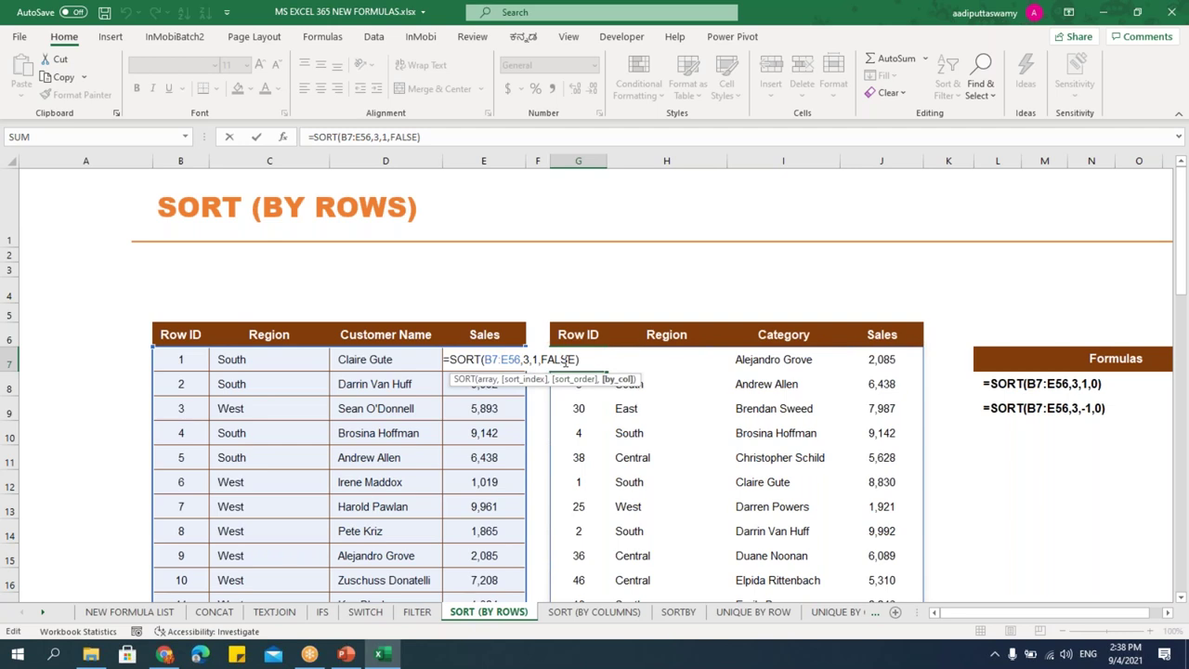
pyautogui.press('Escape')
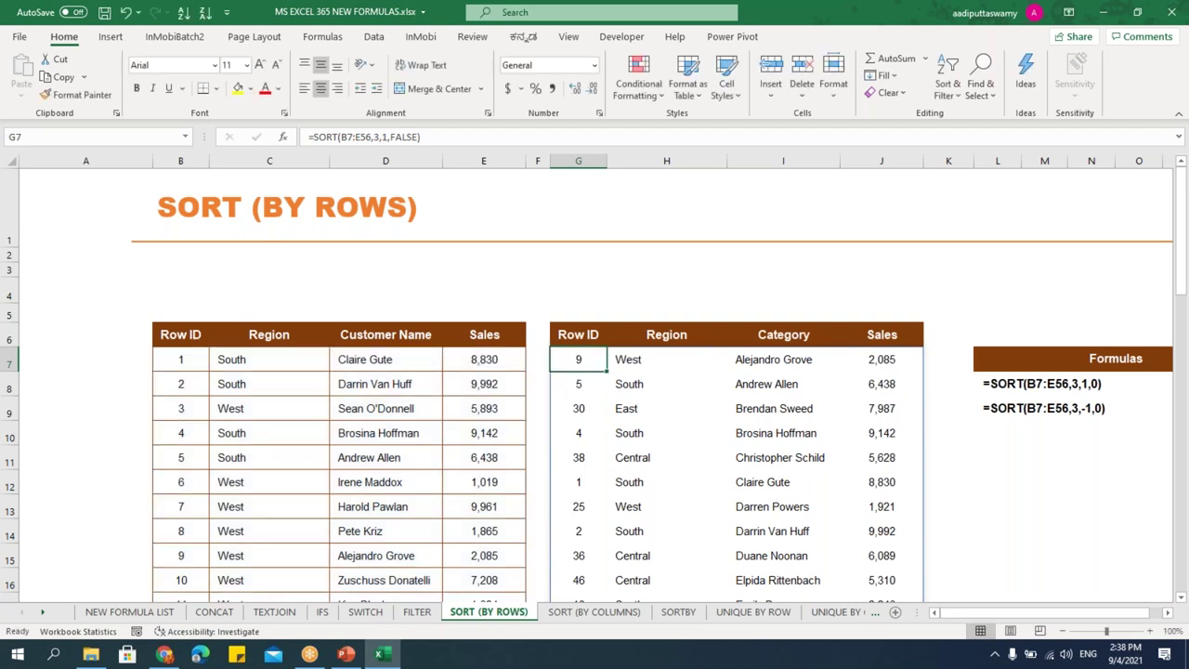
# On the SORT (BY COLUMNS) sheet, start a SORT formula in C11 with C8:L9 as its array.
pyautogui.click(632, 616)
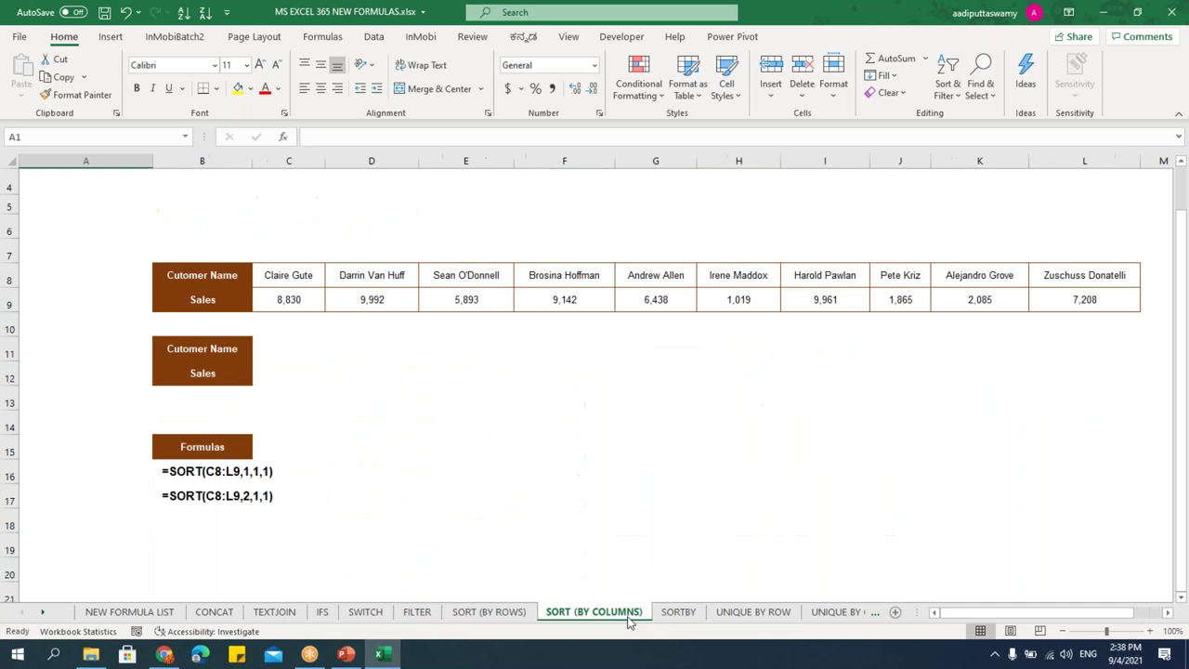
pyautogui.click(290, 351)
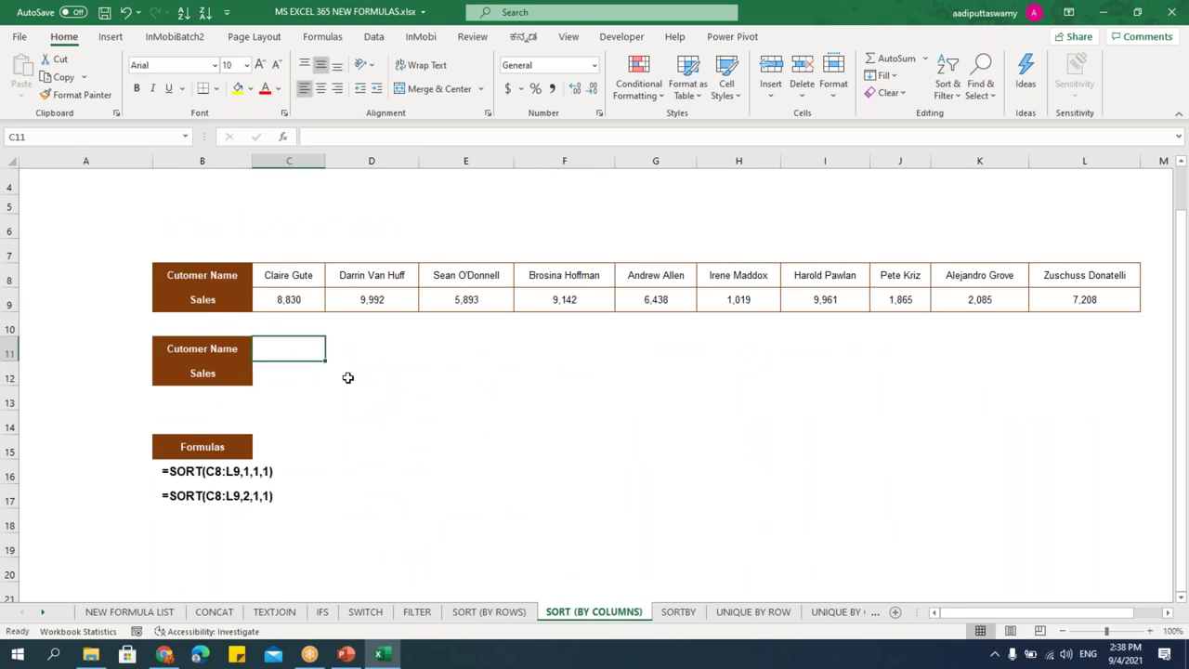
pyautogui.write('=sor')
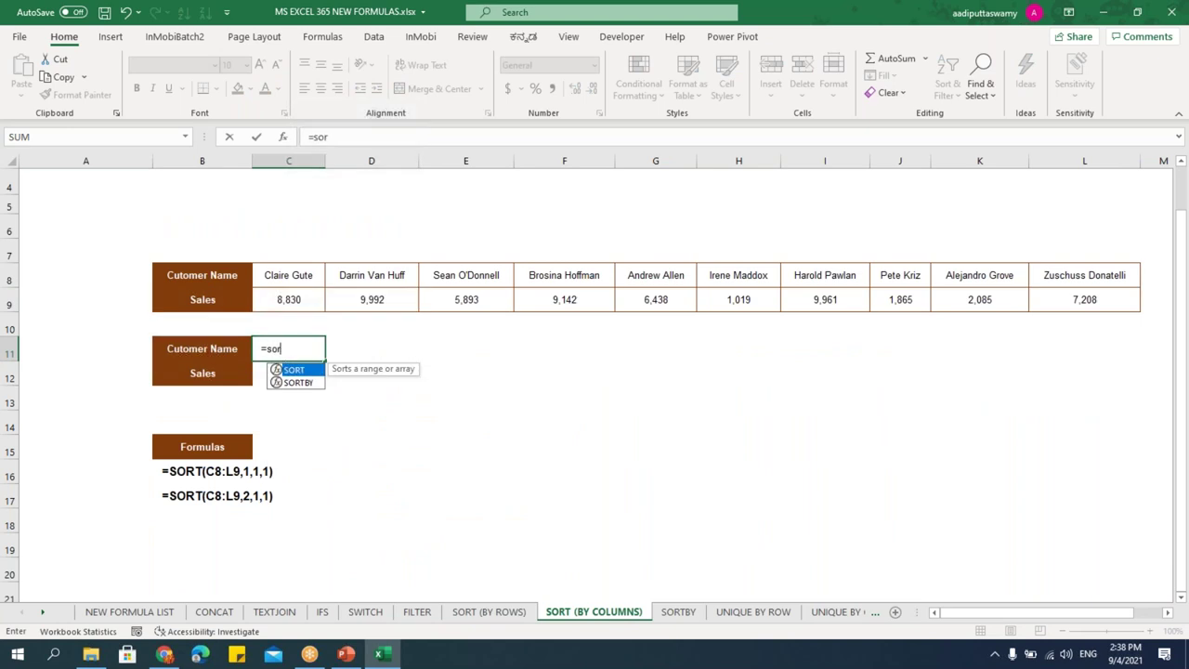
pyautogui.press('Tab')
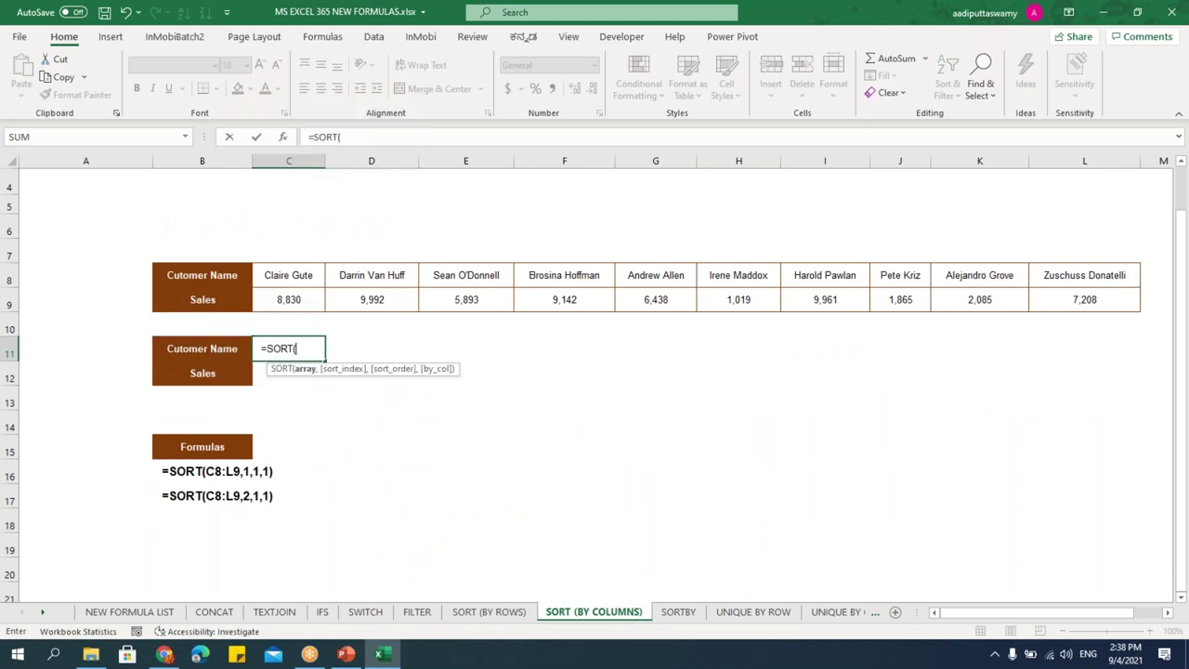
pyautogui.click(296, 274)
pyautogui.hotkey('ctrl', 'shift', 'Right')
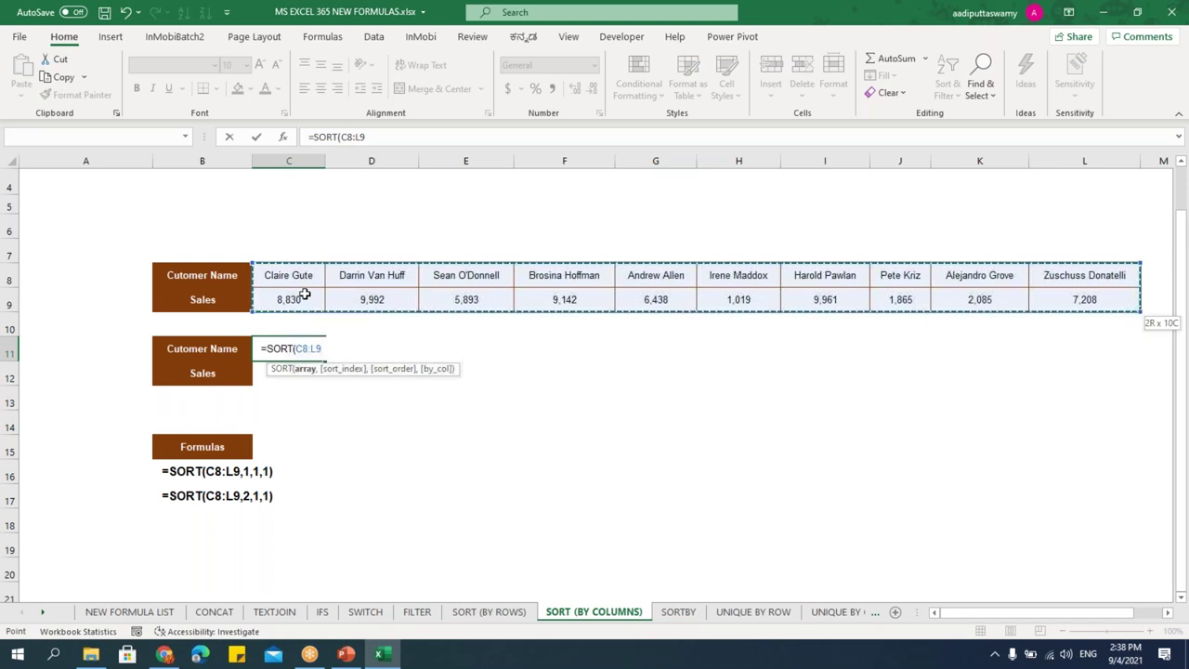
pyautogui.write(',')
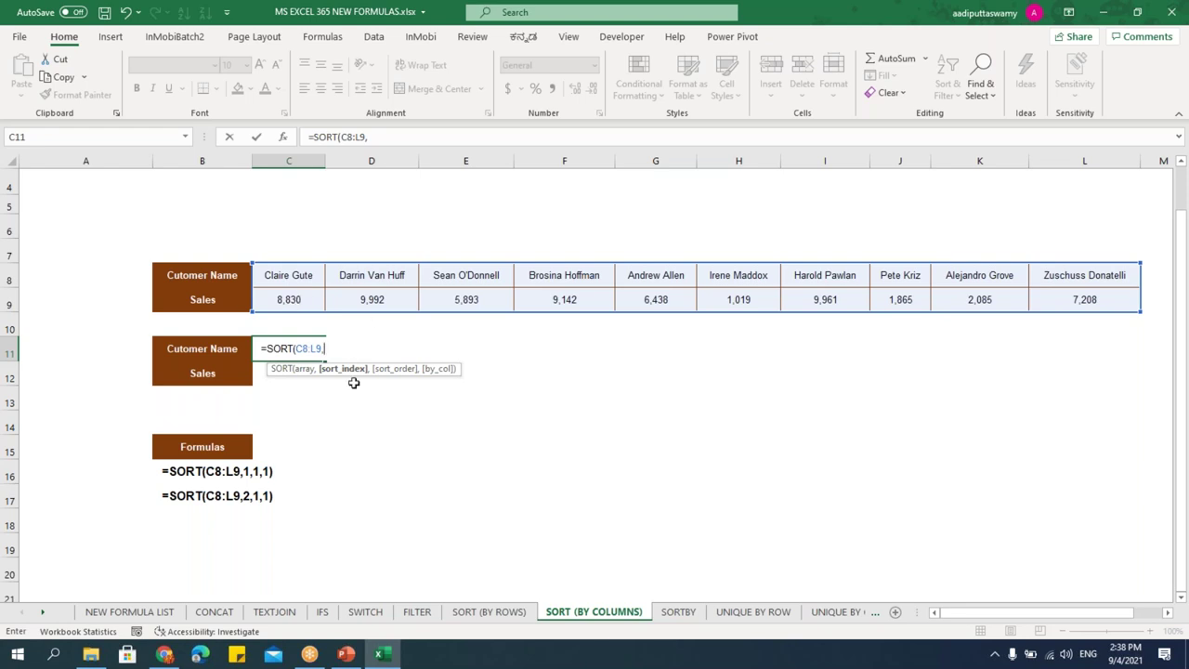
# Give the C11 SORT formula sort index 1 for the customer name row and sort order 1 for ascending.
pyautogui.write('1,1')
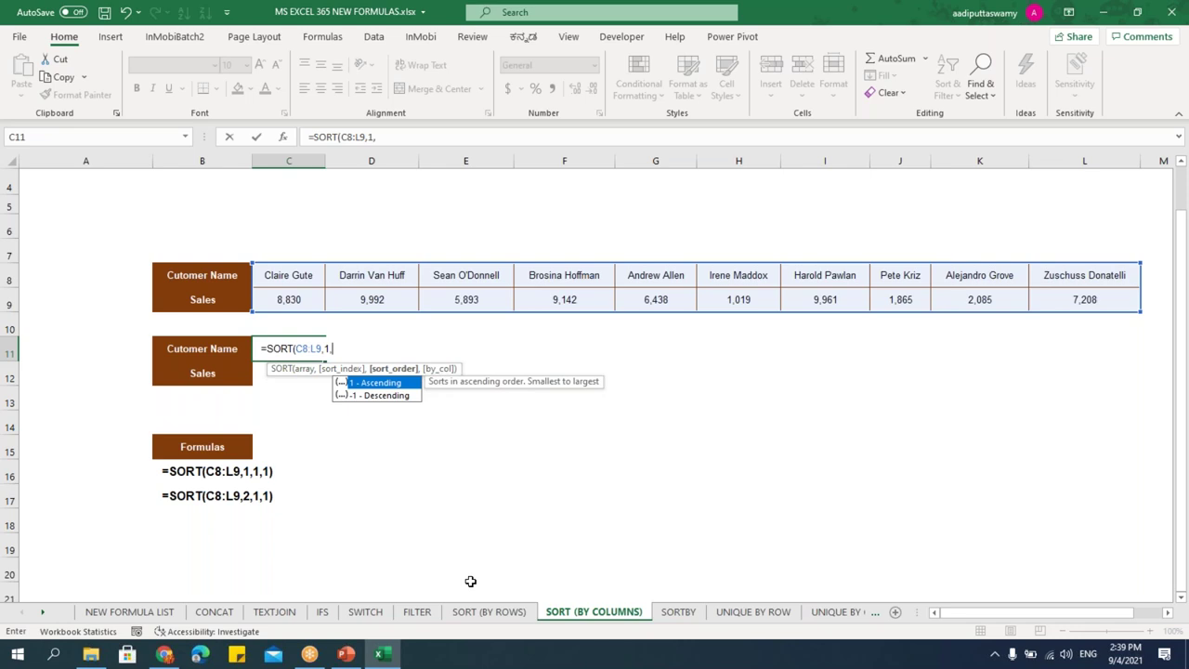
pyautogui.write(',')
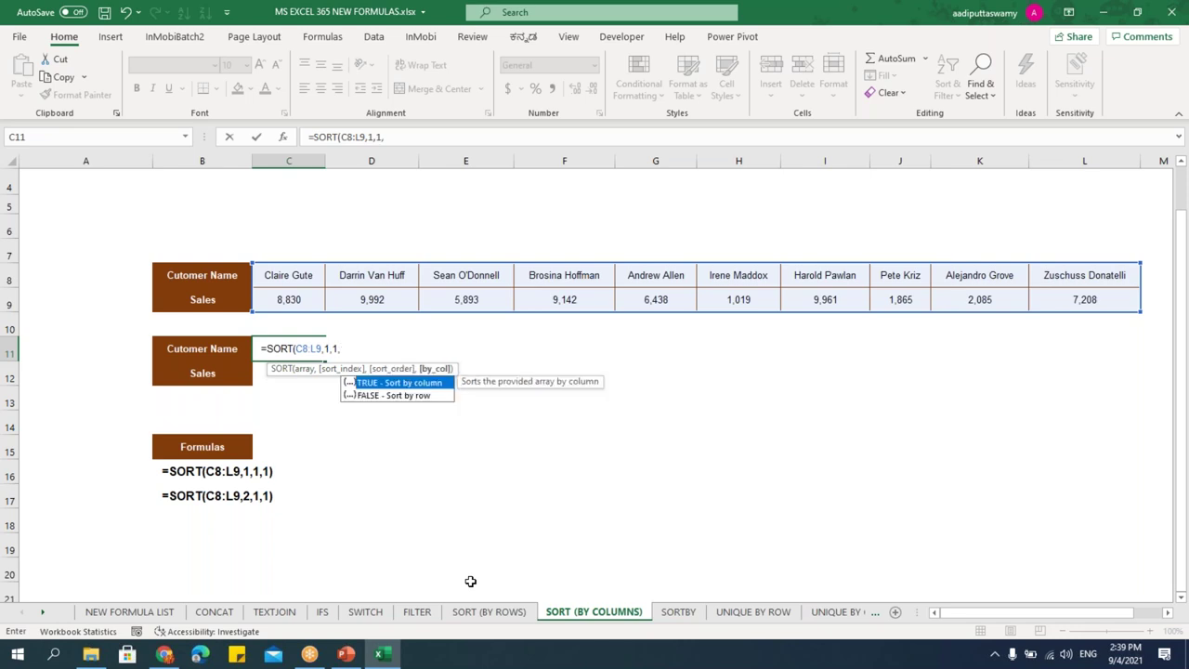
pyautogui.press('Left')
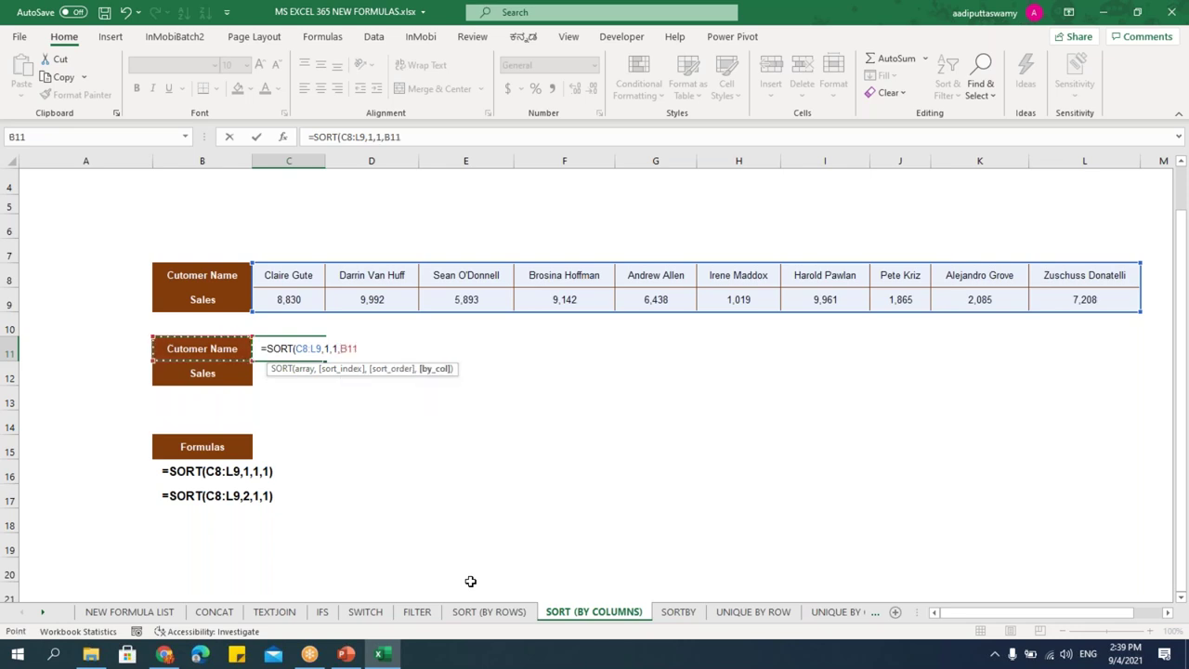
pyautogui.press('BackSpace')
pyautogui.press('BackSpace')
pyautogui.press('BackSpace')
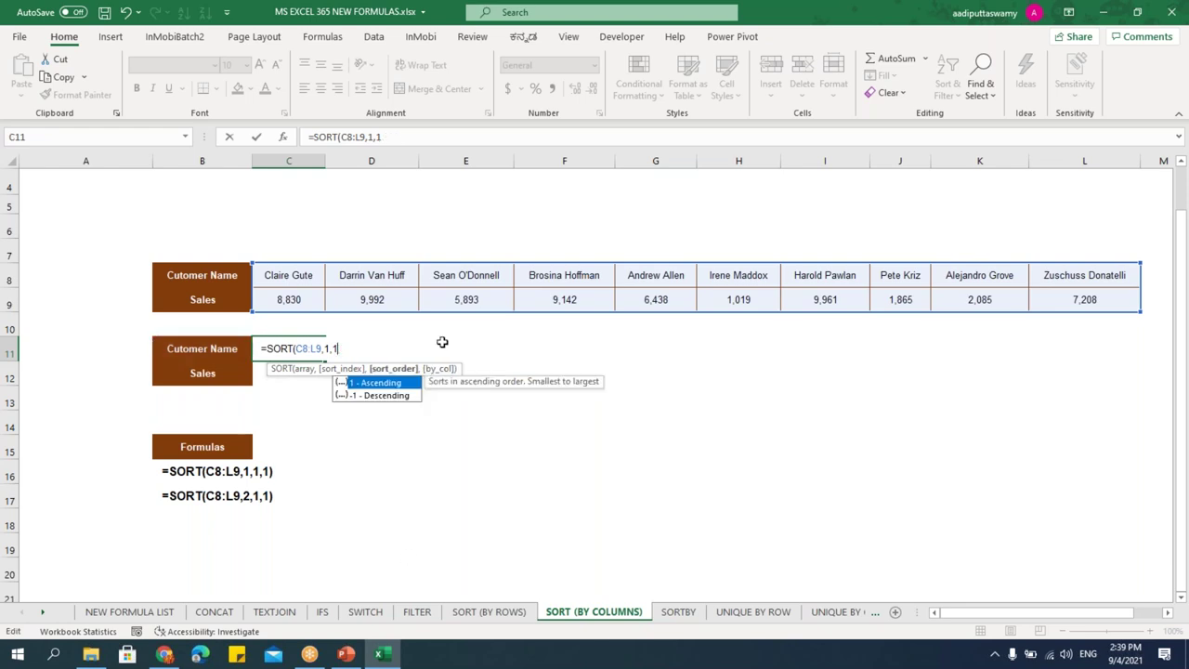
# Complete the SORT formula in C11 with TRUE as the by_col argument to sort by column.
pyautogui.press('Down')
pyautogui.press('Up')
pyautogui.press('Tab')
pyautogui.write(')')
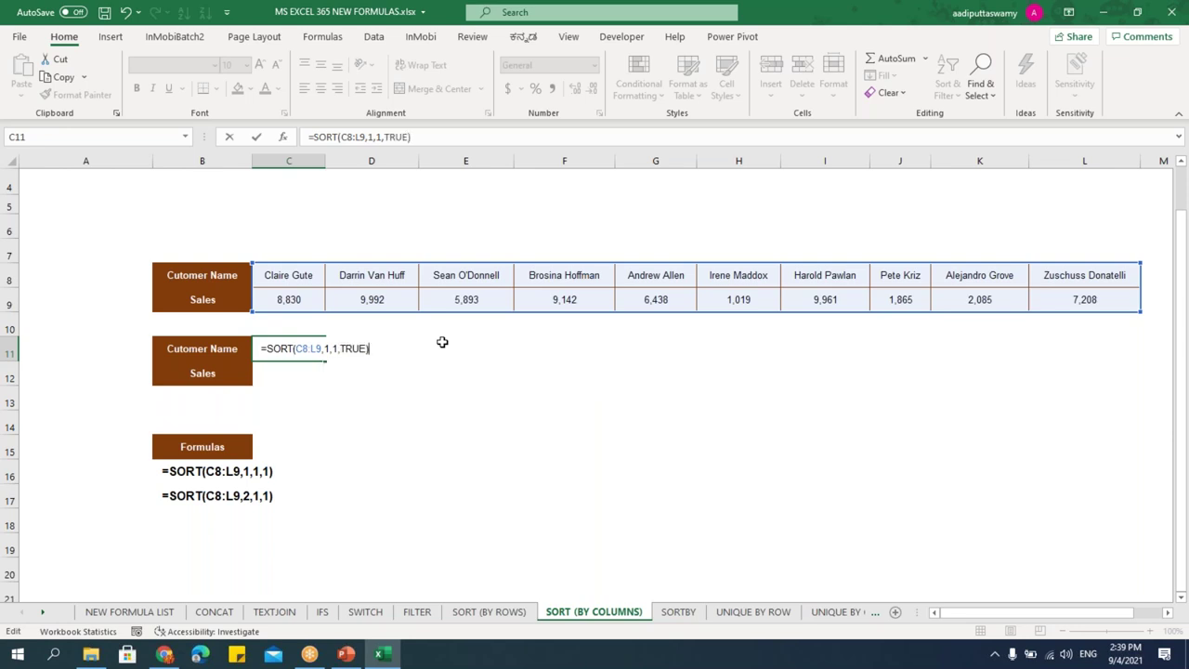
pyautogui.press('Return')
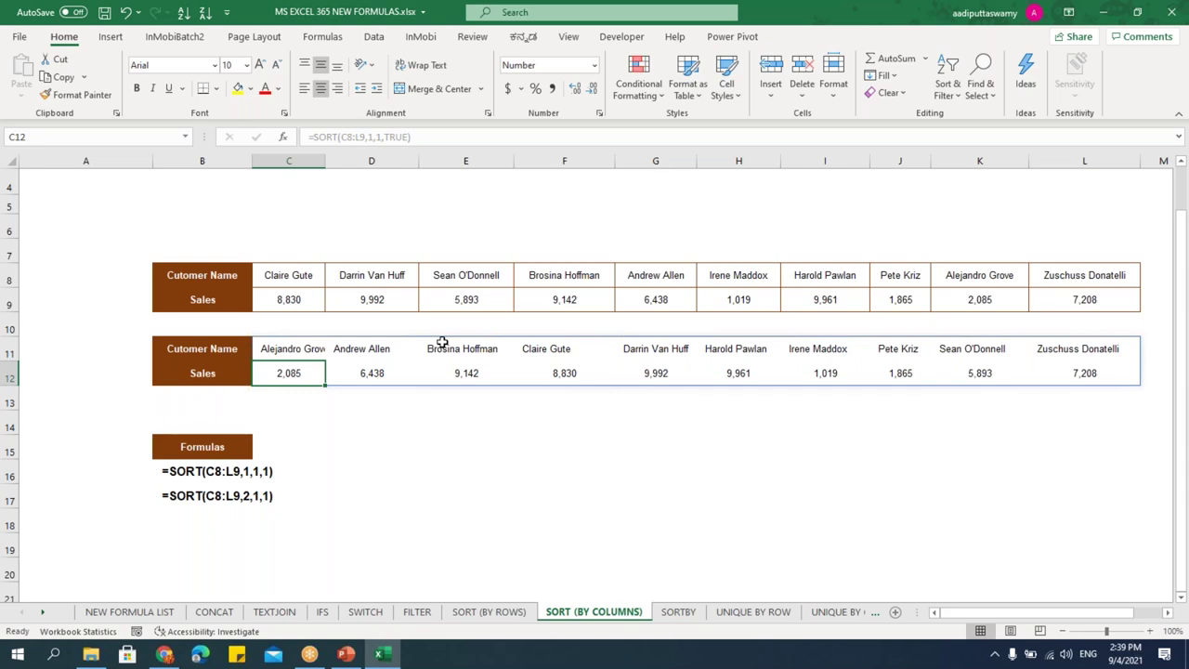
# On the SORTBY sheet, start a SORTBY formula in G7 with the data table B7:E56 as its array.
pyautogui.click(678, 611)
pyautogui.click(452, 355)
pyautogui.click(589, 283)
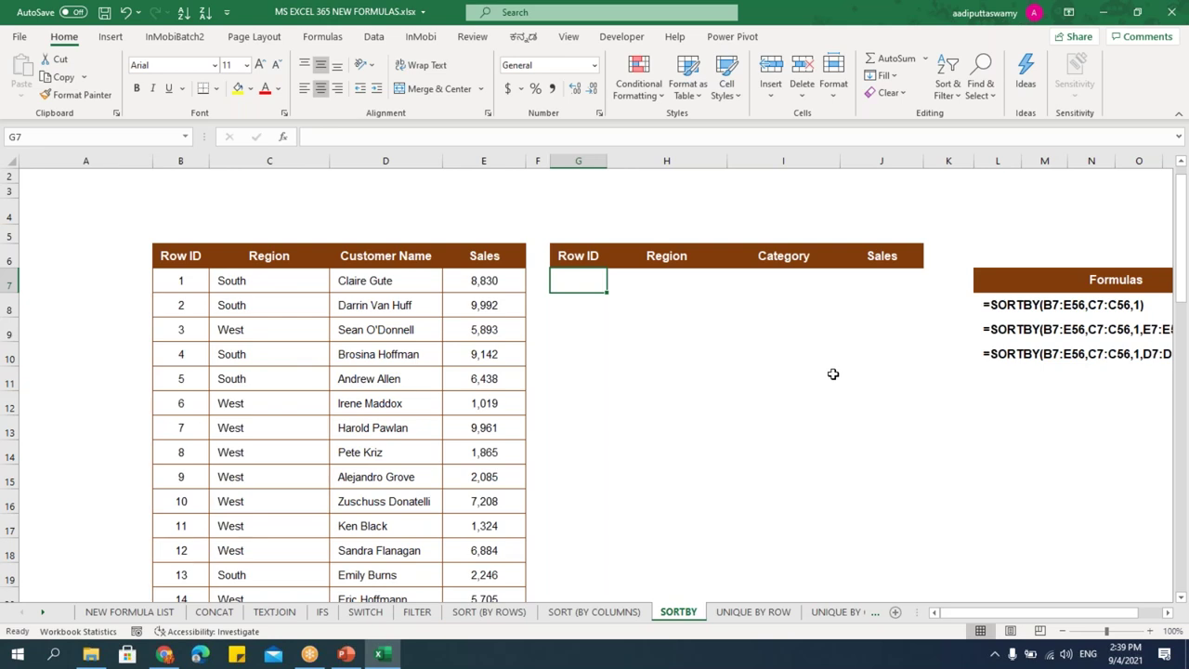
pyautogui.write('=sort')
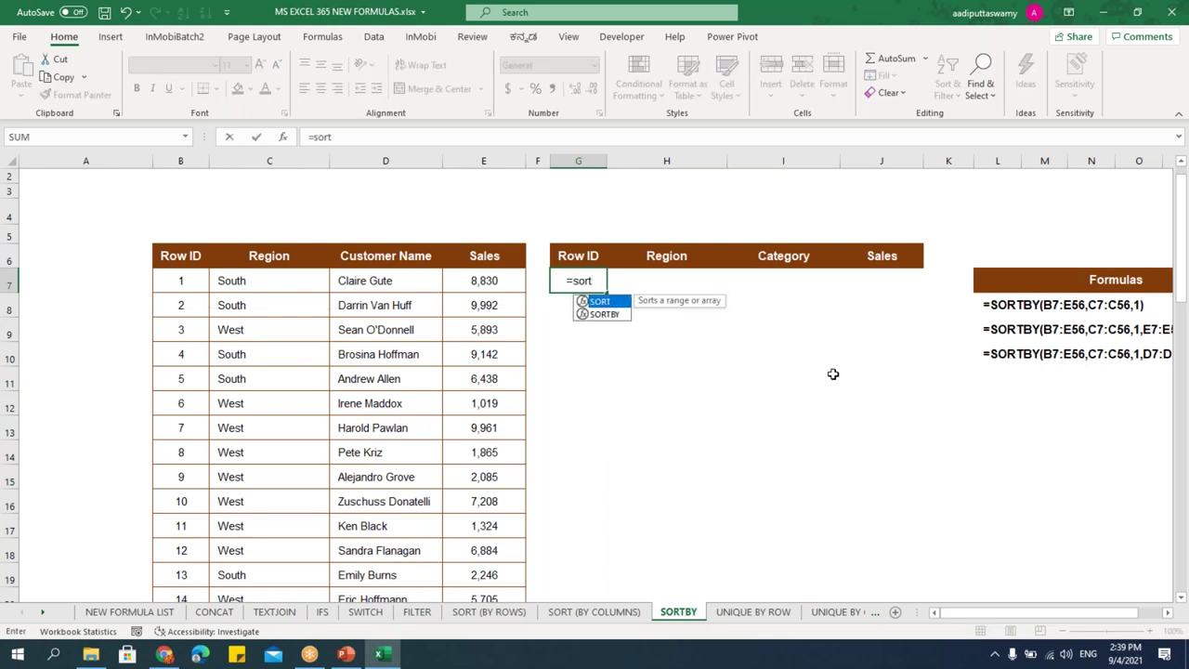
pyautogui.press('Down')
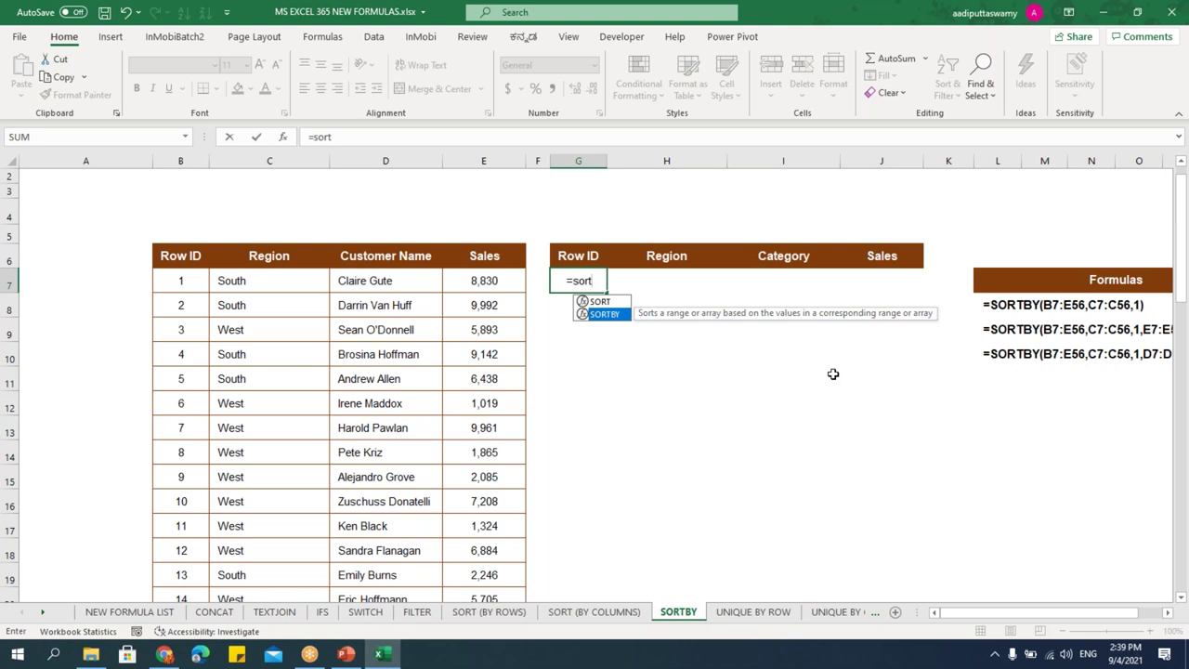
pyautogui.press('Tab')
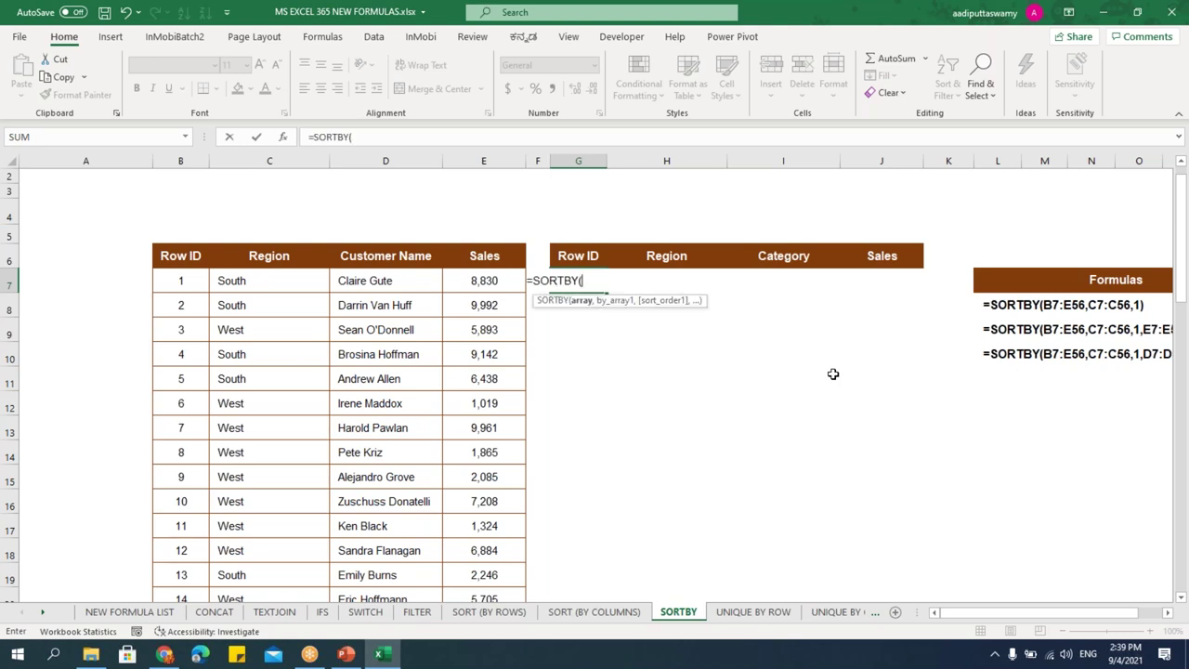
pyautogui.click(192, 285)
pyautogui.hotkey('ctrl', 'shift', 'Right')
pyautogui.hotkey('ctrl', 'shift', 'Down')
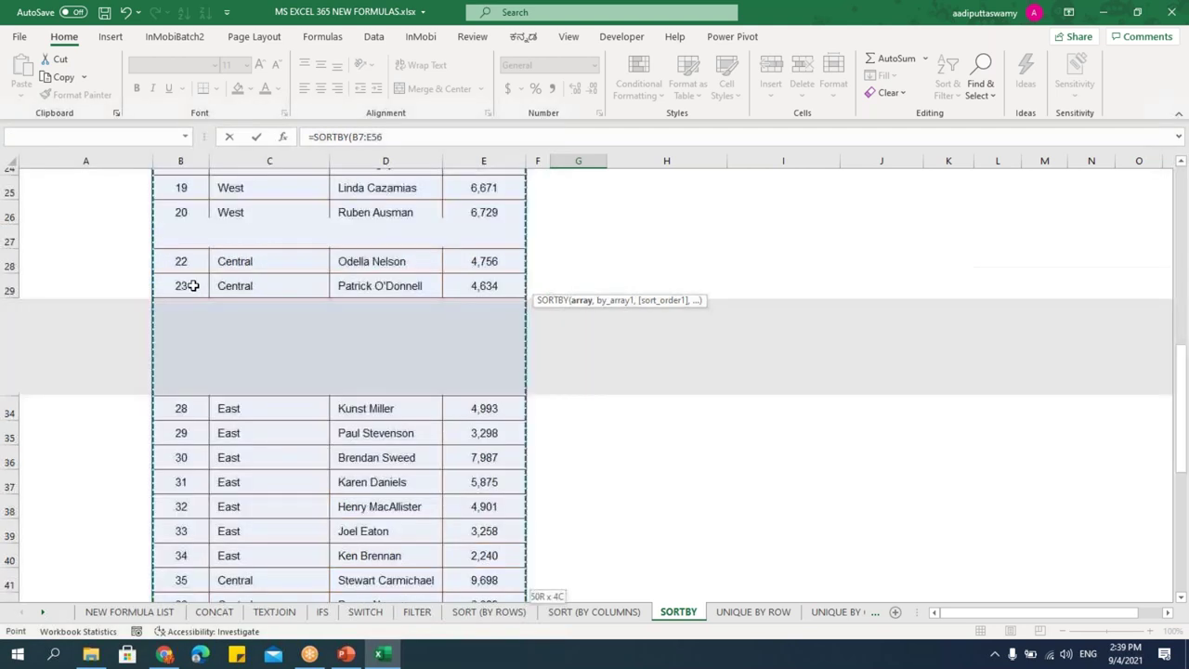
pyautogui.write(',')
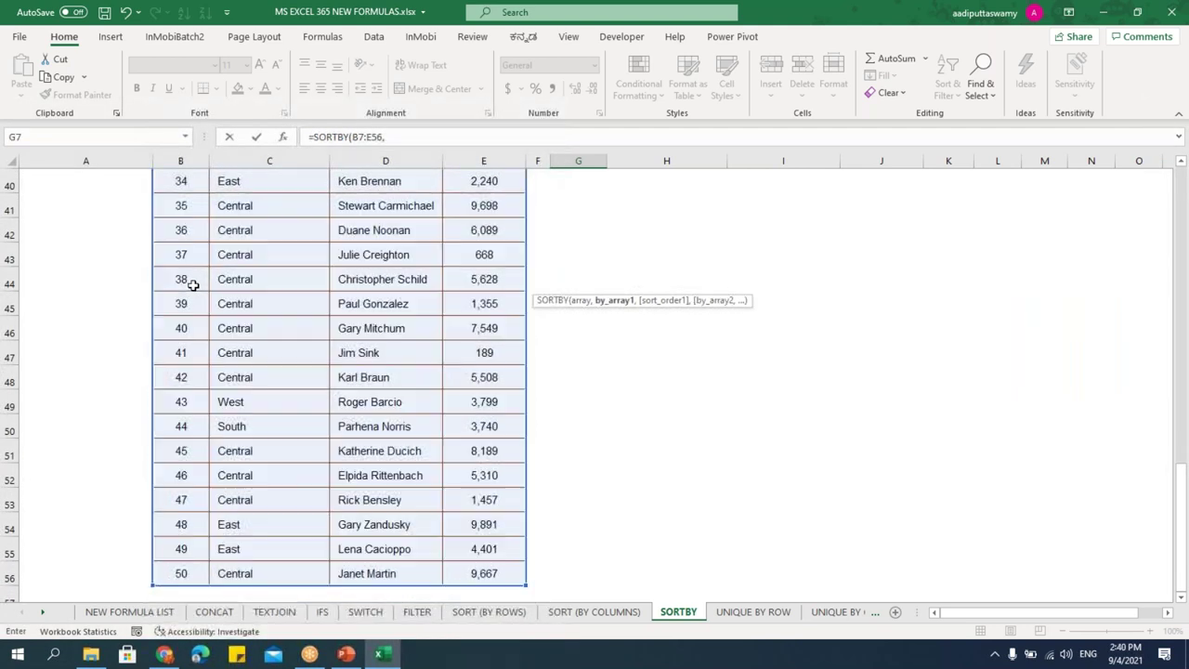
# Add the Region column C7:C56 as by_array1 of the SORTBY formula in G7.
pyautogui.moveTo(1182, 506); pyautogui.dragTo(1186, 198)
pyautogui.click(1169, 613)
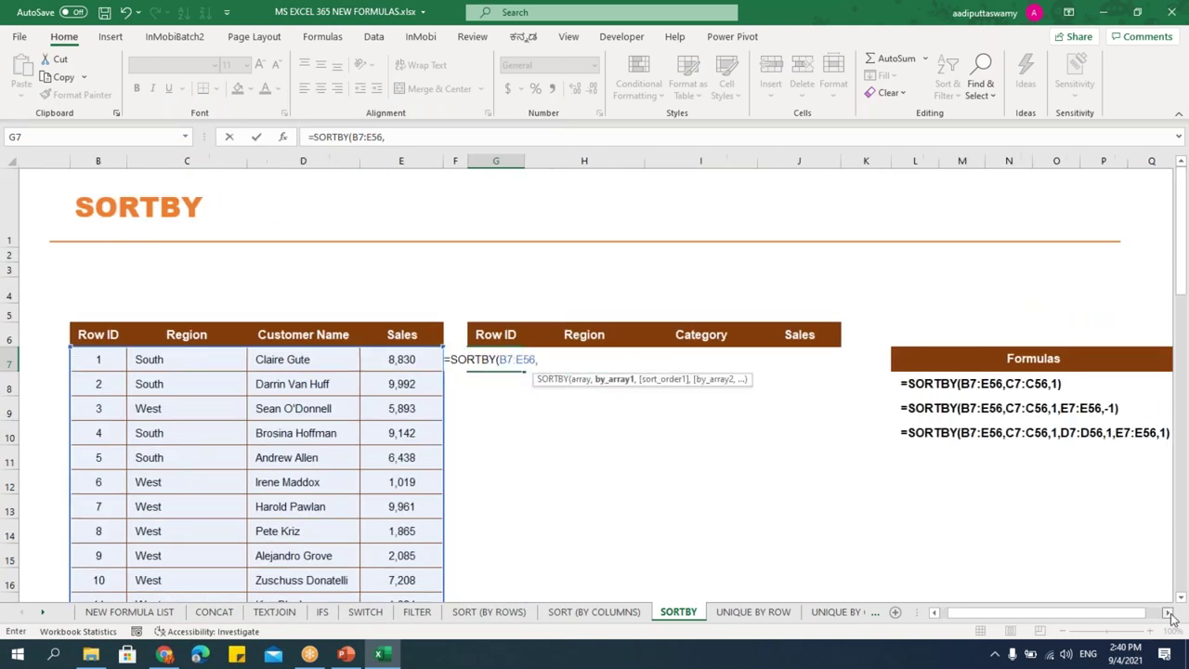
pyautogui.click(1169, 613)
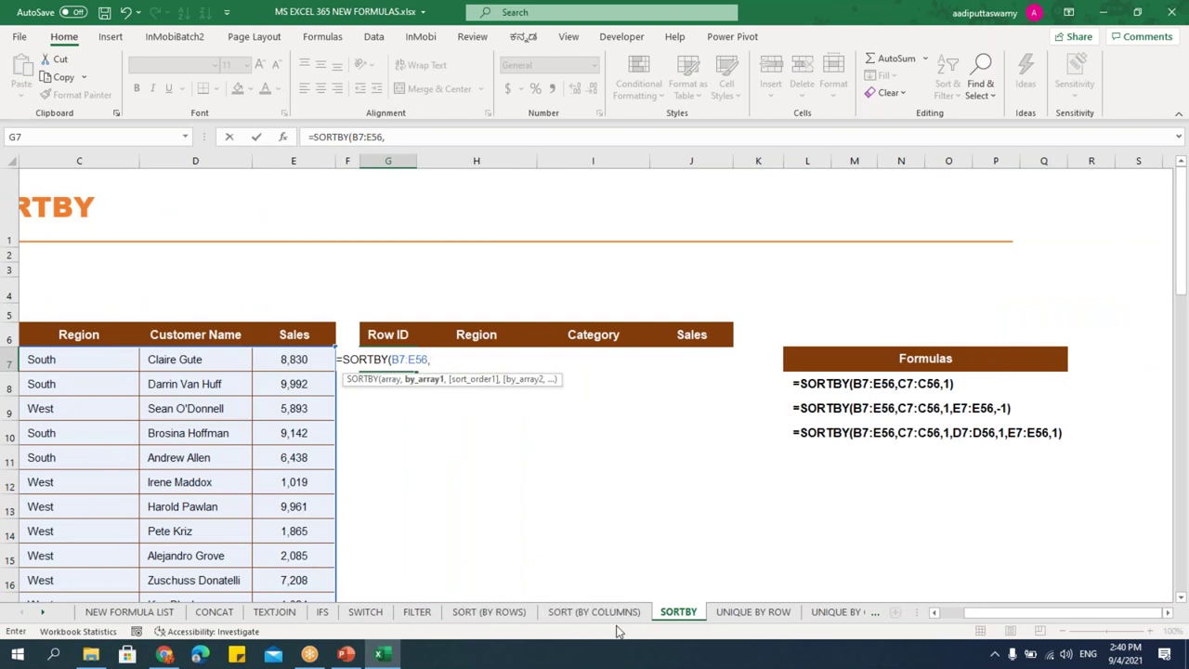
pyautogui.click(70, 359)
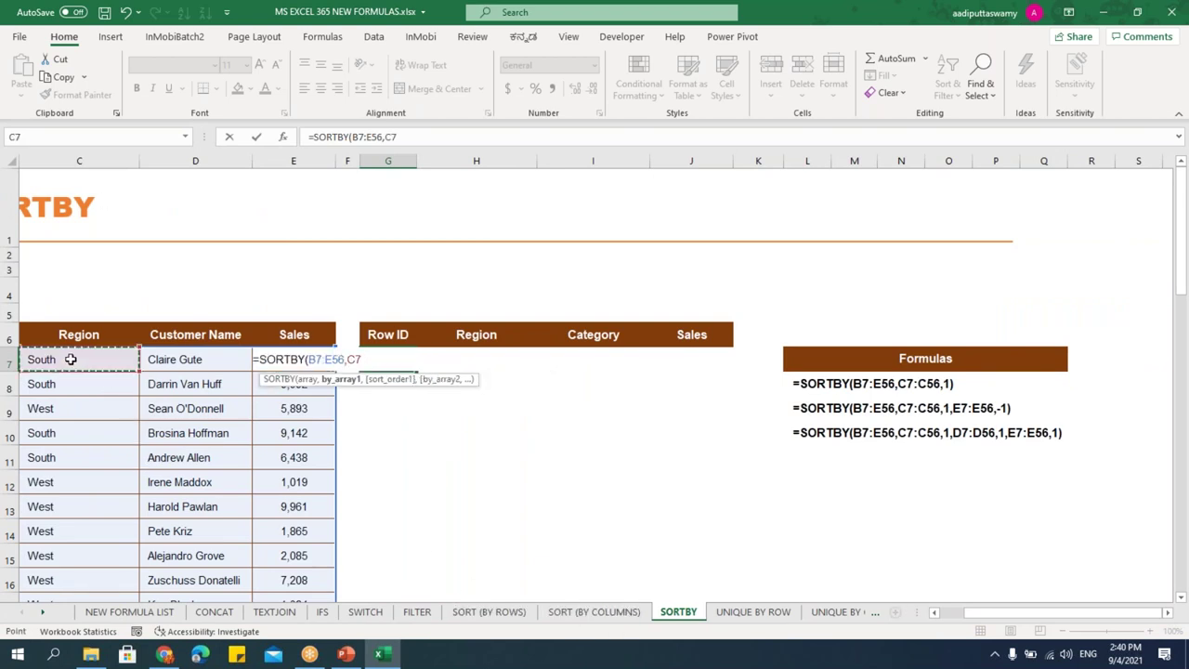
pyautogui.hotkey('ctrl', 'shift', 'Down')
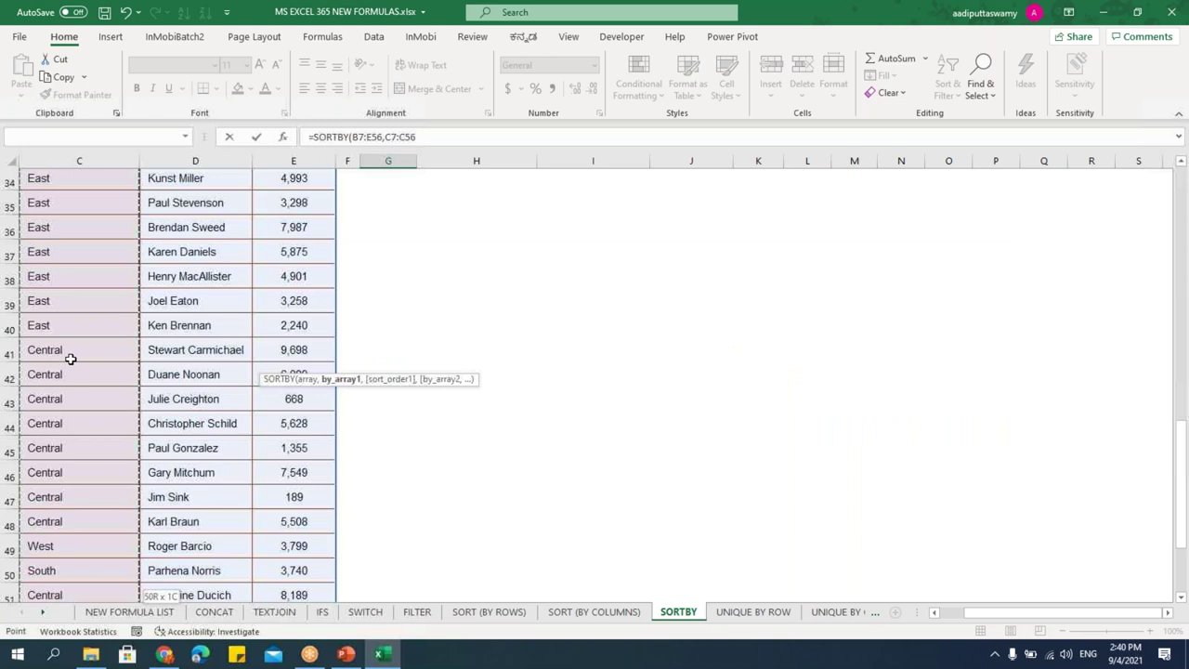
pyautogui.write(',')
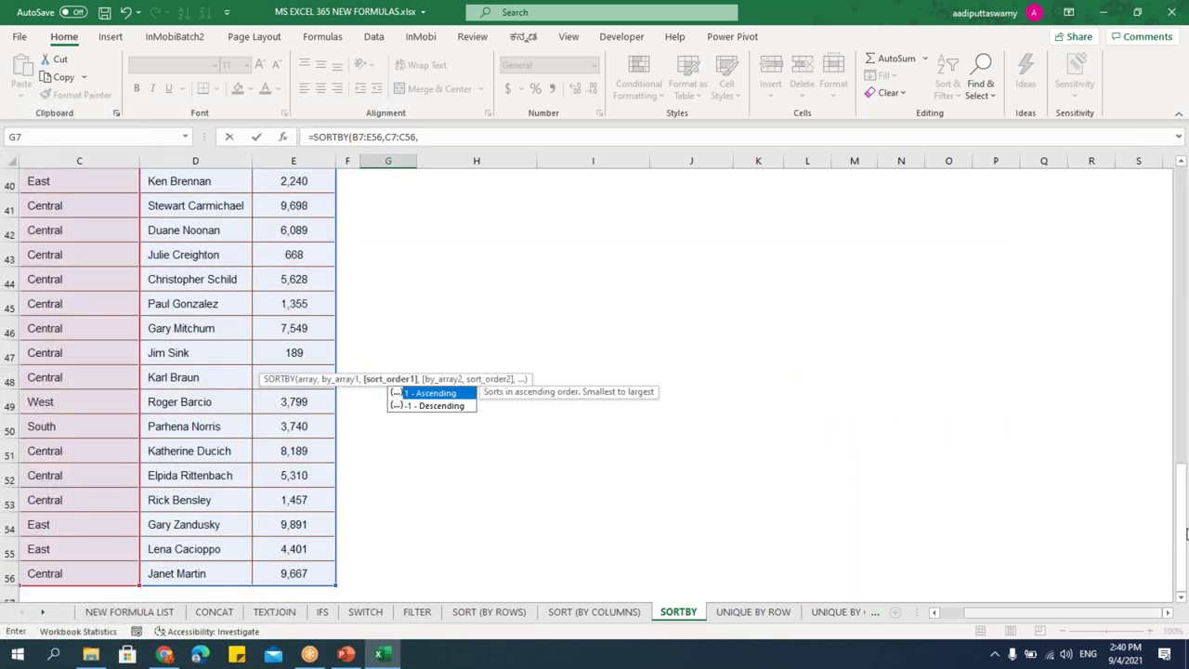
# Complete the SORTBY formula in G7 with sort order 1 for ascending.
pyautogui.moveTo(1183, 544); pyautogui.dragTo(1183, 251)
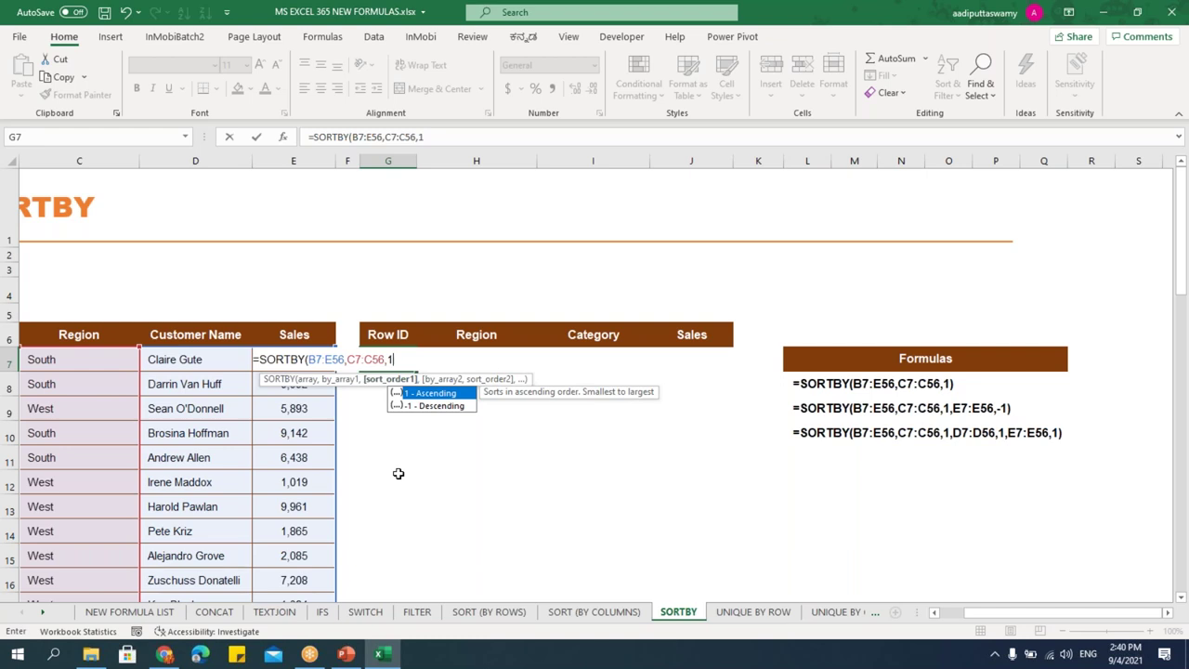
pyautogui.press('Escape')
pyautogui.write(')')
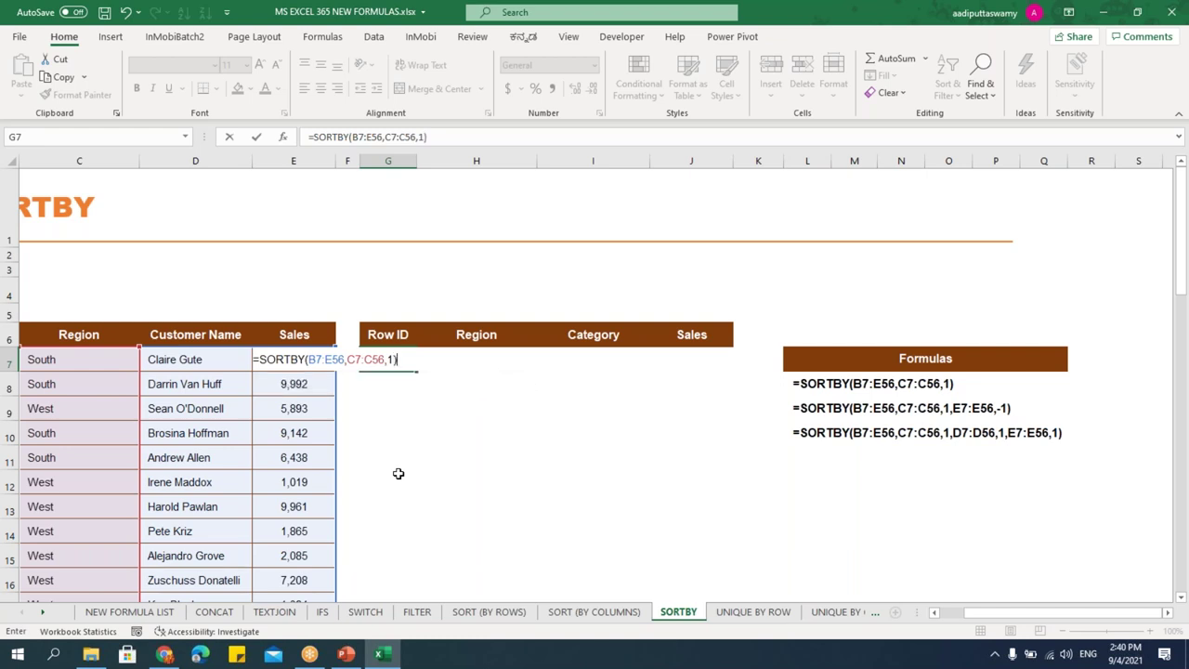
pyautogui.press('Return')
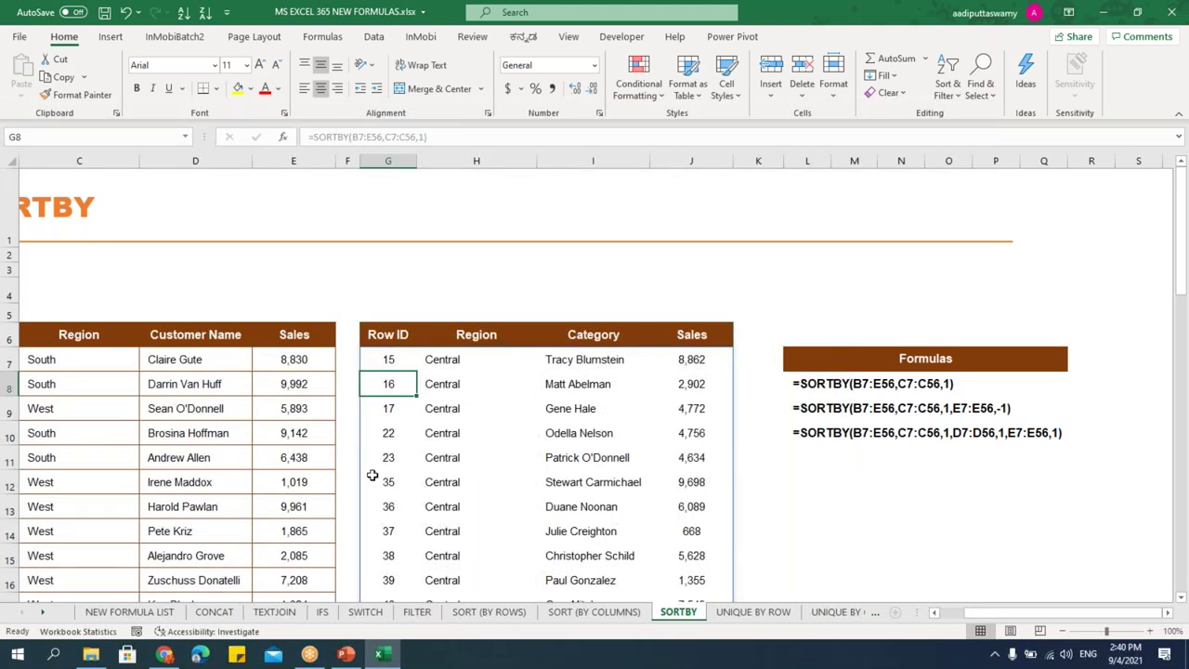
# Edit the G7 SORTBY formula to sort by the Sales column E7:E56 with sort order -1, and check the sorted sales.
pyautogui.doubleClick(395, 359)
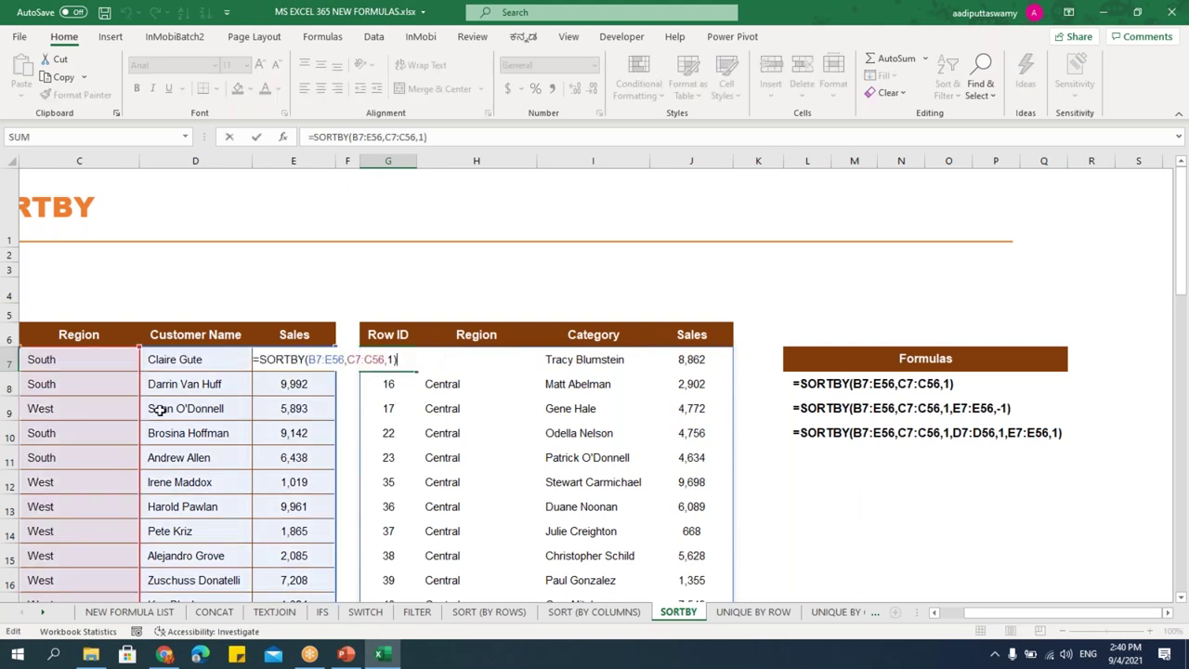
pyautogui.moveTo(137, 418); pyautogui.dragTo(277, 420)
pyautogui.click(390, 359)
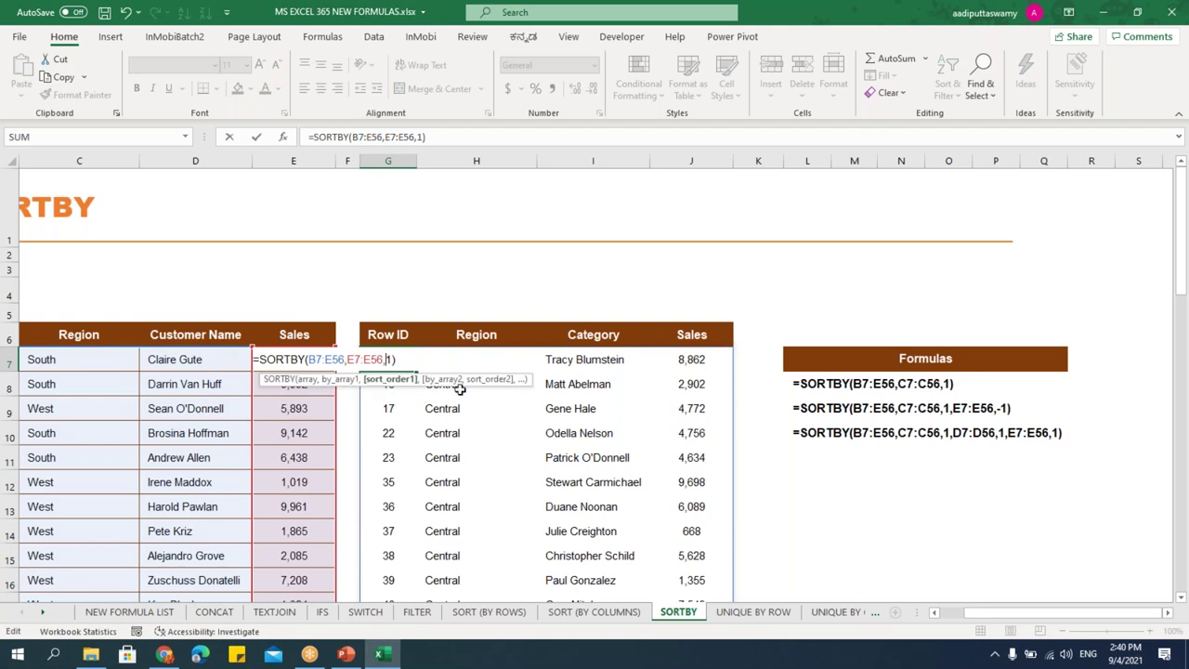
pyautogui.write('-')
pyautogui.press('Return')
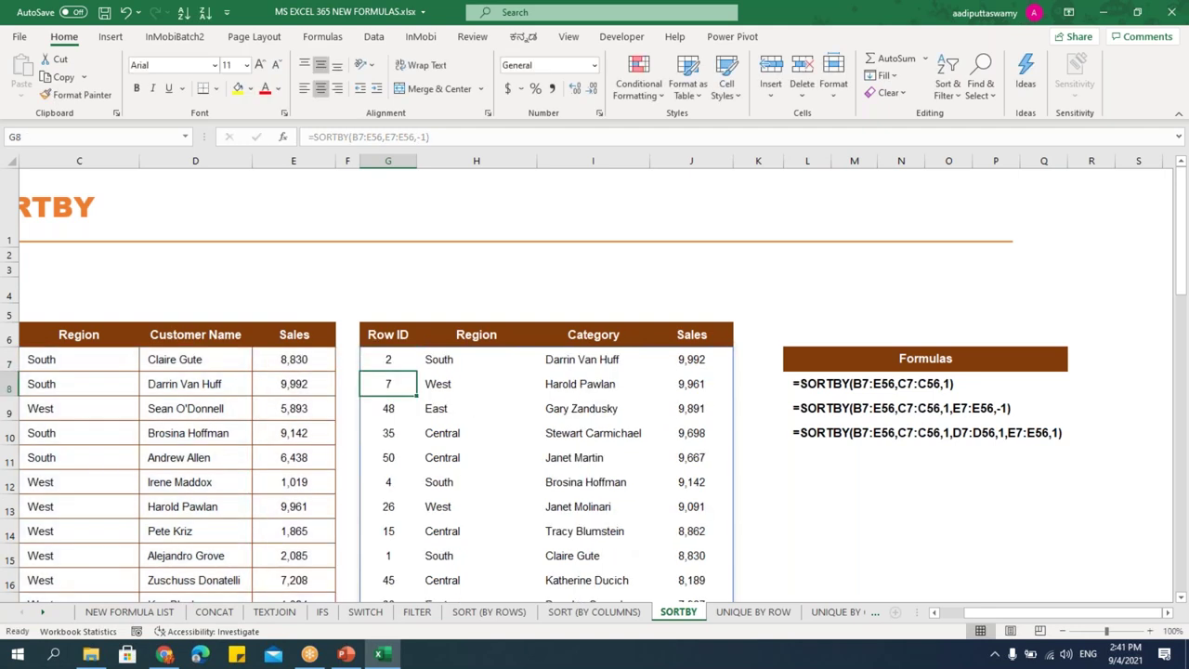
pyautogui.moveTo(699, 362); pyautogui.dragTo(699, 446)
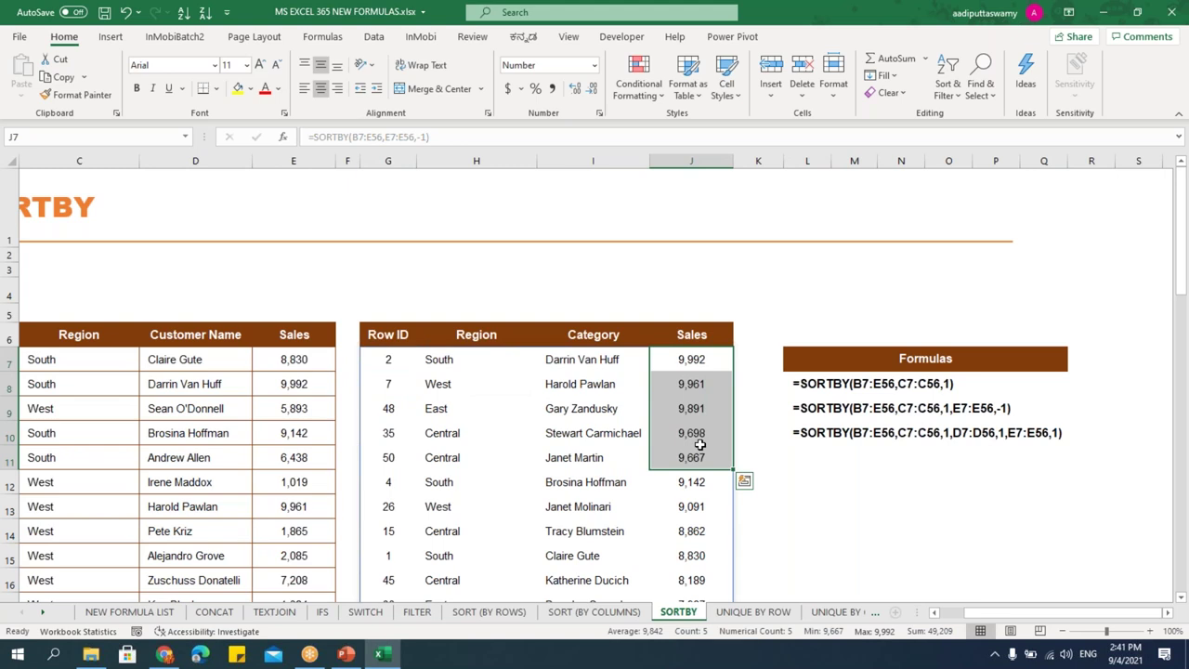
# Open the UNIQUE BY ROW sheet and select cell E7 below the Unique By Rows Default header.
pyautogui.click(41, 617)
pyautogui.click(41, 617)
pyautogui.click(41, 617)
pyautogui.click(40, 617)
pyautogui.click(520, 611)
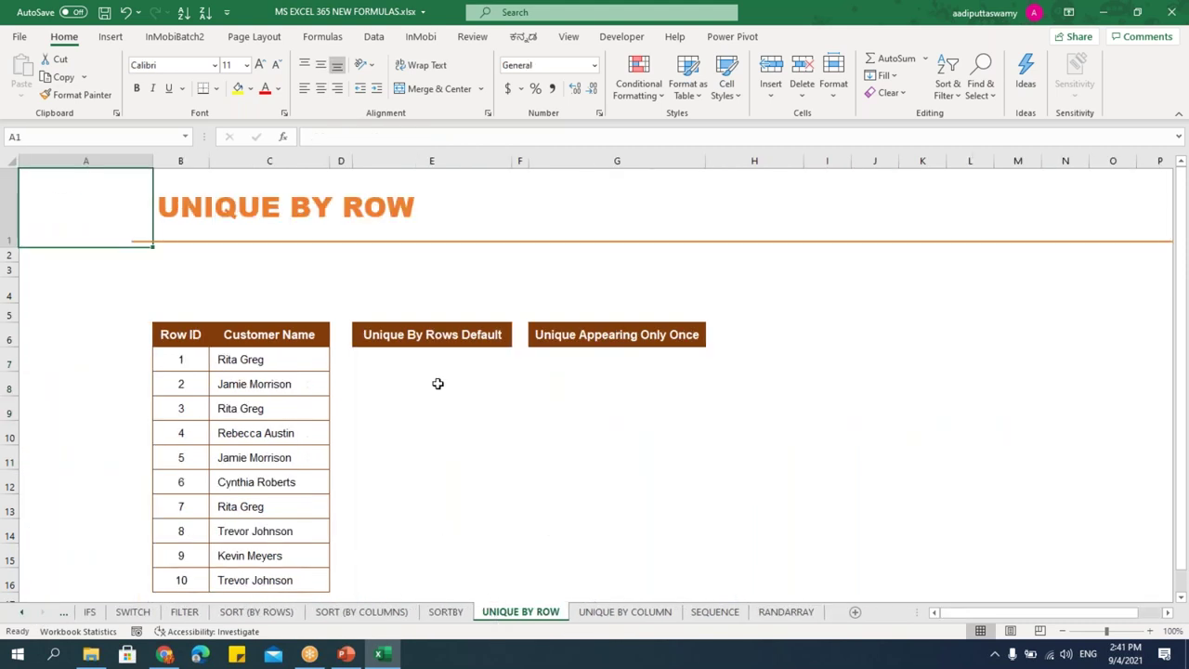
pyautogui.click(425, 359)
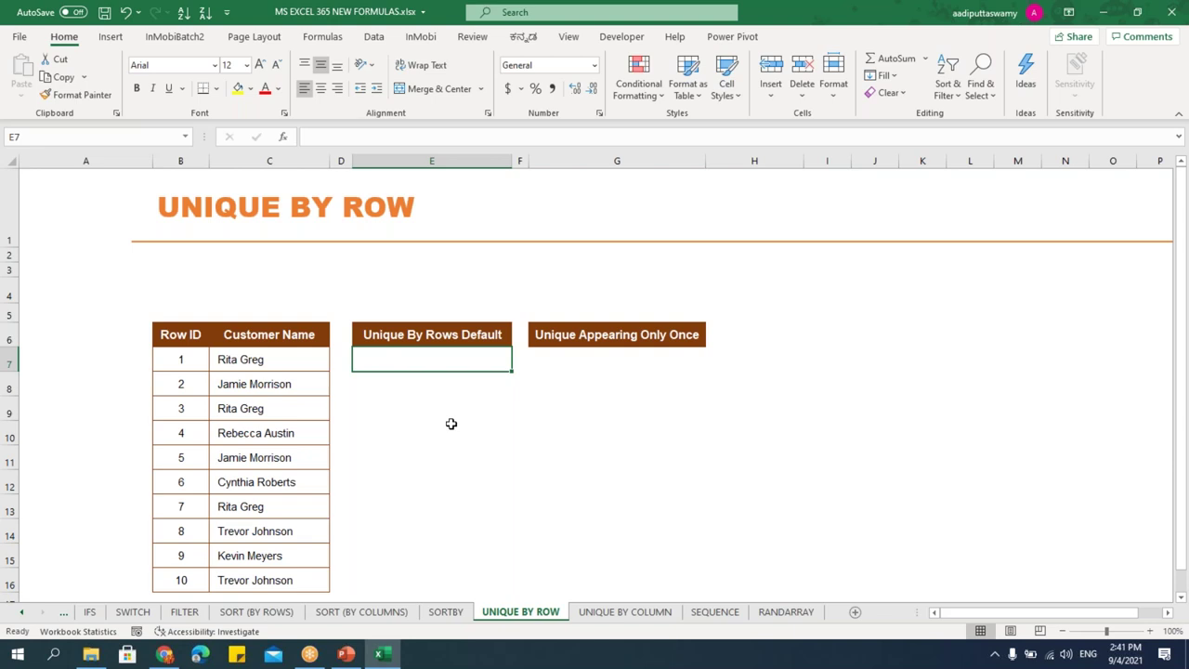
# Examine the repeated entries in the Customer Name column, comparing cells C9 and C13.
pyautogui.scroll(-1, 339, 478)
pyautogui.scroll(1, 307, 453)
pyautogui.click(276, 410)
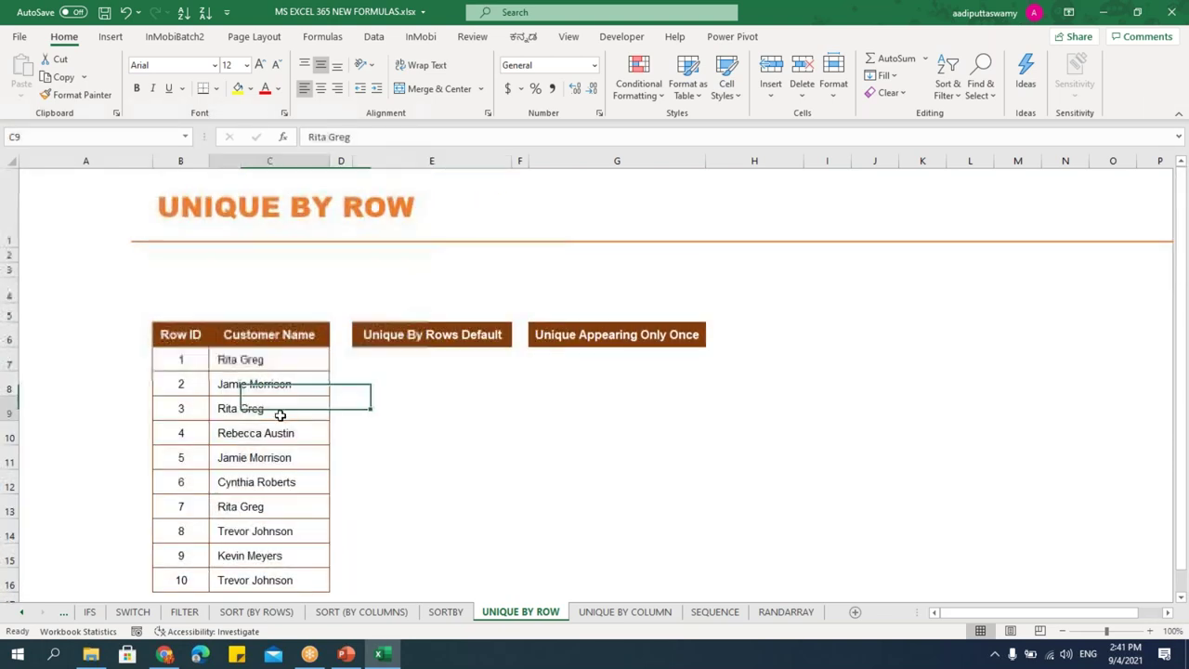
pyautogui.click(286, 508)
pyautogui.click(277, 415)
pyautogui.click(271, 503)
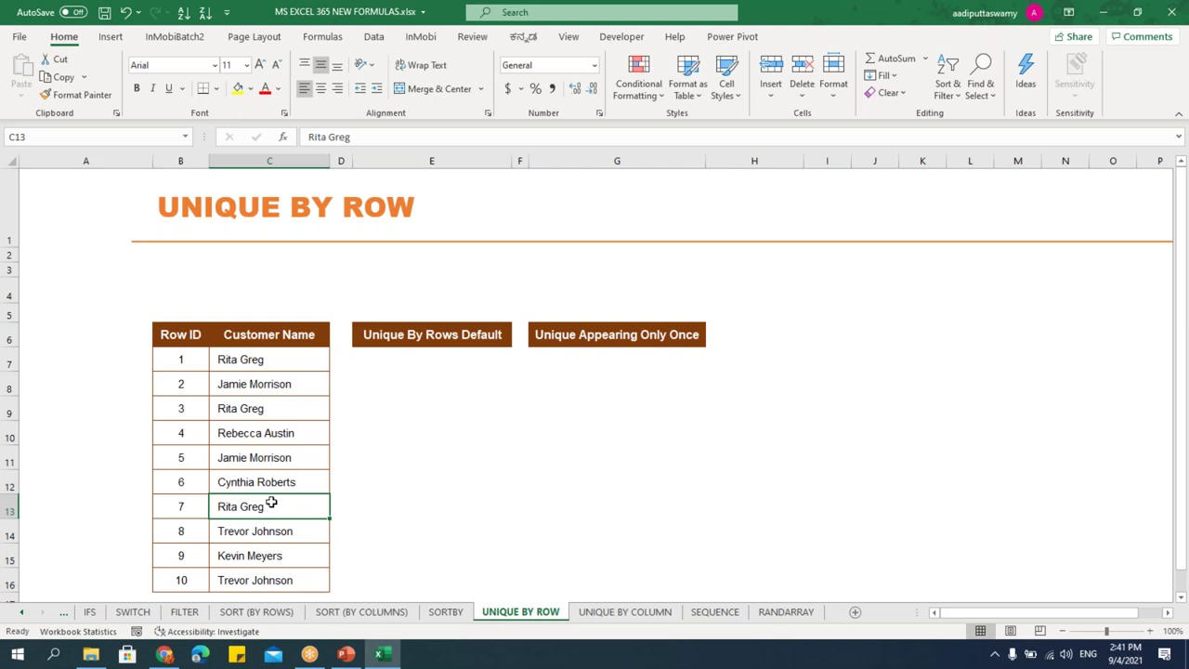
# Start a UNIQUE formula in E7 with the customer names C7:C16 as its array.
pyautogui.click(412, 364)
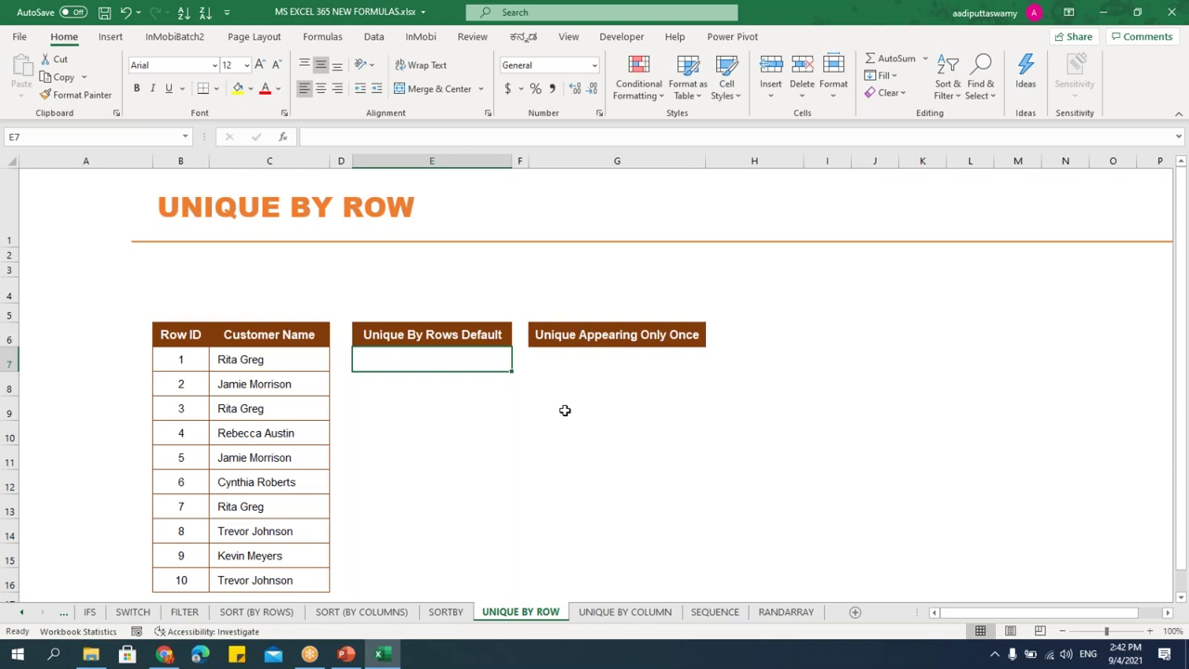
pyautogui.write('=uni')
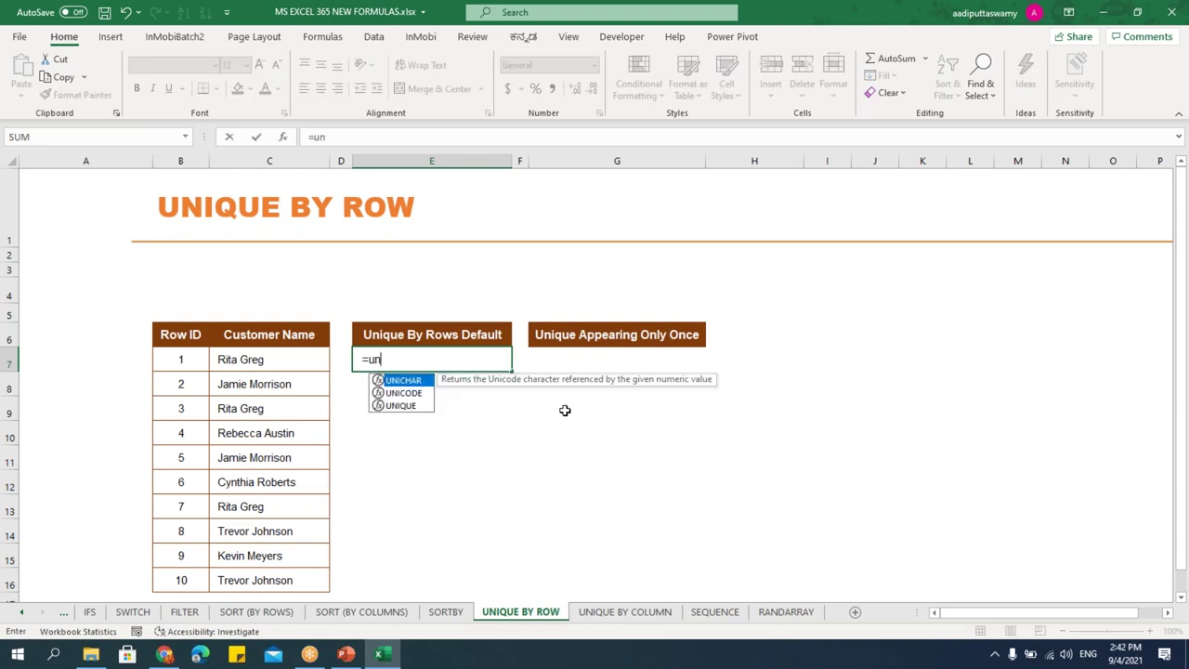
pyautogui.press('Down')
pyautogui.press('Down')
pyautogui.press('Tab')
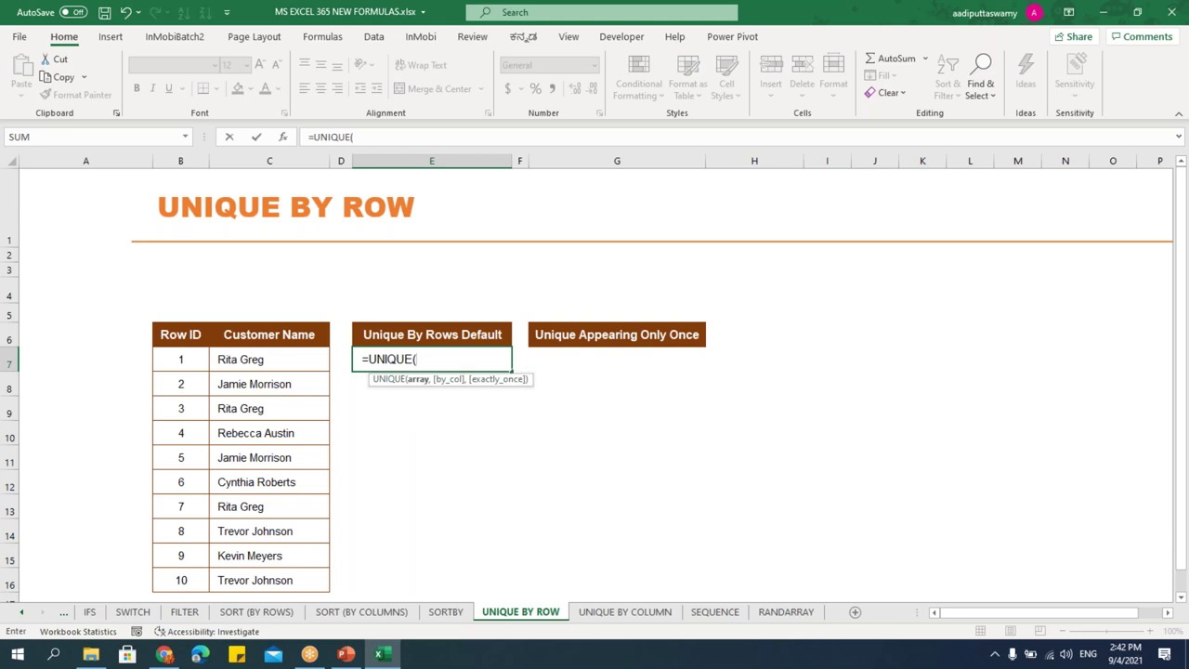
pyautogui.click(303, 363)
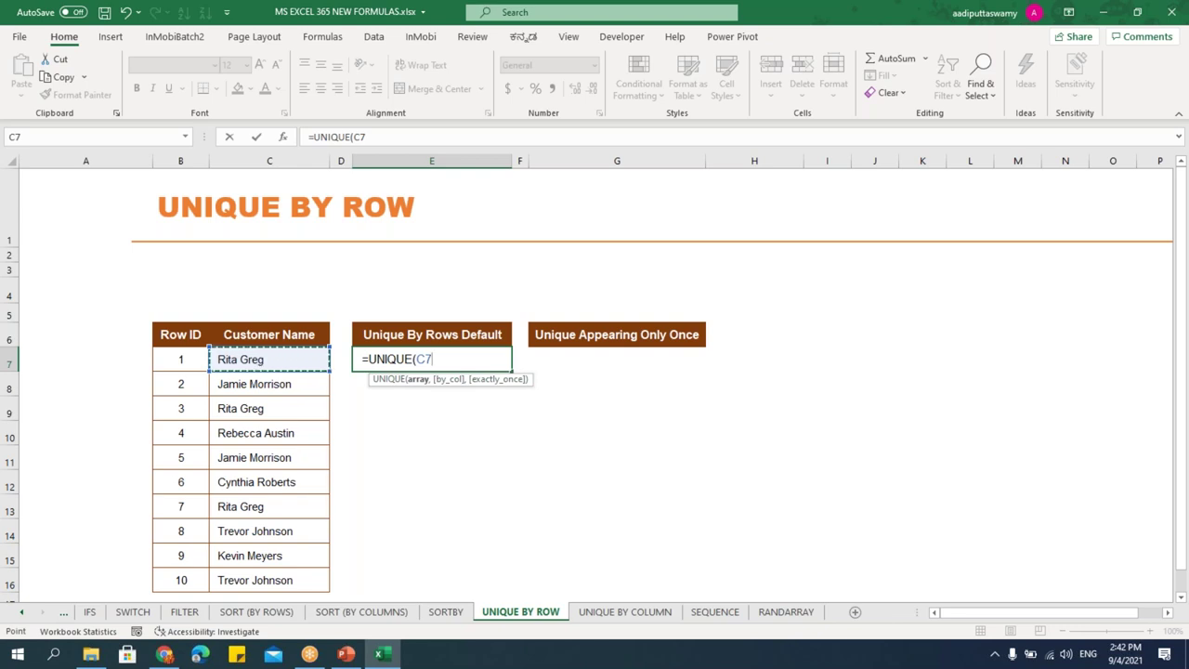
pyautogui.moveTo(270, 360); pyautogui.dragTo(306, 583)
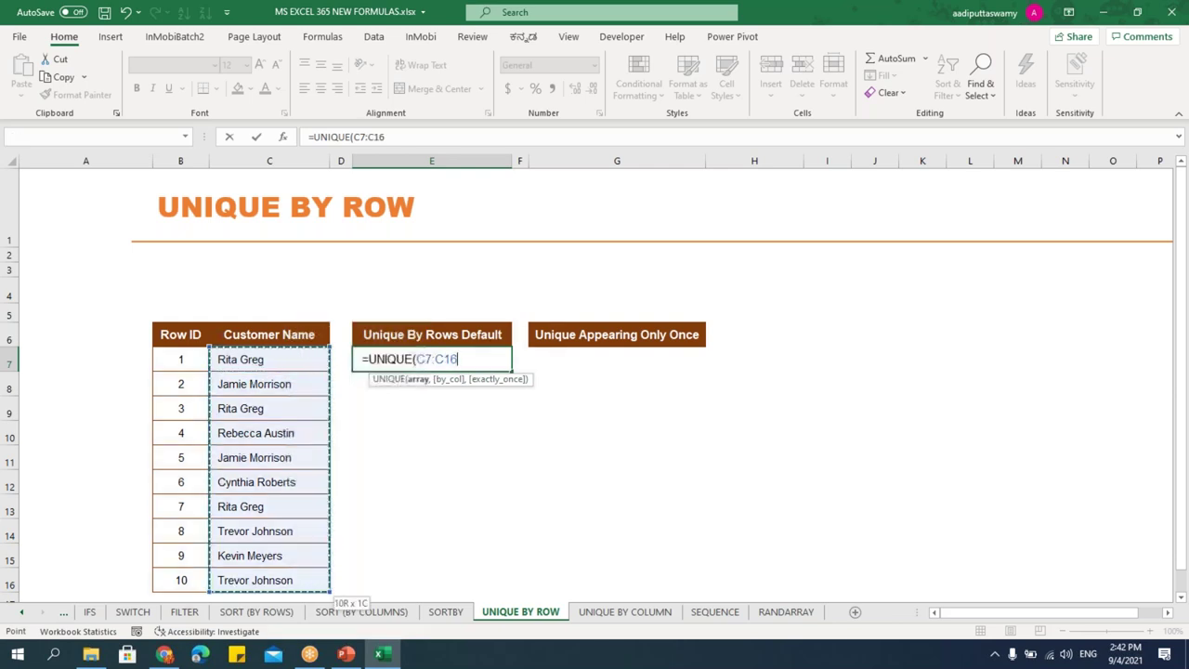
pyautogui.write(',')
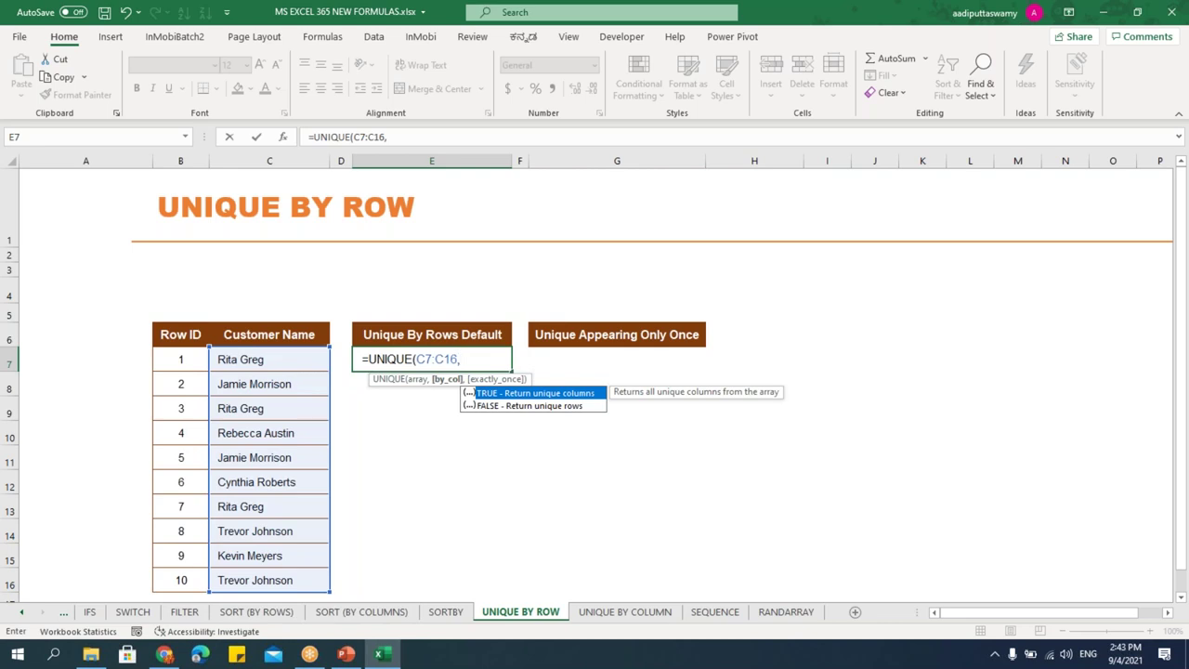
# Complete the E7 UNIQUE formula with by_col FALSE for unique rows and exactly_once FALSE for every distinct item.
pyautogui.press('Down')
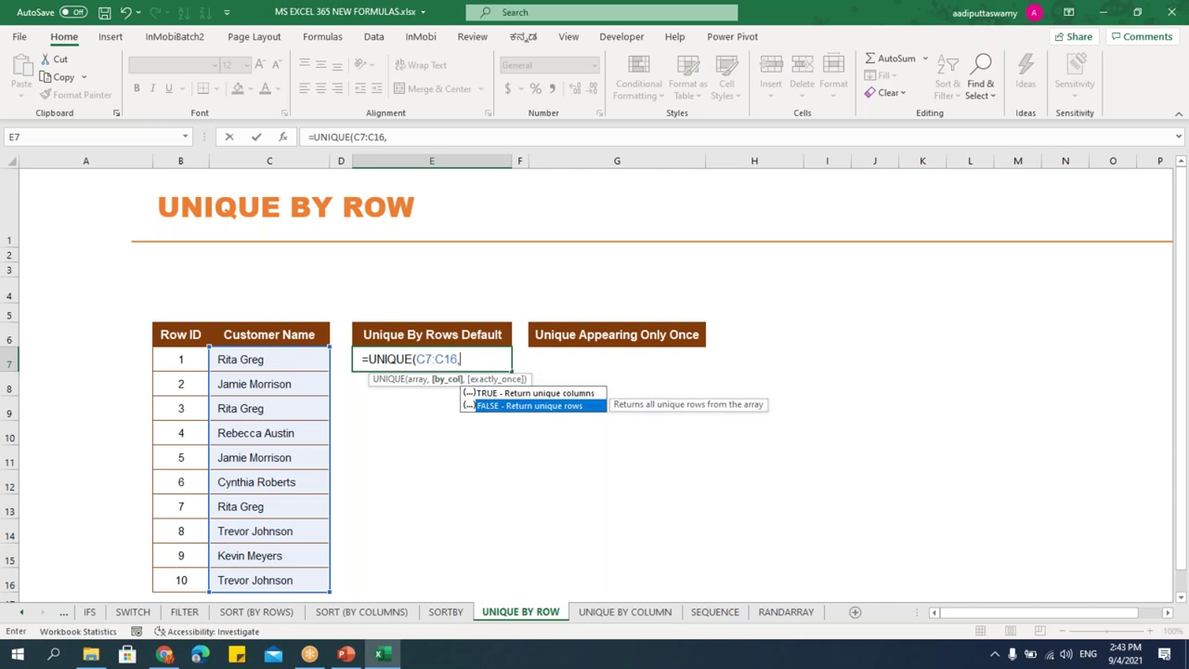
pyautogui.press('Tab')
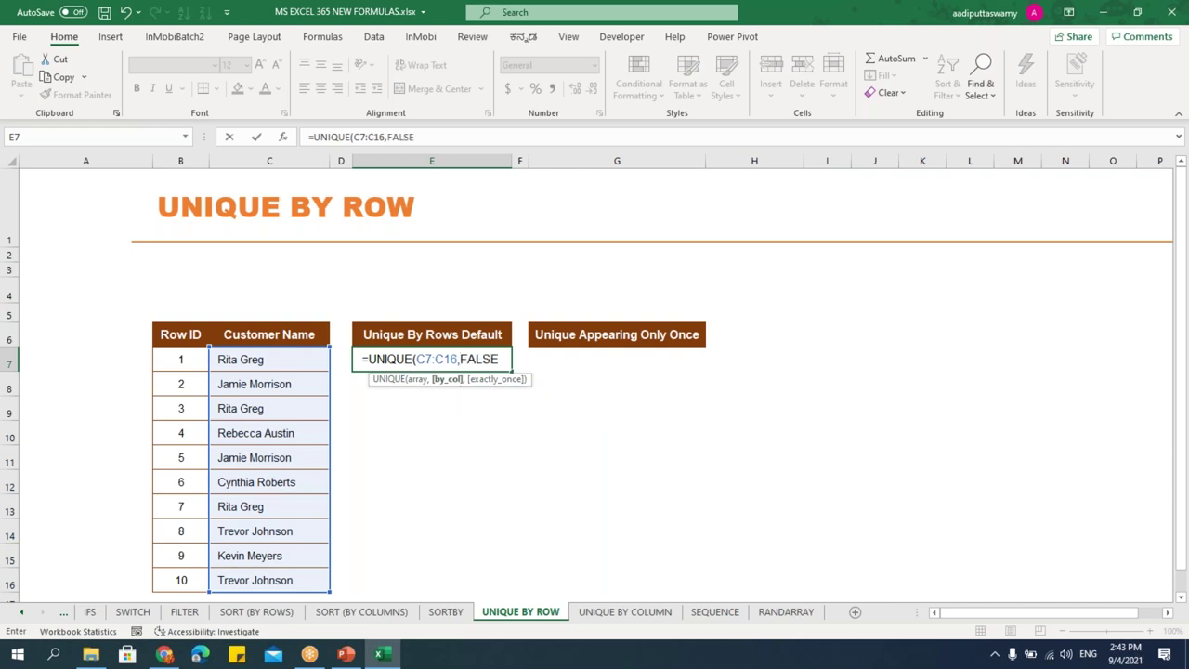
pyautogui.write(',')
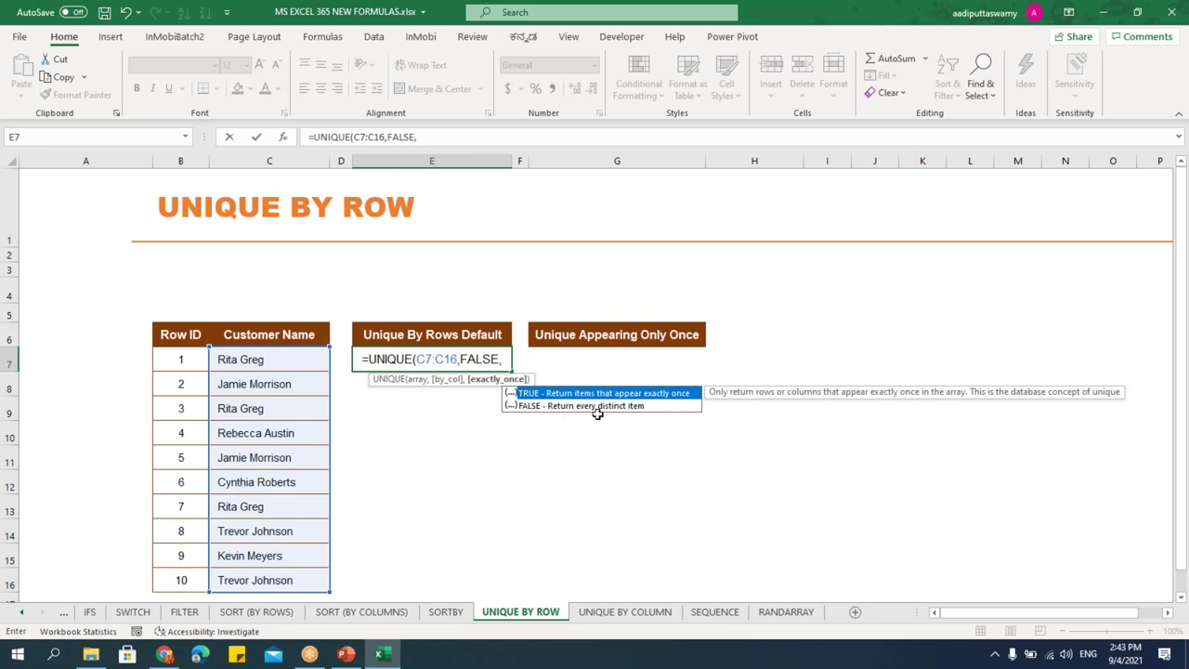
pyautogui.press('Down')
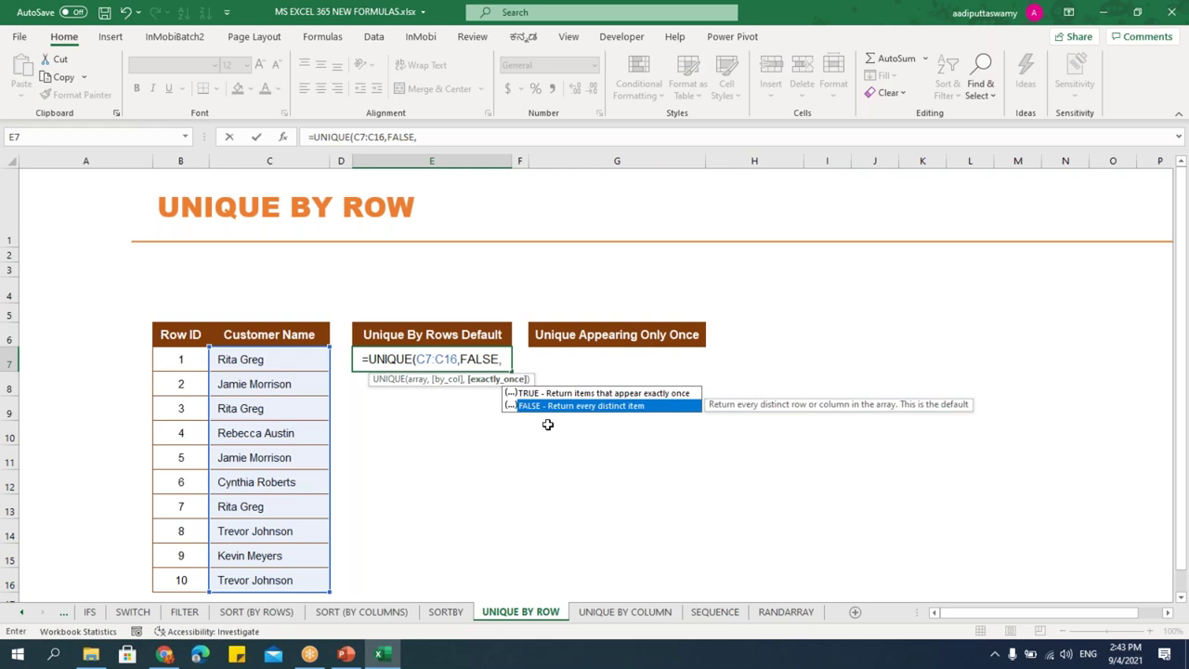
pyautogui.press('Tab')
pyautogui.write(')')
pyautogui.press('Return')
pyautogui.click(427, 349)
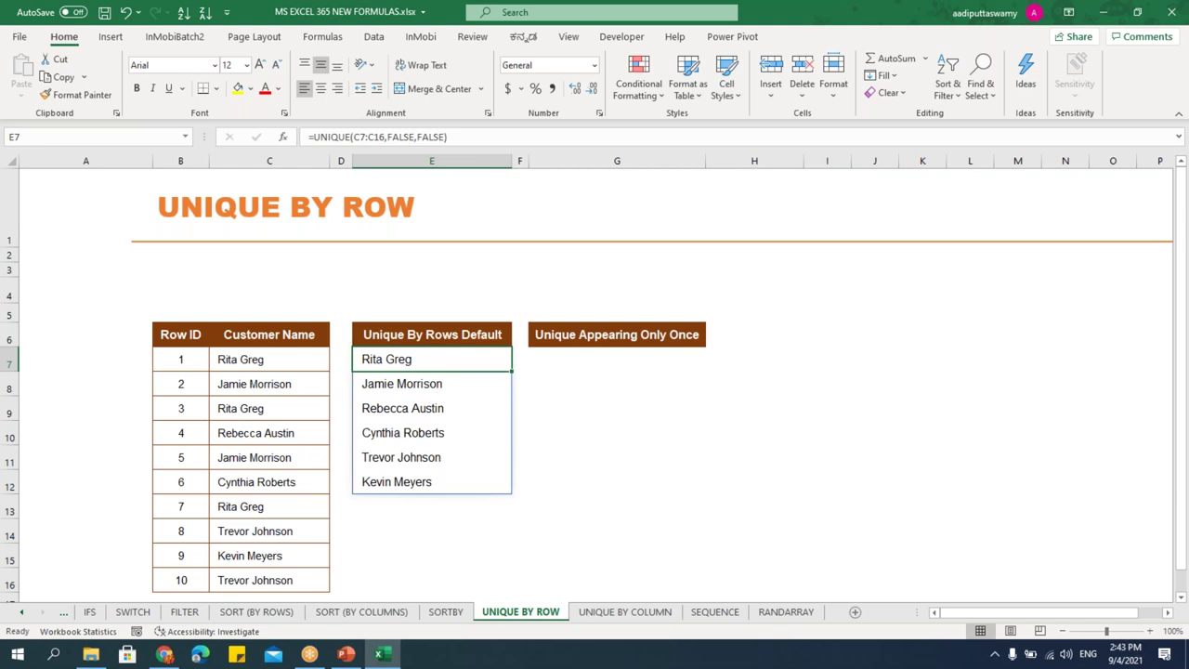
# Start a UNIQUE formula in G7, under Unique Appearing Only Once, with C7:C16 as its array.
pyautogui.click(617, 359)
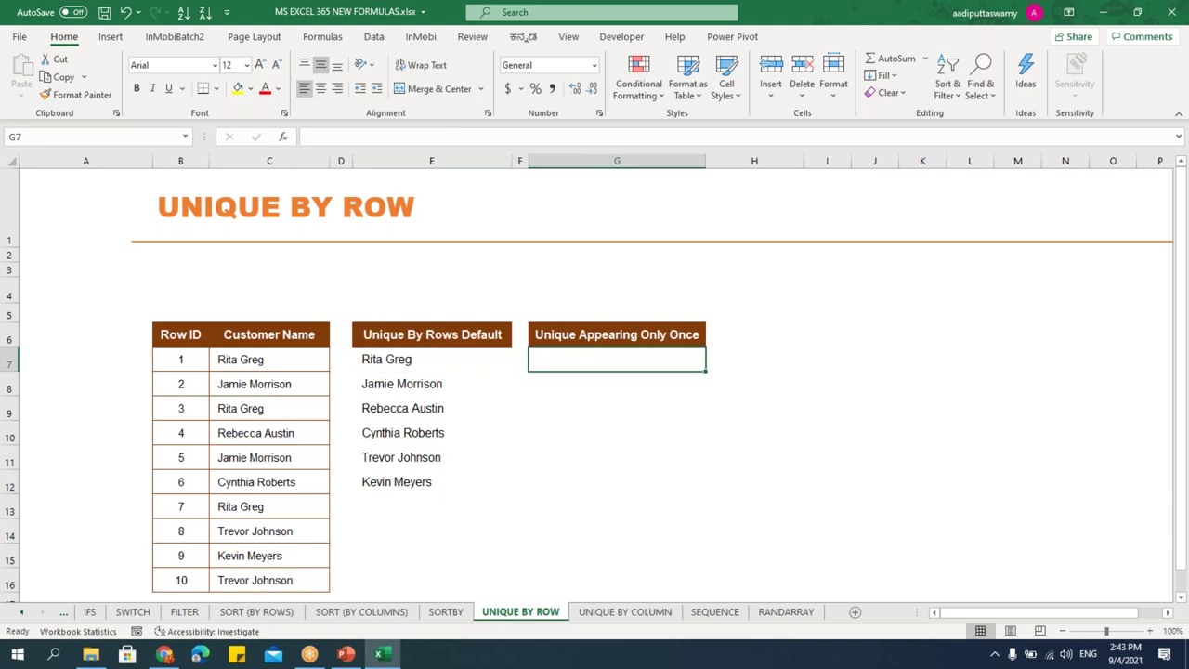
pyautogui.write('=uniqu')
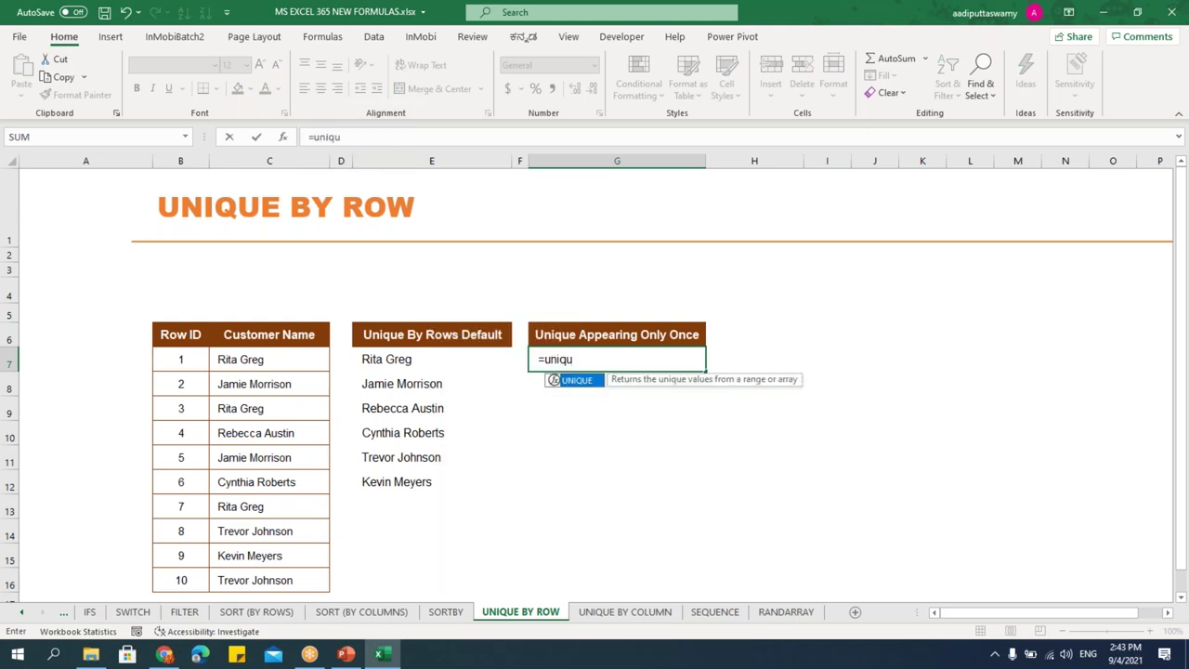
pyautogui.press('Tab')
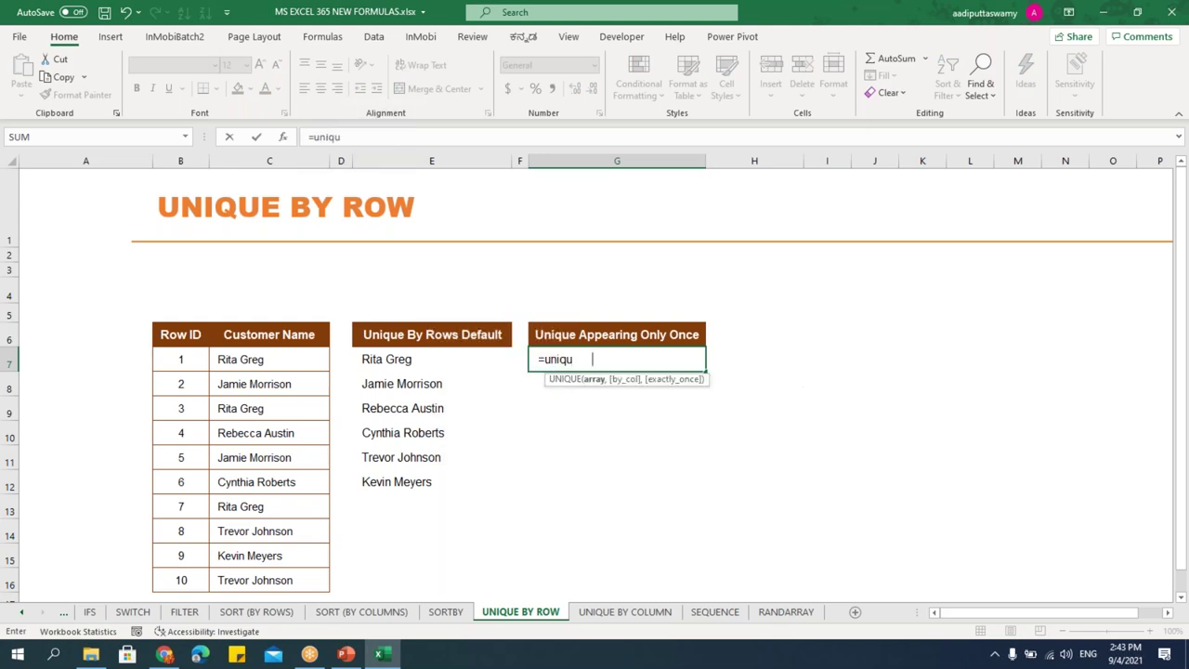
pyautogui.moveTo(220, 365); pyautogui.dragTo(278, 580)
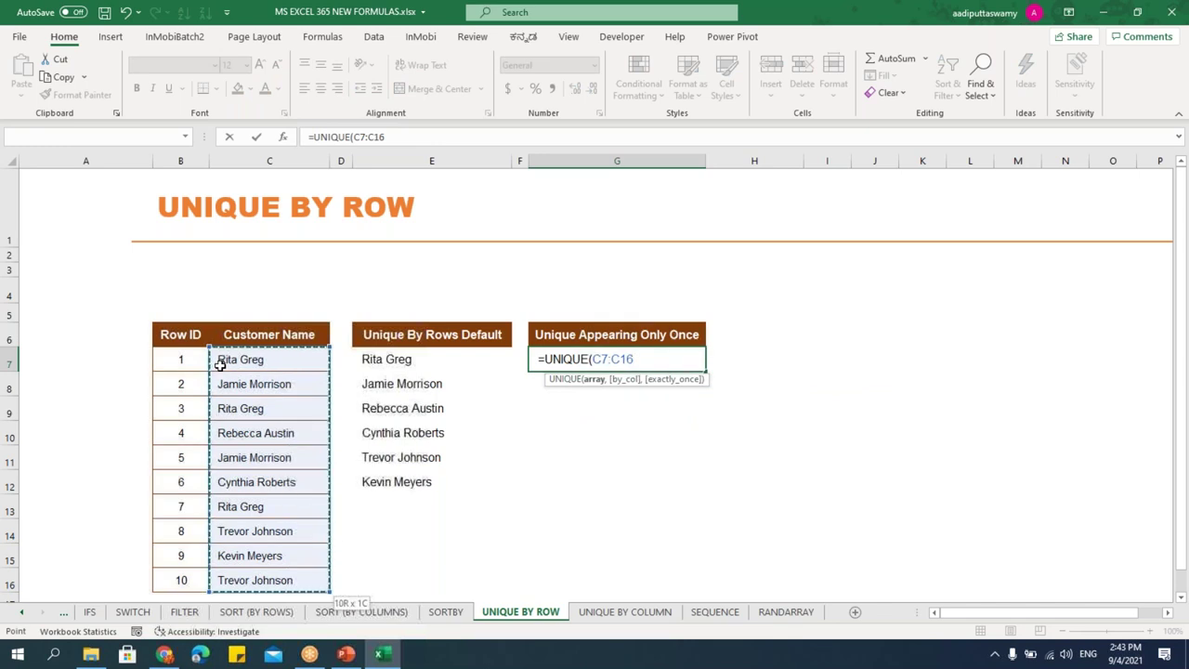
pyautogui.write(',')
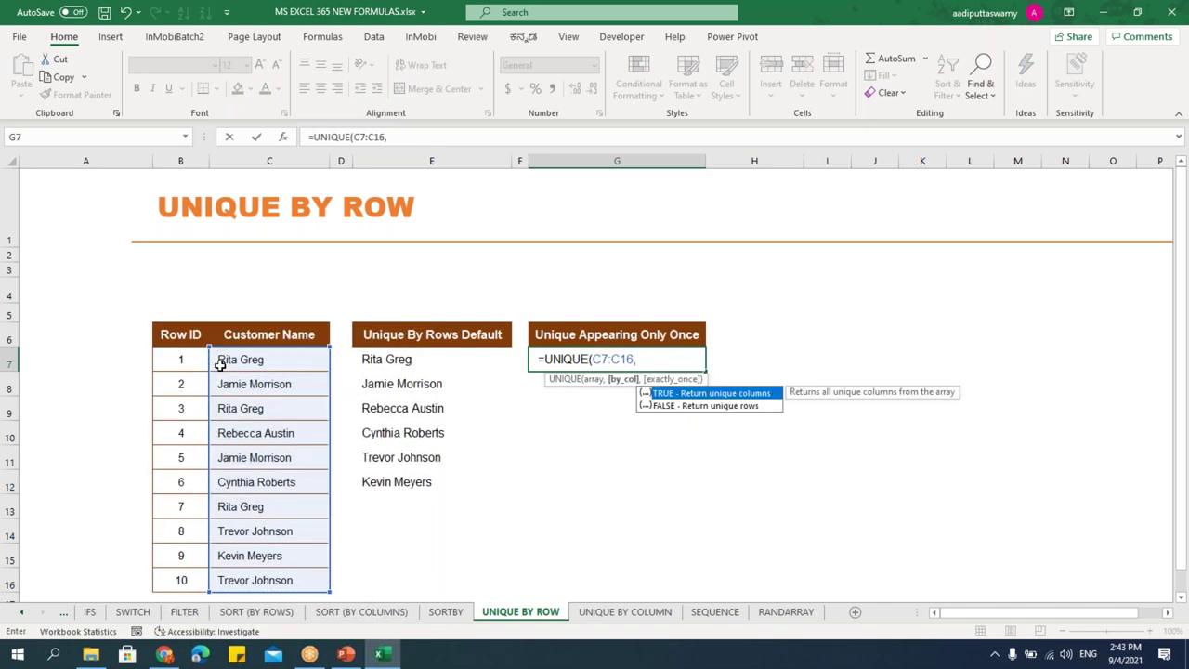
# Complete the G7 UNIQUE formula with by_col FALSE for unique rows and exactly_once TRUE for items that appear exactly once.
pyautogui.press('Down')
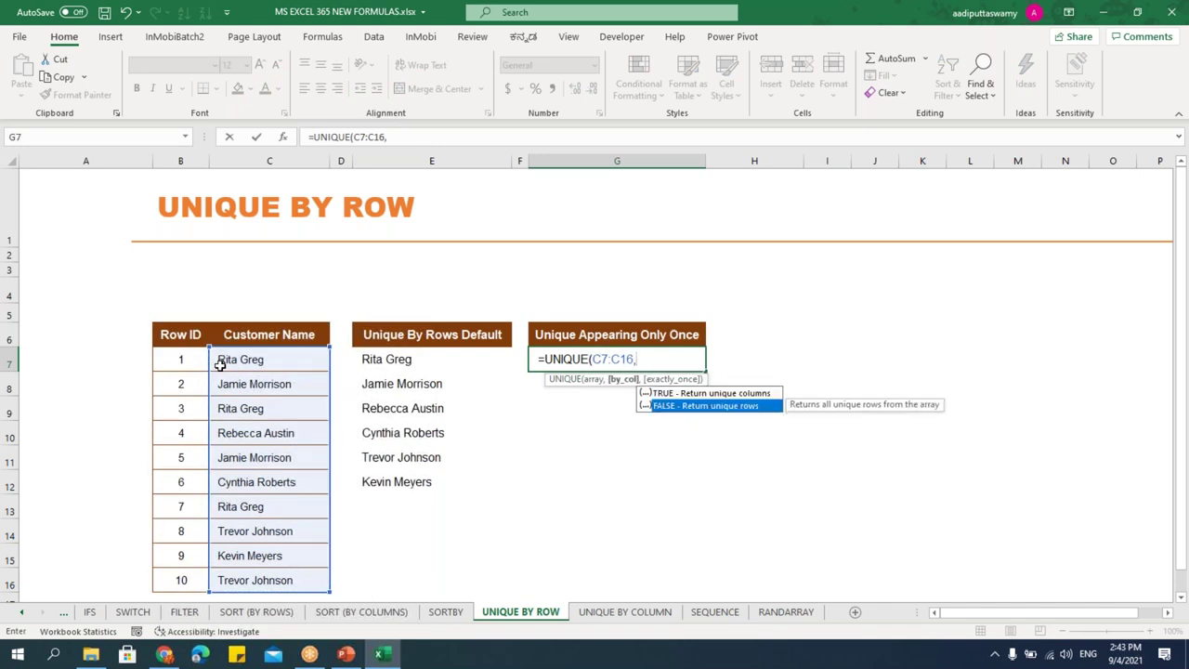
pyautogui.press('Tab')
pyautogui.write(',')
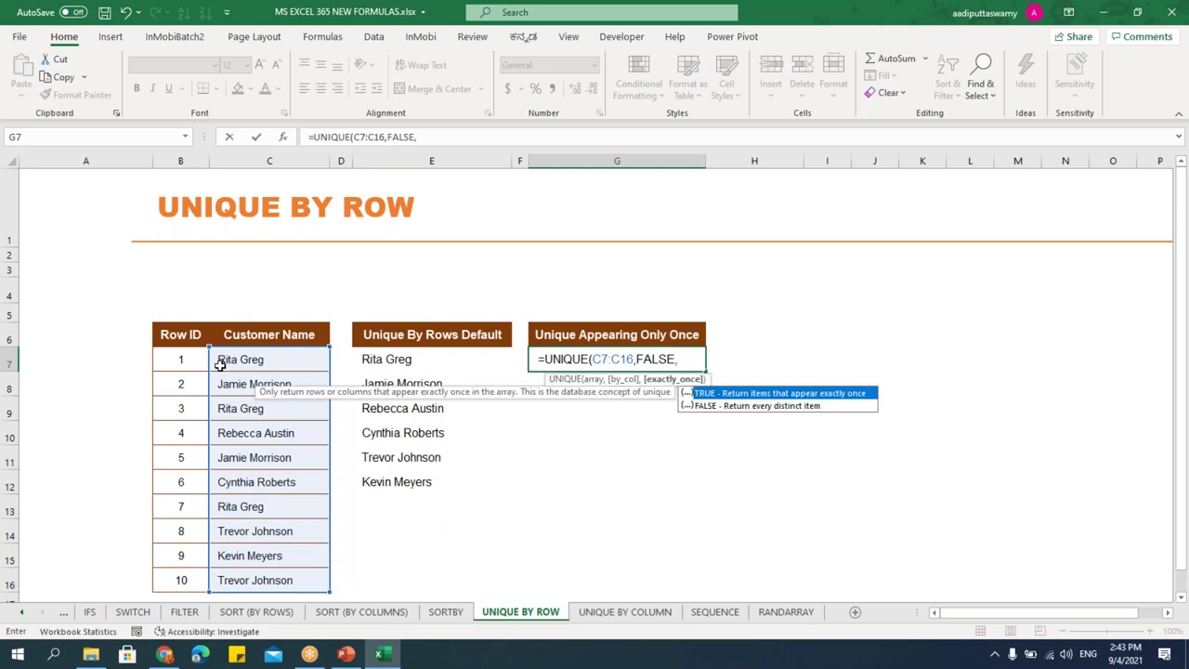
pyautogui.press('Tab')
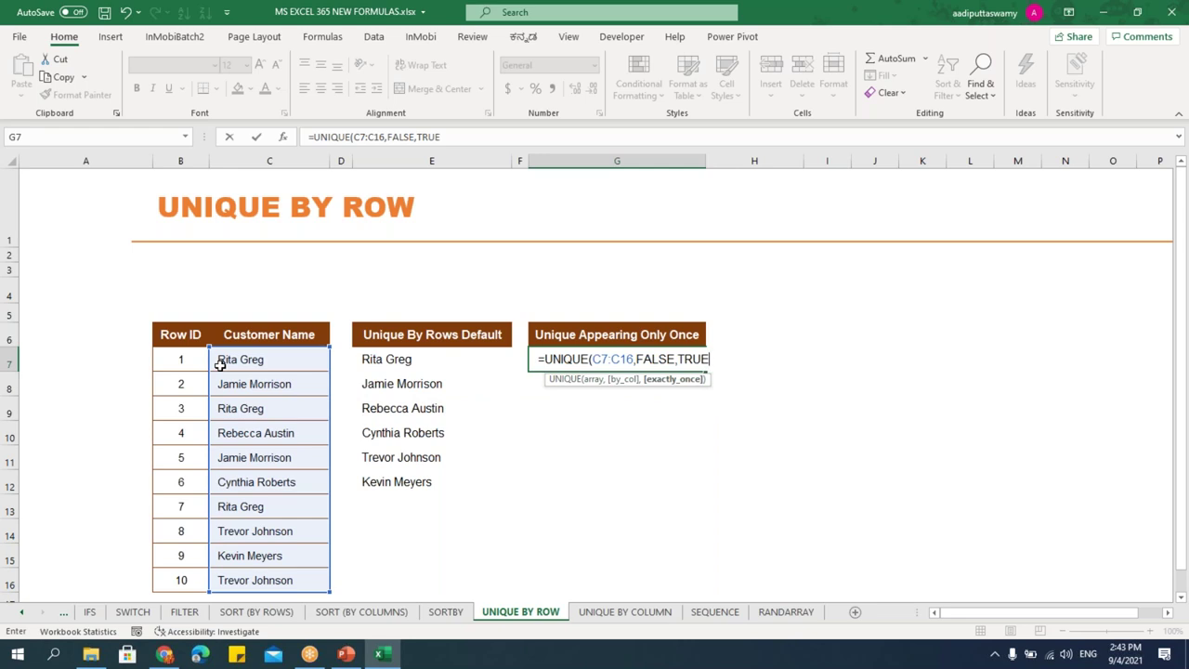
pyautogui.write(')')
pyautogui.press('Return')
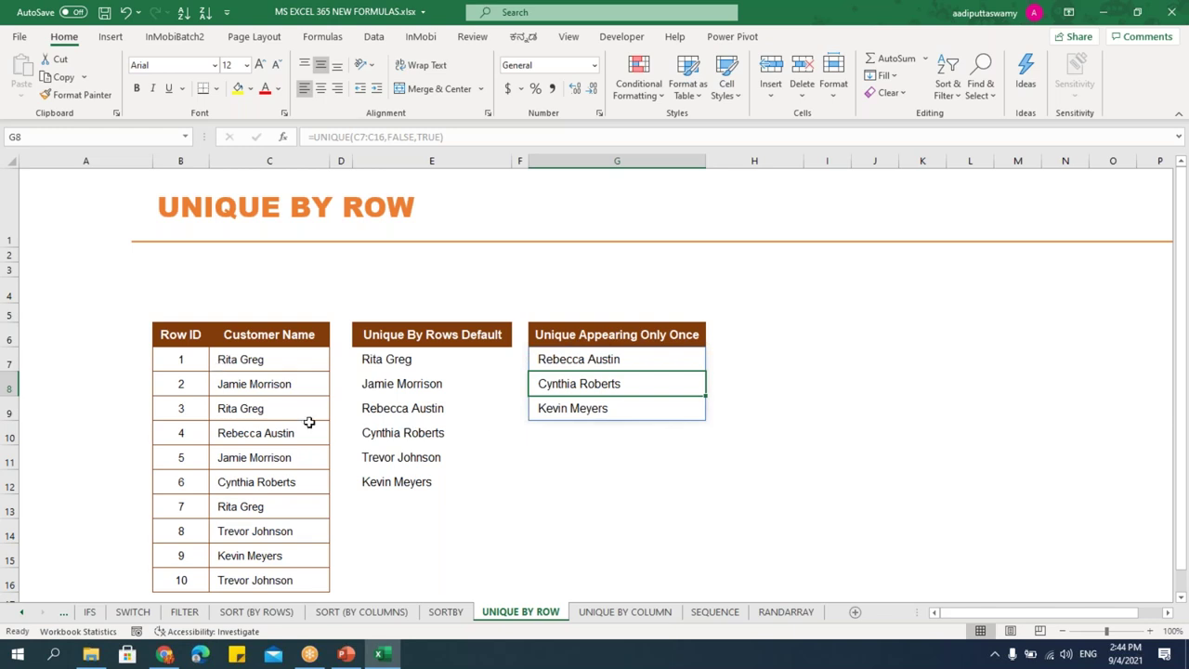
# On the UNIQUE BY COLUMN sheet, start a UNIQUE formula in E11 with the customer names C8:L8 as its array.
pyautogui.click(625, 613)
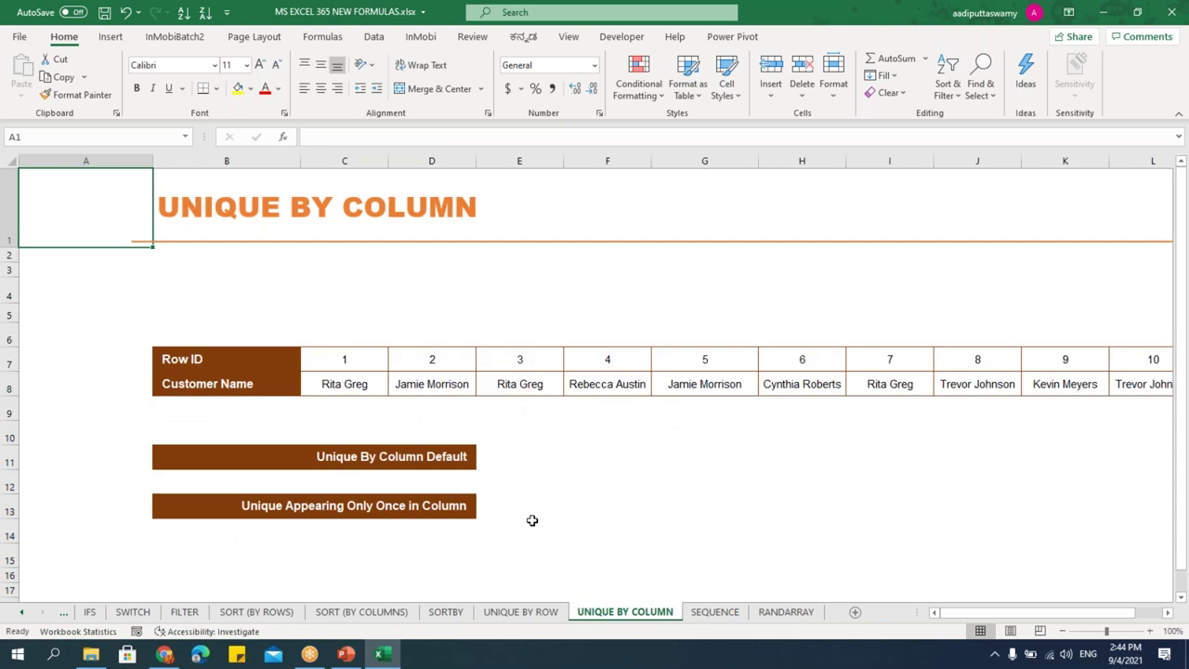
pyautogui.click(516, 460)
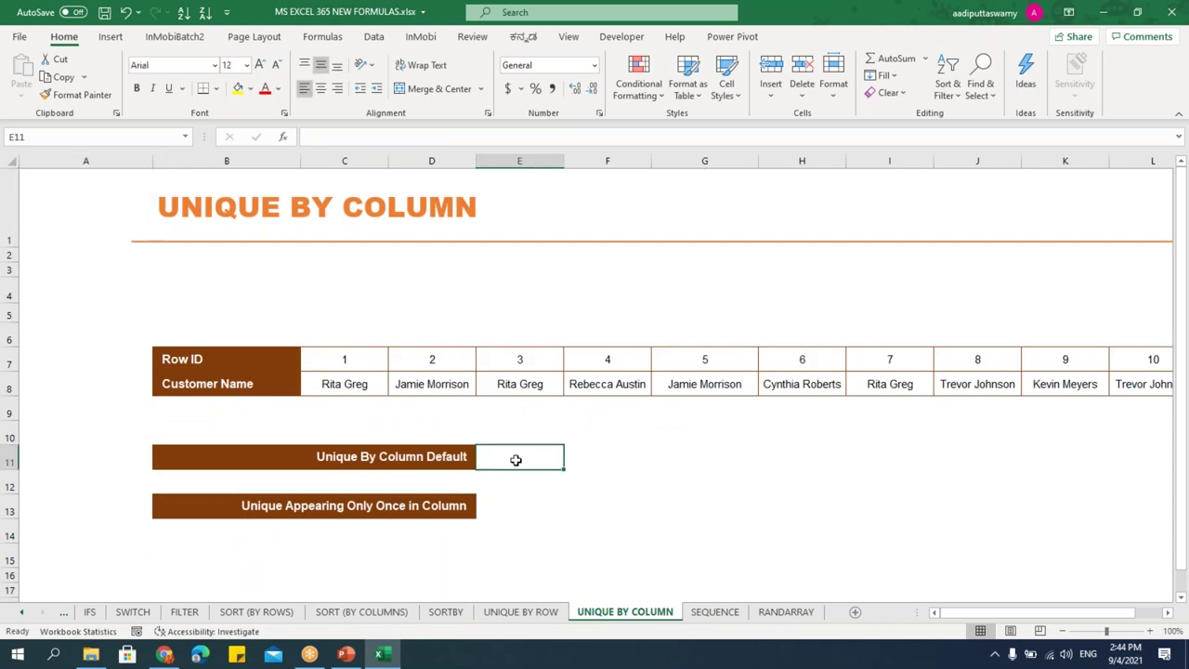
pyautogui.write('=uni')
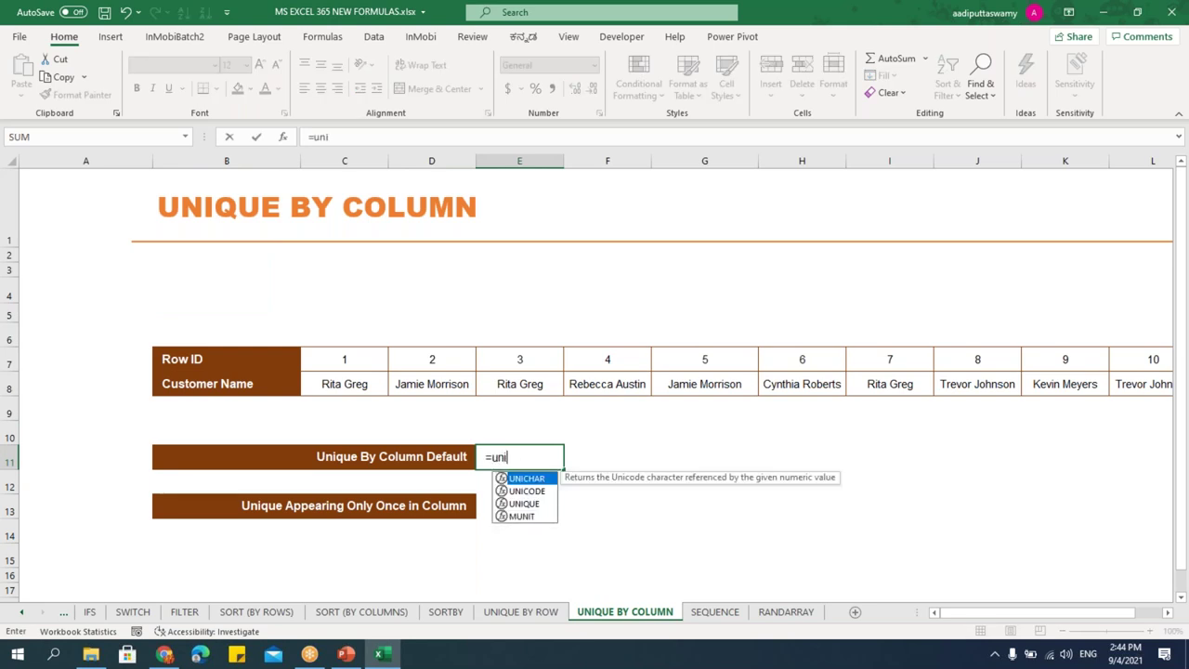
pyautogui.press('Down')
pyautogui.press('Down')
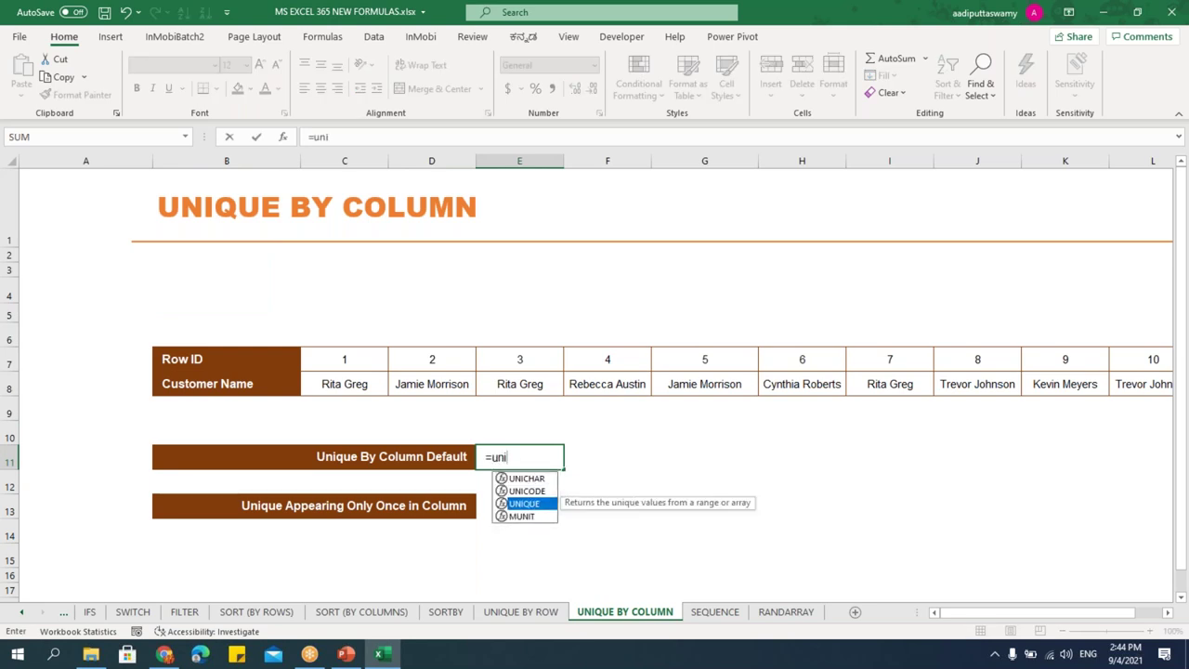
pyautogui.press('Tab')
pyautogui.click(345, 384)
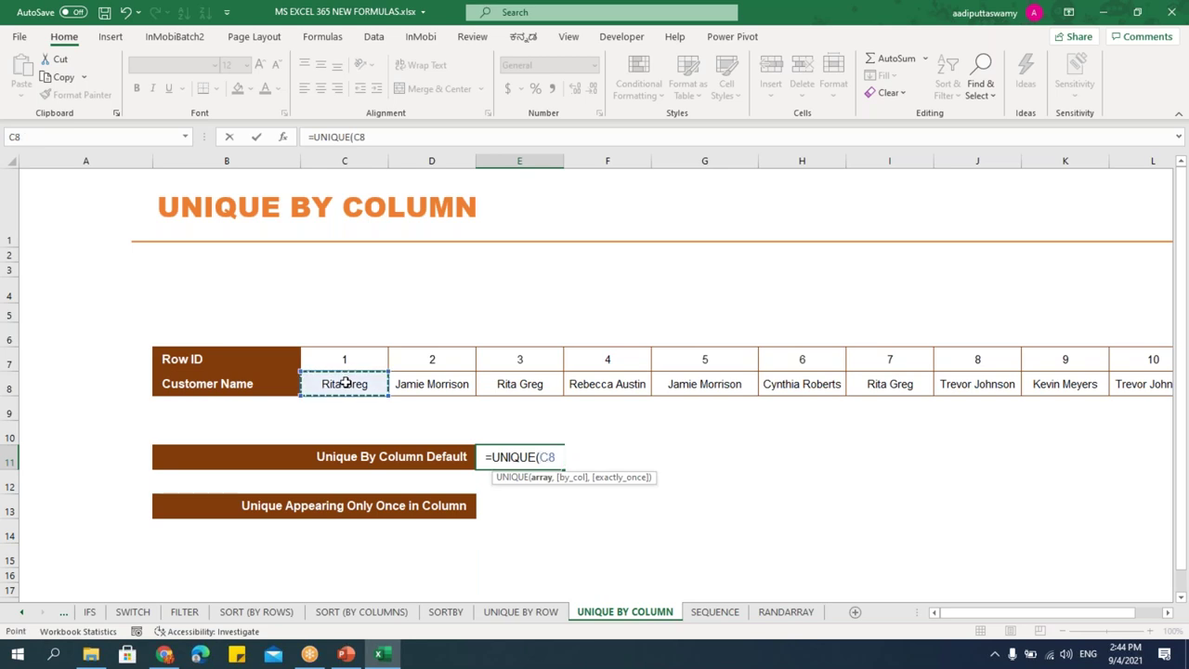
pyautogui.hotkey('ctrl', 'shift', 'Right')
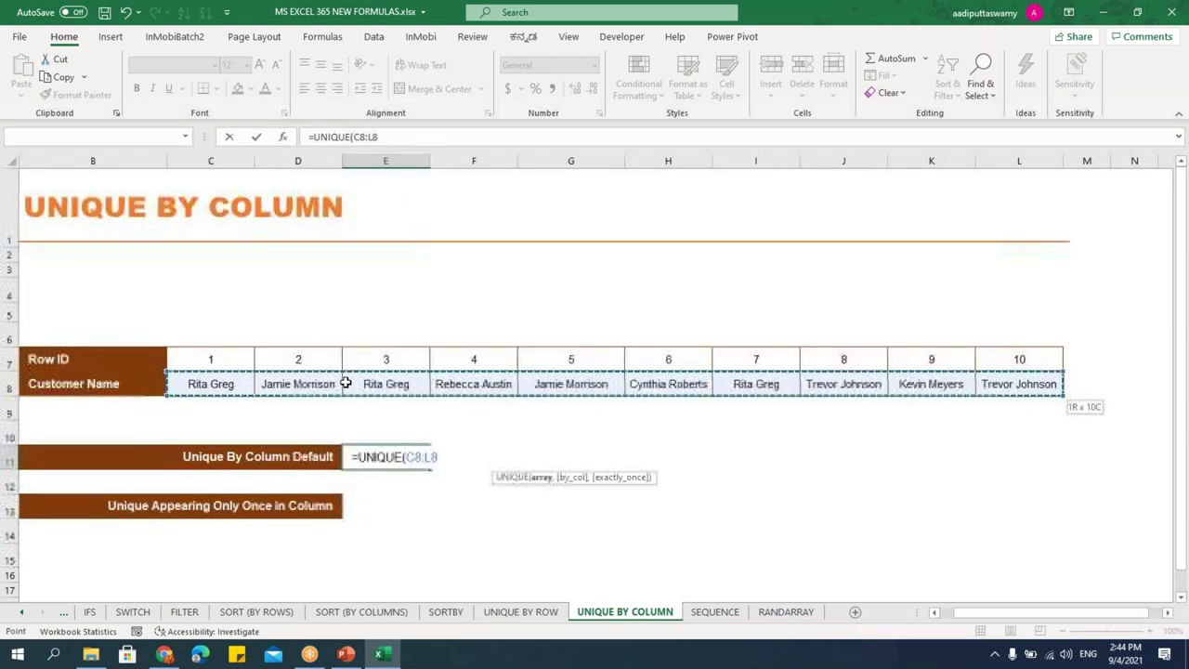
pyautogui.write(',')
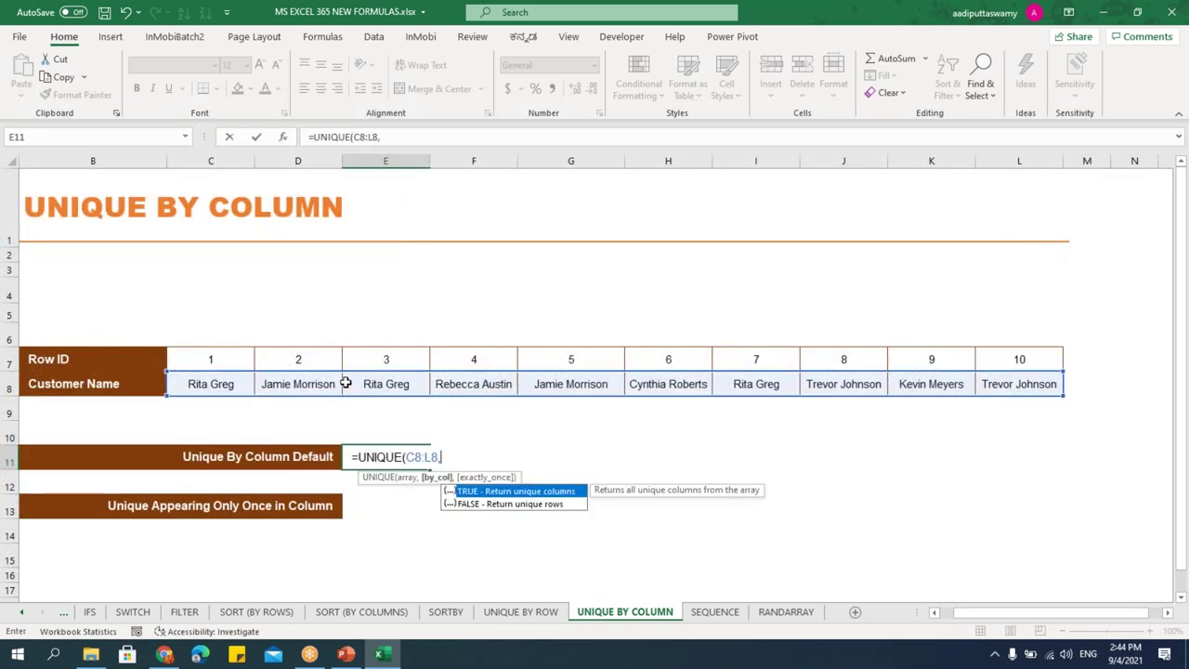
# Set the by_col argument of the E11 UNIQUE formula to TRUE to return unique columns.
pyautogui.press('Down')
pyautogui.press('Up')
pyautogui.press('capslock')
pyautogui.press('BackSpace')
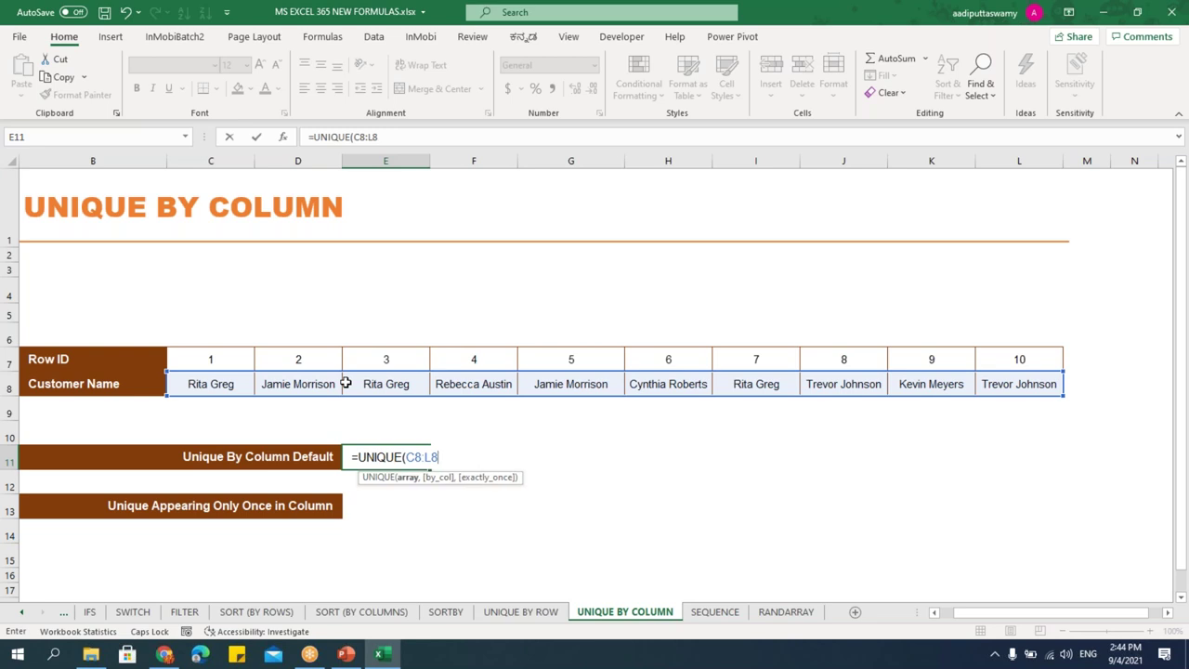
pyautogui.write(',')
pyautogui.press('Down')
pyautogui.press('Up')
pyautogui.press('Tab')
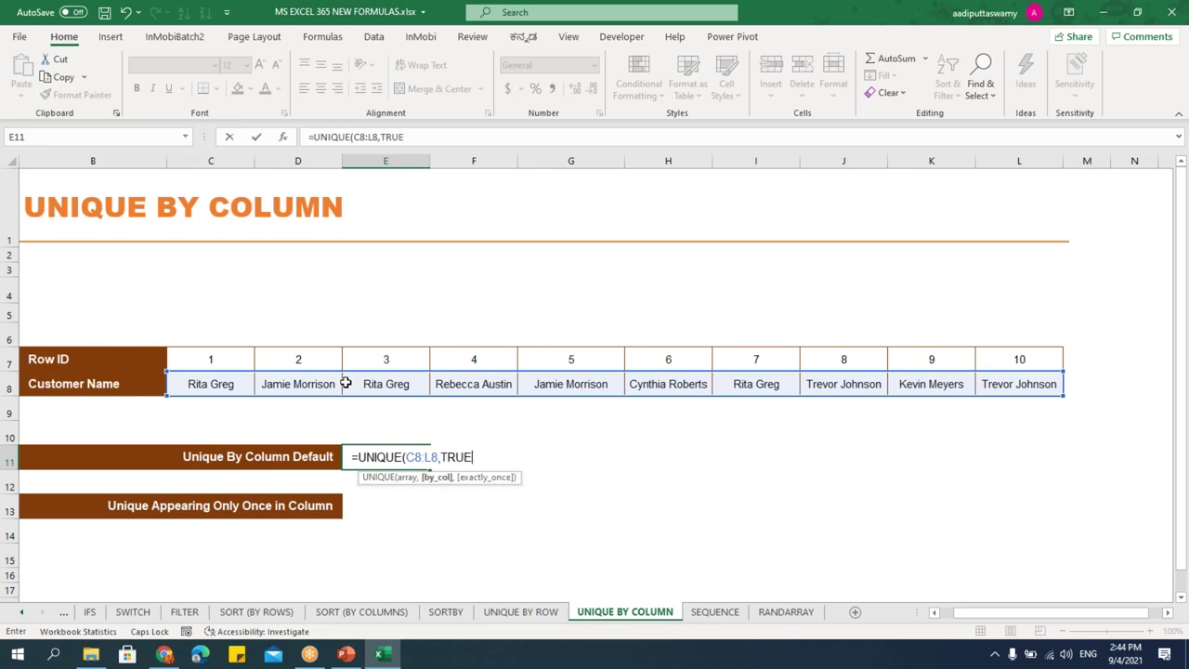
# Finish the E11 UNIQUE formula with exactly_once FALSE to return every distinct item.
pyautogui.write(',')
pyautogui.press('Down')
pyautogui.press('Up')
pyautogui.press('Down')
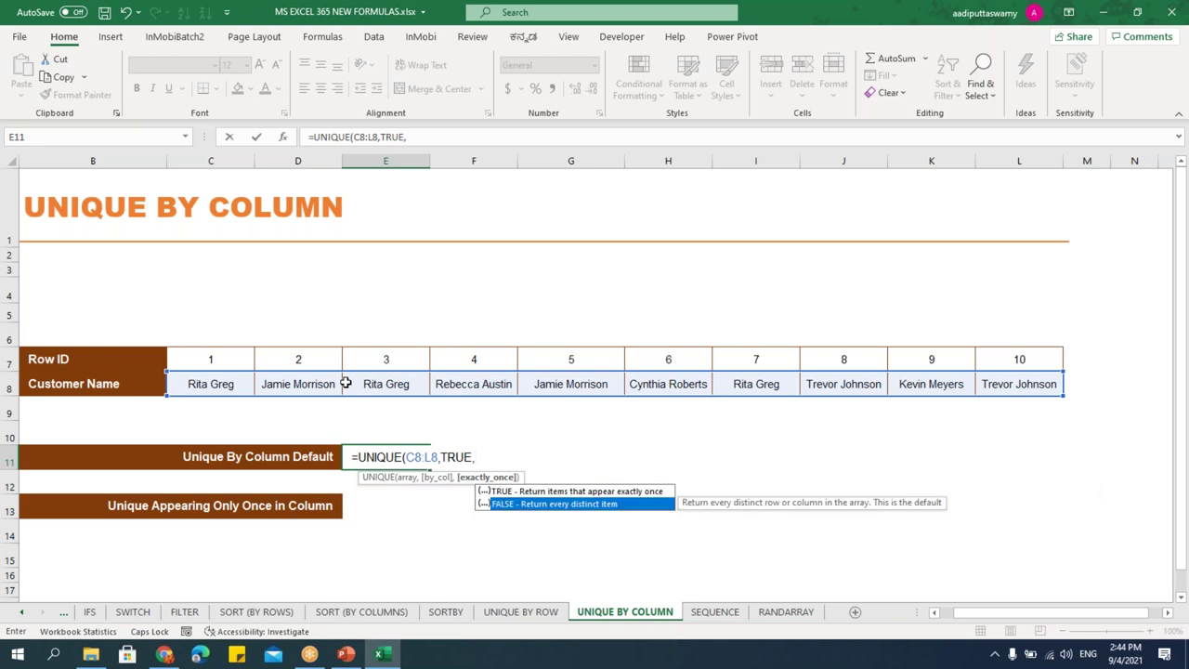
pyautogui.press('Tab')
pyautogui.write(')')
pyautogui.press('Return')
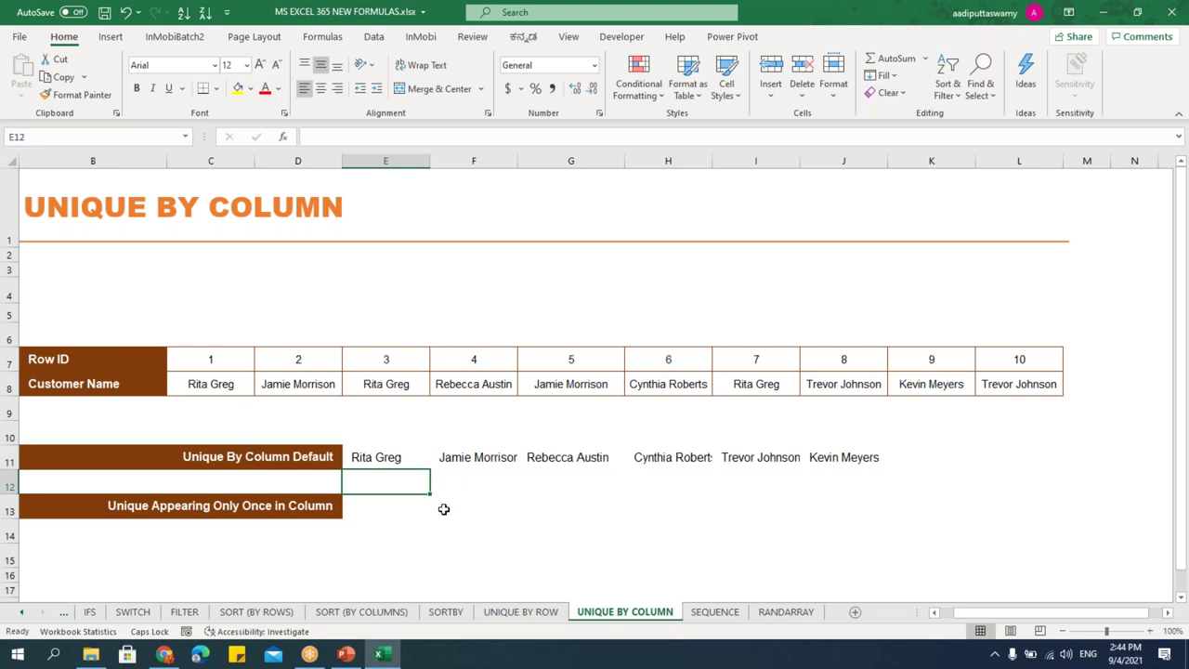
# Copy the UNIQUE formula text from E11 into E13, beside Unique Appearing Only Once in Column.
pyautogui.click(363, 458)
pyautogui.press('F2')
pyautogui.hotkey('shift', 'Home')
pyautogui.hotkey('ctrl', 'c')
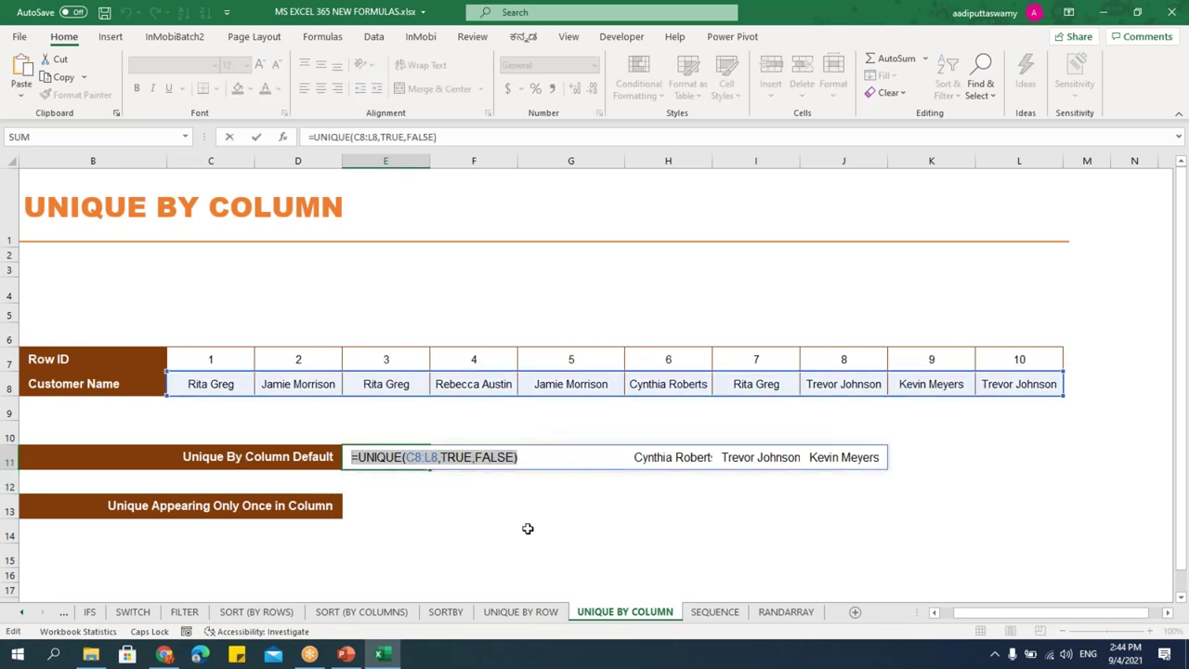
pyautogui.press('Escape')
pyautogui.doubleClick(393, 505)
pyautogui.hotkey('ctrl', 'v')
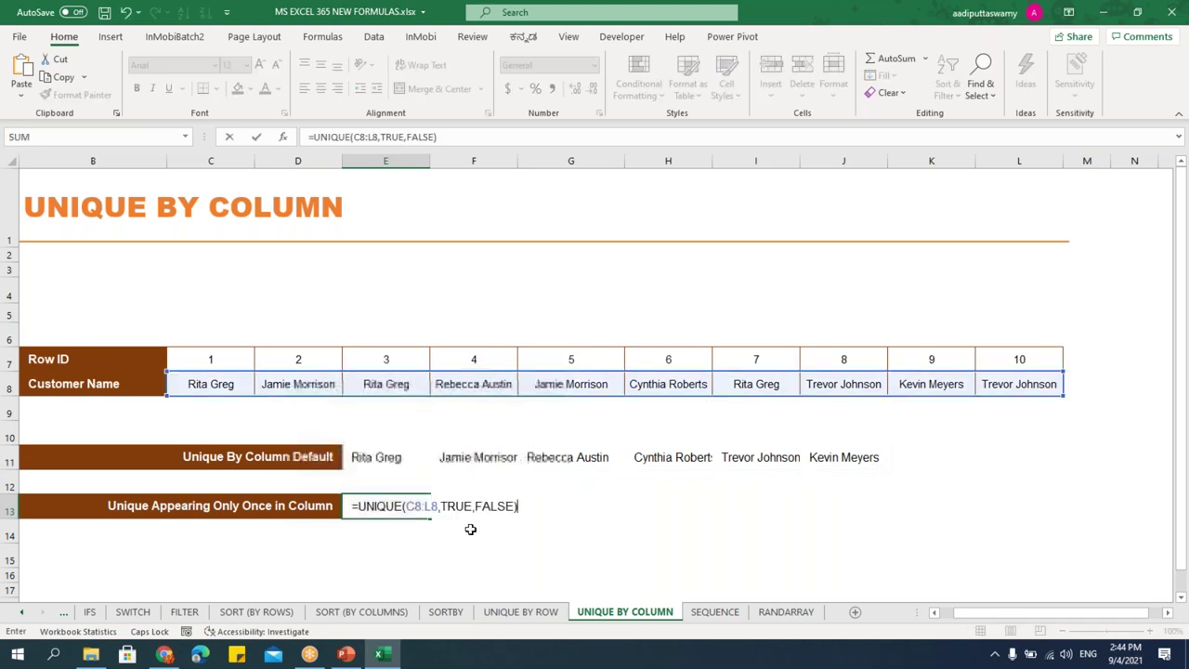
# Change the exactly_once argument of the E13 formula to TRUE, making it =UNIQUE(C8:L8,TRUE,TRUE).
pyautogui.moveTo(476, 507); pyautogui.dragTo(773, 507)
pyautogui.press('BackSpace')
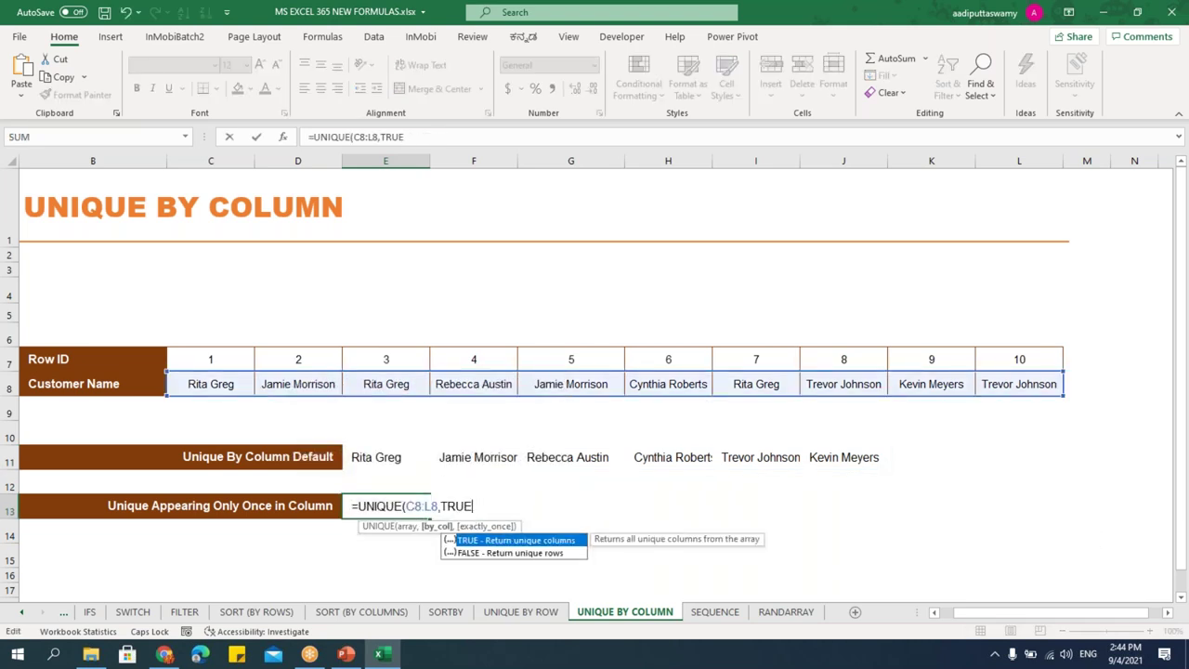
pyautogui.write(',')
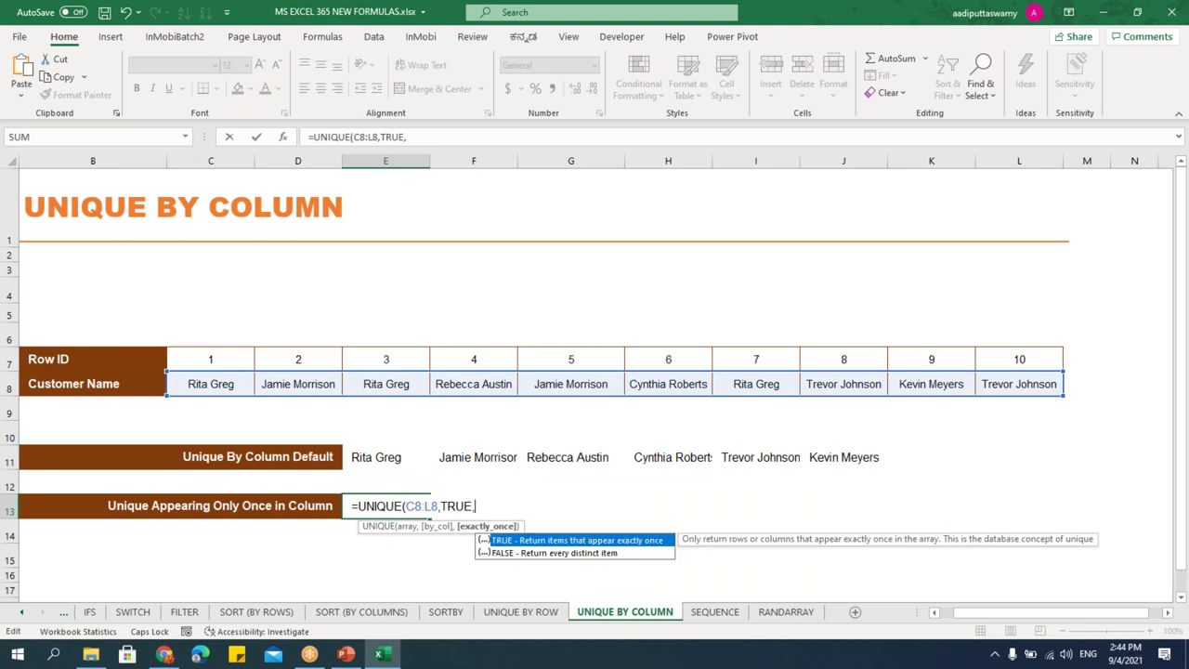
pyautogui.press('Tab')
pyautogui.write(')')
pyautogui.press('Return')
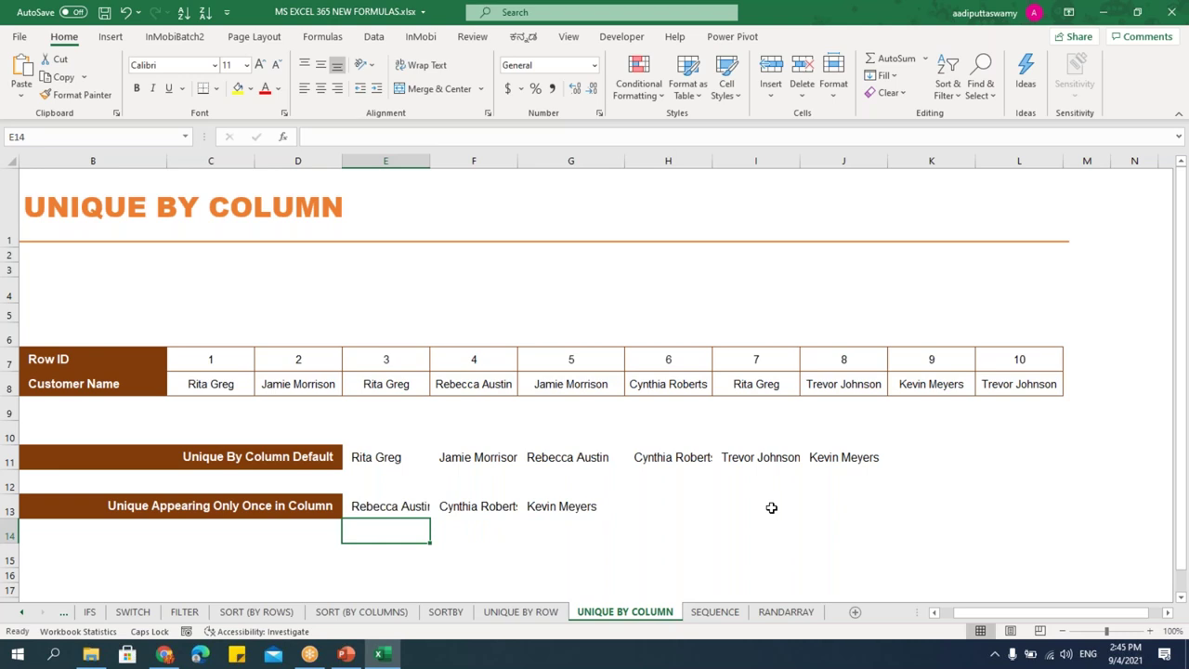
# On the SEQUENCE sheet, enter =SEQUENCE(10,1) in B6 to generate 10 rows in one column.
pyautogui.click(715, 611)
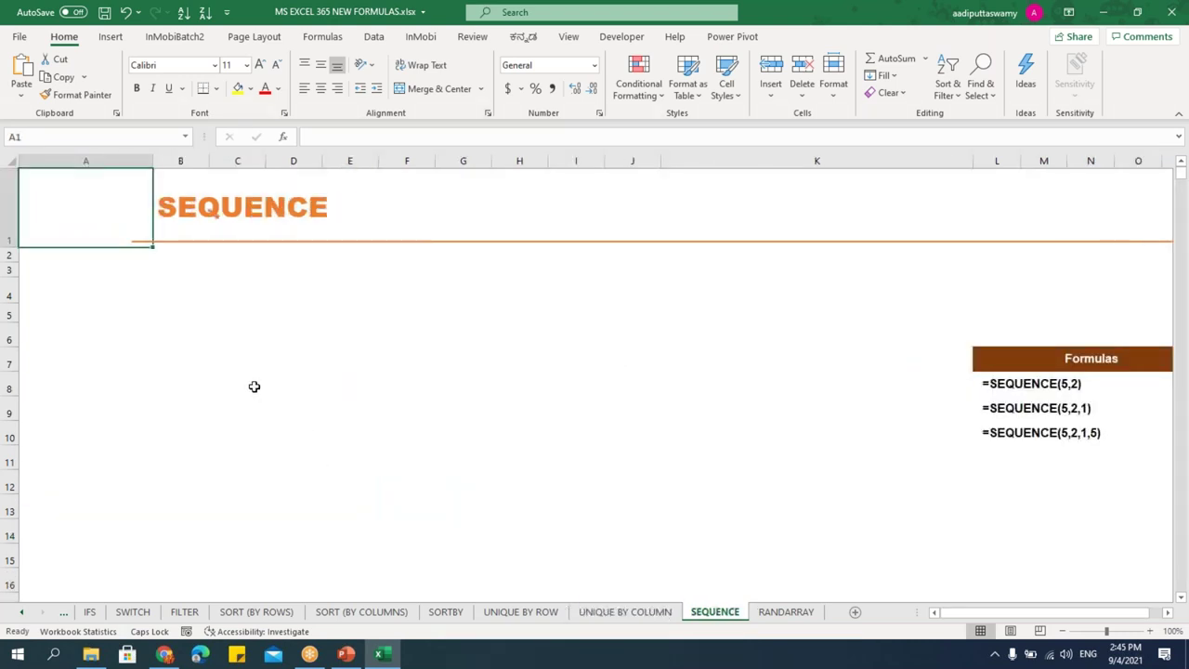
pyautogui.click(194, 327)
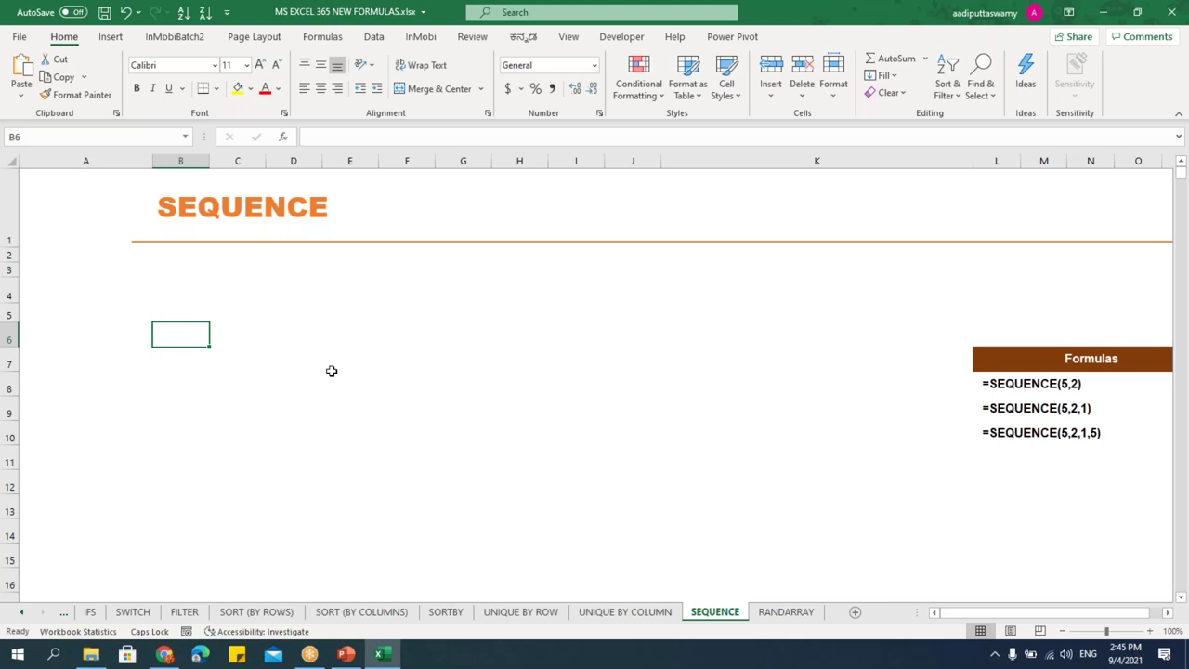
pyautogui.write('=SE')
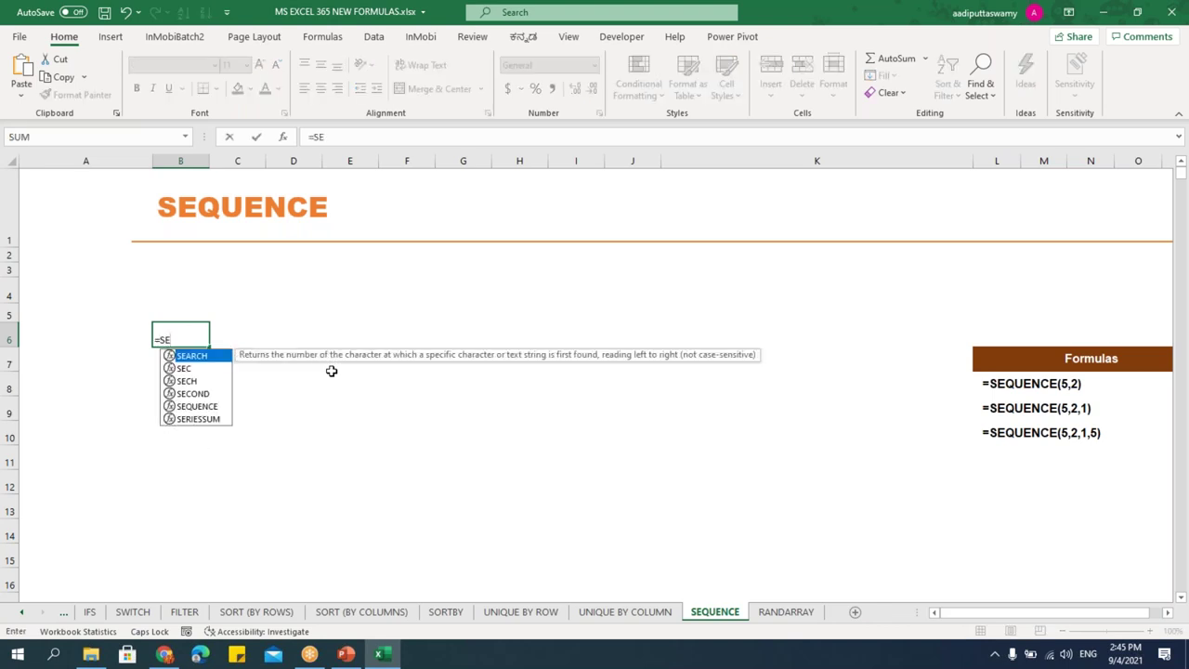
pyautogui.press('Down')
pyautogui.press('Down')
pyautogui.press('Down')
pyautogui.press('Down')
pyautogui.press('Tab')
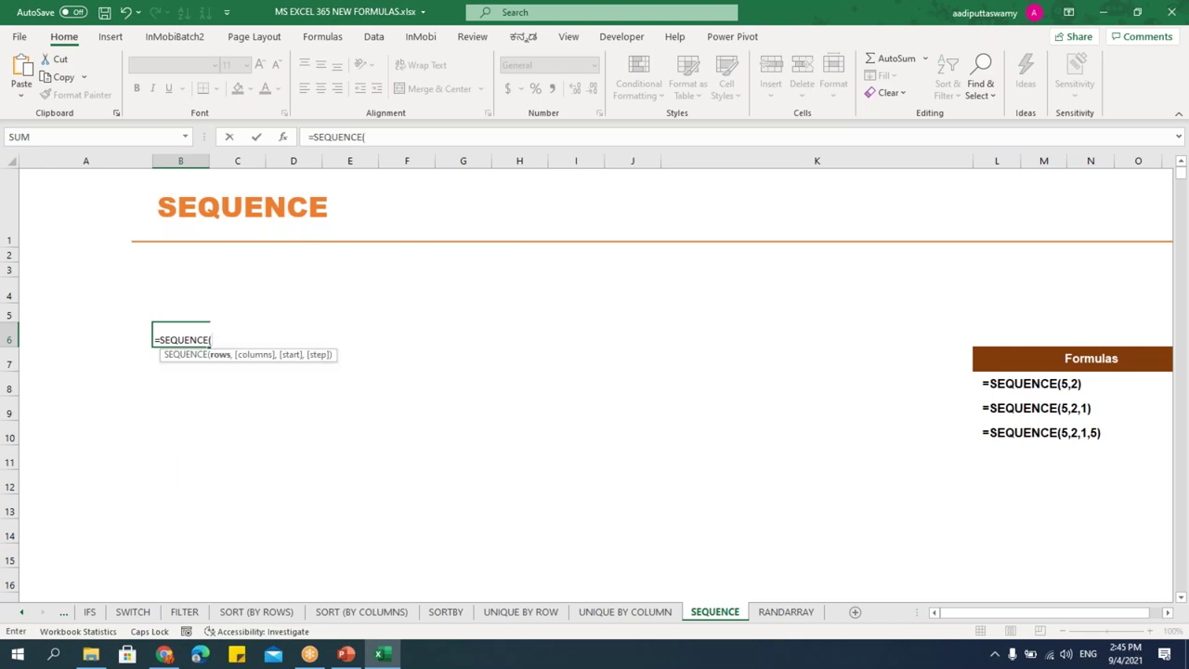
pyautogui.write('10,')
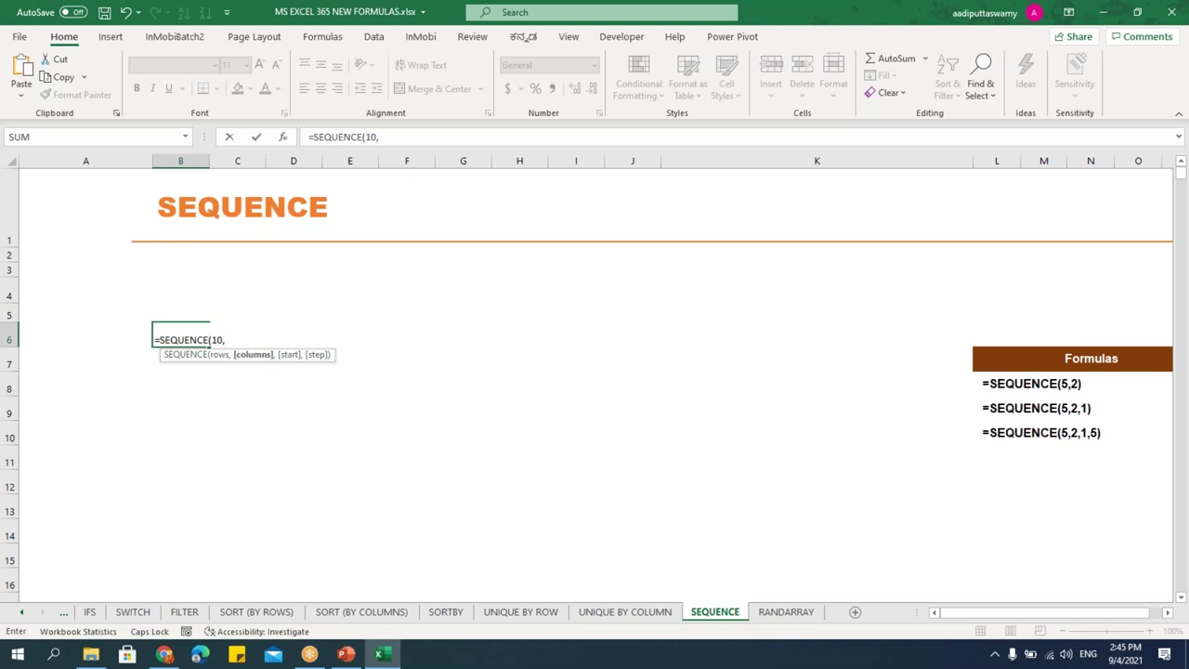
pyautogui.write('1)')
pyautogui.press('Return')
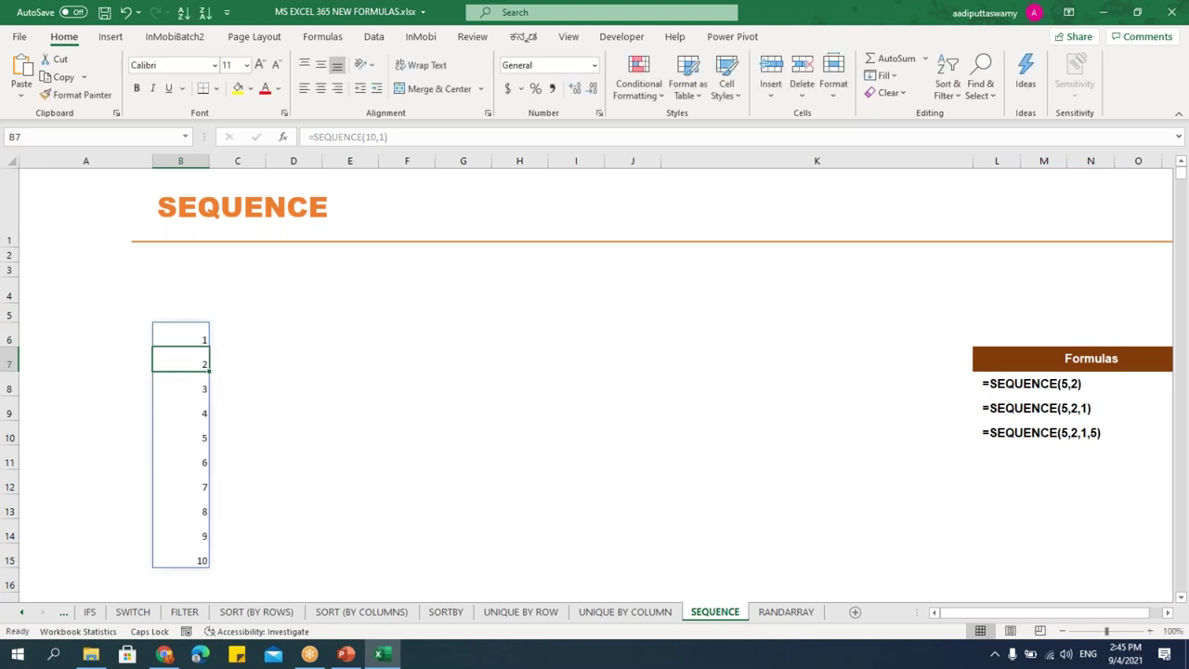
# Add a start value of 101 to the B6 SEQUENCE formula, making it =SEQUENCE(10,1,101).
pyautogui.scroll(2, 815, 592)
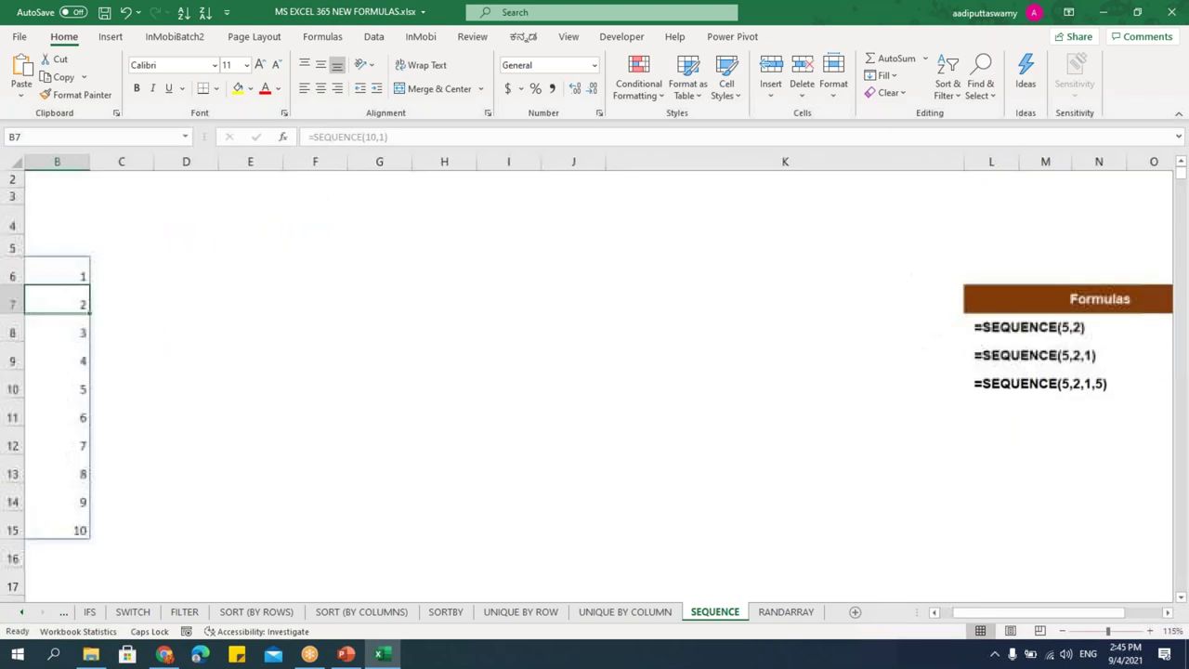
pyautogui.moveTo(992, 625); pyautogui.dragTo(980, 626)
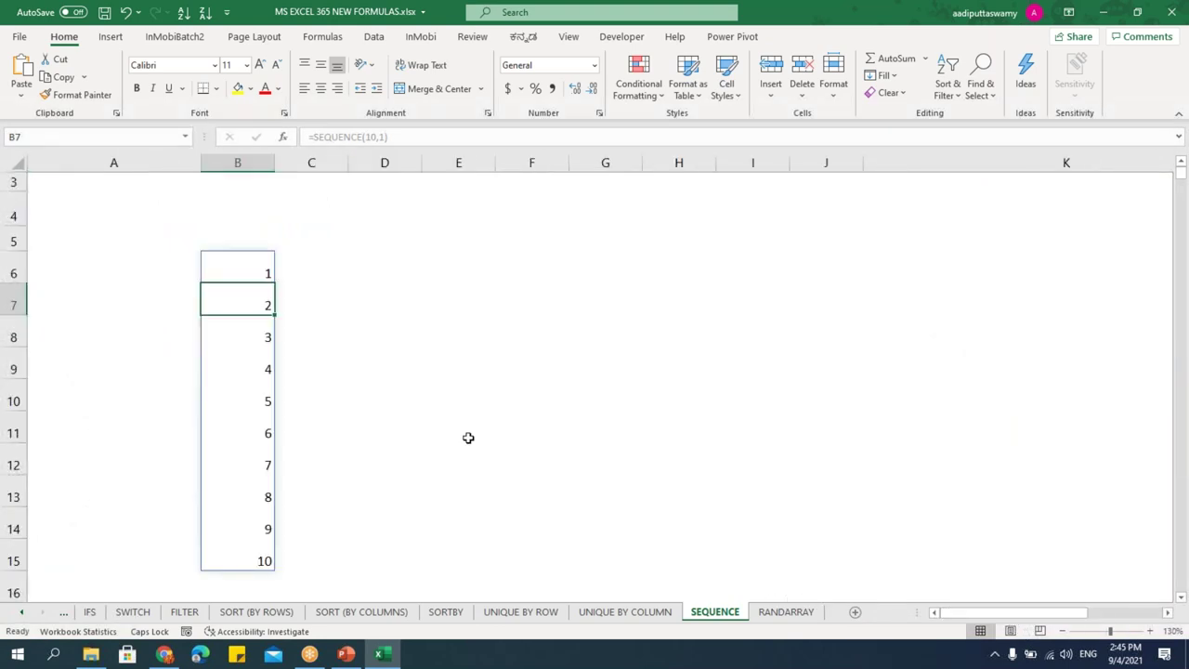
pyautogui.doubleClick(257, 262)
pyautogui.click(303, 273)
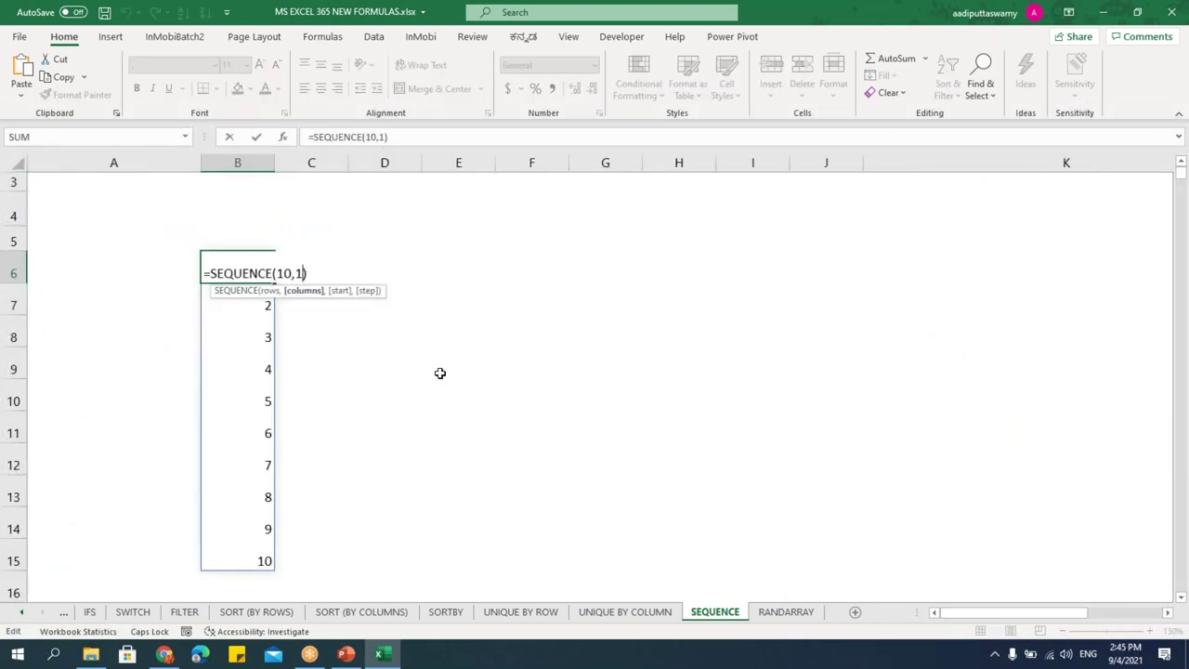
pyautogui.write(',')
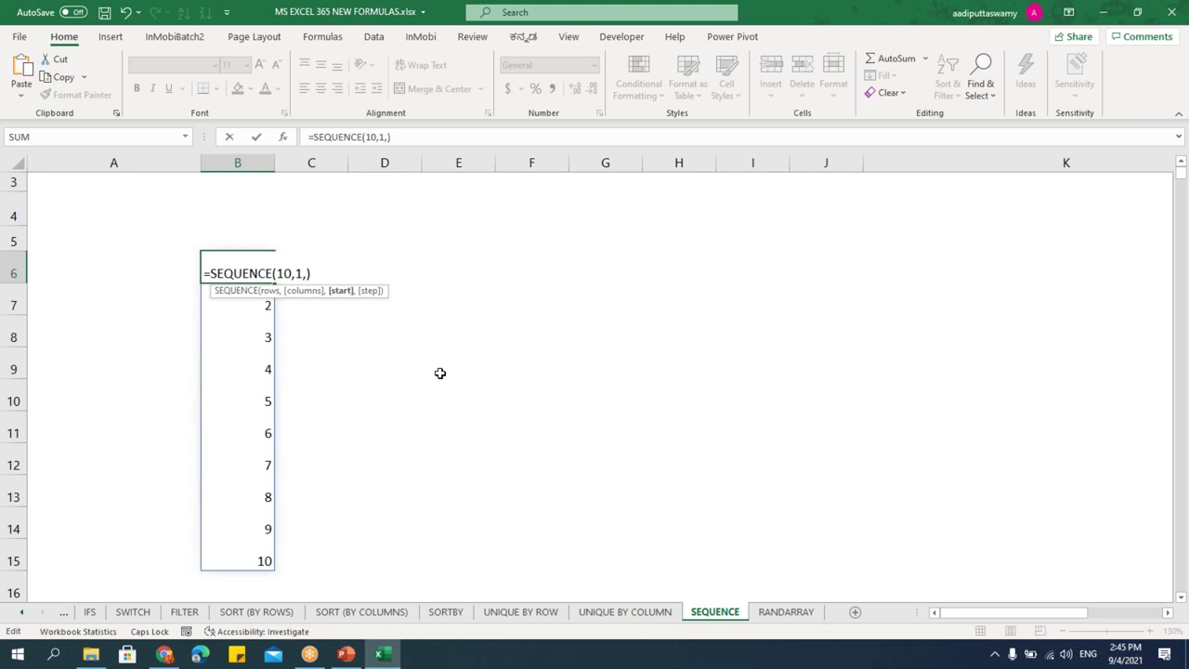
pyautogui.write('101')
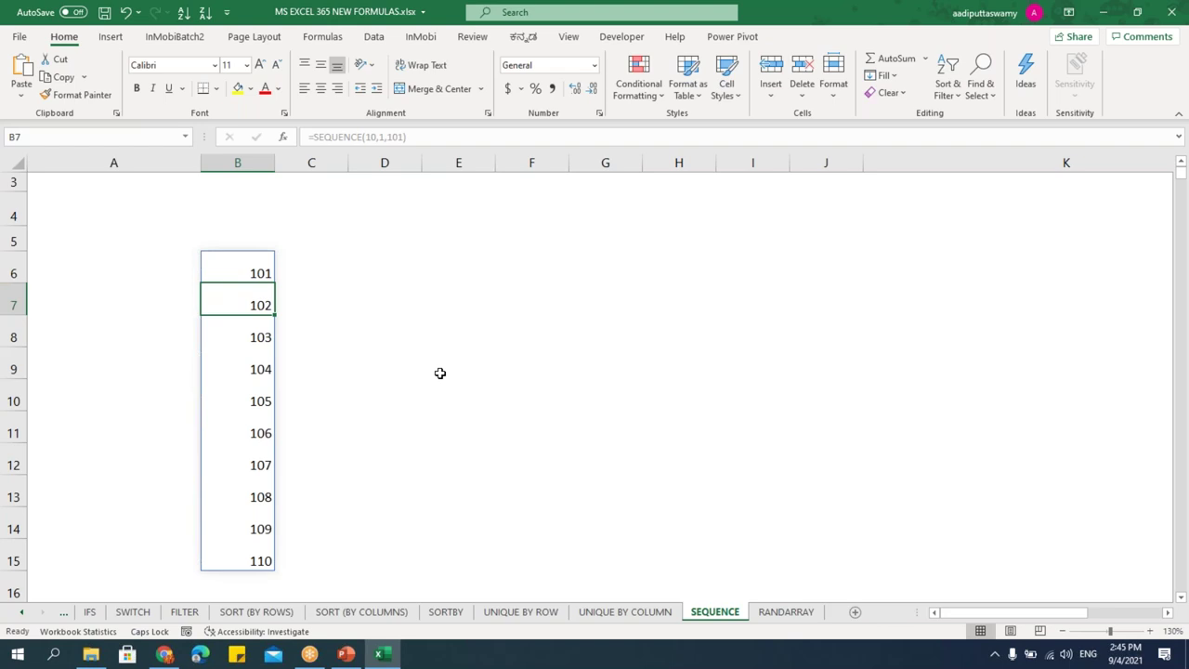
# Add a step value of 2 to the B6 SEQUENCE formula, making it =SEQUENCE(10,1,101,2).
pyautogui.doubleClick(254, 278)
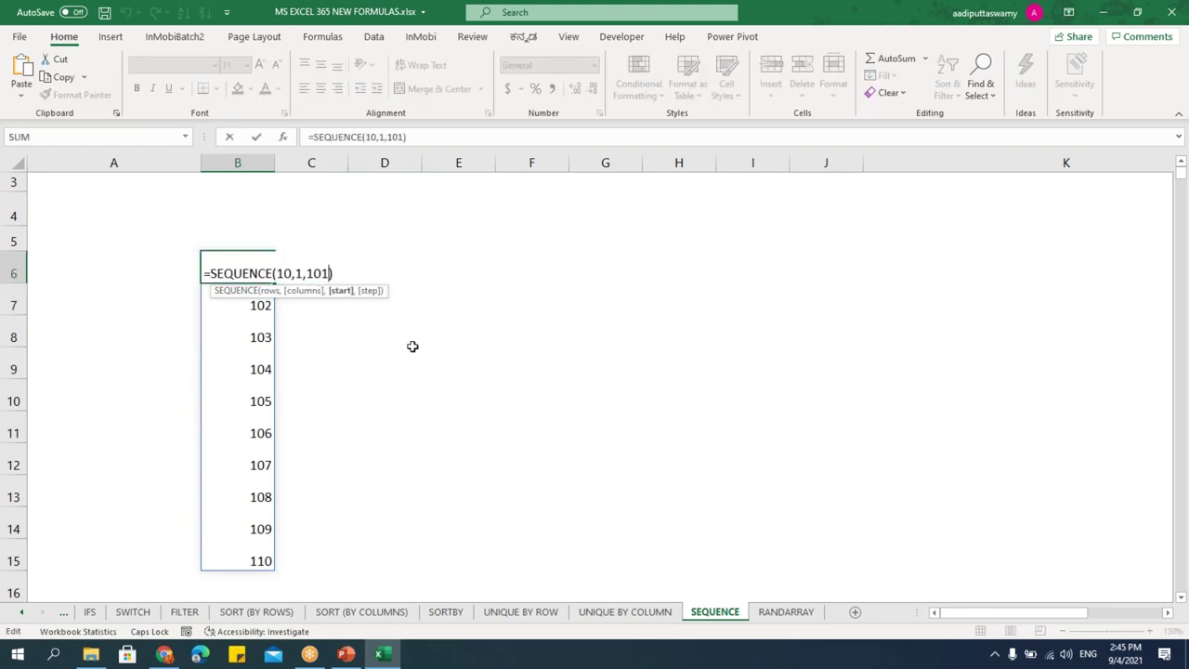
pyautogui.write(',2')
pyautogui.press('Return')
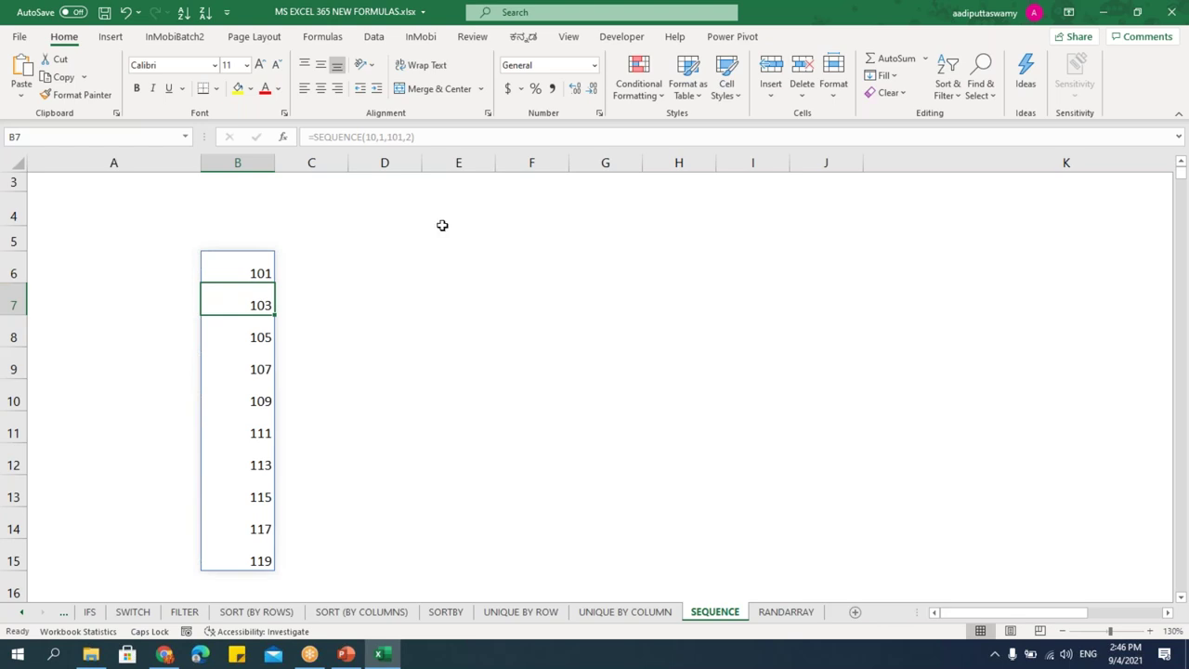
# Set the columns argument of the B6 SEQUENCE formula to 5.
pyautogui.doubleClick(237, 263)
pyautogui.click(303, 276)
pyautogui.press('BackSpace')
pyautogui.write('5')
pyautogui.press('Return')
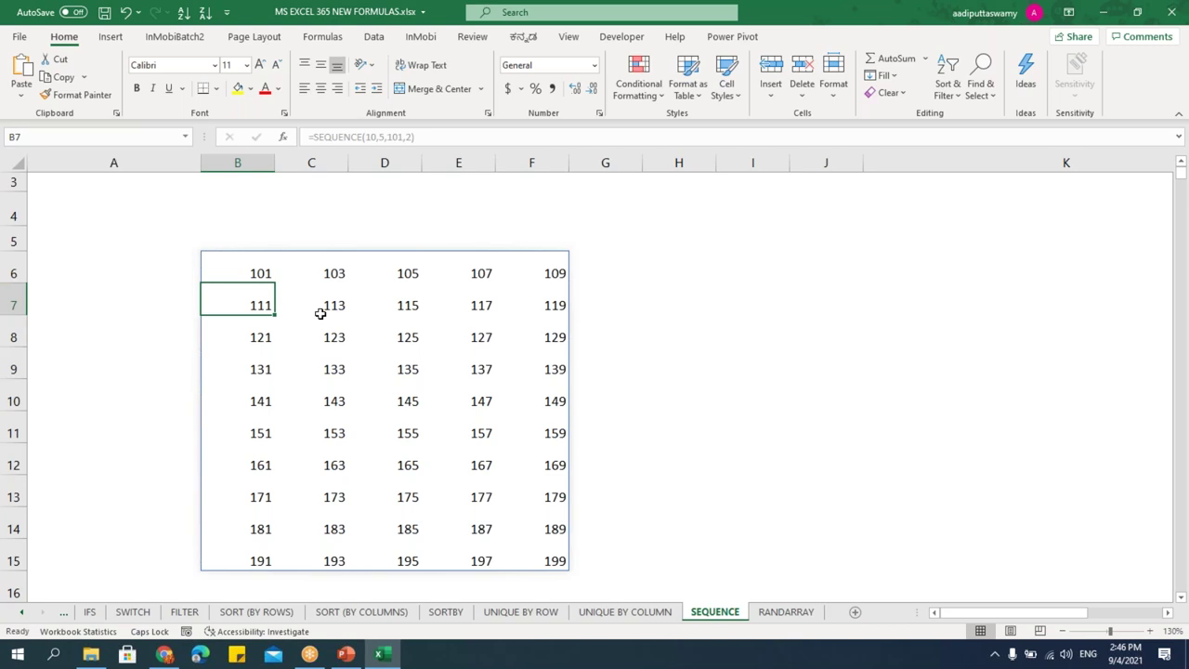
# On the RANDARRAY sheet, enter =RANDARRAY(10,5) in B4 to generate random numbers in 10 rows and 5 columns.
pyautogui.click(787, 612)
pyautogui.click(212, 314)
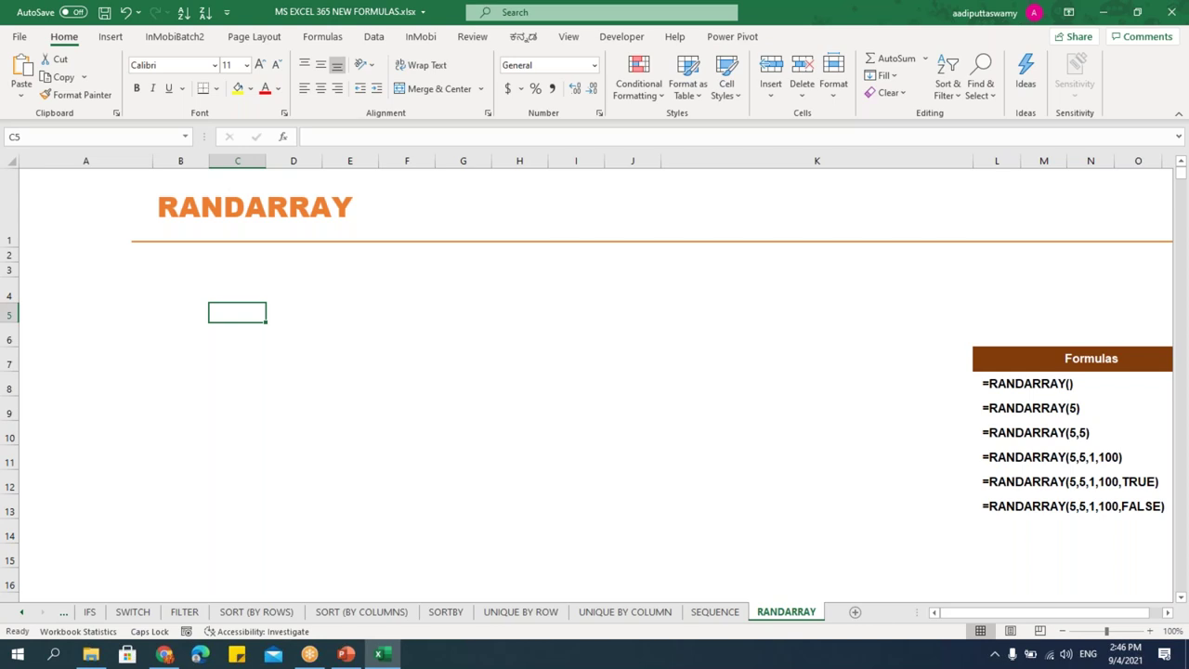
pyautogui.click(177, 303)
pyautogui.write('=R')
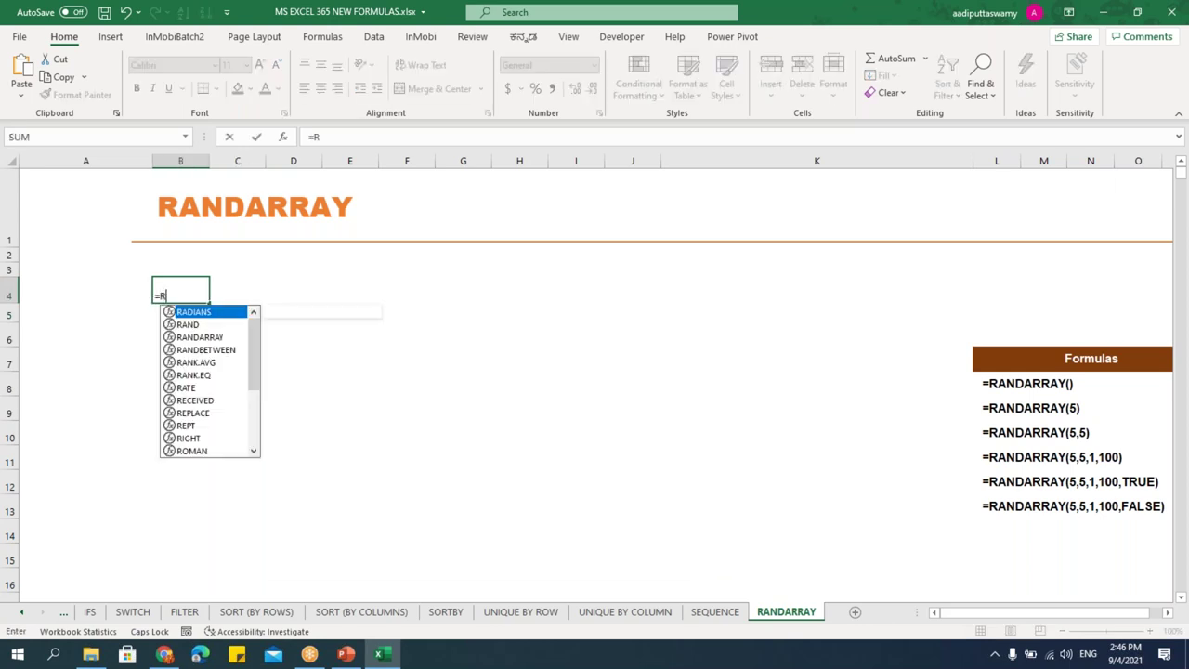
pyautogui.write('AND')
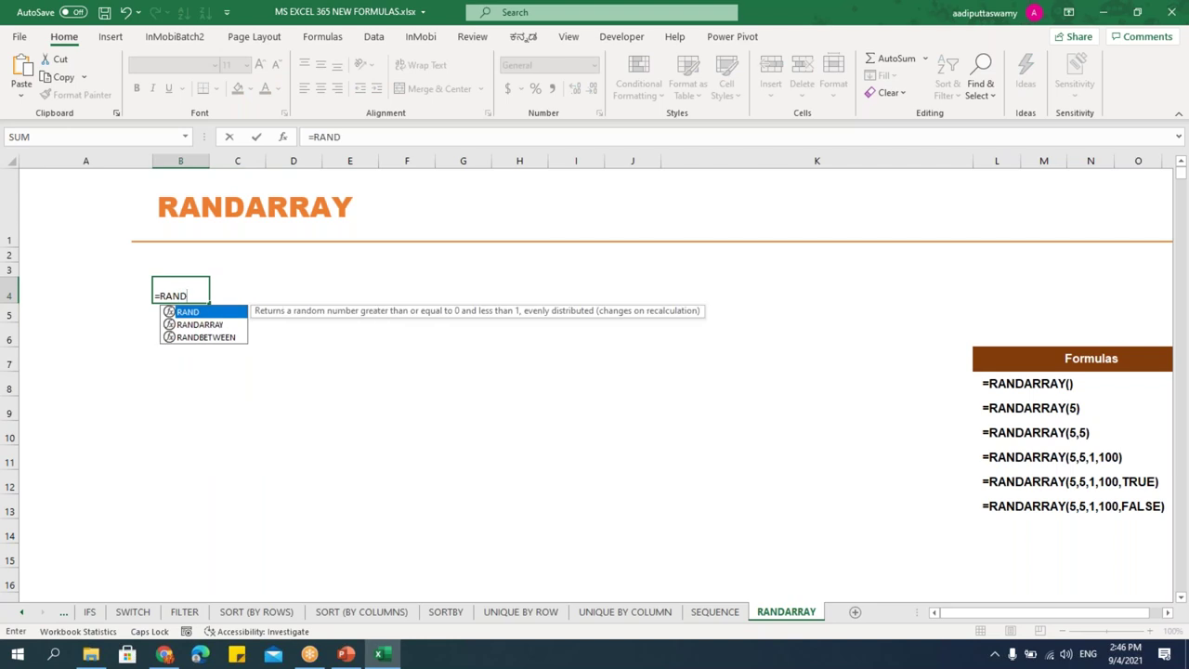
pyautogui.press('Down')
pyautogui.press('Tab')
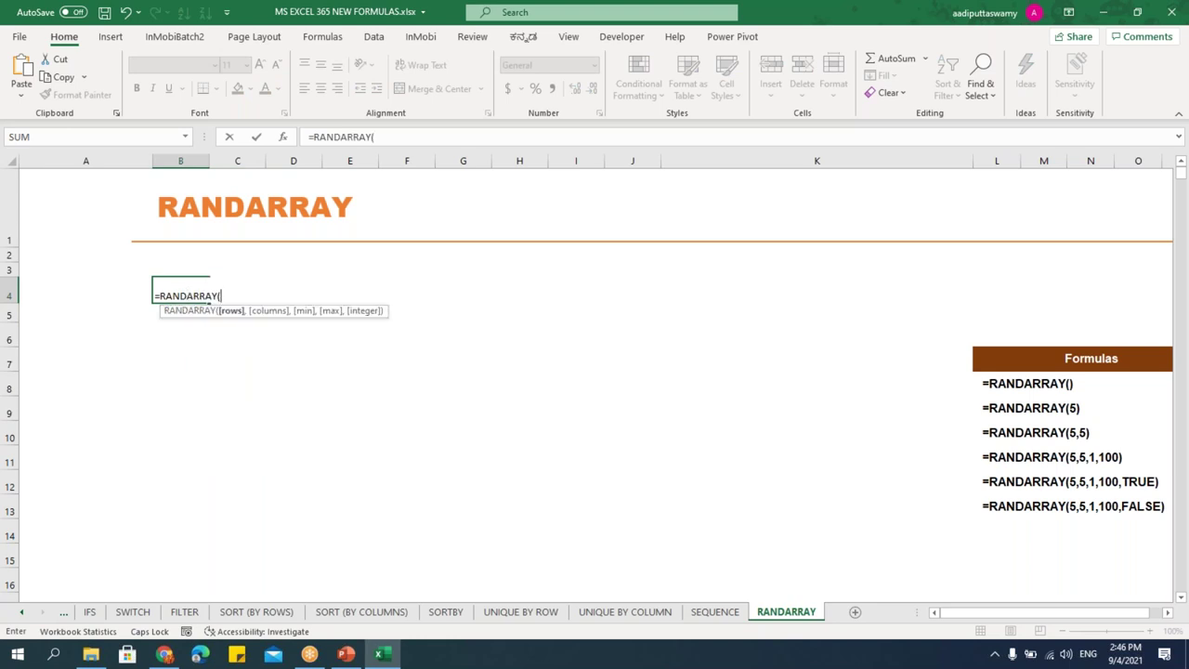
pyautogui.write('10,5')
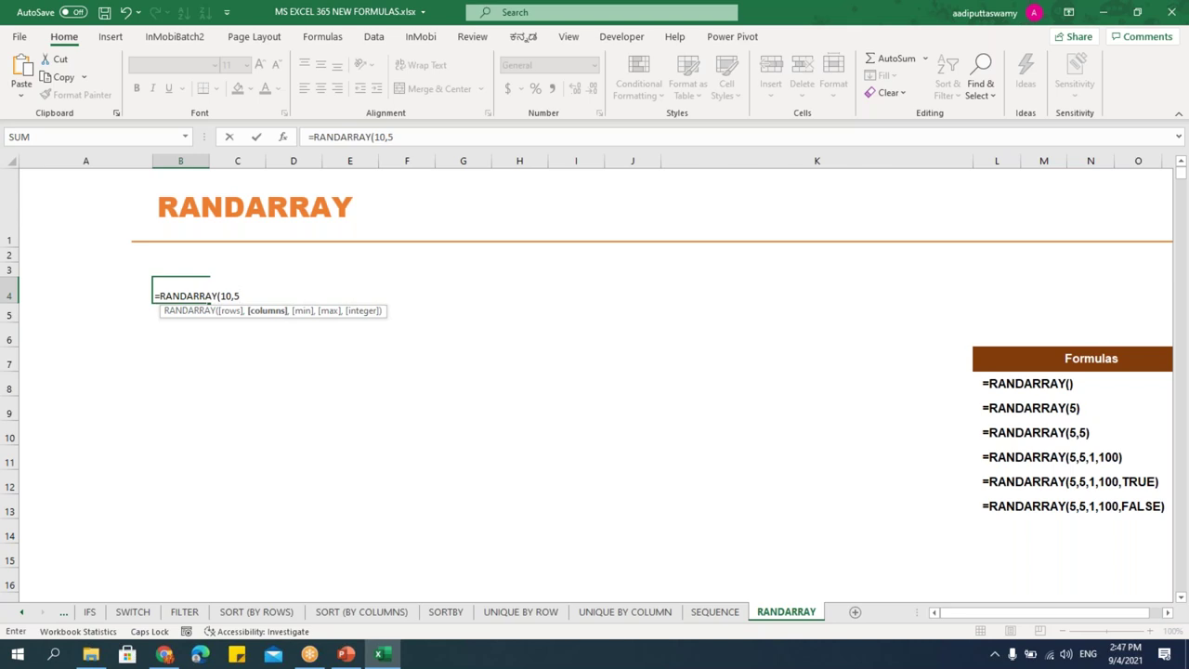
pyautogui.press('Return')
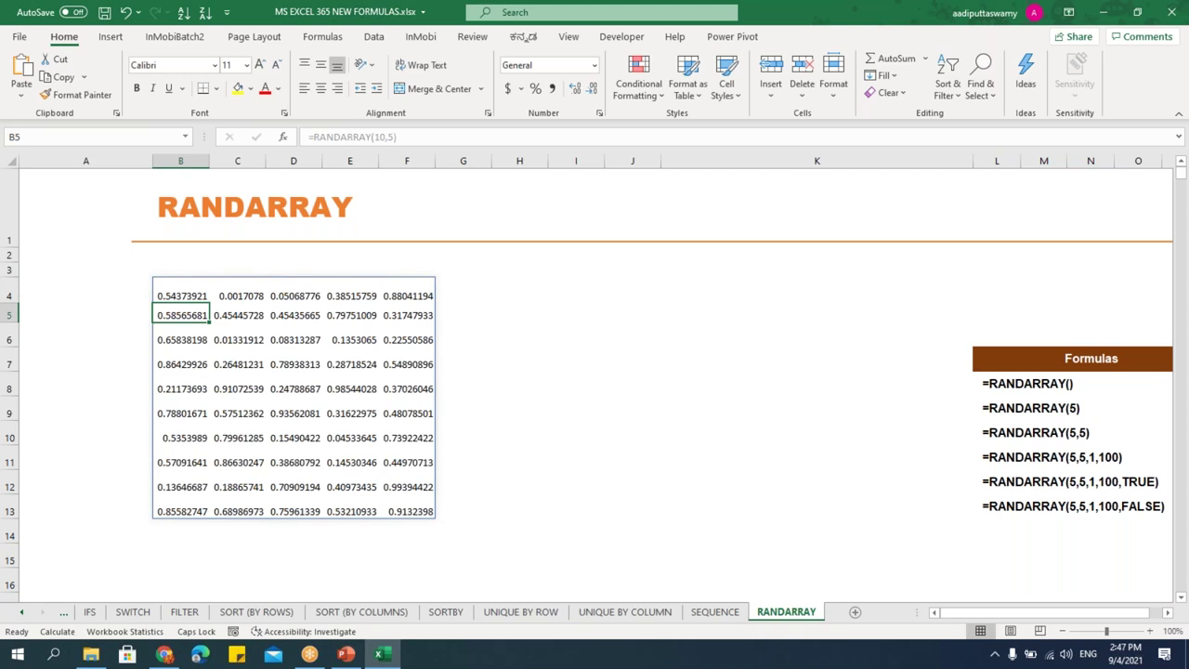
# Add a minimum of 1 and a maximum of 100 to the B4 formula, making it =RANDARRAY(10,5,1,100).
pyautogui.doubleClick(181, 295)
pyautogui.click(239, 295)
pyautogui.write(',')
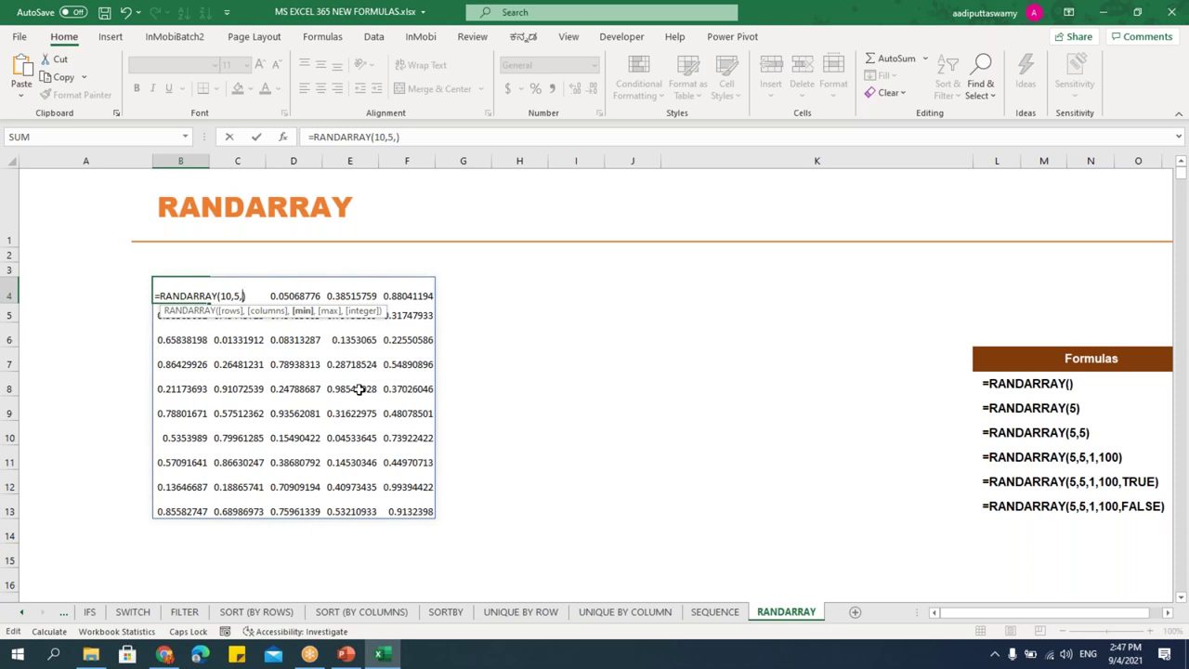
pyautogui.write('1,100')
pyautogui.press('Return')
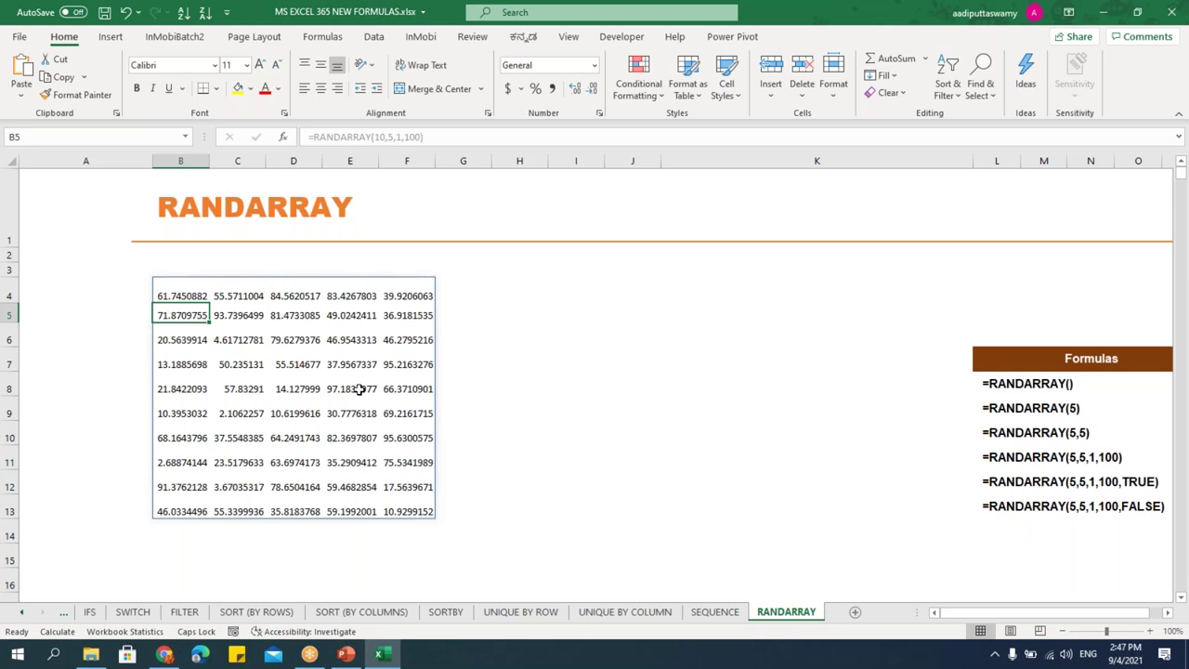
# Set the integer argument of the B4 formula to TRUE, making it =RANDARRAY(10,5,1,100,TRUE).
pyautogui.doubleClick(192, 290)
pyautogui.click(267, 295)
pyautogui.write(',')
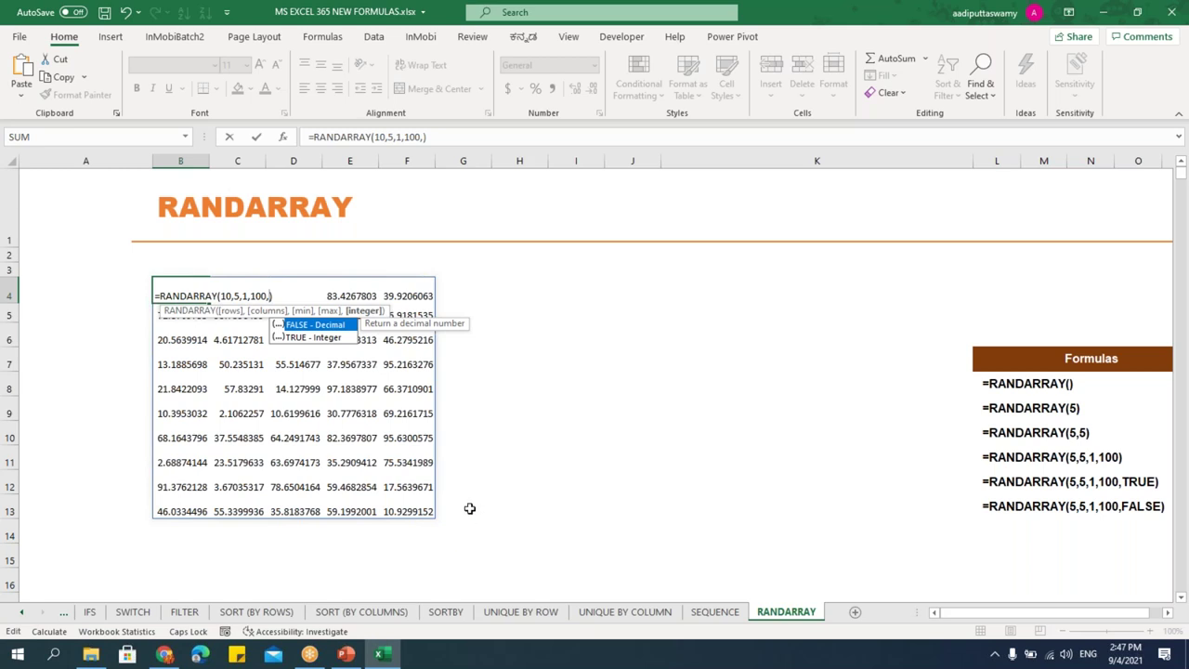
pyautogui.press('Down')
pyautogui.press('Tab')
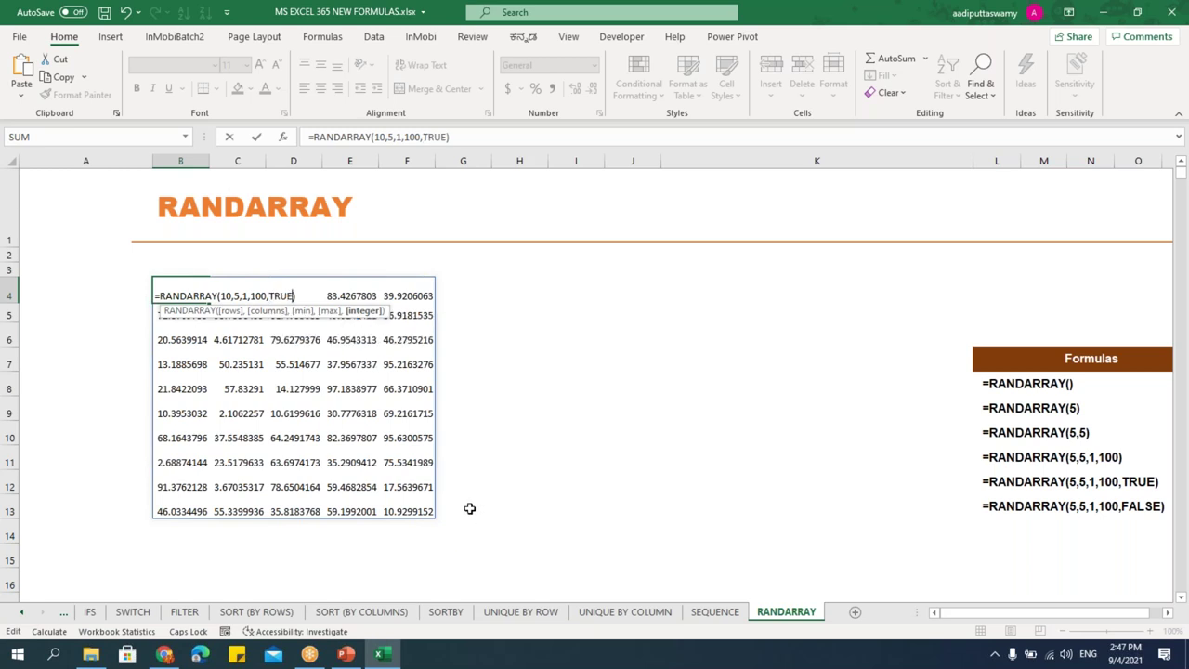
pyautogui.write(')')
pyautogui.press('Return')
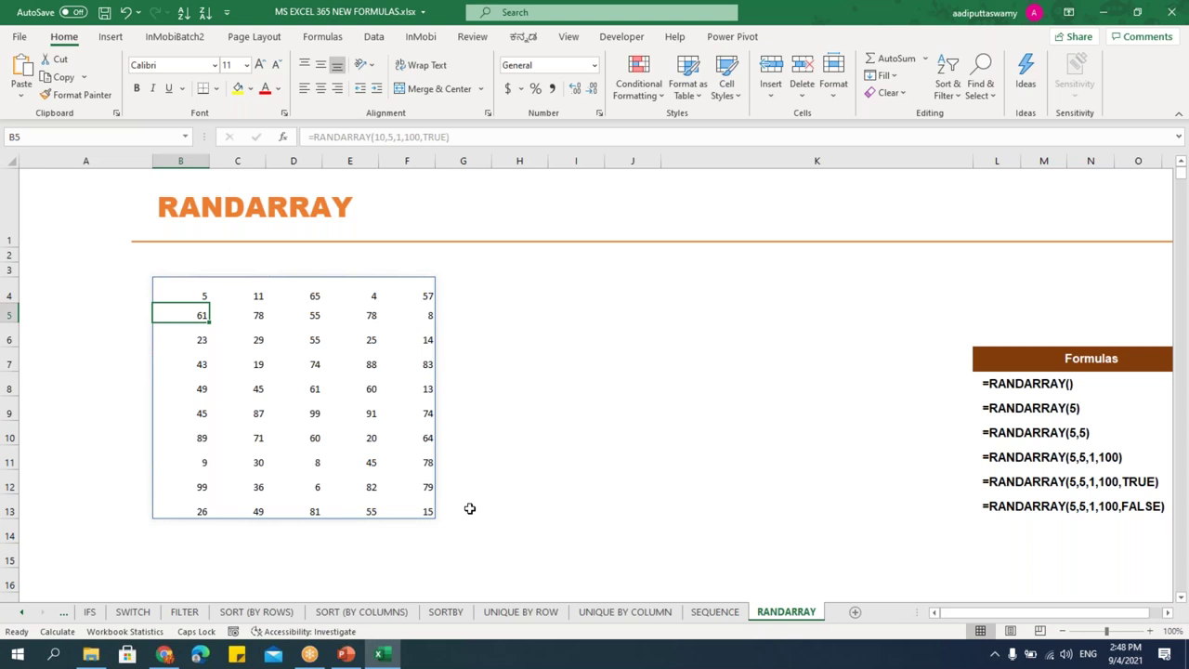
# Close the formulas workbook without saving and switch to the New Charts slide of the New Features in Excel presentation in PowerPoint.
pyautogui.rightClick(254, 20)
pyautogui.click(278, 110)
pyautogui.click(593, 355)
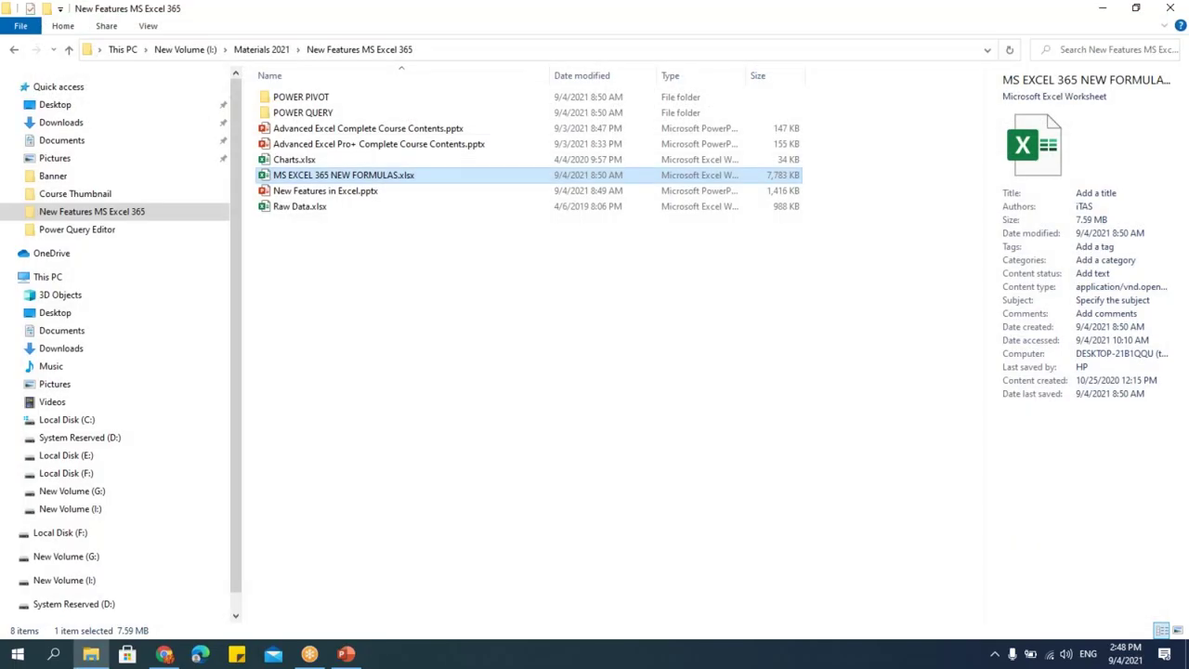
pyautogui.click(512, 451)
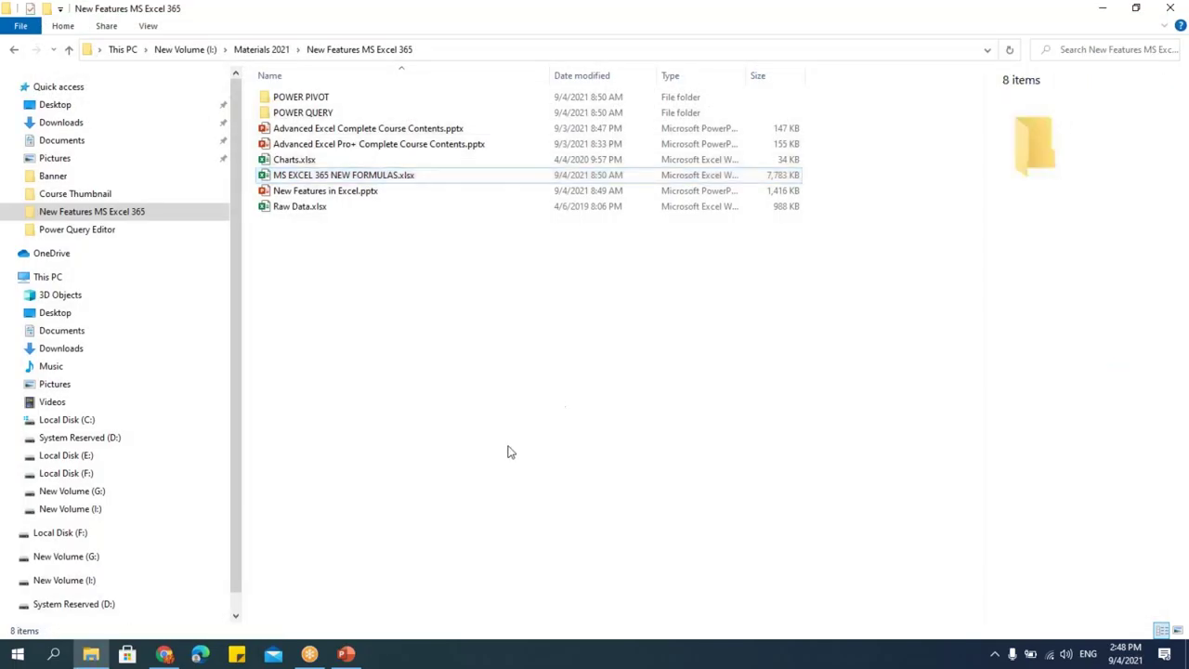
pyautogui.click(348, 655)
pyautogui.scroll(-1, 322, 366)
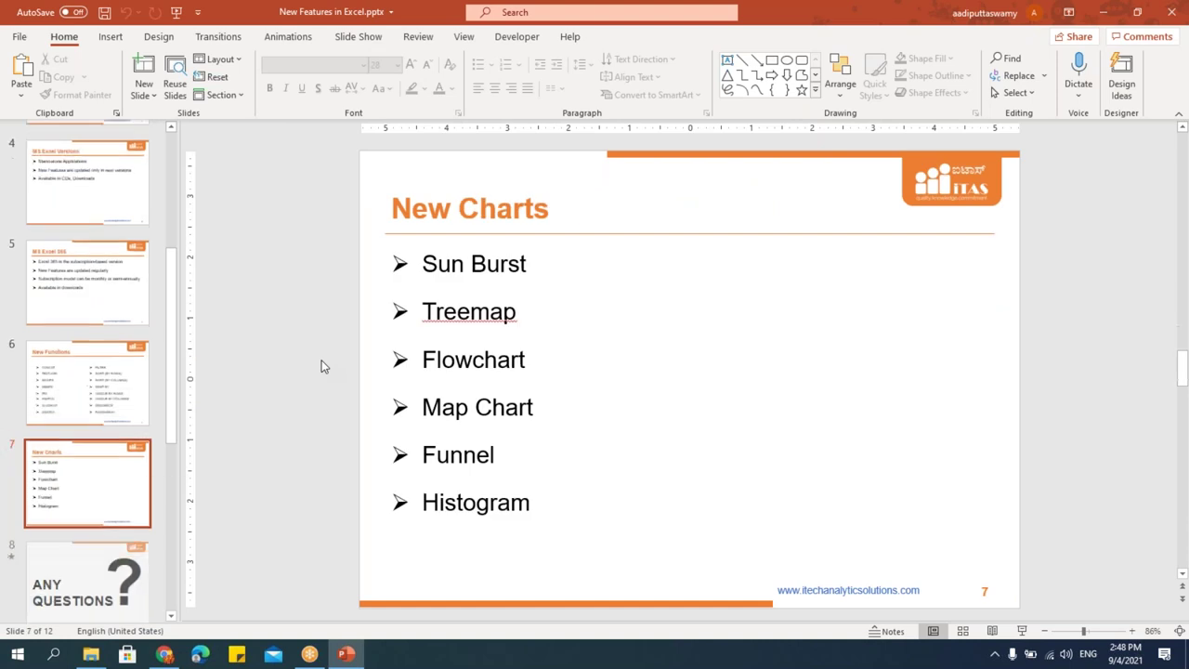
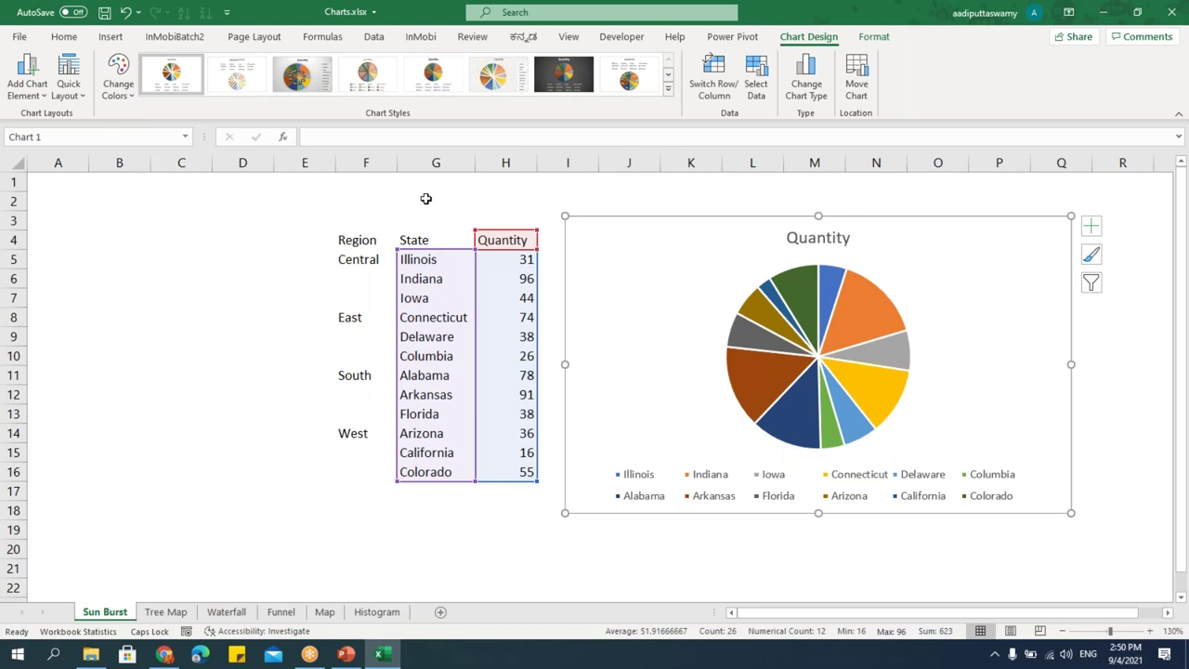
# On the Sun Burst sheet of Charts.xlsx, insert a 2-D pie chart from the Region, State and Quantity data in F4:H16.
pyautogui.click(309, 226)
pyautogui.moveTo(338, 240); pyautogui.dragTo(520, 469)
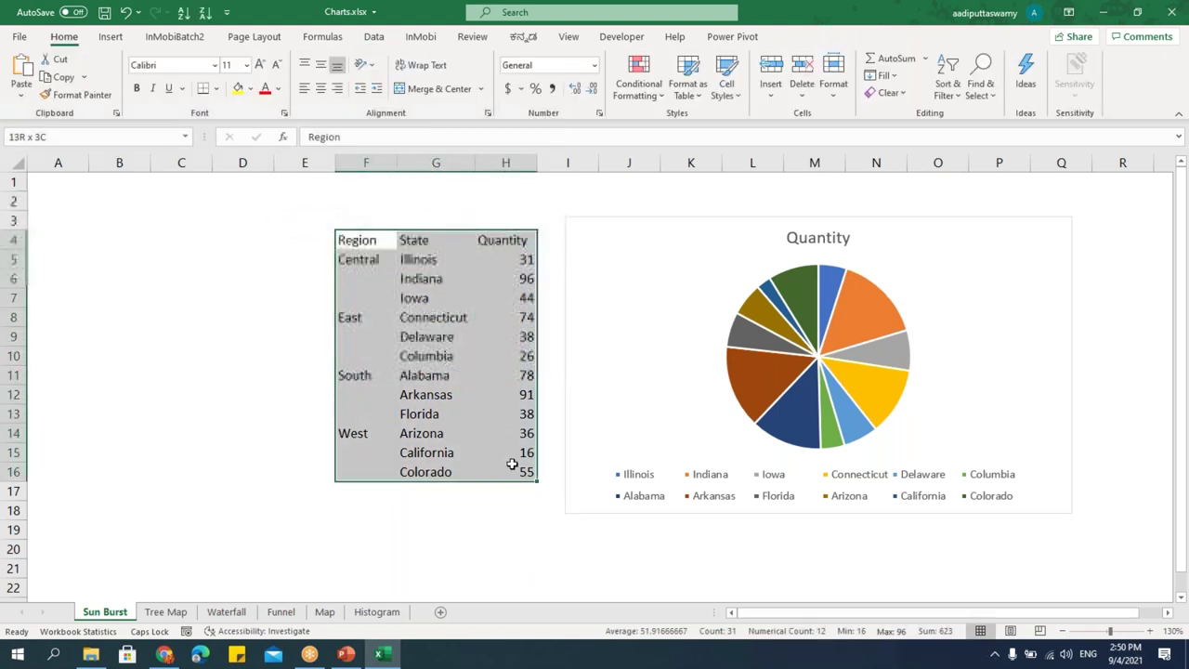
pyautogui.click(114, 37)
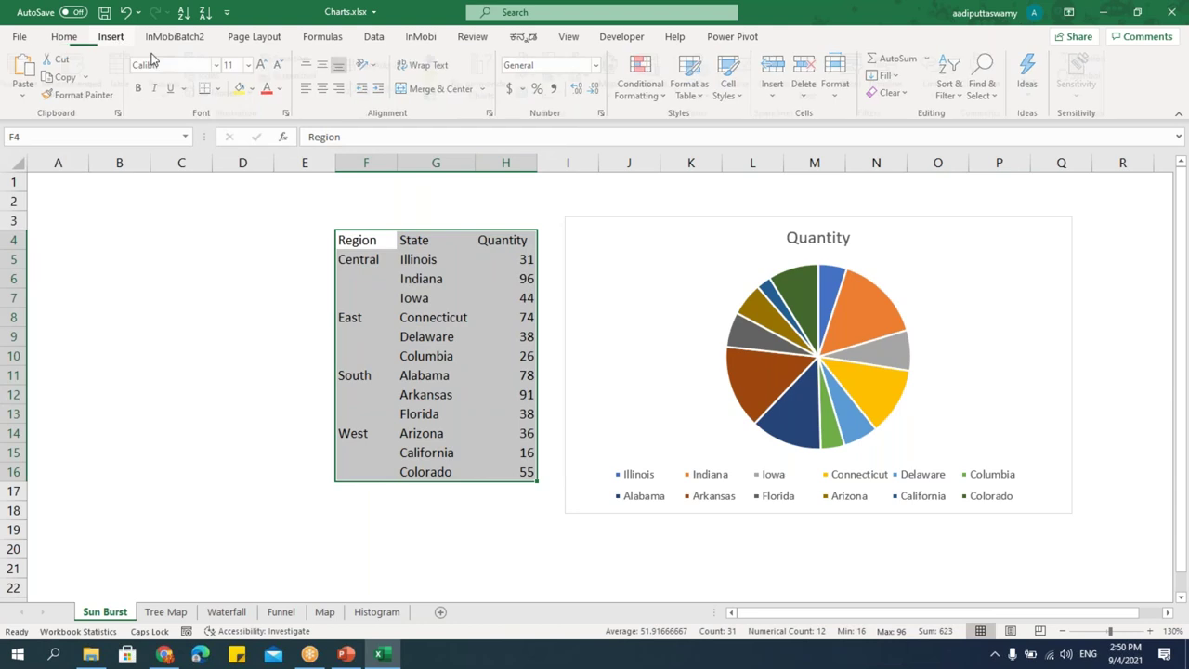
pyautogui.click(534, 93)
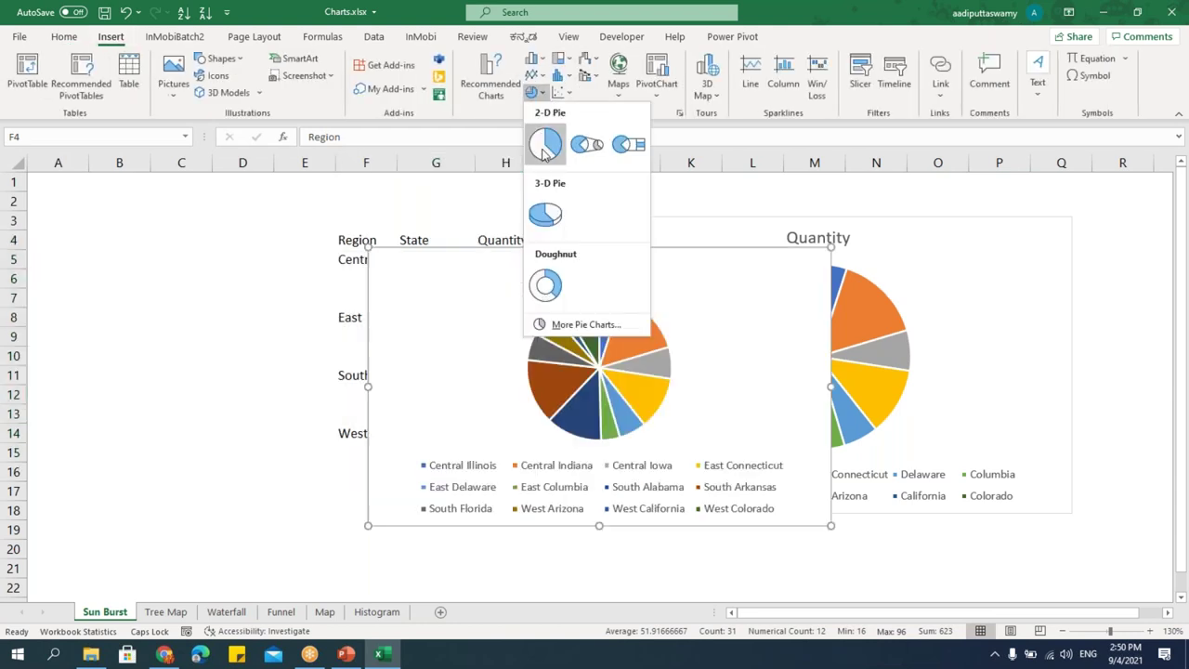
pyautogui.click(546, 149)
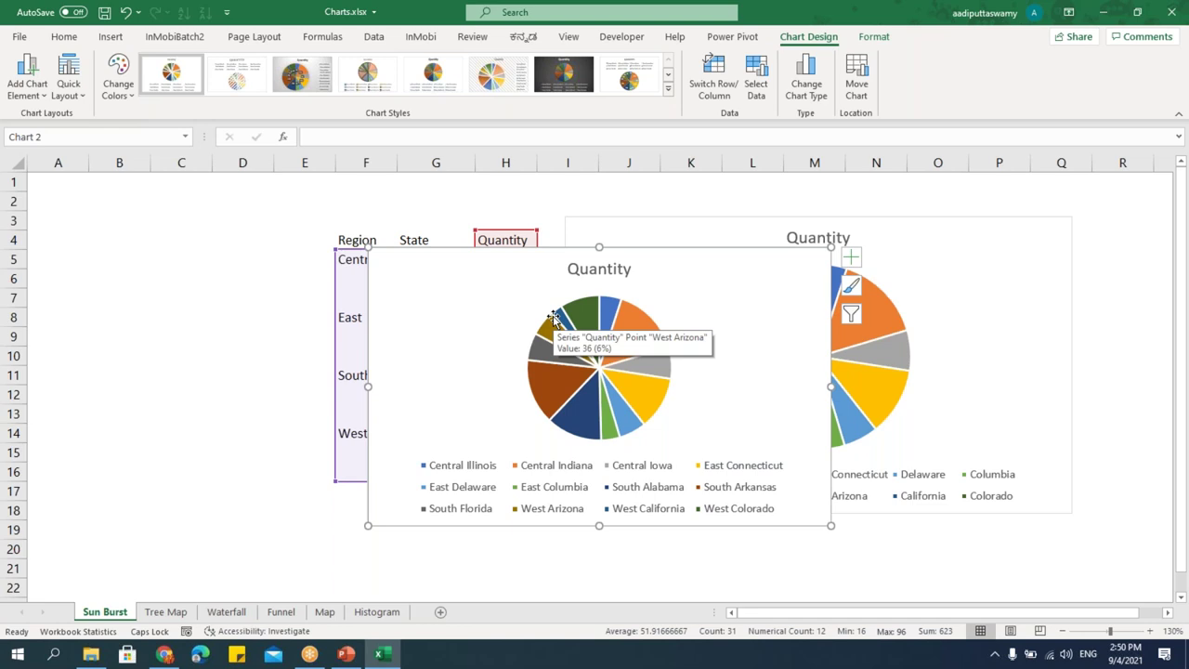
# Delete both pie charts from the Sun Burst sheet.
pyautogui.moveTo(758, 276); pyautogui.dragTo(648, 299)
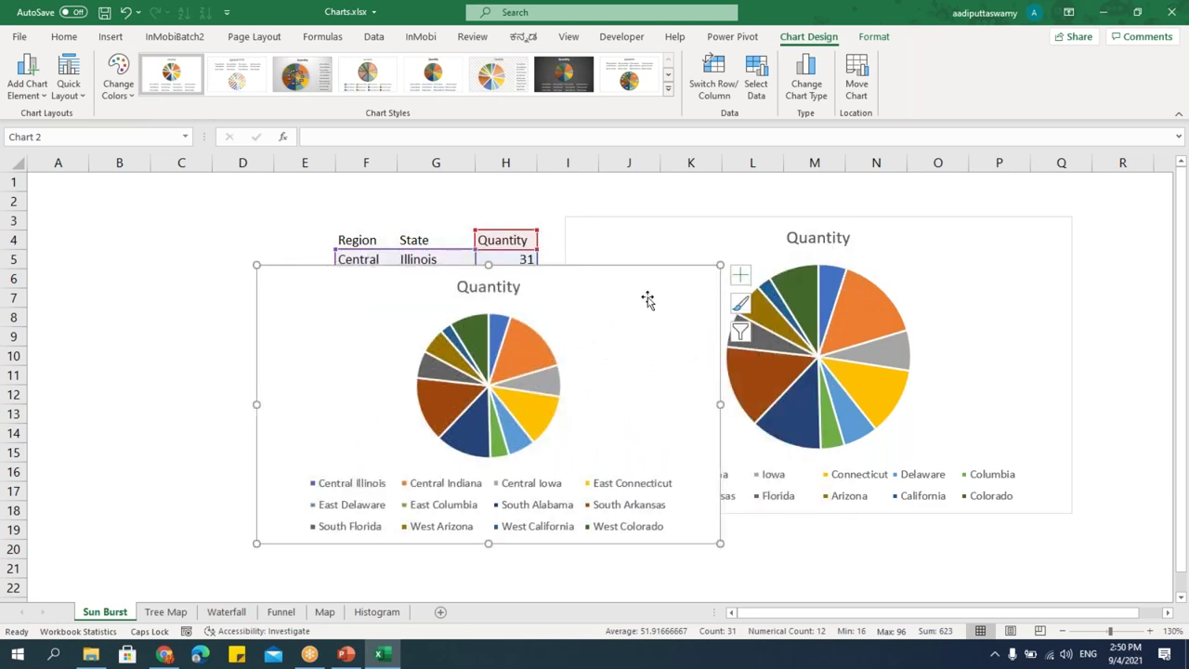
pyautogui.press('Delete')
pyautogui.click(703, 263)
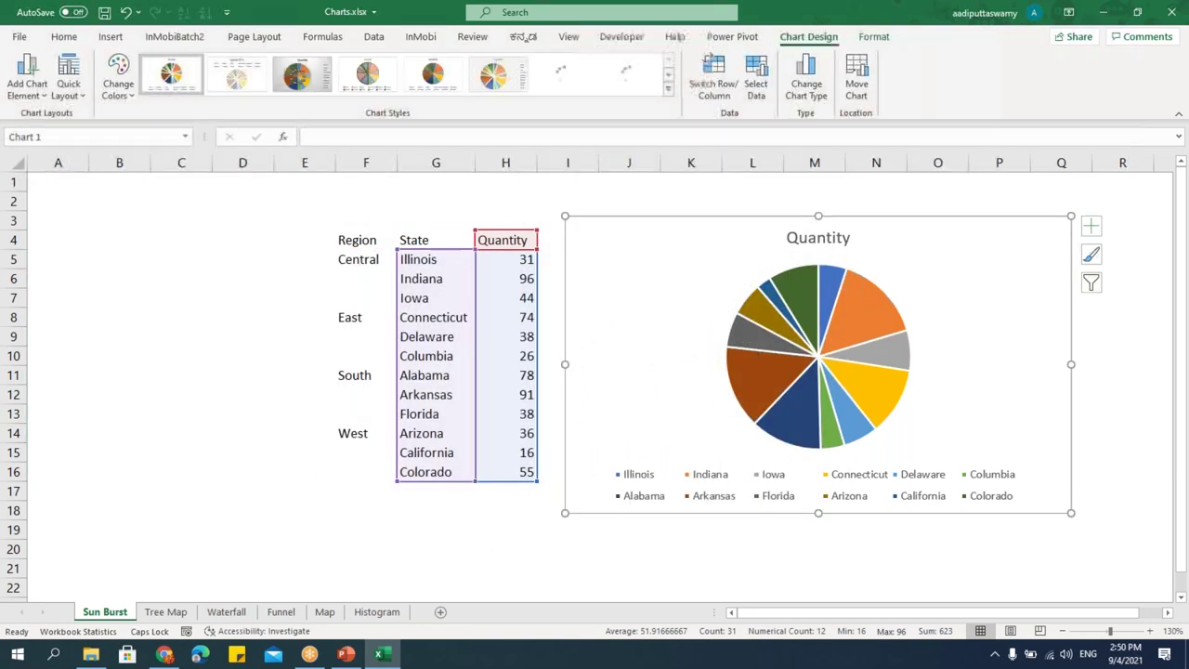
pyautogui.press('Delete')
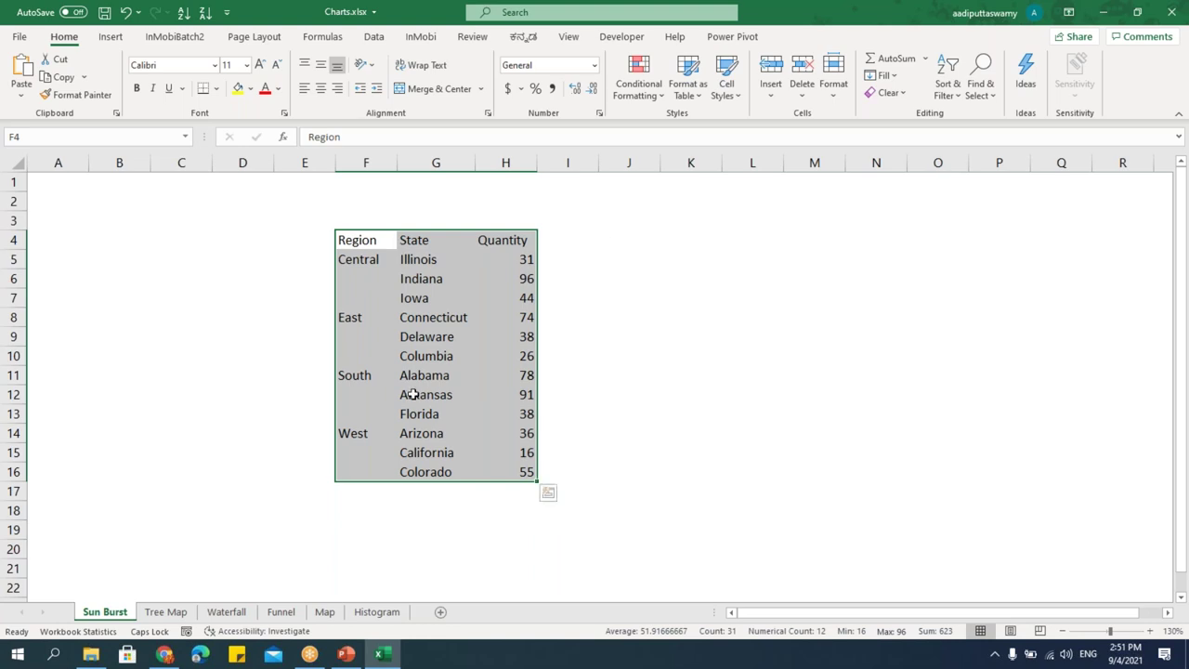
# Insert a sunburst chart from the F4:H16 data, move it beside the table and enlarge it.
pyautogui.click(115, 39)
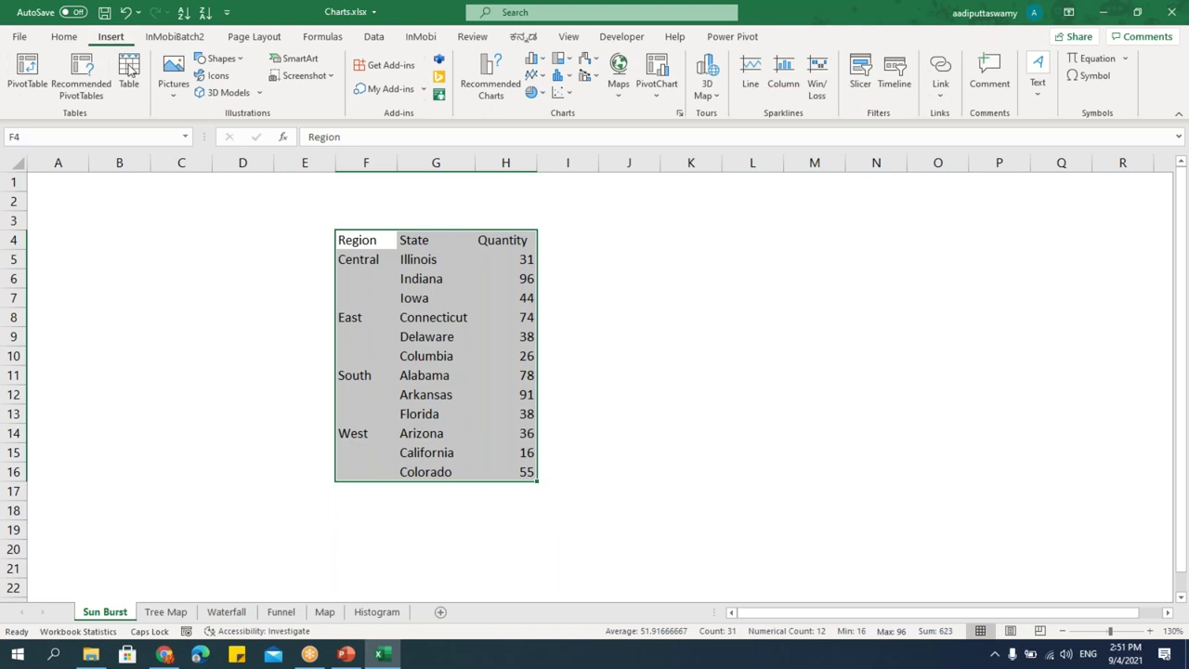
pyautogui.click(568, 59)
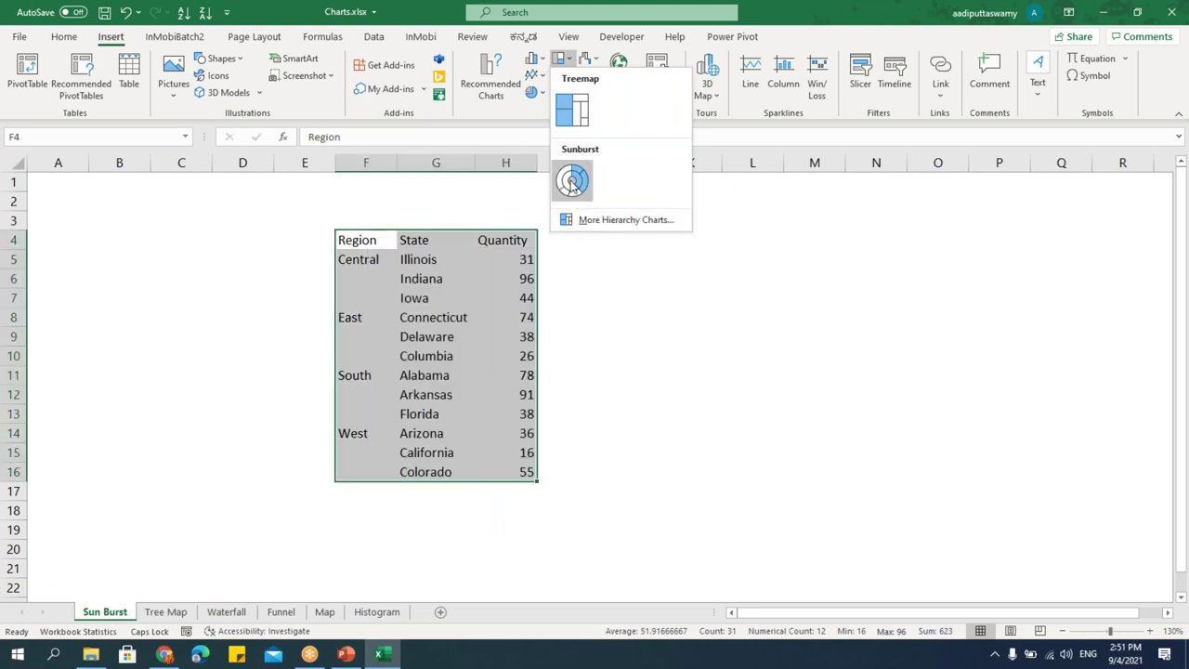
pyautogui.click(573, 179)
pyautogui.moveTo(507, 263); pyautogui.dragTo(683, 218)
pyautogui.moveTo(1009, 486); pyautogui.dragTo(1105, 564)
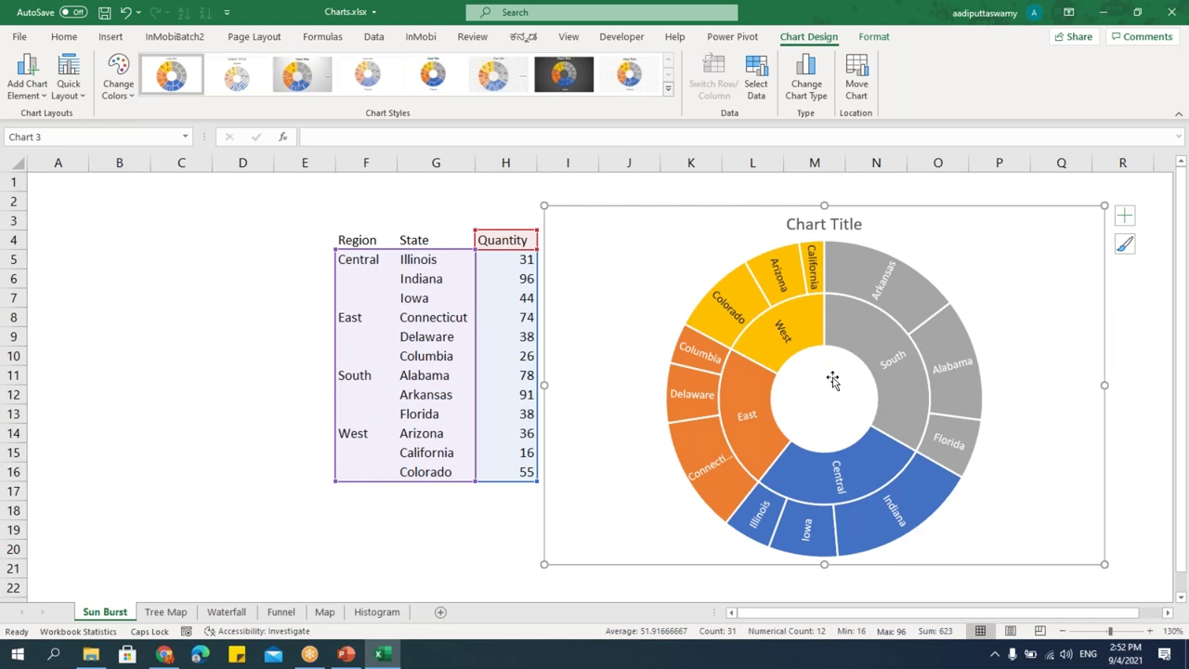
# On the Tree Map sheet, insert a 2-D column chart from the State and Quantity data in G4:H16 and move it clear of the table.
pyautogui.click(166, 611)
pyautogui.click(186, 416)
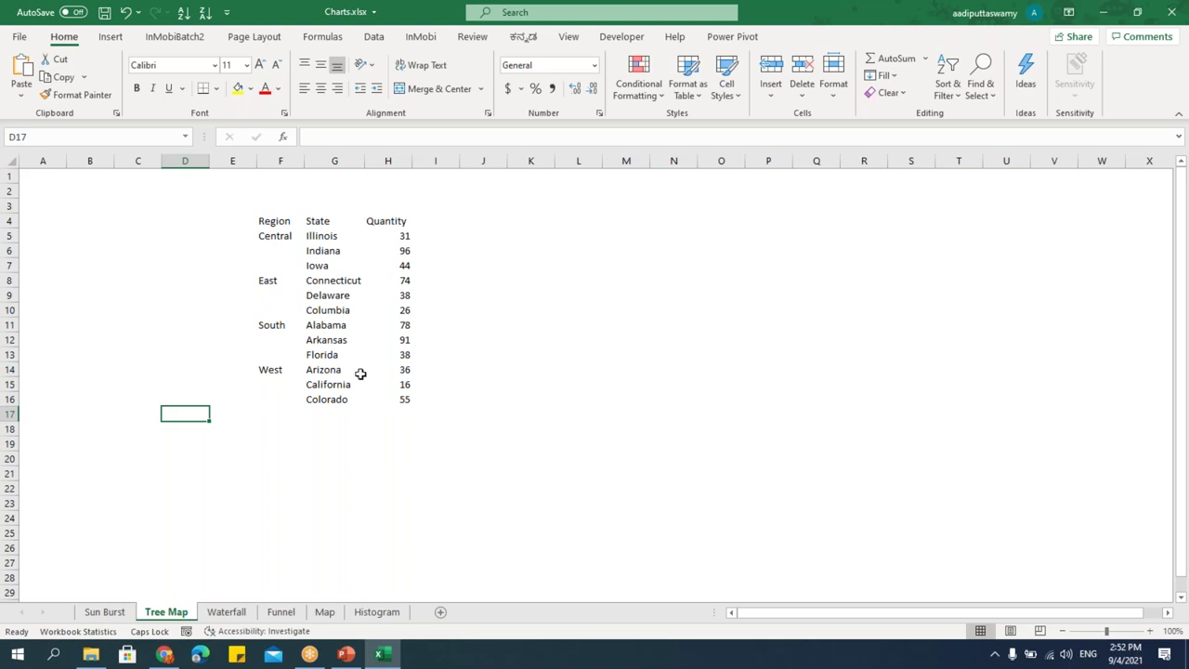
pyautogui.moveTo(316, 221); pyautogui.dragTo(406, 402)
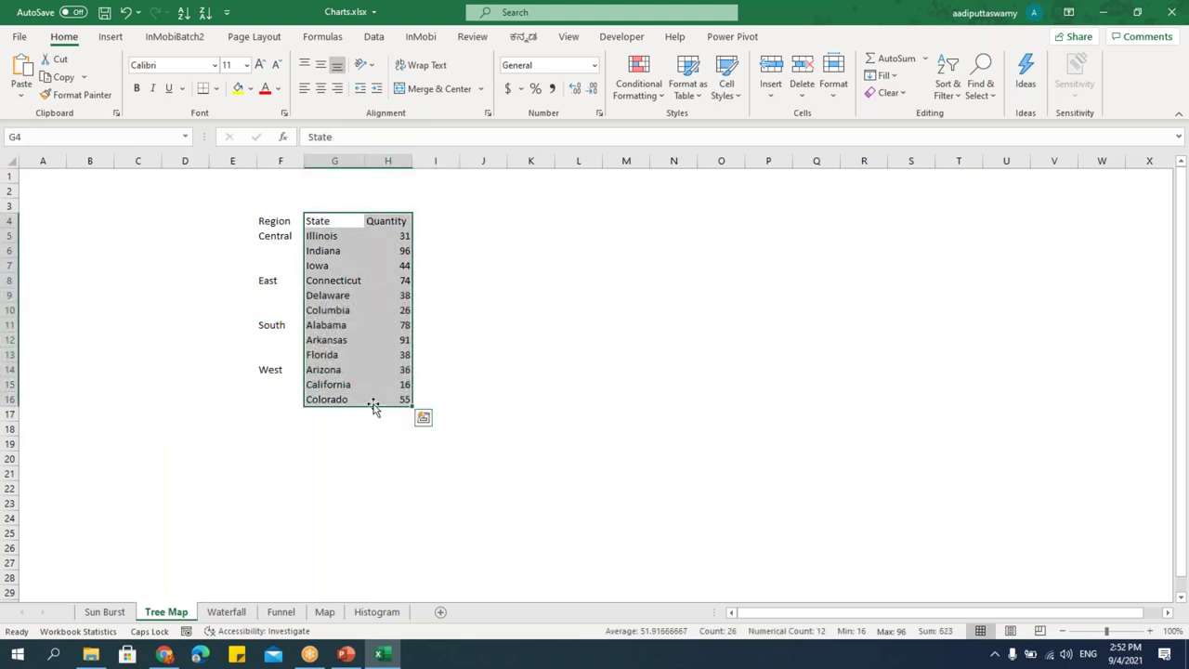
pyautogui.click(112, 37)
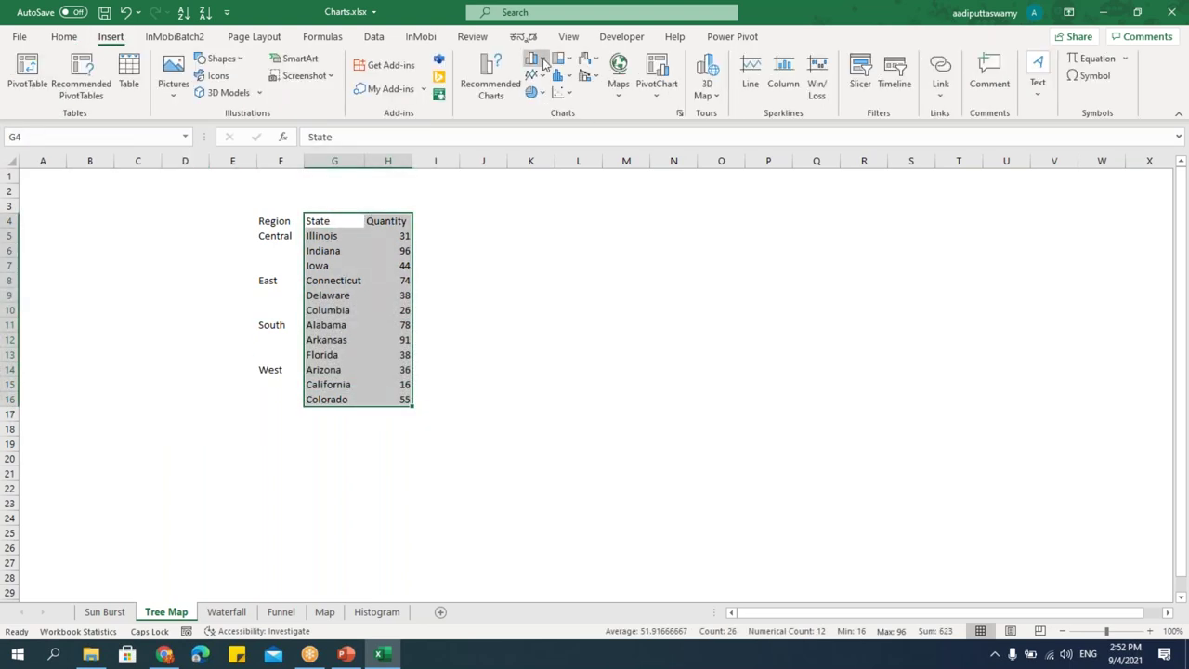
pyautogui.click(536, 58)
pyautogui.click(559, 112)
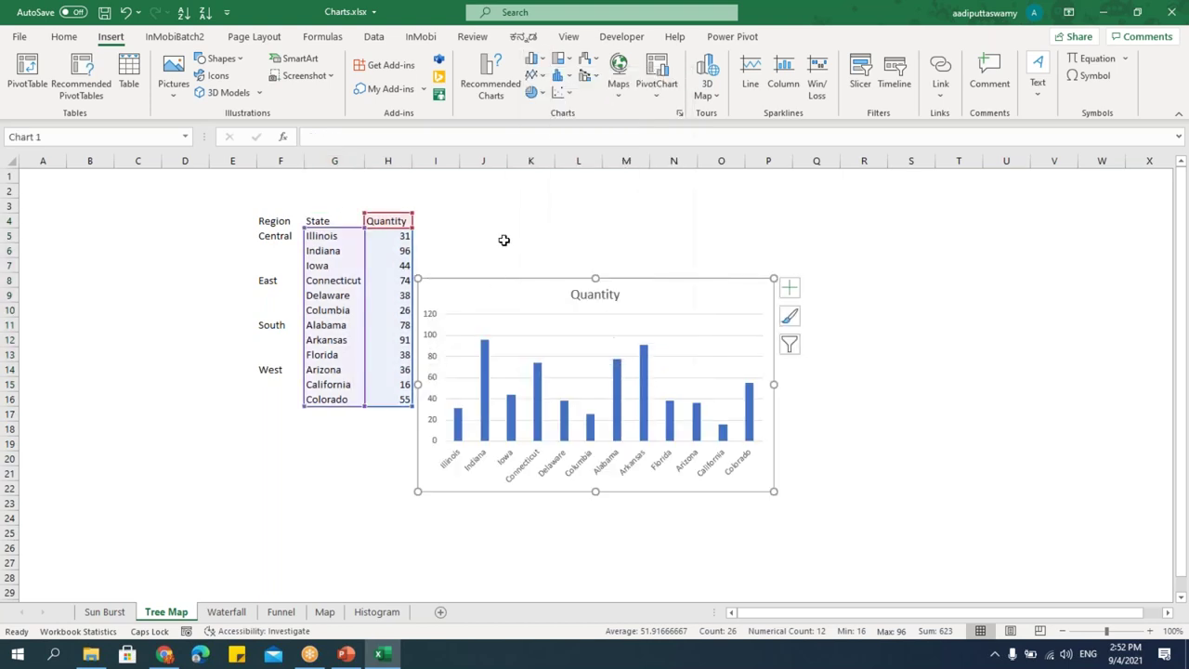
pyautogui.moveTo(494, 279); pyautogui.dragTo(685, 226)
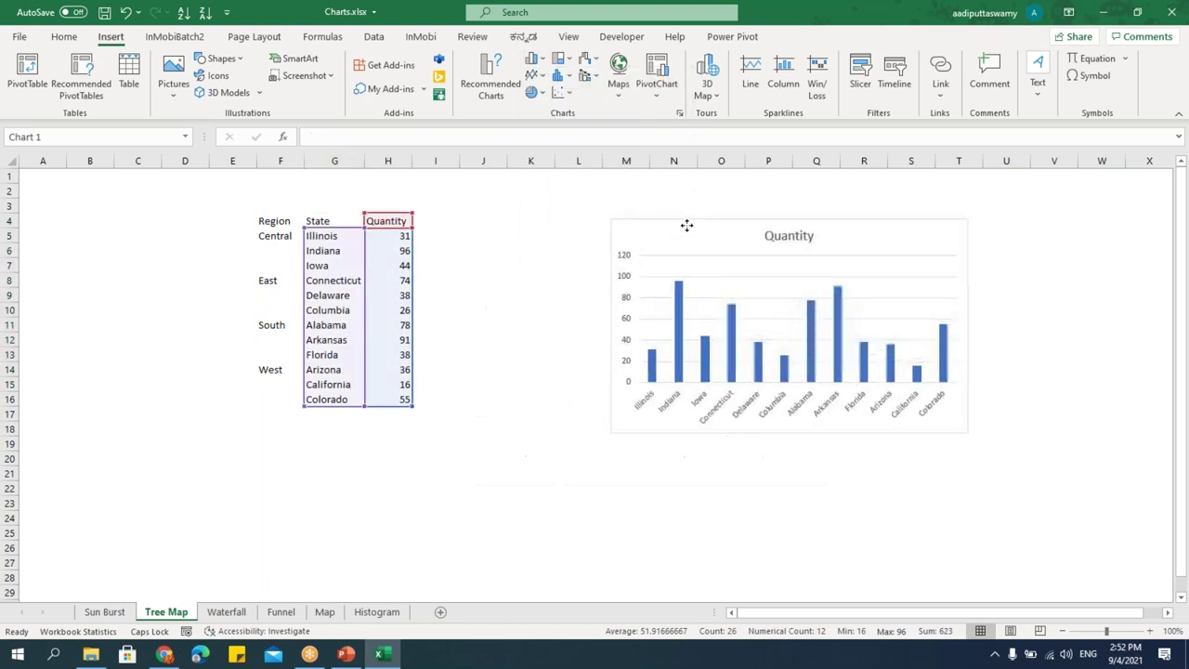
# Insert a second 2-D column chart from the Region, State and Quantity data in F4:H16 and enlarge it.
pyautogui.click(544, 438)
pyautogui.moveTo(269, 221); pyautogui.dragTo(409, 401)
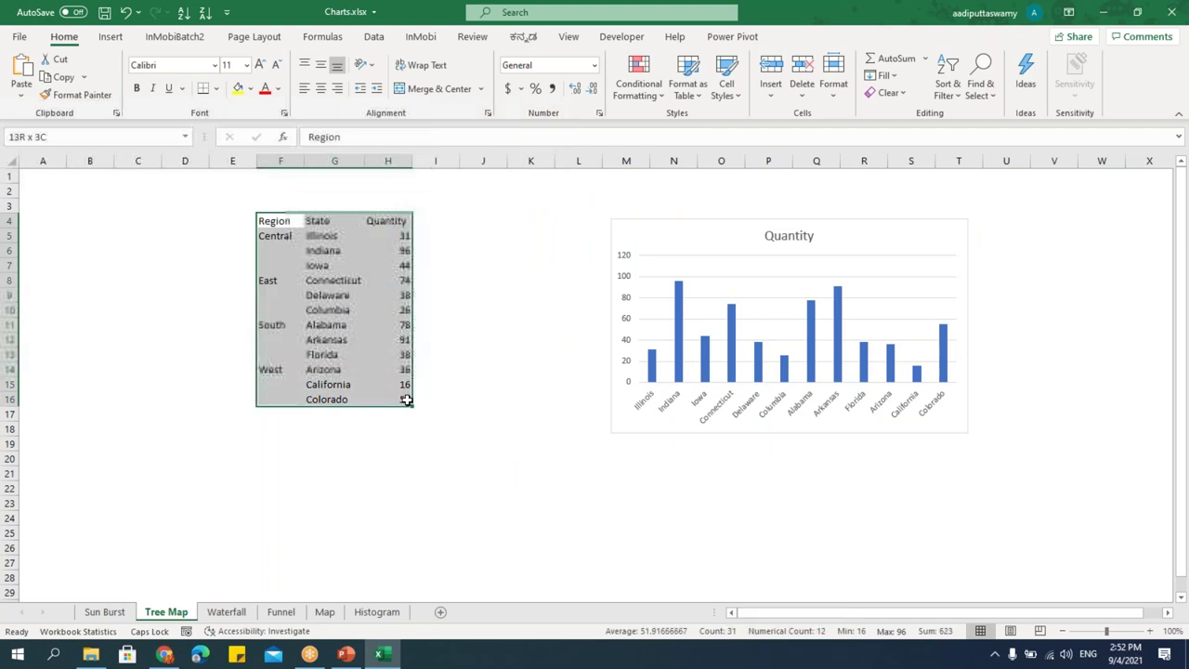
pyautogui.click(113, 37)
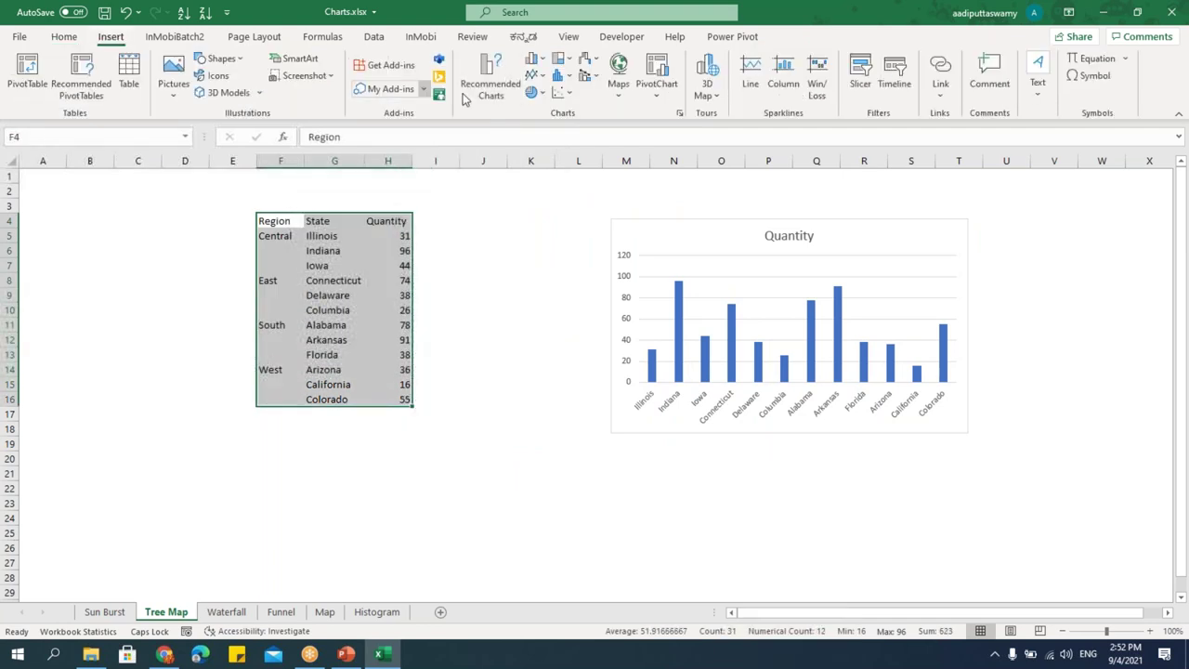
pyautogui.click(531, 58)
pyautogui.click(585, 112)
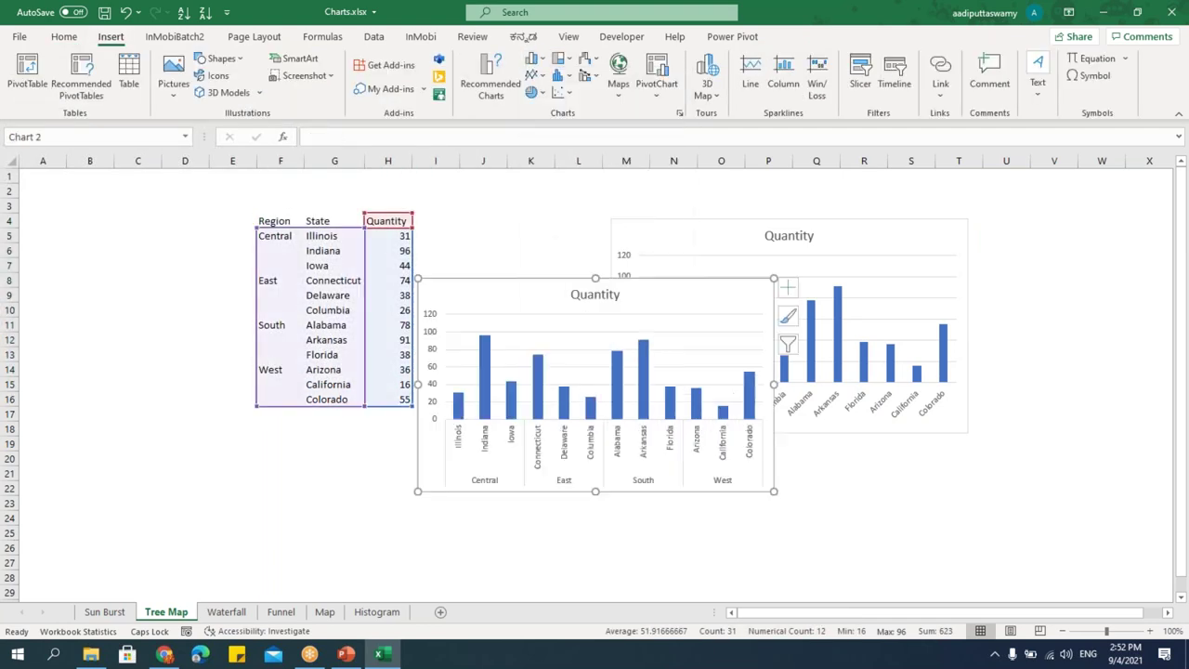
pyautogui.moveTo(774, 491); pyautogui.dragTo(865, 532)
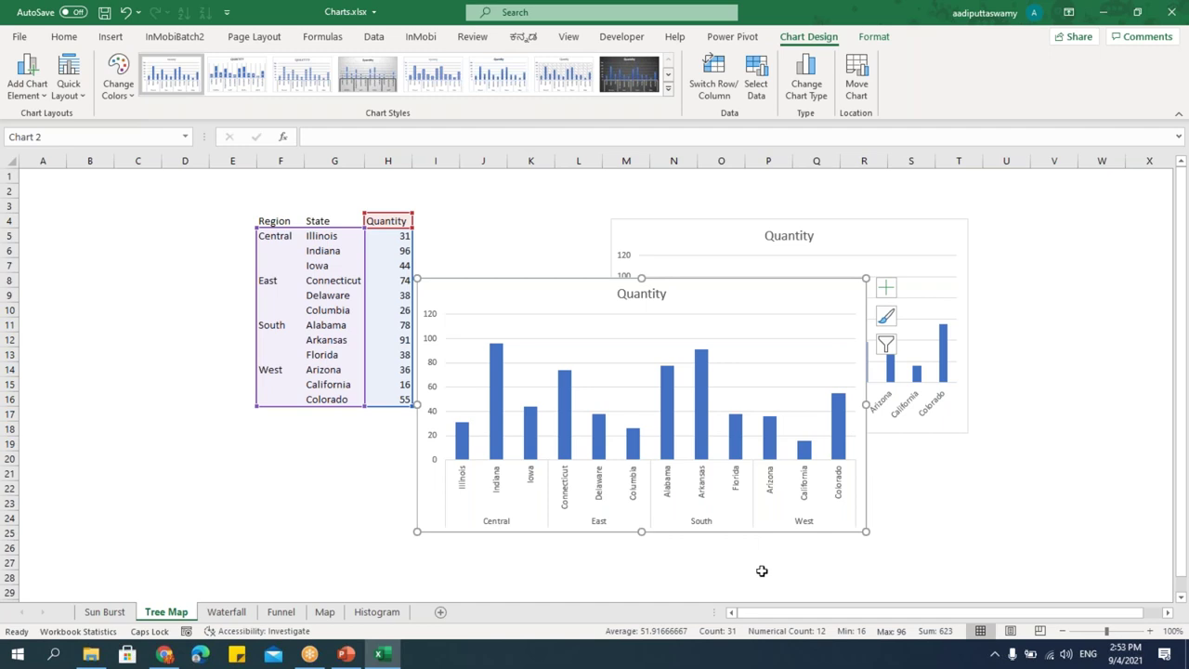
# Undo both column charts on the Tree Map sheet so only the data table remains.
pyautogui.hotkey('ctrl', 'z')
pyautogui.click(724, 233)
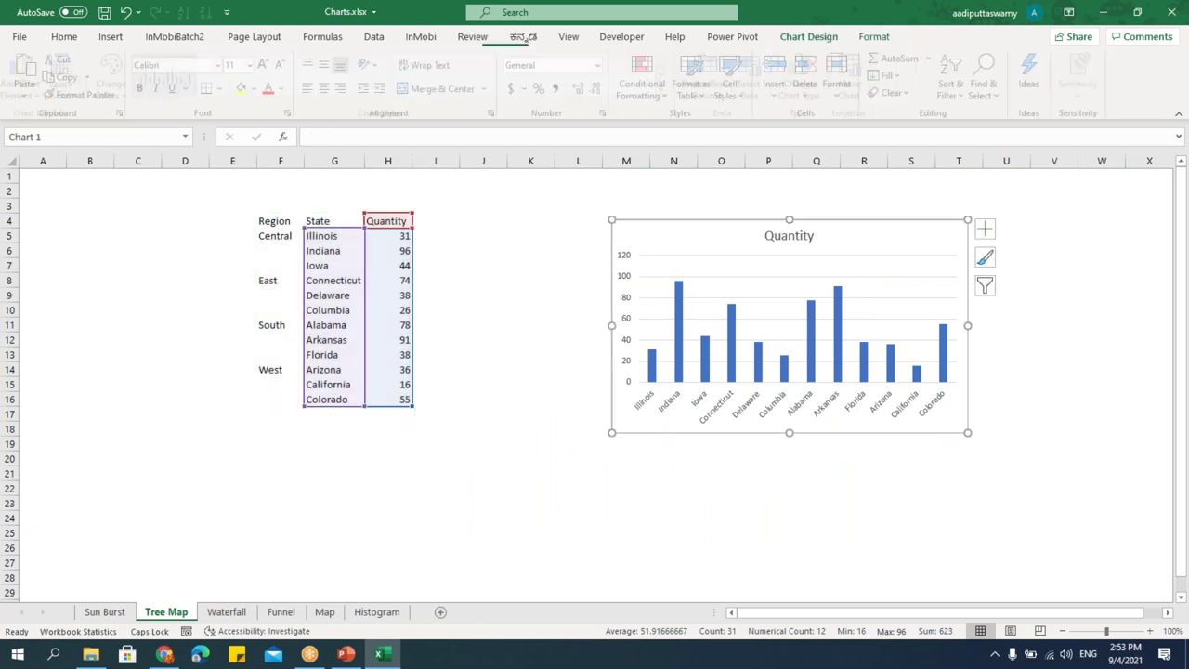
pyautogui.hotkey('ctrl', 'z')
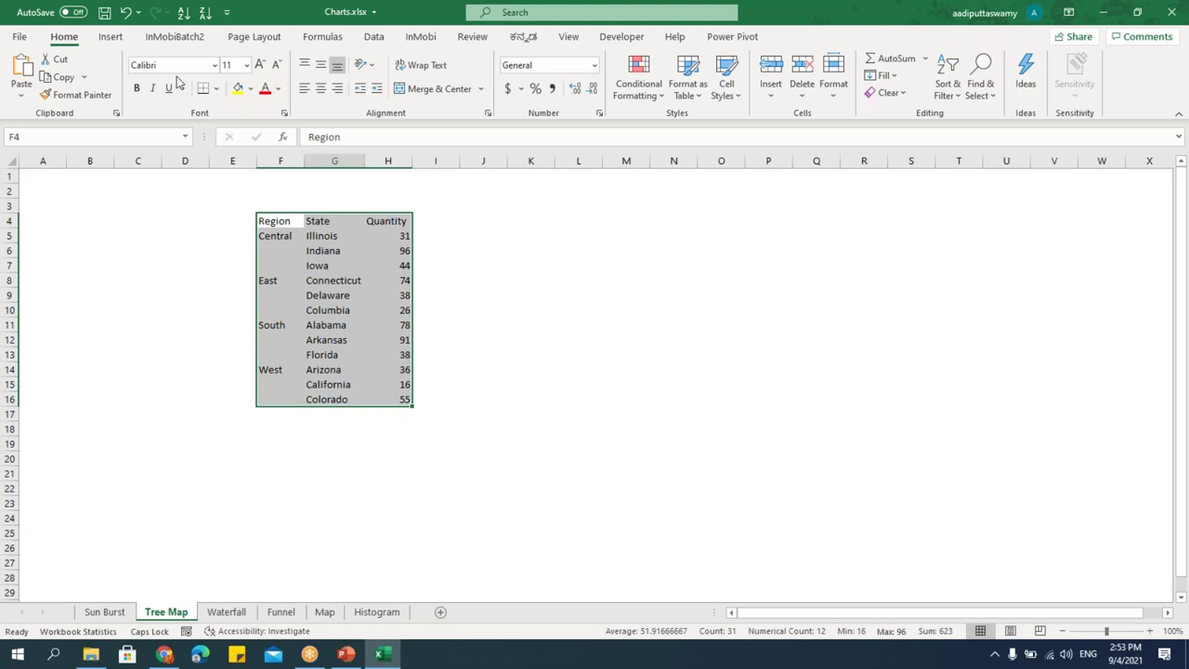
# Insert a treemap chart from the Region, State and Quantity data in F4:H16, move it beside the table and enlarge it.
pyautogui.click(112, 39)
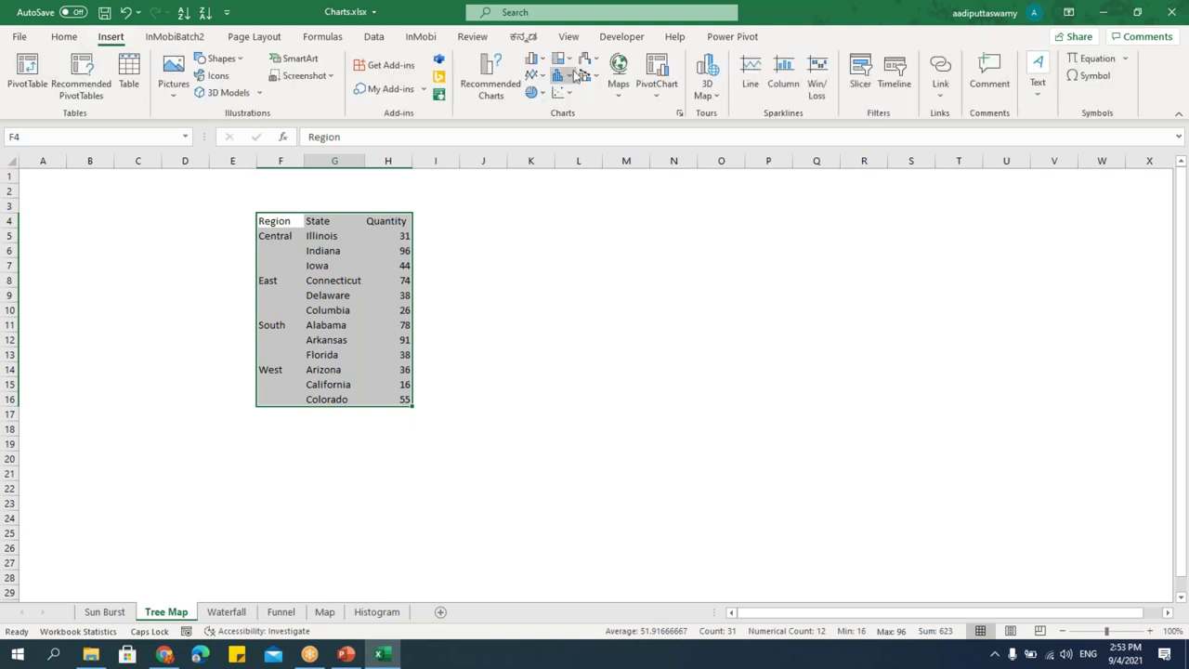
pyautogui.click(562, 58)
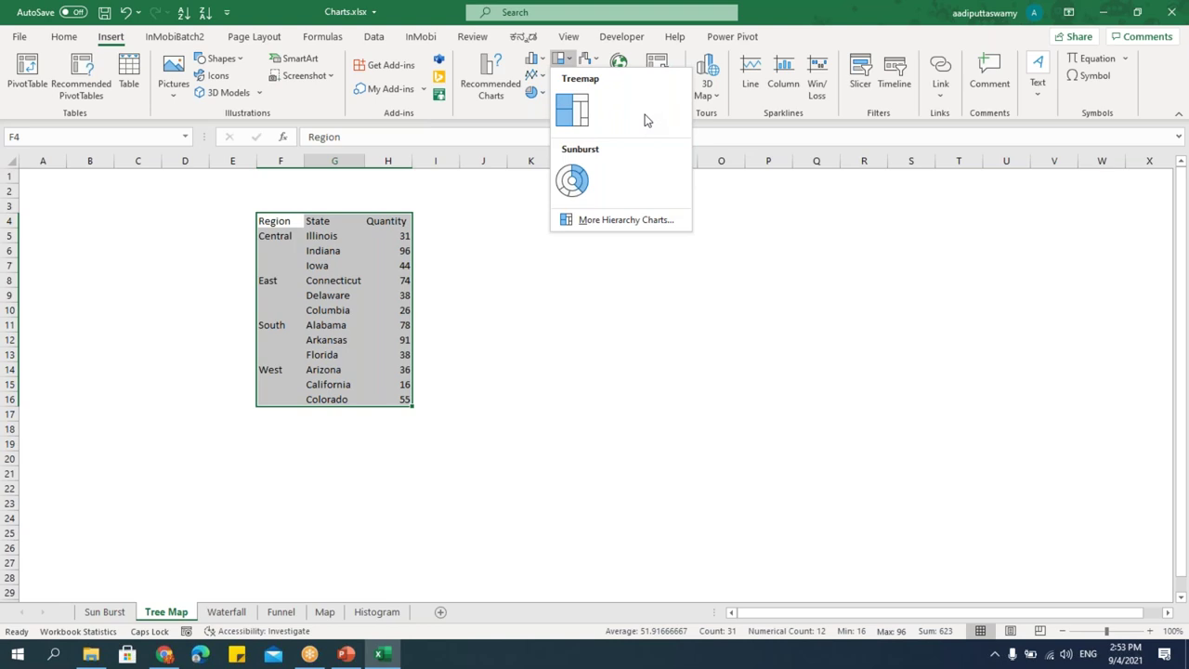
pyautogui.click(572, 110)
pyautogui.moveTo(530, 287); pyautogui.dragTo(564, 204)
pyautogui.moveTo(848, 458); pyautogui.dragTo(968, 555)
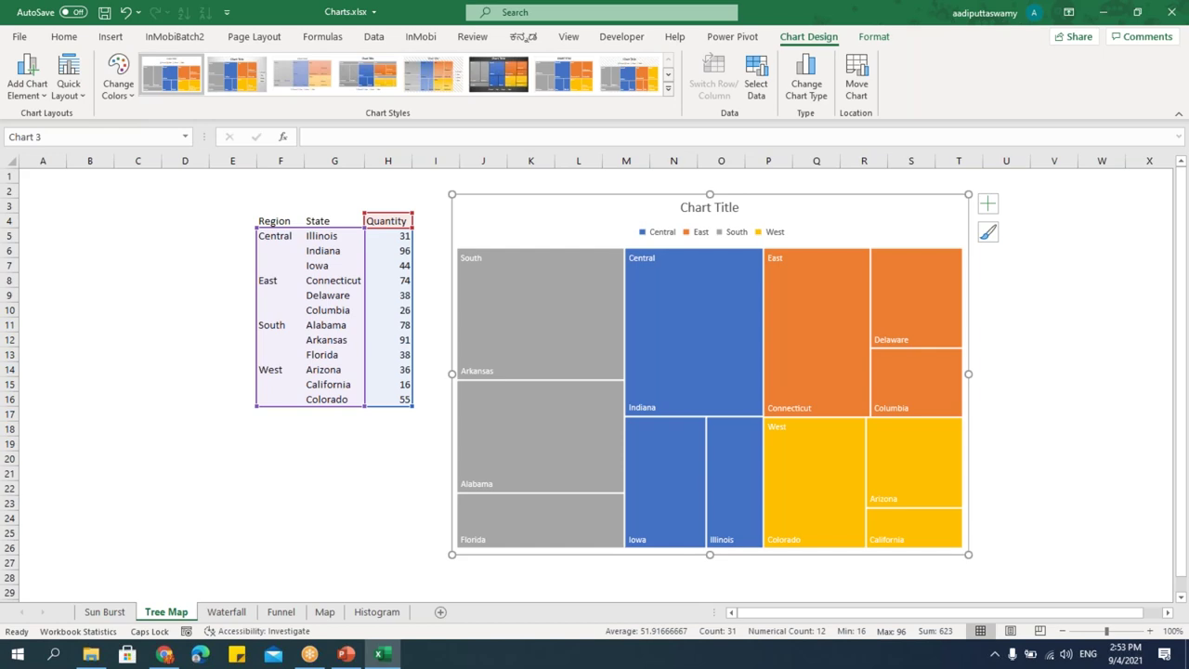
# On the Waterfall sheet, examine the monthly Sales values, checking the July and November entries.
pyautogui.click(226, 612)
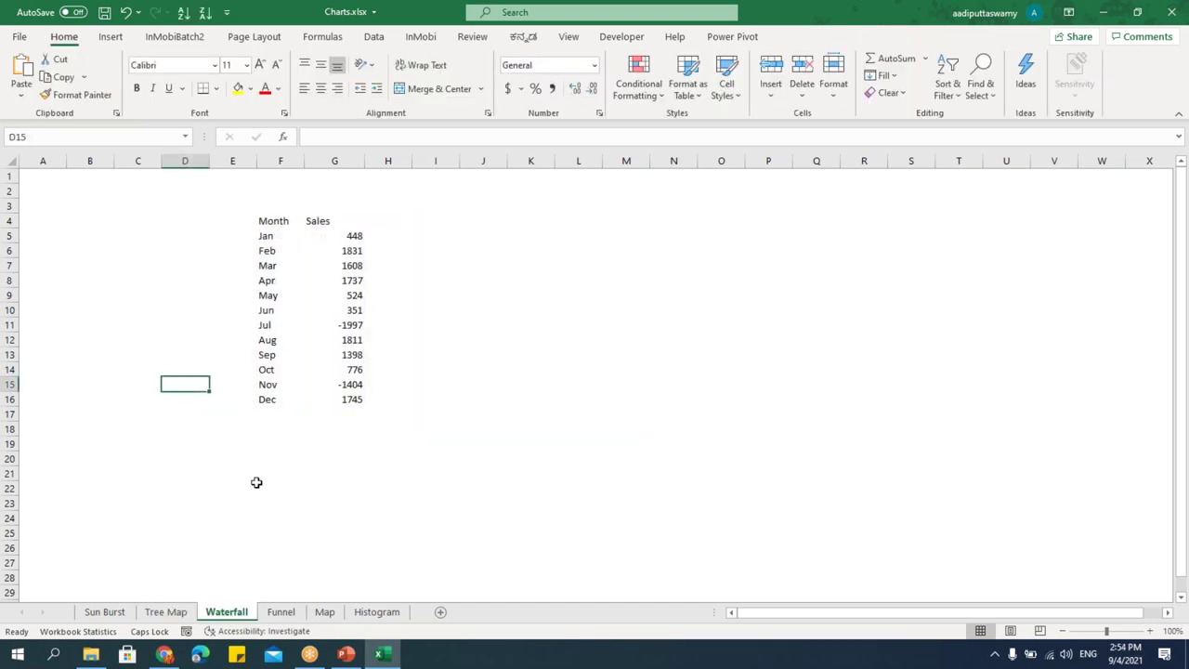
pyautogui.click(283, 252)
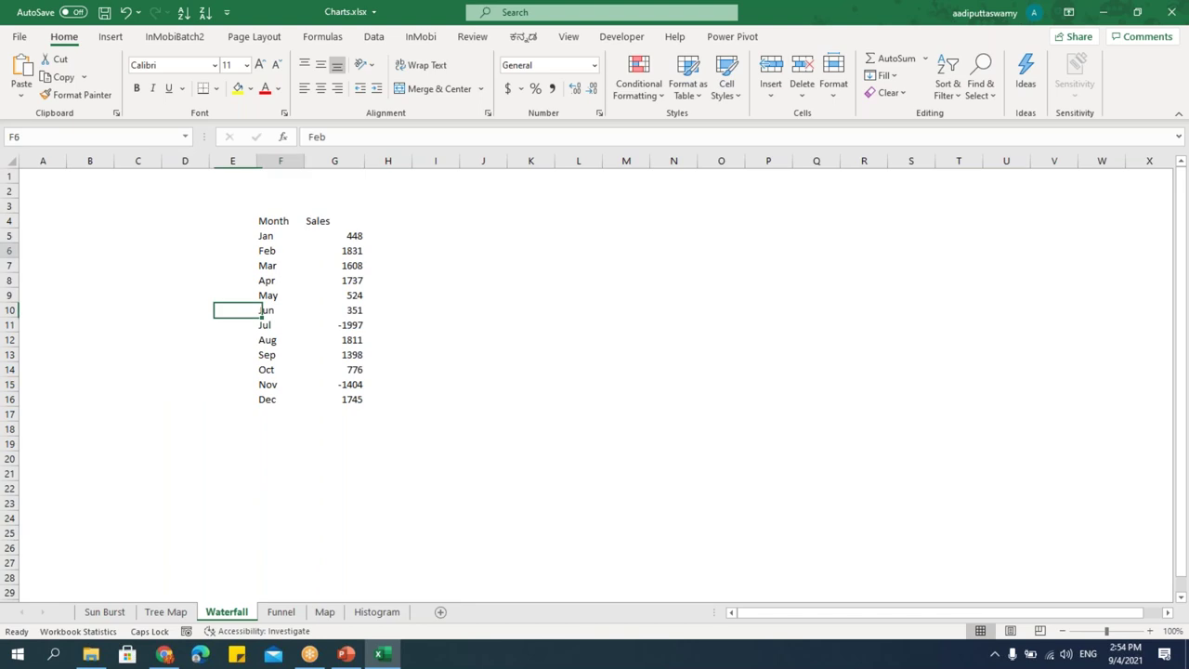
pyautogui.keyDown('ctrl'); pyautogui.scroll(3, 321, 320); pyautogui.keyUp('ctrl')
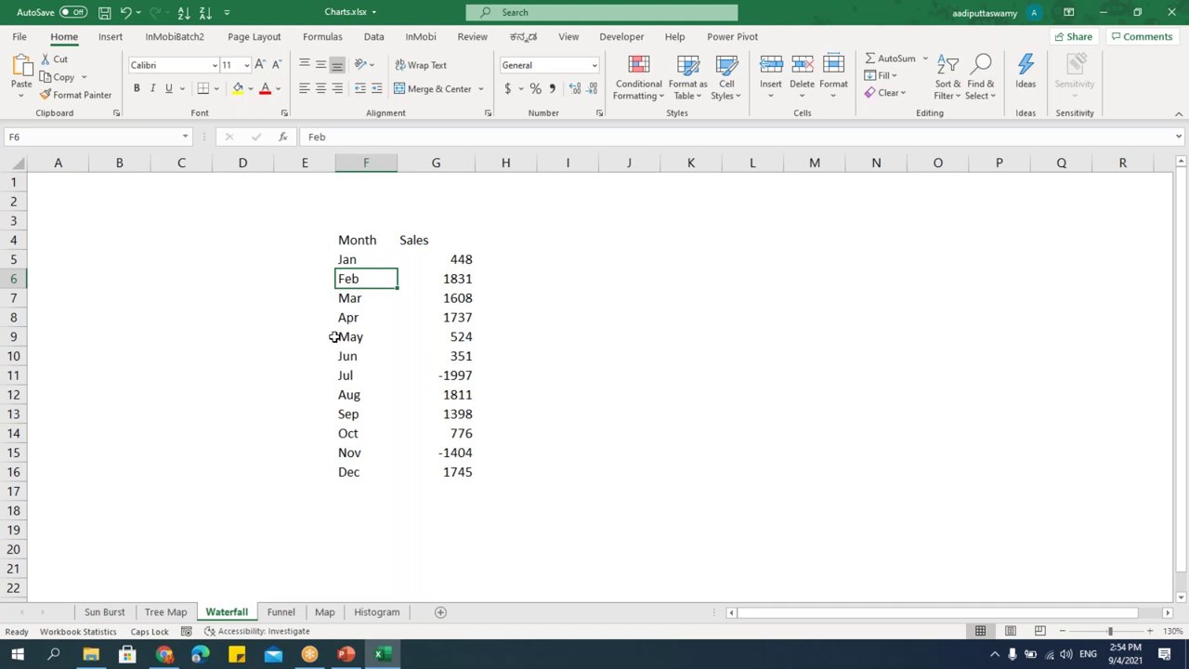
pyautogui.moveTo(446, 251); pyautogui.dragTo(449, 455)
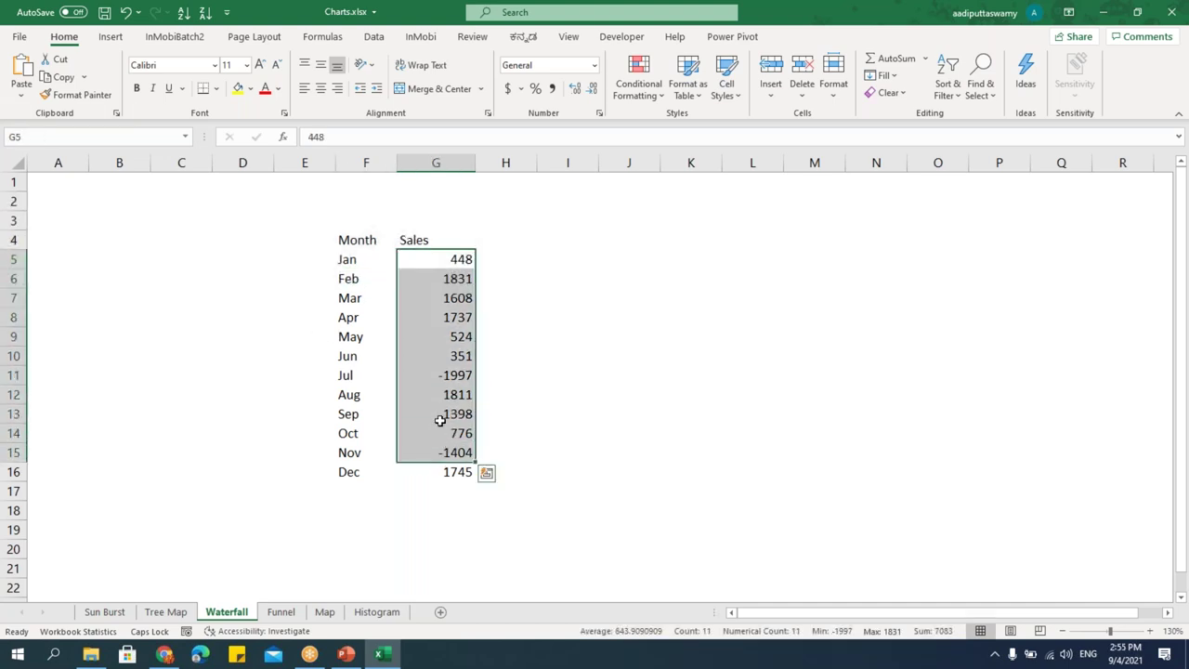
pyautogui.click(452, 375)
pyautogui.click(452, 455)
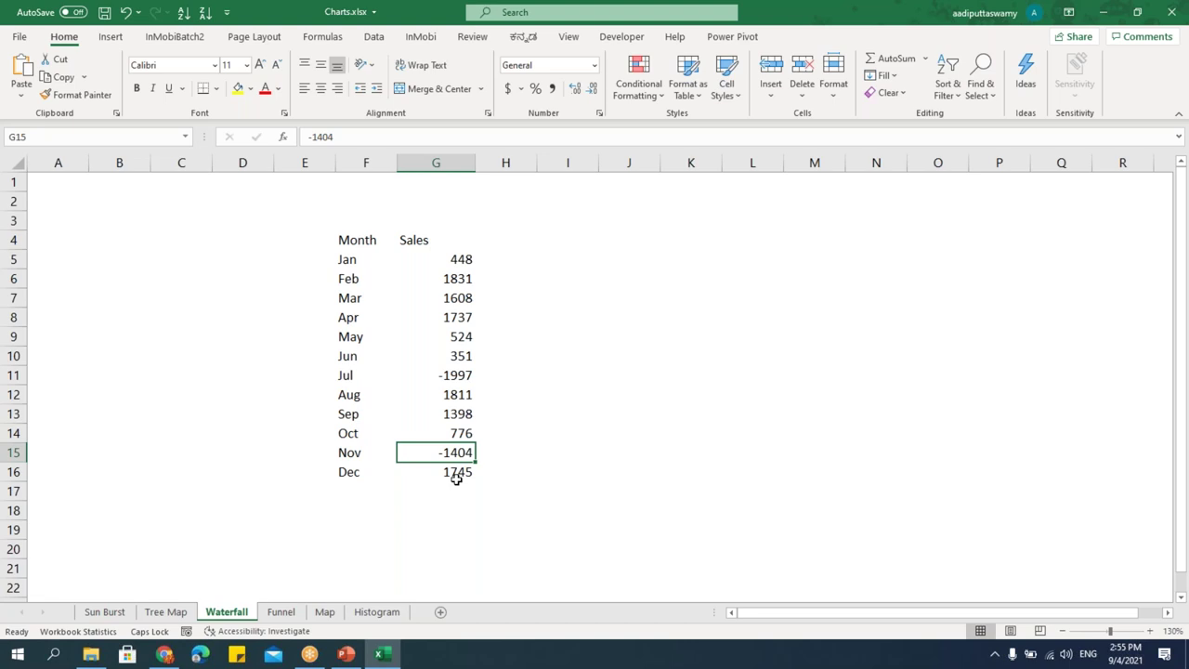
# Insert a waterfall chart from the Month and Sales data in F4:G16, move it beside the table and enlarge it.
pyautogui.moveTo(363, 239); pyautogui.dragTo(461, 478)
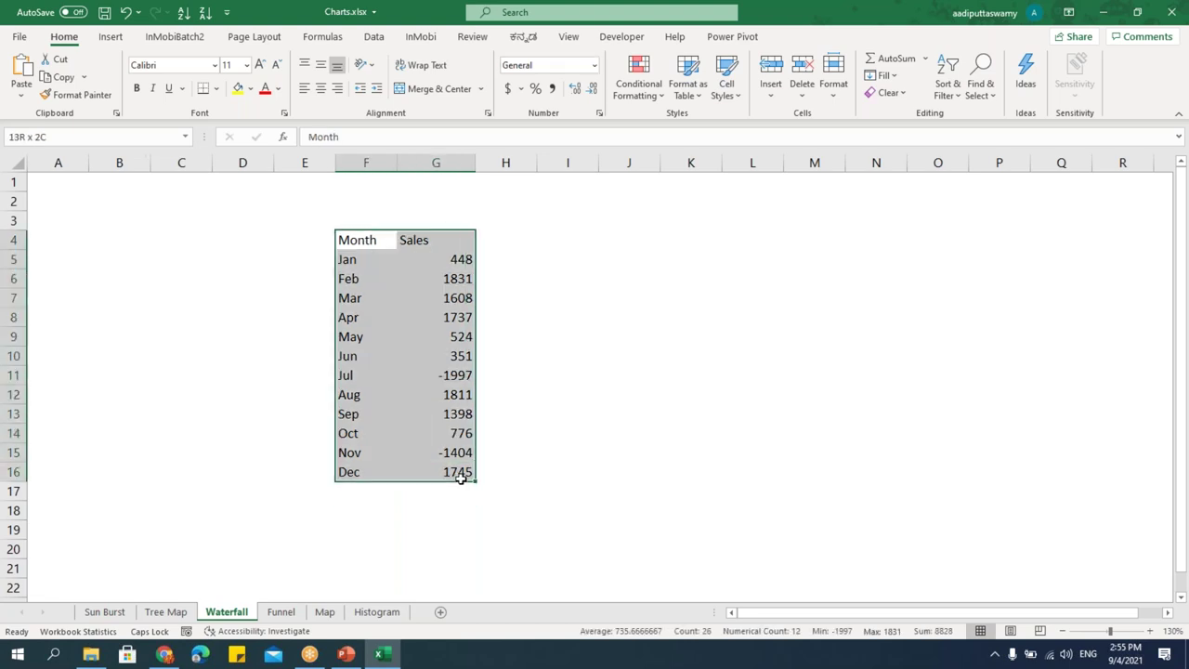
pyautogui.click(110, 37)
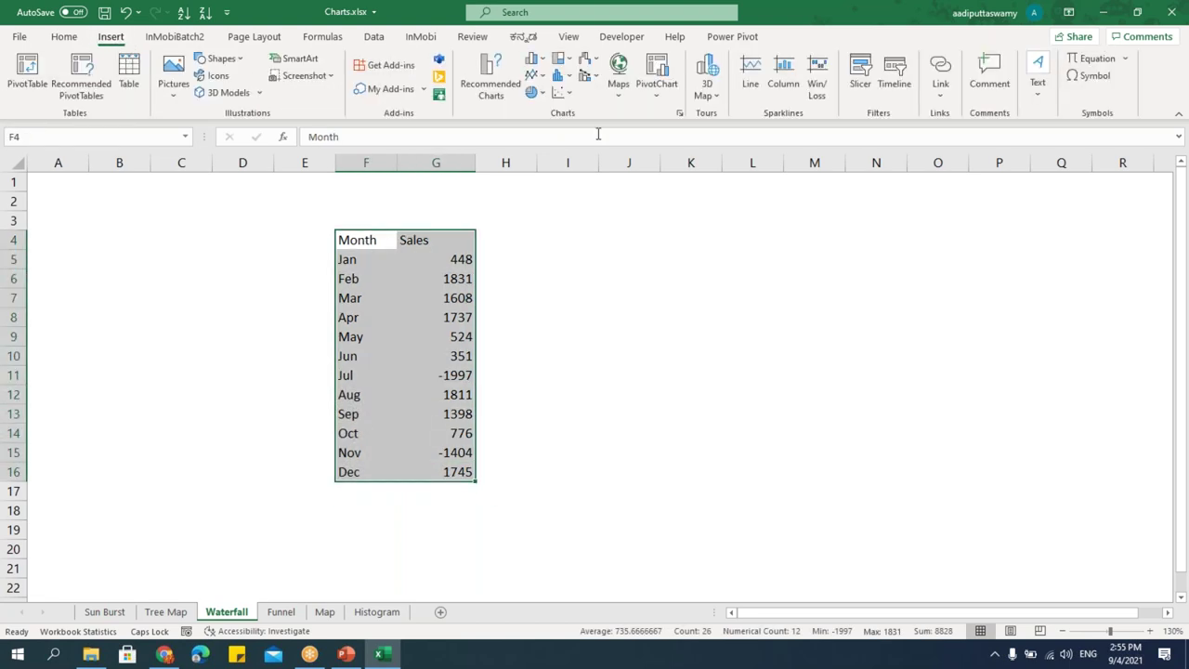
pyautogui.click(585, 78)
pyautogui.click(599, 115)
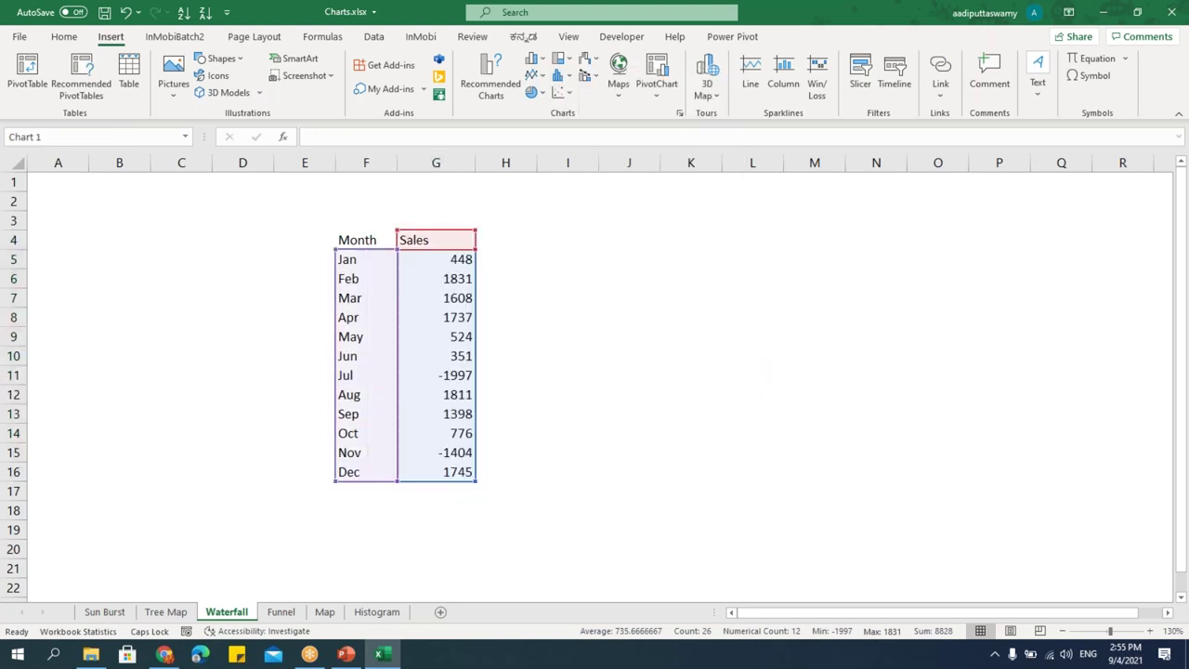
pyautogui.moveTo(531, 251)
pyautogui.mouseDown()
pyautogui.moveTo(656, 202)
pyautogui.moveTo(633, 214)
pyautogui.mouseUp()
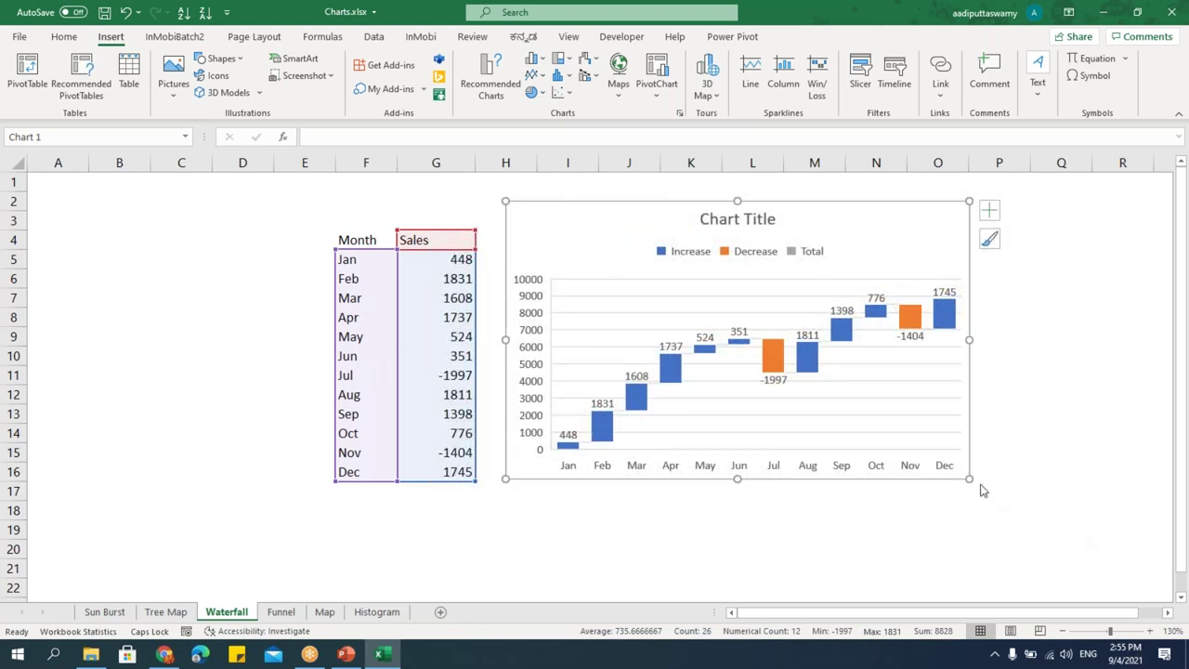
pyautogui.moveTo(970, 480); pyautogui.dragTo(1127, 501)
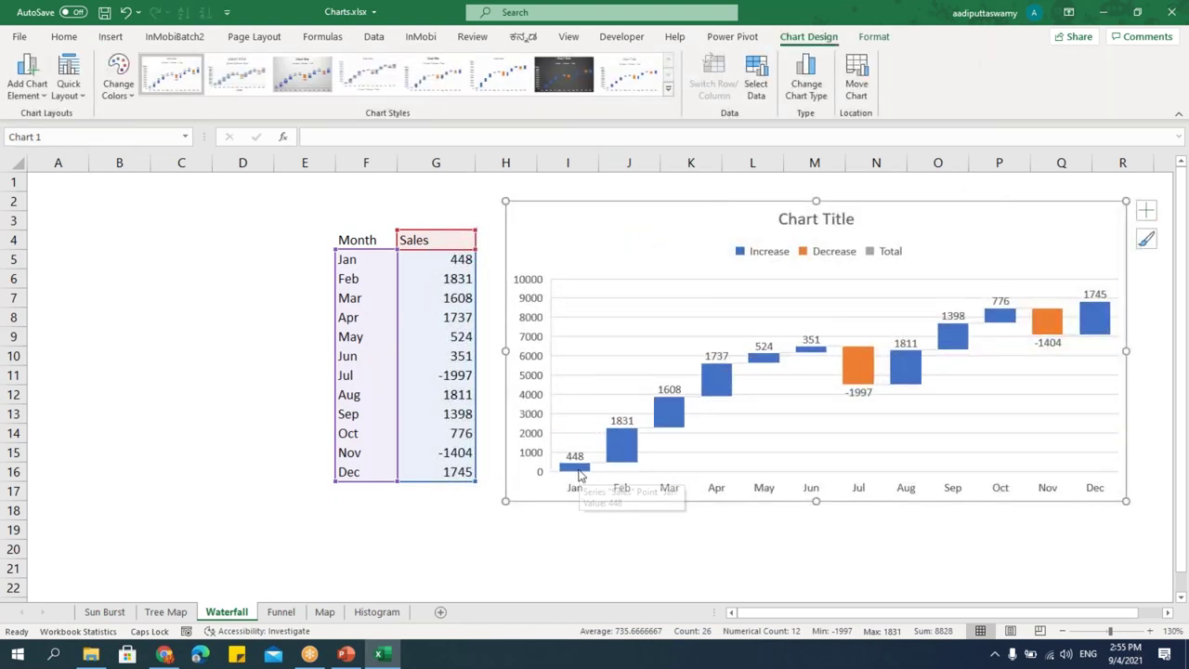
# Compare the waterfall chart's January, February, July and November bars with the table, and check the sum of January to June sales.
pyautogui.moveTo(576, 468)
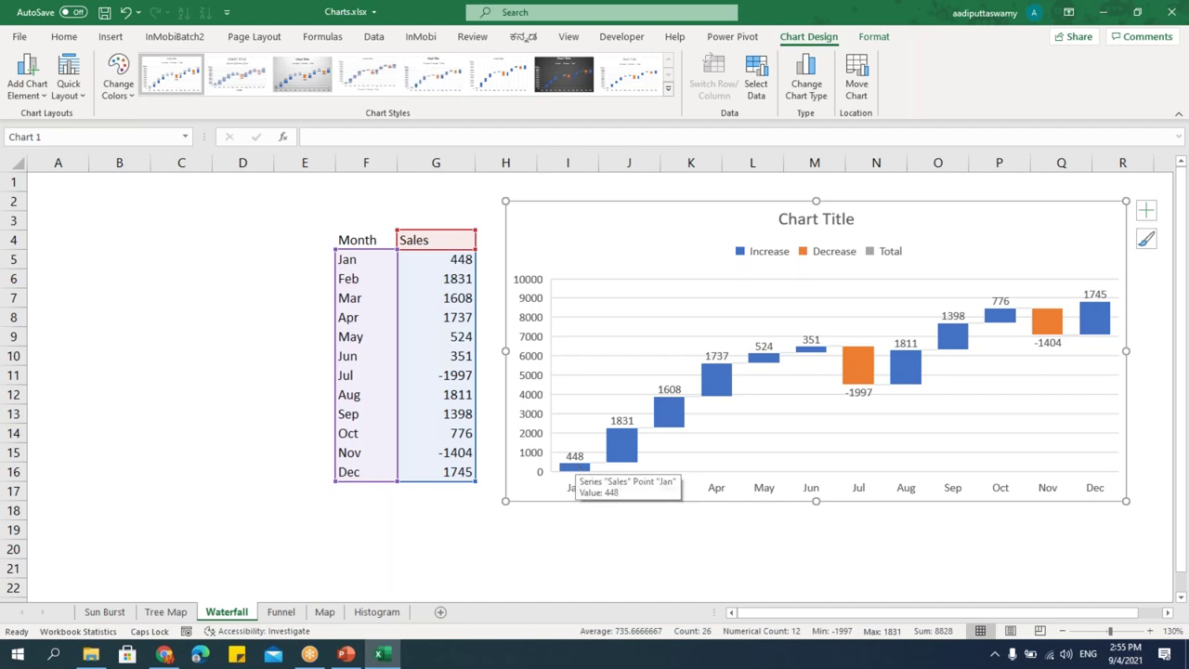
pyautogui.moveTo(616, 430)
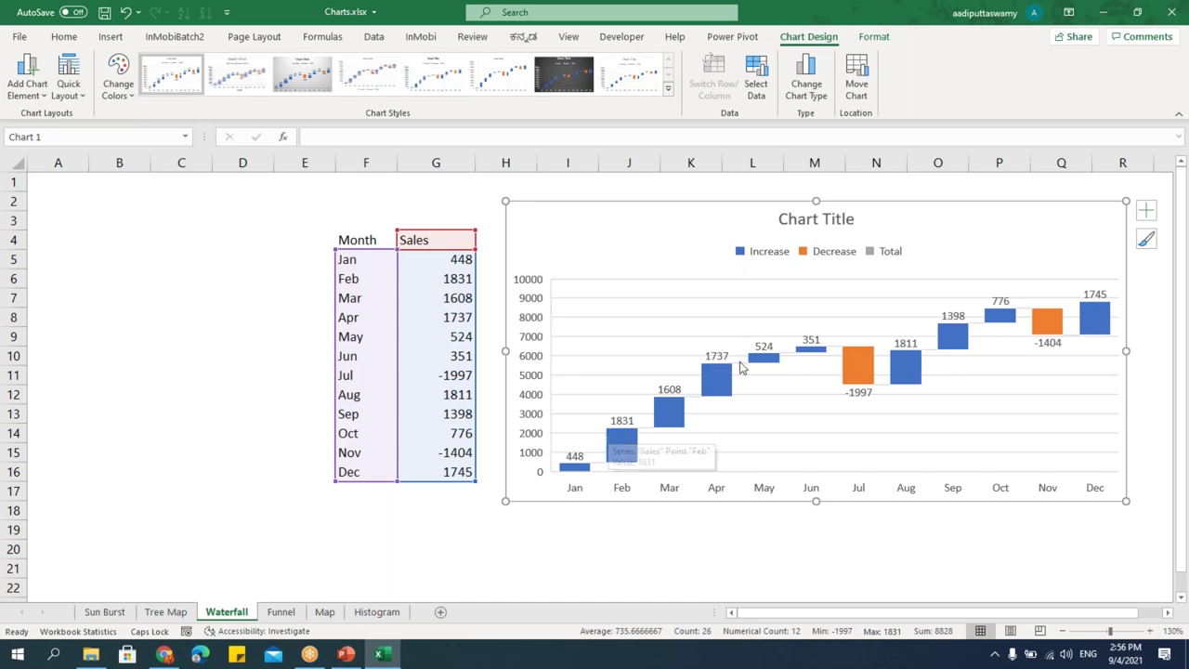
pyautogui.click(449, 379)
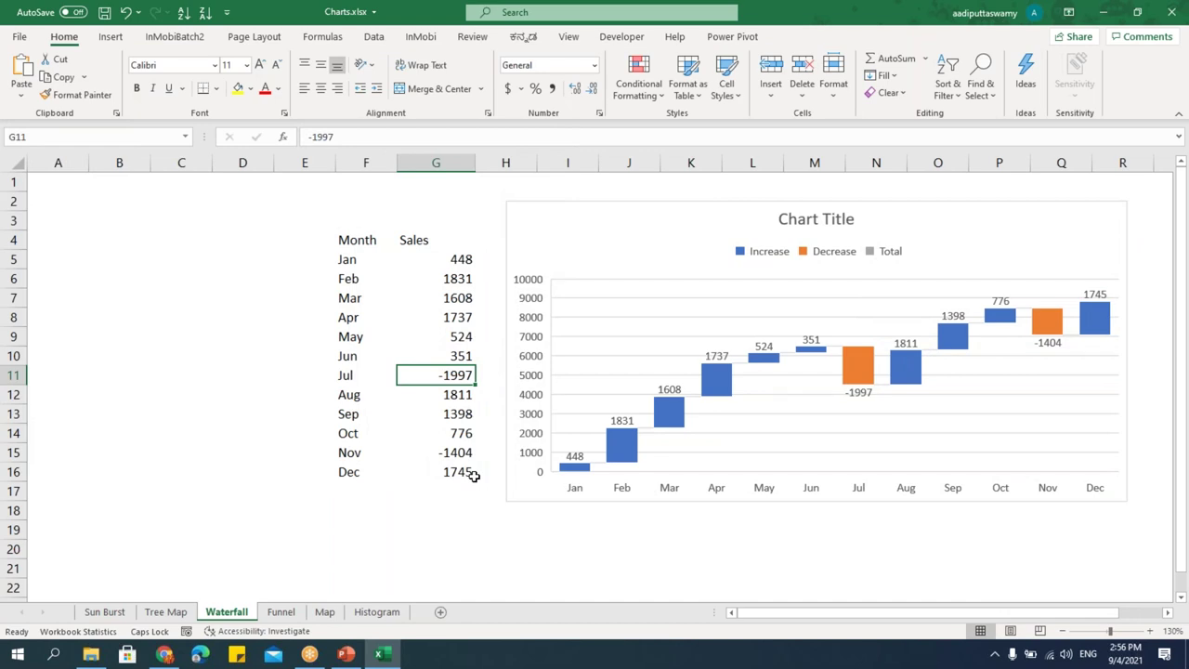
pyautogui.moveTo(459, 264); pyautogui.dragTo(462, 354)
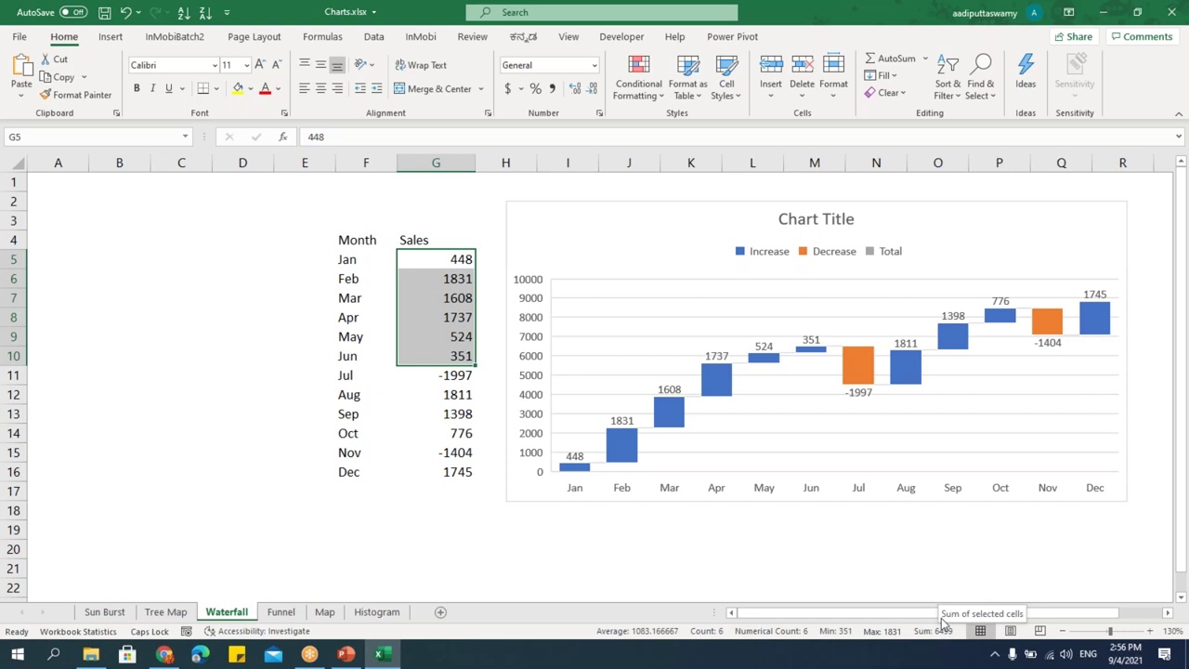
pyautogui.moveTo(864, 396)
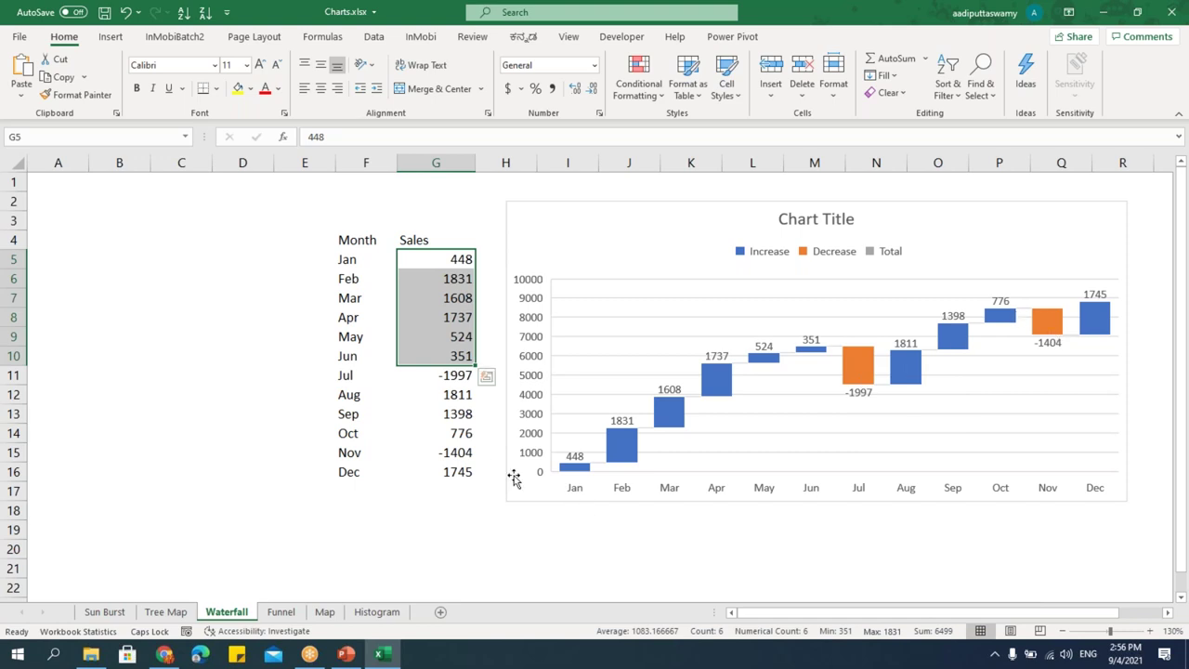
pyautogui.click(441, 453)
pyautogui.moveTo(1041, 344)
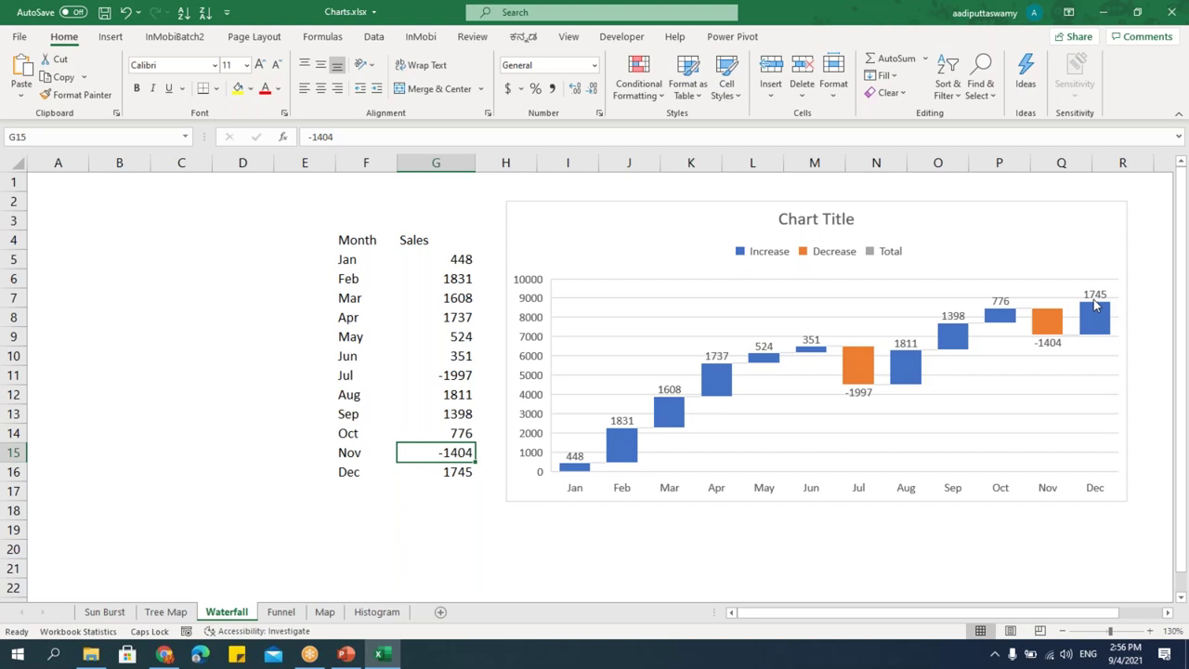
# On the Funnel sheet, insert a funnel chart from the State and Sales data in F4:G16, move it beside the table and enlarge it.
pyautogui.click(281, 612)
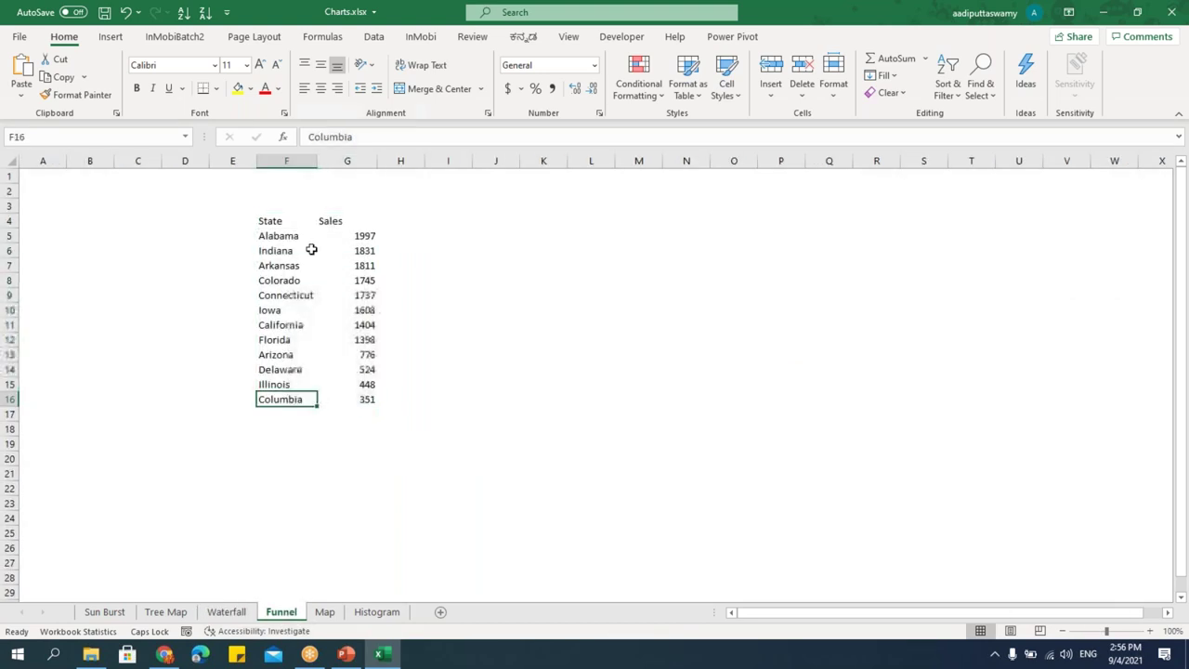
pyautogui.scroll(3, 324, 275)
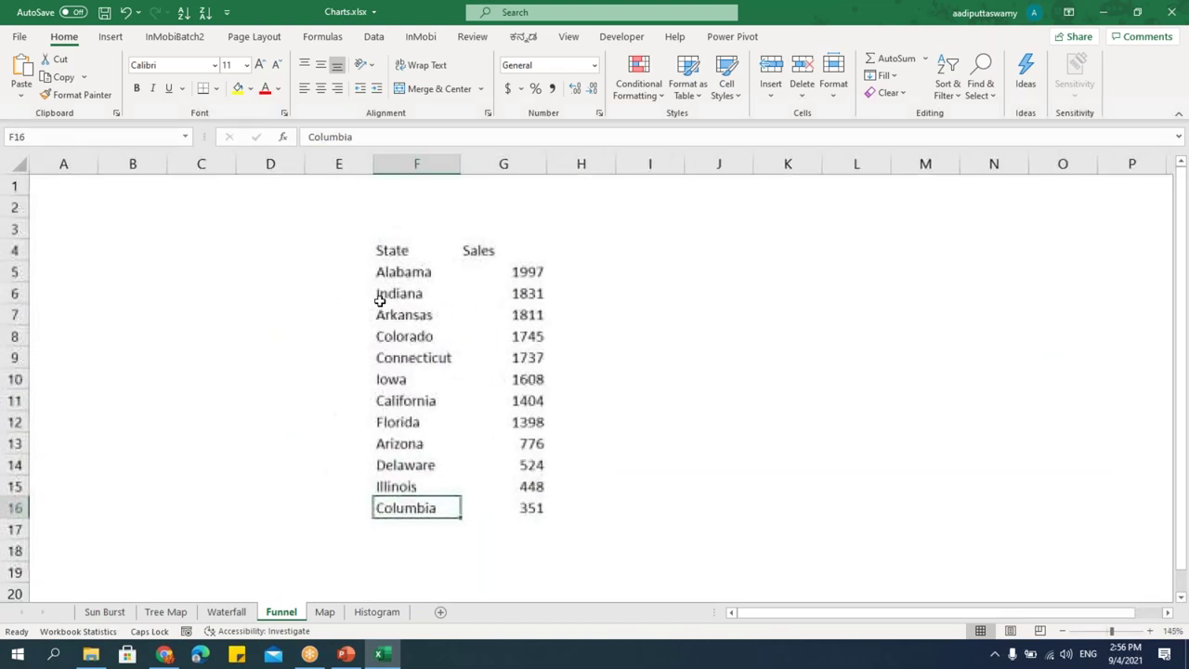
pyautogui.scroll(-1, 380, 300)
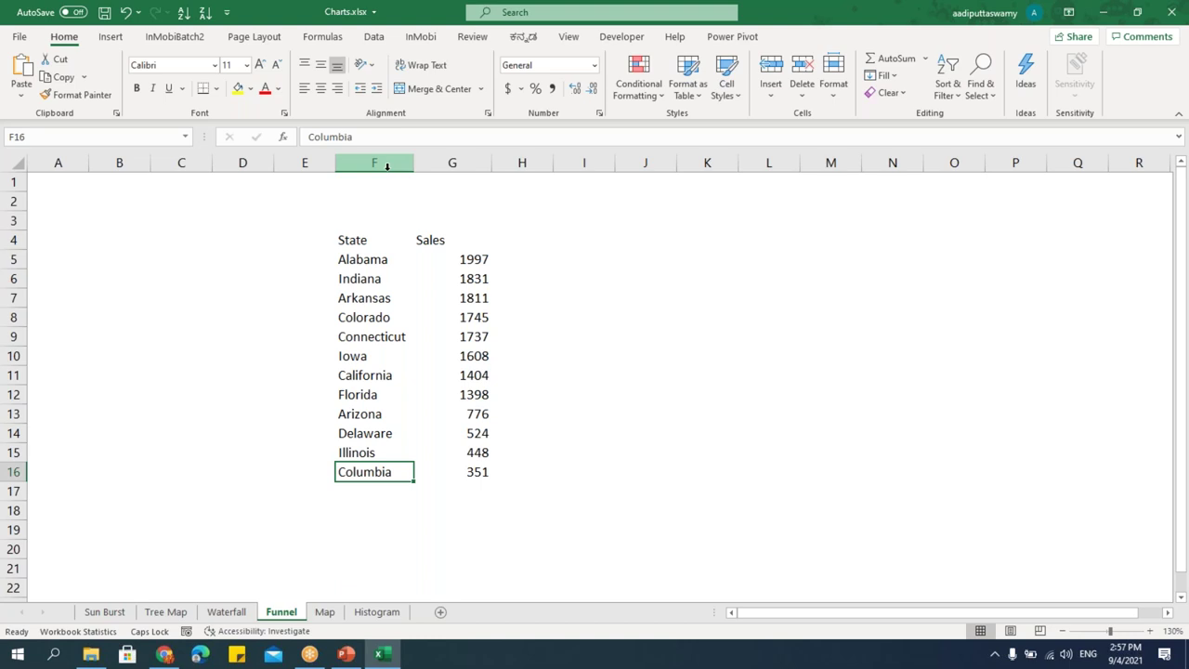
pyautogui.moveTo(360, 237); pyautogui.dragTo(458, 476)
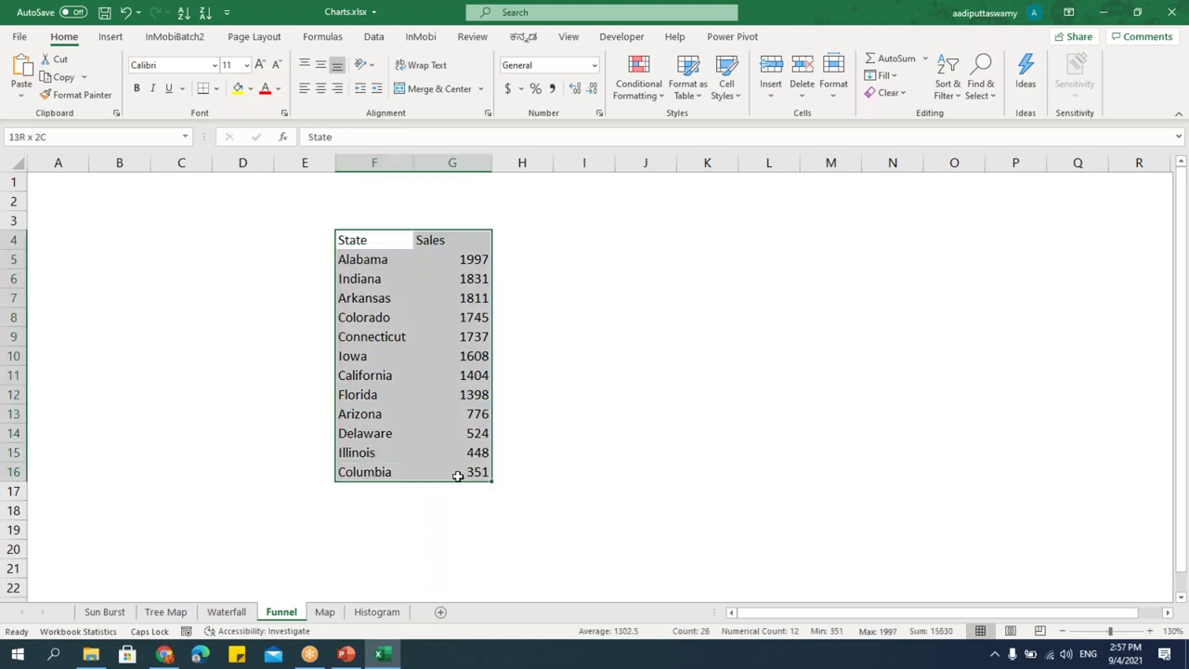
pyautogui.click(115, 39)
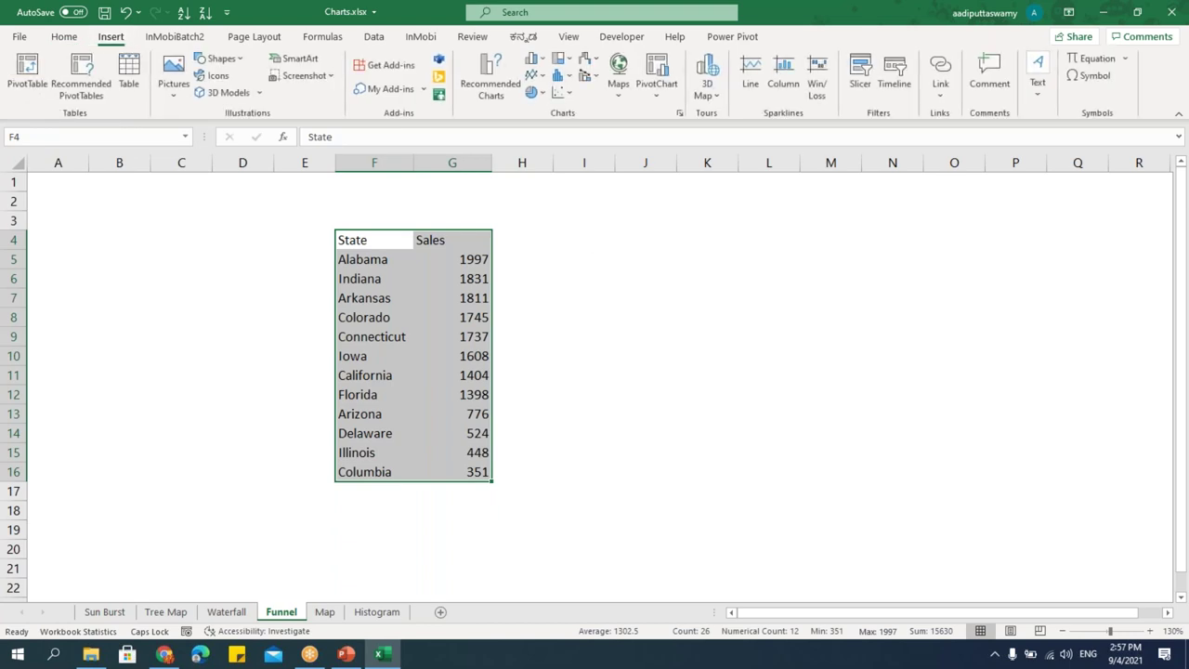
pyautogui.click(589, 58)
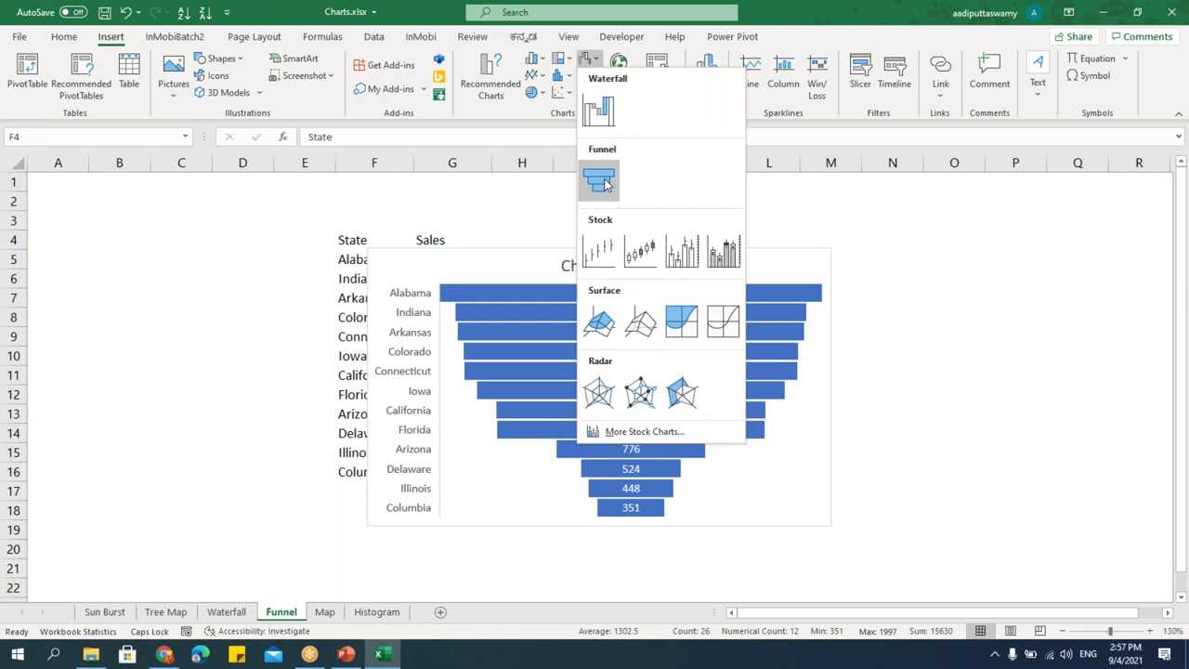
pyautogui.click(604, 183)
pyautogui.moveTo(544, 252); pyautogui.dragTo(685, 217)
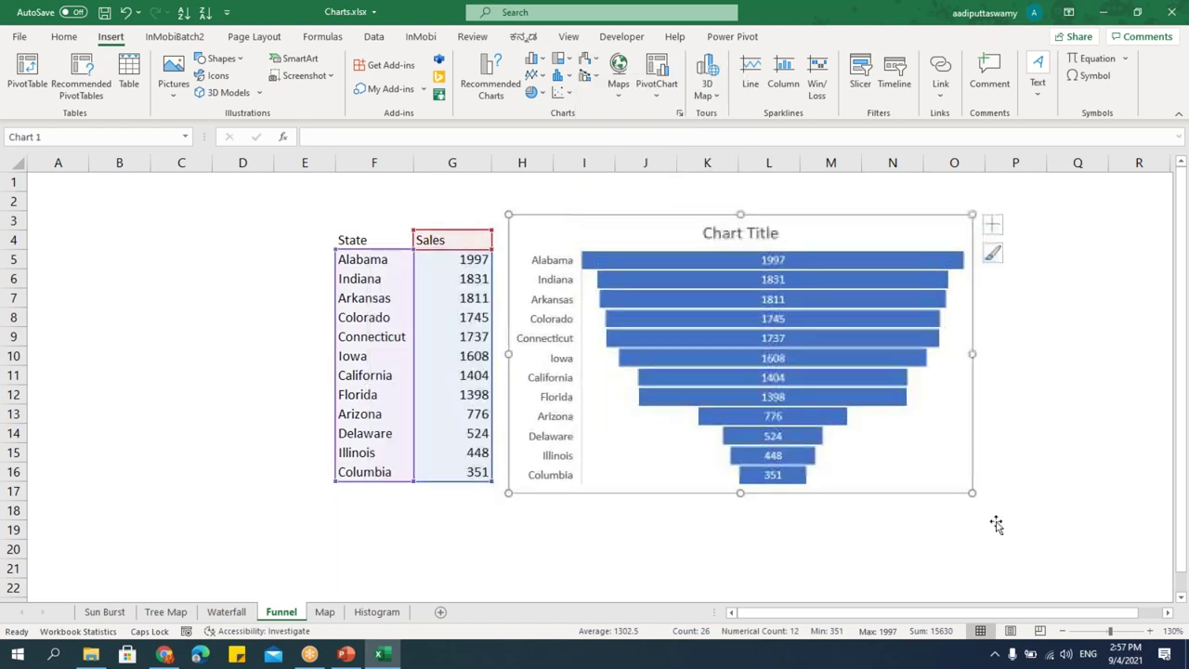
pyautogui.moveTo(972, 493); pyautogui.dragTo(1104, 564)
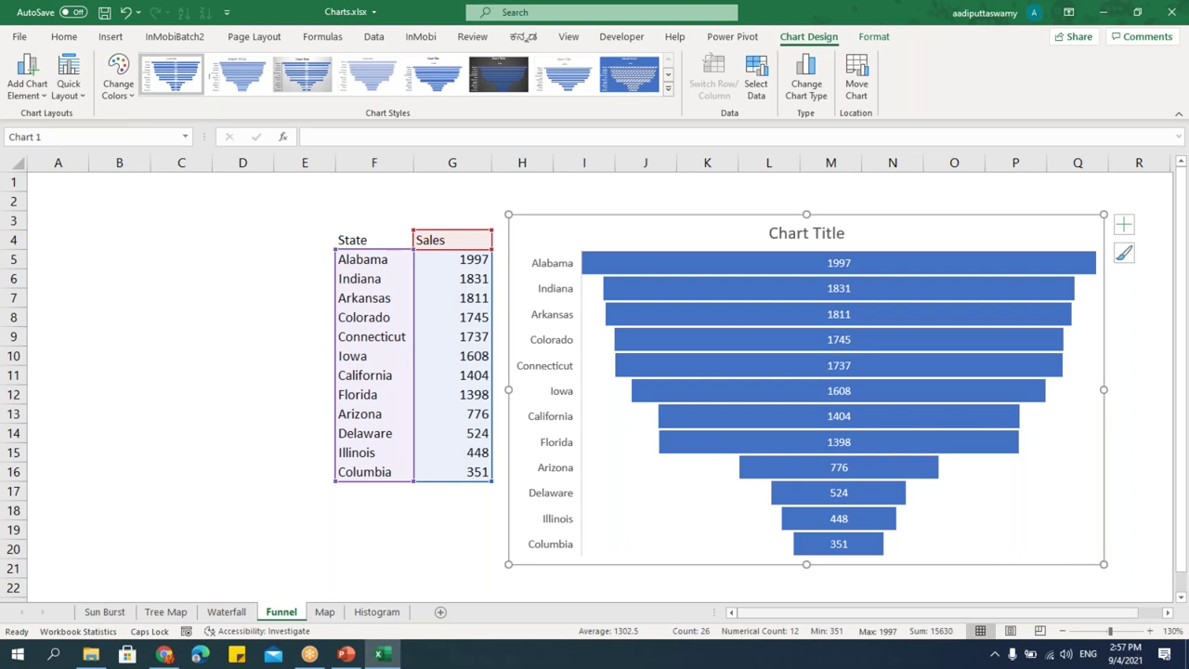
# Skip past the Map sheet to the Histogram sheet and review its Name and Age list.
pyautogui.click(326, 612)
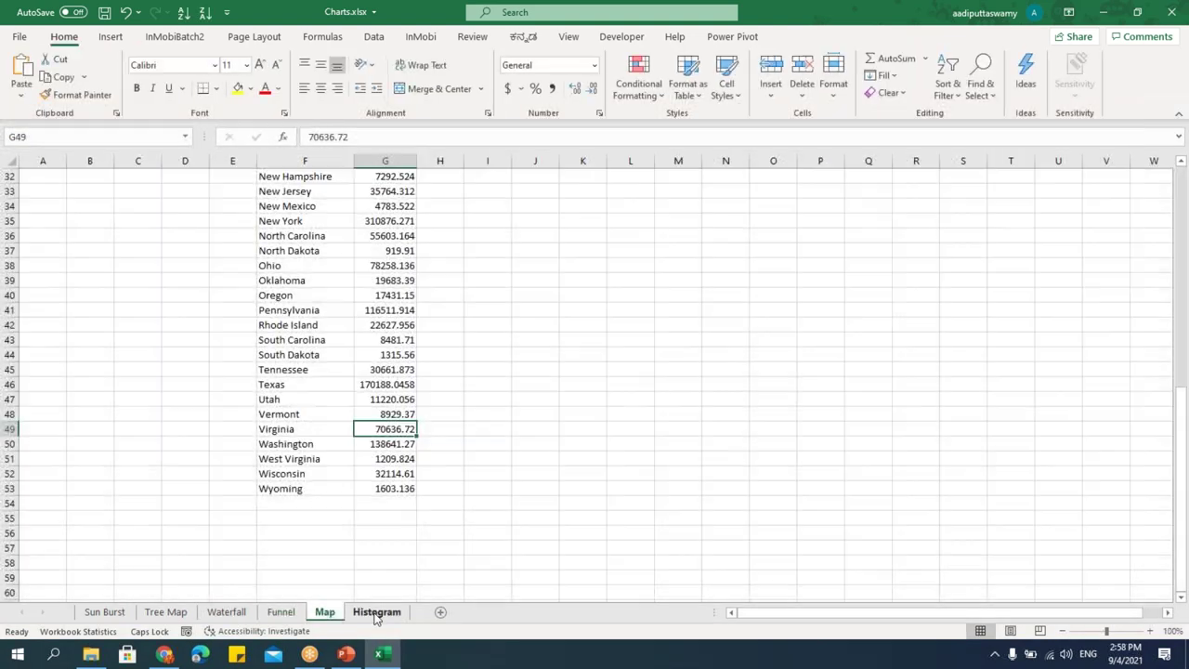
pyautogui.click(377, 613)
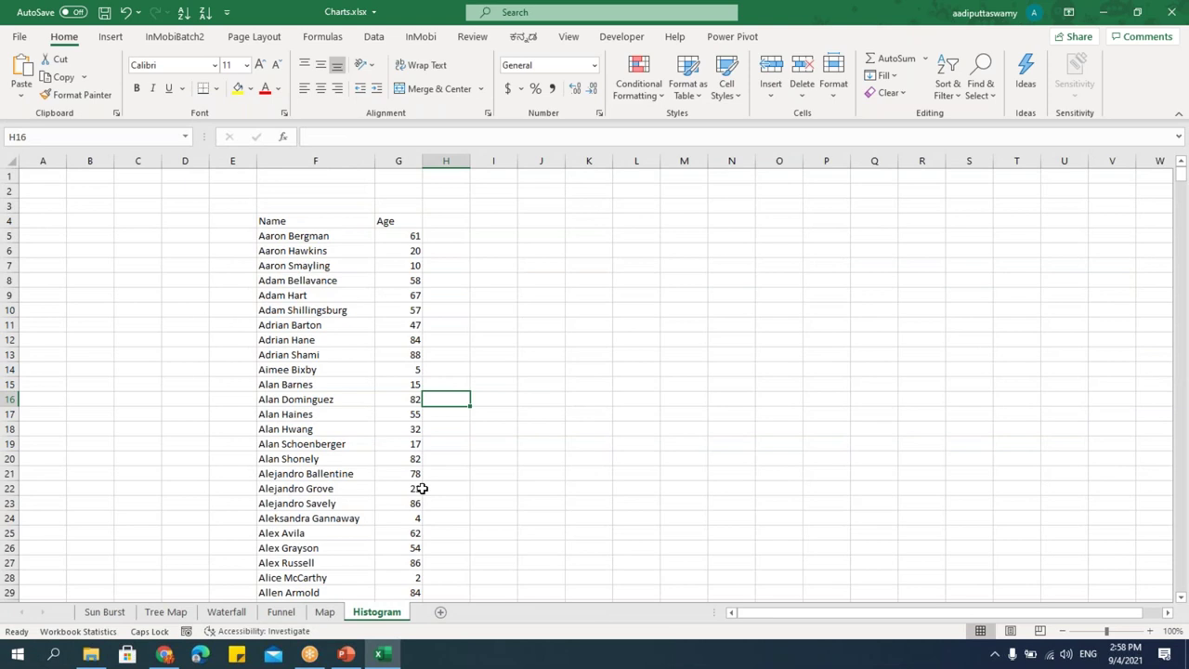
pyautogui.keyDown('ctrl'); pyautogui.scroll(2, 380, 344); pyautogui.keyUp('ctrl')
pyautogui.scroll(1, 447, 366)
pyautogui.click(412, 277)
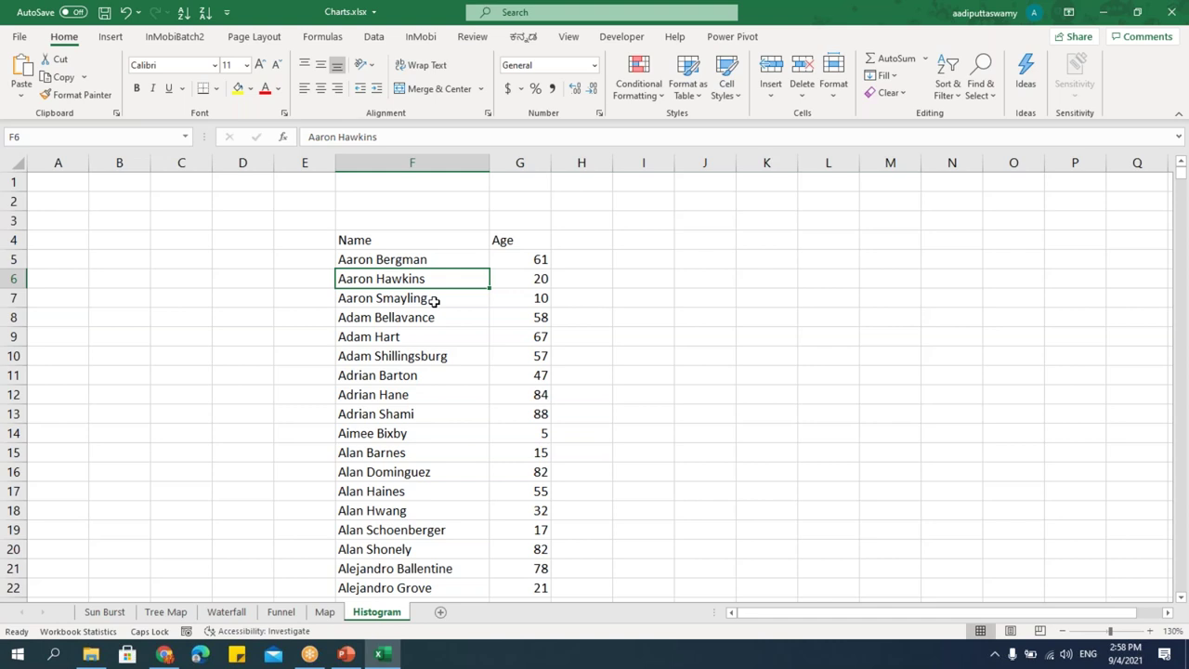
pyautogui.moveTo(568, 258); pyautogui.dragTo(586, 405)
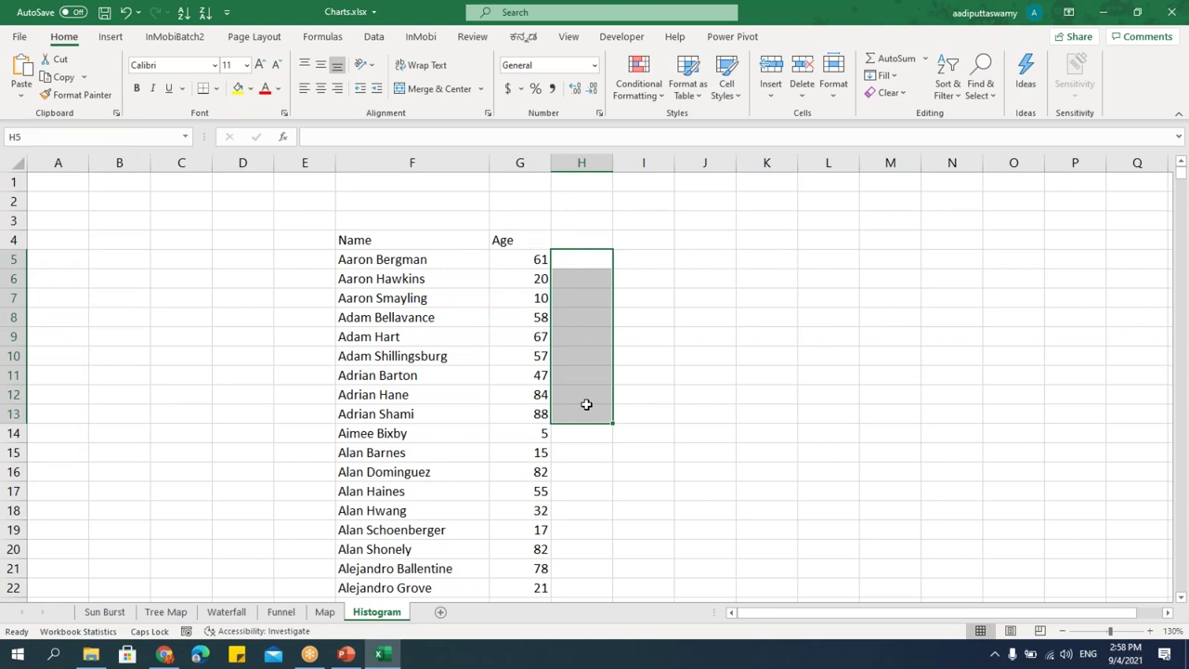
# Insert a histogram chart from the Name and Age data in F4:G798 and move it clear of the data columns.
pyautogui.moveTo(401, 239); pyautogui.dragTo(397, 239)
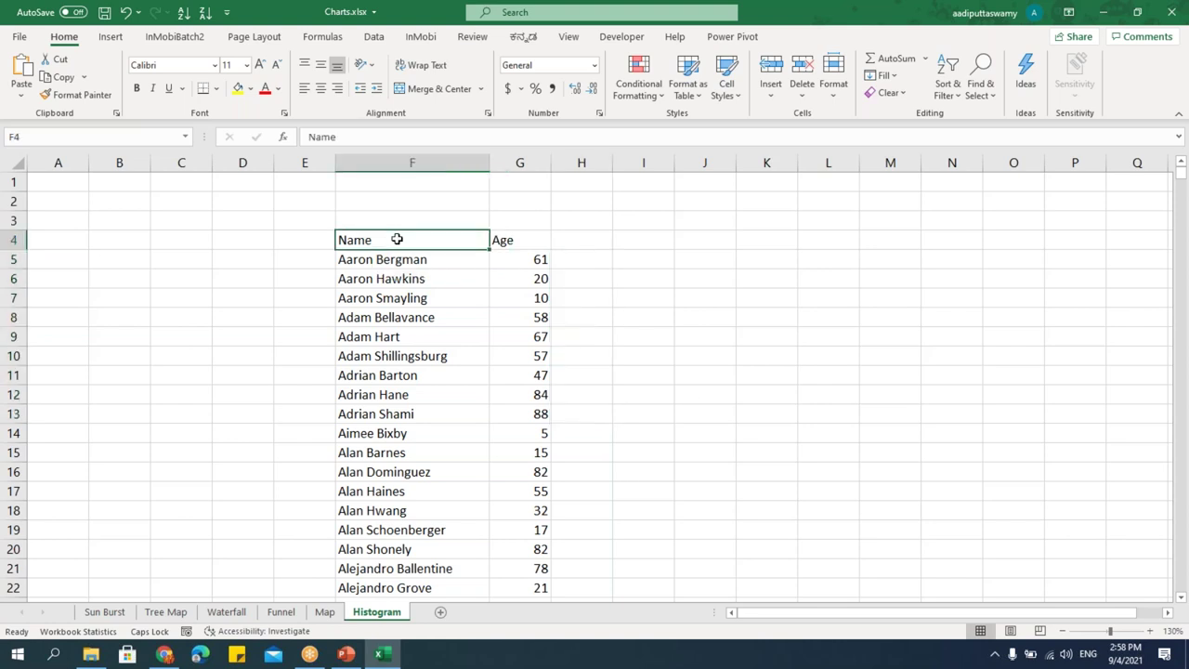
pyautogui.hotkey('shift', 'Right')
pyautogui.hotkey('ctrl', 'shift', 'Down')
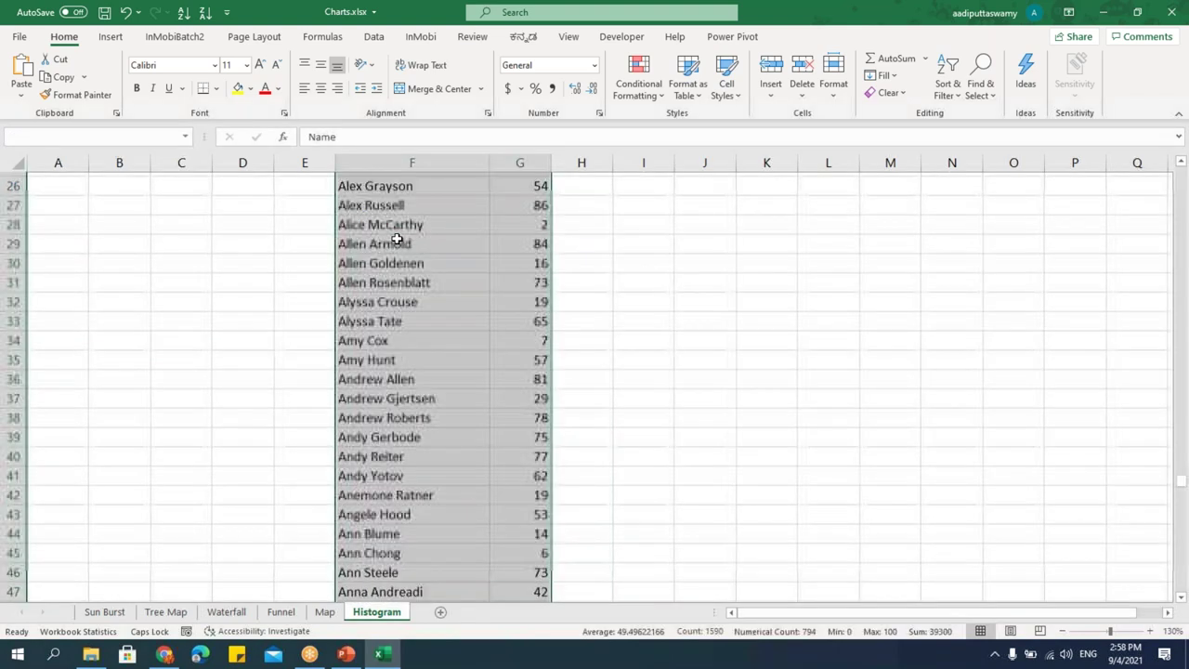
pyautogui.click(111, 36)
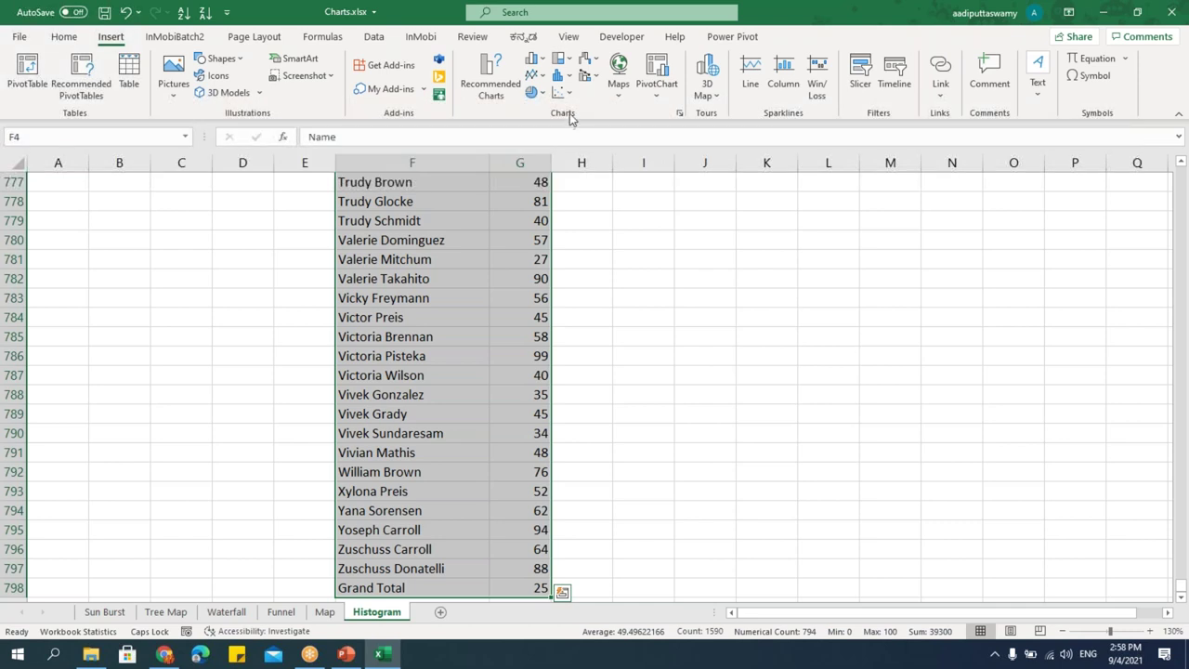
pyautogui.click(568, 80)
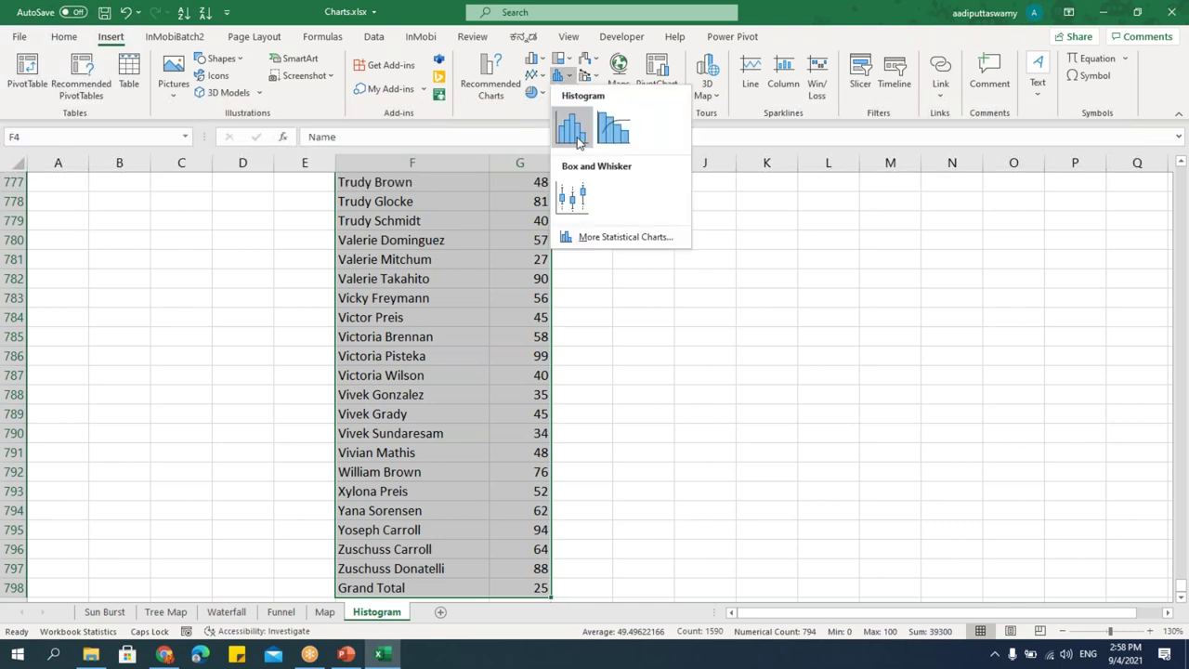
pyautogui.click(578, 137)
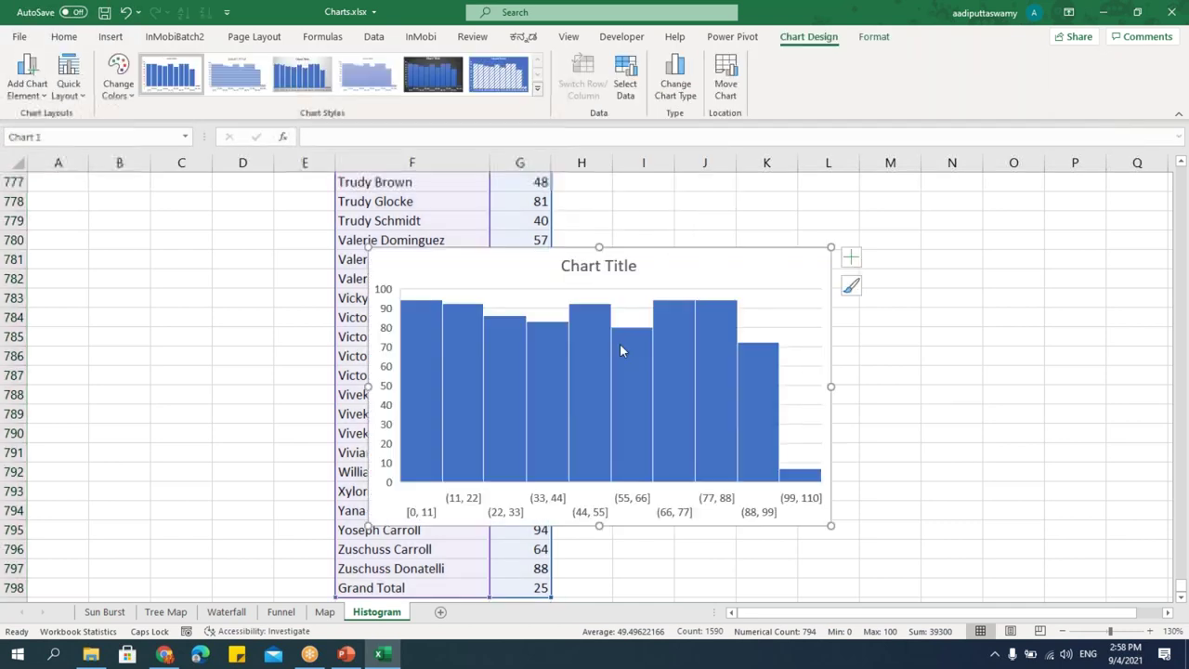
pyautogui.moveTo(481, 244); pyautogui.dragTo(678, 220)
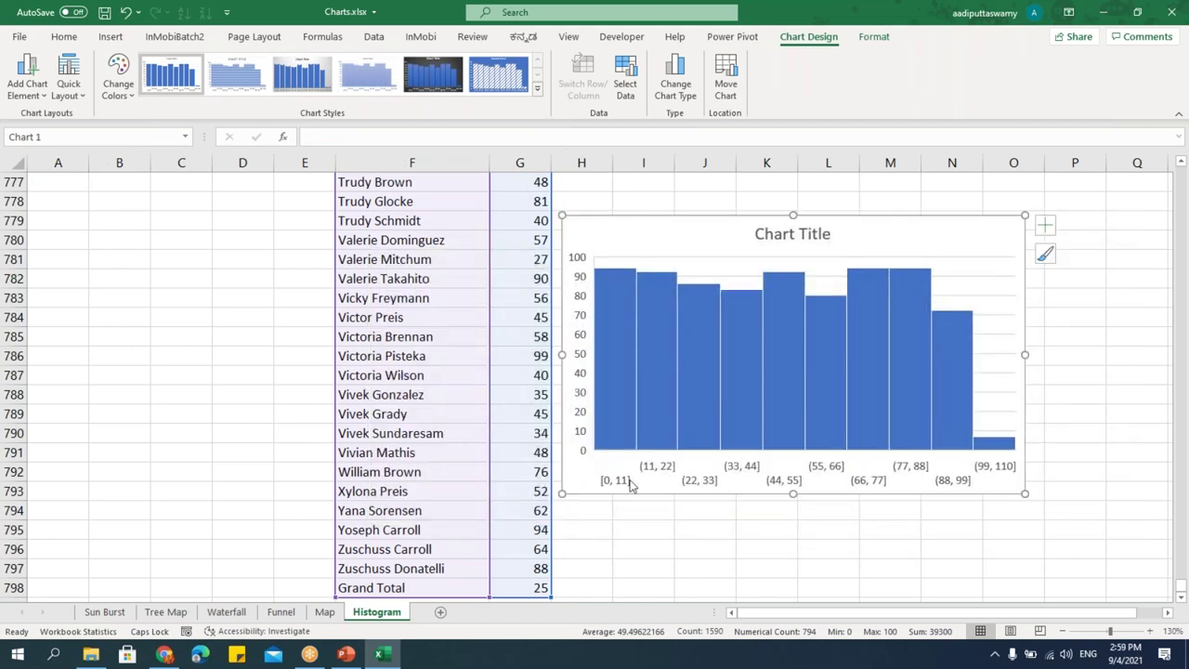
# Widen the histogram chart toward column P until its bin labels fit on one row.
pyautogui.moveTo(1025, 354); pyautogui.dragTo(1102, 346)
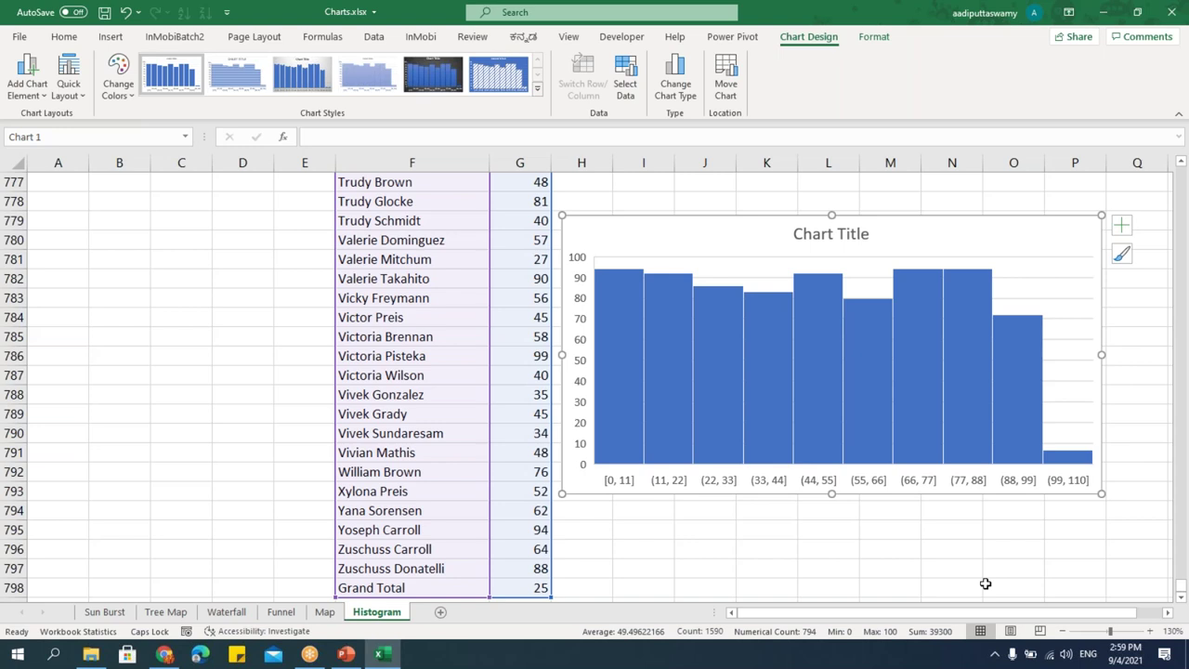
# Insert a filled map chart from the State and Sales data in F4:G53 on the Map sheet, and enlarge it.
pyautogui.click(325, 612)
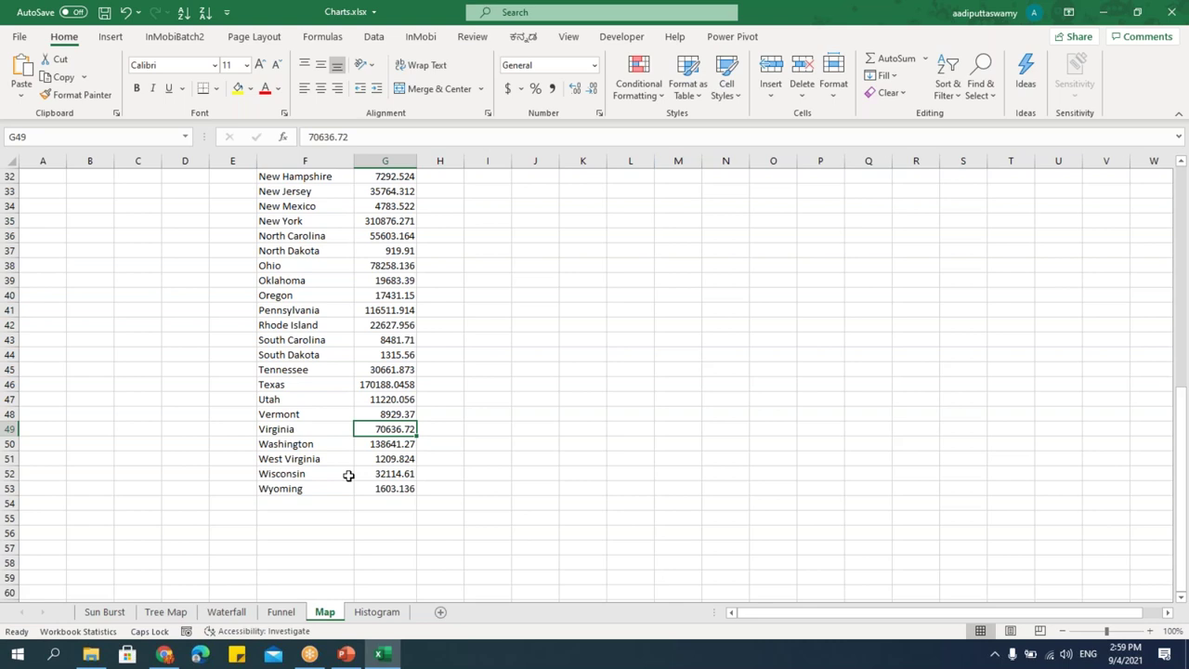
pyautogui.hotkey('ctrl', 'Up')
pyautogui.press('Left')
pyautogui.press('Down')
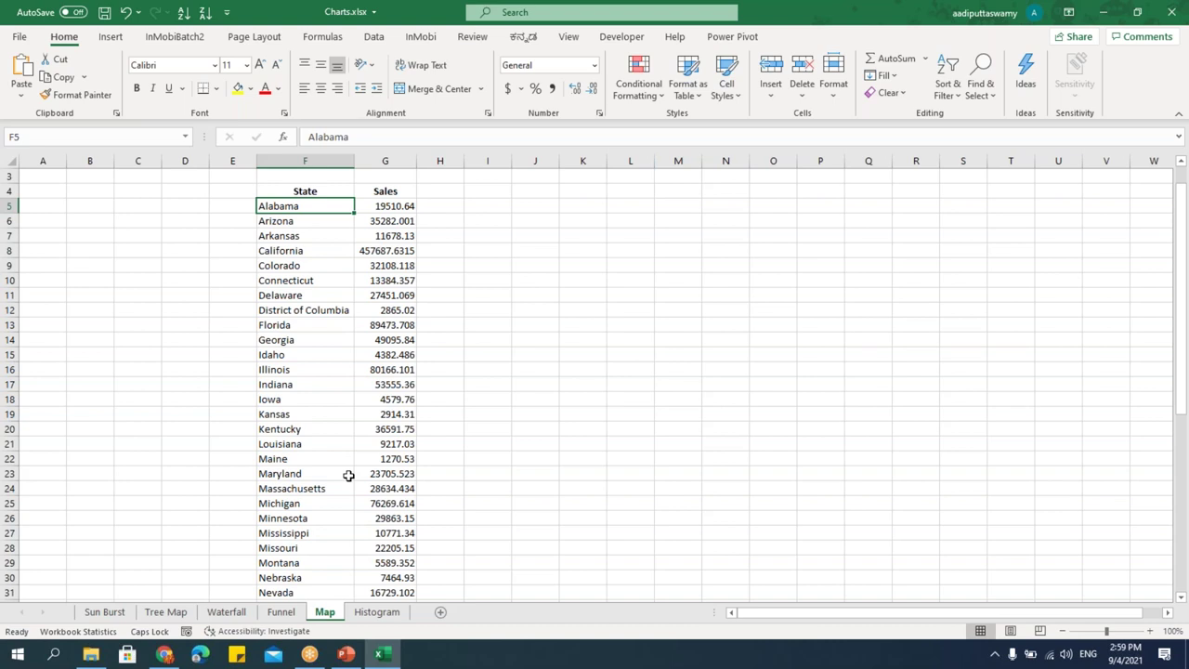
pyautogui.press('Up')
pyautogui.hotkey('shift', 'Right')
pyautogui.hotkey('ctrl', 'shift', 'Down')
pyautogui.click(111, 37)
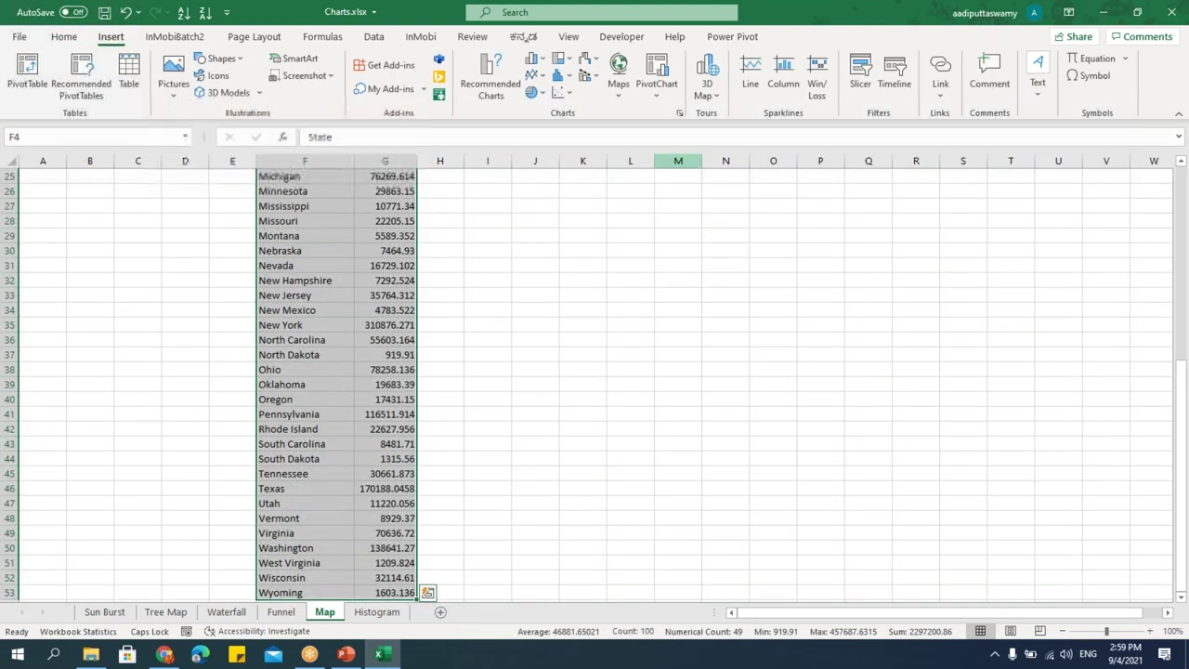
pyautogui.click(618, 83)
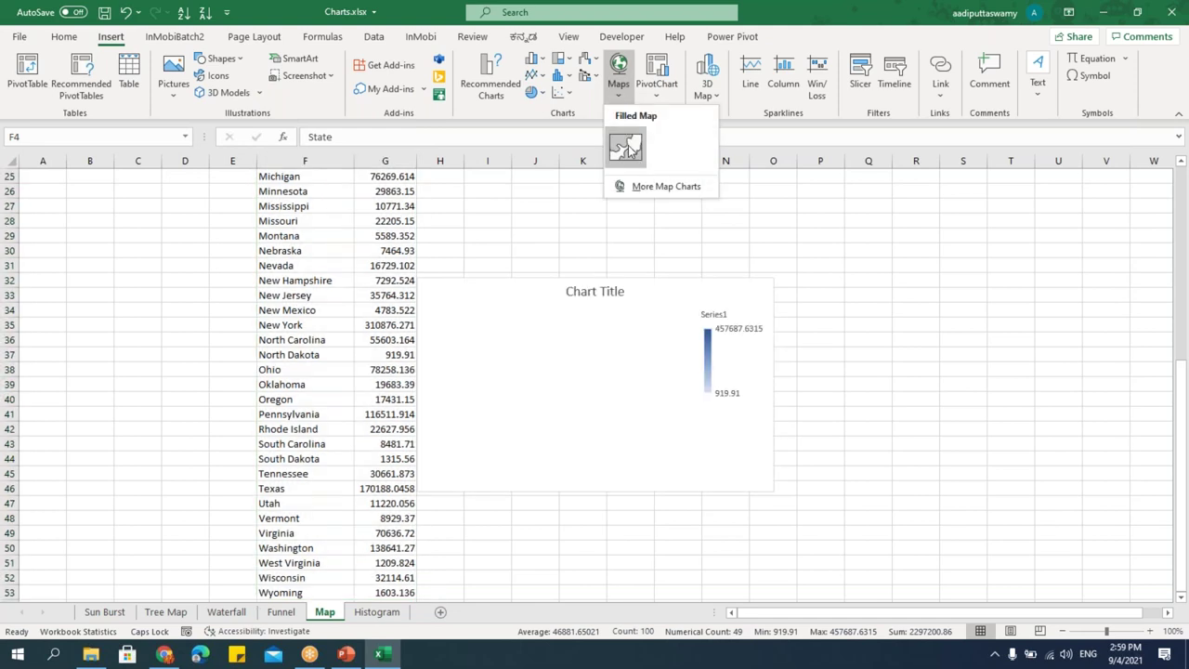
pyautogui.click(627, 149)
pyautogui.moveTo(849, 432); pyautogui.dragTo(1078, 536)
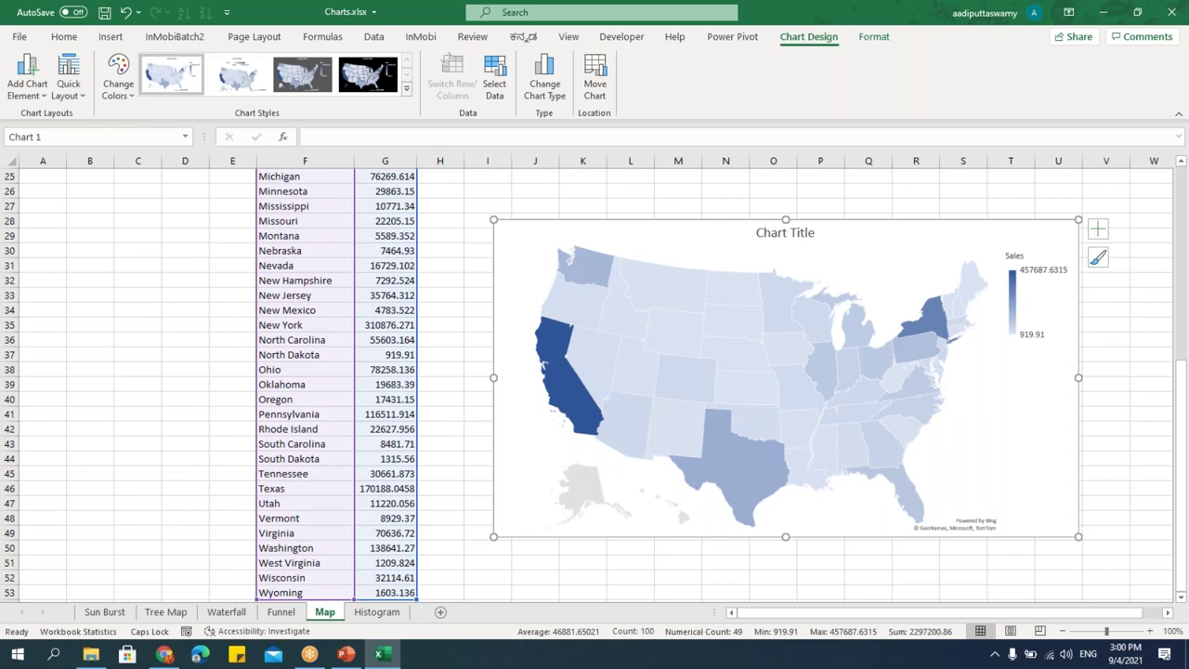
# Close Charts.xlsx without saving the changes.
pyautogui.rightClick(285, 16)
pyautogui.click(321, 104)
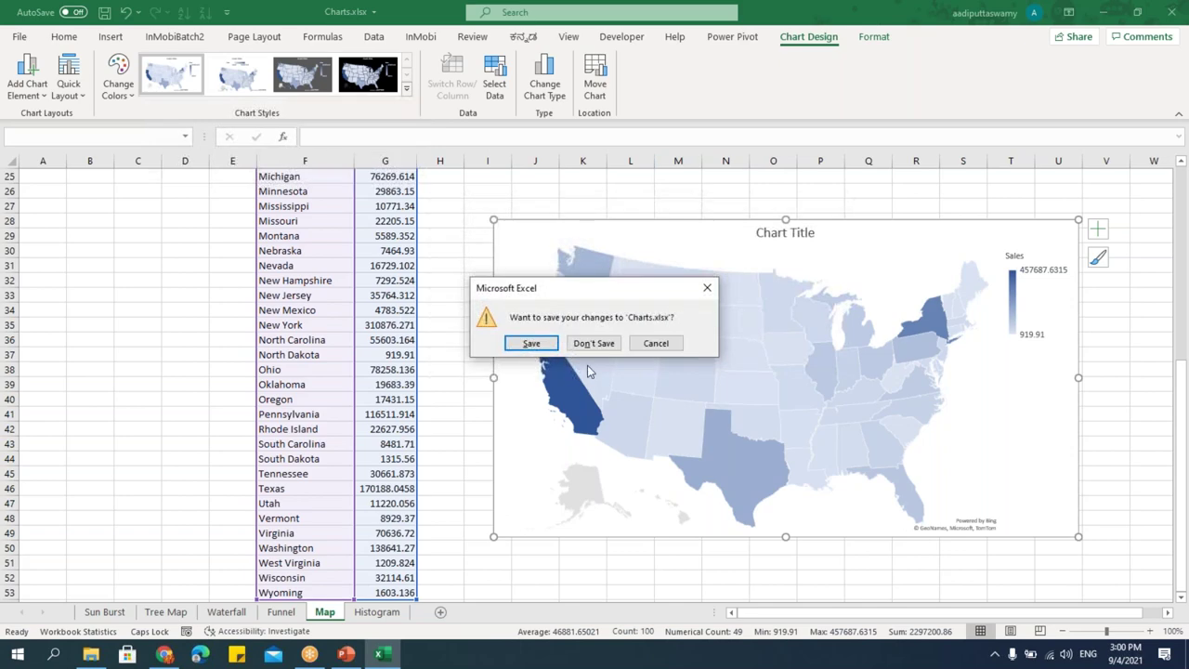
pyautogui.click(594, 343)
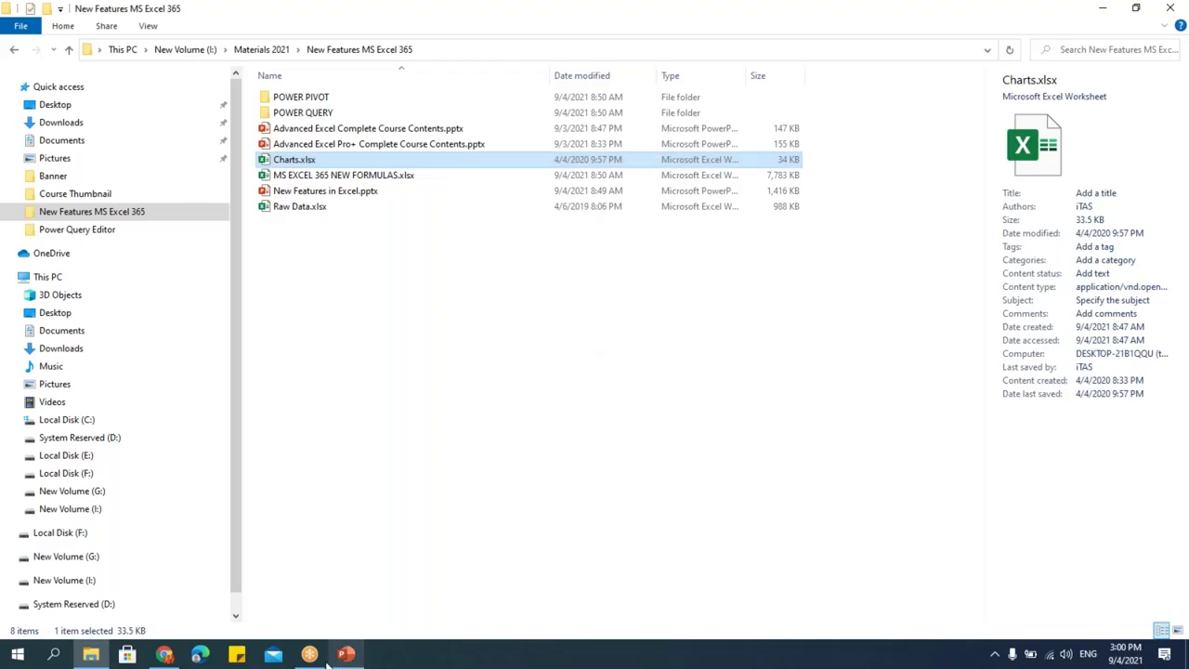
# Check the New Charts slide in PowerPoint, and open the POWER QUERY folder in File Explorer.
pyautogui.click(347, 655)
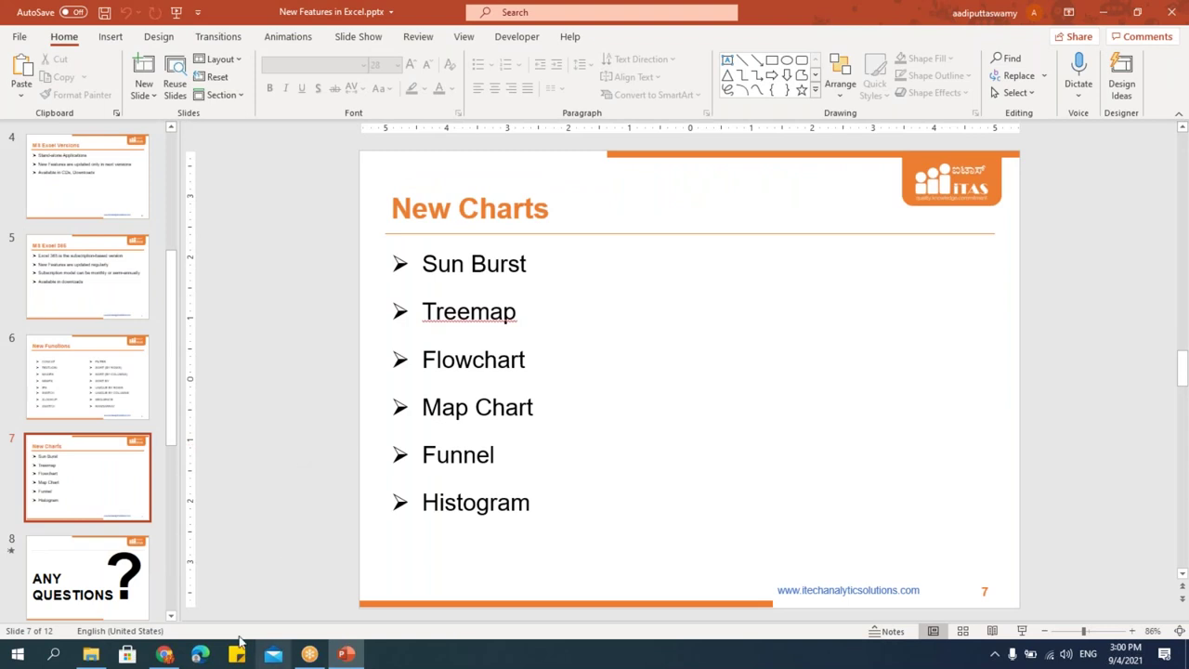
pyautogui.click(90, 654)
pyautogui.click(325, 426)
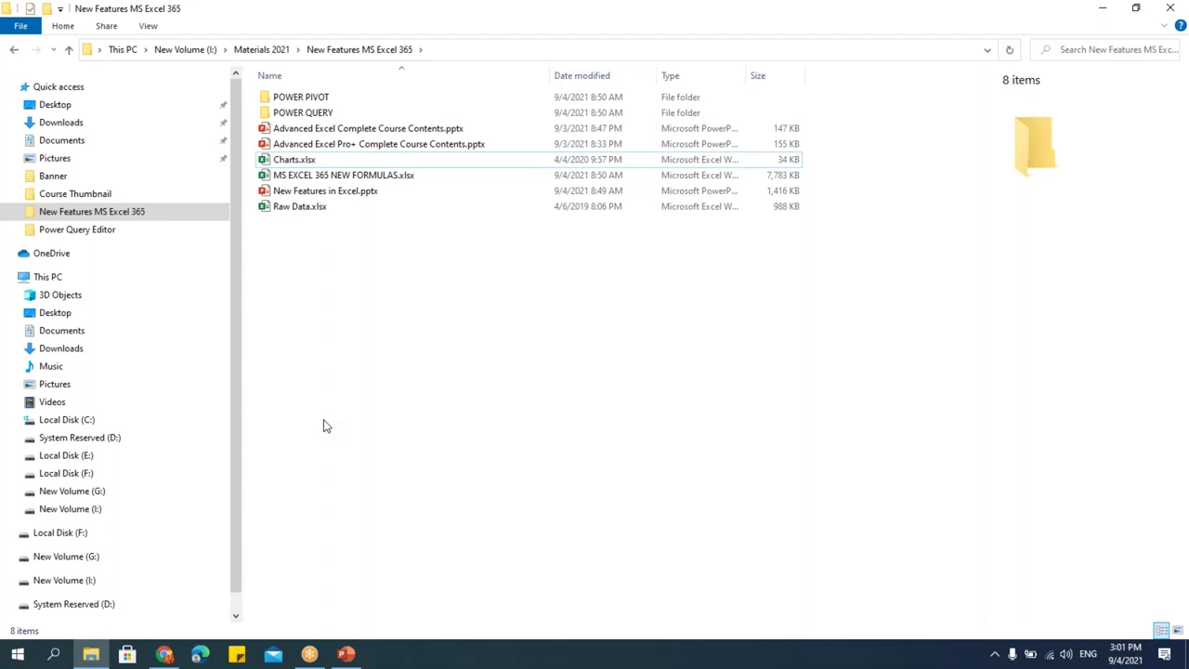
pyautogui.doubleClick(339, 115)
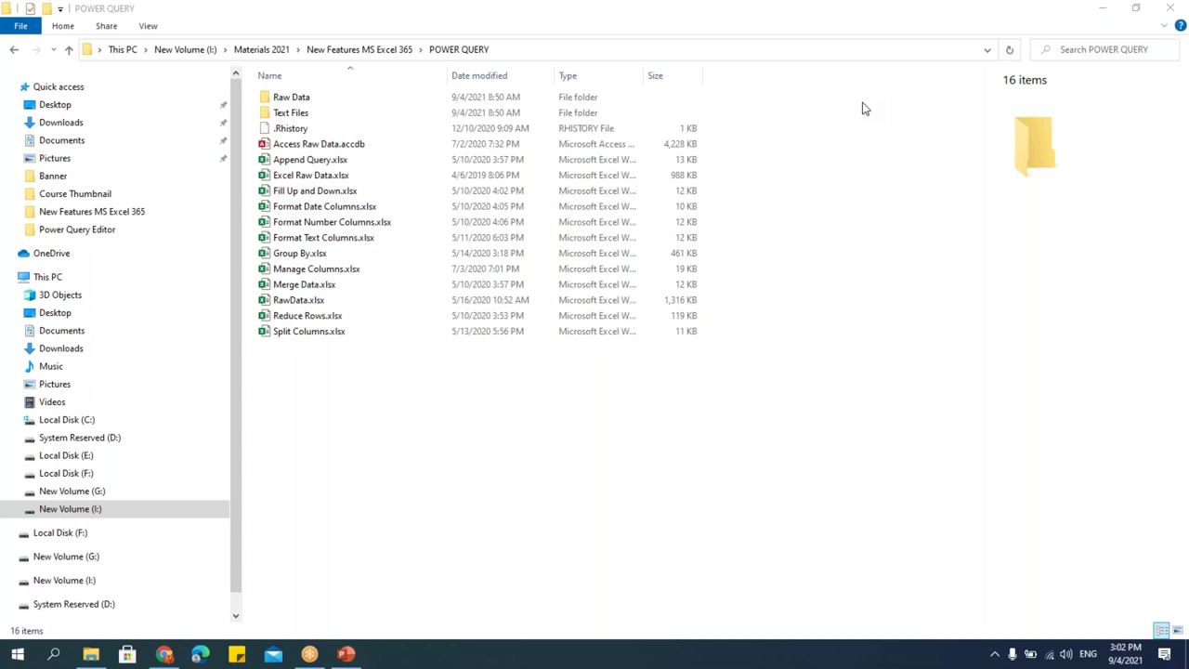
pyautogui.click(468, 467)
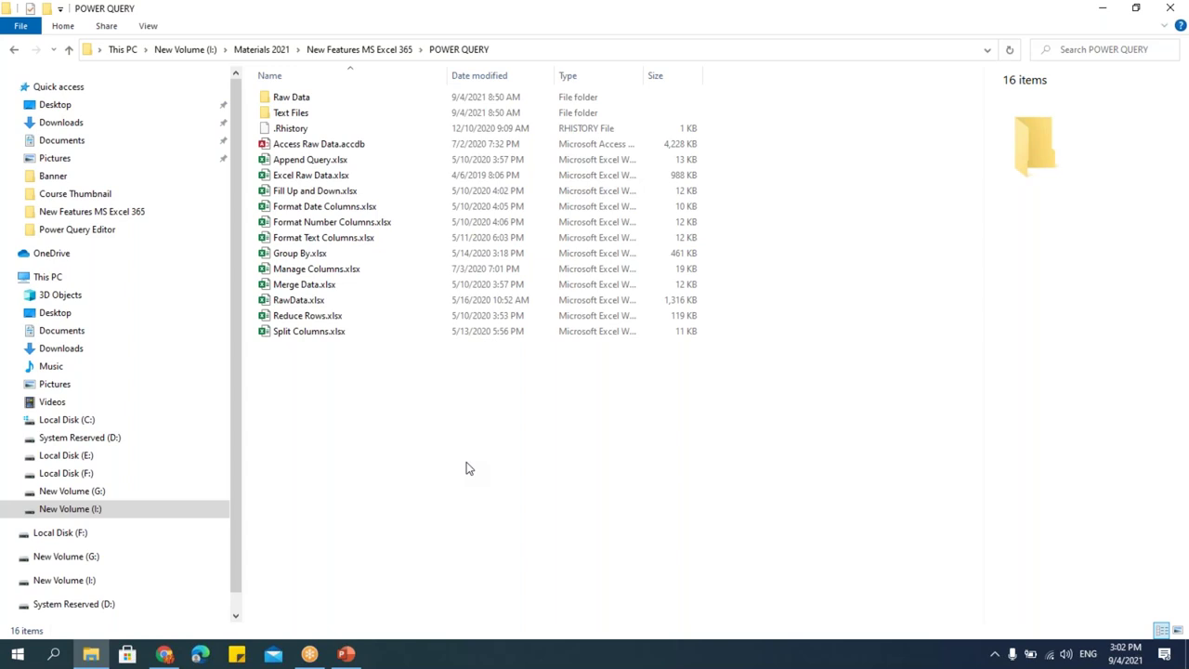
# Launch Excel through the Run dialog and create a blank workbook.
pyautogui.press('super+r')
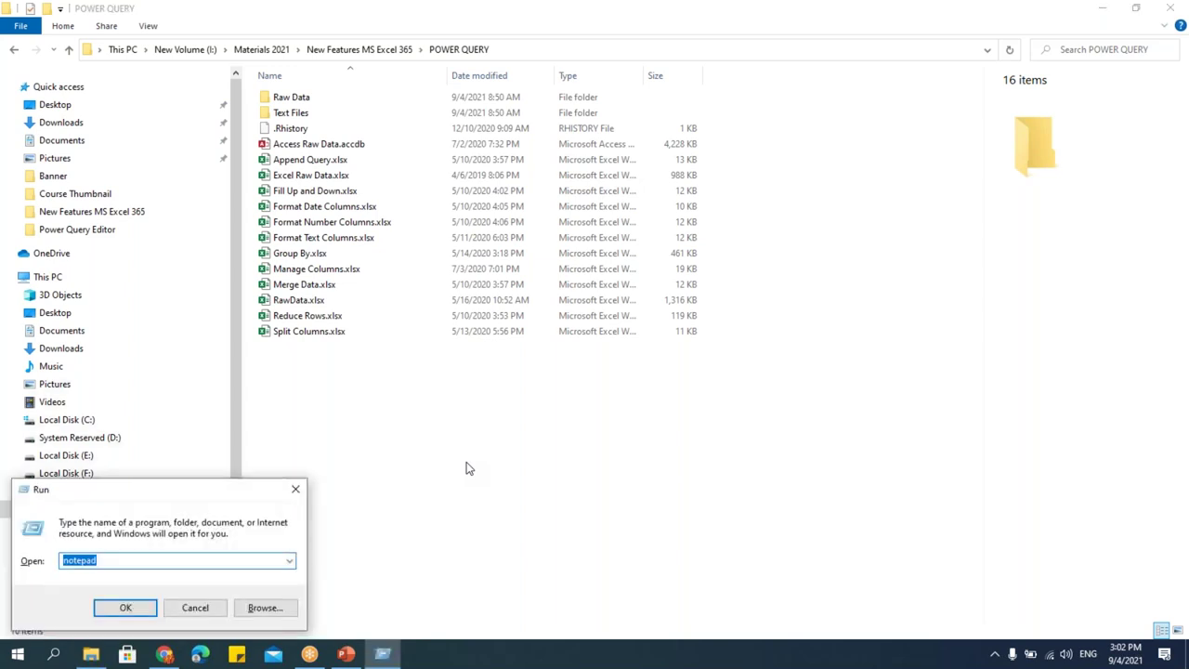
pyautogui.write('EXCEL')
pyautogui.hotkey('ctrl', 'a')
pyautogui.press('Return')
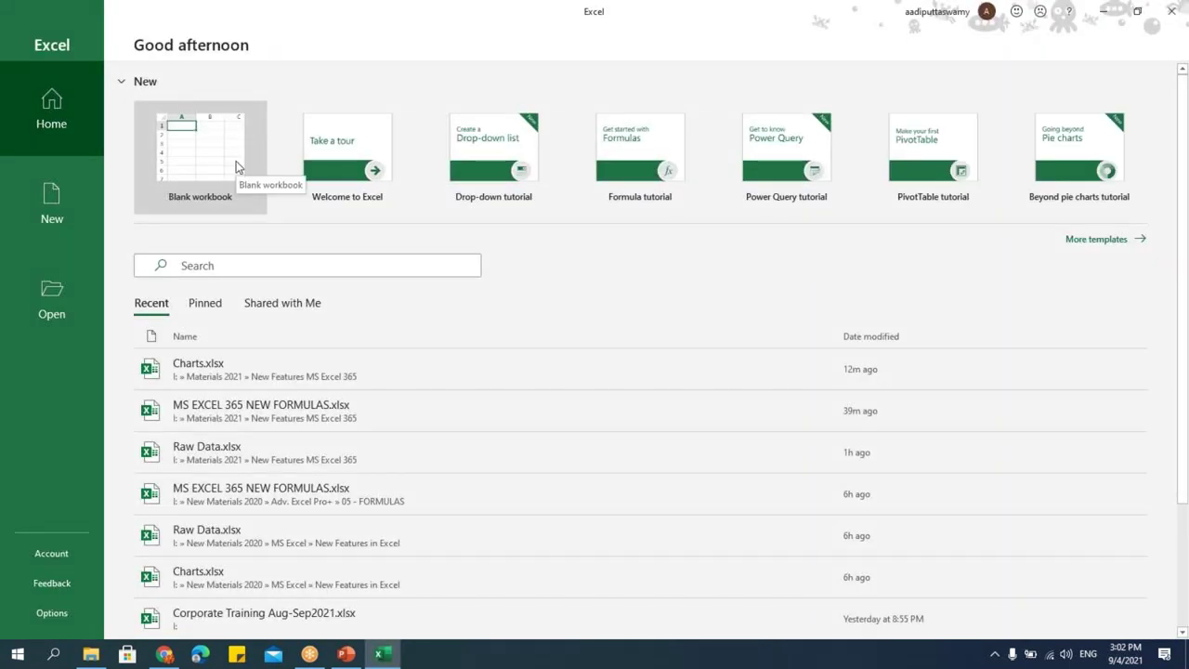
pyautogui.click(228, 169)
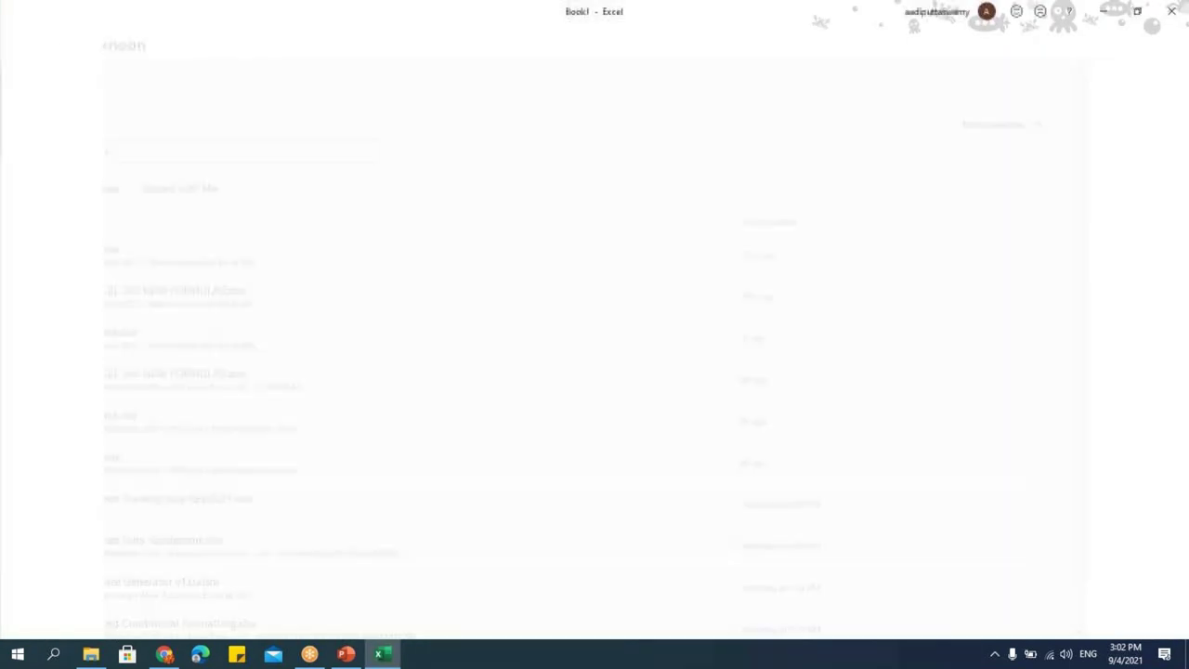
# Look through the Get Data source categories, and start an import from an Excel workbook.
pyautogui.click(375, 39)
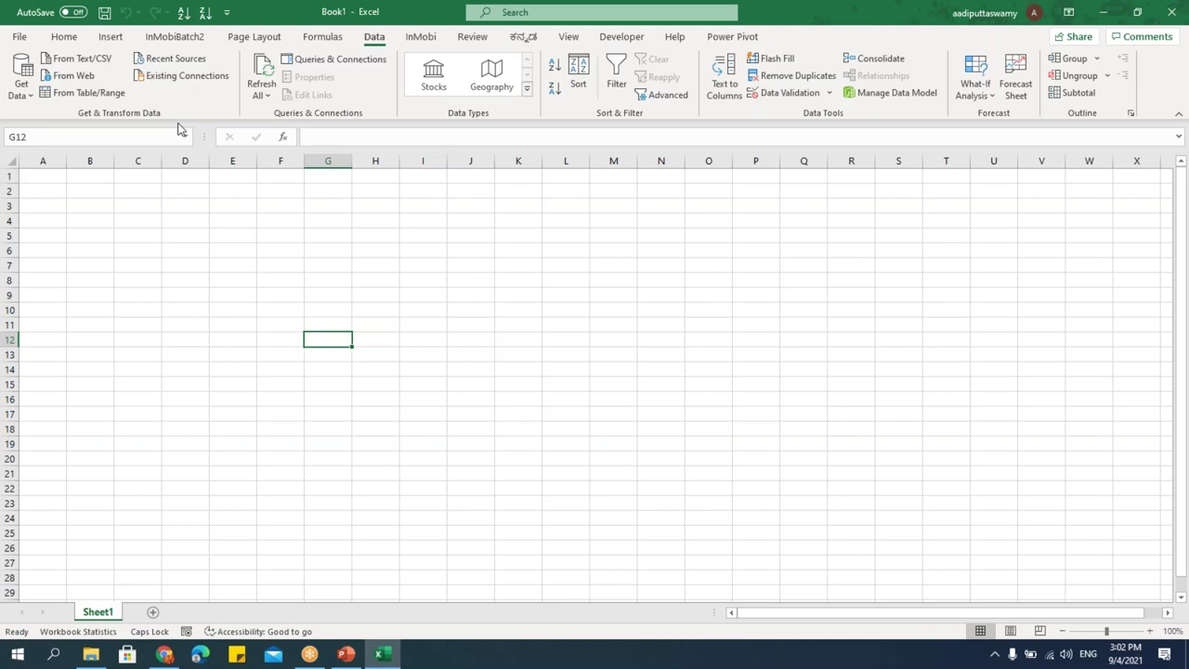
pyautogui.click(22, 89)
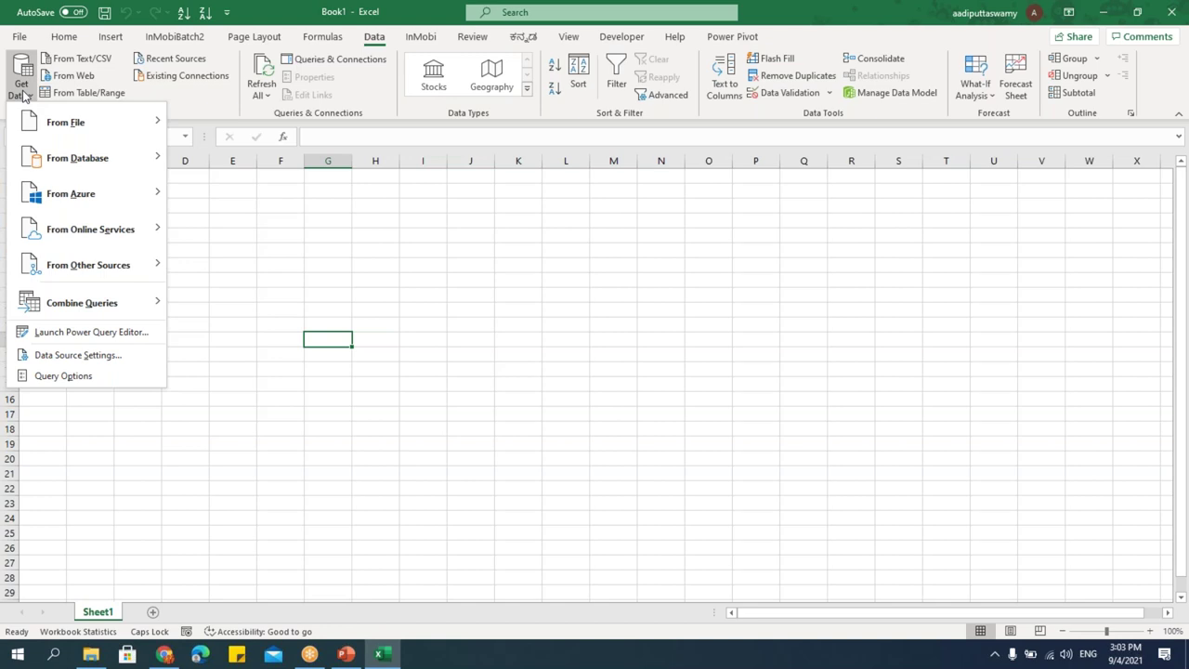
pyautogui.moveTo(28, 130)
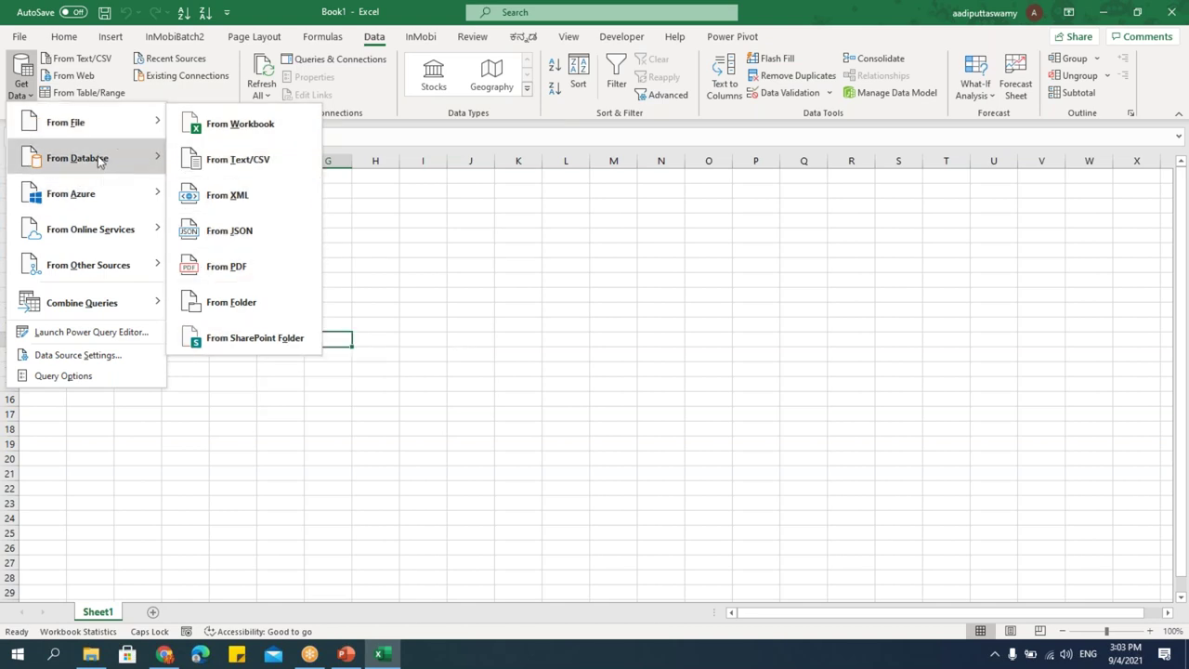
pyautogui.moveTo(105, 161)
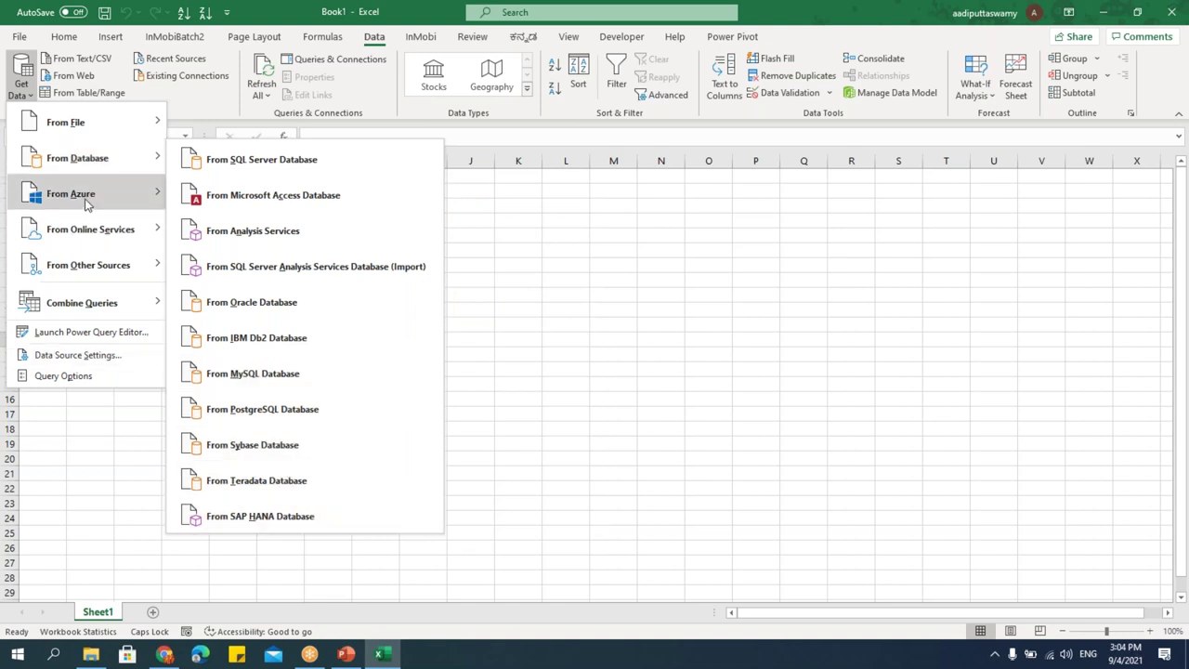
pyautogui.moveTo(85, 203)
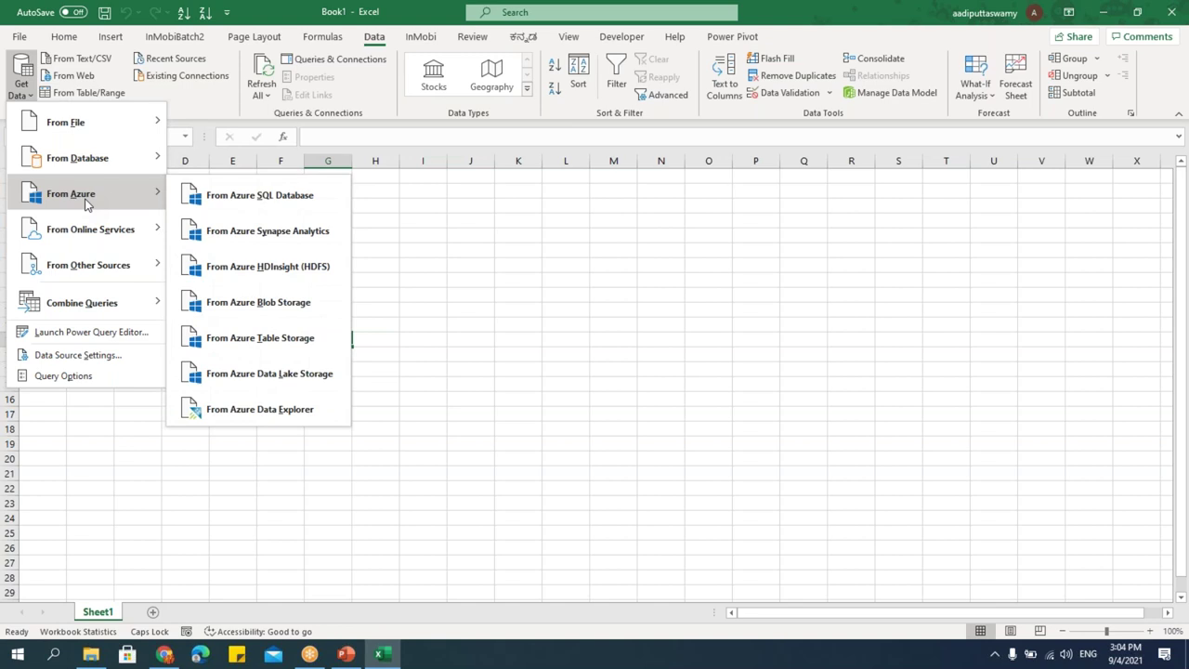
pyautogui.moveTo(84, 239)
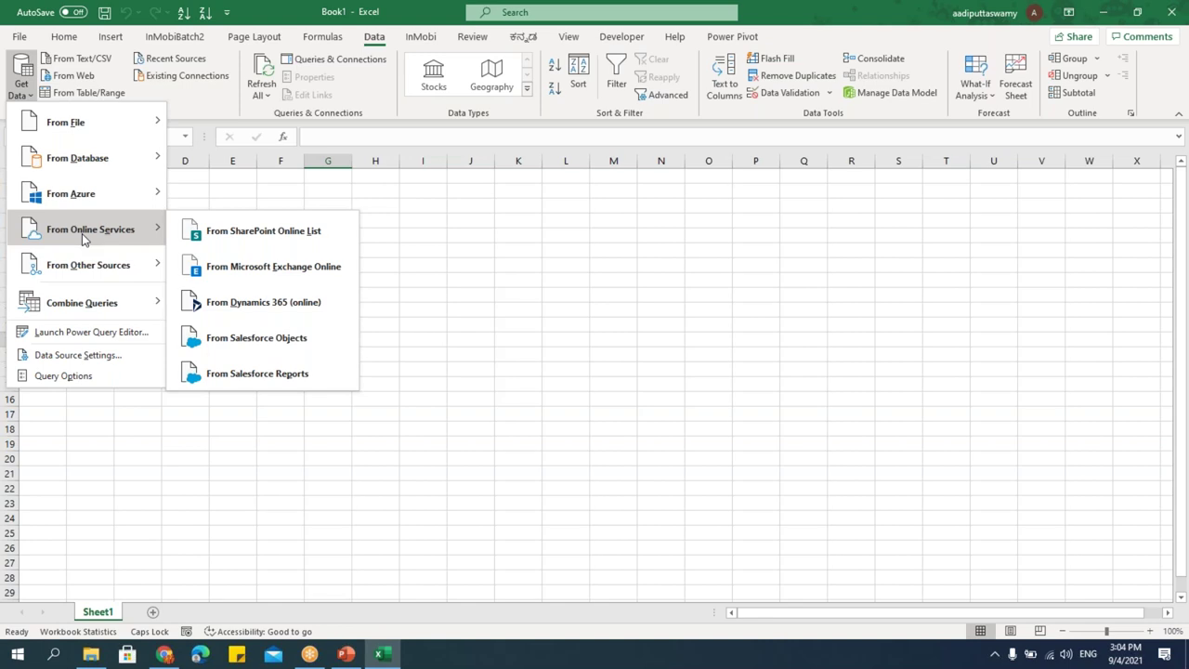
pyautogui.moveTo(96, 270)
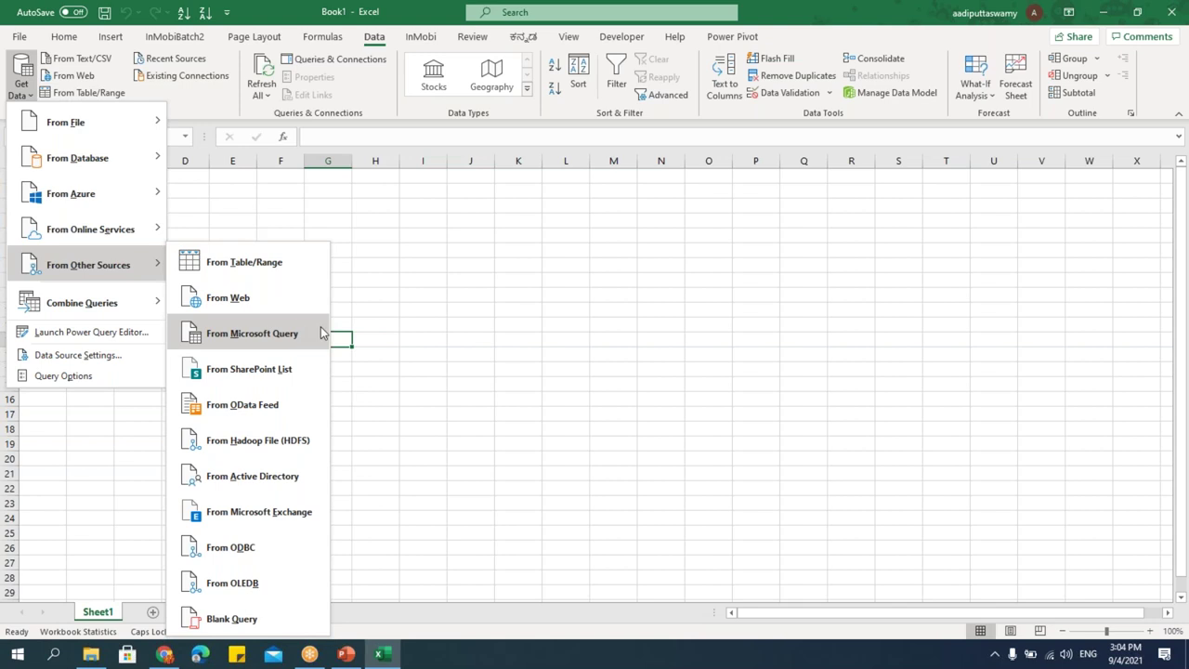
pyautogui.moveTo(102, 125)
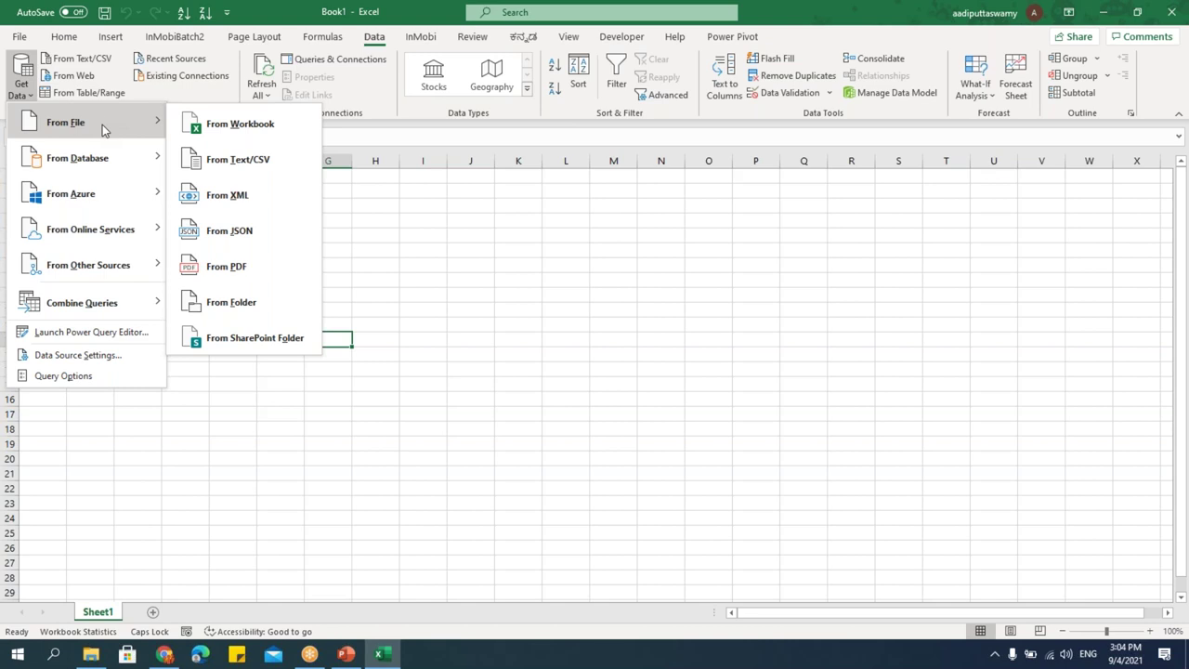
pyautogui.click(233, 124)
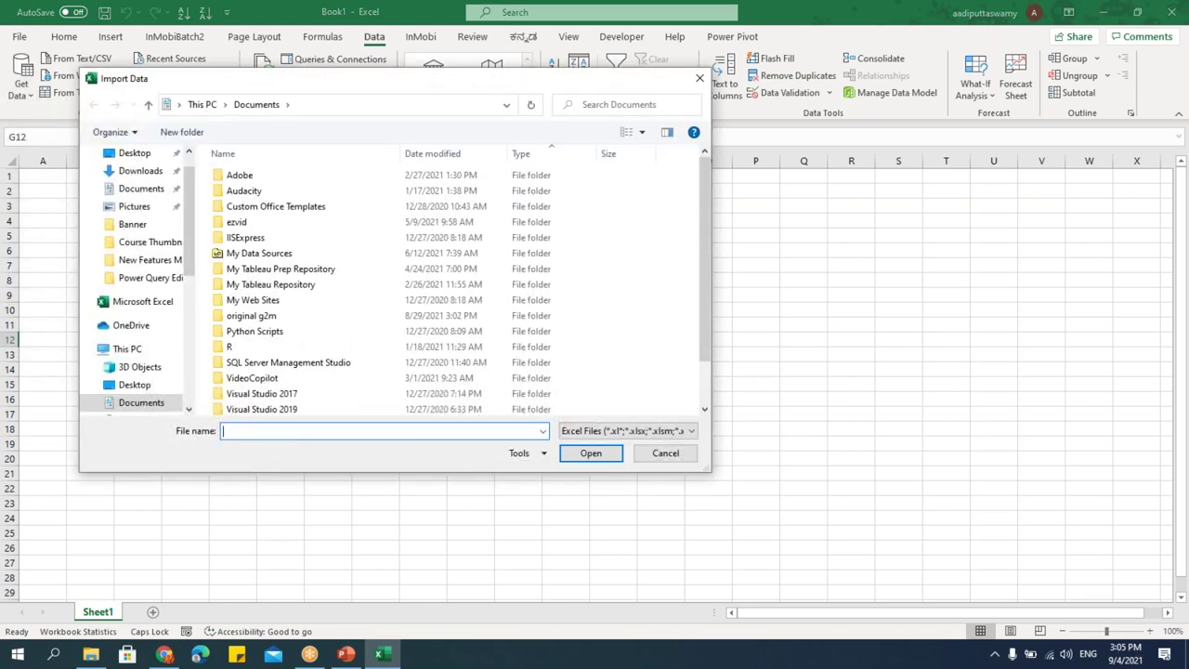
# Copy the POWER QUERY folder path from File Explorer and go to that folder in Excel's Import Data dialog.
pyautogui.click(93, 654)
pyautogui.click(526, 53)
pyautogui.hotkey('ctrl', 'c')
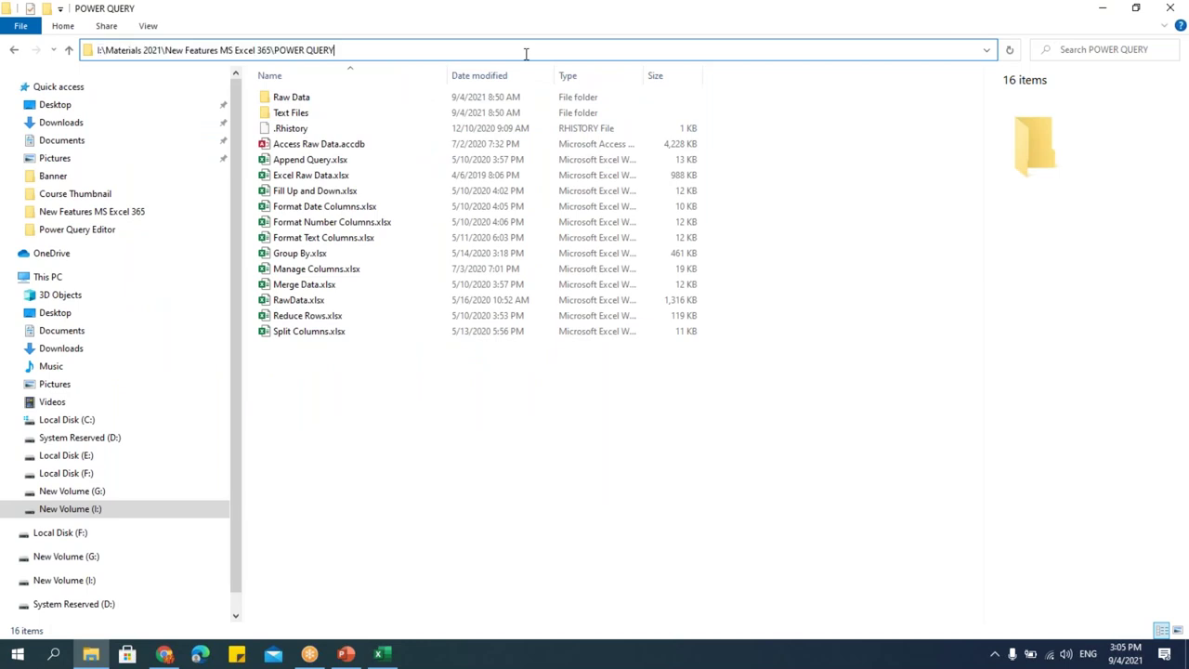
pyautogui.hotkey('alt', 'Tab')
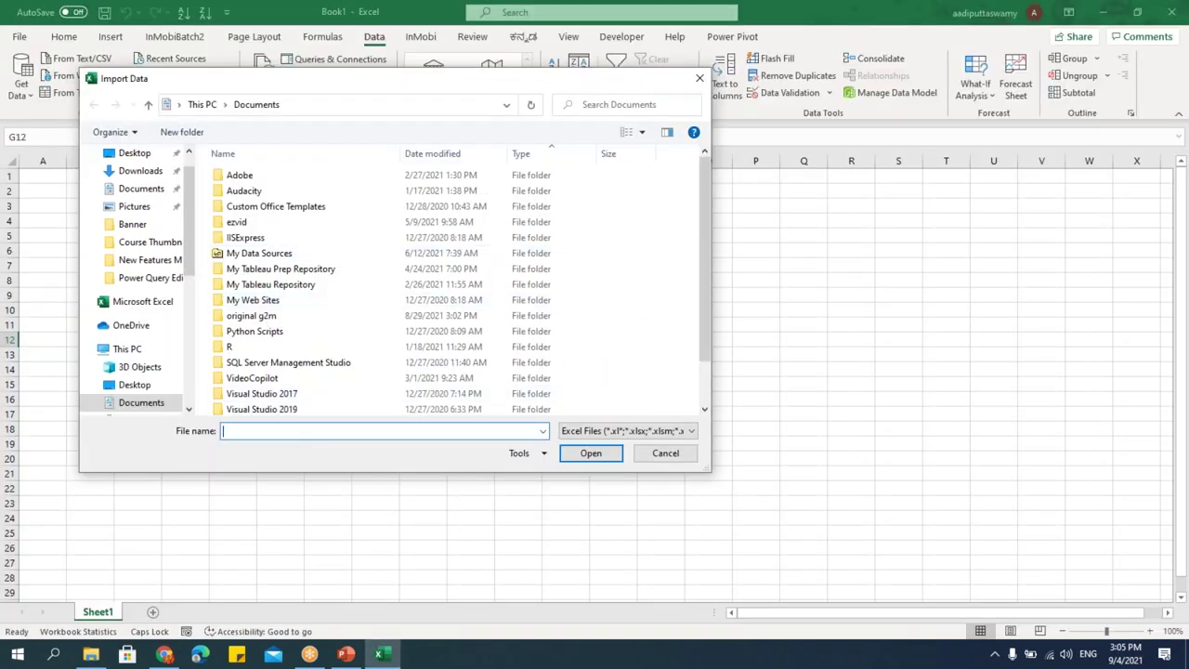
pyautogui.hotkey('ctrl', 'v')
pyautogui.press('Return')
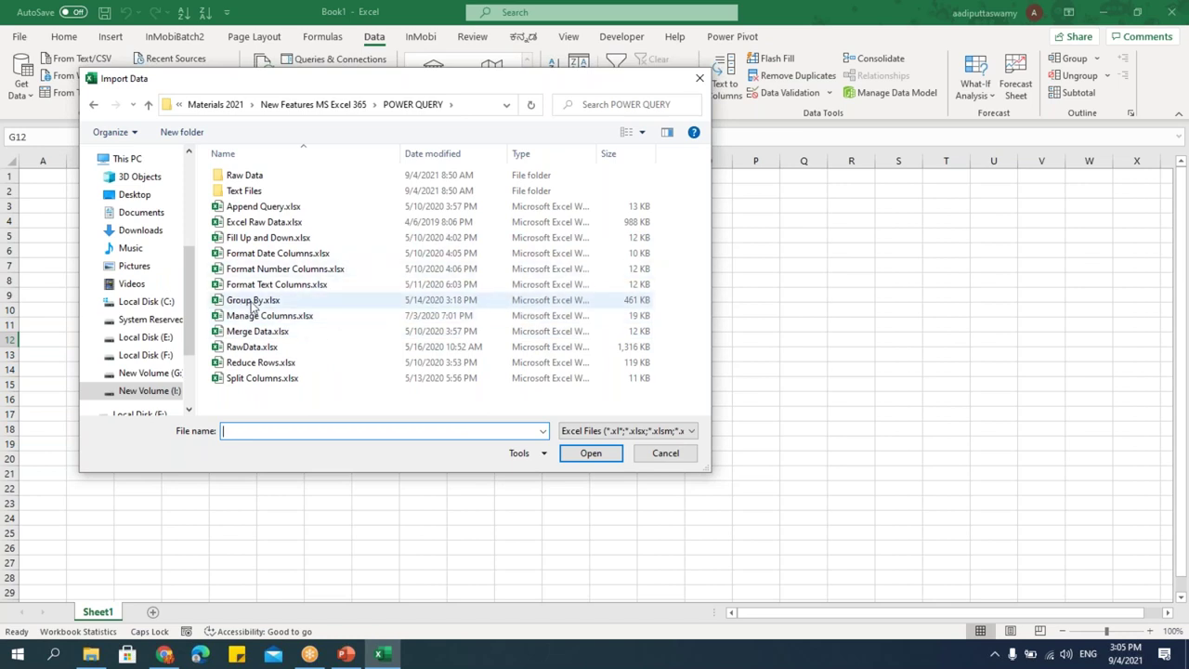
# Import Format Text Columns.xlsx and preview its Format Text Columns sheet in the Navigator.
pyautogui.click(277, 286)
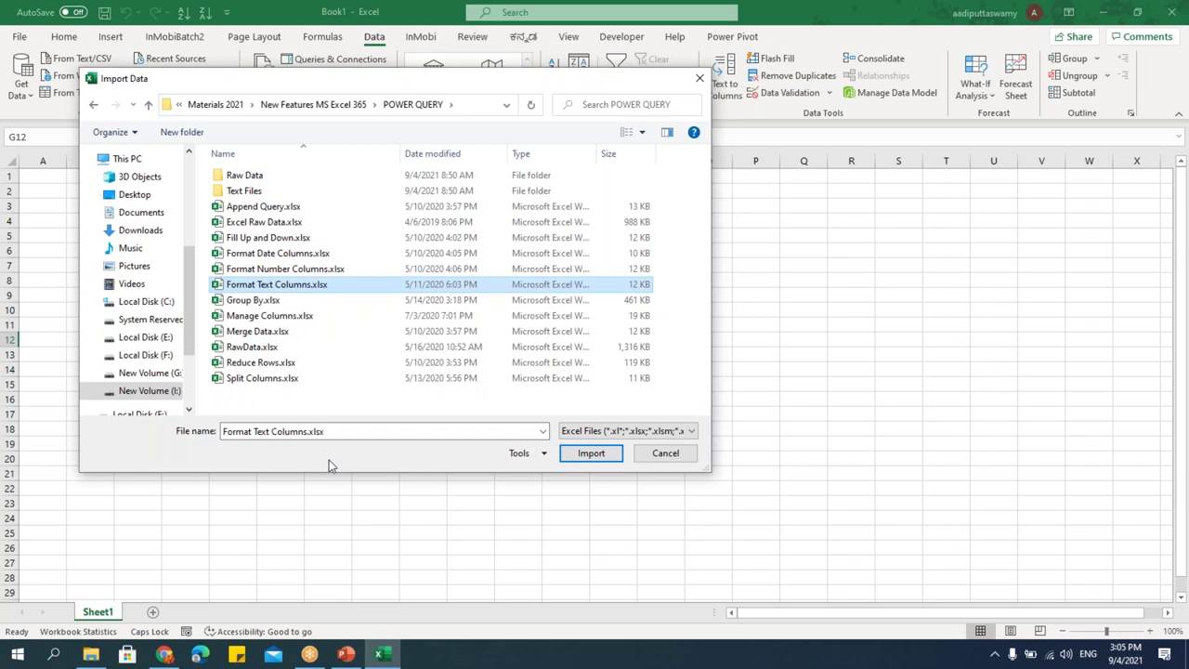
pyautogui.click(585, 455)
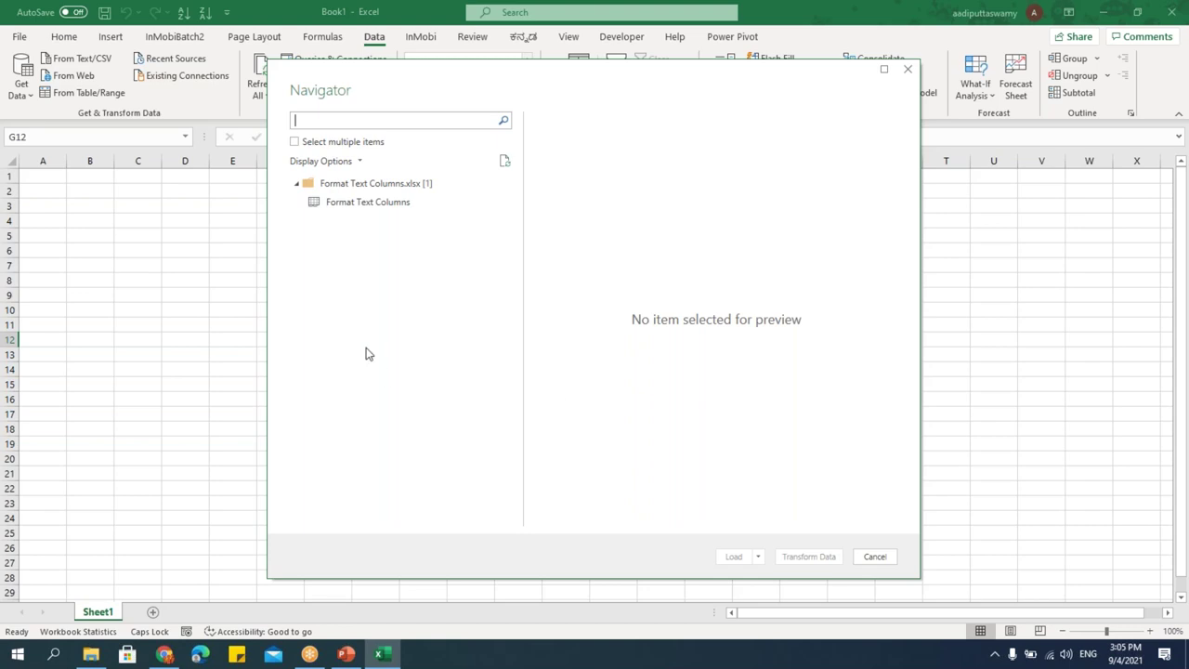
pyautogui.click(374, 208)
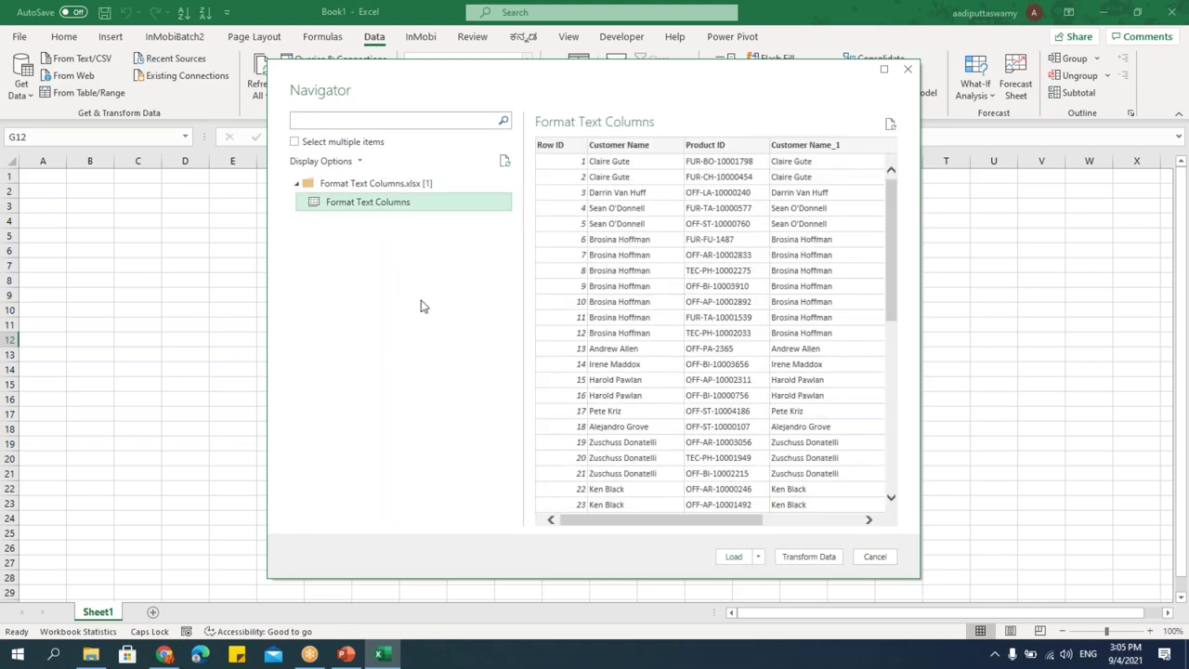
pyautogui.moveTo(641, 521); pyautogui.dragTo(561, 521)
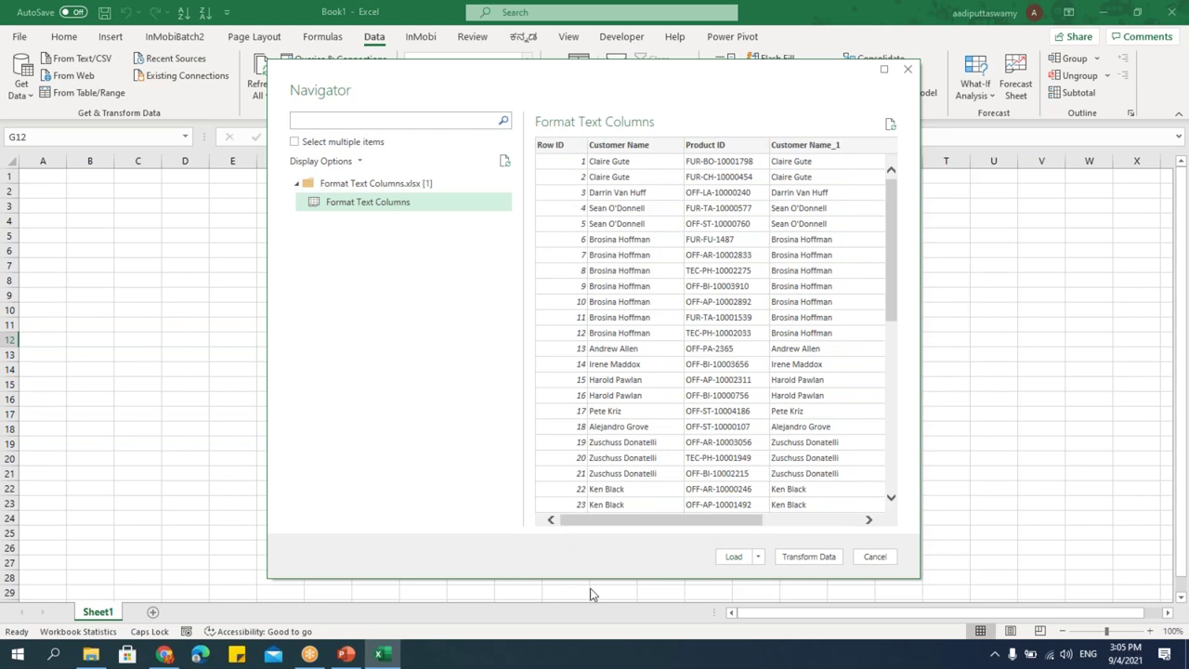
# Load the Format Text Columns data as a table on a new worksheet.
pyautogui.click(759, 557)
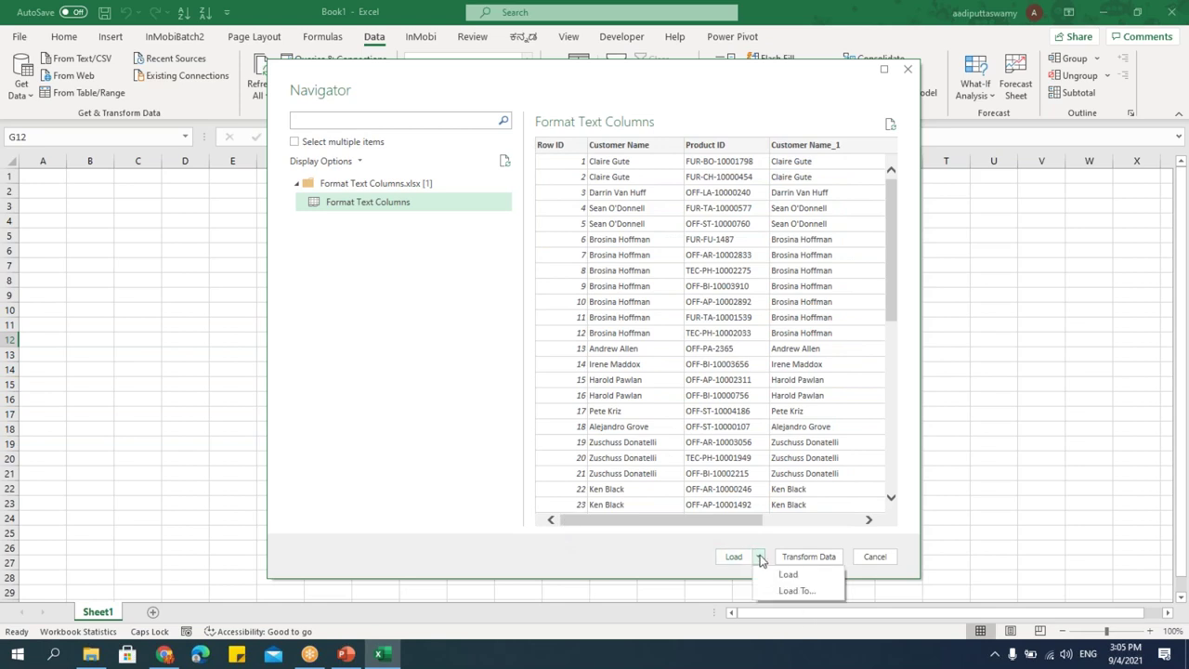
pyautogui.click(636, 567)
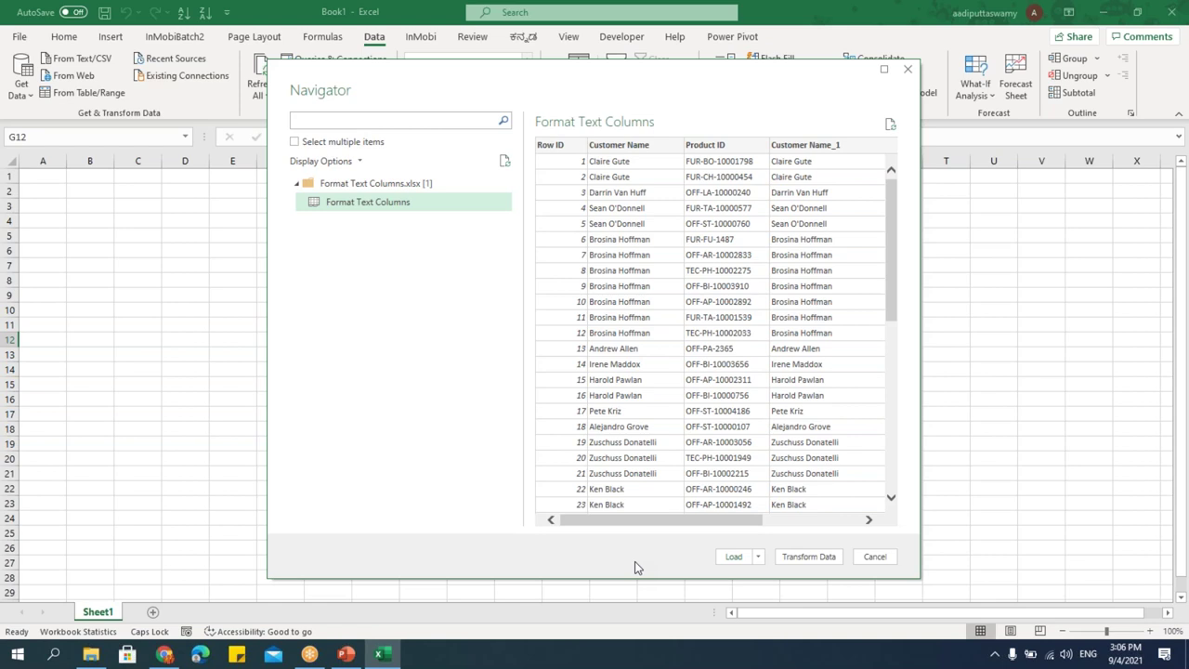
pyautogui.click(758, 557)
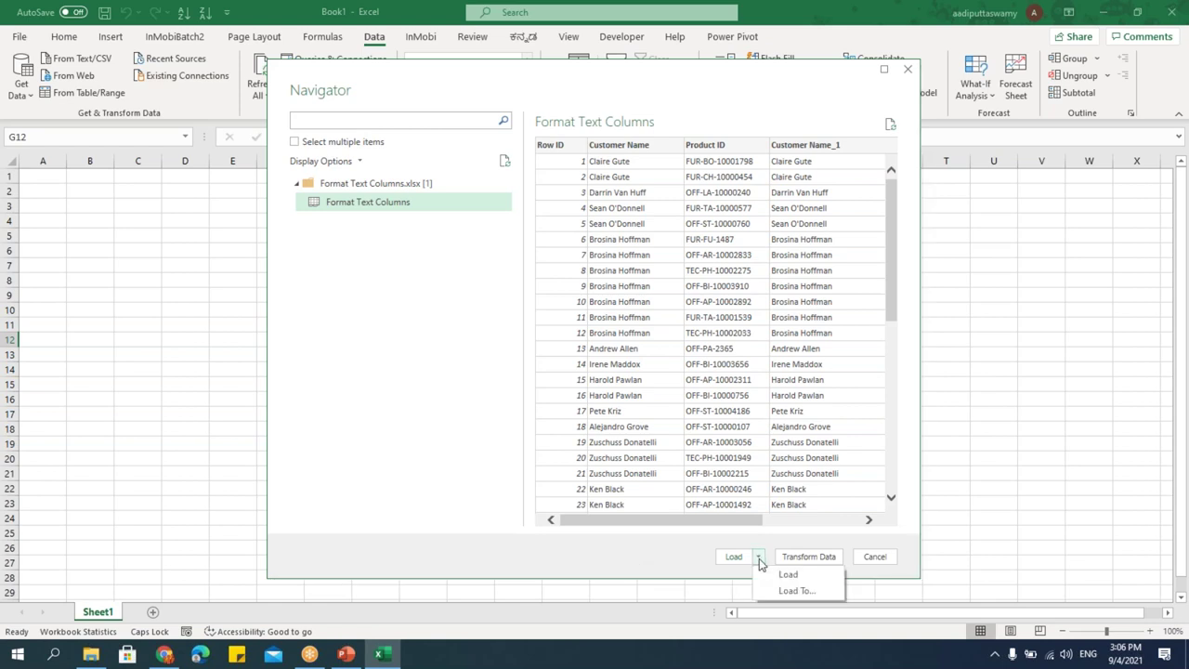
pyautogui.click(772, 592)
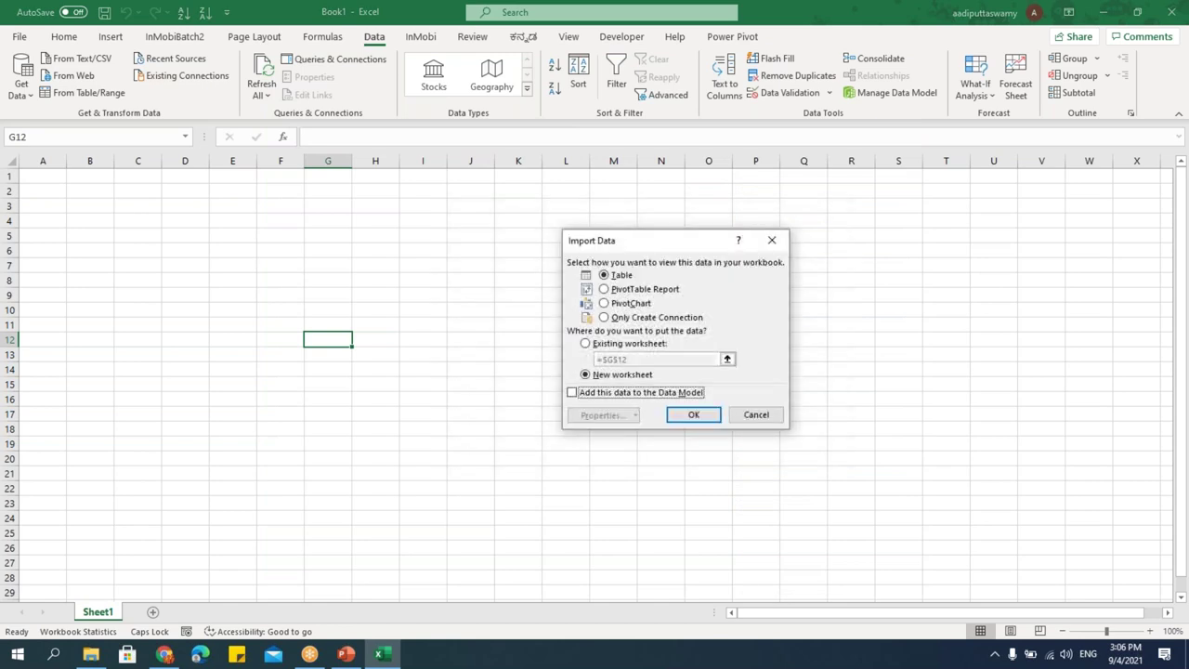
pyautogui.click(695, 414)
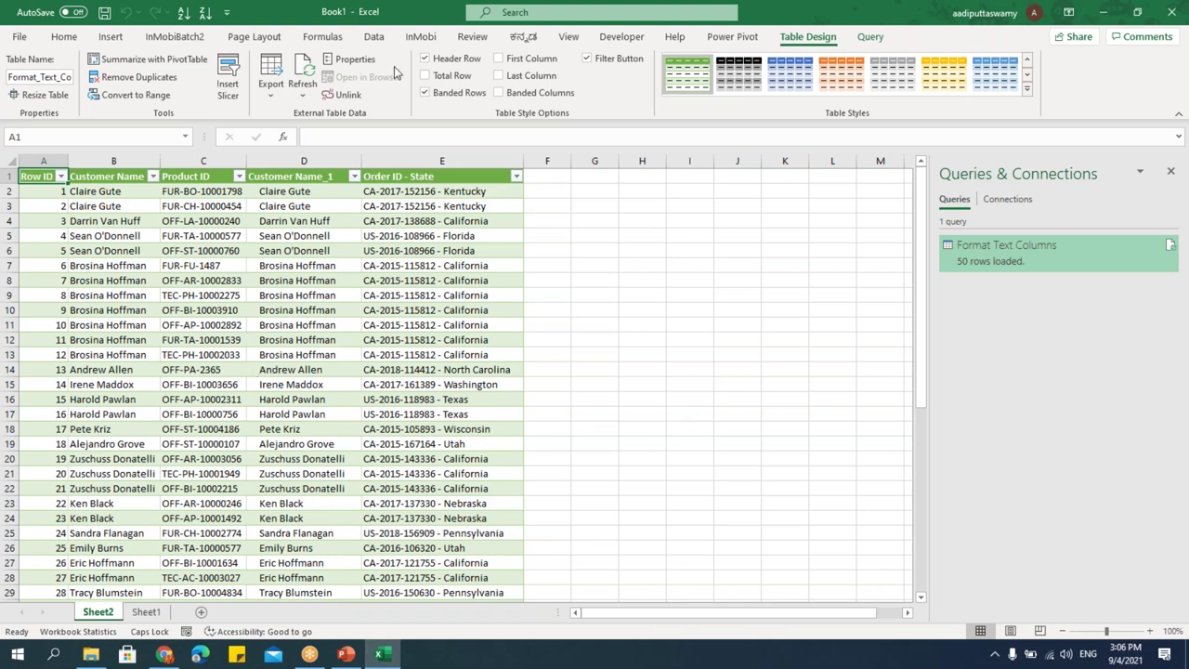
# Launch the Power Query Editor for the loaded Format Text Columns query.
pyautogui.click(376, 37)
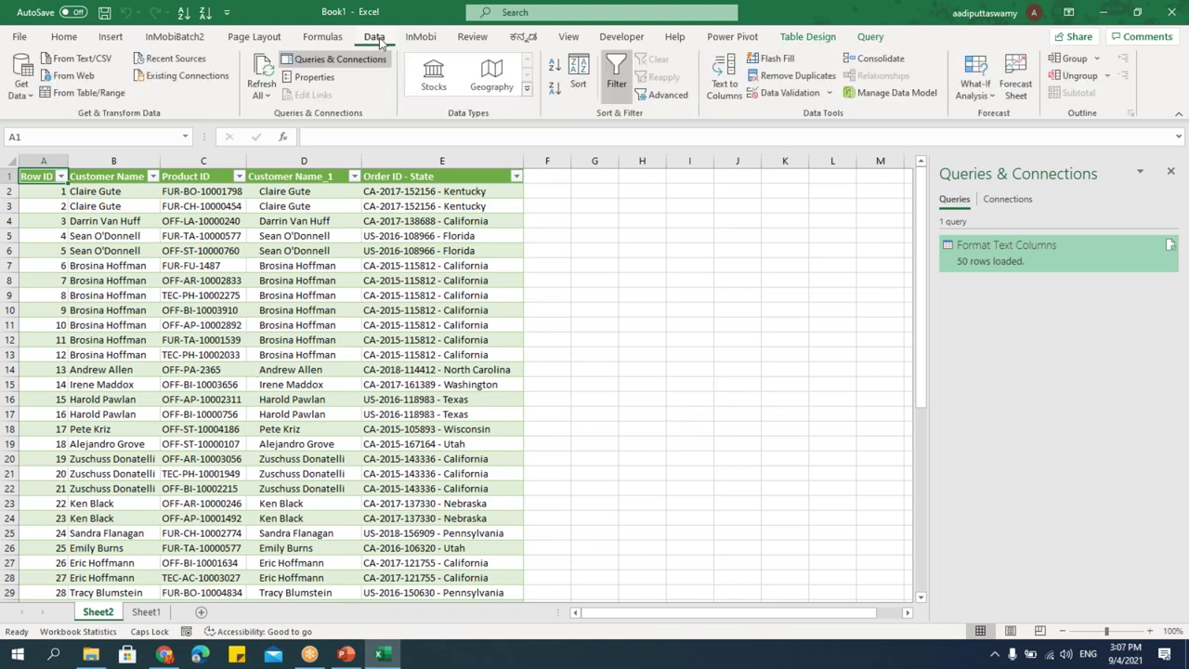
pyautogui.click(20, 82)
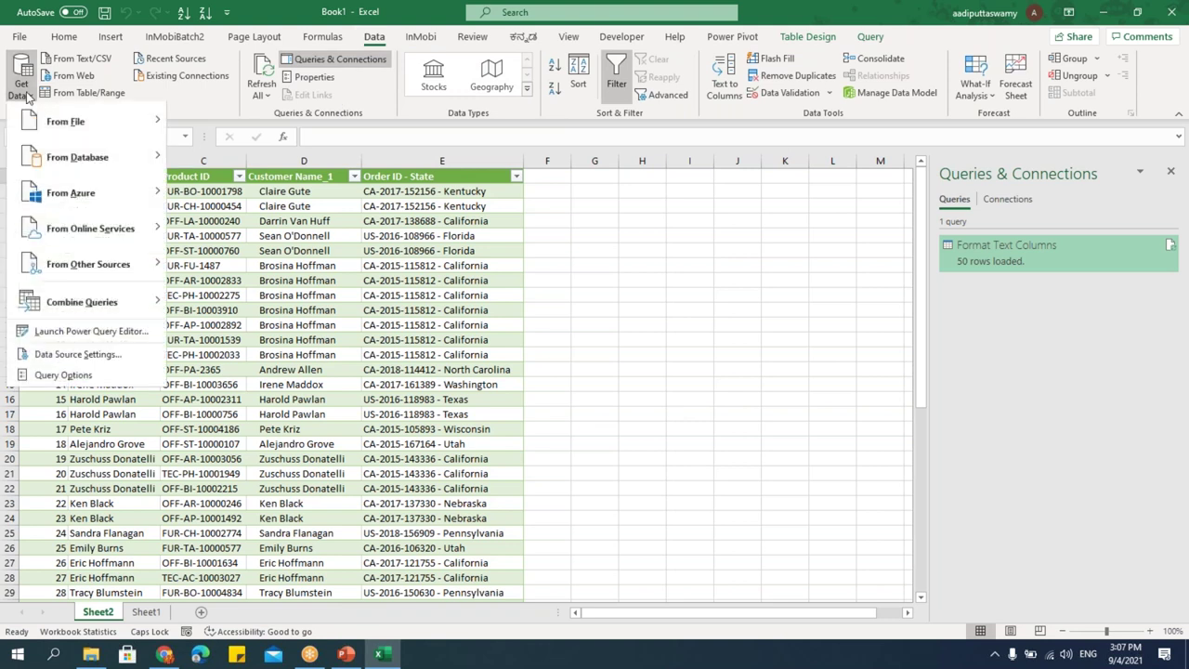
pyautogui.click(62, 333)
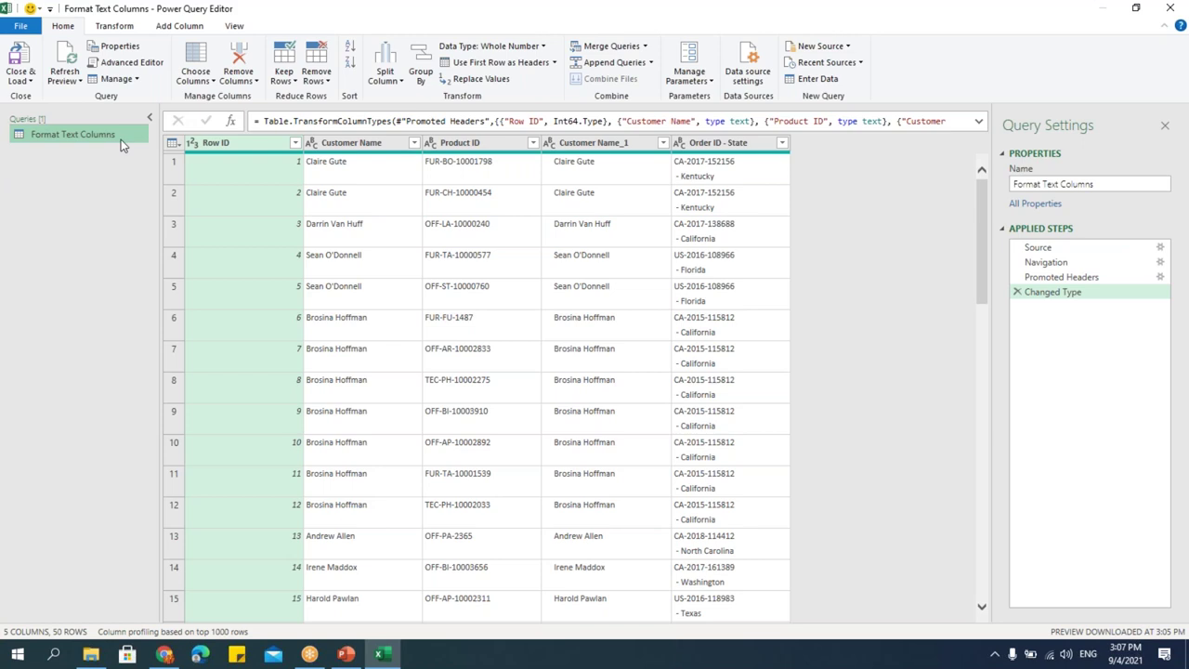
# Apply the Clean text format to the Order ID - State column to remove its line breaks.
pyautogui.click(731, 164)
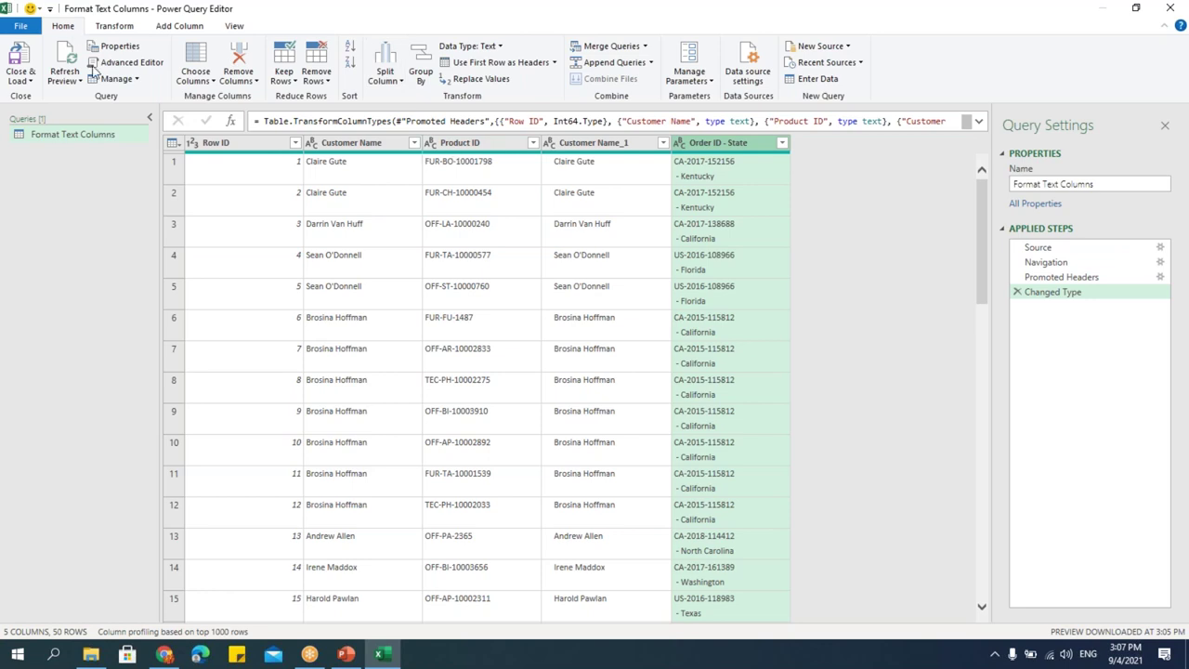
pyautogui.click(124, 31)
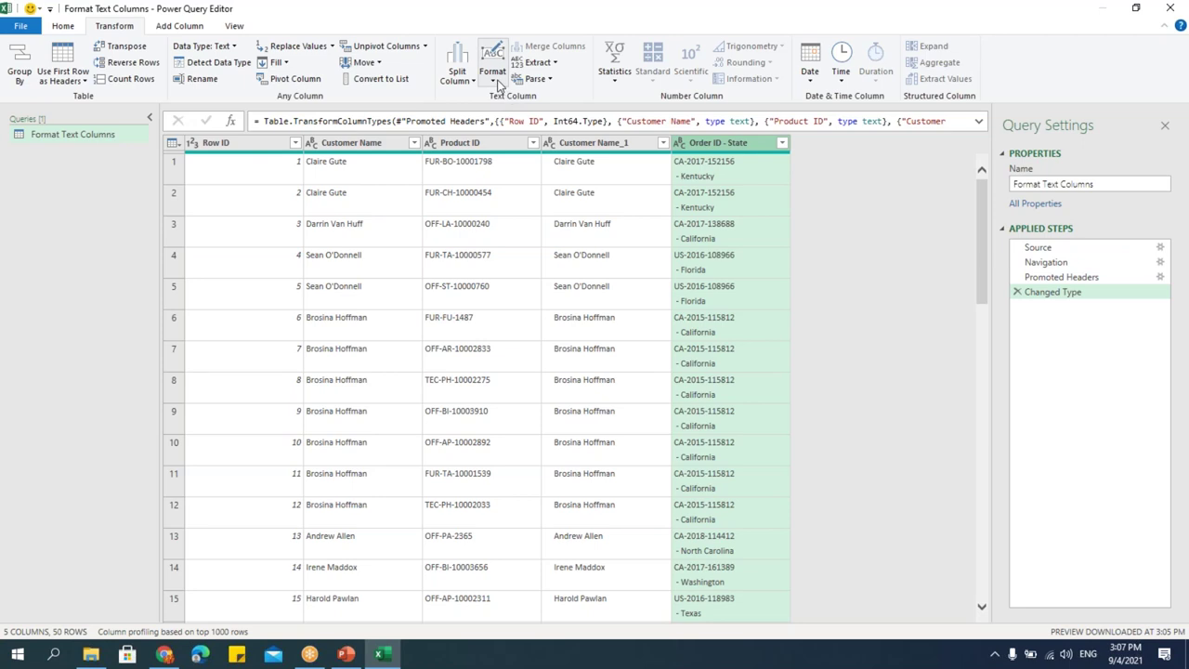
pyautogui.click(498, 82)
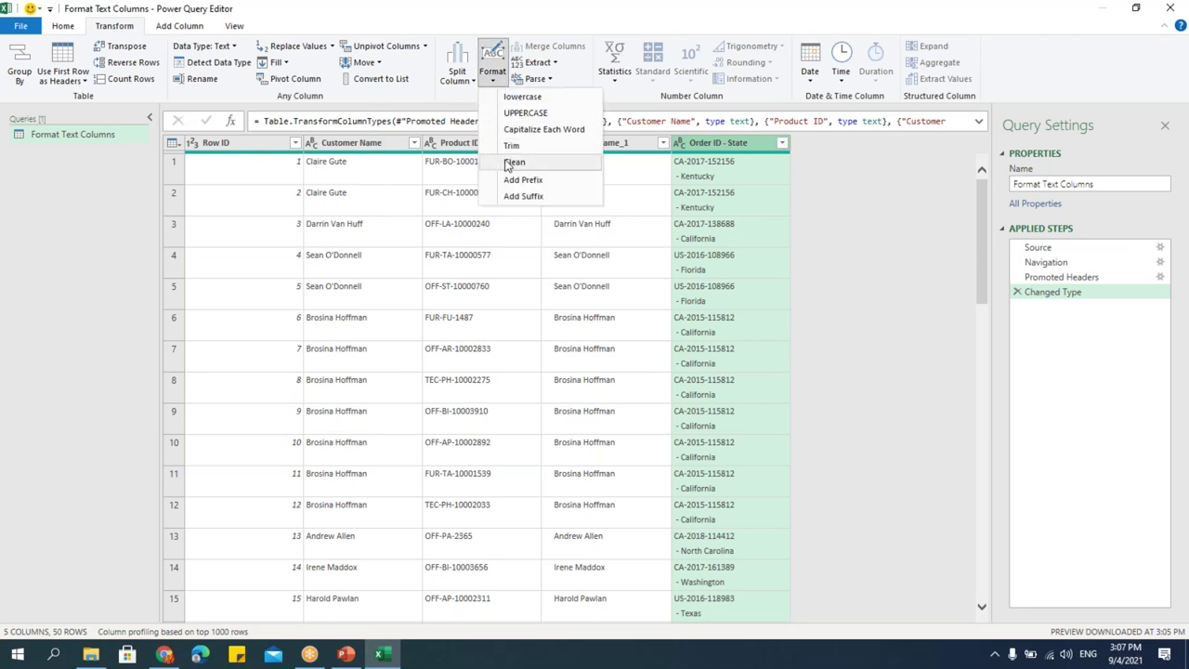
pyautogui.click(510, 162)
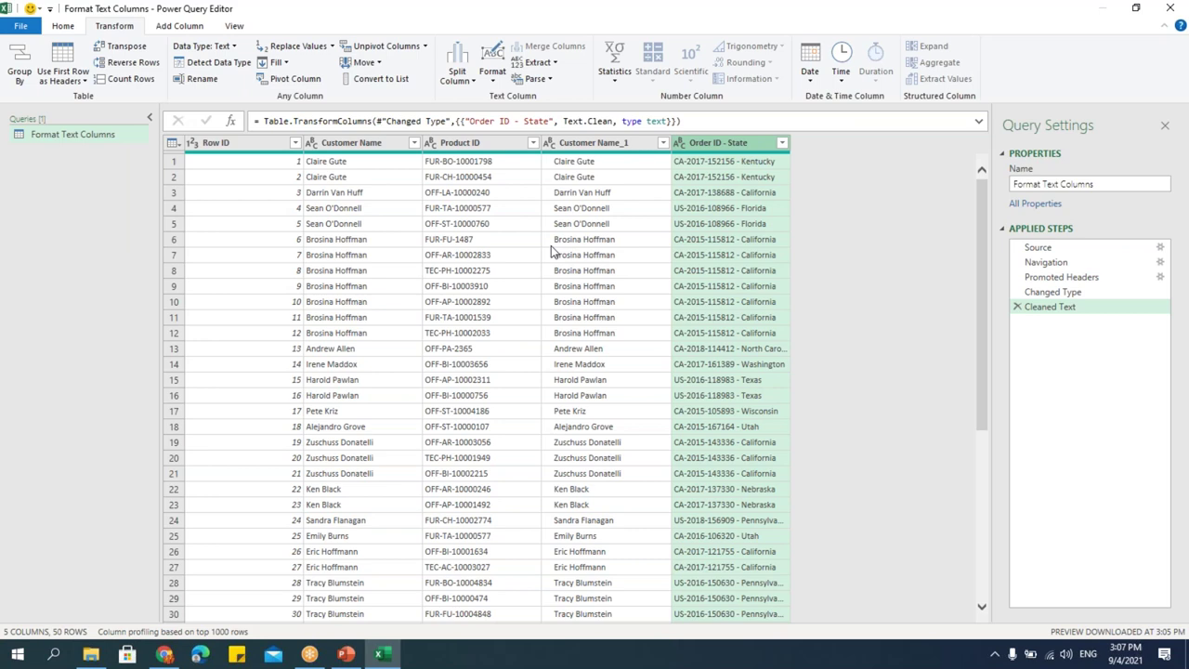
# Trim the extra spaces from the Customer Name_1 column.
pyautogui.click(604, 147)
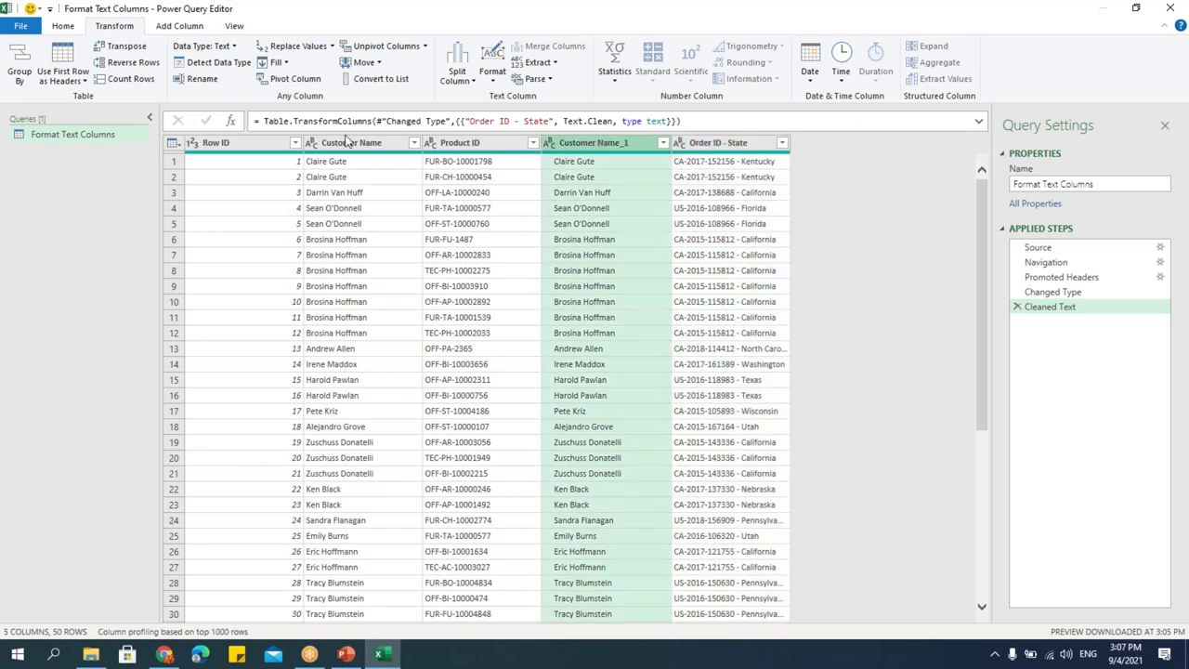
pyautogui.click(492, 81)
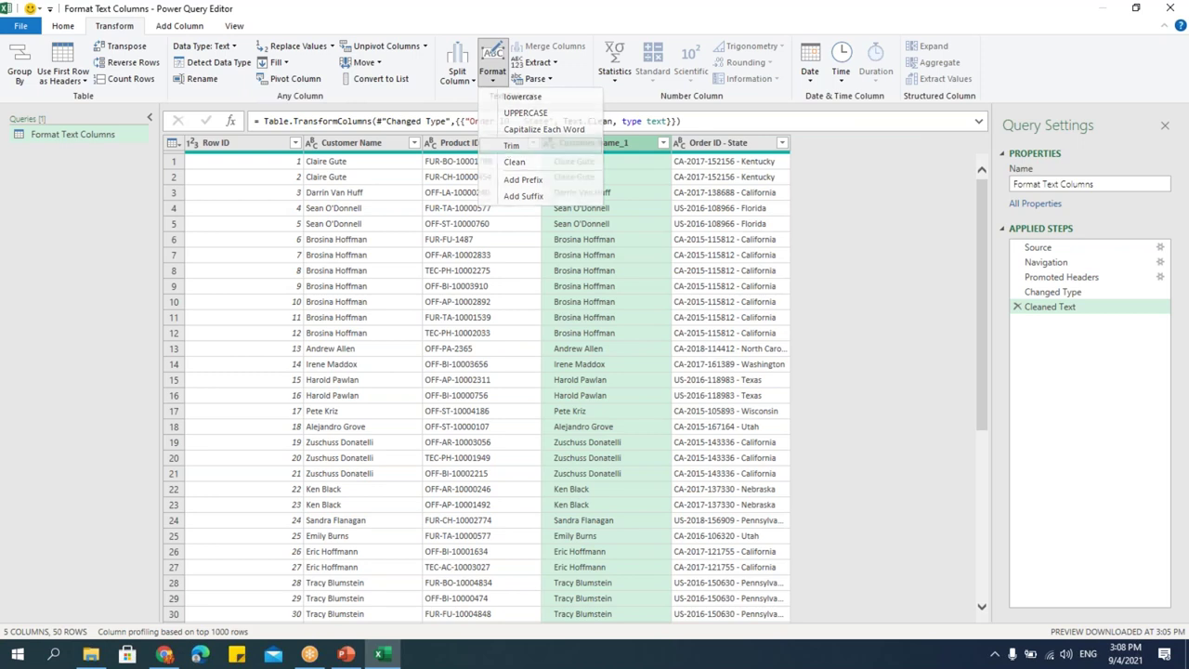
pyautogui.click(512, 150)
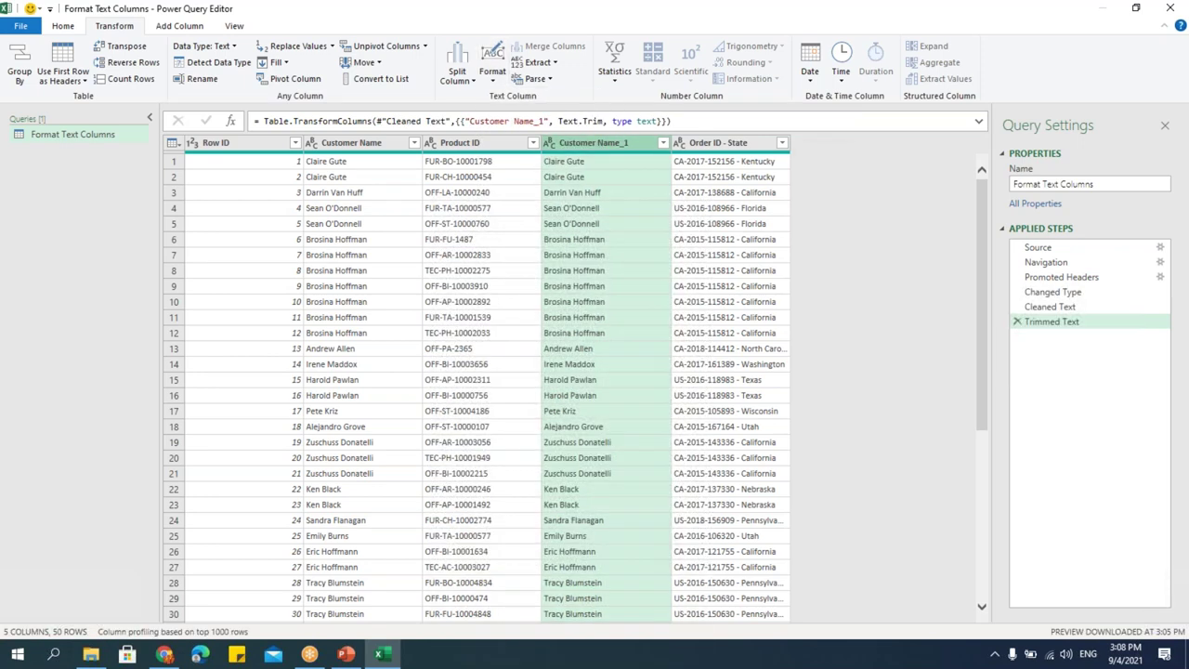
# Add a new column containing the Customer Name values in uppercase.
pyautogui.click(349, 147)
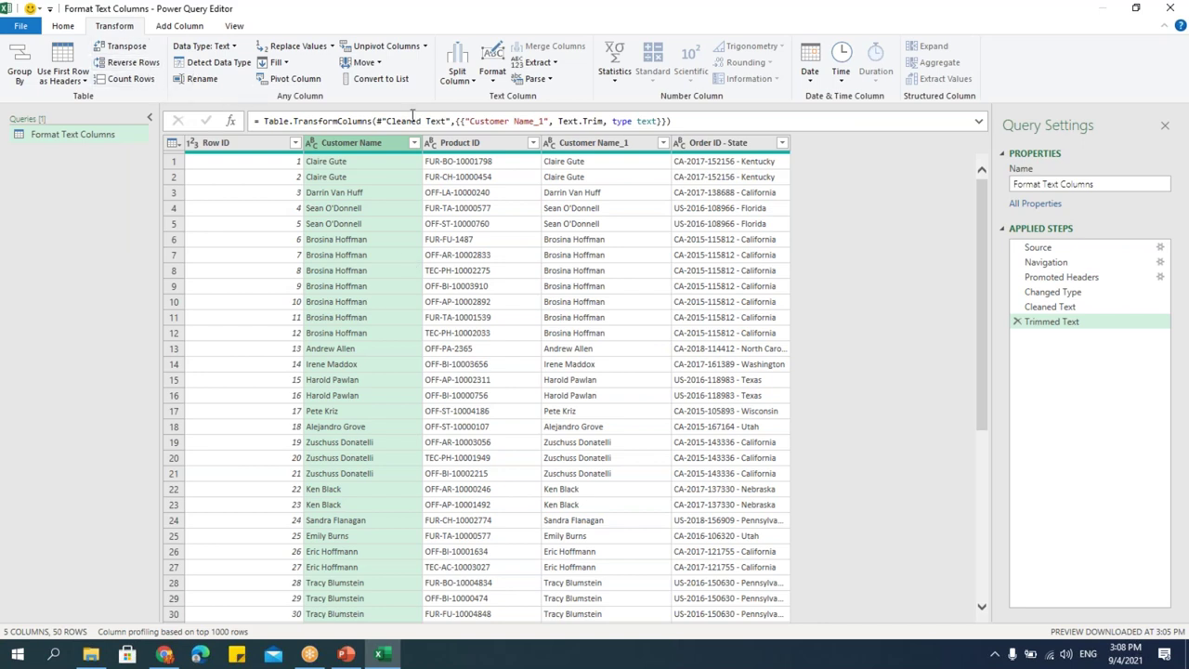
pyautogui.click(195, 30)
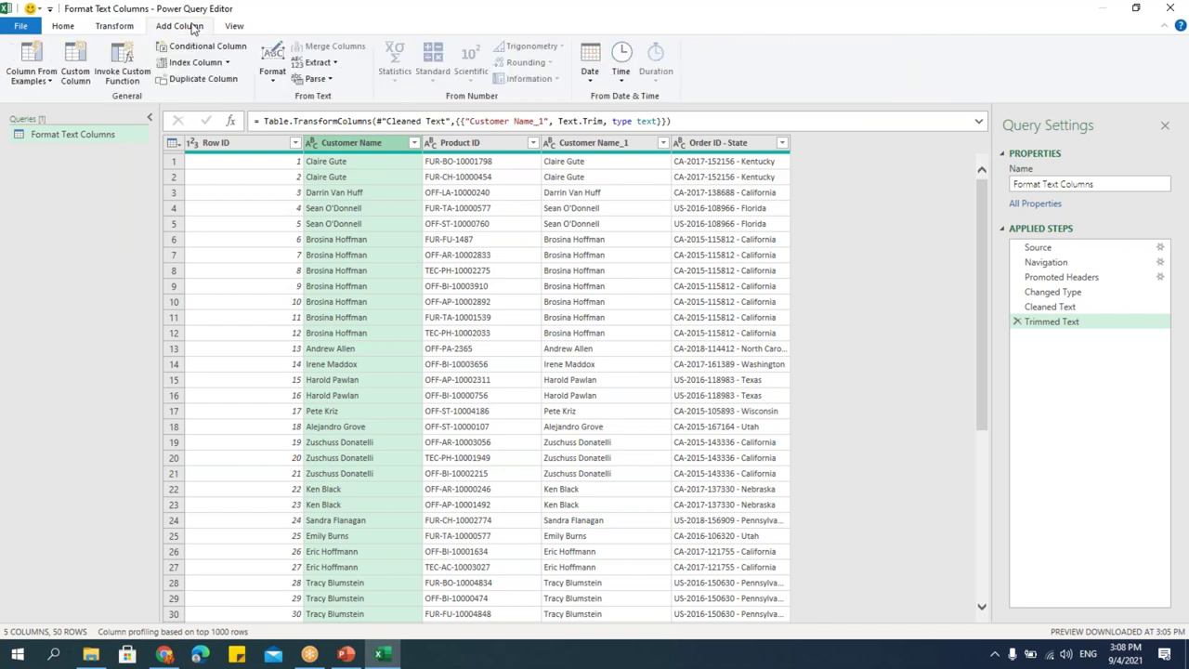
pyautogui.click(115, 26)
pyautogui.click(179, 26)
pyautogui.click(273, 87)
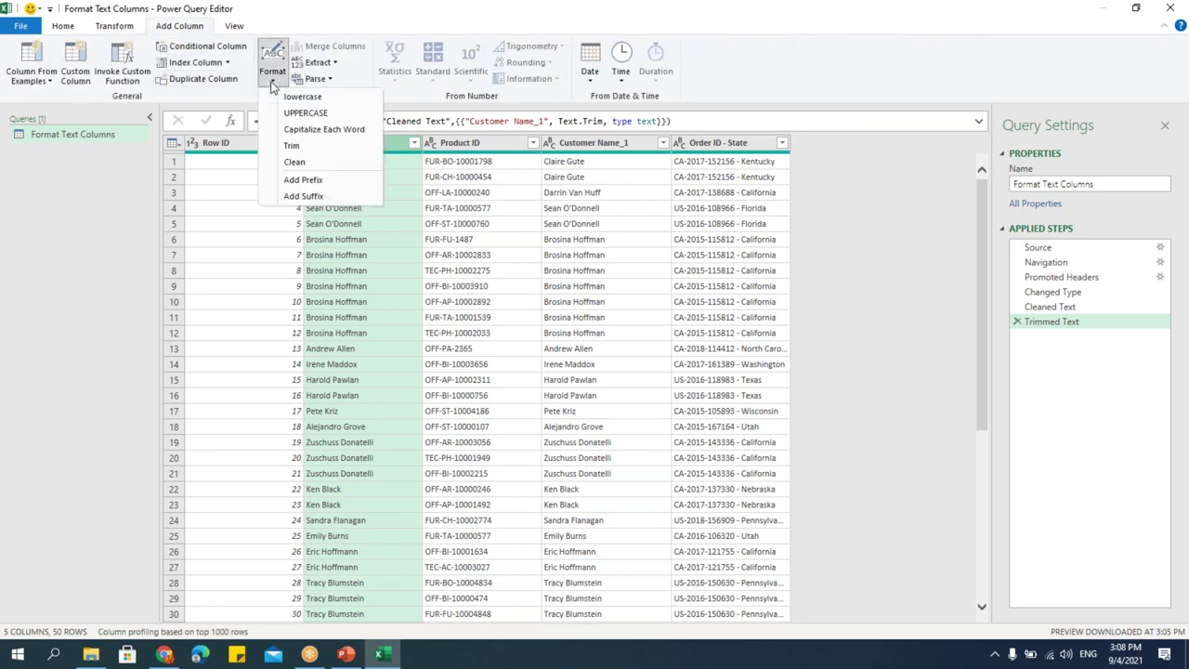
pyautogui.click(282, 114)
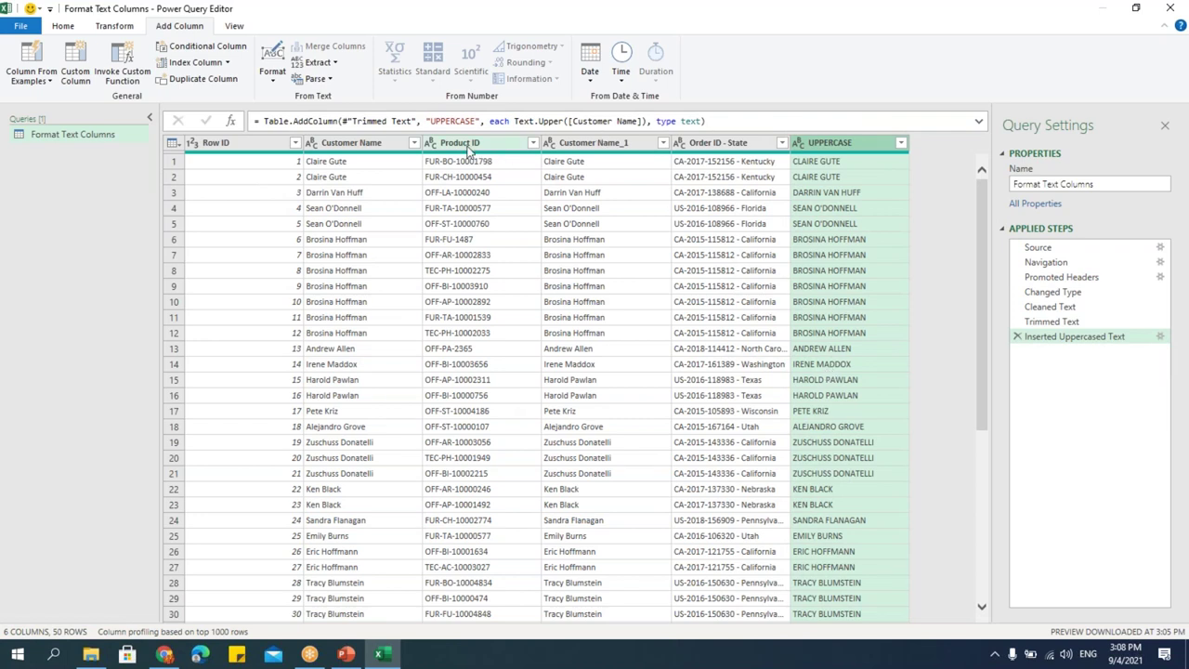
# Split the Product ID column at each occurrence of the custom delimiter "-".
pyautogui.click(525, 251)
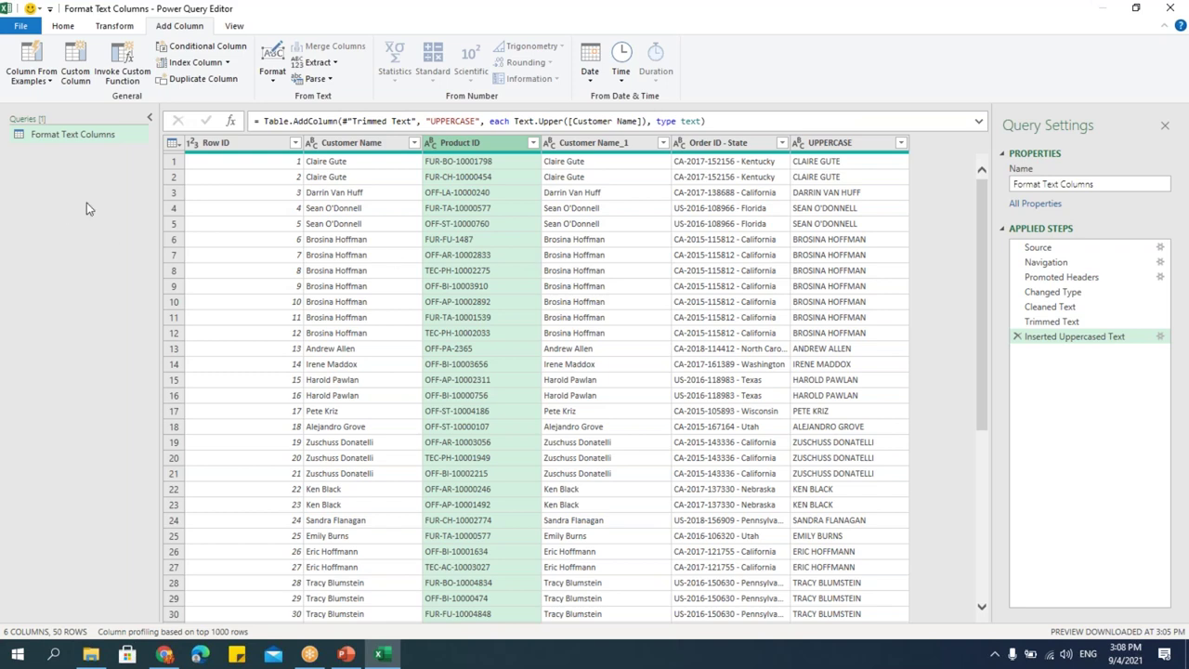
pyautogui.click(63, 25)
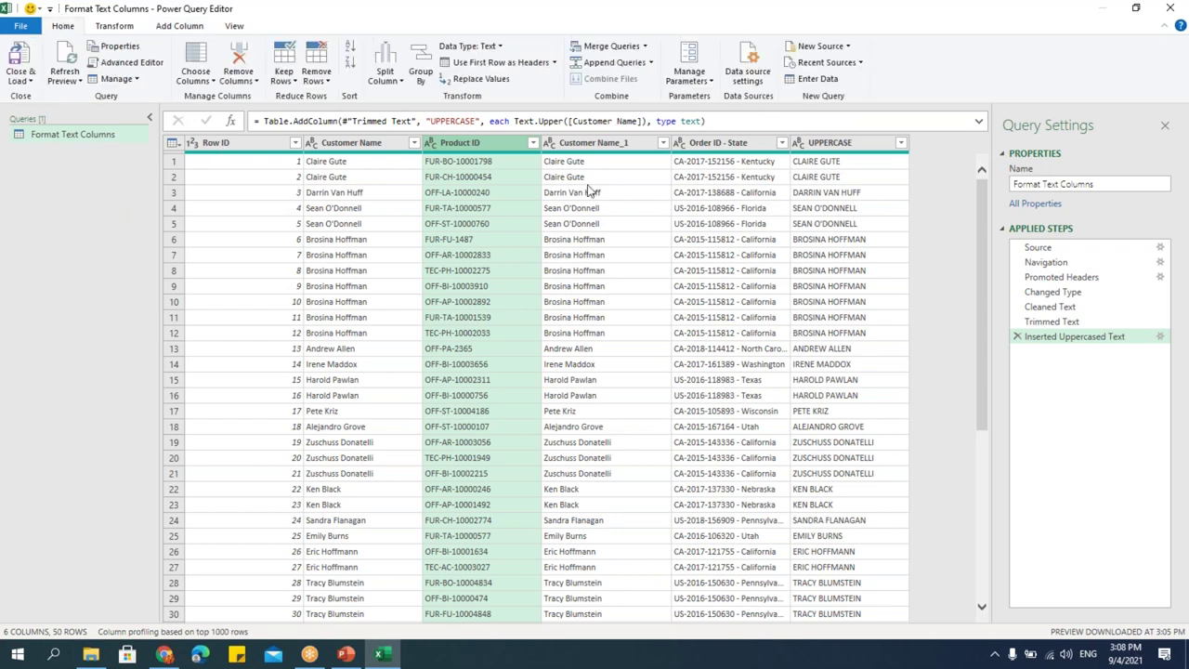
pyautogui.click(400, 81)
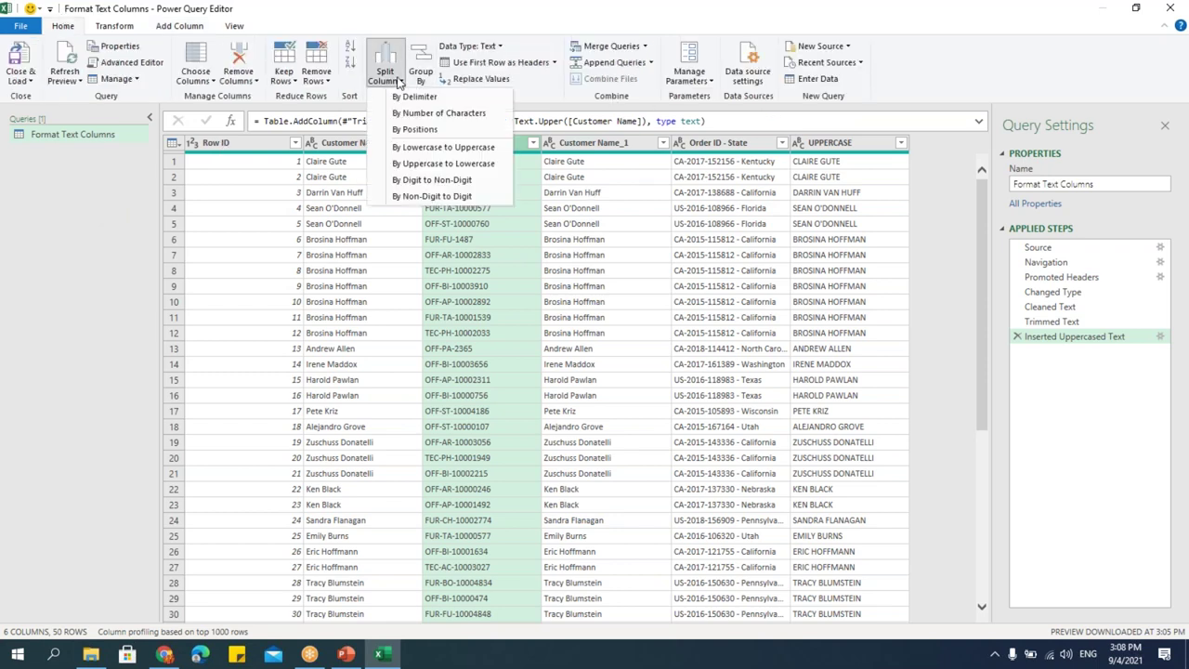
pyautogui.click(415, 97)
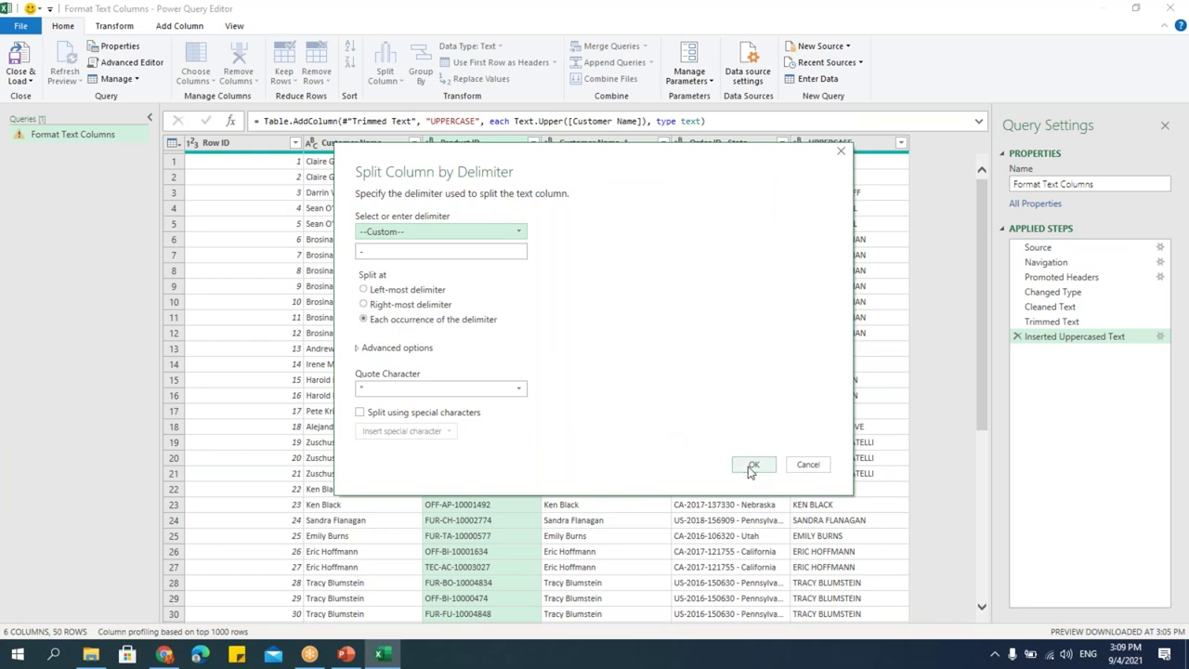
pyautogui.click(377, 252)
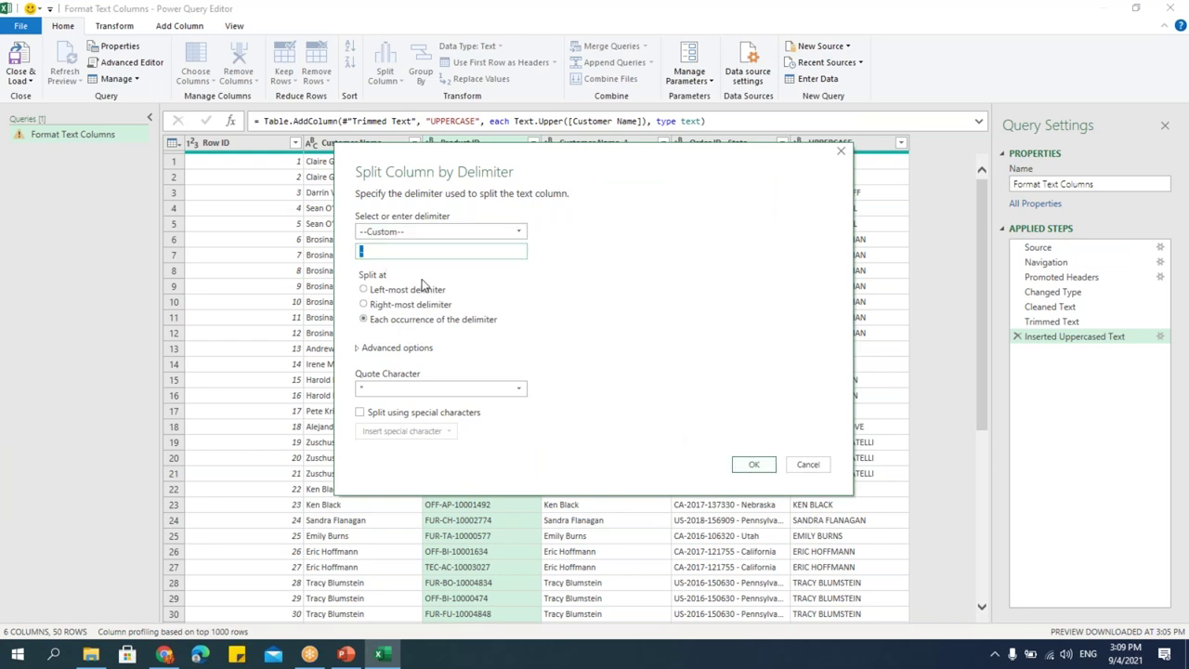
pyautogui.click(754, 464)
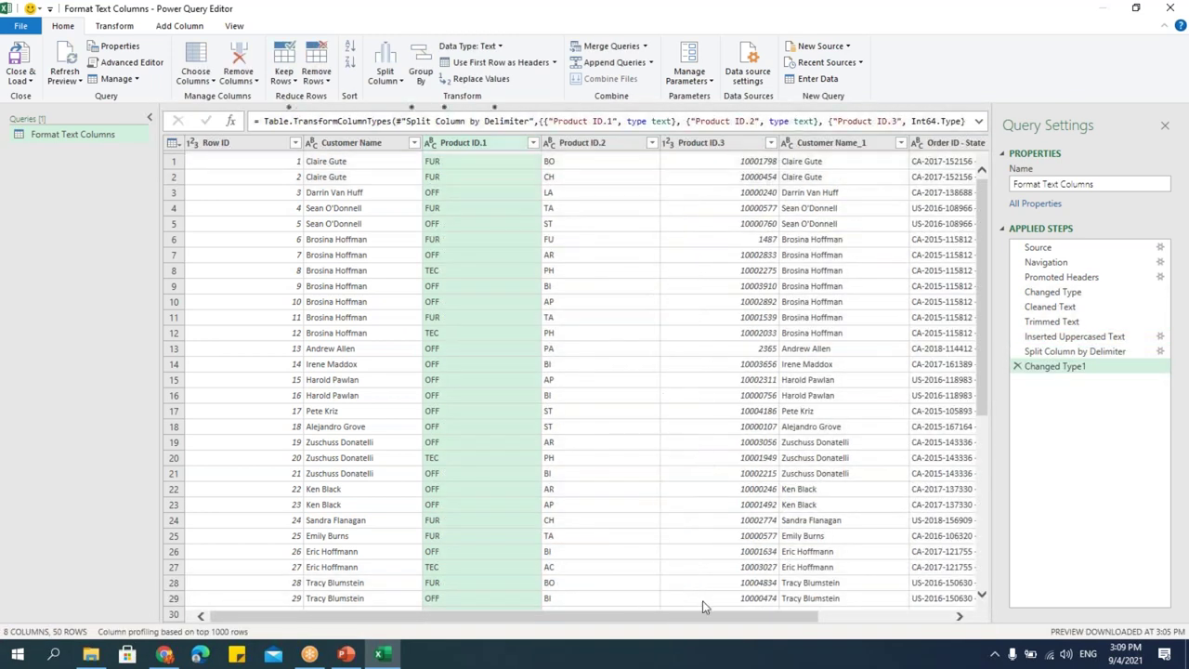
# Close the Power Query Editor and load the transformed query into the workbook, and switch to the empty Sheet1.
pyautogui.hscroll(3, 723, 615)
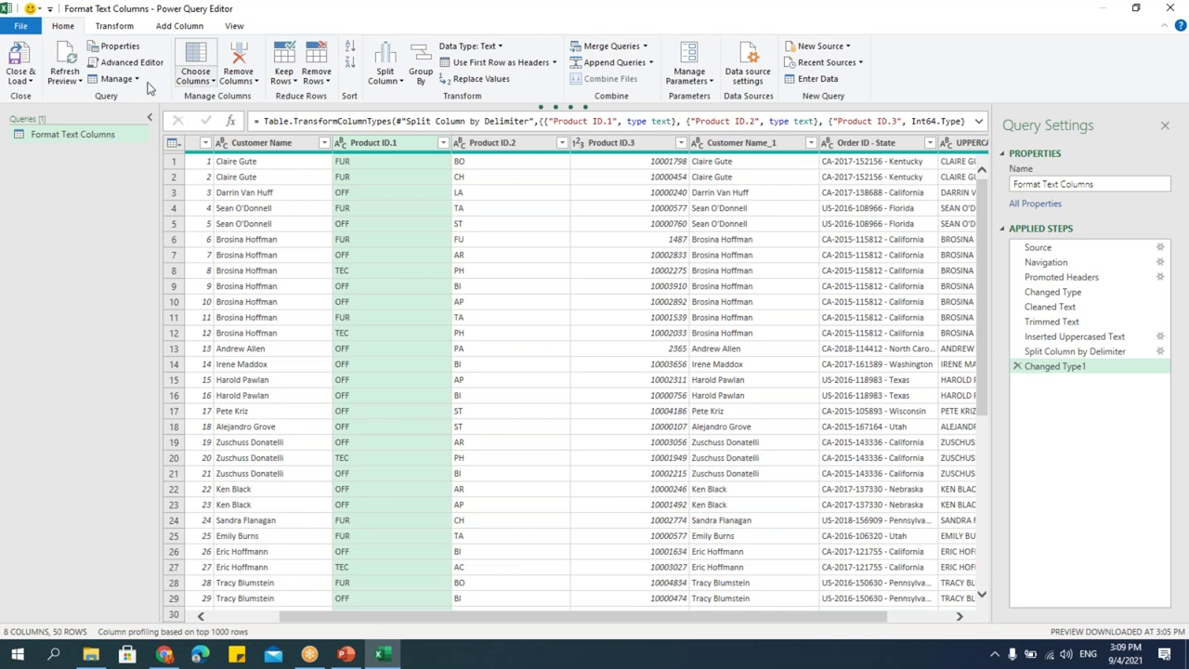
pyautogui.click(22, 80)
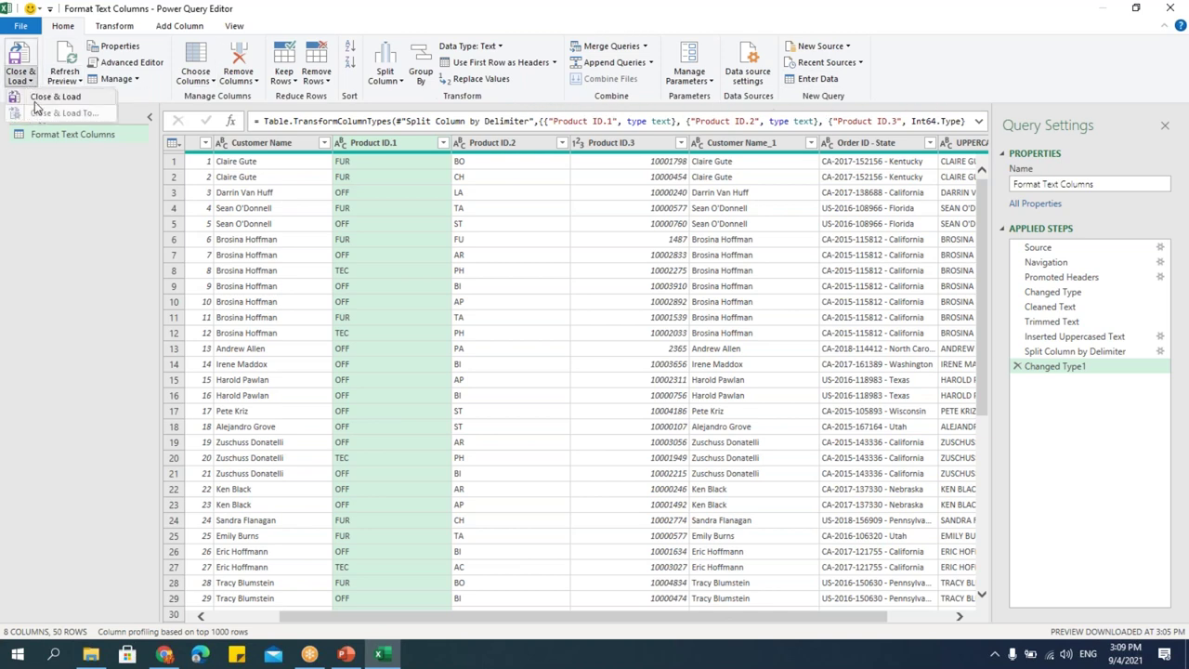
pyautogui.click(35, 100)
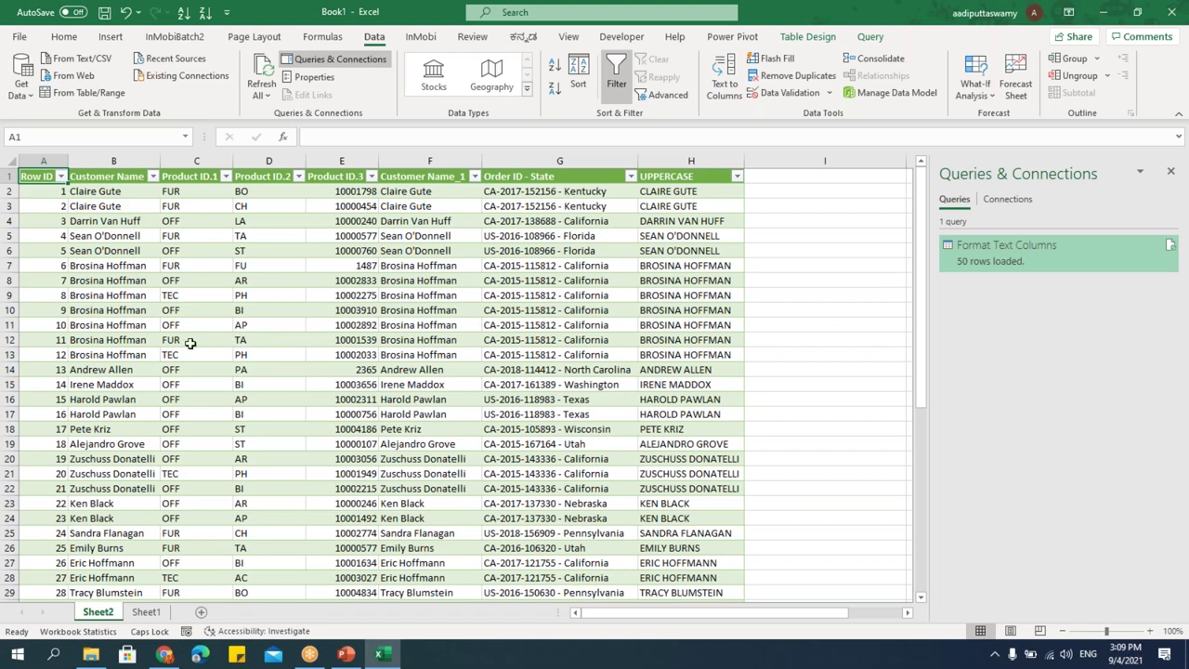
pyautogui.click(146, 612)
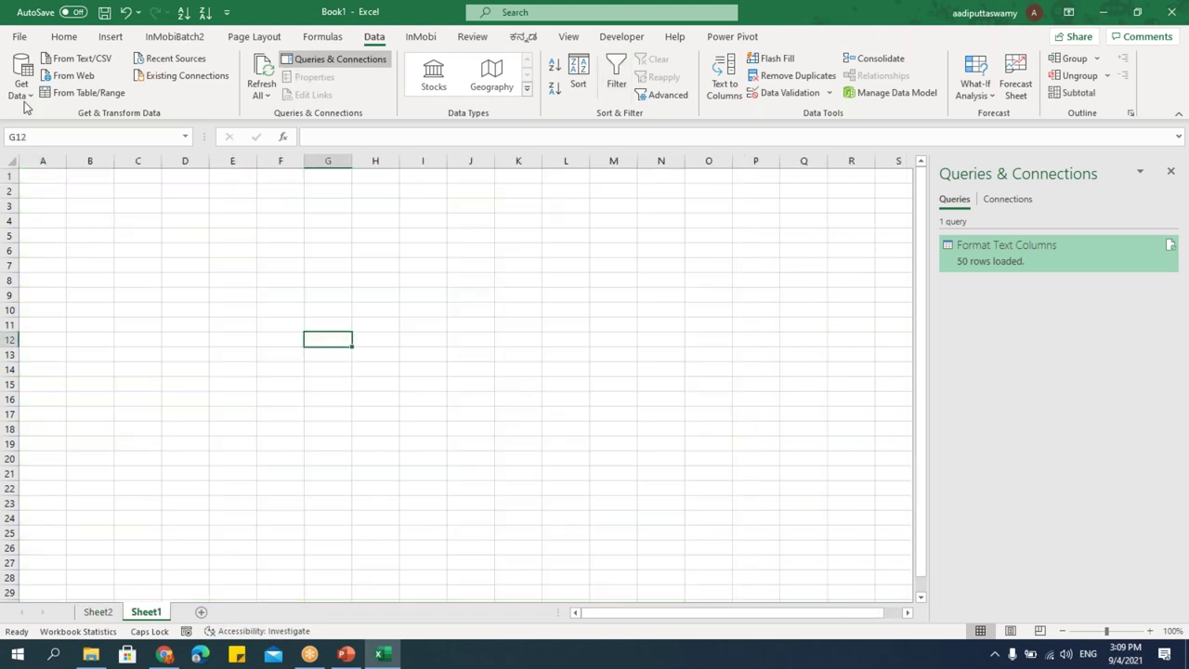
pyautogui.click(20, 86)
pyautogui.moveTo(75, 295)
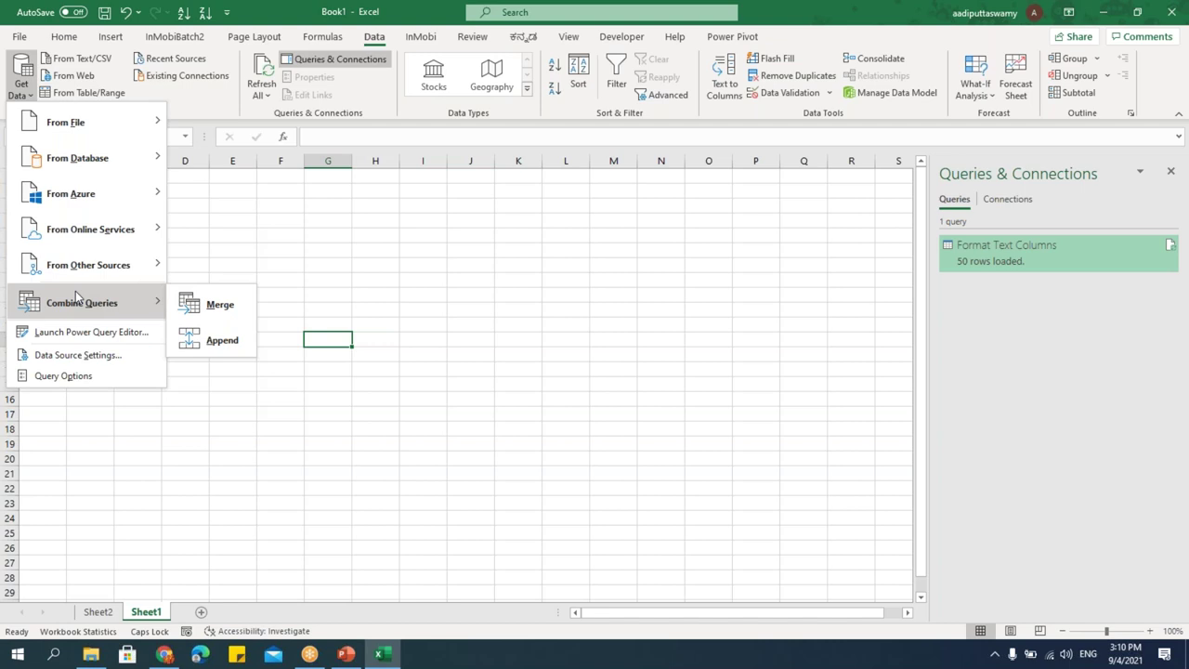
pyautogui.click(212, 342)
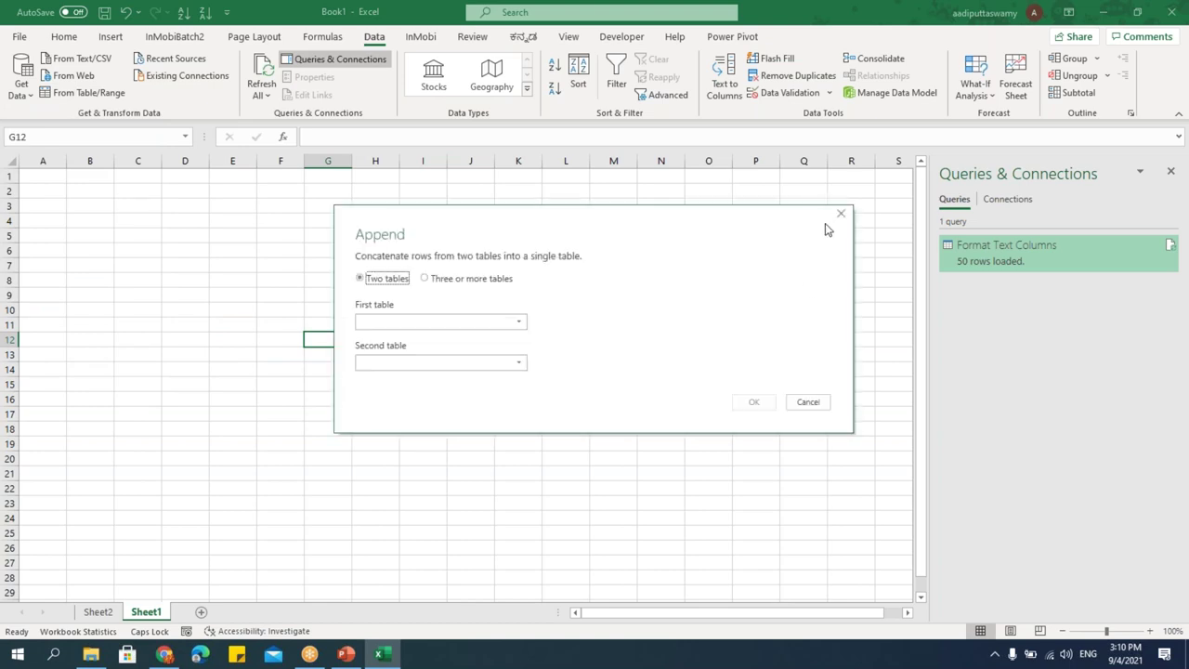
pyautogui.click(843, 215)
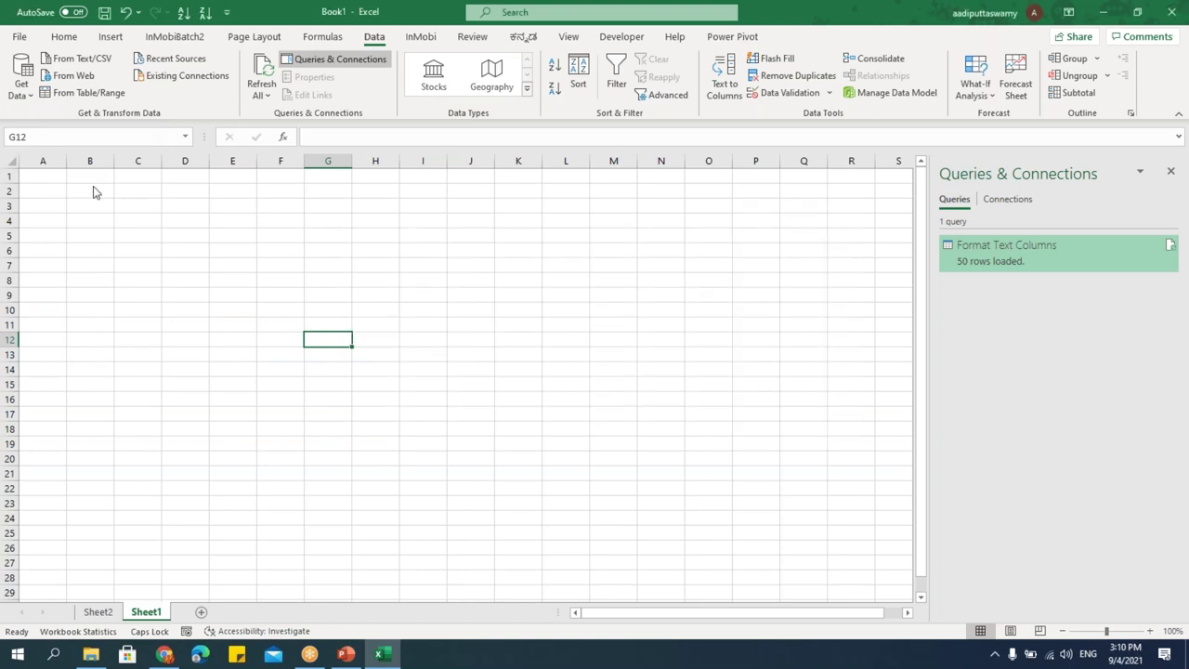
# Start a Power Query import from the workbook Append Query.xlsx in the POWER QUERY folder.
pyautogui.click(21, 82)
pyautogui.press('Escape')
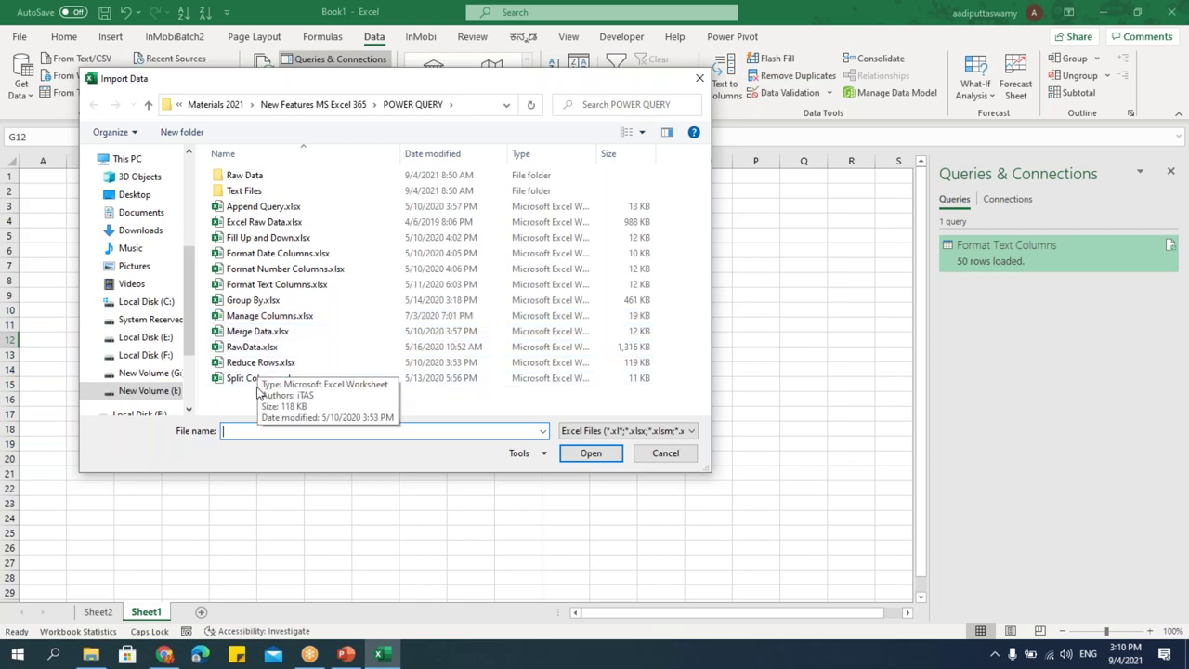
pyautogui.click(251, 207)
pyautogui.click(598, 454)
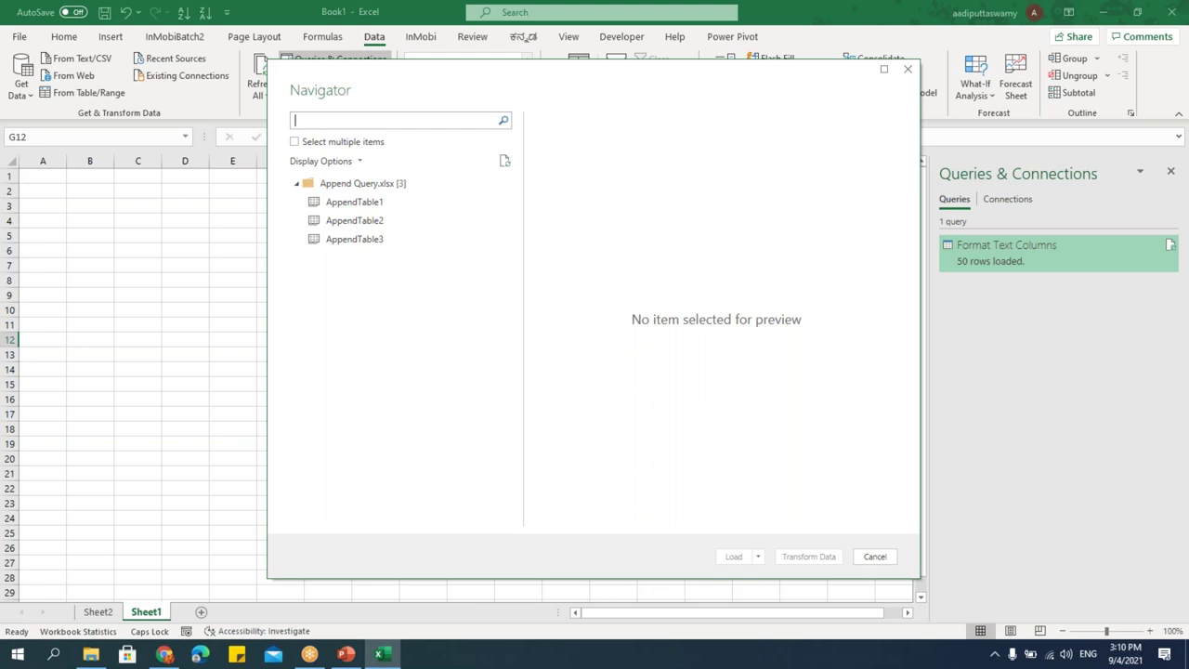
# Enable selecting multiple items and choose AppendTable1, AppendTable2 and AppendTable3 for import.
pyautogui.click(295, 142)
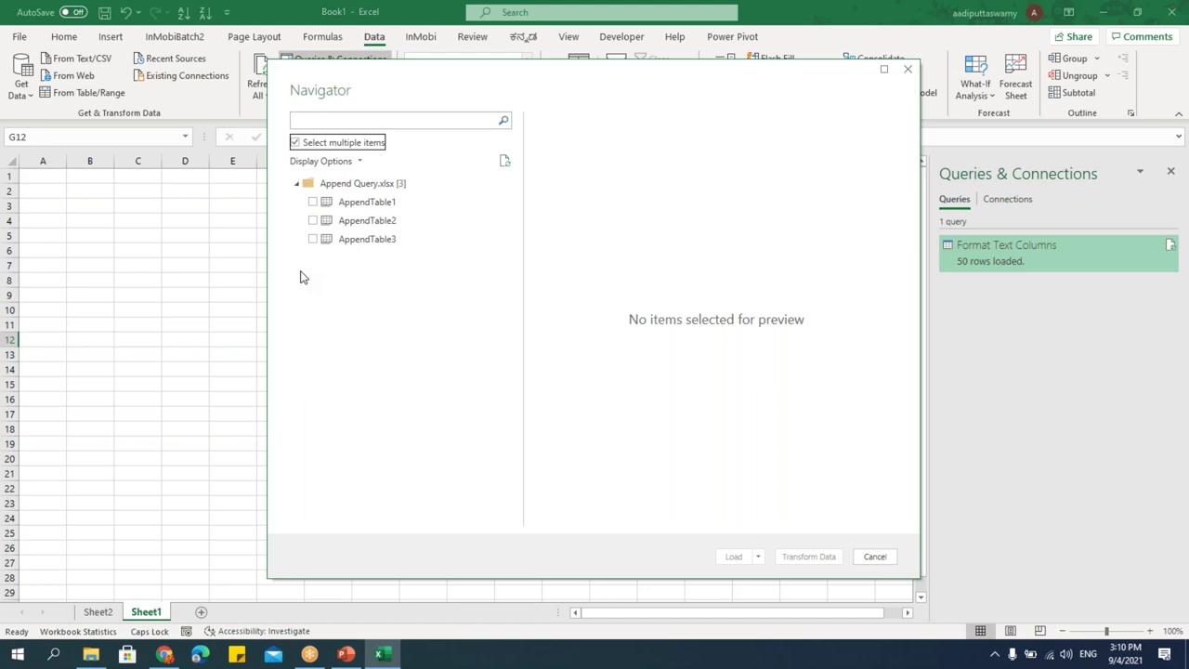
pyautogui.click(313, 202)
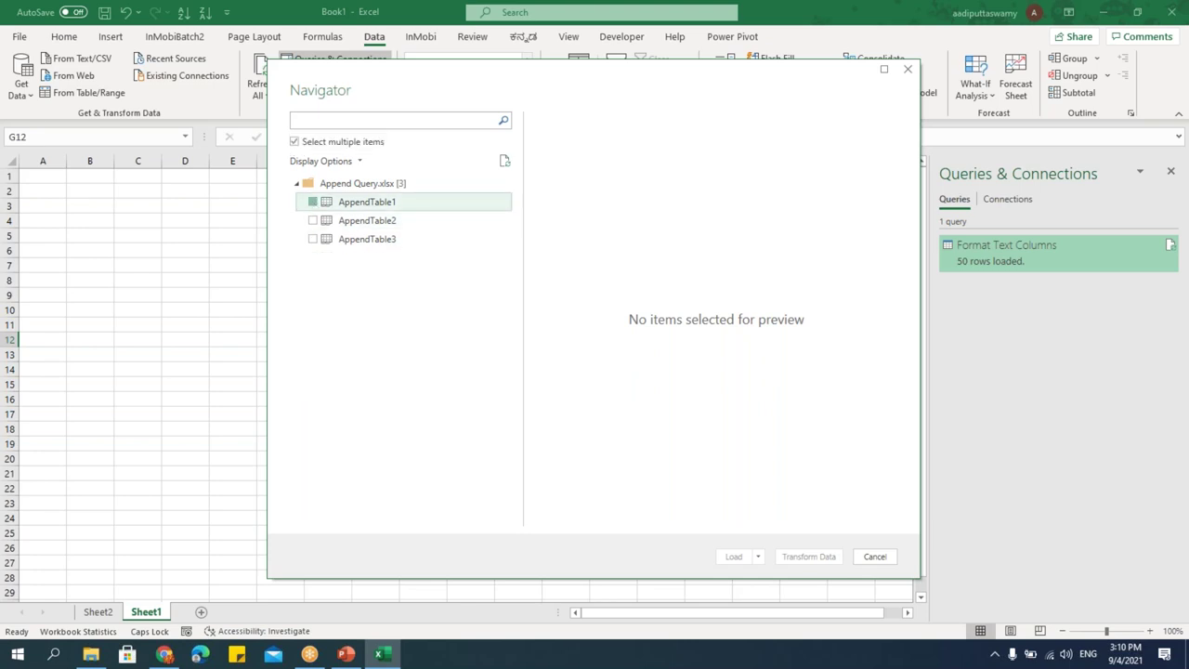
pyautogui.click(313, 220)
pyautogui.click(313, 239)
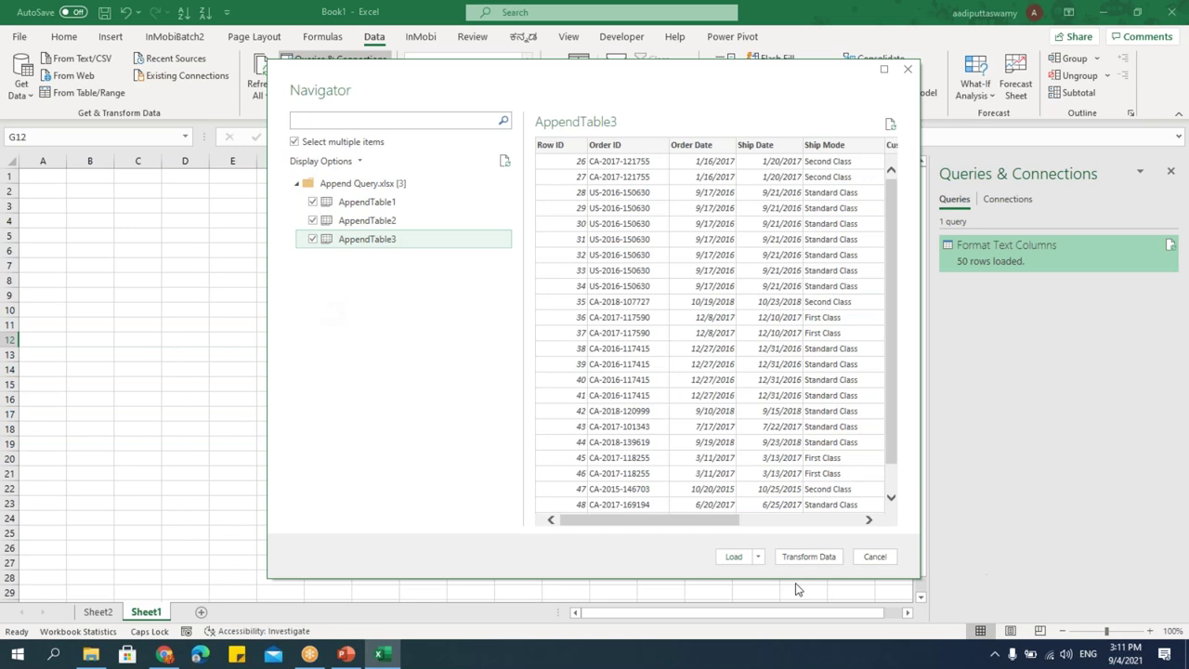
# Load the three chosen tables into the workbook as tables and view the results on Sheet3, Sheet4 and Sheet5.
pyautogui.click(757, 557)
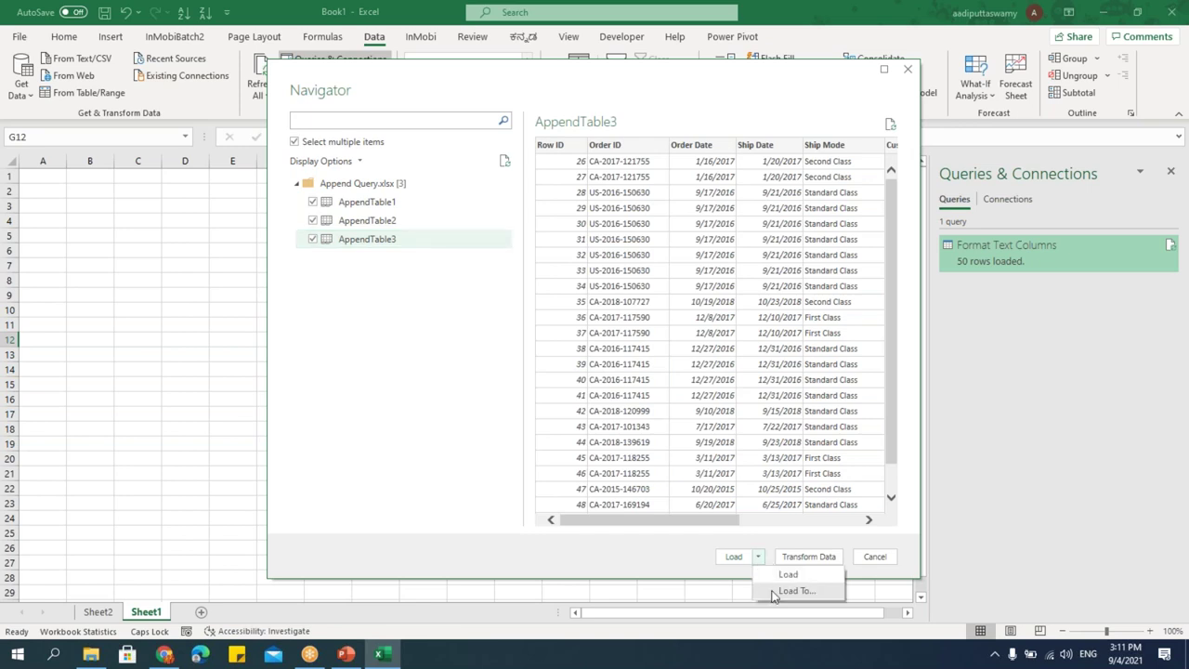
pyautogui.click(768, 595)
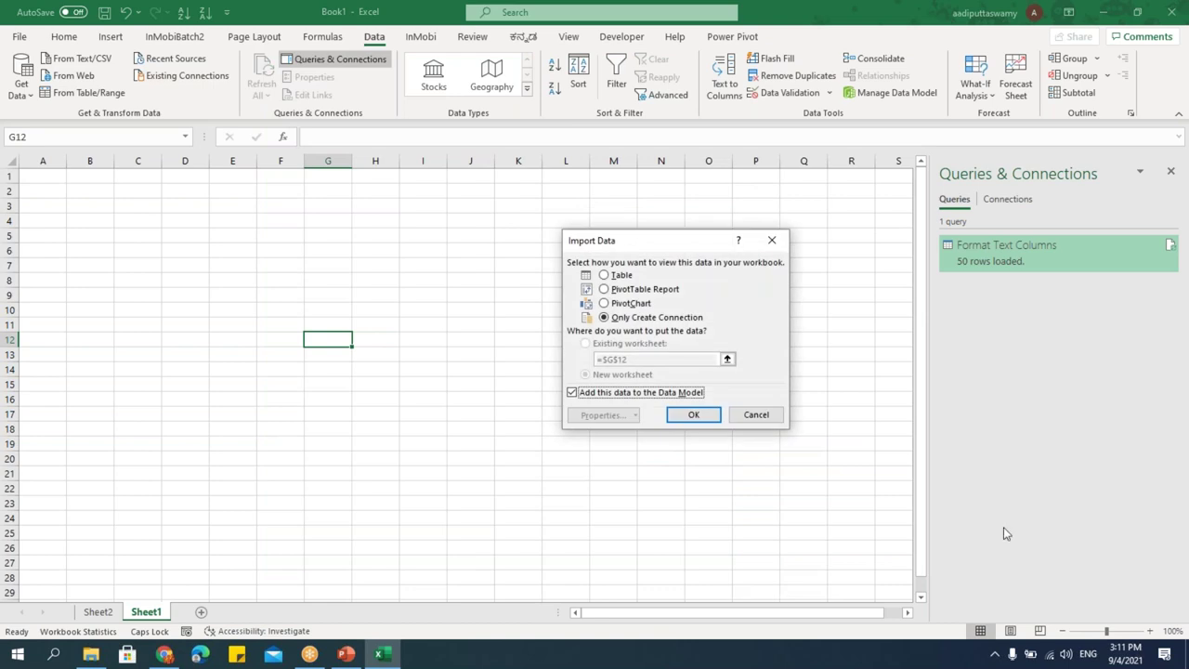
pyautogui.click(604, 275)
pyautogui.click(688, 411)
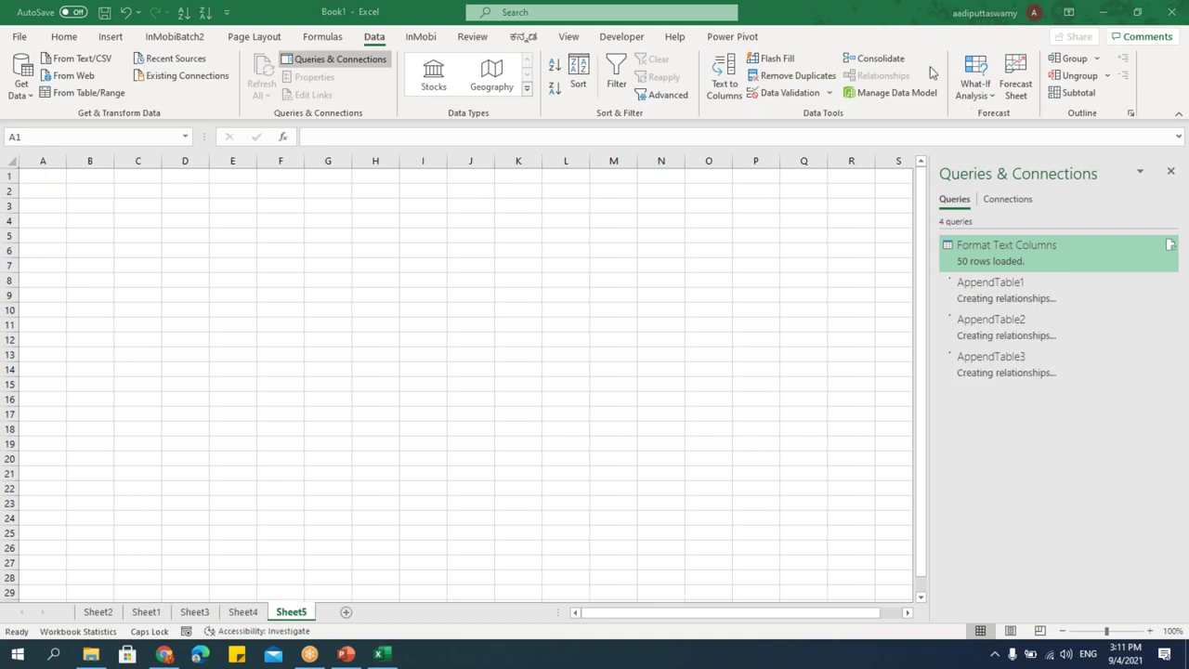
pyautogui.click(154, 616)
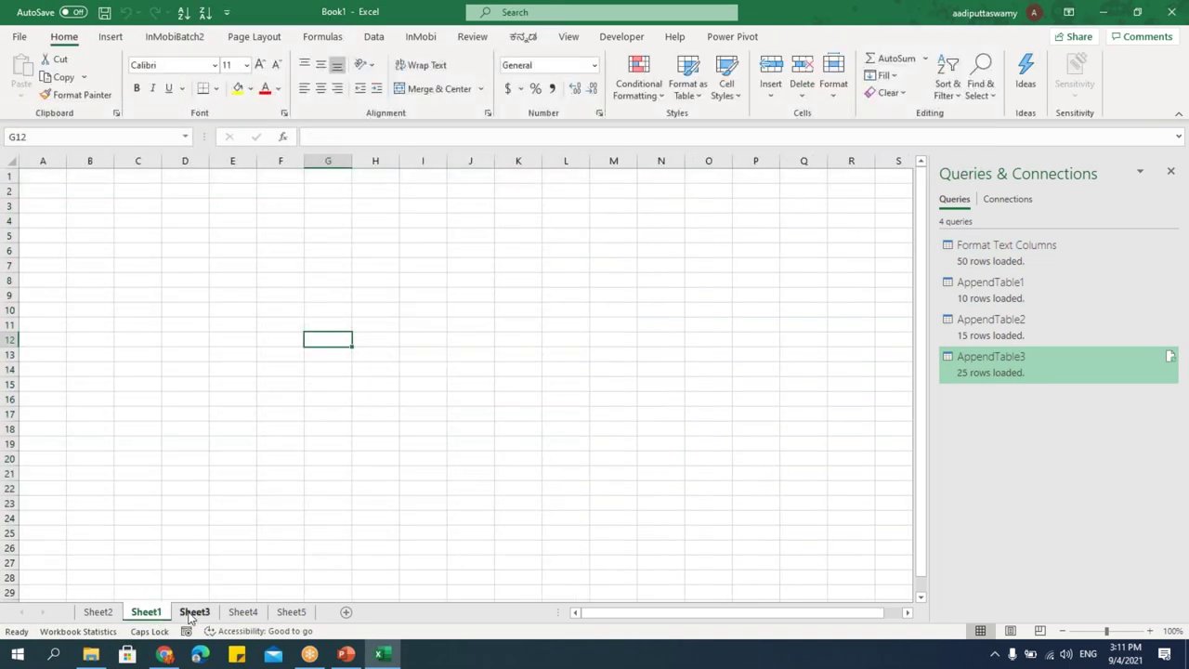
pyautogui.click(194, 614)
pyautogui.click(245, 613)
pyautogui.click(289, 612)
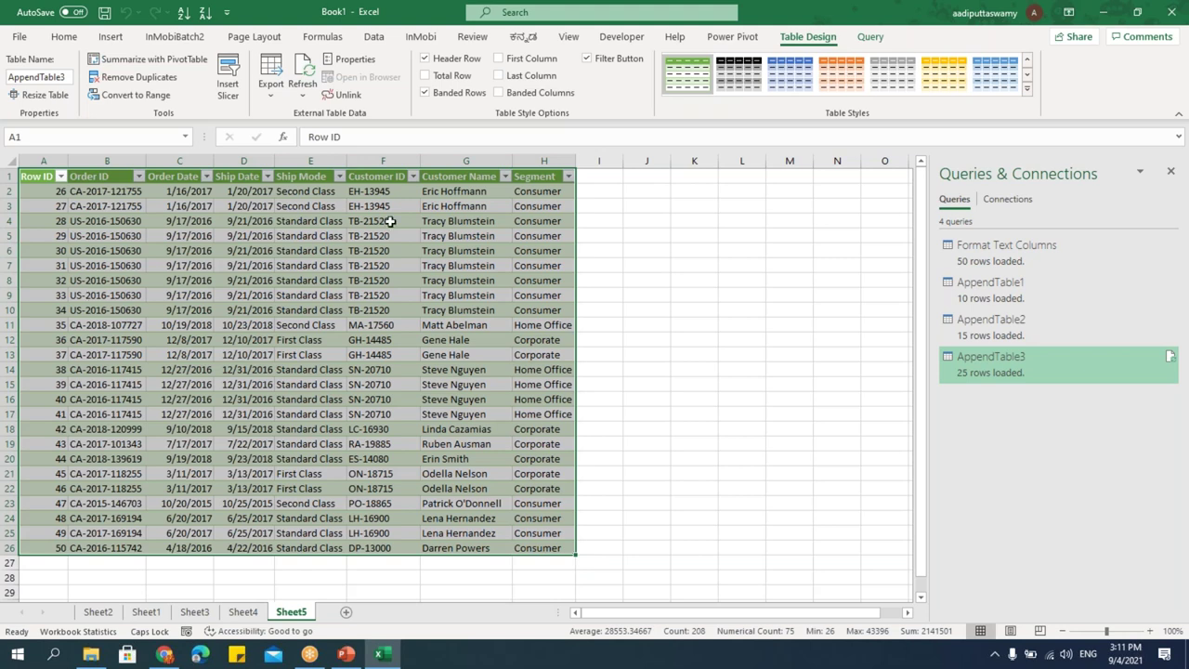
# Start an Append of the workbook's queries and set it to combine three or more tables.
pyautogui.click(388, 40)
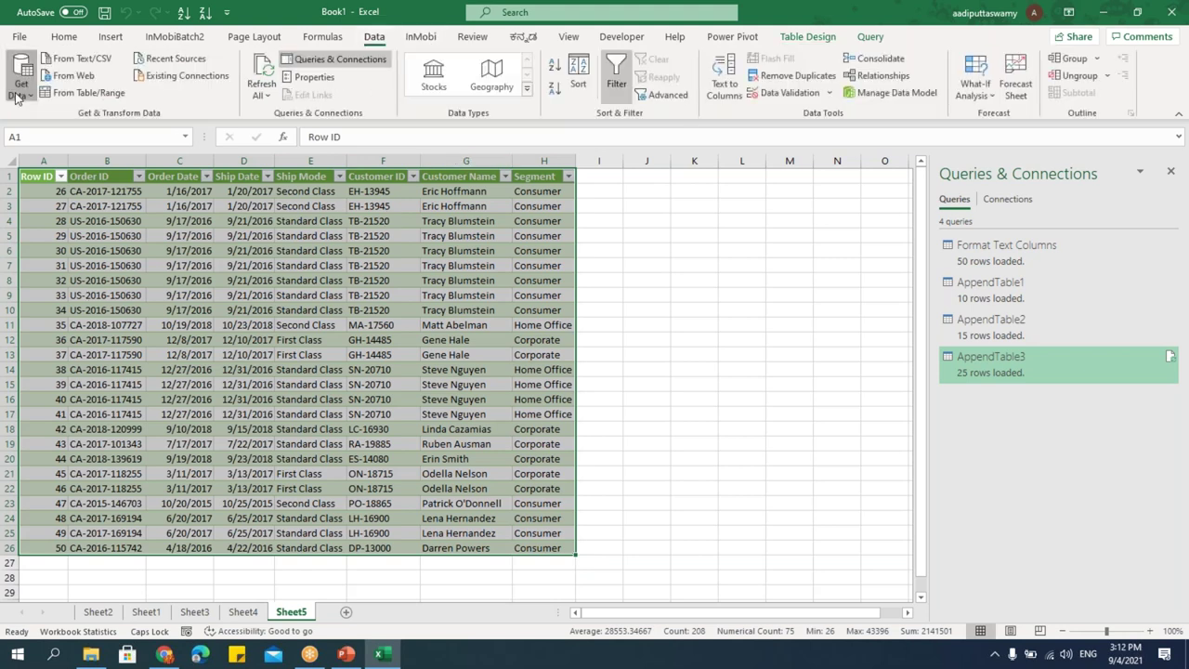
pyautogui.click(20, 82)
pyautogui.moveTo(121, 303)
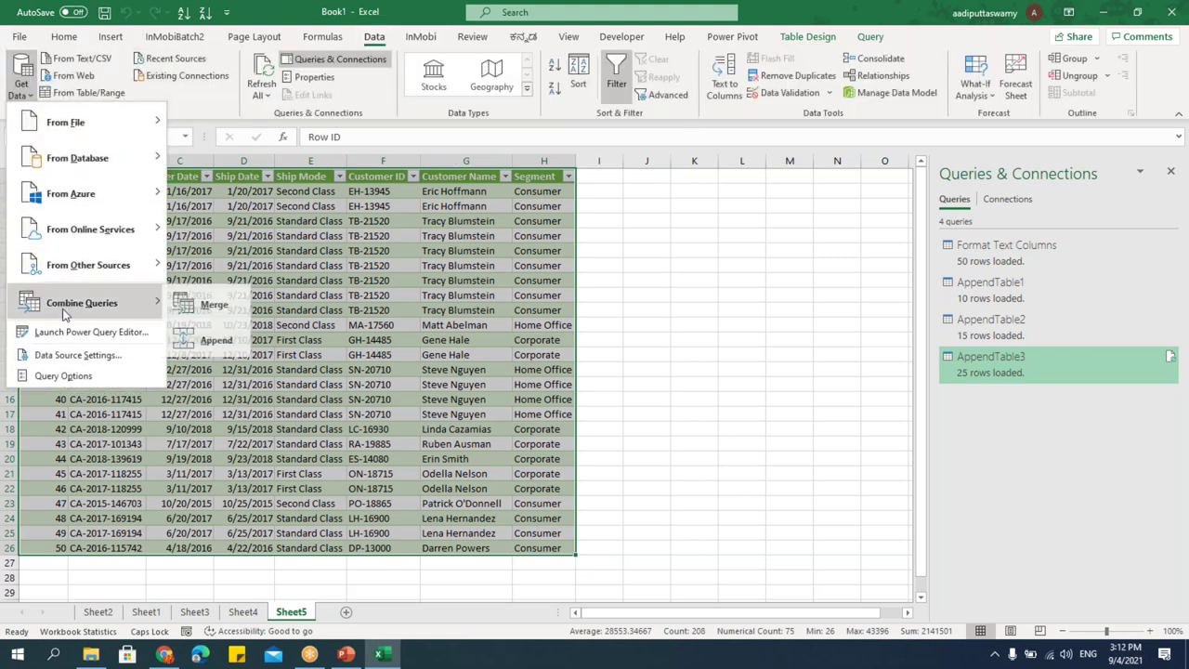
pyautogui.click(223, 342)
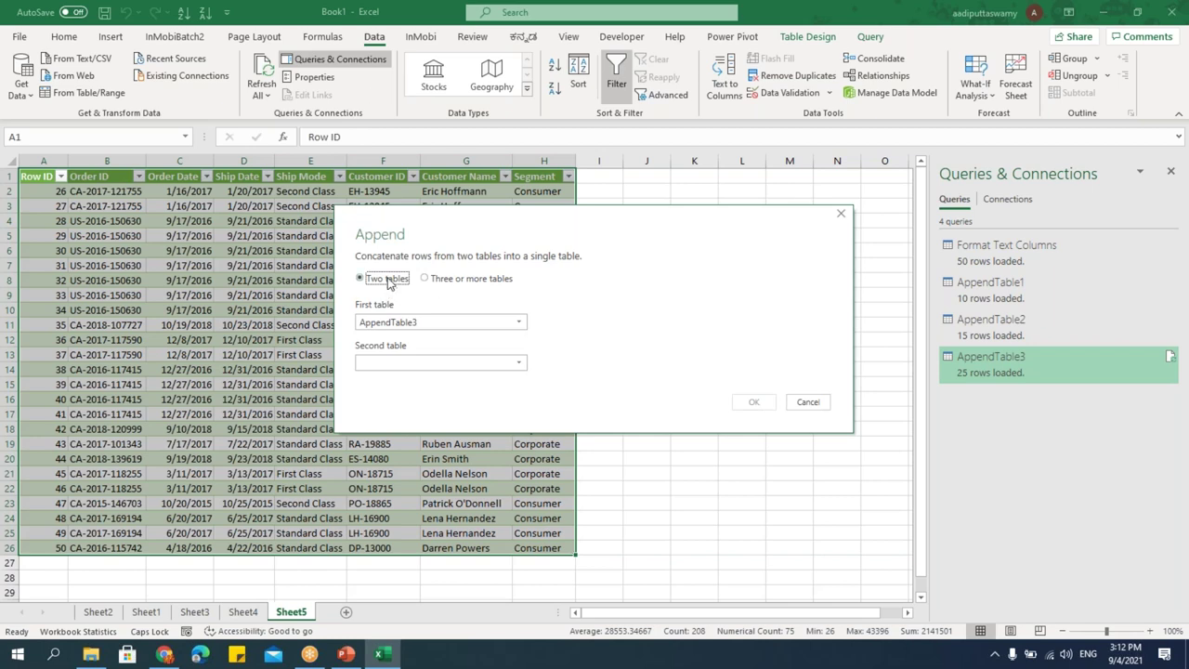
pyautogui.click(442, 279)
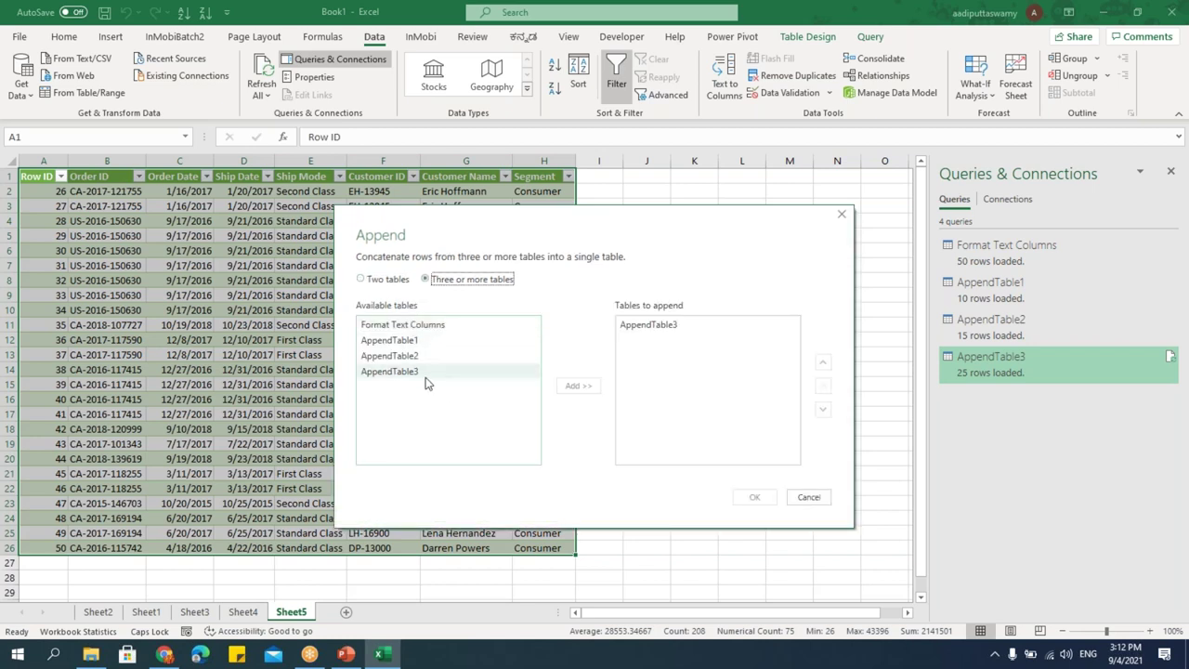
# Remove the preset AppendTable3 entry, add AppendTable1, AppendTable2 and AppendTable3 in that order, and create the append query.
pyautogui.click(667, 328)
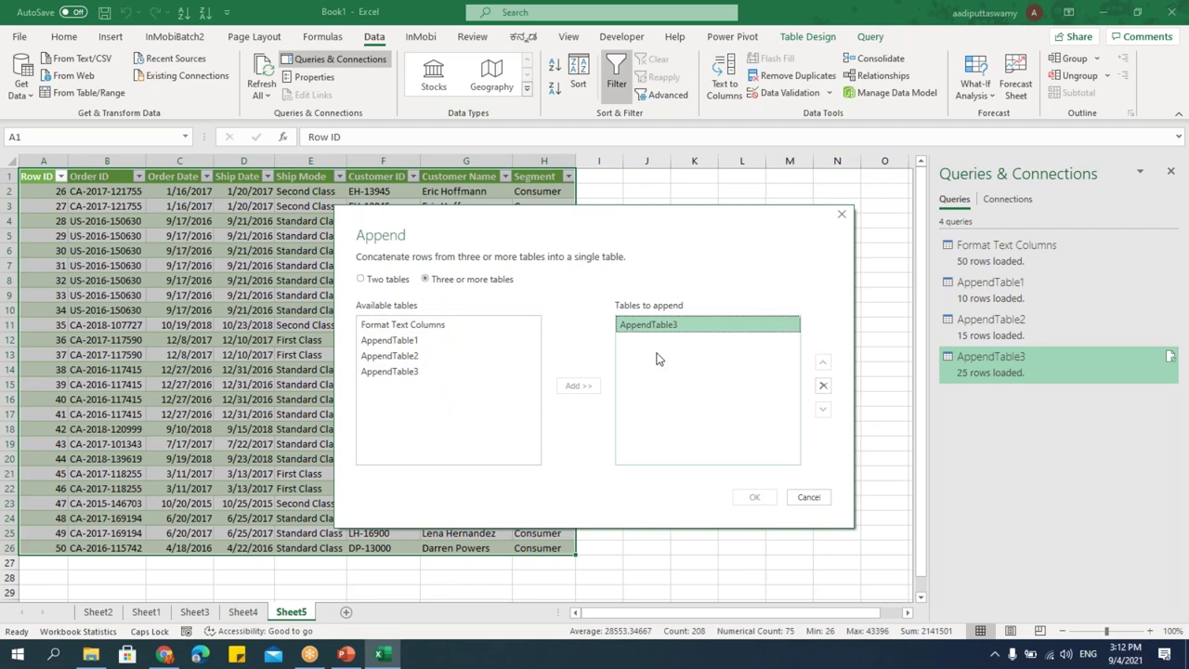
pyautogui.click(824, 385)
pyautogui.click(409, 340)
pyautogui.click(578, 386)
pyautogui.click(456, 356)
pyautogui.click(573, 385)
pyautogui.click(479, 371)
pyautogui.click(578, 385)
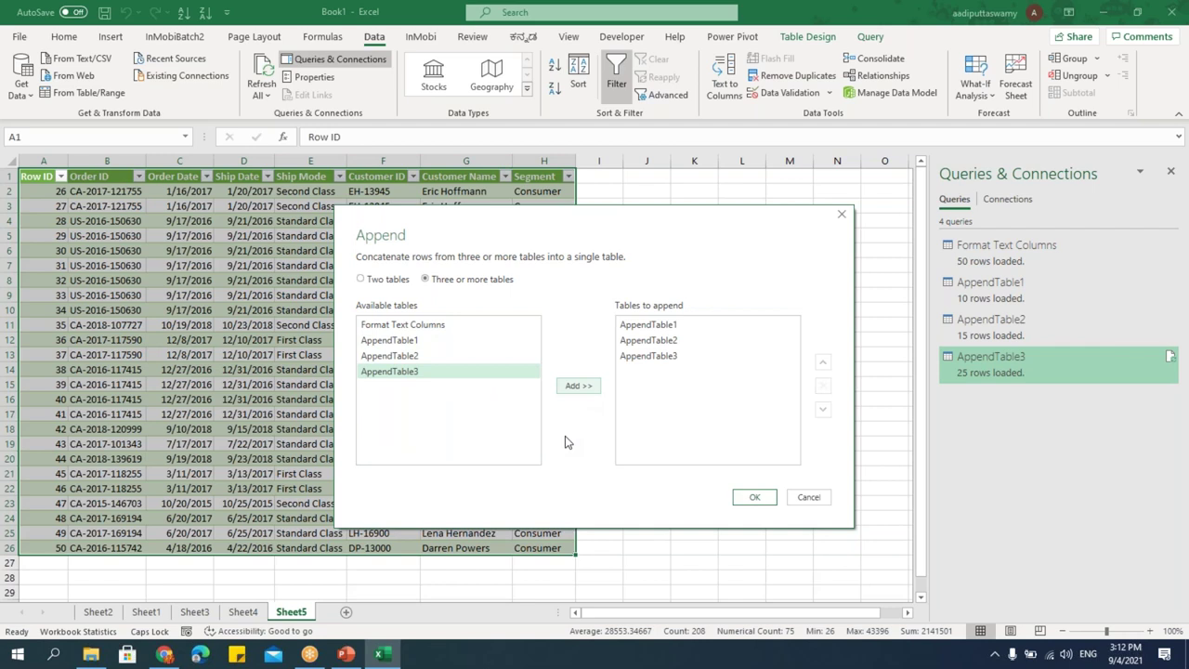
pyautogui.click(755, 497)
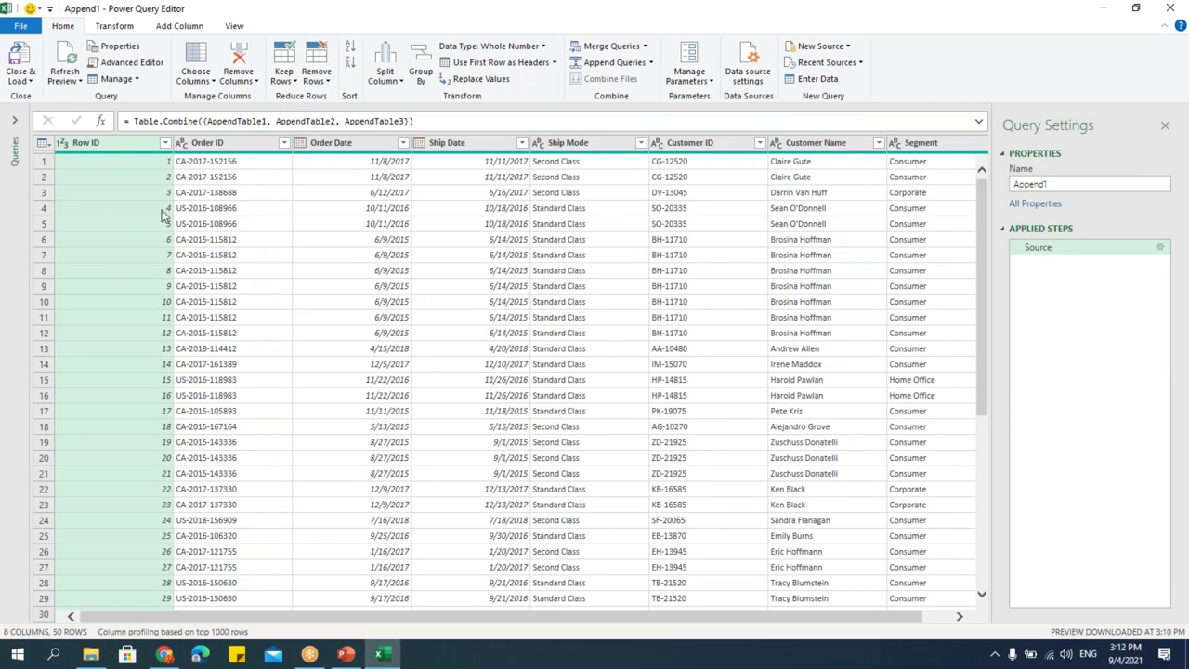
# Review the combined rows, load the append query as a table on a new worksheet, and check the loaded records.
pyautogui.scroll(-7, 177, 413)
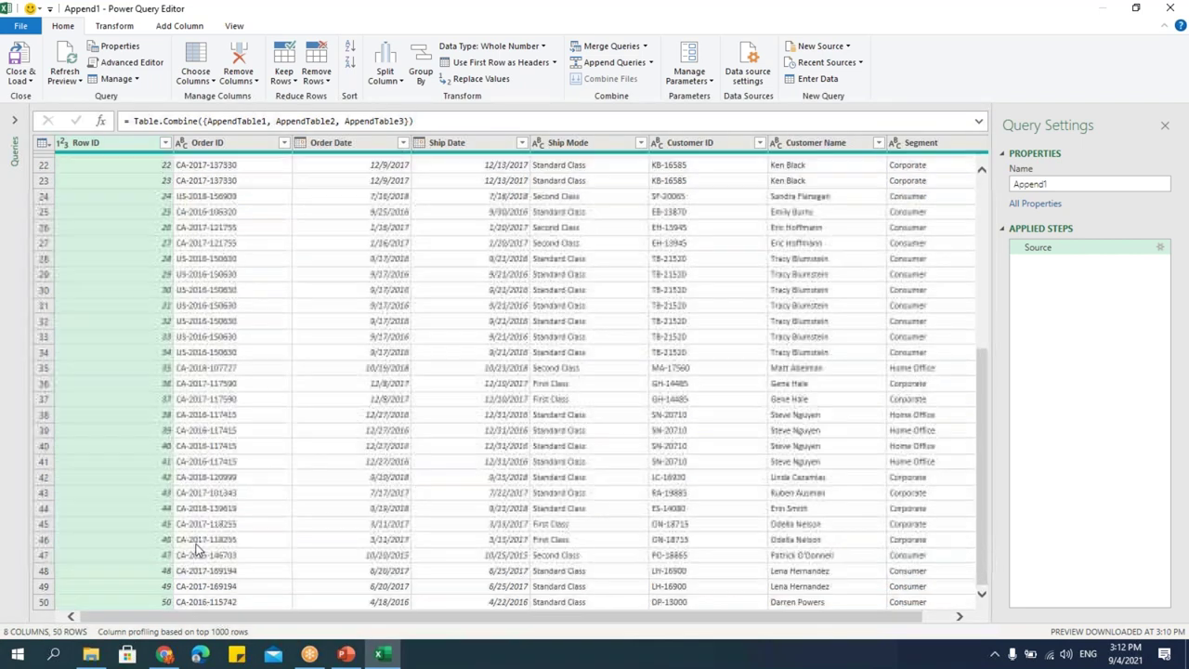
pyautogui.scroll(7, 125, 371)
pyautogui.click(19, 81)
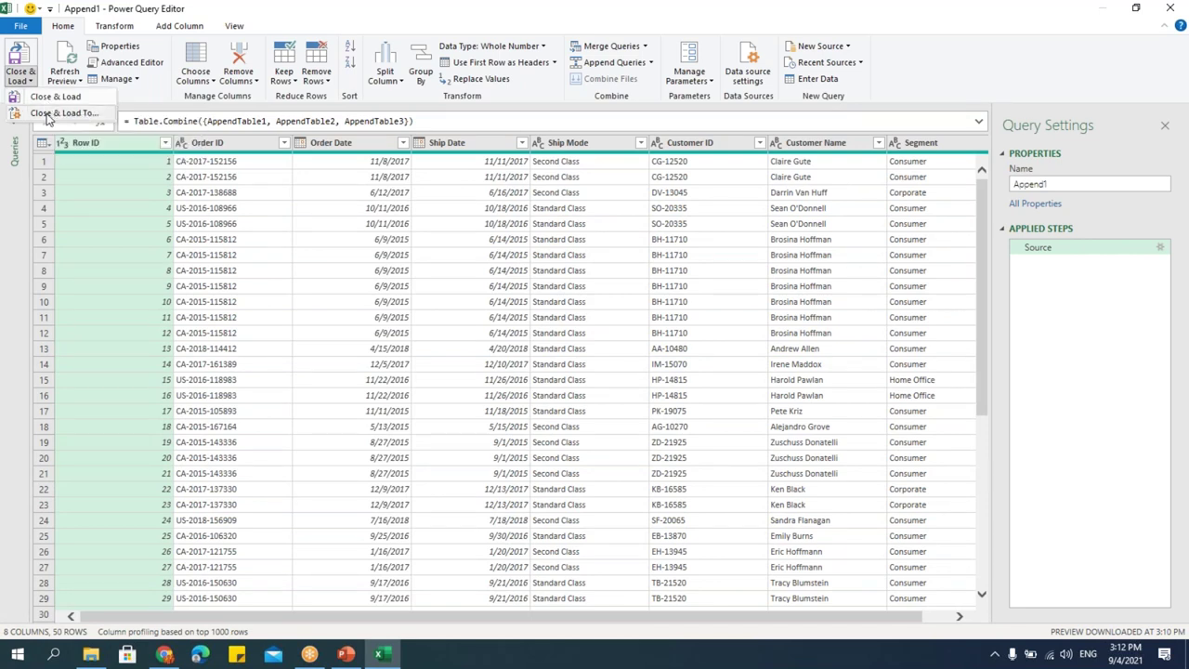
pyautogui.click(46, 114)
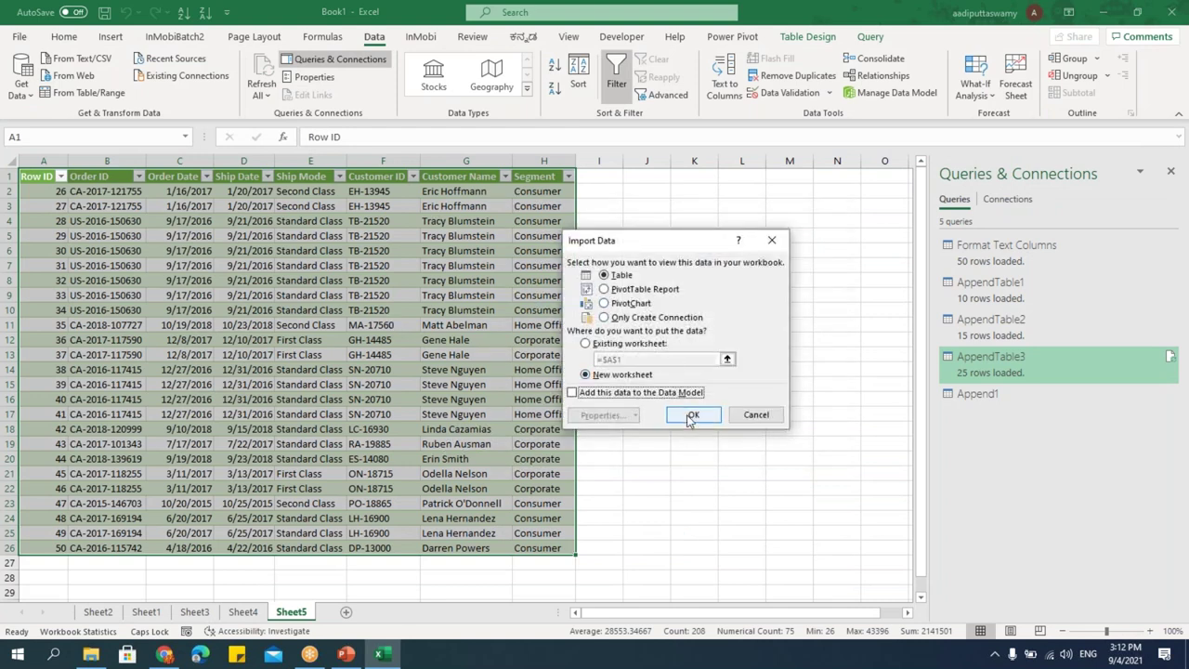
pyautogui.click(691, 416)
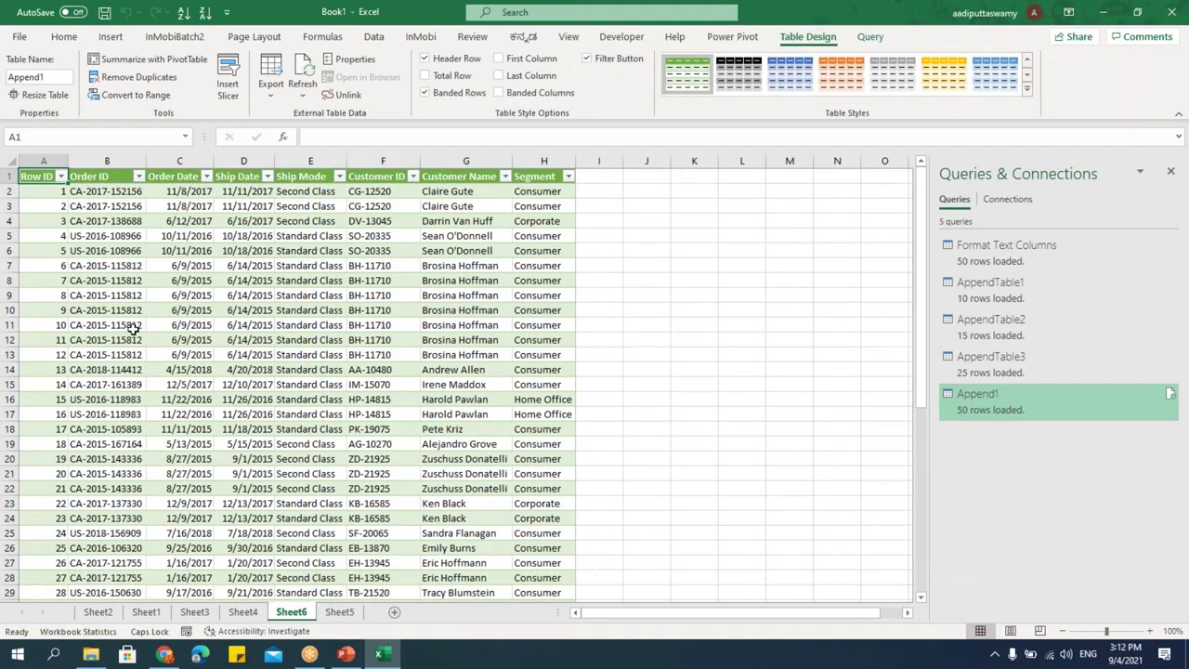
pyautogui.click(106, 324)
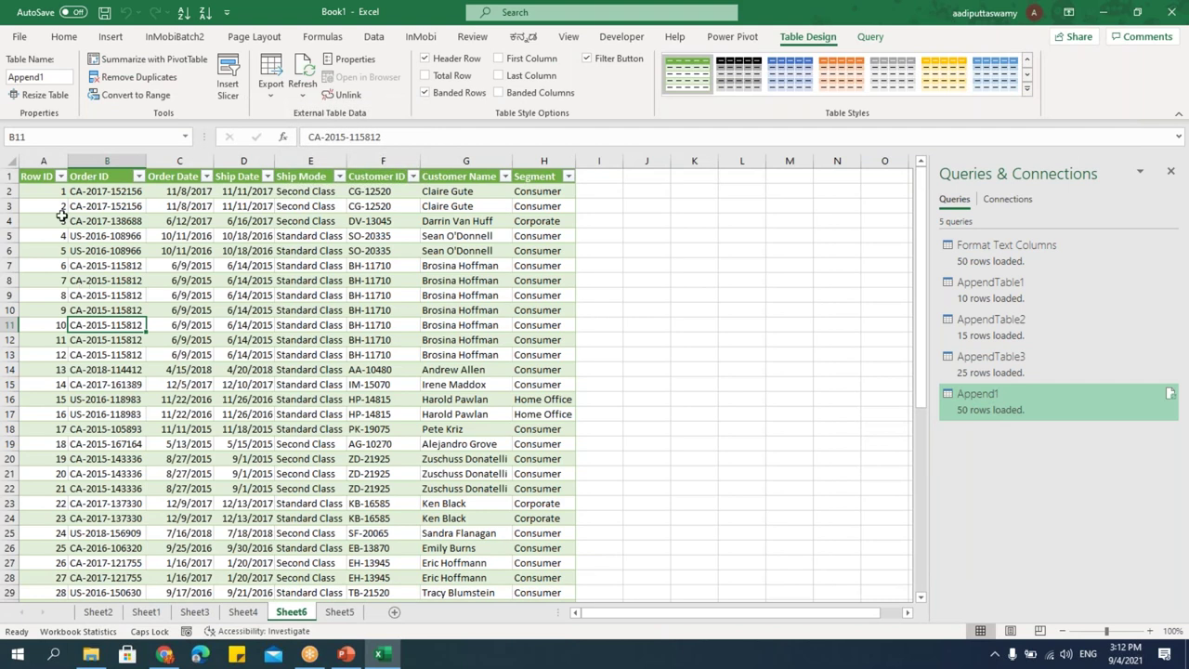
pyautogui.click(62, 219)
pyautogui.scroll(-13, 93, 461)
pyautogui.scroll(13, 94, 459)
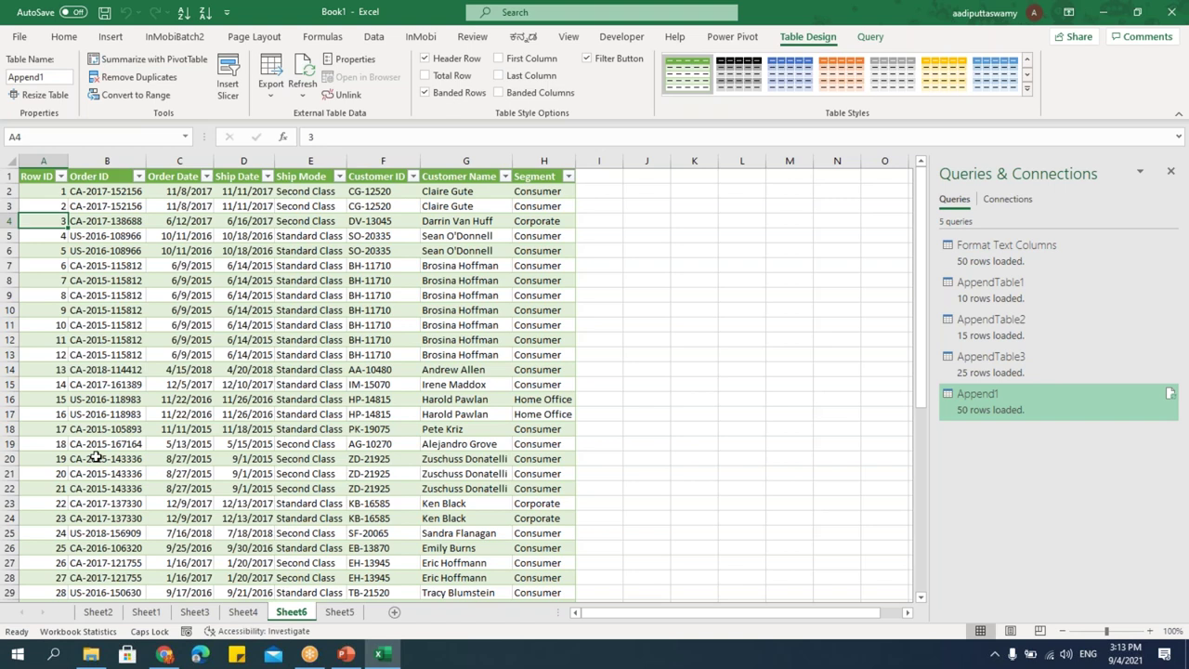
pyautogui.click(611, 367)
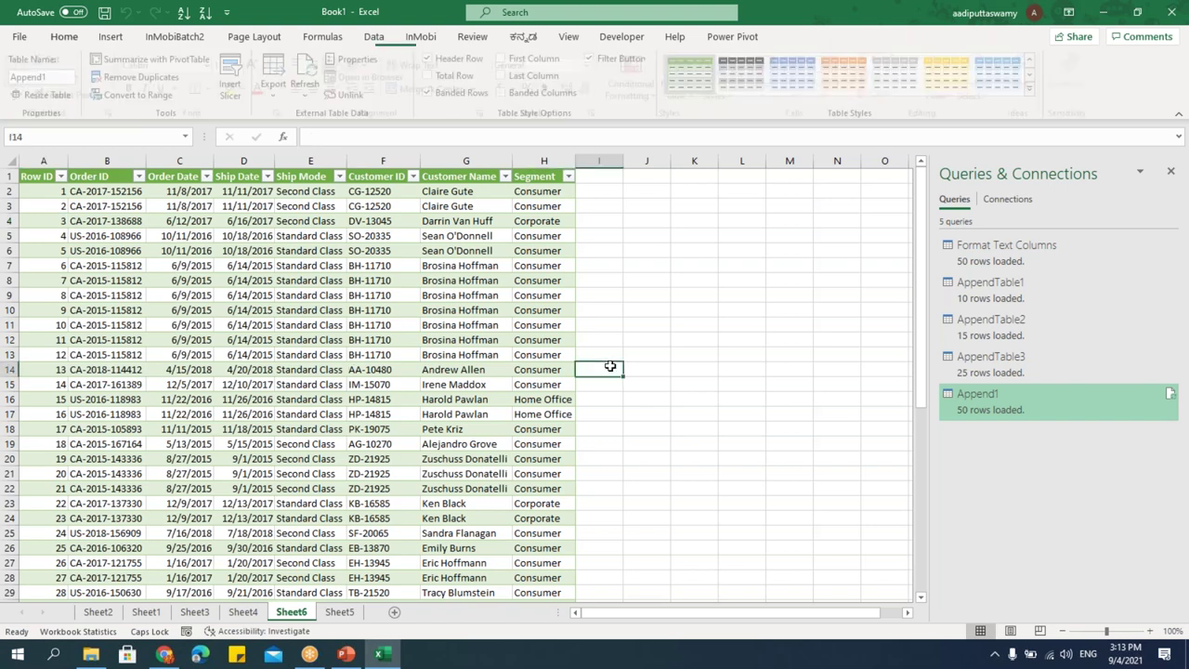
# Close the current workbook and create a new blank workbook, ready for a data import.
pyautogui.hotkey('alt', 'f')
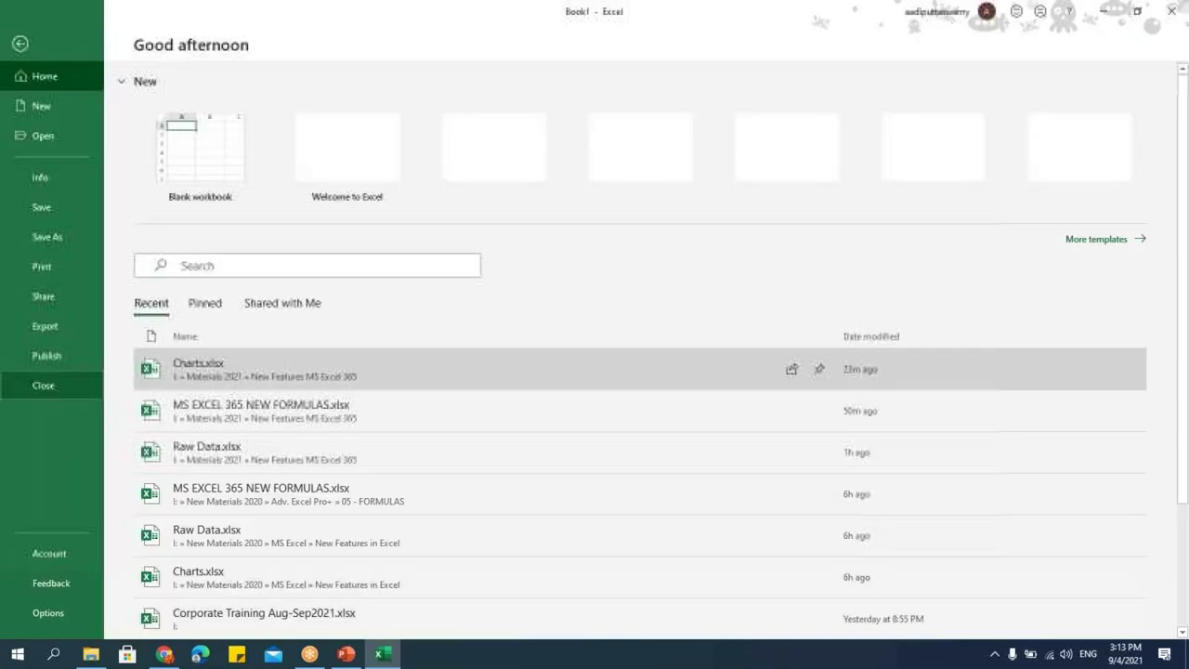
pyautogui.press('Escape')
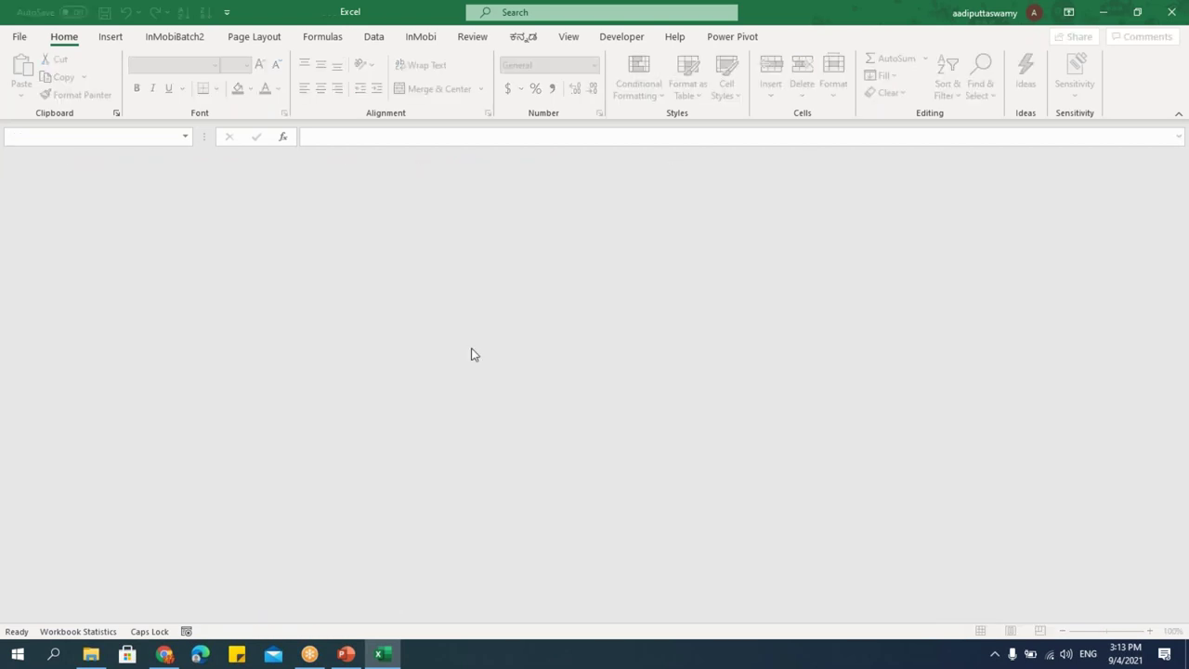
pyautogui.hotkey('ctrl', 'n')
pyautogui.click(341, 341)
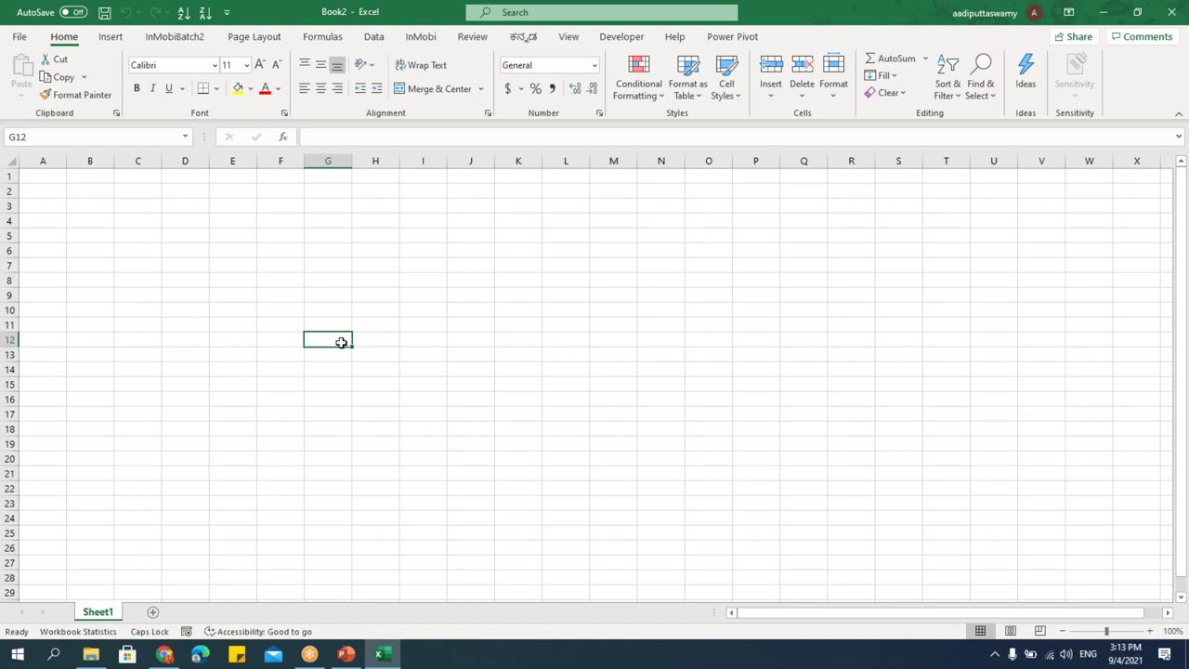
pyautogui.click(375, 37)
# Switch to File Explorer, open the Raw Data folder, and cut the workbooks from Karnataka_Motorola_Sales.xlsx through Karnataka_Sony Ericsson_Units.xlsx.
pyautogui.click(90, 654)
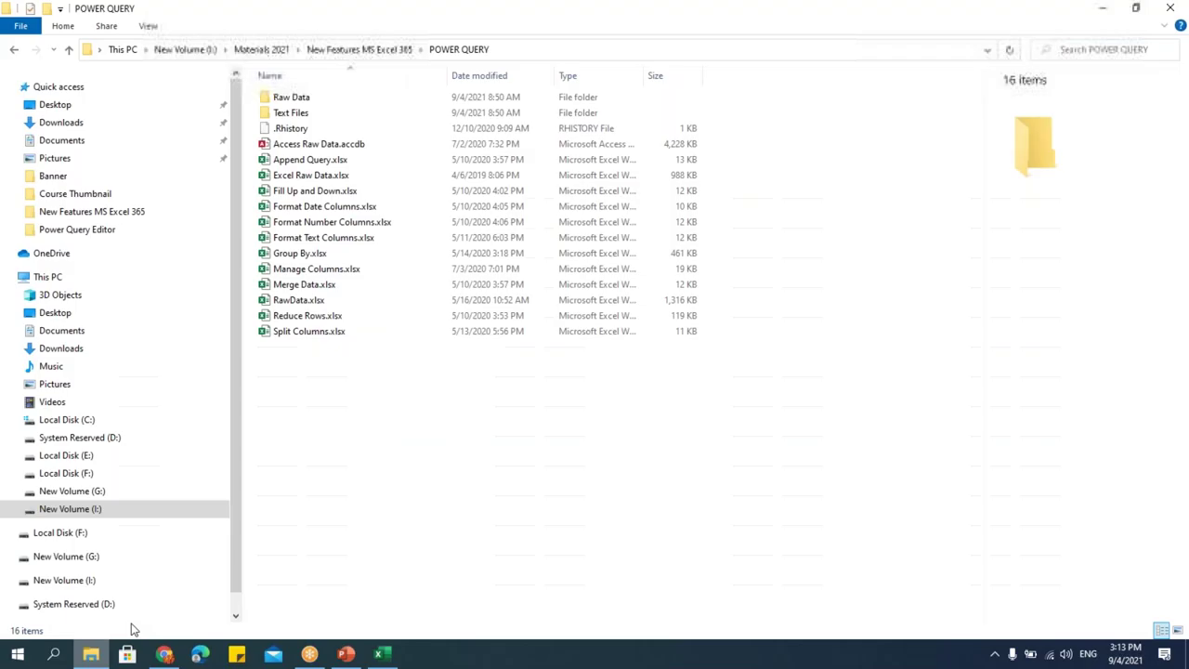
pyautogui.click(297, 99)
pyautogui.doubleClick(348, 99)
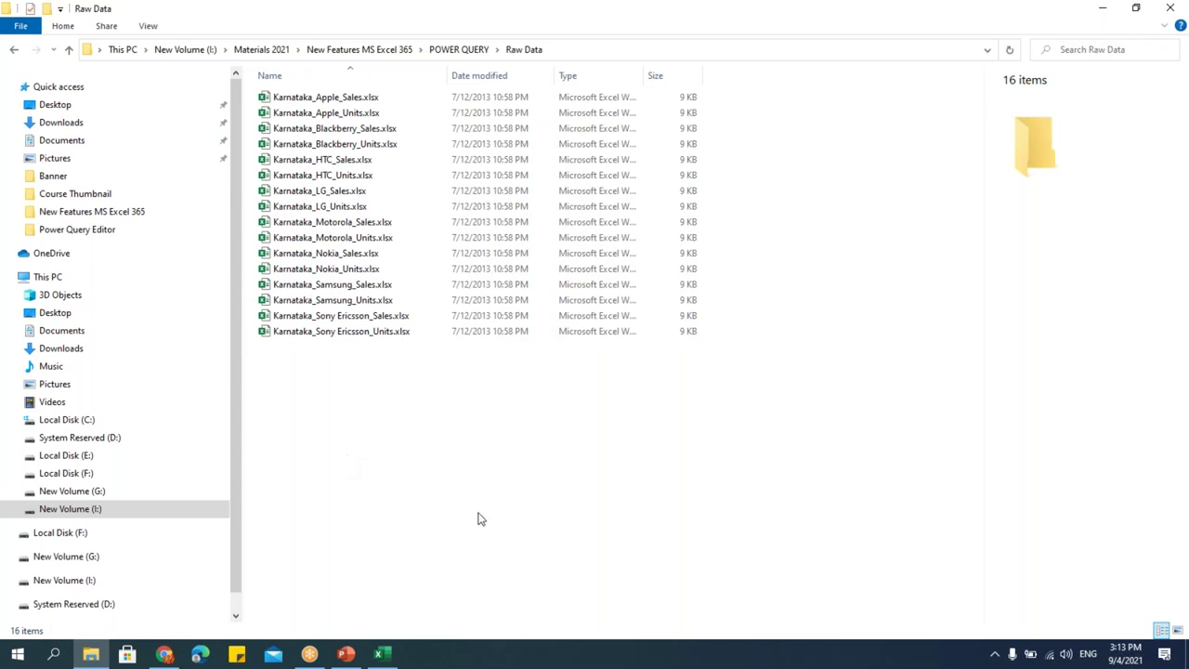
pyautogui.moveTo(544, 477); pyautogui.dragTo(272, 220)
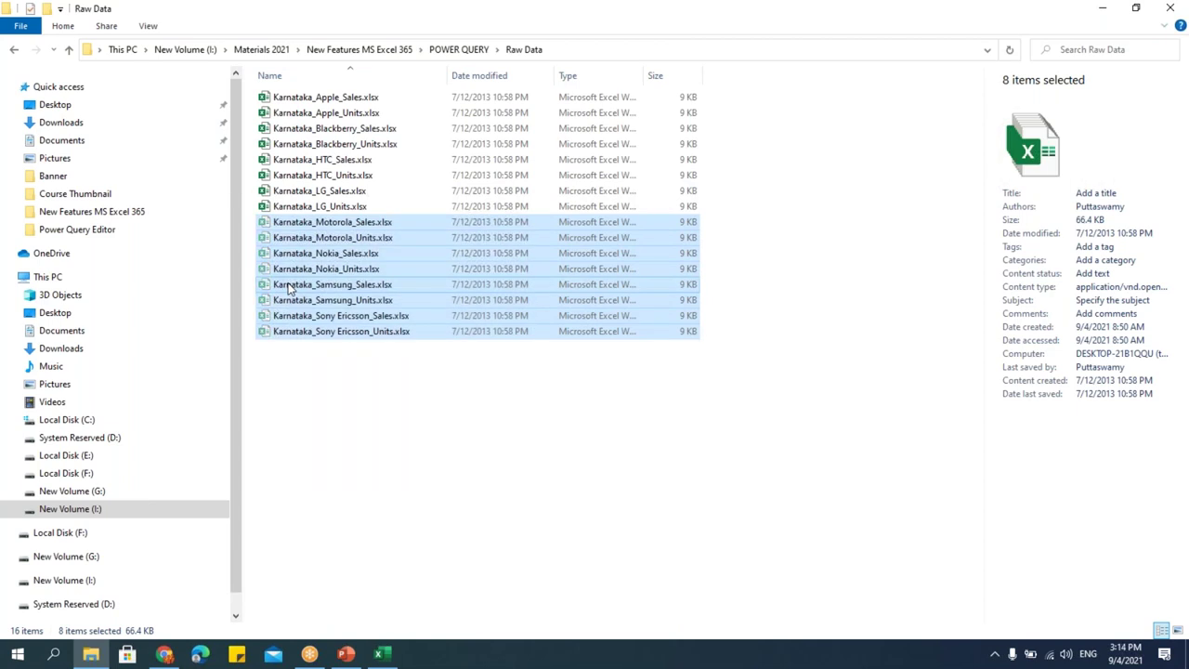
# Move the cut Karnataka workbooks into the Text Files folder inside POWER QUERY.
pyautogui.hotkey('alt', 'Up')
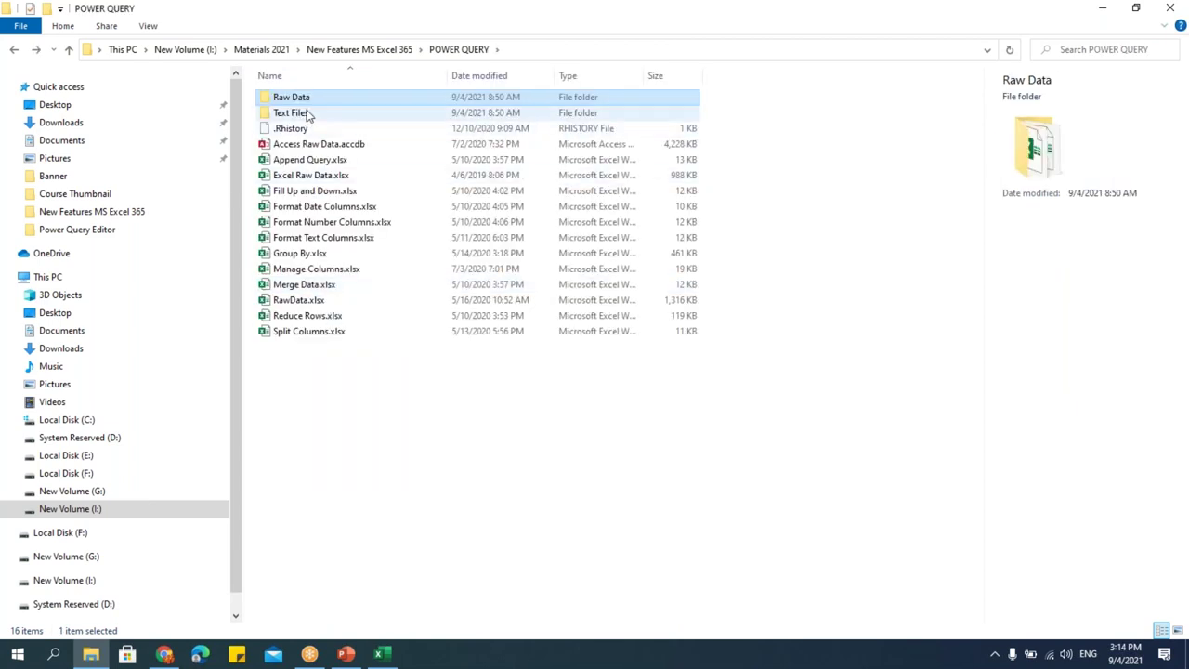
pyautogui.click(311, 114)
pyautogui.press('Return')
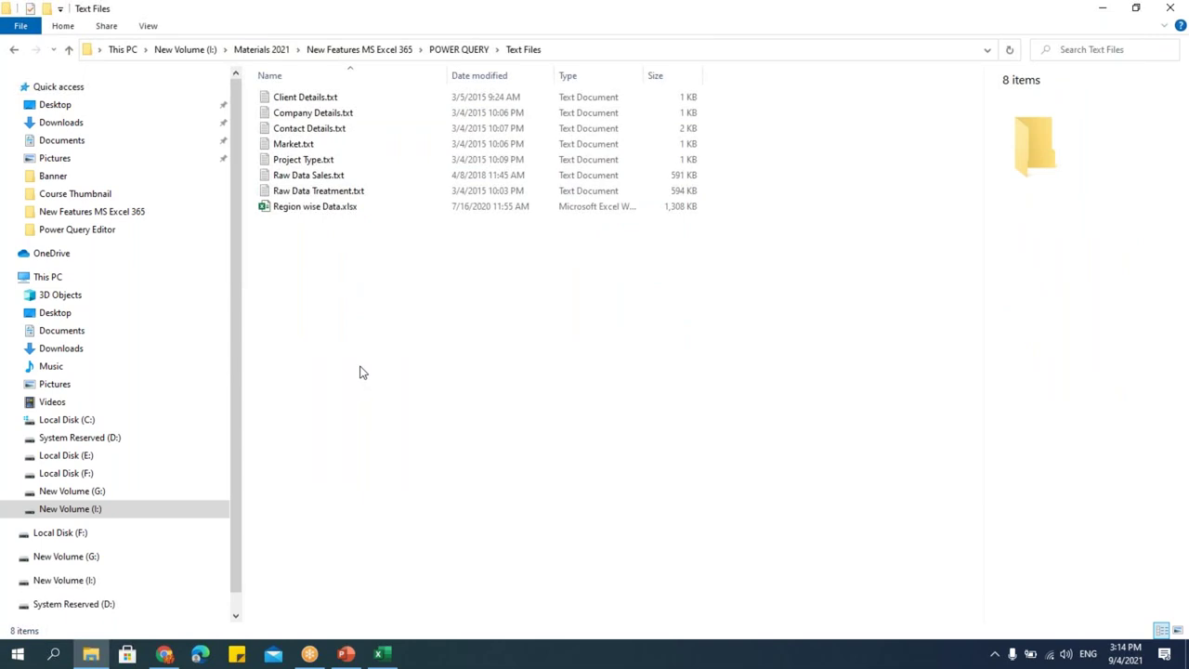
pyautogui.hotkey('ctrl', 'v')
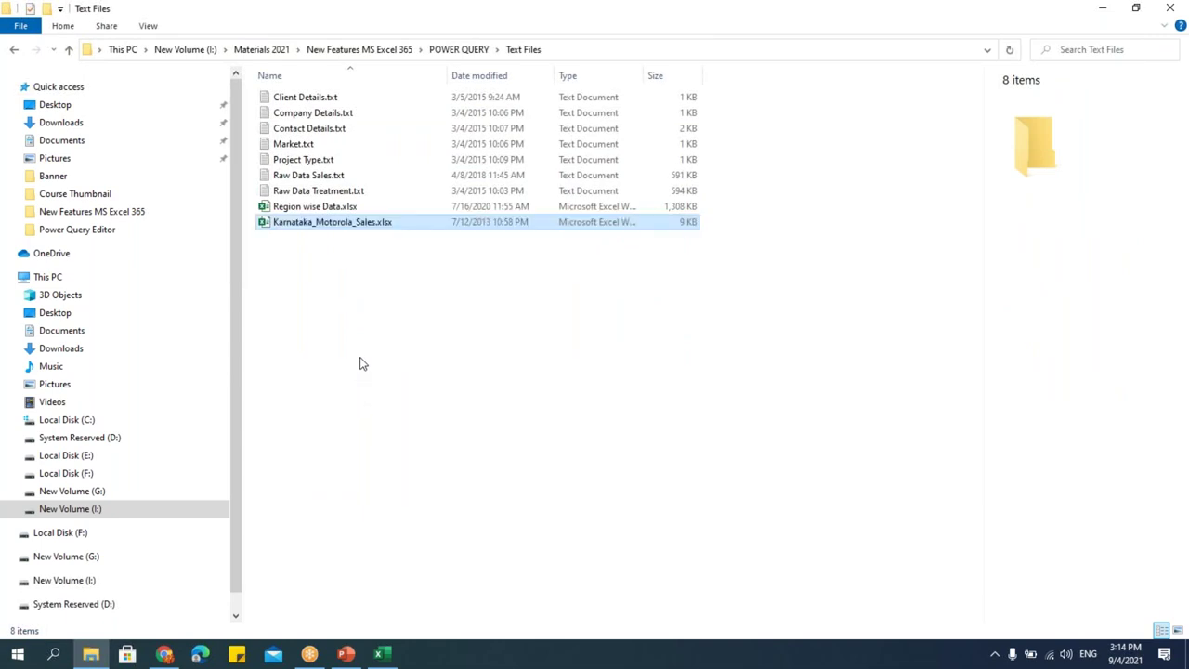
# Return to the Raw Data folder and select all the Karnataka workbooks remaining there.
pyautogui.click(460, 50)
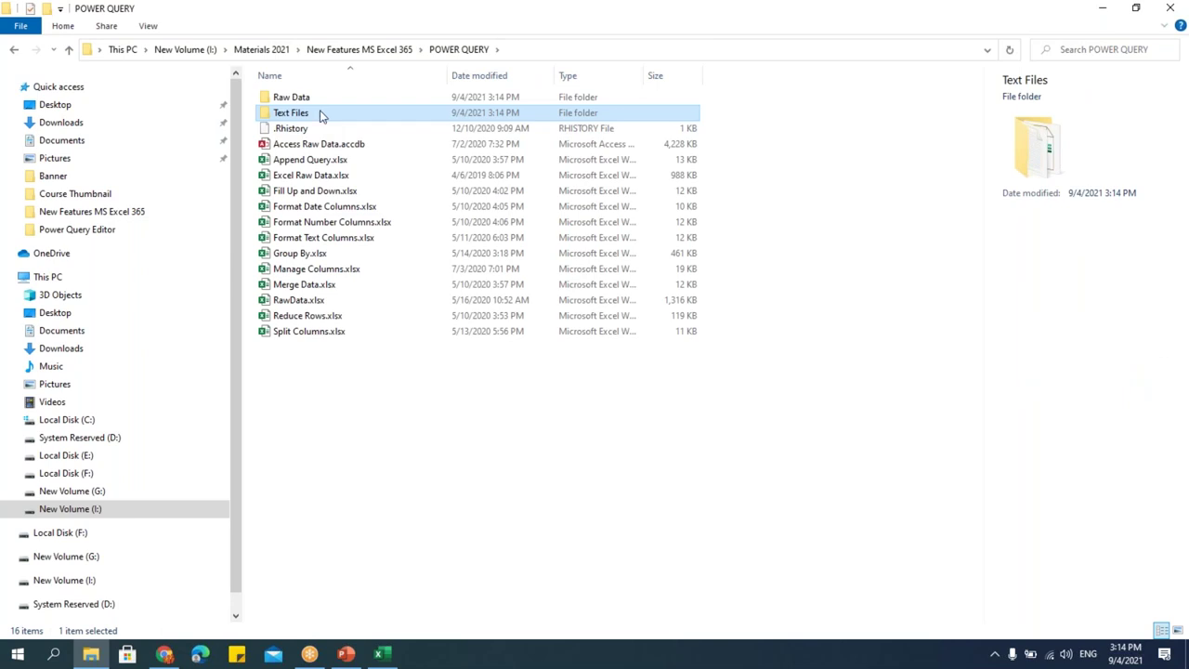
pyautogui.press('Up')
pyautogui.press('Return')
pyautogui.moveTo(491, 305); pyautogui.dragTo(202, 83)
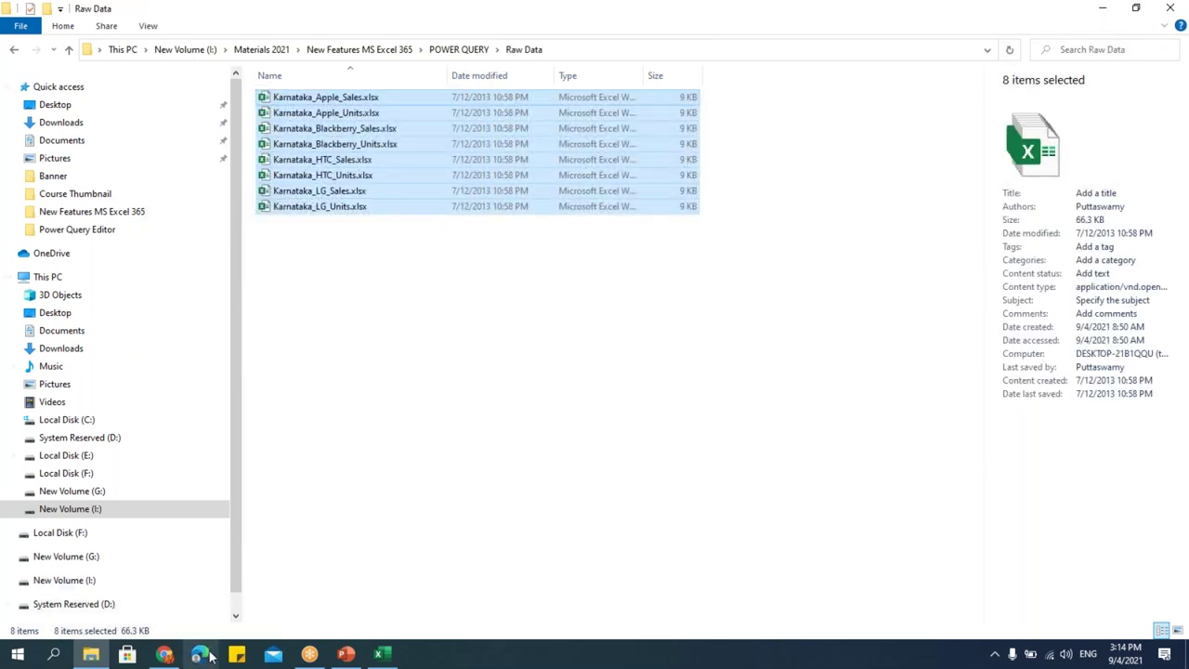
# Copy the Raw Data folder's full path and switch to the blank Excel workbook.
pyautogui.click(576, 50)
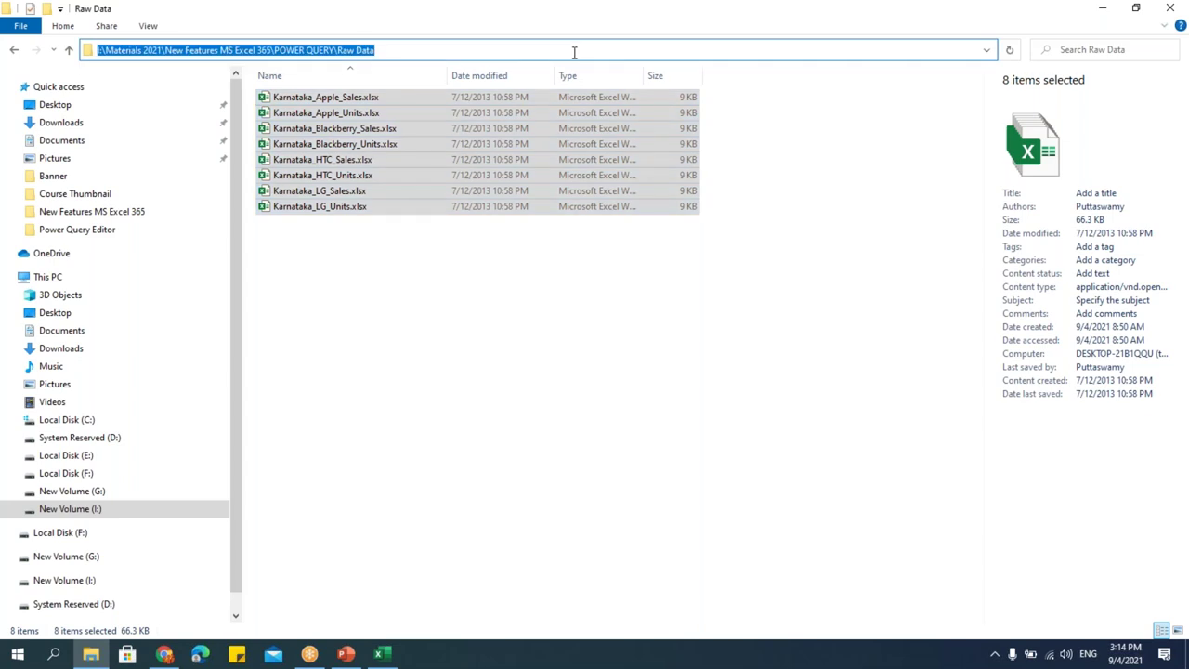
pyautogui.hotkey('ctrl', 'c')
pyautogui.hotkey('alt', 'Tab')
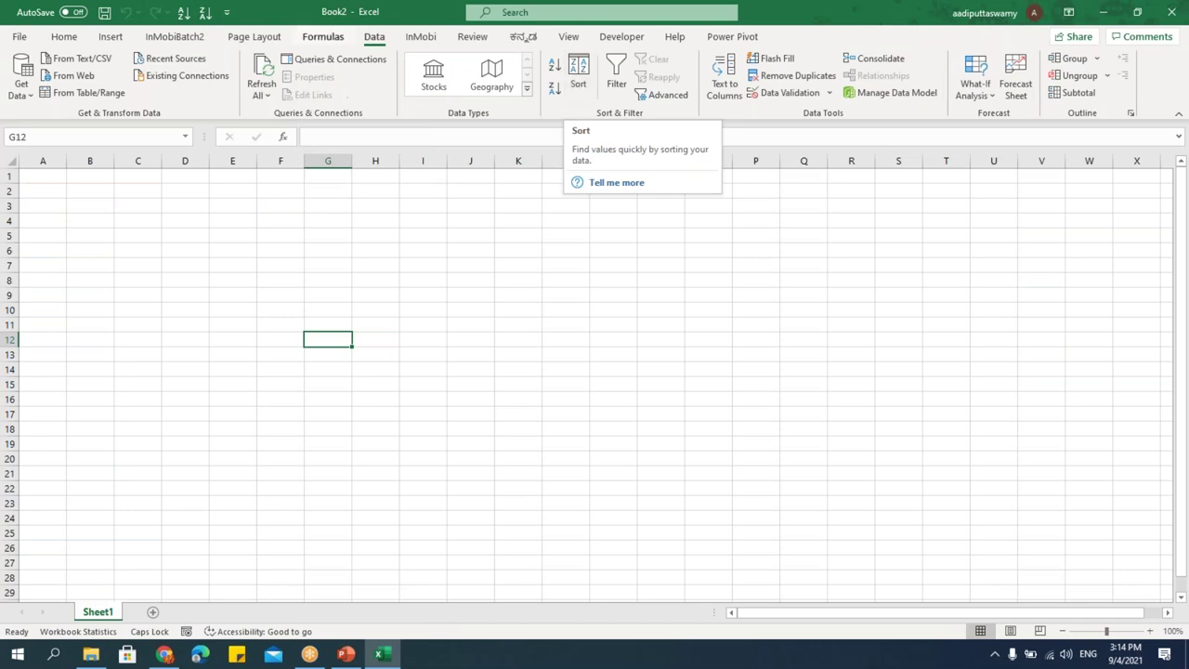
pyautogui.click(83, 222)
pyautogui.click(63, 186)
pyautogui.click(321, 251)
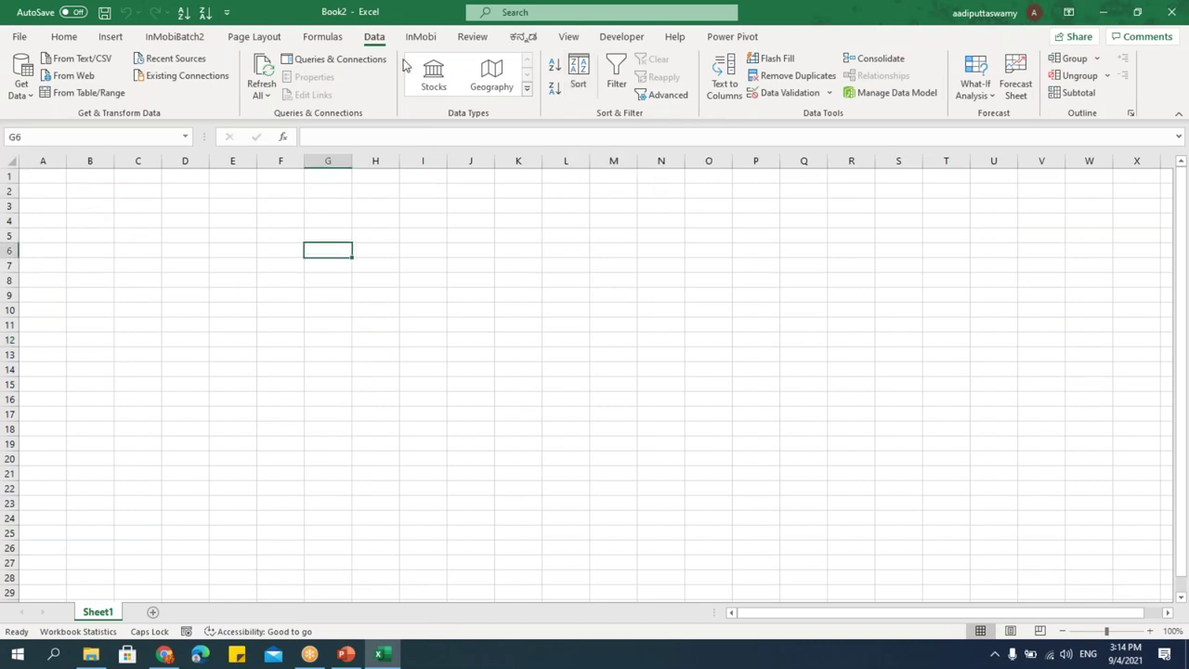
# Start a folder import from I:\Materials 2021\New Features MS Excel 365\POWER QUERY\Raw Data to preview its list of files.
pyautogui.click(19, 85)
pyautogui.moveTo(42, 125)
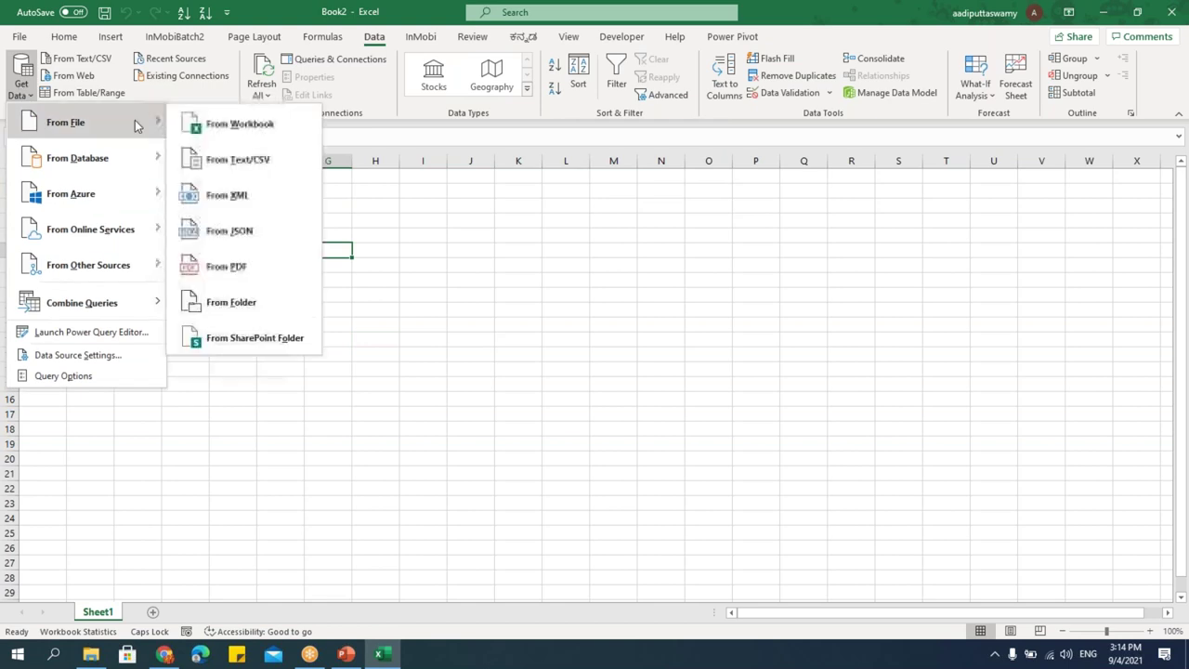
pyautogui.click(235, 314)
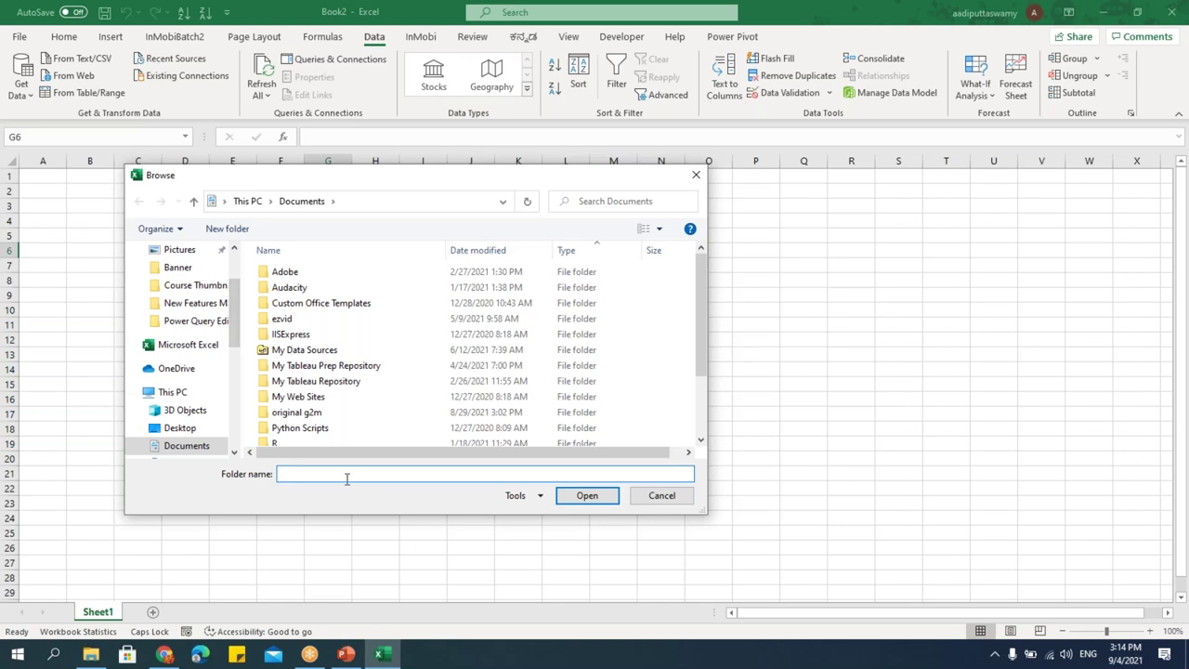
pyautogui.hotkey('ctrl', 'v')
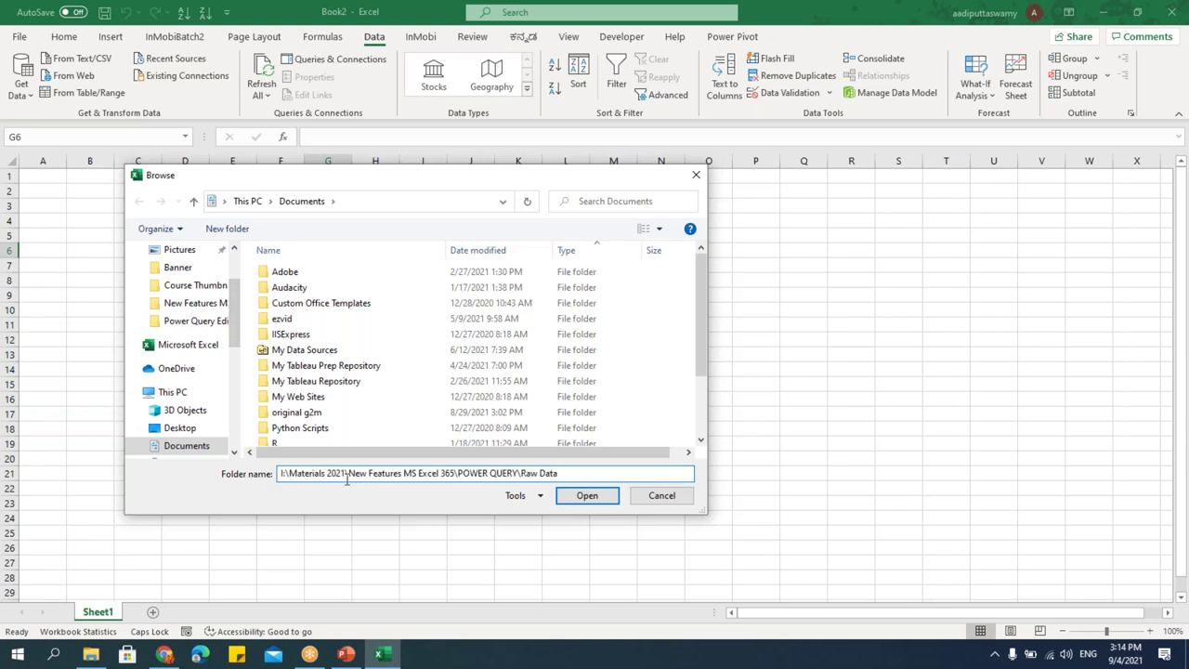
pyautogui.click(585, 496)
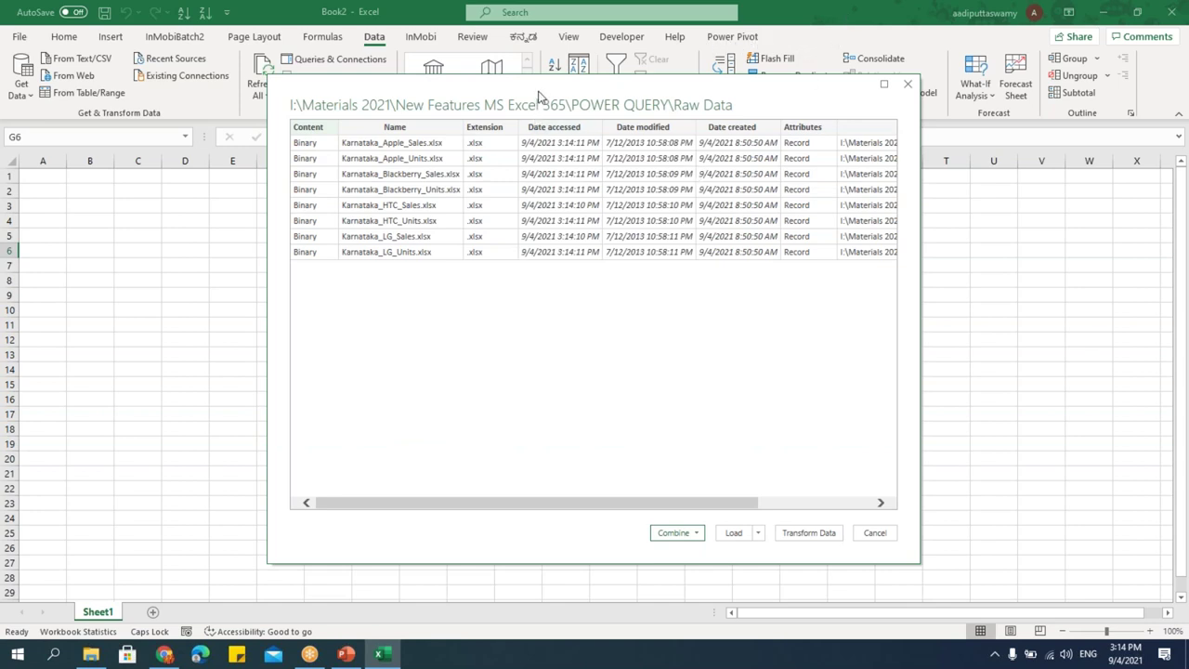
pyautogui.moveTo(539, 95); pyautogui.dragTo(451, 104)
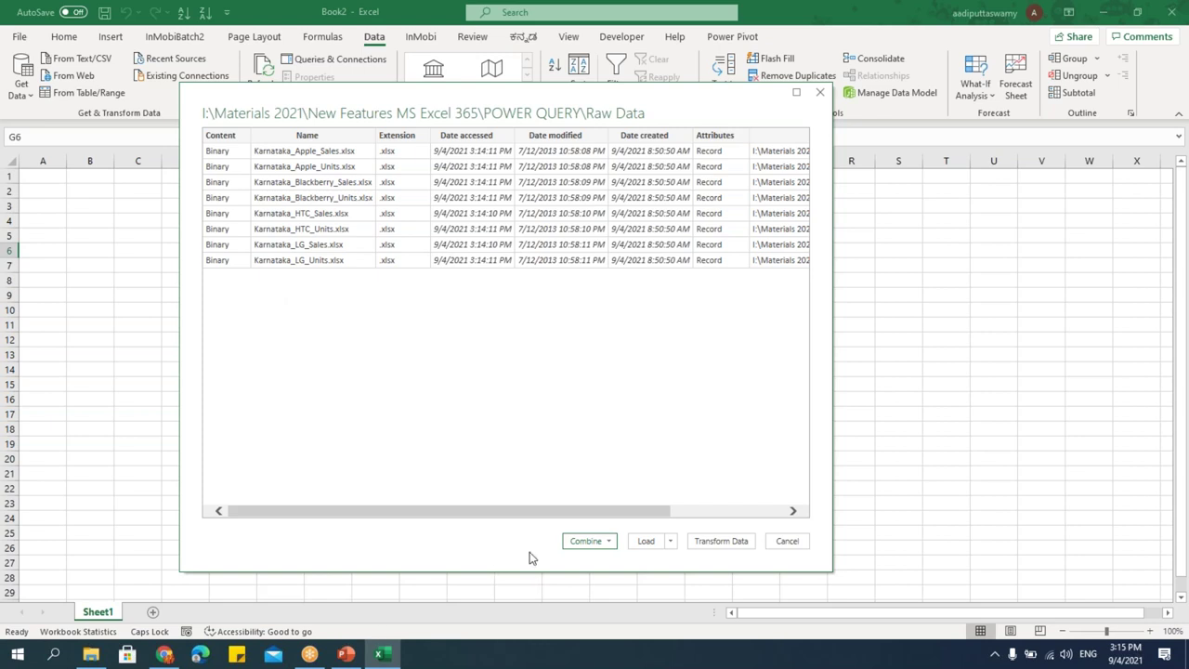
# Combine the folder's files from Sheet1, with the first file as sample, and load them as a table in a new worksheet.
pyautogui.click(609, 541)
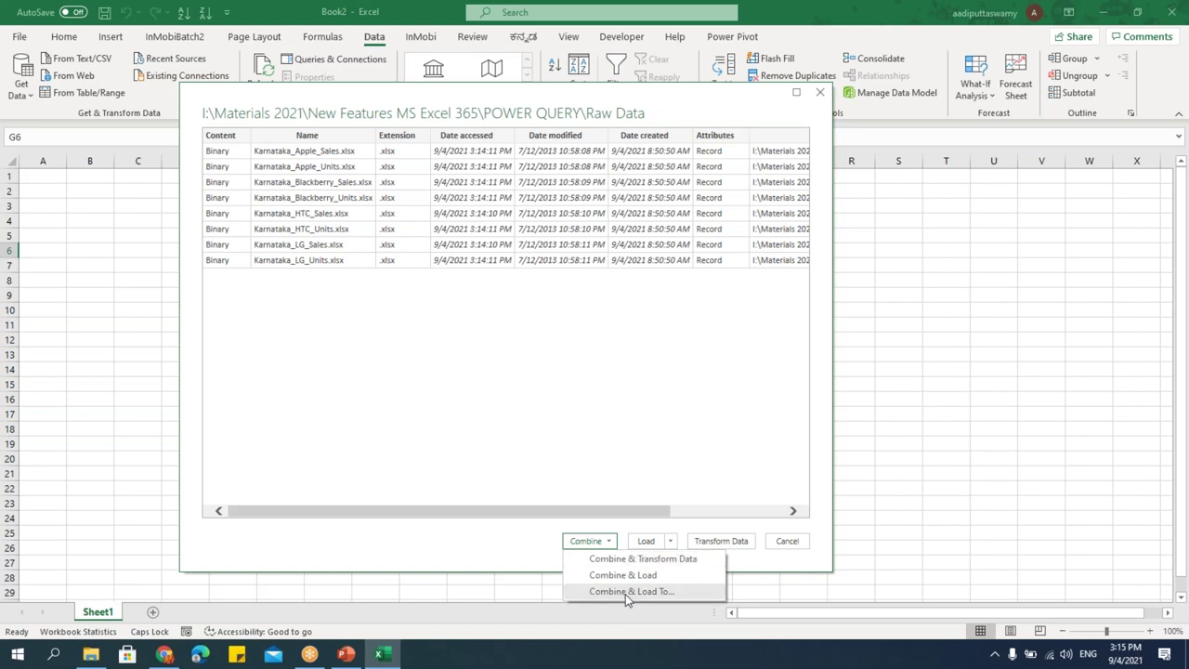
pyautogui.click(630, 592)
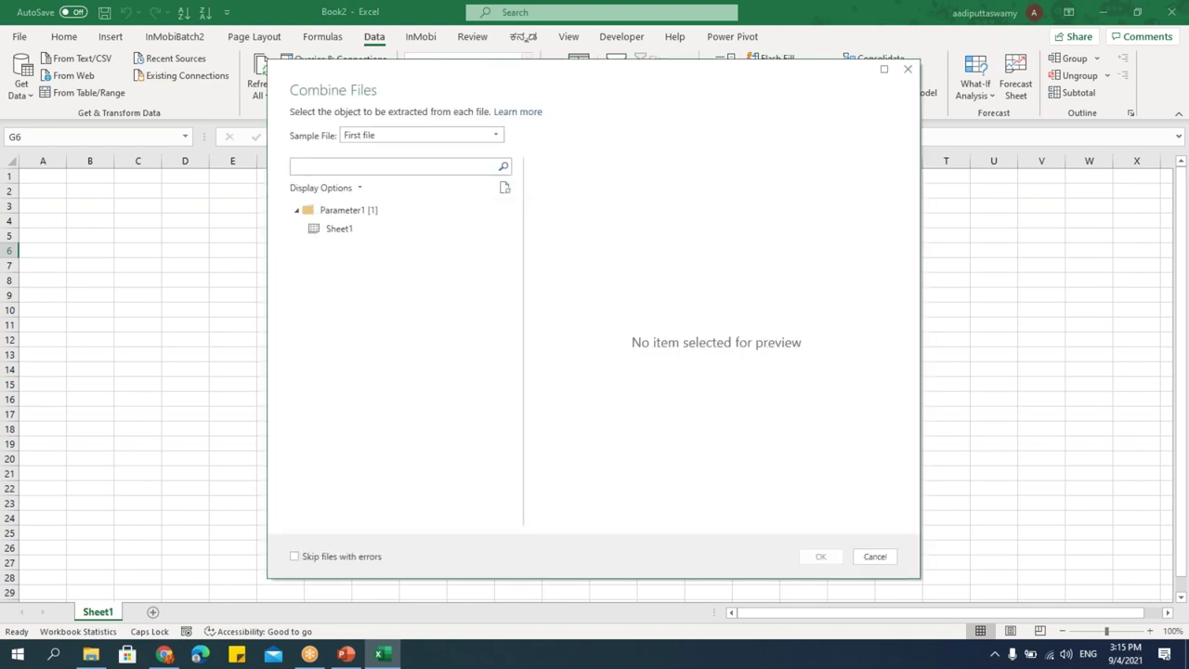
pyautogui.click(343, 236)
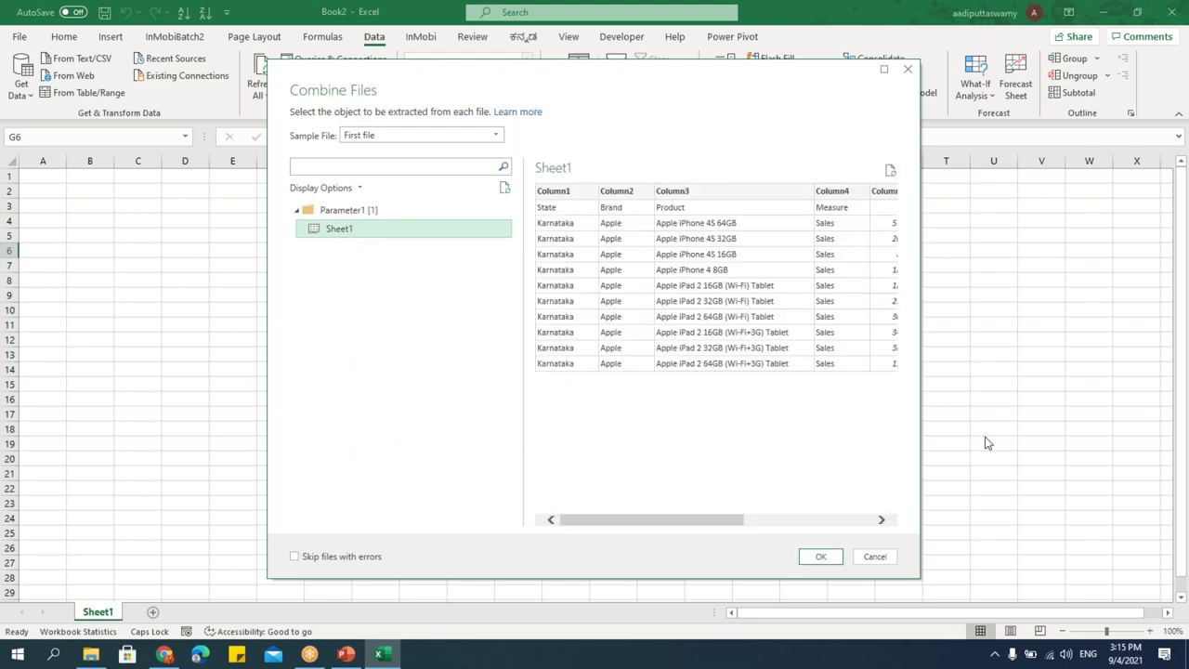
pyautogui.click(821, 556)
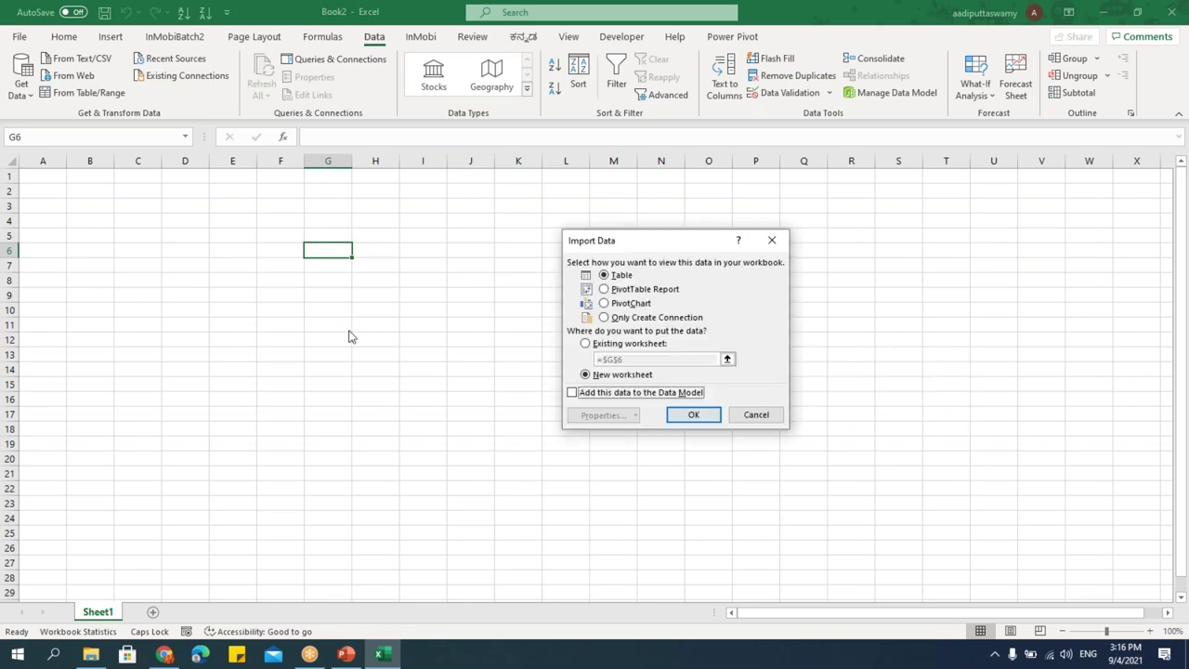
pyautogui.click(690, 414)
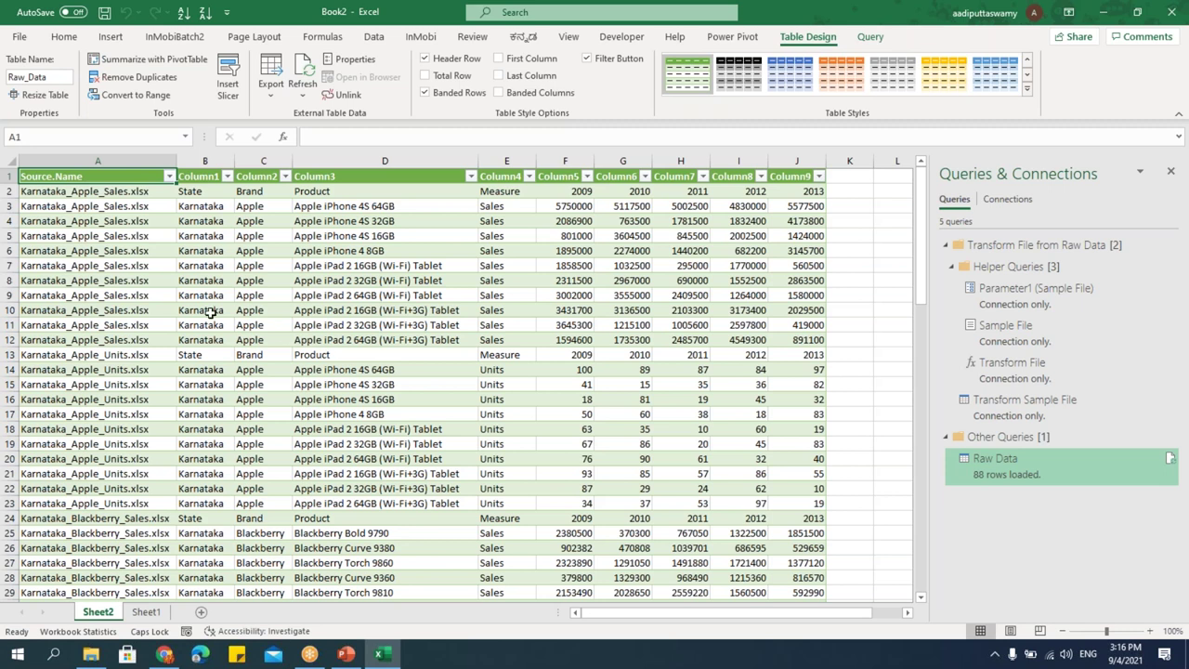
# Switch to File Explorer and cut Karnataka_Motorola_Sales.xlsx through Karnataka_Sony Ericsson_Units.xlsx in the Text Files folder inside POWER QUERY.
pyautogui.click(90, 654)
pyautogui.click(353, 365)
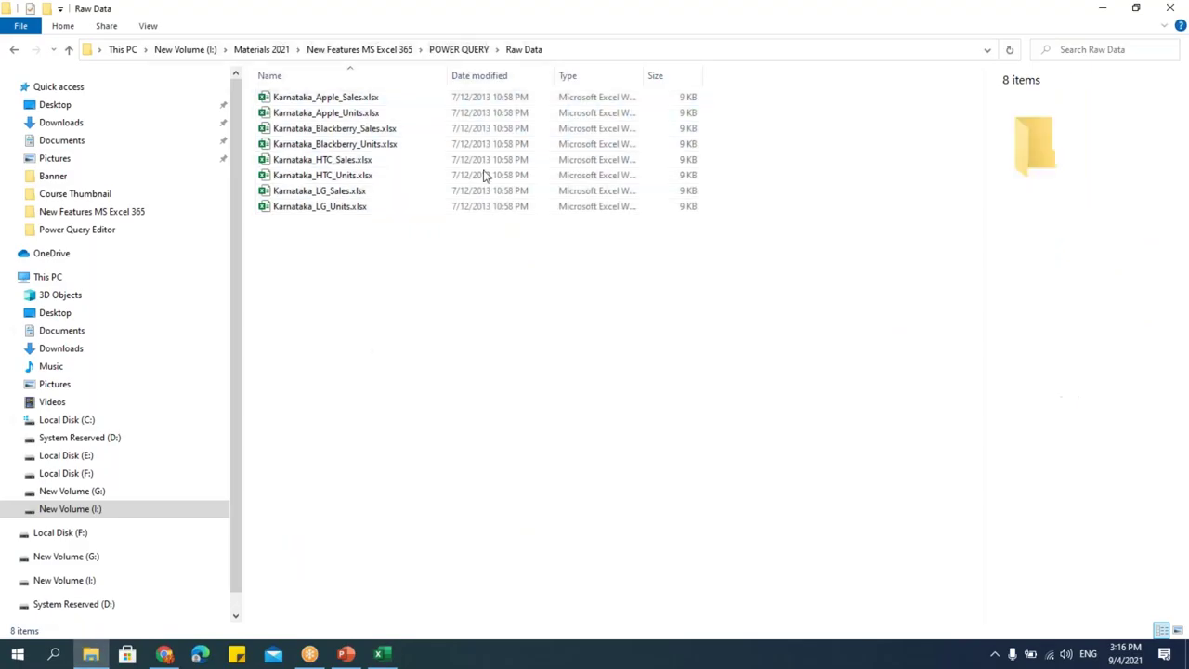
pyautogui.click(459, 50)
pyautogui.doubleClick(313, 111)
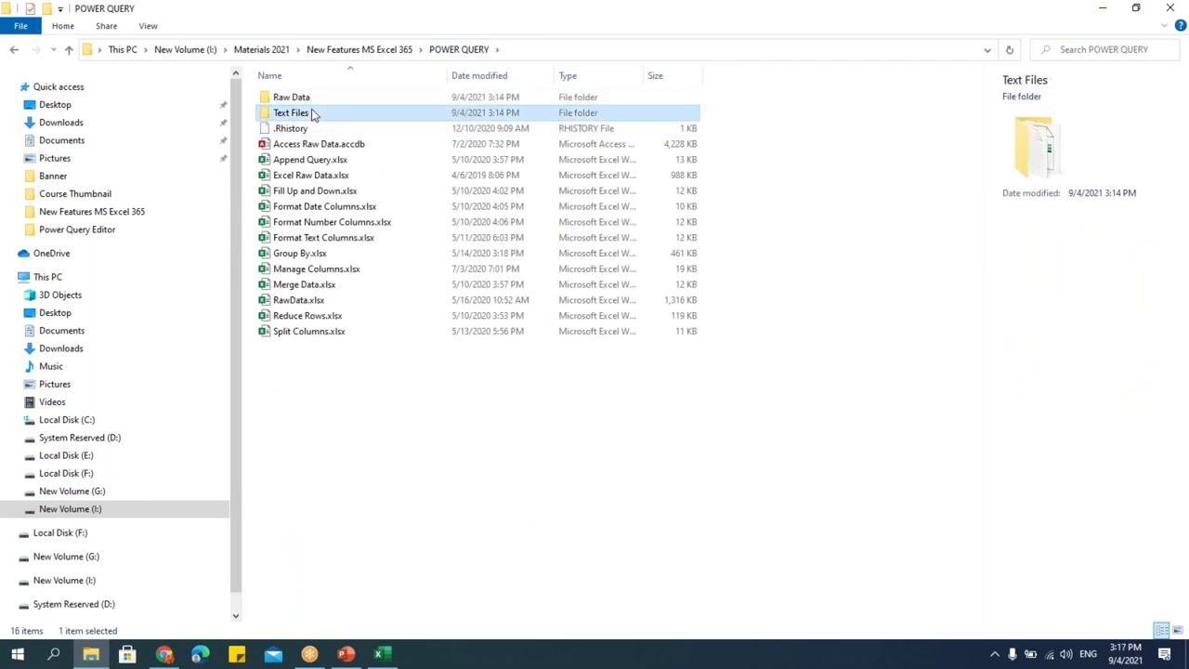
pyautogui.click(328, 146)
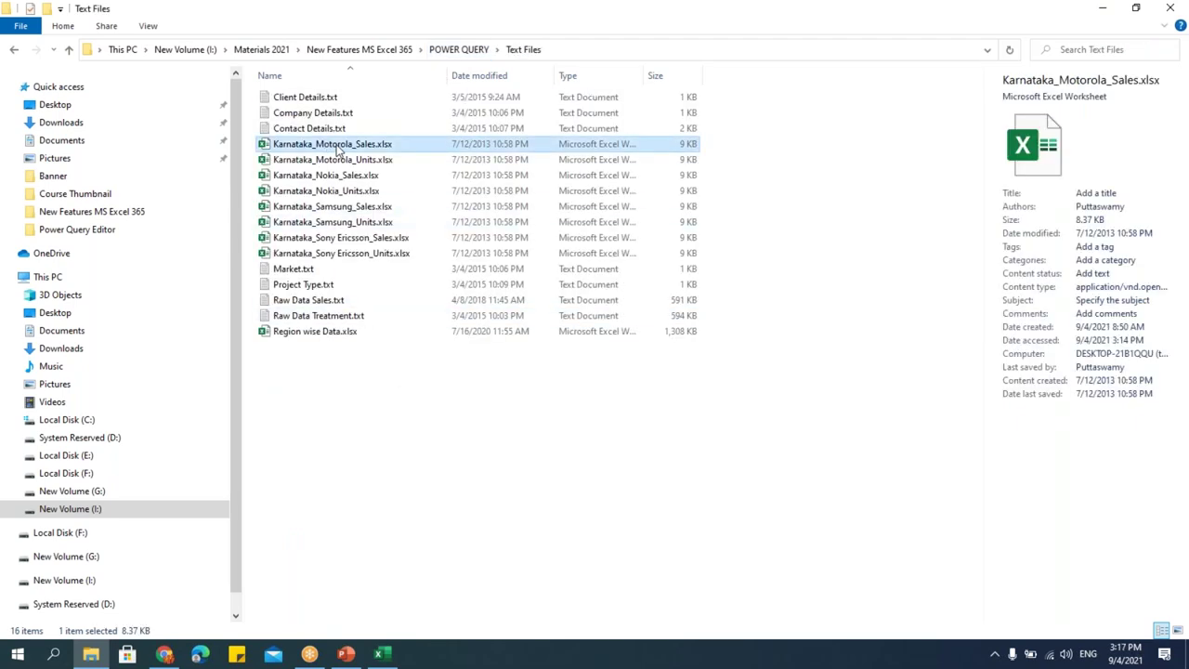
pyautogui.keyDown('shift'); pyautogui.click(336, 255); pyautogui.keyUp('shift')
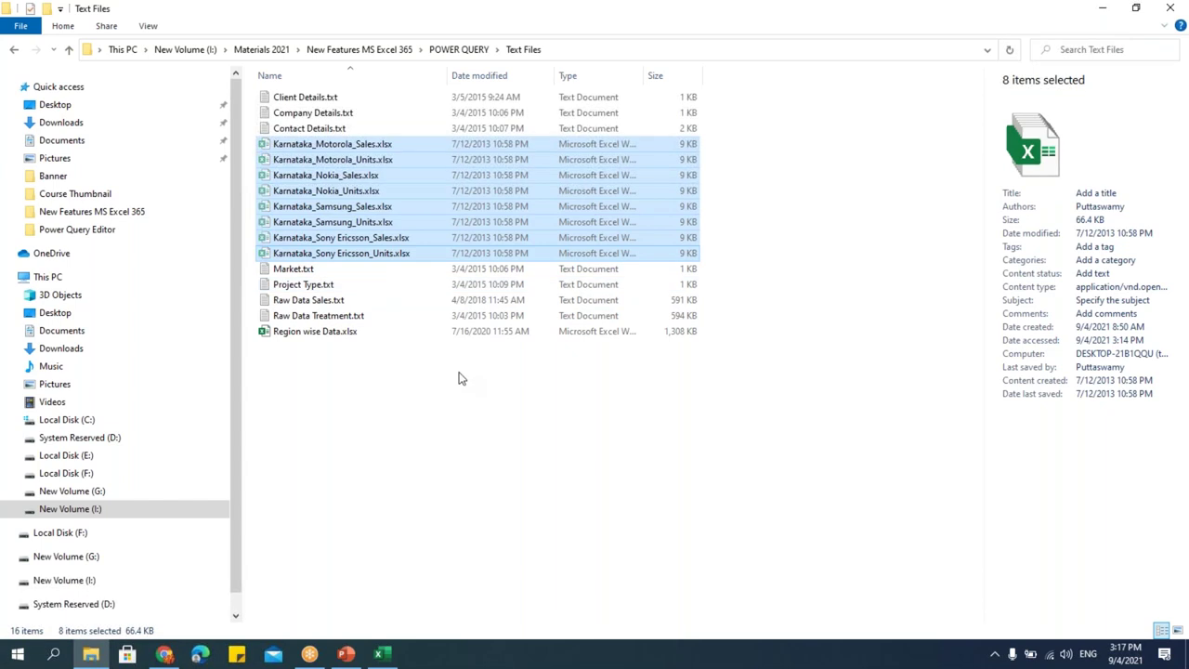
# Move the cut Karnataka workbooks into the Raw Data folder.
pyautogui.hotkey('alt', 'Up')
pyautogui.doubleClick(306, 97)
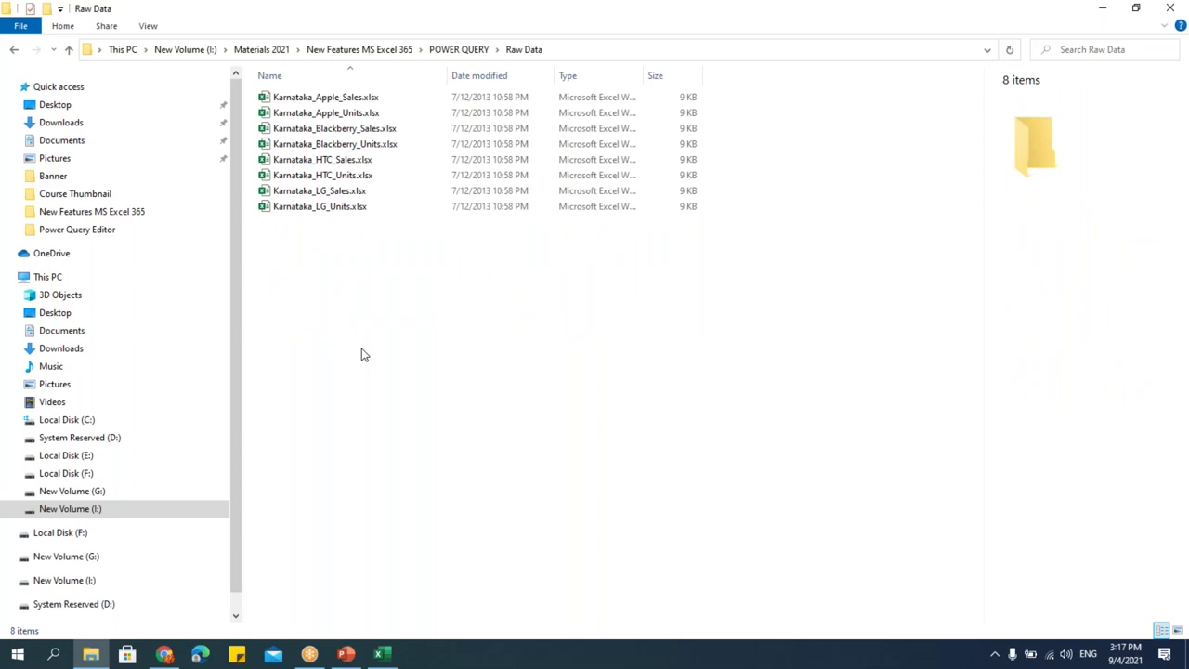
pyautogui.hotkey('ctrl', 'v')
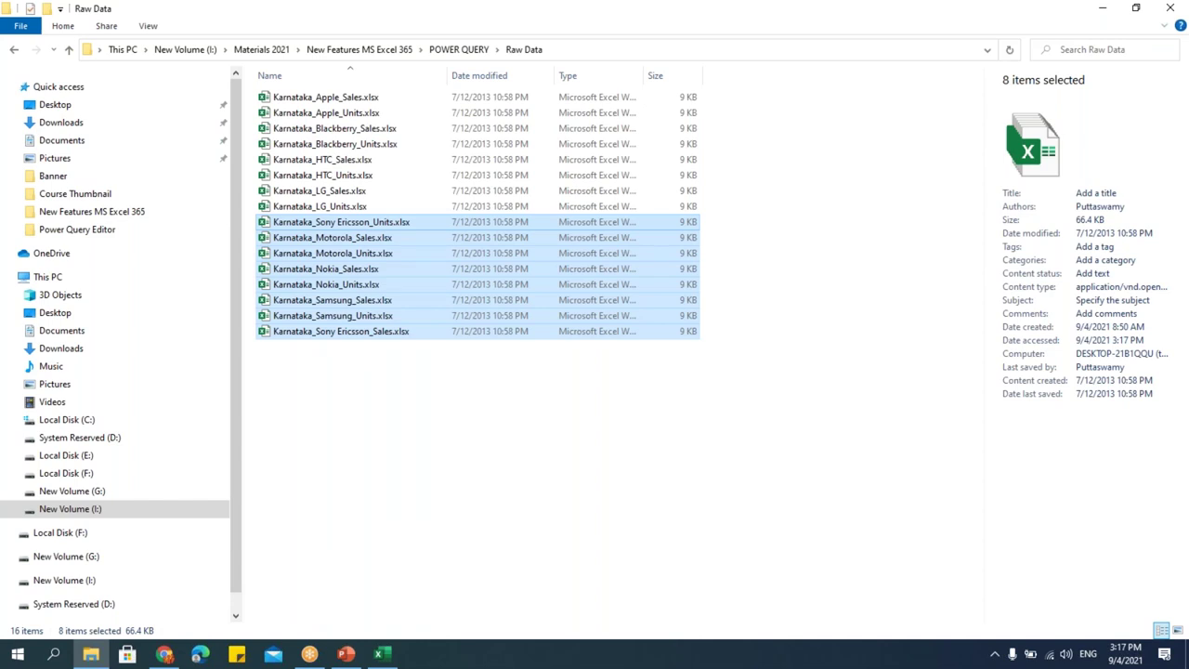
# Switch back to Excel and refresh the combined Raw_Data table to include the added files.
pyautogui.hotkey('alt', 'Tab')
pyautogui.click(391, 295)
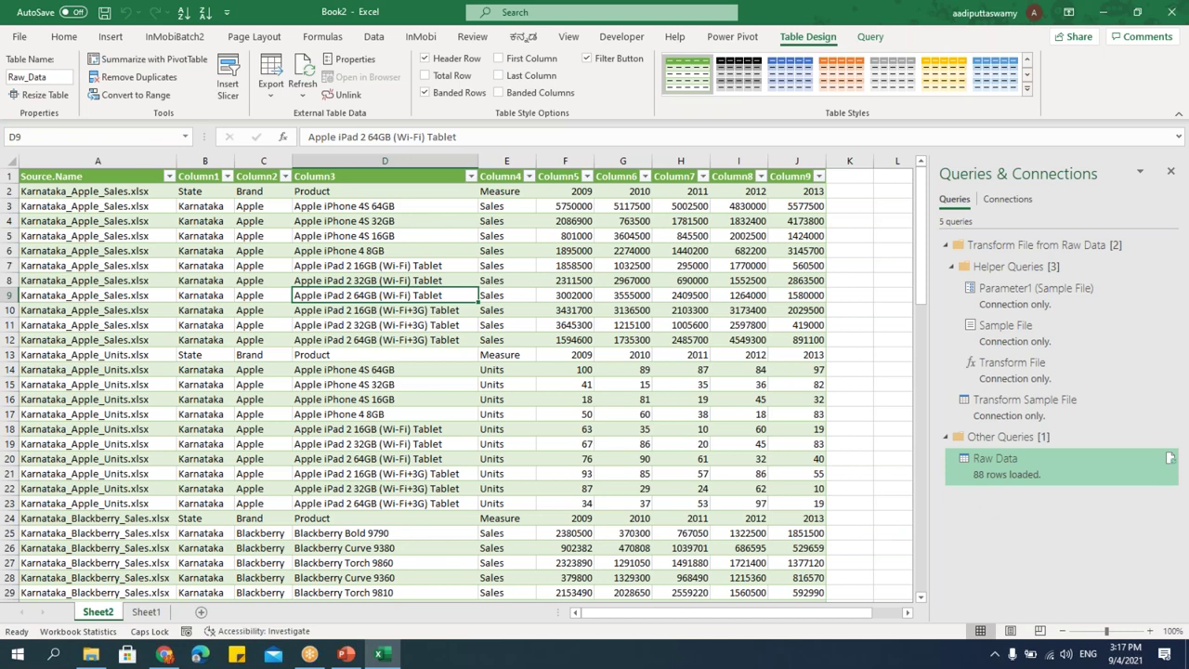
pyautogui.moveTo(979, 487)
pyautogui.click(346, 266)
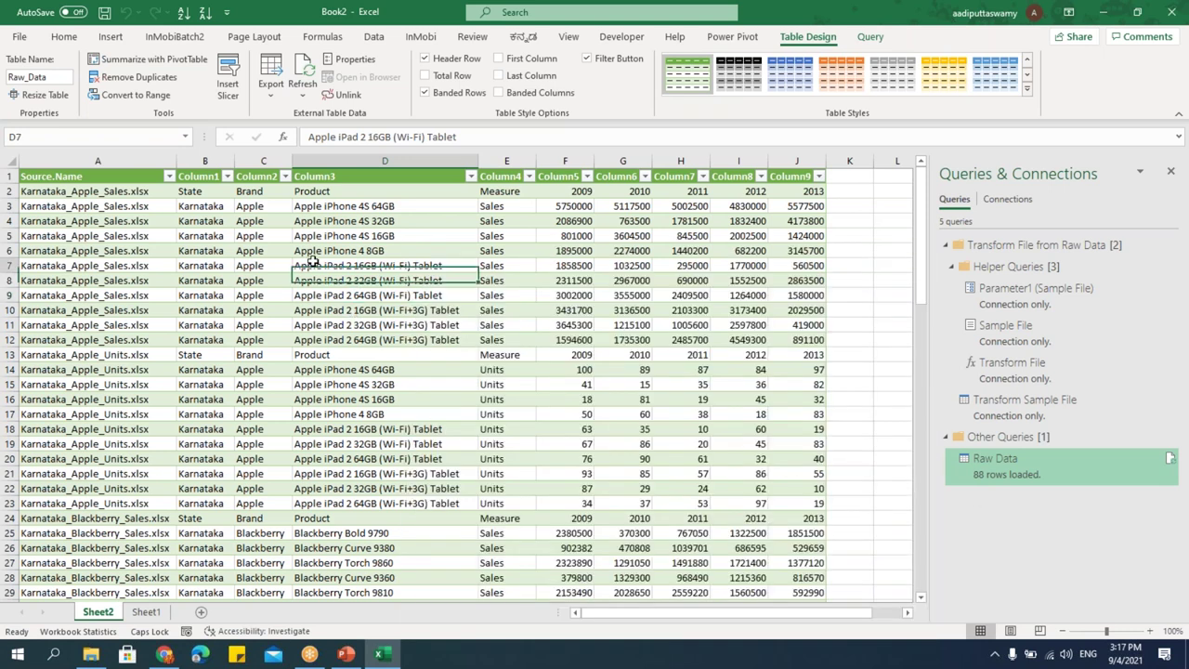
pyautogui.click(310, 72)
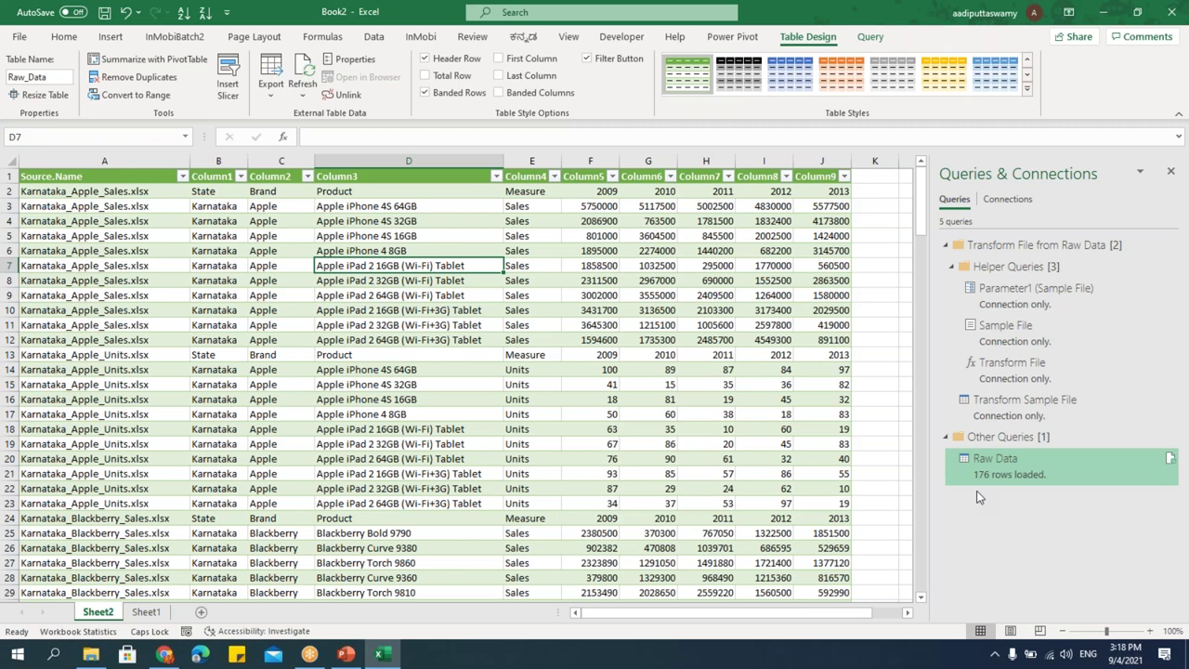
# Close the combined workbook without saving the changes.
pyautogui.hotkey('alt', 'f')
pyautogui.press('c')
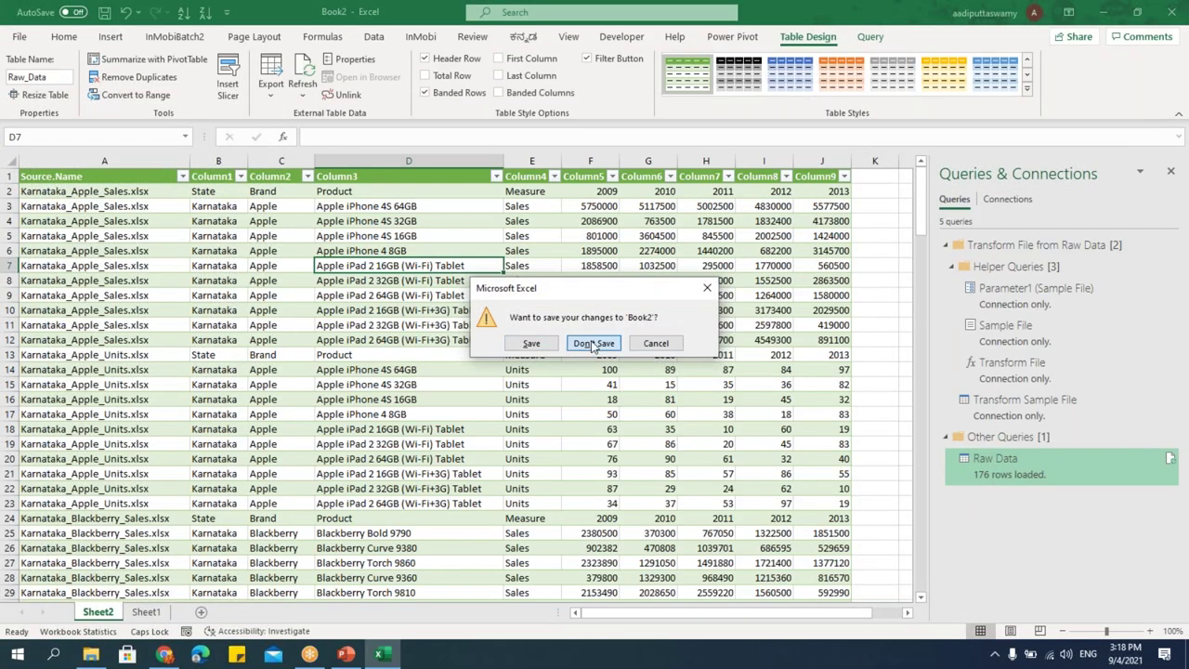
pyautogui.click(593, 344)
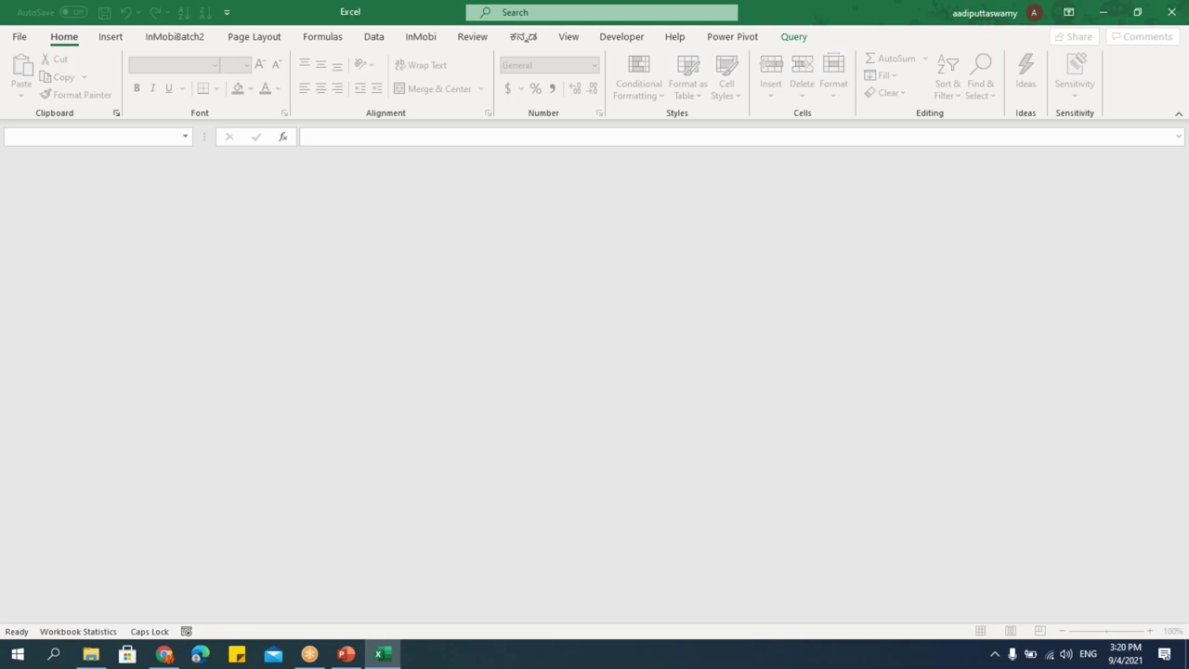
# Switch to File Explorer and open Excel Raw Data.xlsx from the POWER PIVOT folder inside New Features MS Excel 365.
pyautogui.click(91, 655)
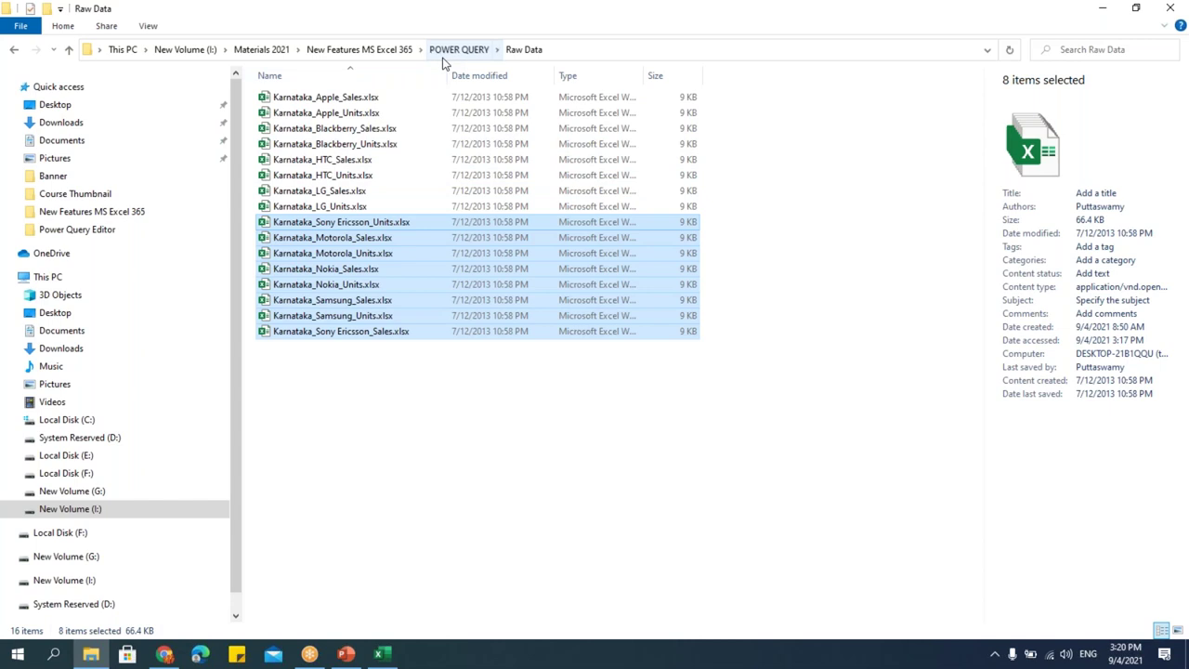
pyautogui.click(455, 50)
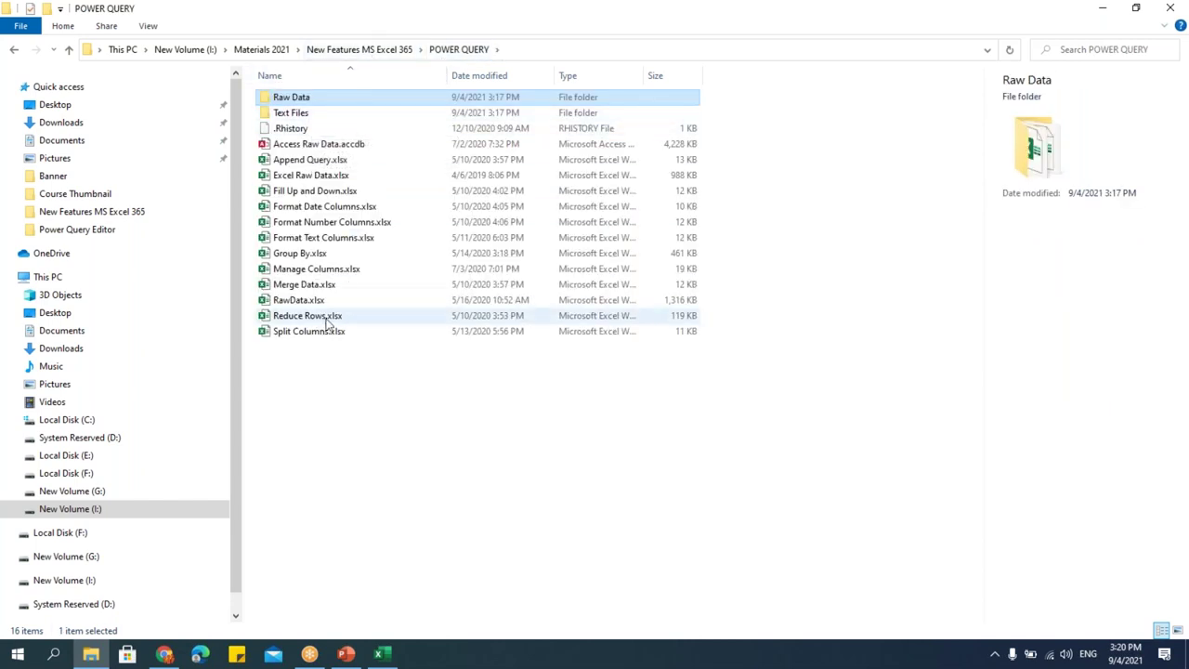
pyautogui.click(359, 49)
pyautogui.doubleClick(330, 98)
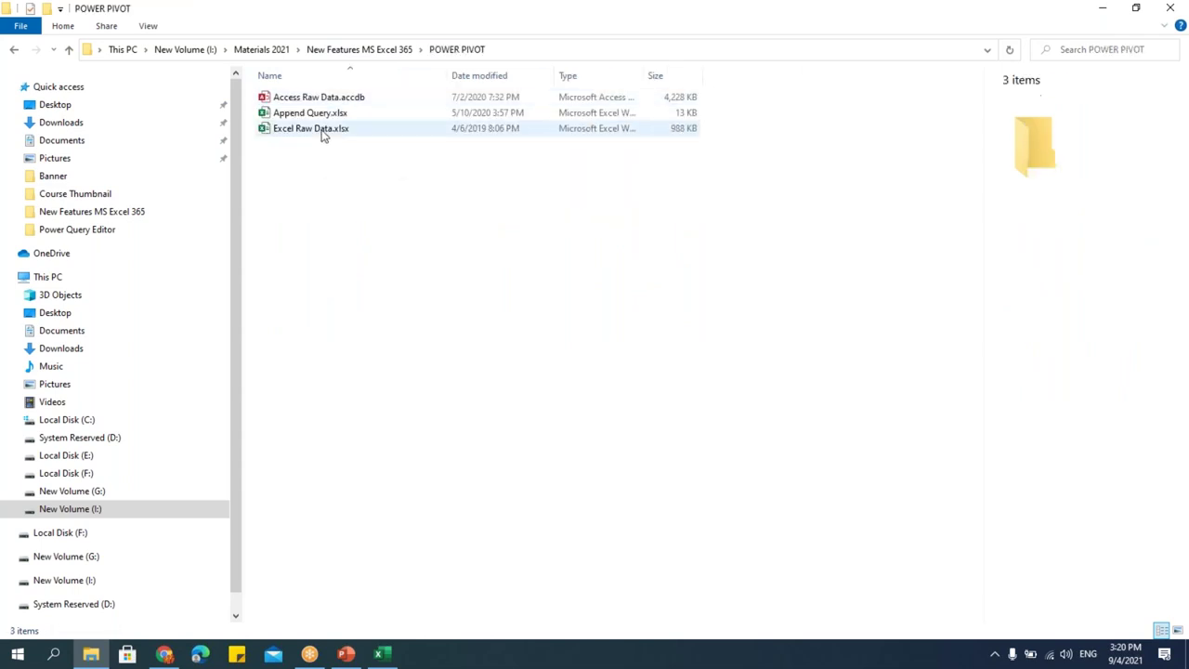
pyautogui.doubleClick(329, 131)
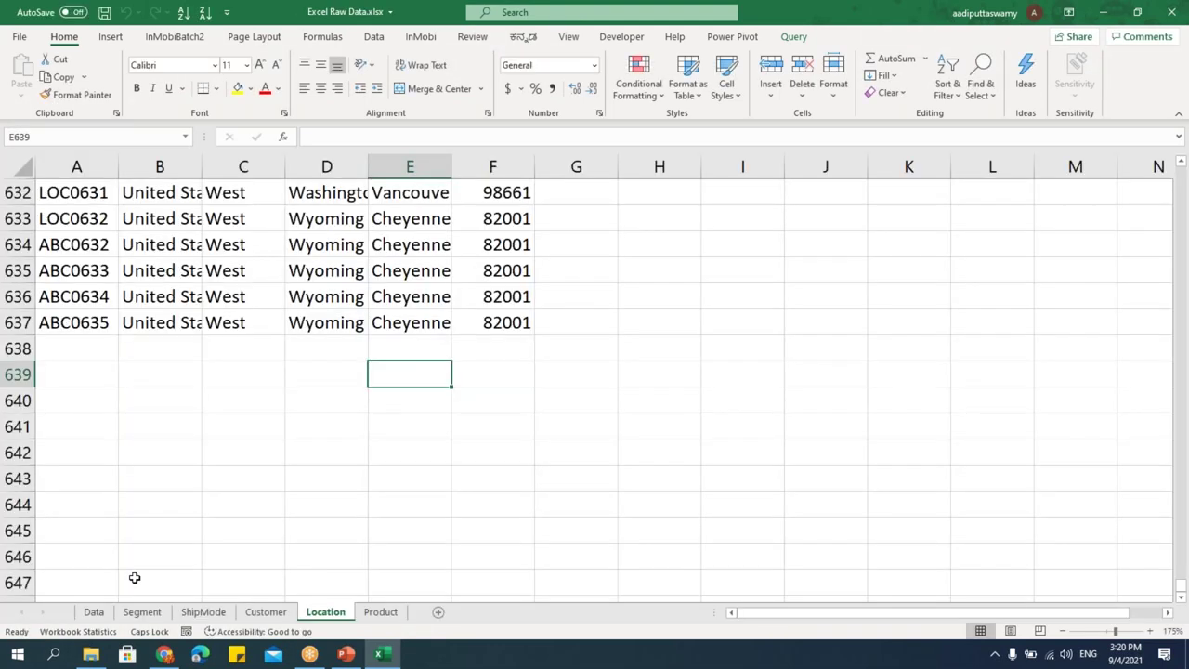
# Look through the Data, Segment, ShipMode, Location and Product sheets, and close the workbook.
pyautogui.click(93, 611)
pyautogui.click(141, 612)
pyautogui.click(202, 611)
pyautogui.click(325, 611)
pyautogui.click(380, 611)
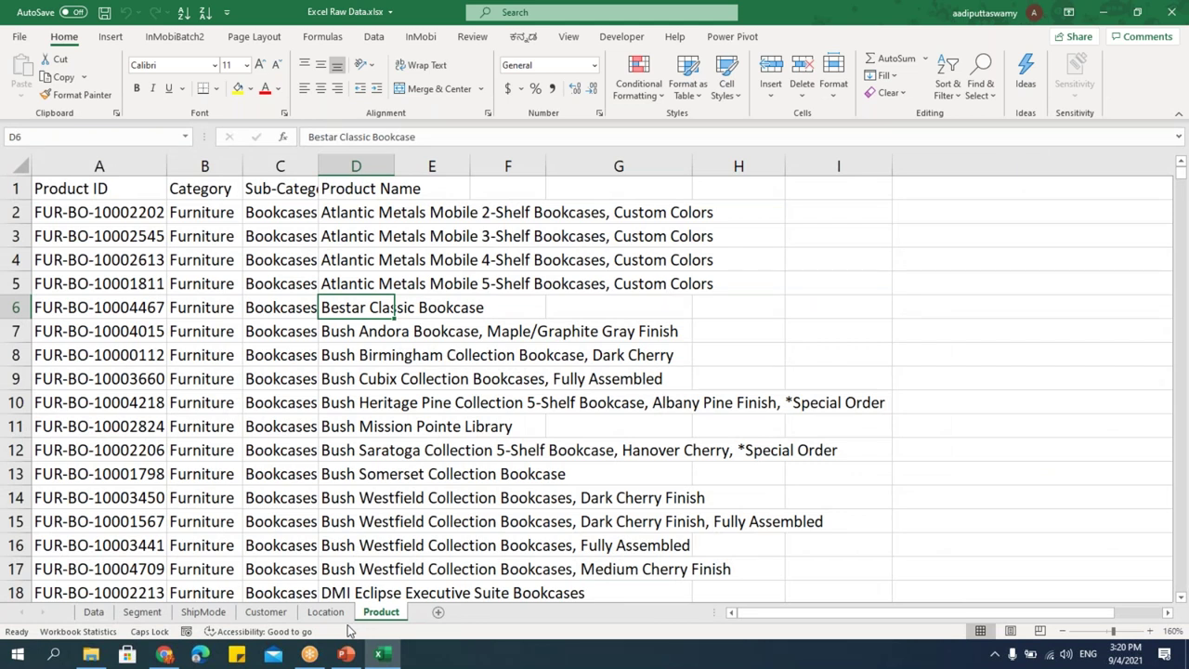
pyautogui.hotkey('alt', 'f')
pyautogui.press('c')
# Return to the POWER PIVOT folder in File Explorer and select its full path.
pyautogui.hotkey('alt', 'Tab')
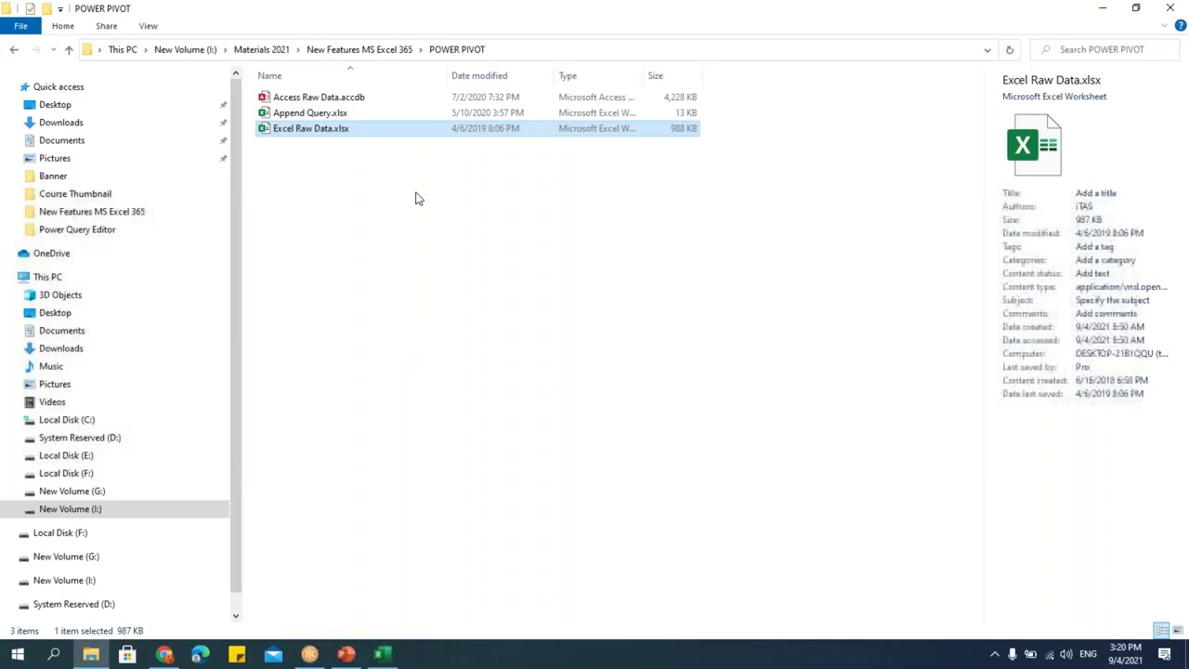
pyautogui.click(517, 54)
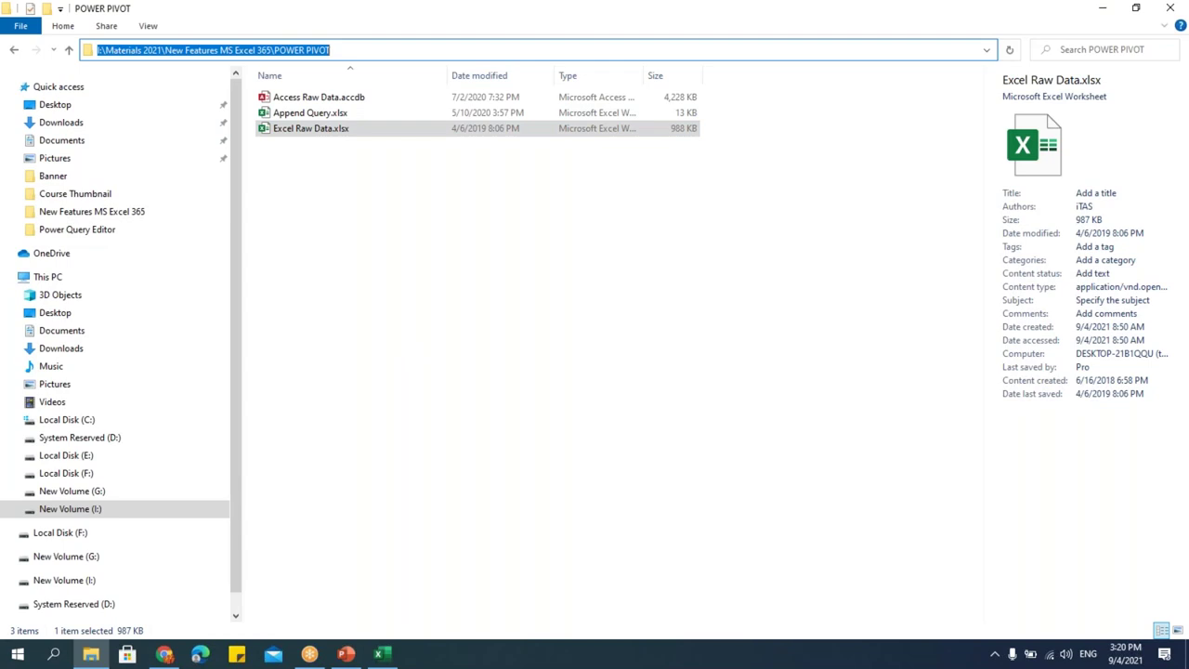
pyautogui.click(476, 243)
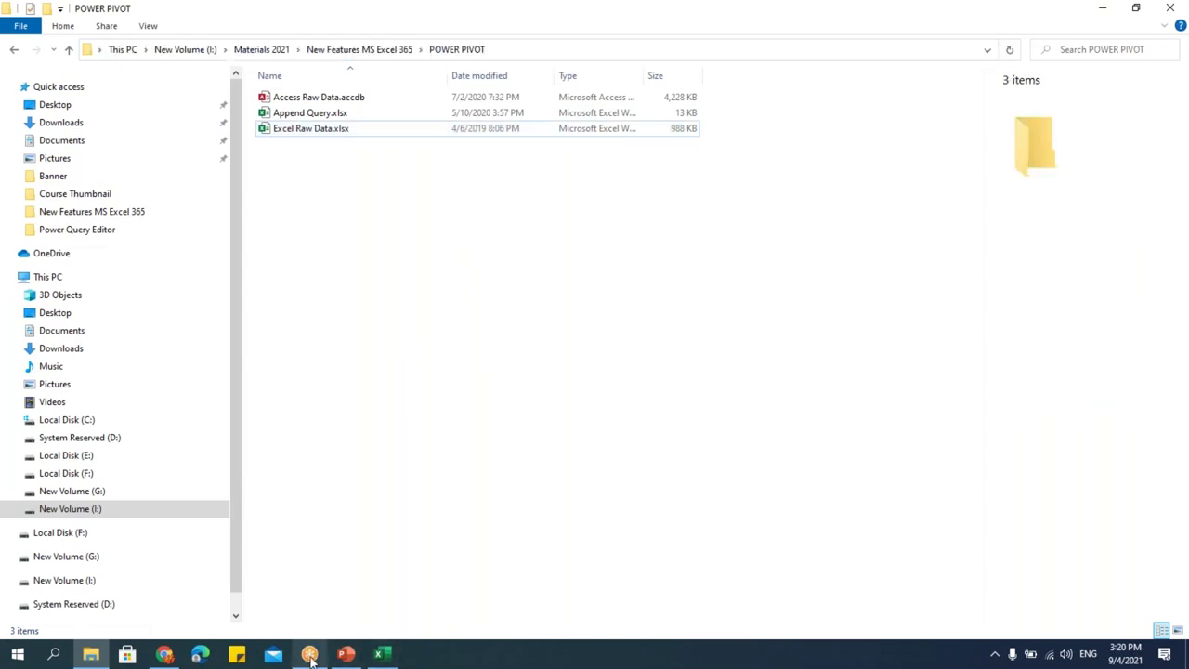
# Switch to Excel, create a new blank workbook and display its data import and data model commands.
pyautogui.click(381, 654)
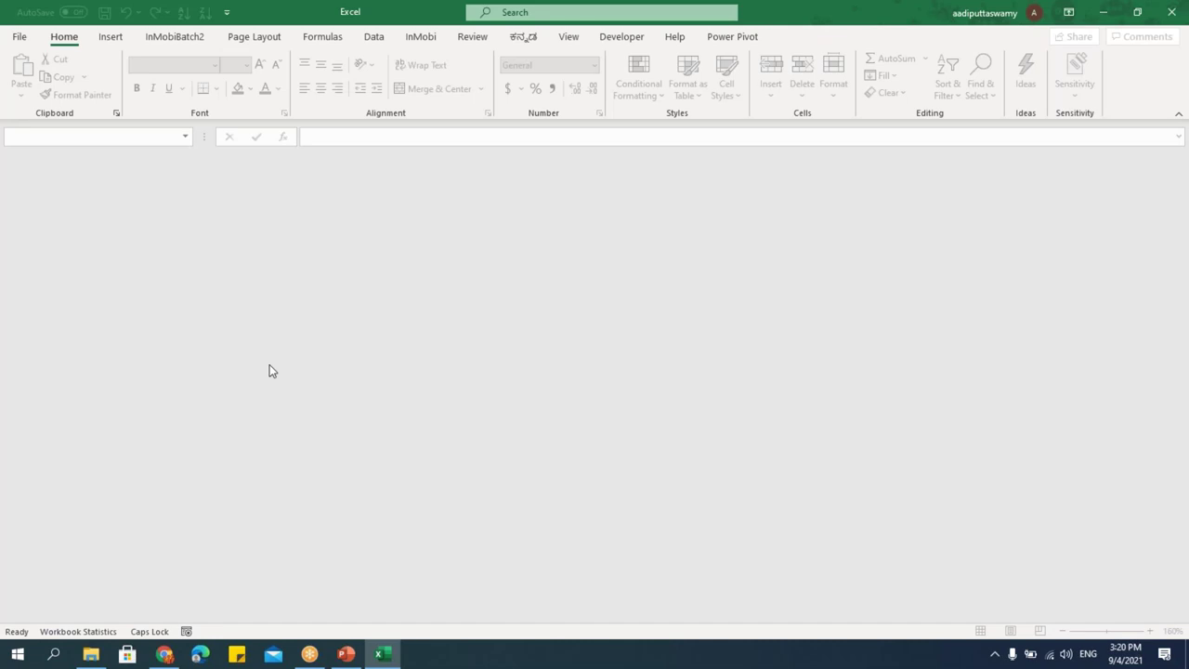
pyautogui.hotkey('ctrl', 'n')
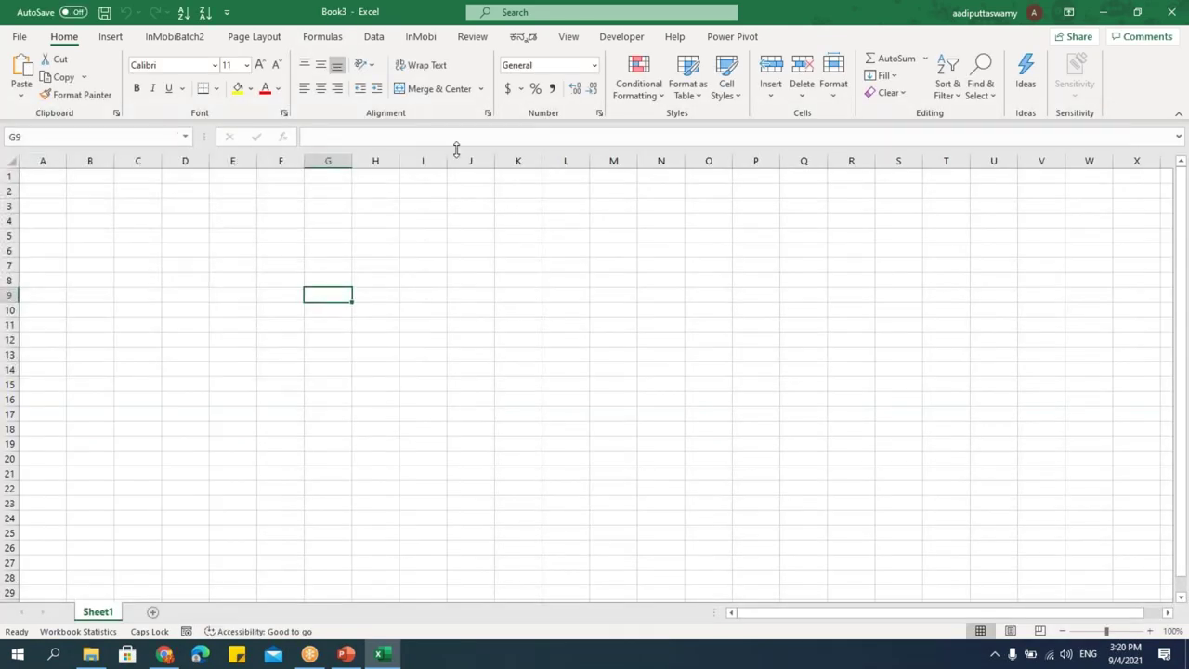
pyautogui.click(377, 42)
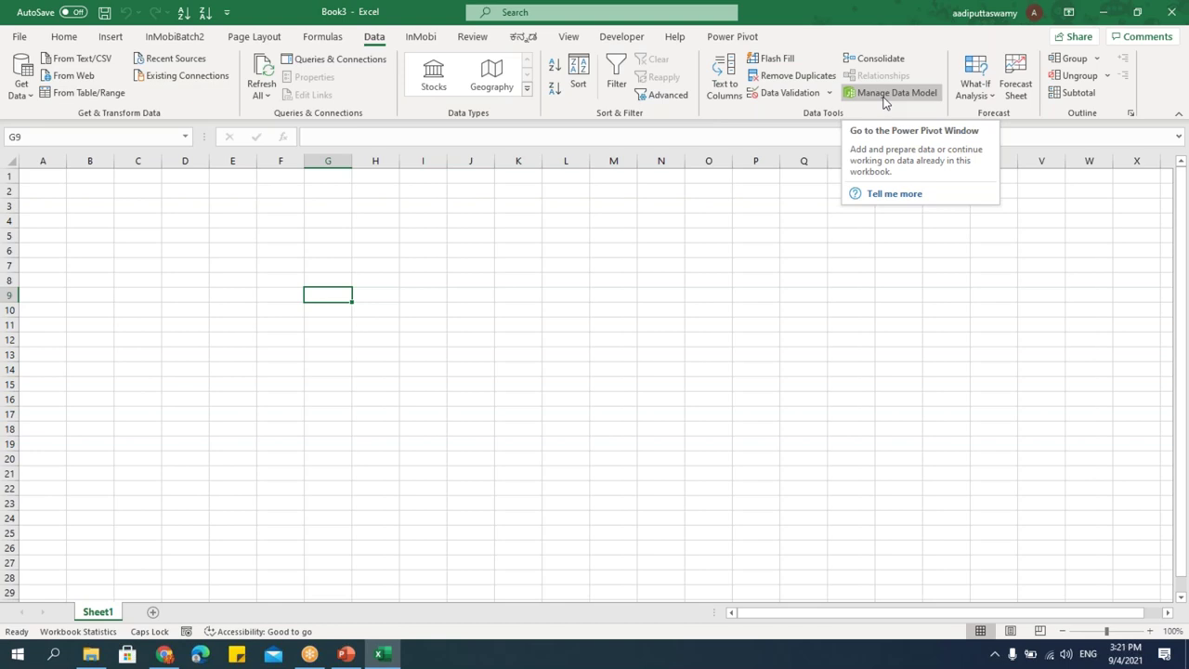
# Open the Power Pivot window and look through the database and data service import options.
pyautogui.click(742, 38)
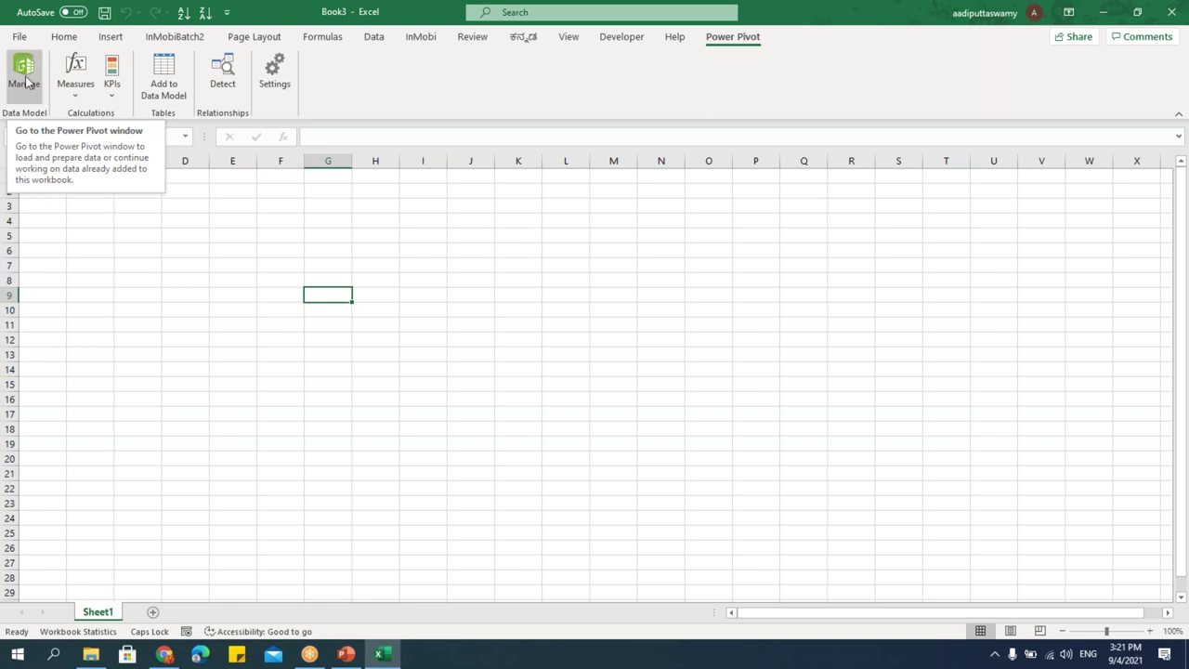
pyautogui.click(28, 74)
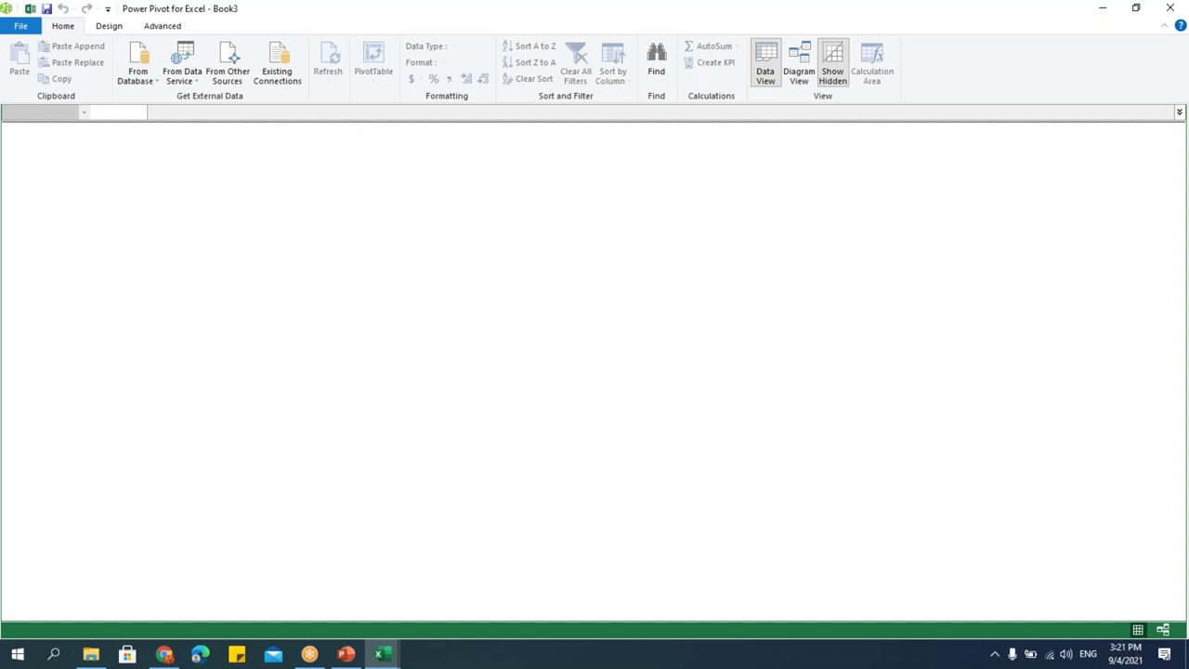
pyautogui.click(141, 82)
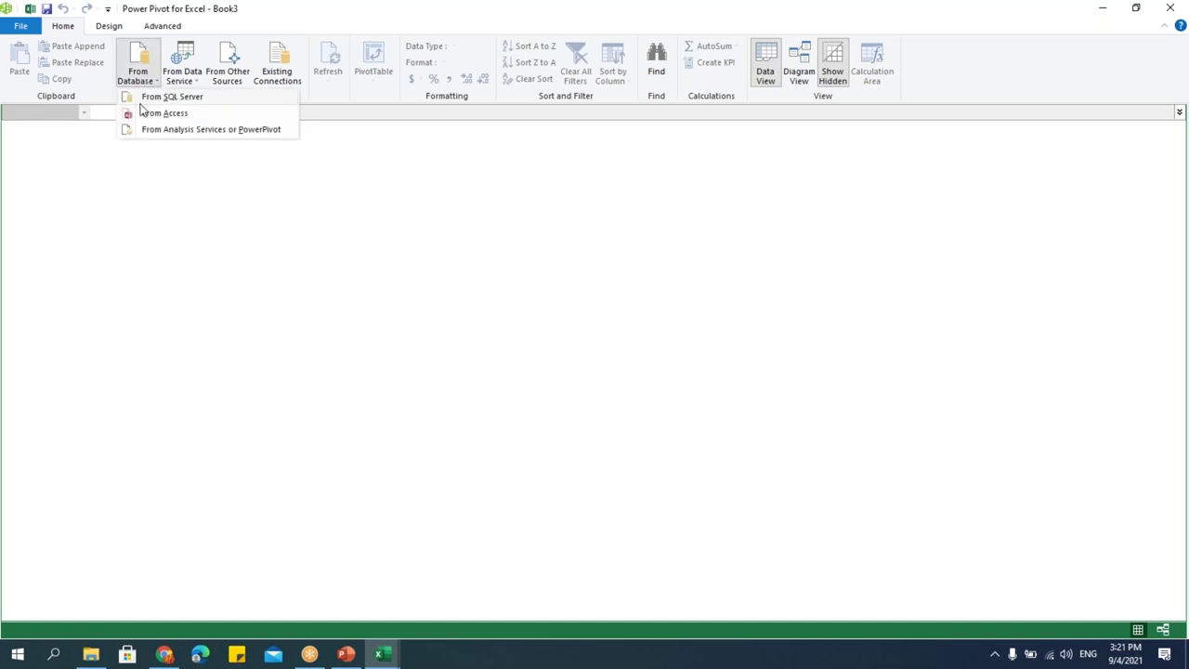
pyautogui.click(185, 78)
pyautogui.click(191, 82)
pyautogui.click(191, 81)
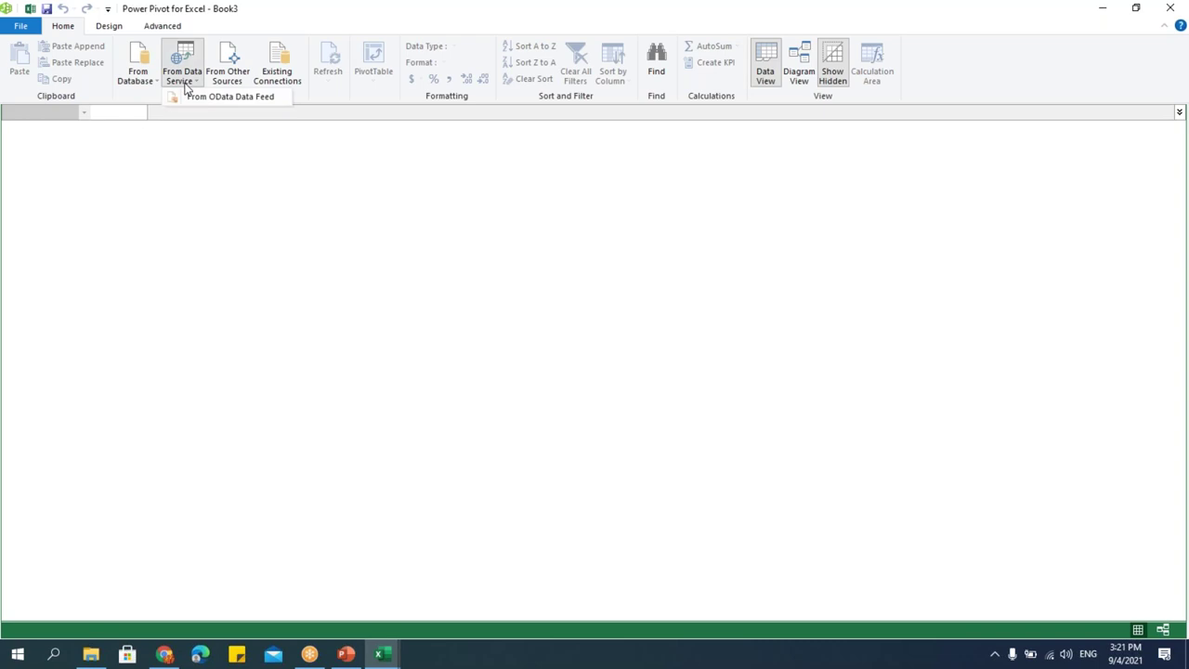
# Start a table import from other sources and choose Excel File as the data source type.
pyautogui.click(236, 77)
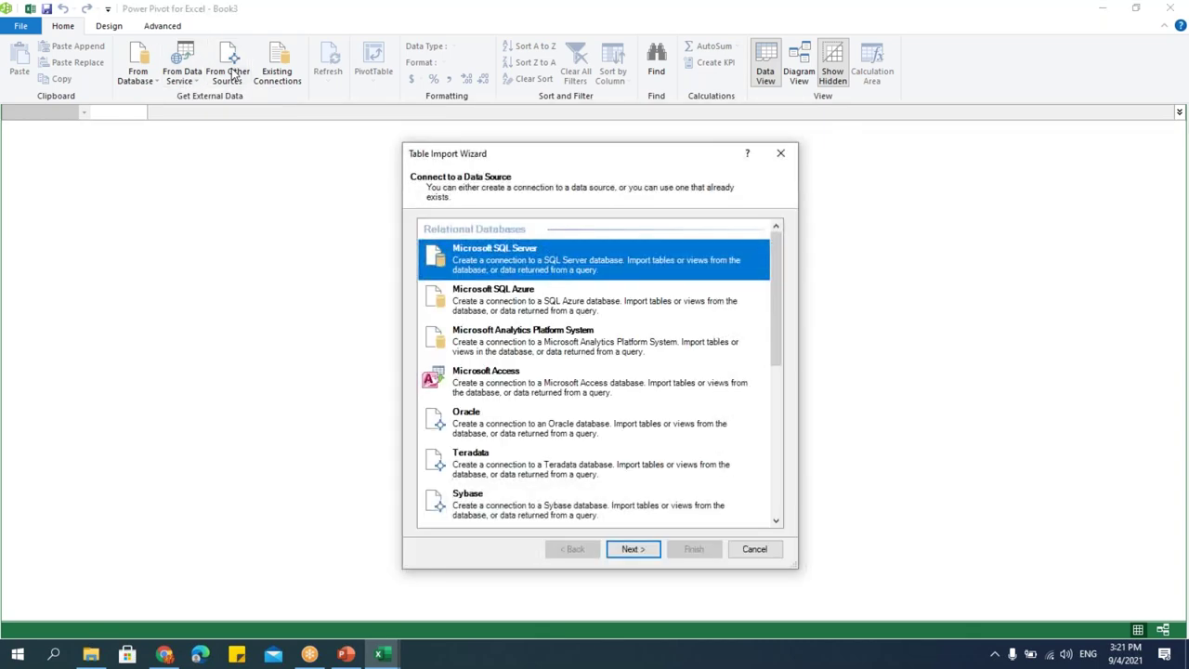
pyautogui.moveTo(585, 167); pyautogui.dragTo(414, 99)
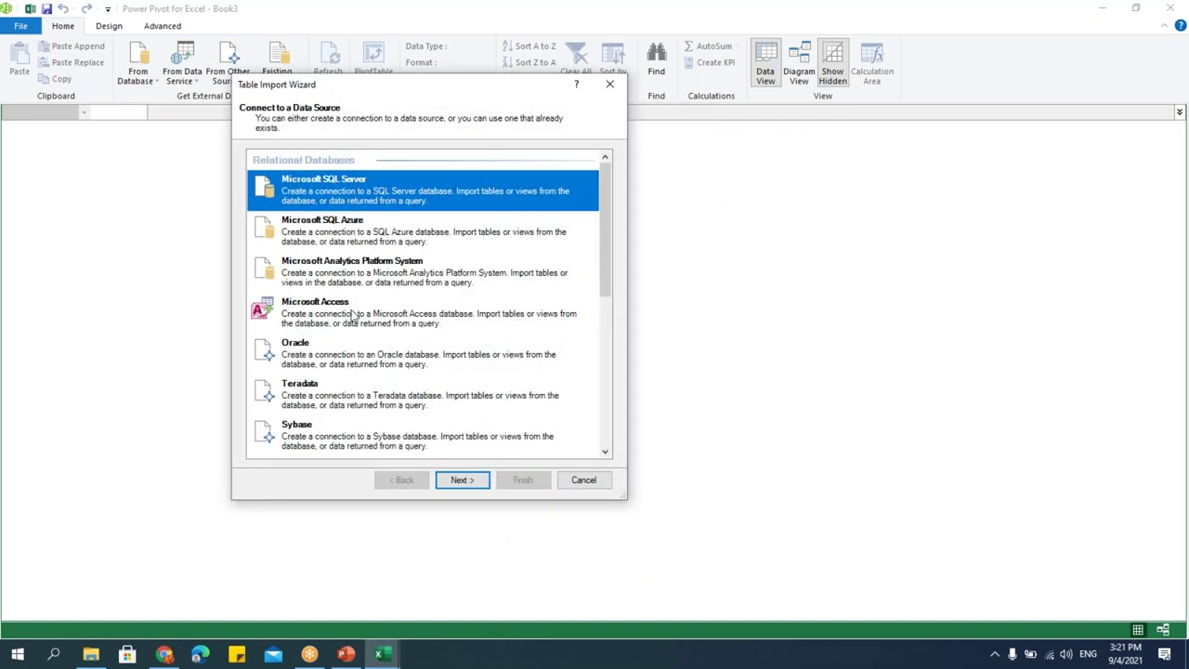
pyautogui.scroll(-10, 353, 317)
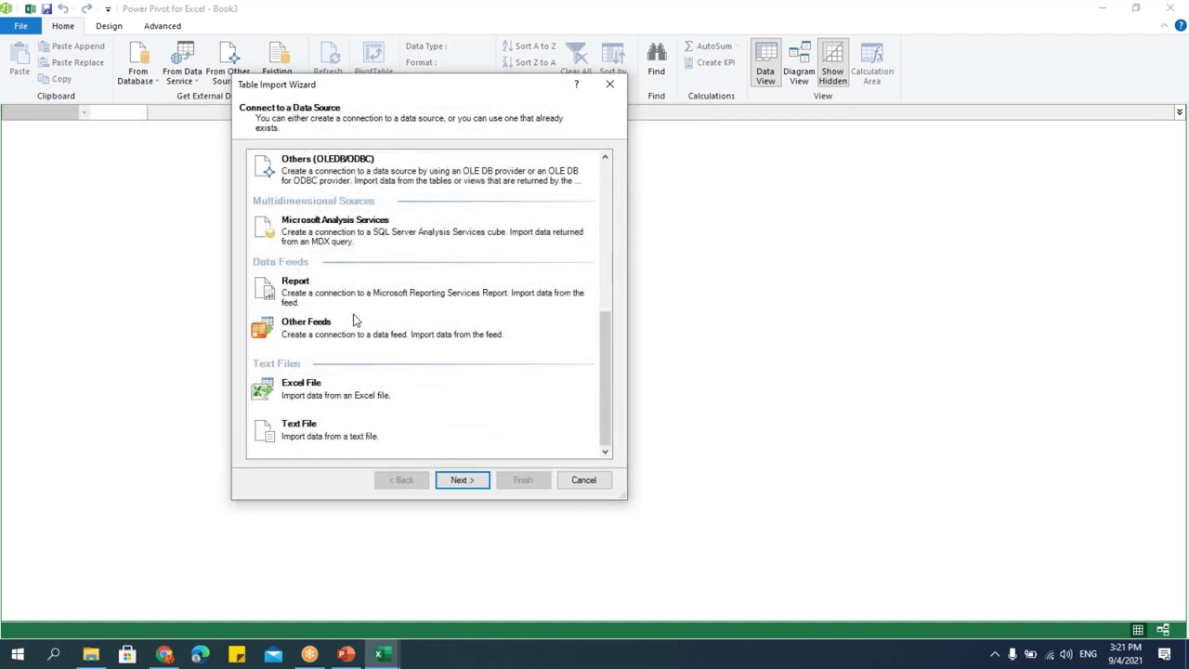
pyautogui.click(336, 397)
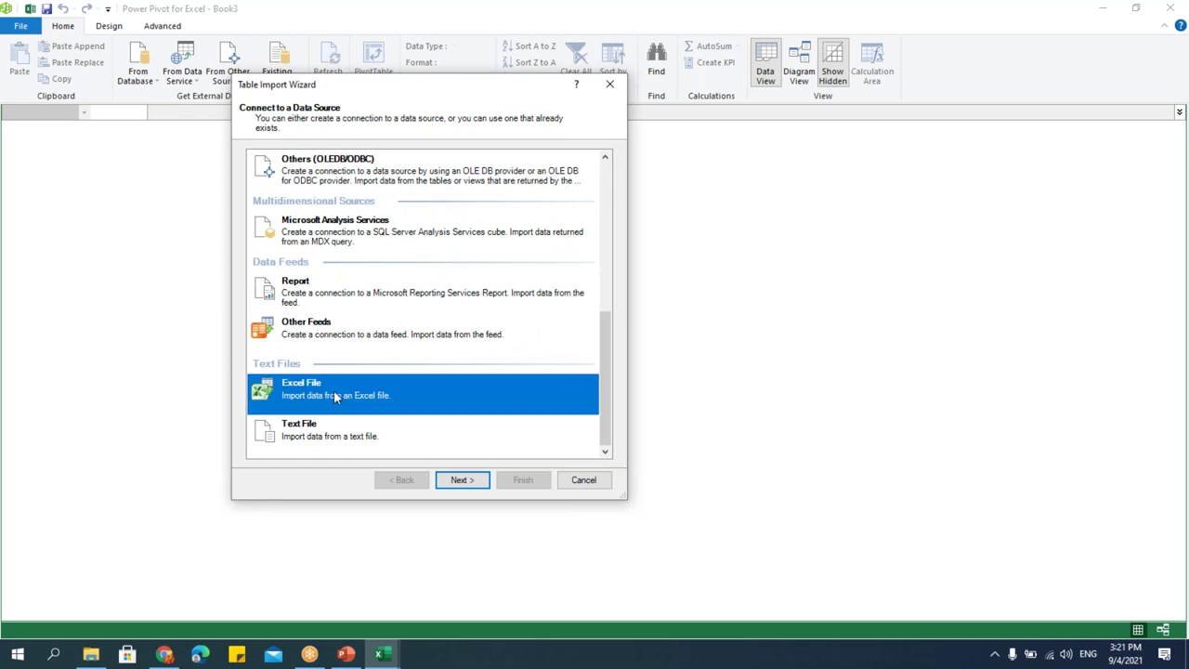
pyautogui.click(458, 482)
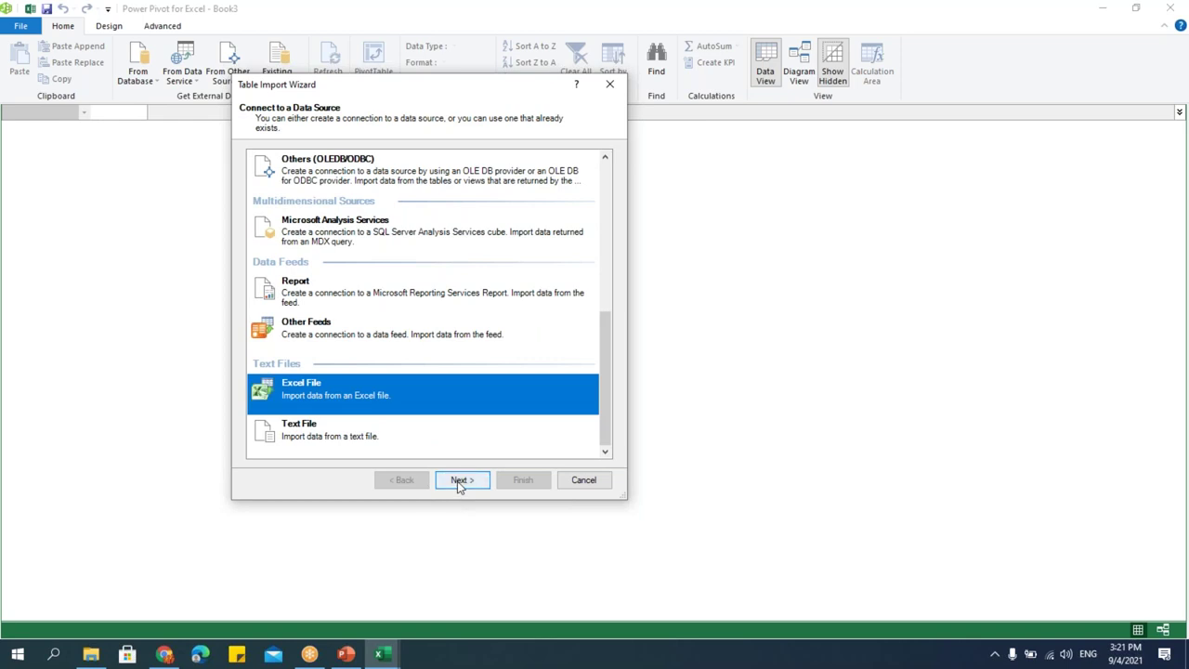
# Connect to Excel Raw Data.xlsx in the POWER PIVOT folder, using the first row as column headers.
pyautogui.click(589, 179)
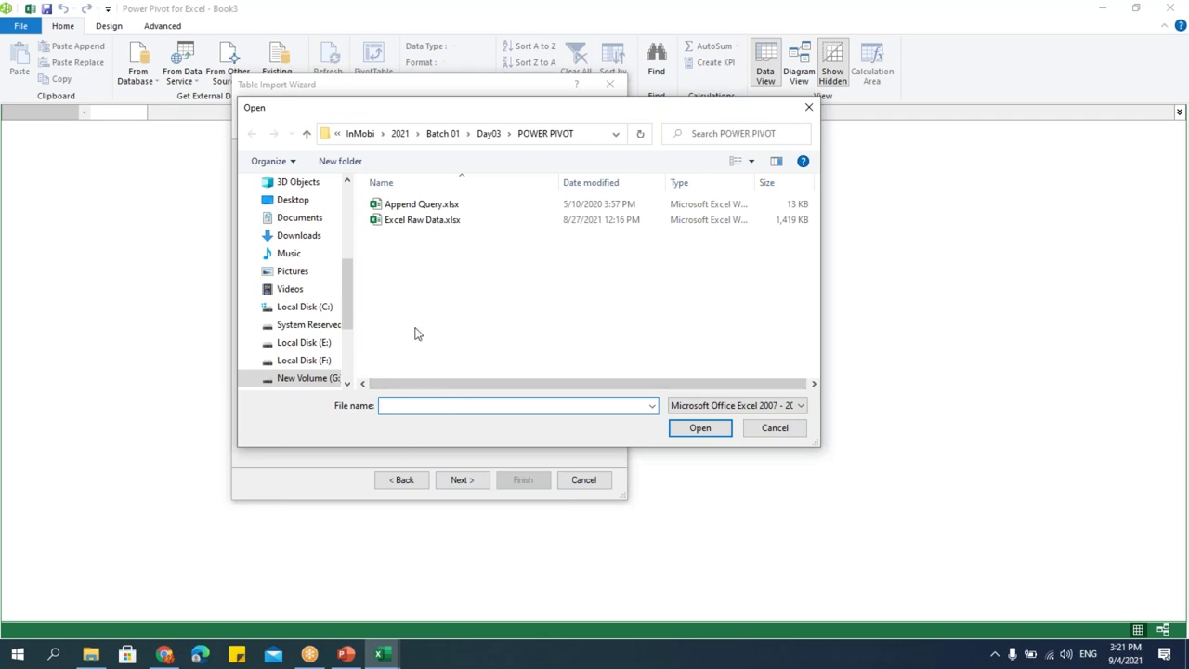
pyautogui.click(428, 223)
pyautogui.click(700, 429)
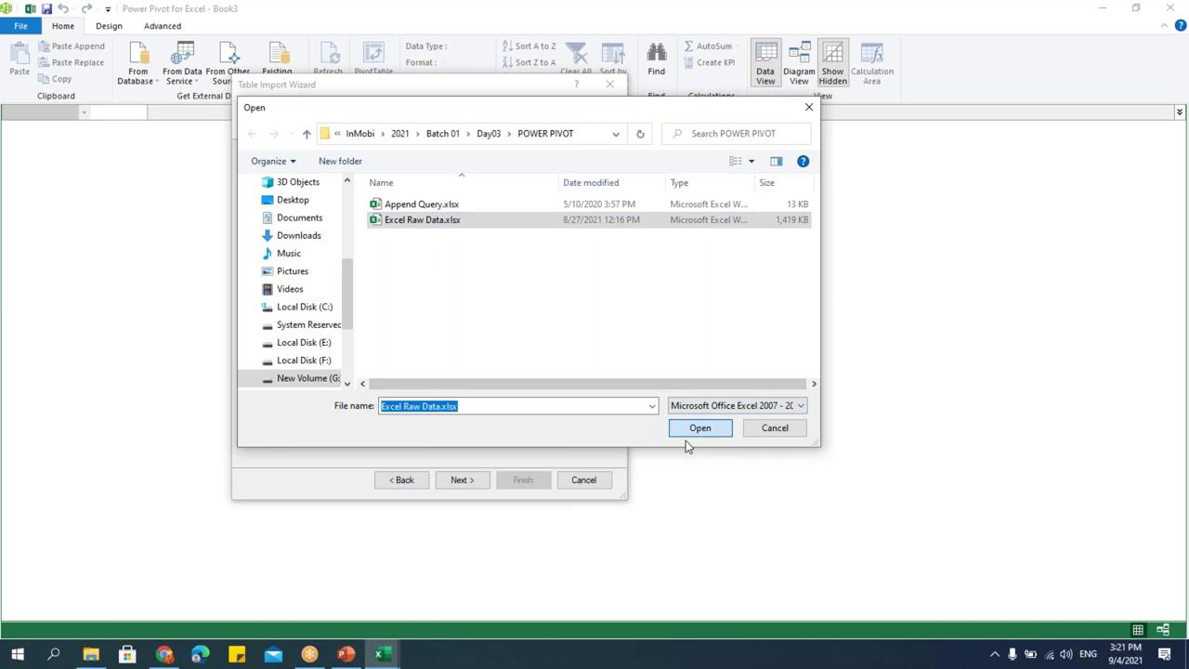
pyautogui.click(358, 198)
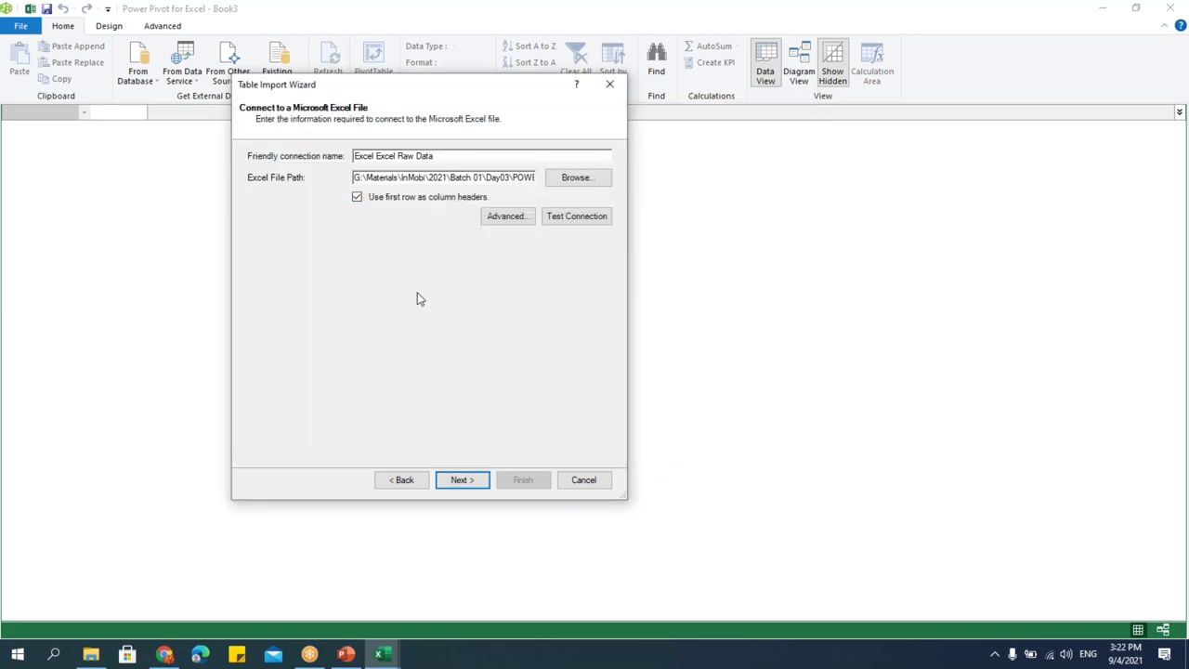
pyautogui.click(463, 479)
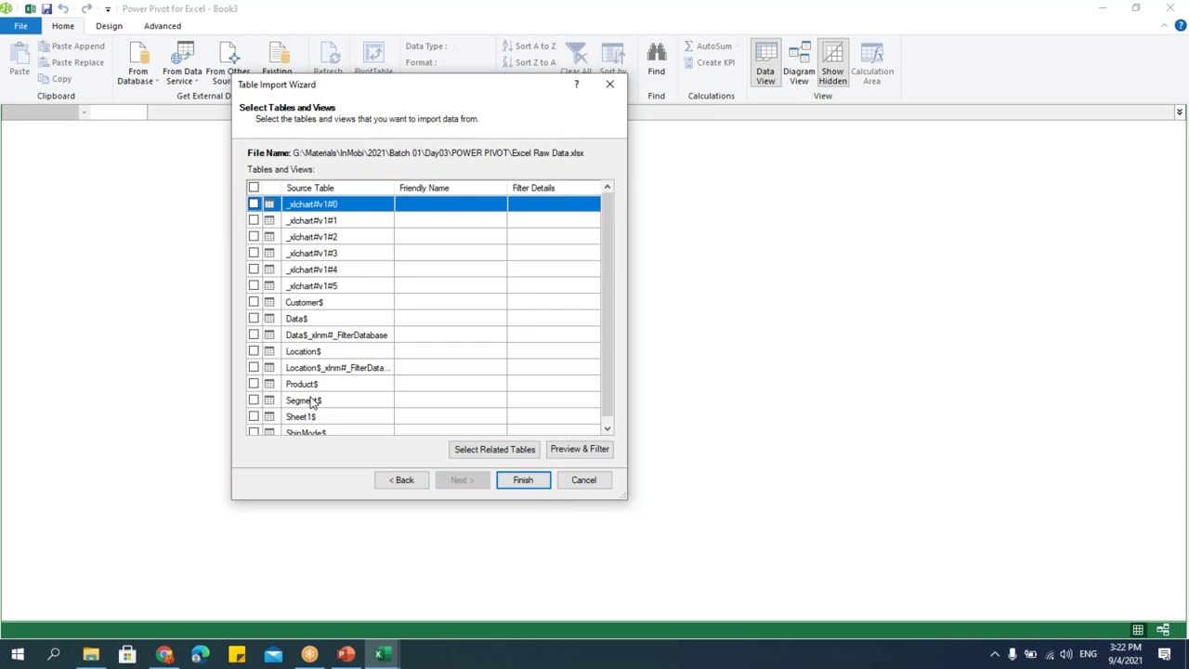
# Import the Customer$, Data$, Location$, Segment$ and ShipMode$ tables into the data model and close the import wizard.
pyautogui.click(254, 302)
pyautogui.click(253, 318)
pyautogui.scroll(-1, 345, 380)
pyautogui.click(254, 335)
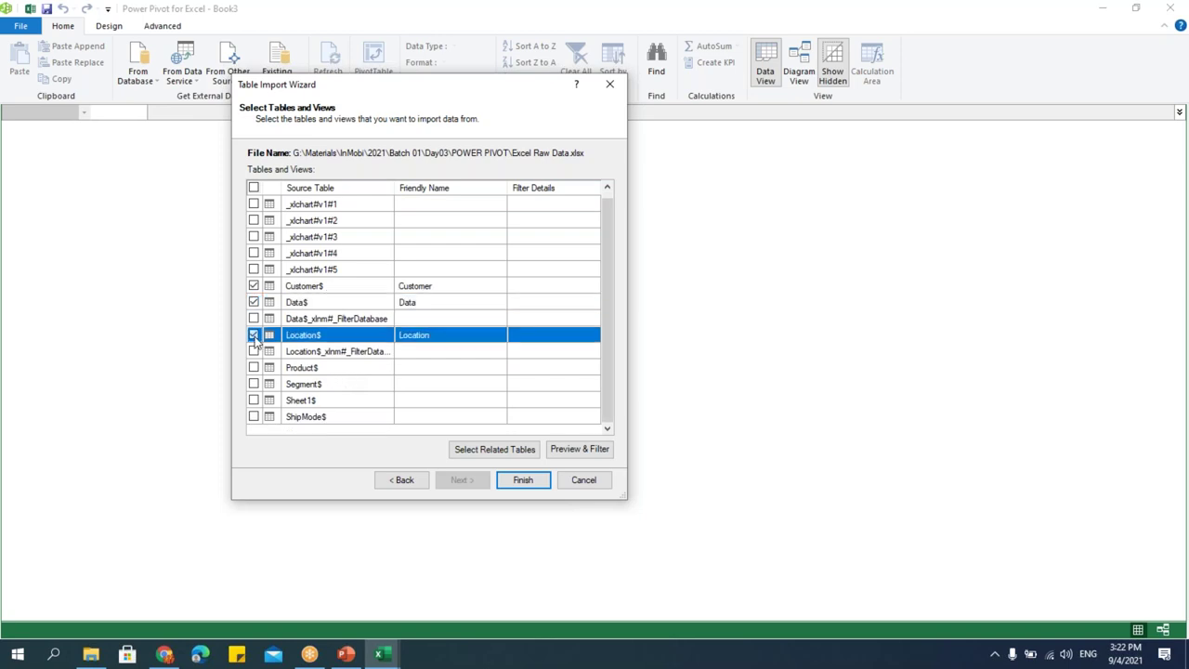
pyautogui.click(254, 384)
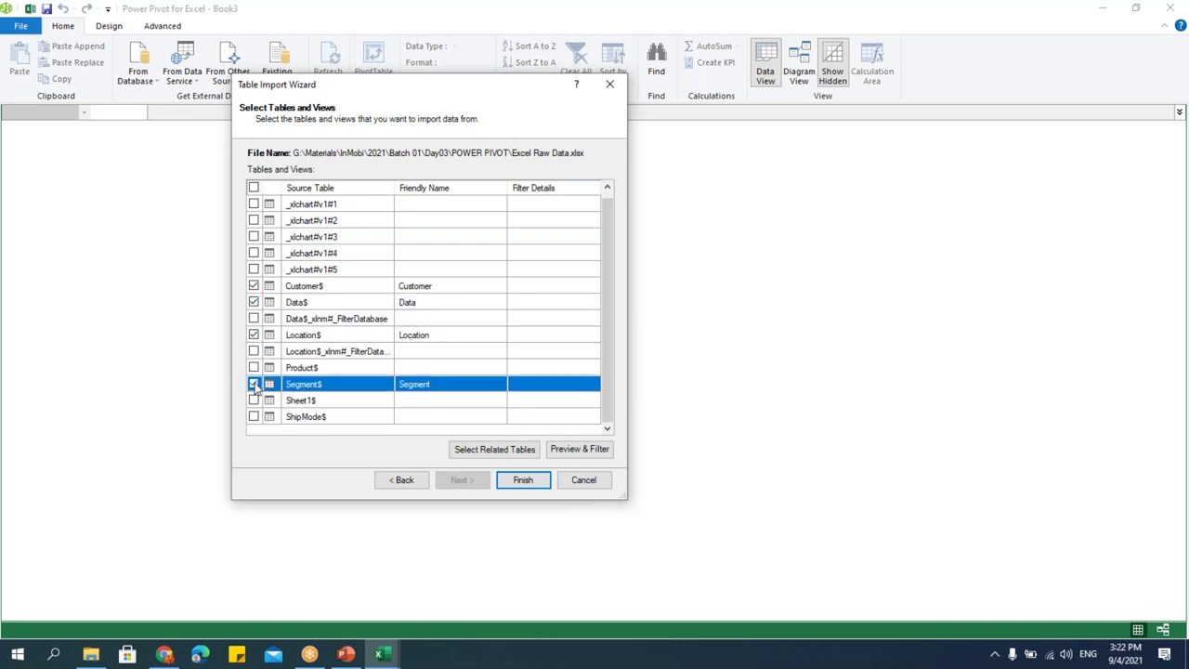
pyautogui.click(254, 416)
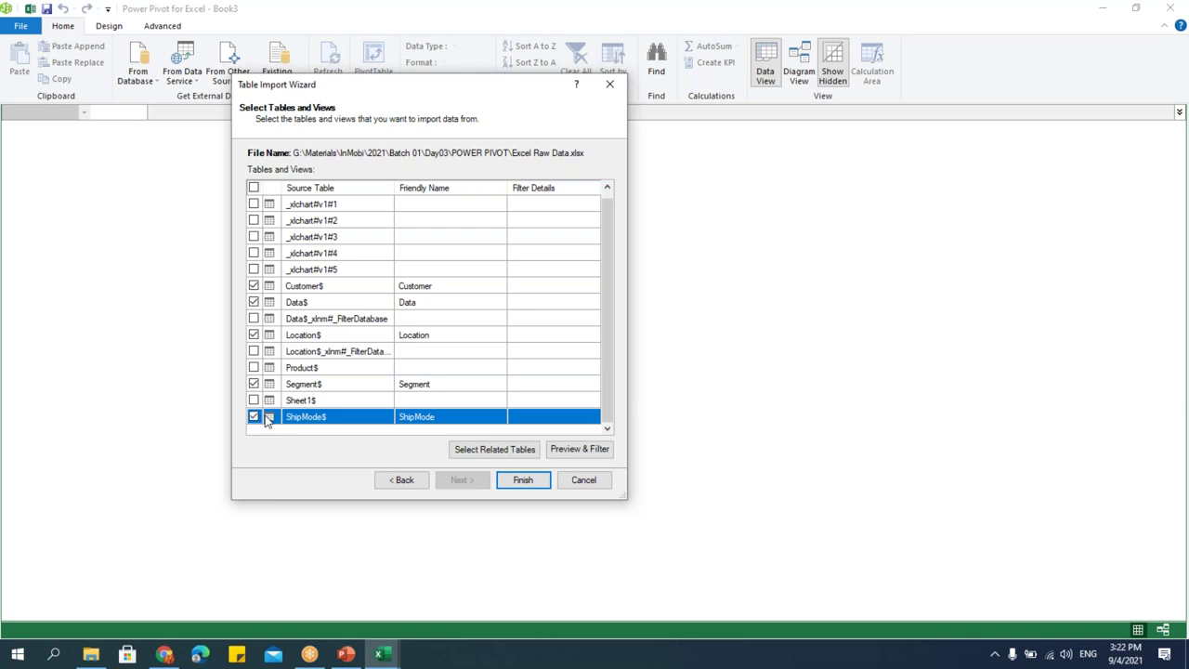
pyautogui.click(524, 480)
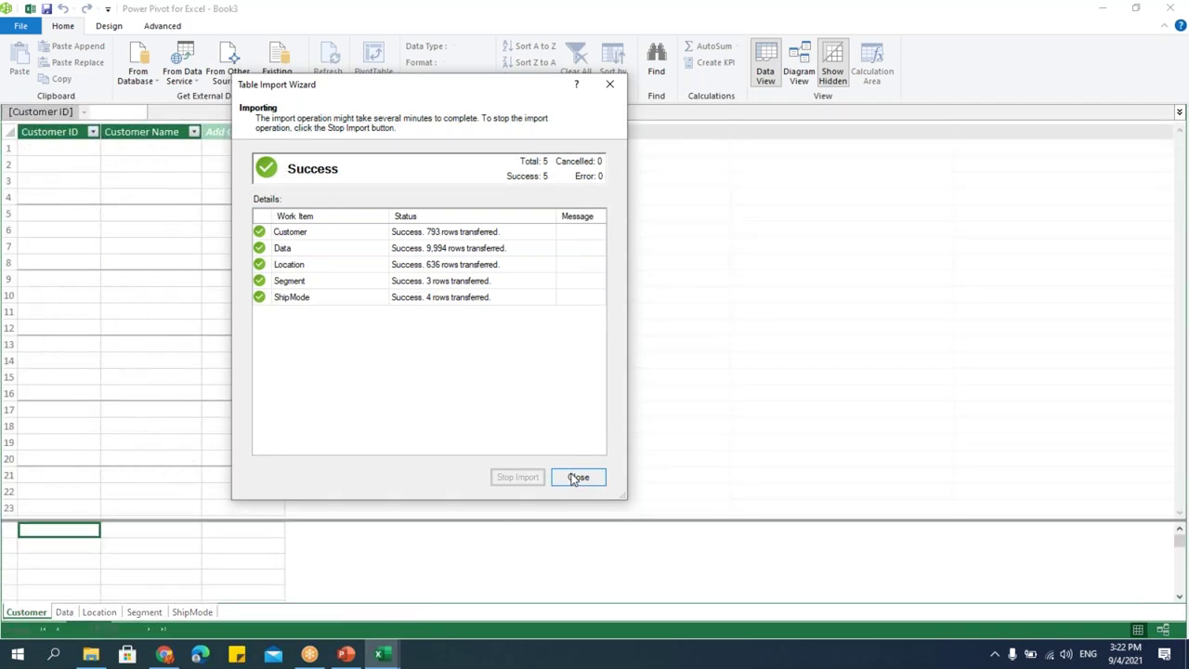
pyautogui.click(576, 477)
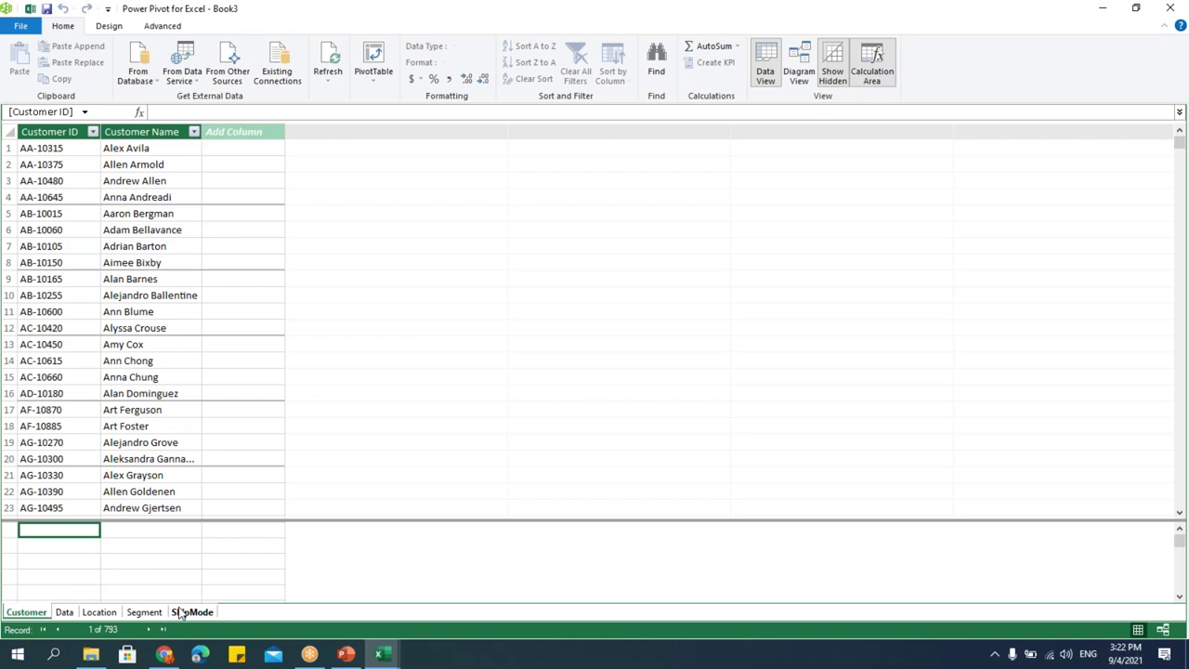
# Close the Power Pivot window and insert a PivotTable based on the workbook's Data Model at cell H12 of Sheet1.
pyautogui.rightClick(333, 19)
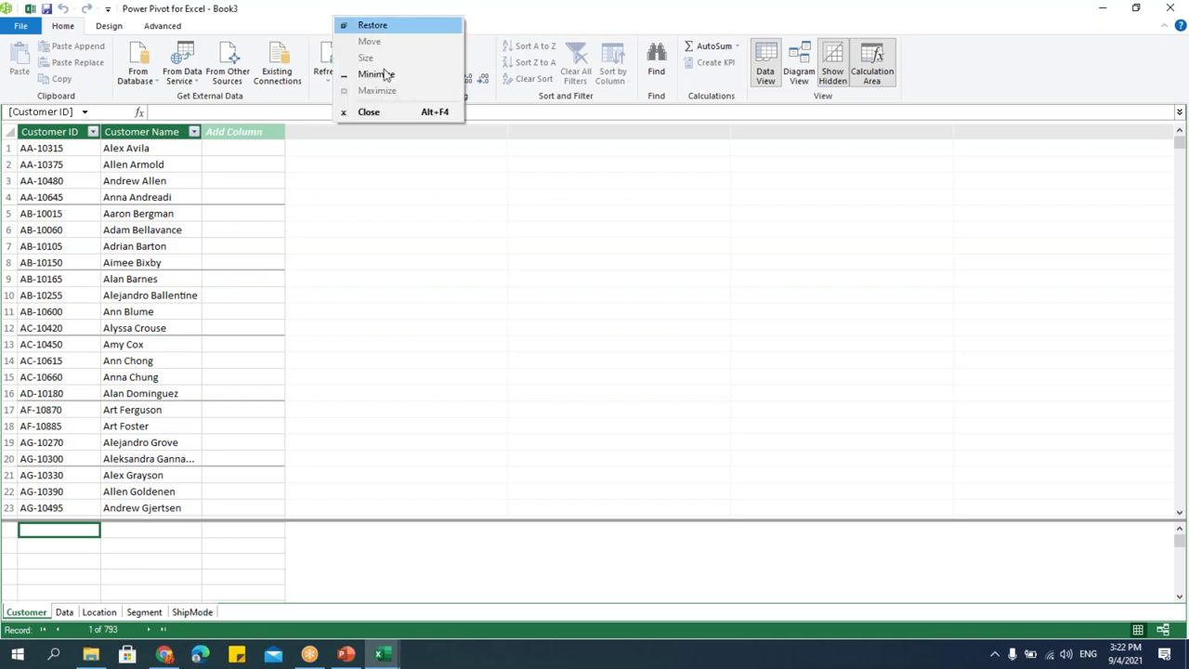
pyautogui.click(379, 115)
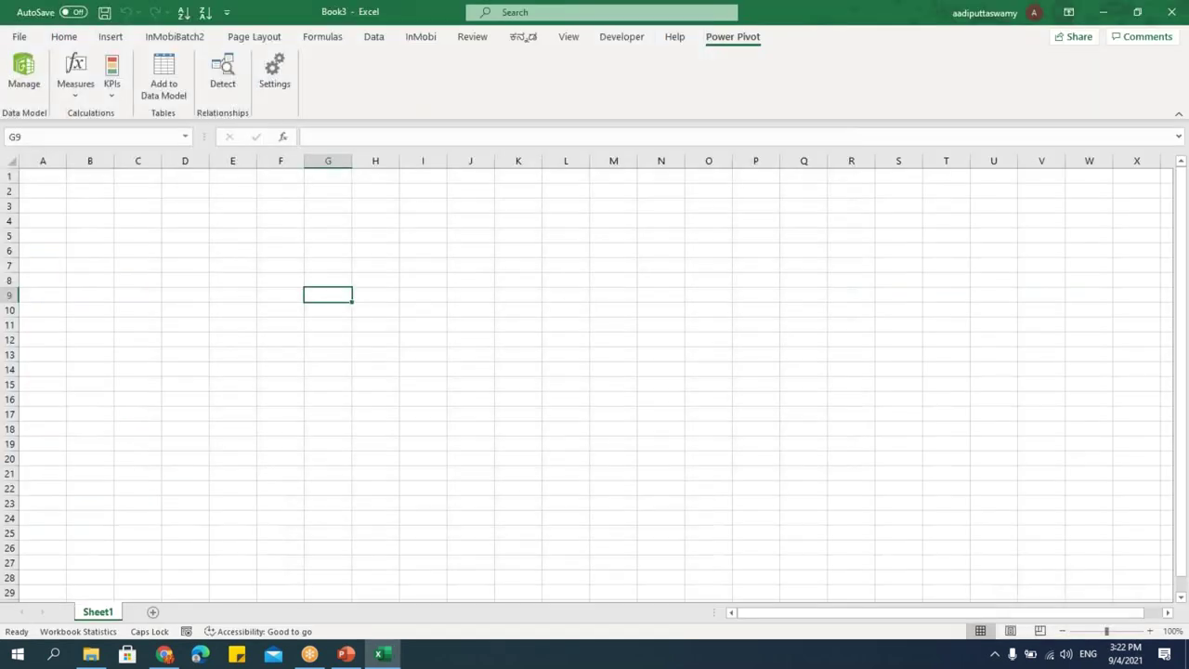
pyautogui.click(375, 339)
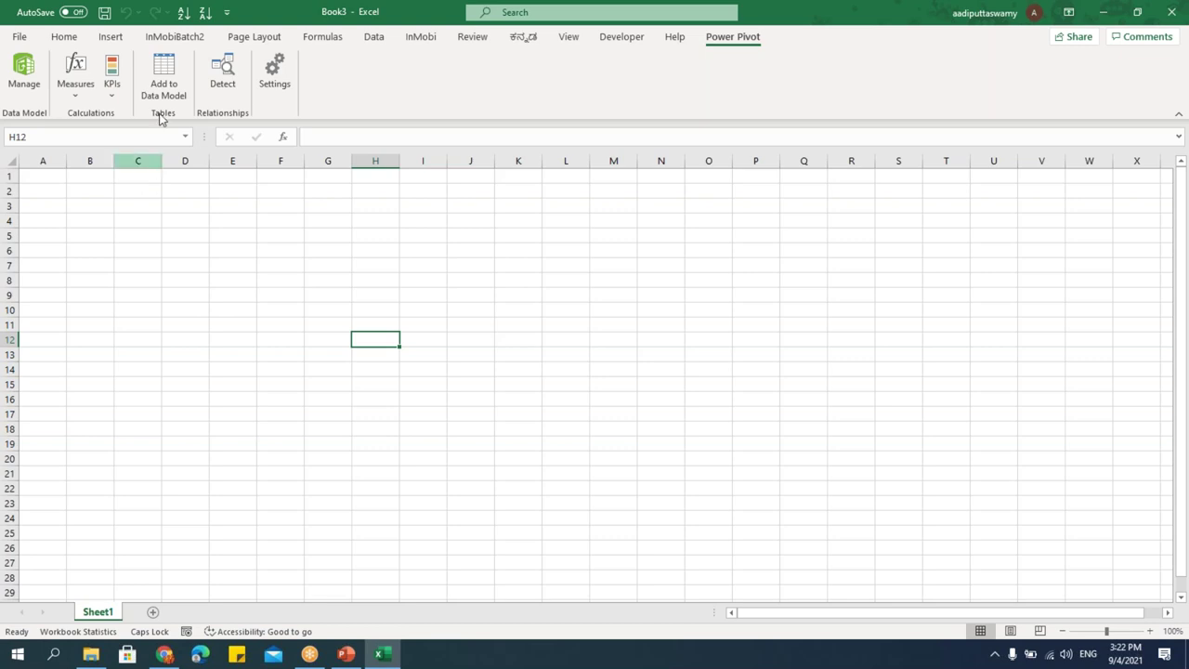
pyautogui.click(121, 45)
pyautogui.click(28, 70)
pyautogui.moveTo(675, 224); pyautogui.dragTo(546, 145)
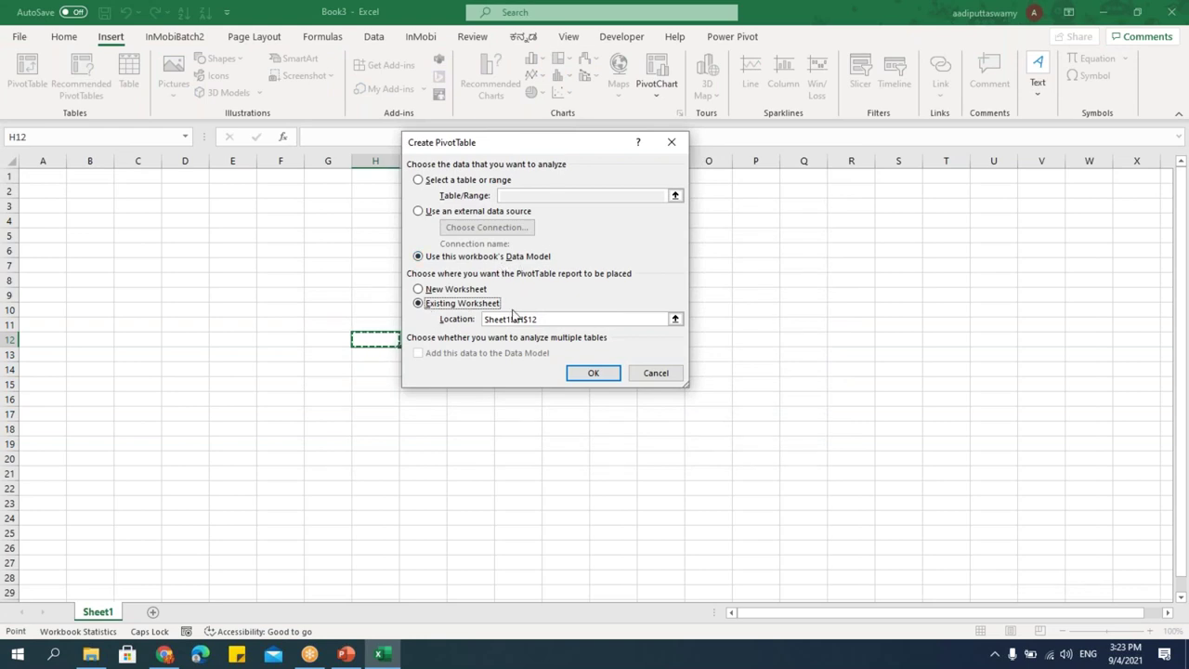
pyautogui.click(594, 374)
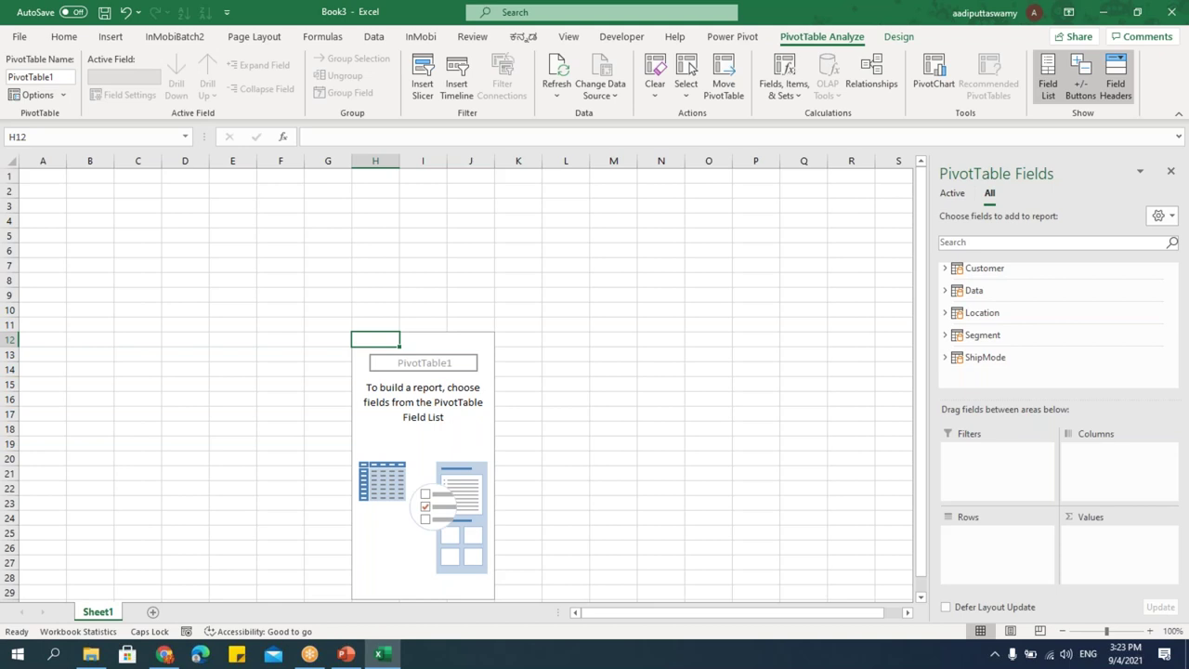
# Add the Region field from the Location table to the PivotTable rows.
pyautogui.click(945, 312)
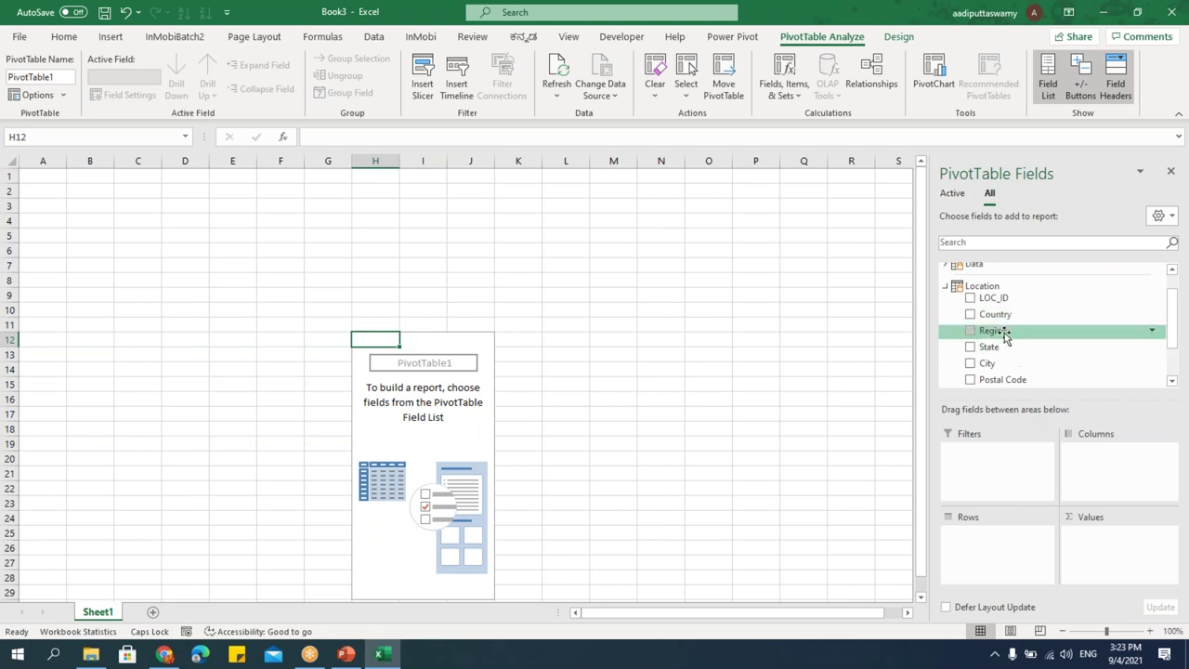
pyautogui.moveTo(1003, 330); pyautogui.dragTo(1029, 546)
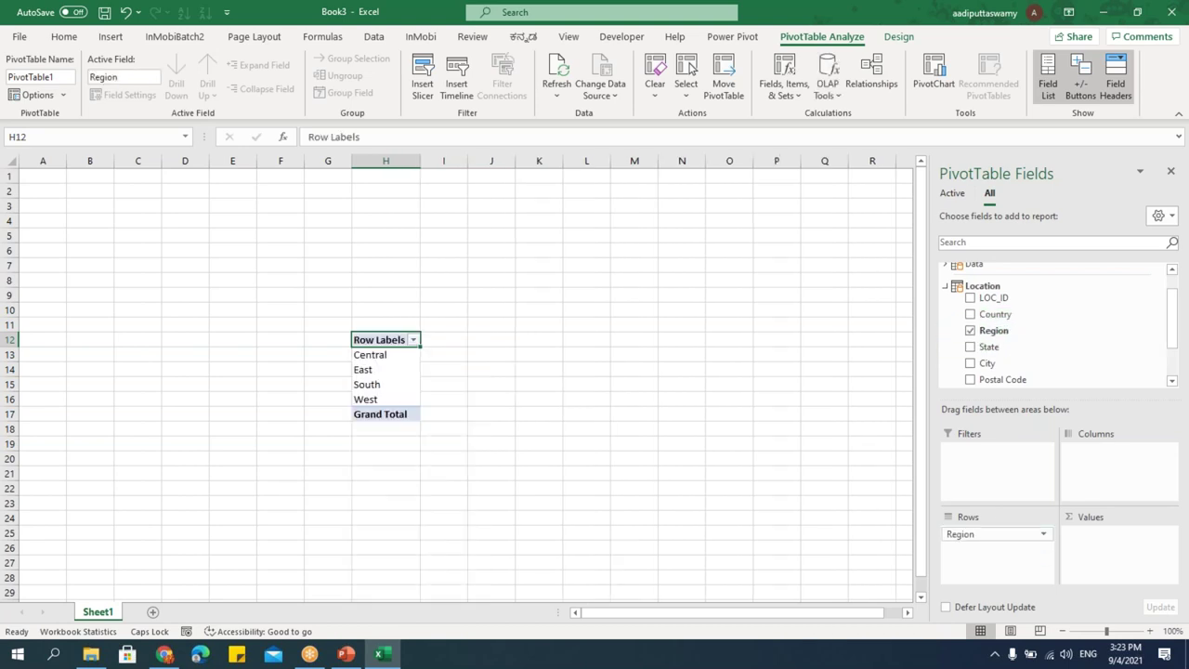
pyautogui.scroll(3, 522, 447)
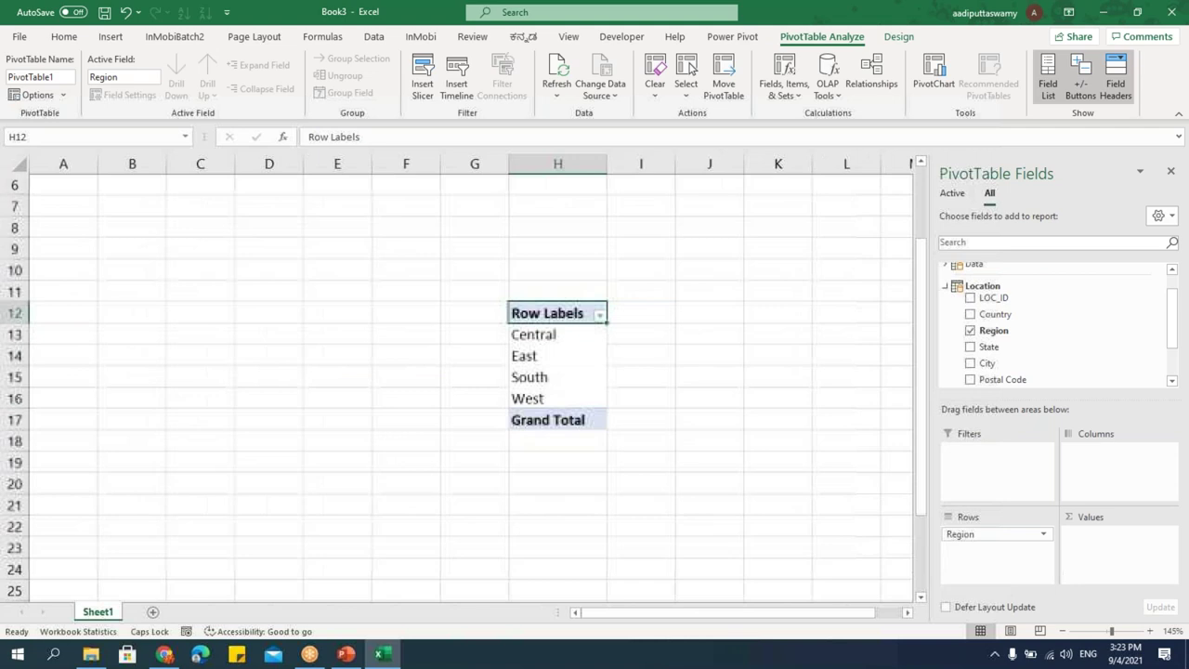
pyautogui.click(908, 613)
pyautogui.click(908, 612)
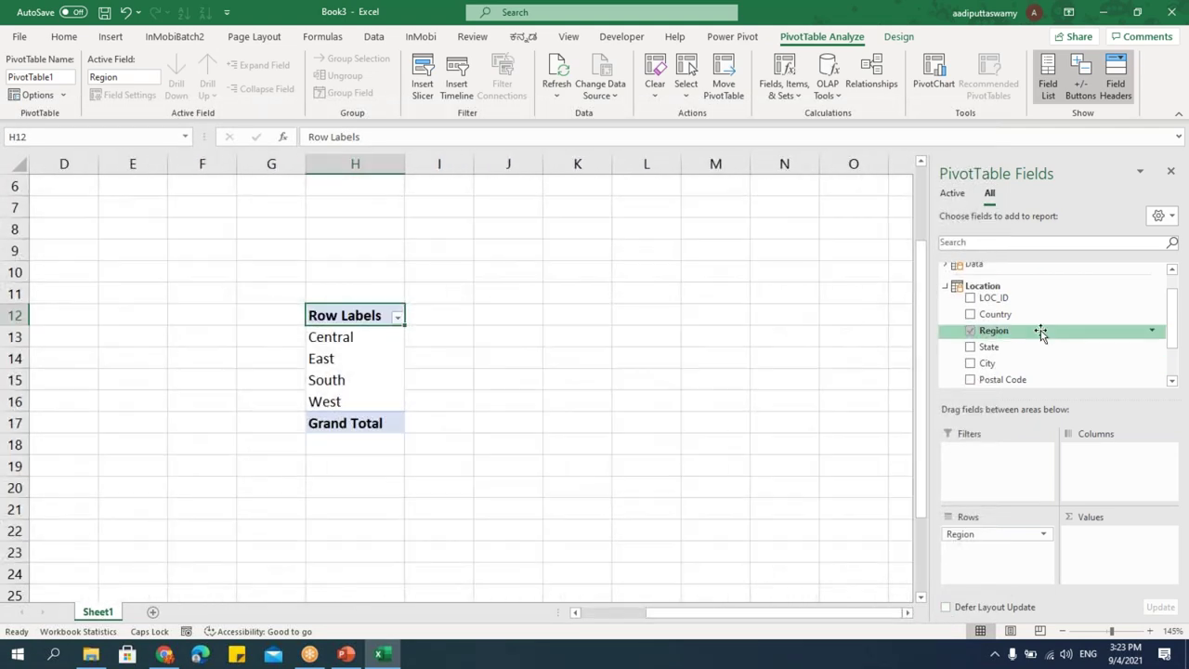
# Add the Sales field from the Data table to the PivotTable values.
pyautogui.scroll(1, 1050, 346)
pyautogui.click(946, 290)
pyautogui.scroll(-1, 1111, 349)
pyautogui.scroll(-1, 1111, 349)
pyautogui.moveTo(1109, 321); pyautogui.dragTo(1116, 550)
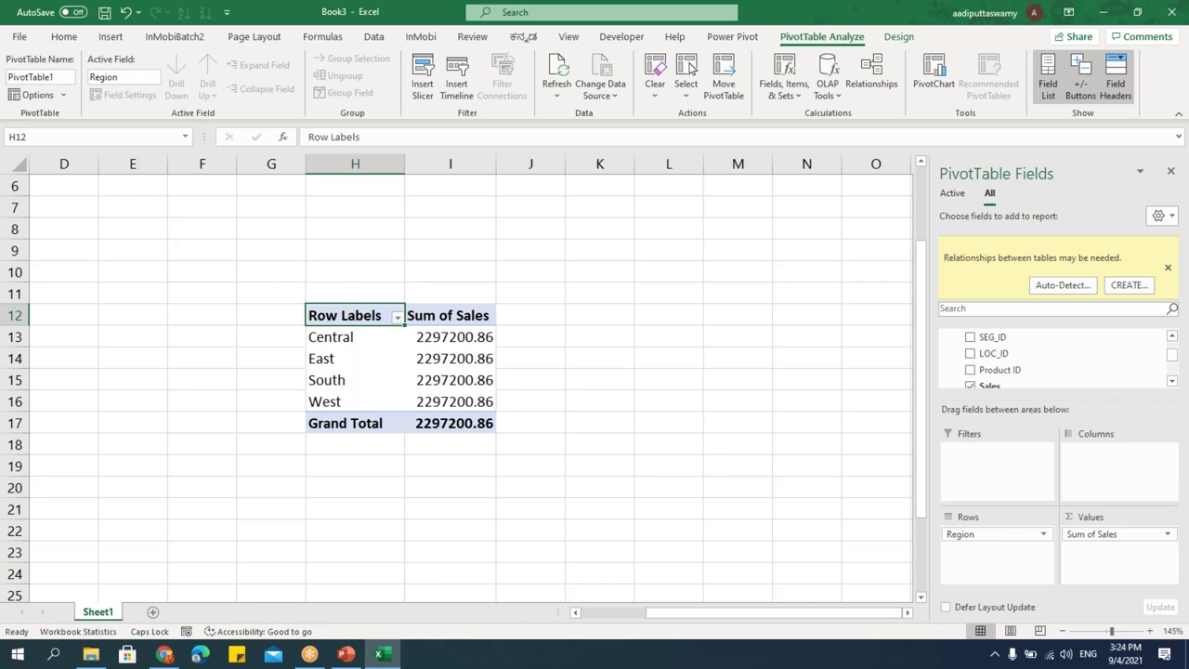
# Auto-detect and create the relationship needed between the PivotTable's source tables.
pyautogui.click(1059, 285)
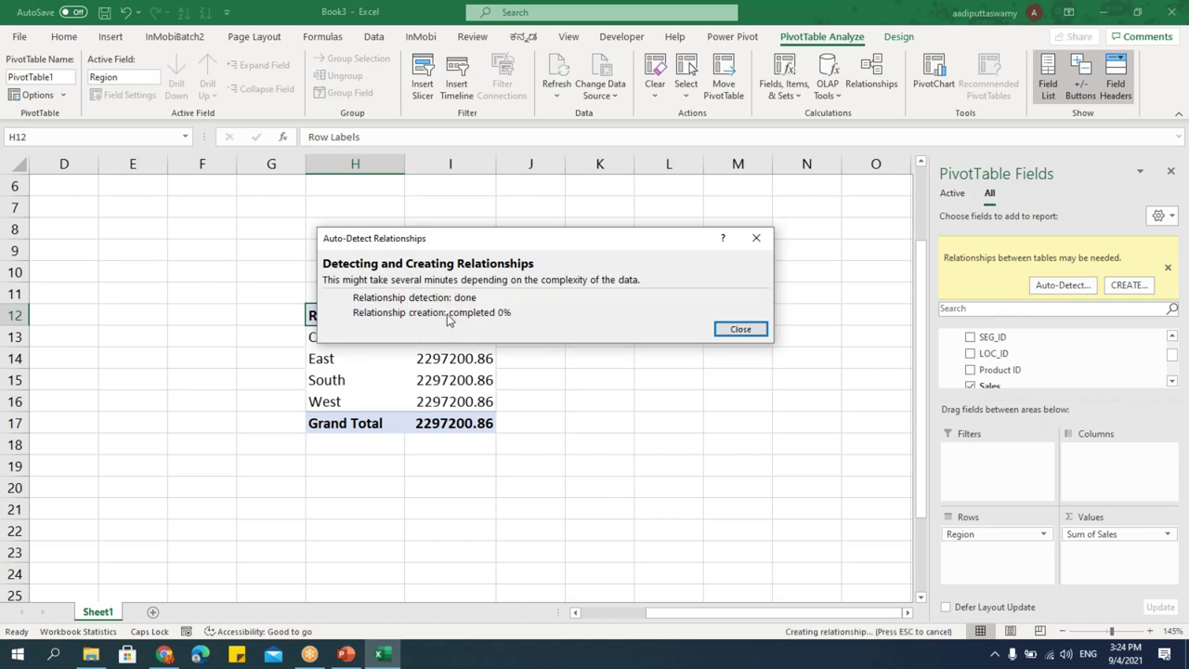
pyautogui.click(732, 329)
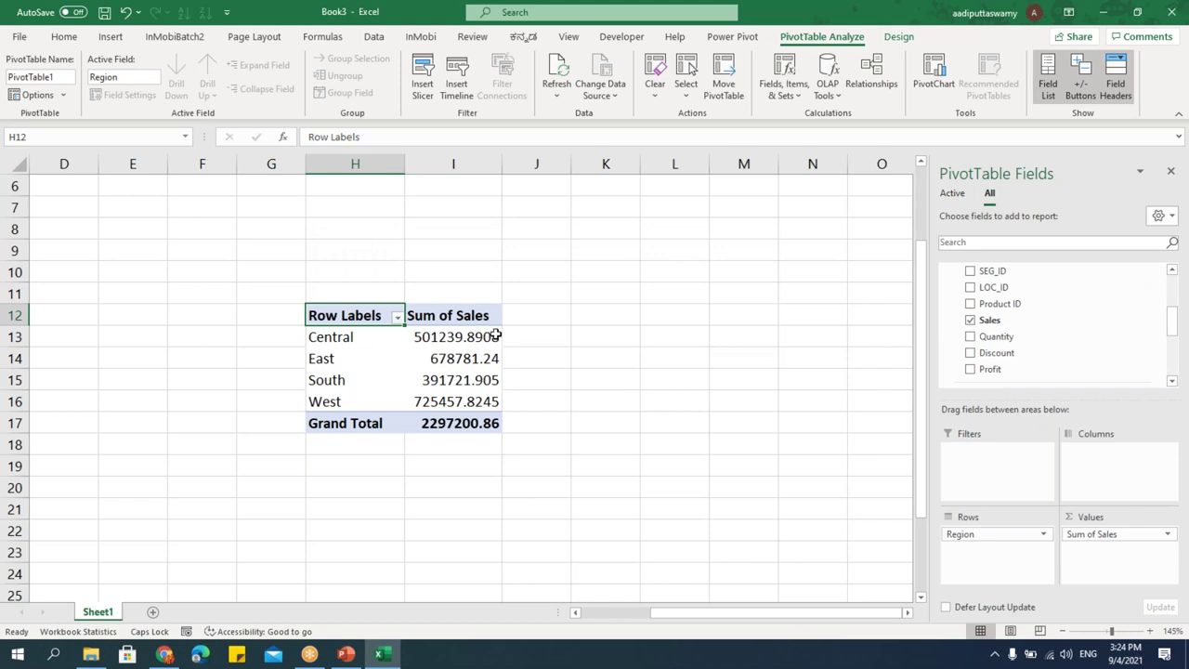
pyautogui.moveTo(496, 334)
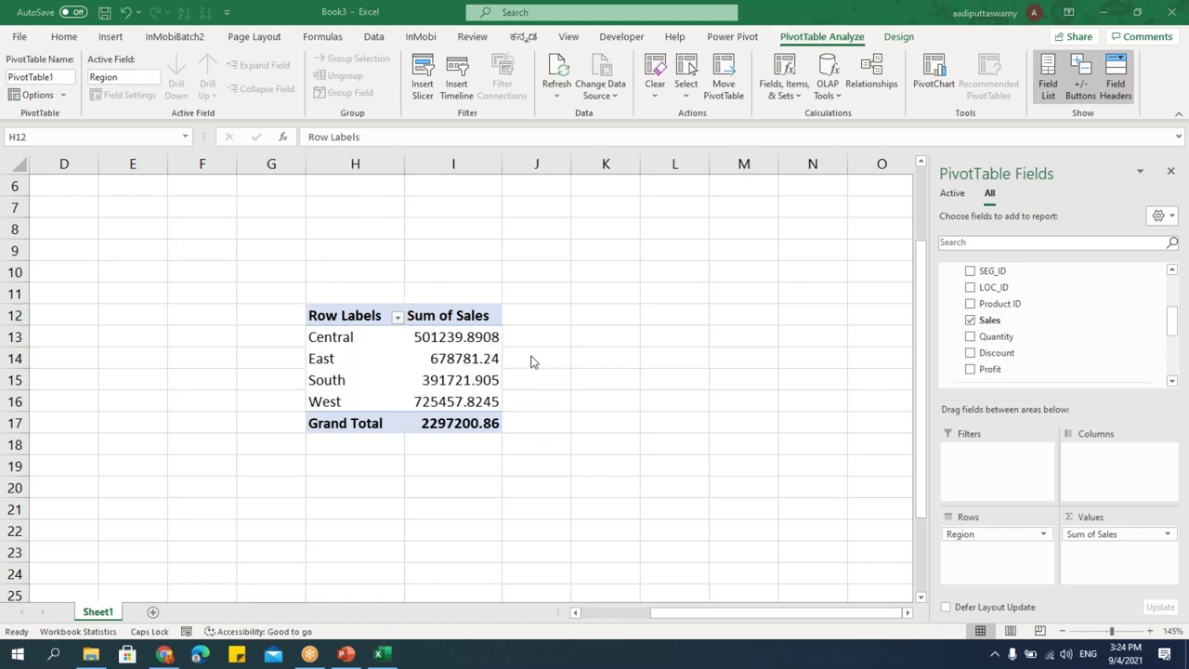
# Reopen the data model in Power Pivot and show its tables in Diagram View.
pyautogui.click(377, 38)
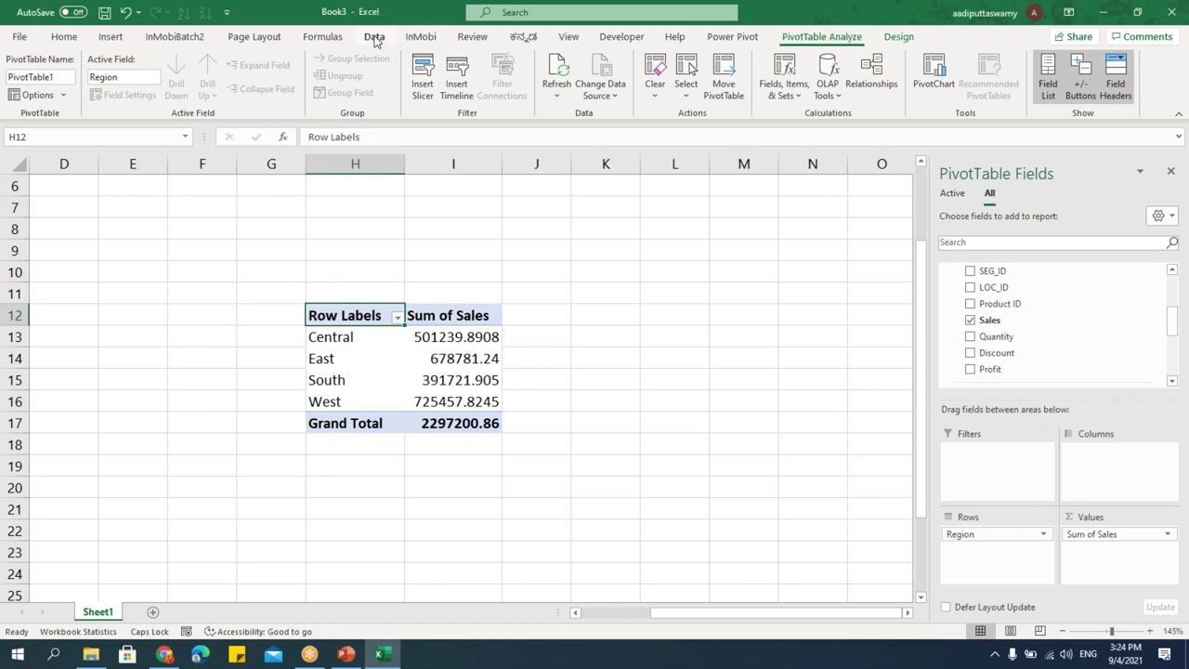
pyautogui.click(872, 97)
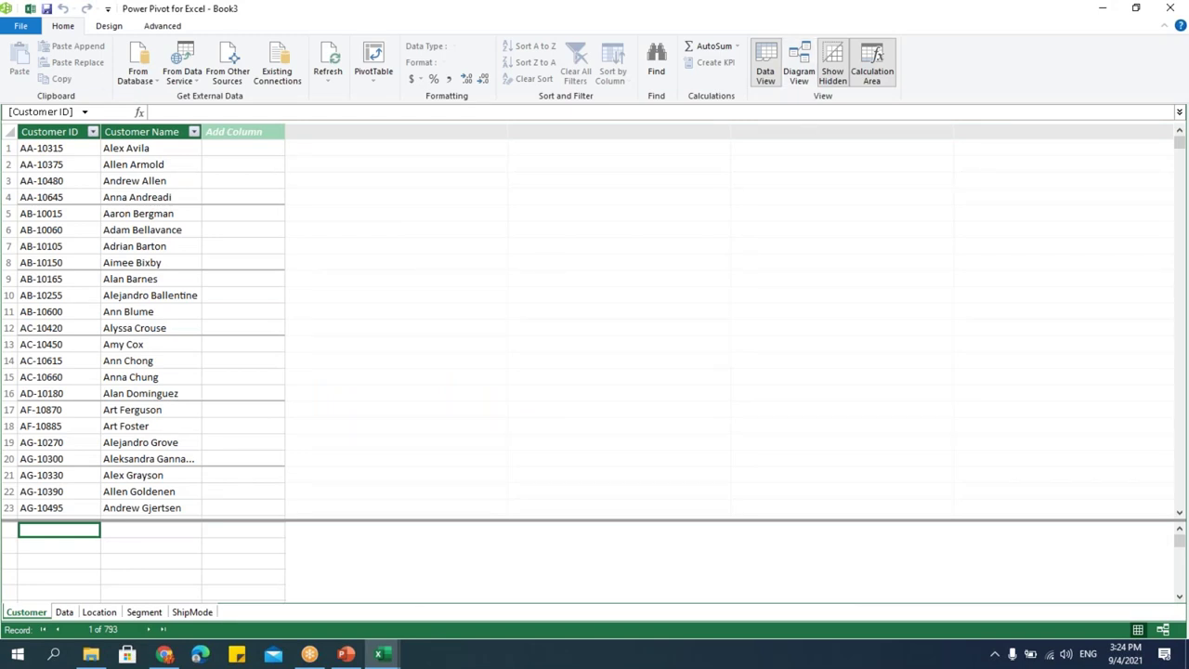
pyautogui.click(799, 70)
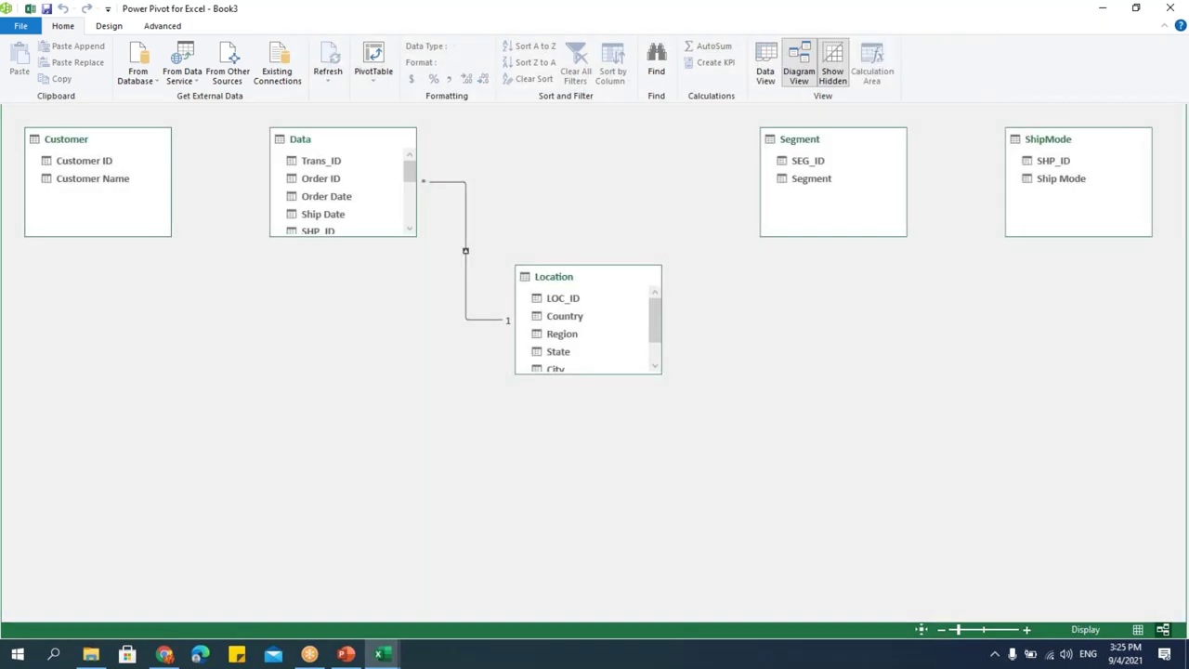
# Move the Segment, ShipMode and Customer tables closer to the Data and Location tables in the relationship diagram.
pyautogui.click(740, 140)
pyautogui.moveTo(1018, 149); pyautogui.dragTo(934, 156)
pyautogui.moveTo(92, 143); pyautogui.dragTo(140, 172)
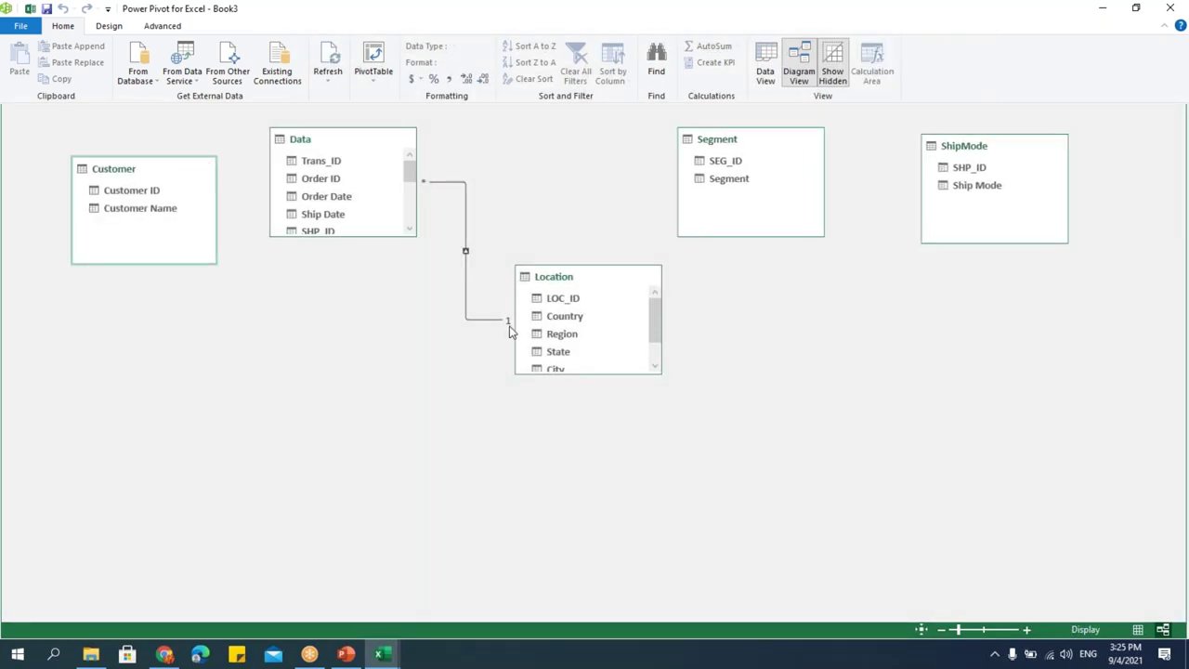
# Enlarge the Location and Data tables in the diagram and relate Customer ID in the Customer table to Customer ID in Data.
pyautogui.moveTo(661, 375); pyautogui.dragTo(676, 451)
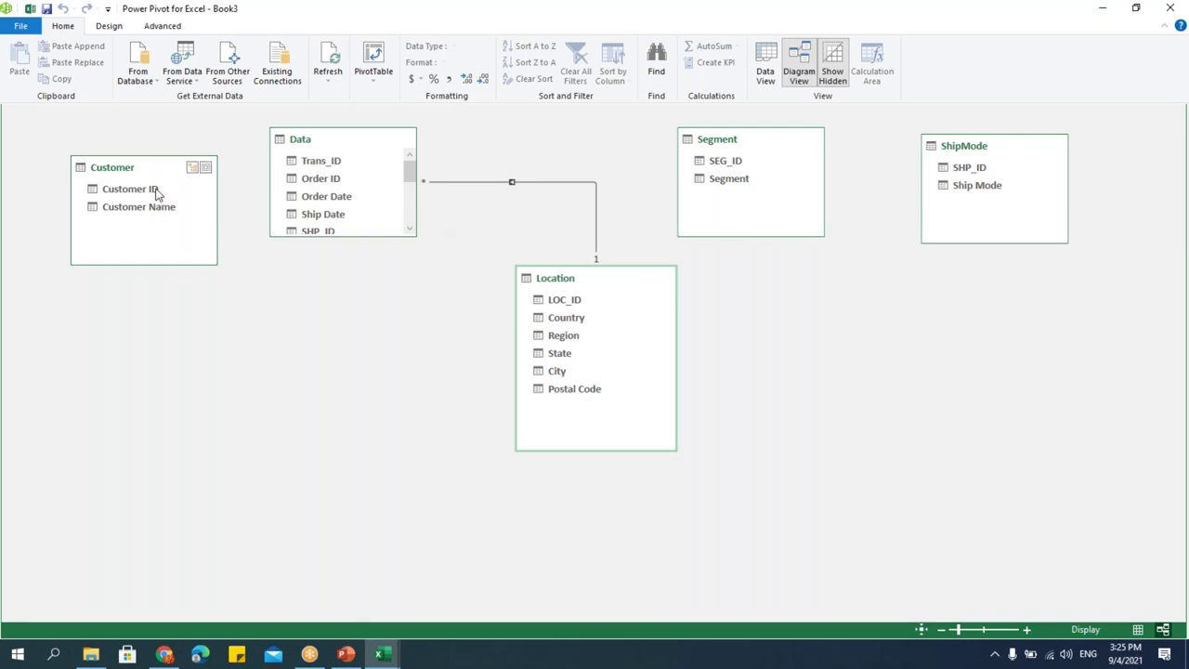
pyautogui.moveTo(149, 198); pyautogui.dragTo(300, 257)
pyautogui.moveTo(390, 238); pyautogui.dragTo(396, 487)
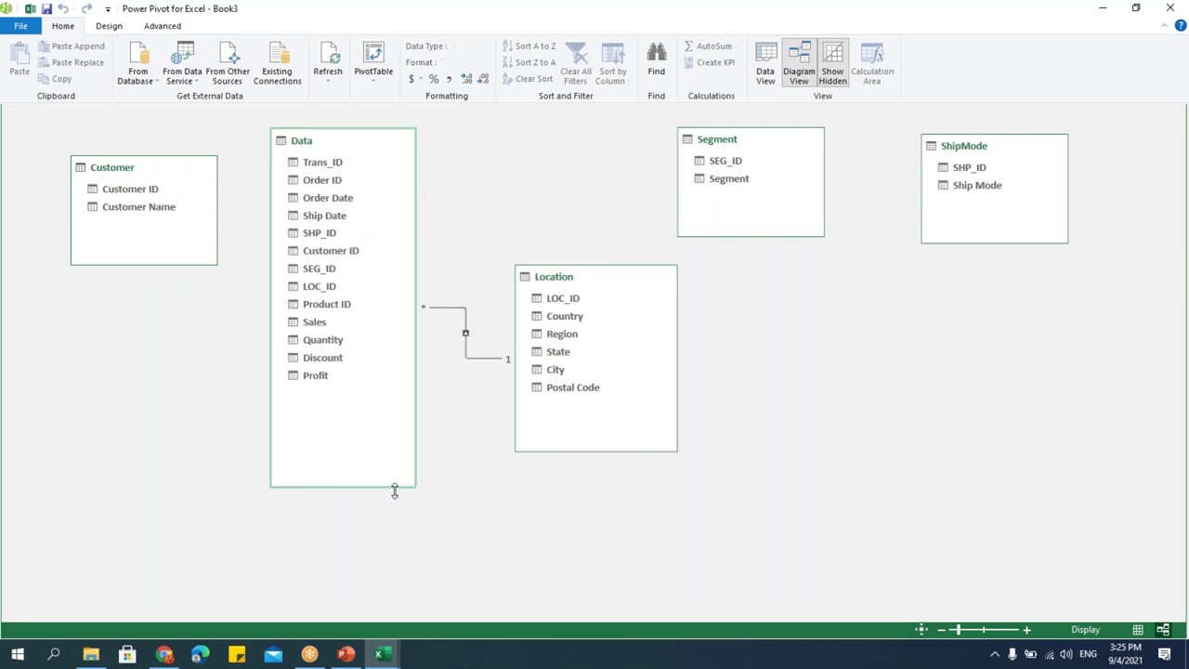
pyautogui.moveTo(144, 198)
pyautogui.mouseDown()
pyautogui.moveTo(279, 199)
pyautogui.moveTo(351, 252)
pyautogui.moveTo(327, 253)
pyautogui.mouseUp()
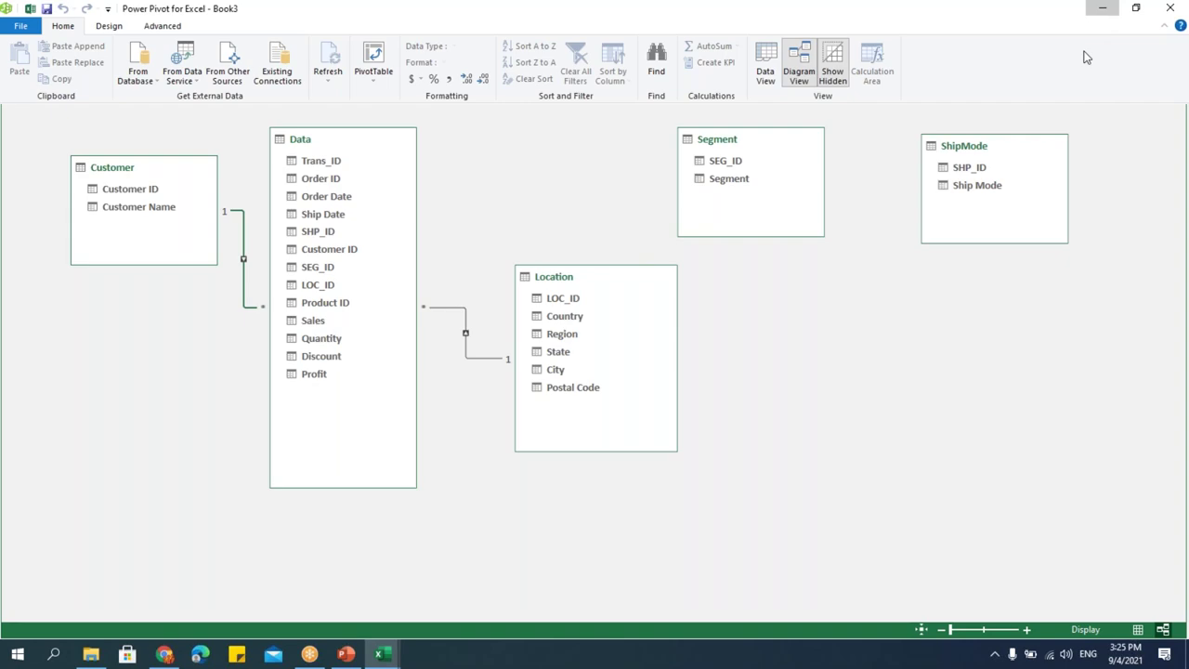
# Switch back to the Book3 workbook and replace Region with Customer Name in the PivotTable rows.
pyautogui.click(1103, 7)
pyautogui.click(473, 379)
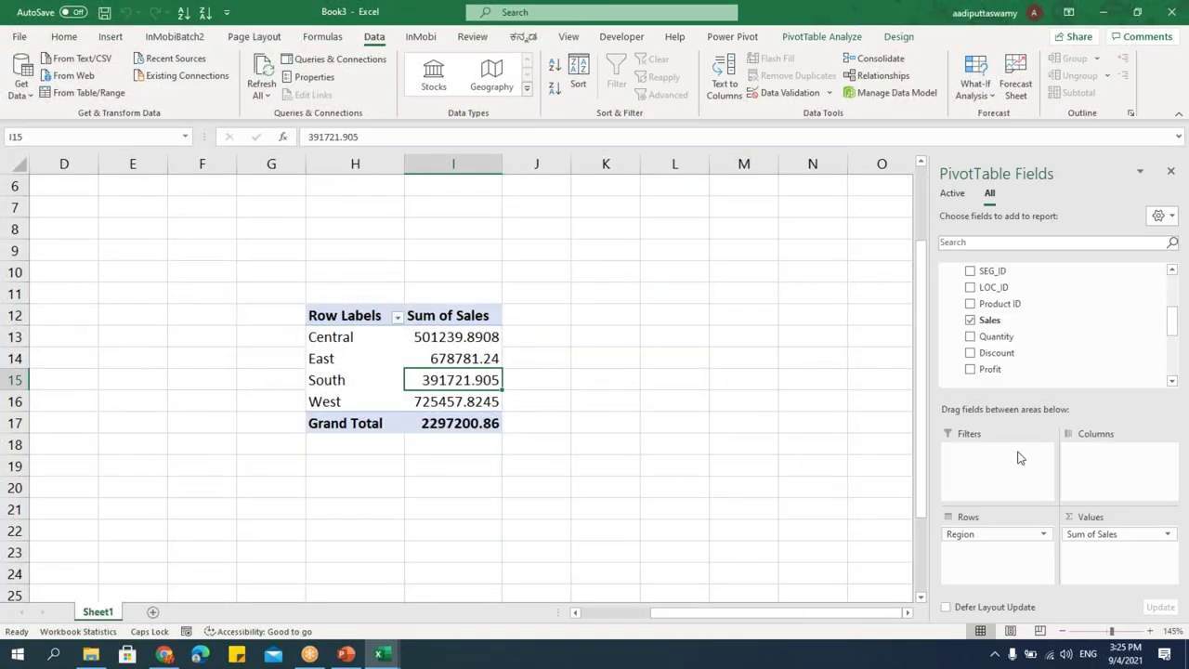
pyautogui.moveTo(983, 535); pyautogui.dragTo(659, 269)
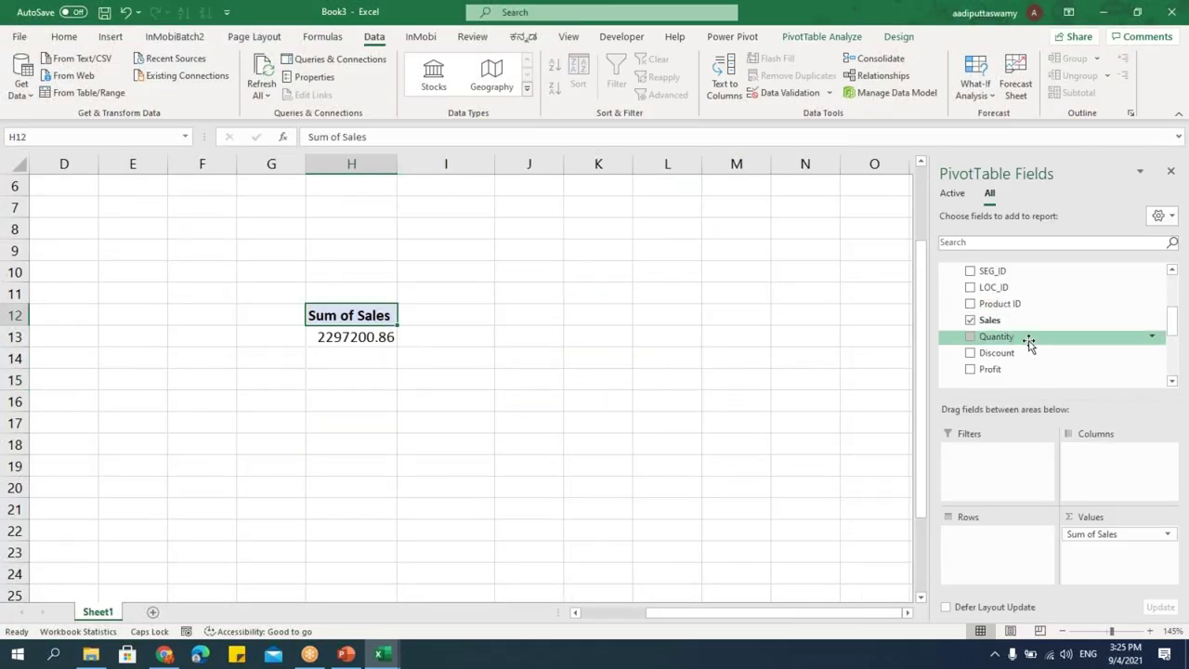
pyautogui.scroll(2, 1029, 337)
pyautogui.click(947, 268)
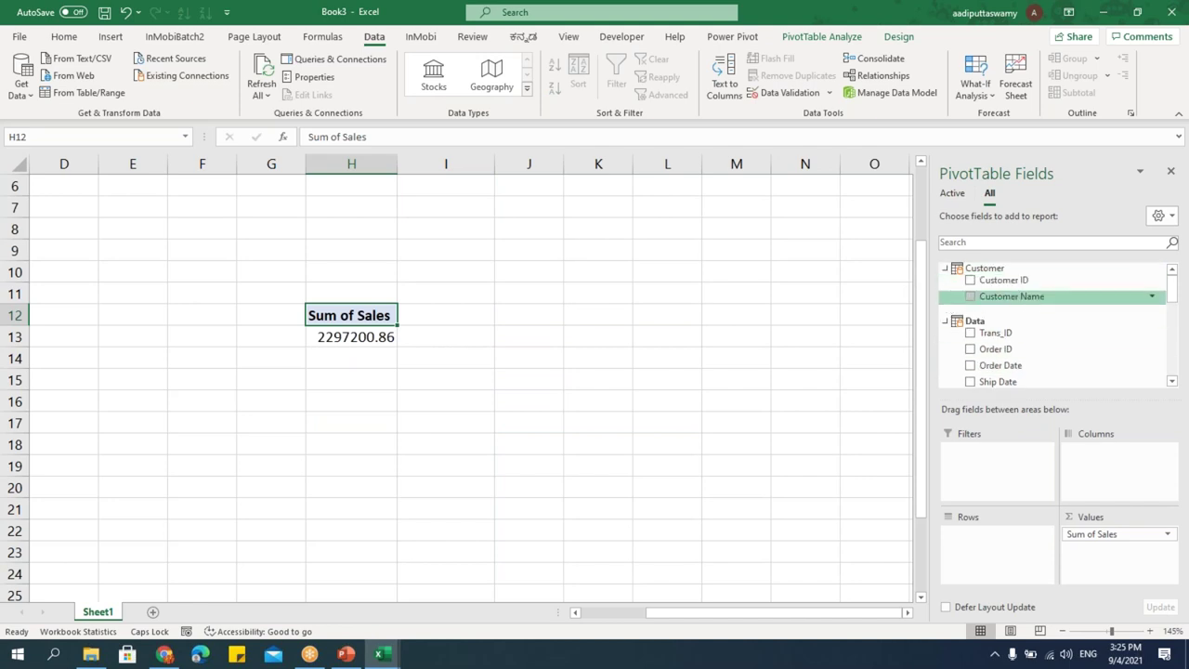
pyautogui.moveTo(1012, 297); pyautogui.dragTo(1009, 551)
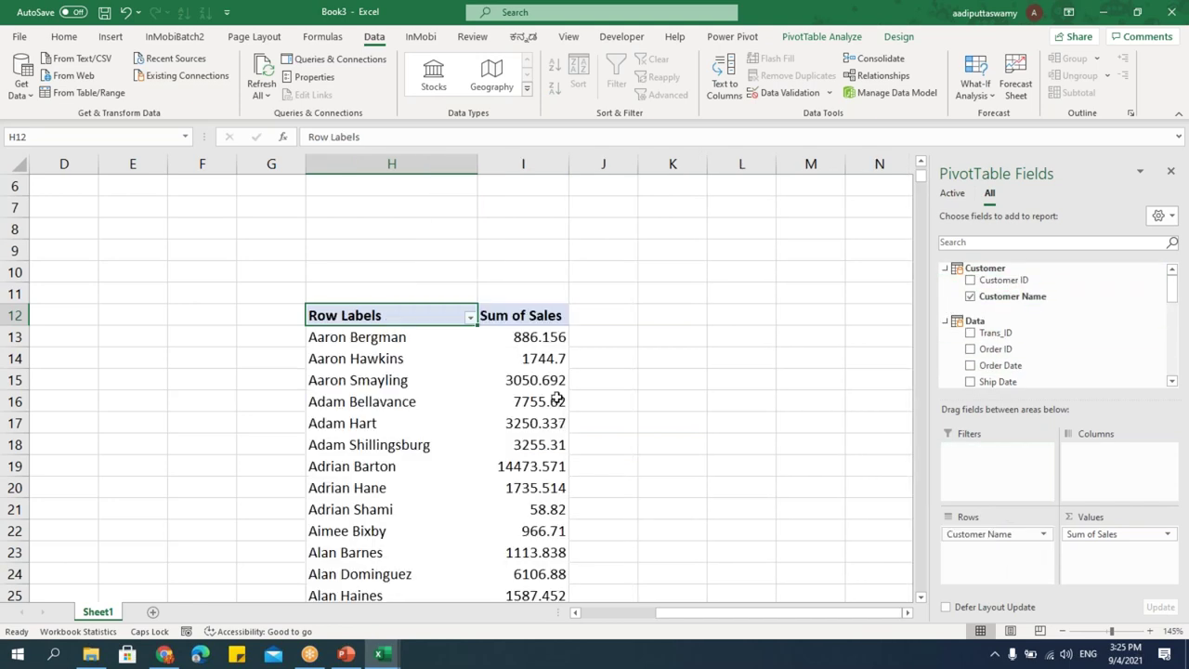
pyautogui.click(549, 380)
pyautogui.scroll(-3, 568, 453)
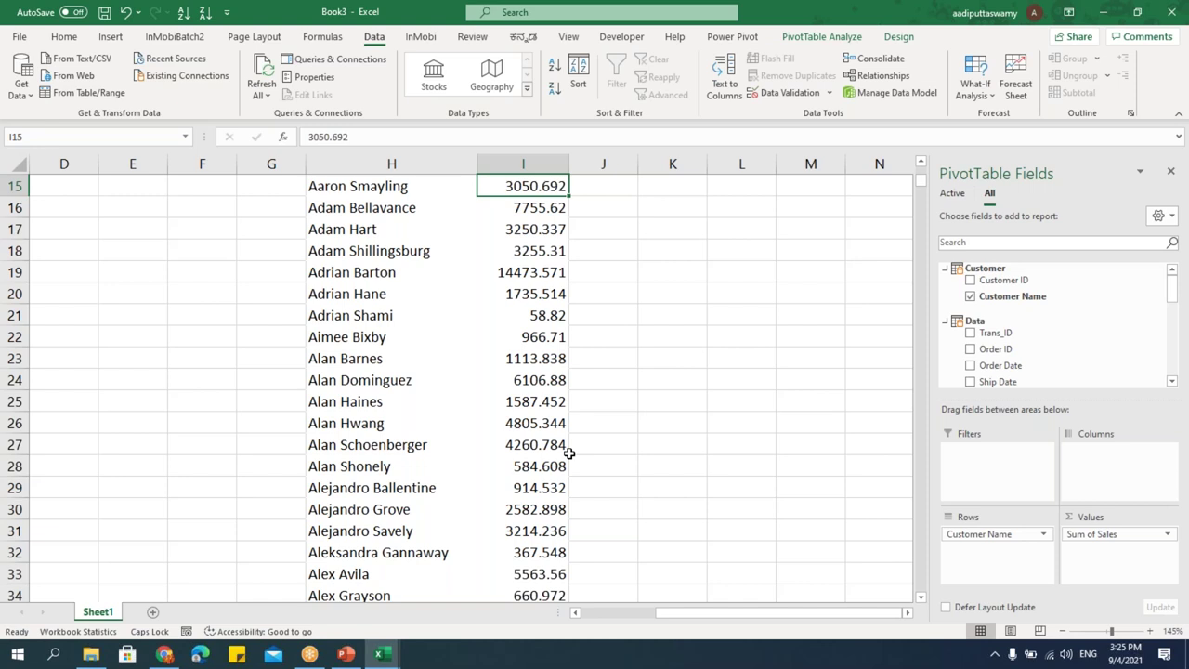
# Remove Customer Name from the PivotTable rows and collapse the Customer, Data and Location tables in the field list.
pyautogui.moveTo(1002, 535); pyautogui.dragTo(748, 388)
pyautogui.scroll(-5, 1023, 325)
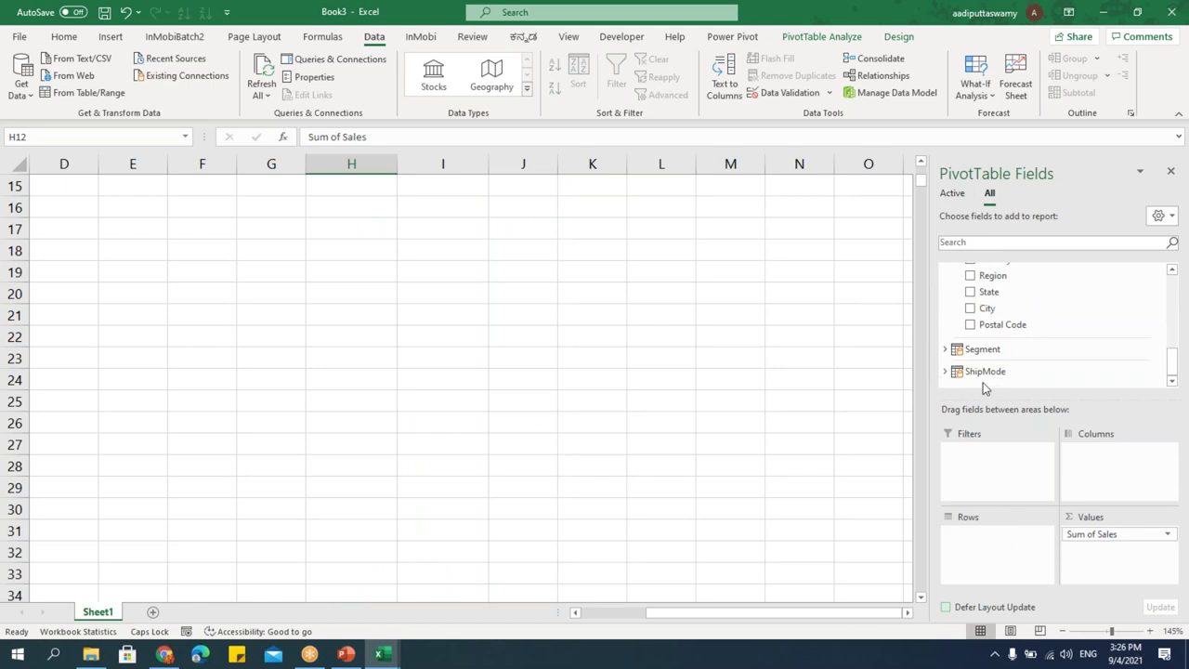
pyautogui.scroll(5, 1004, 370)
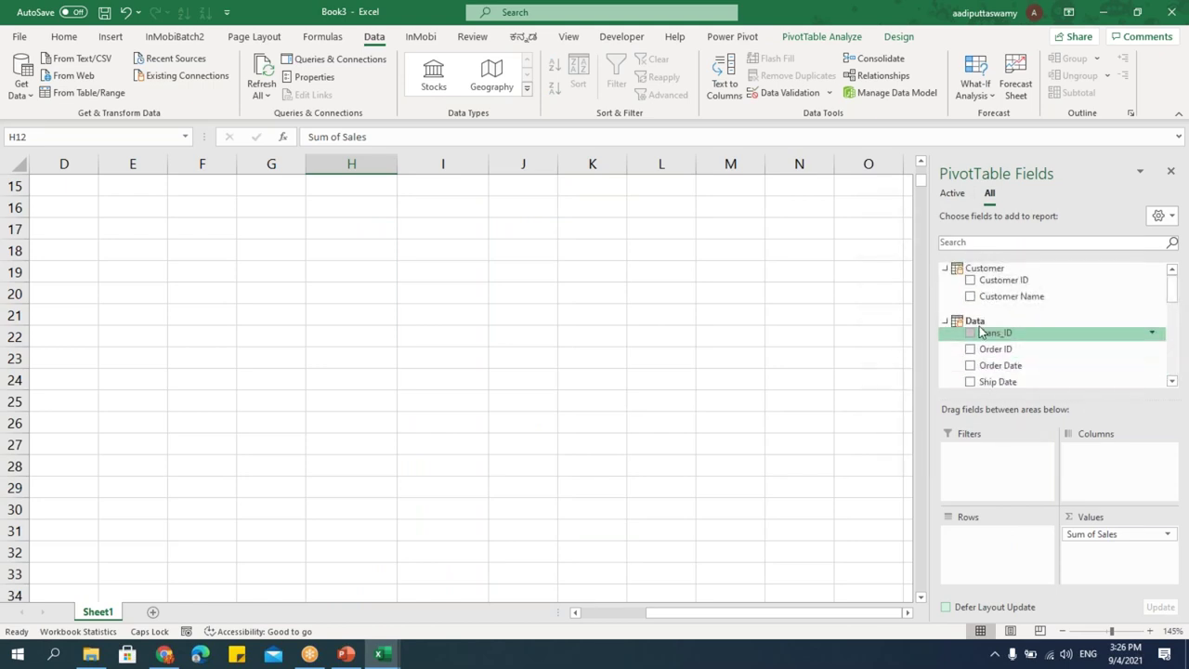
pyautogui.click(946, 268)
pyautogui.click(946, 290)
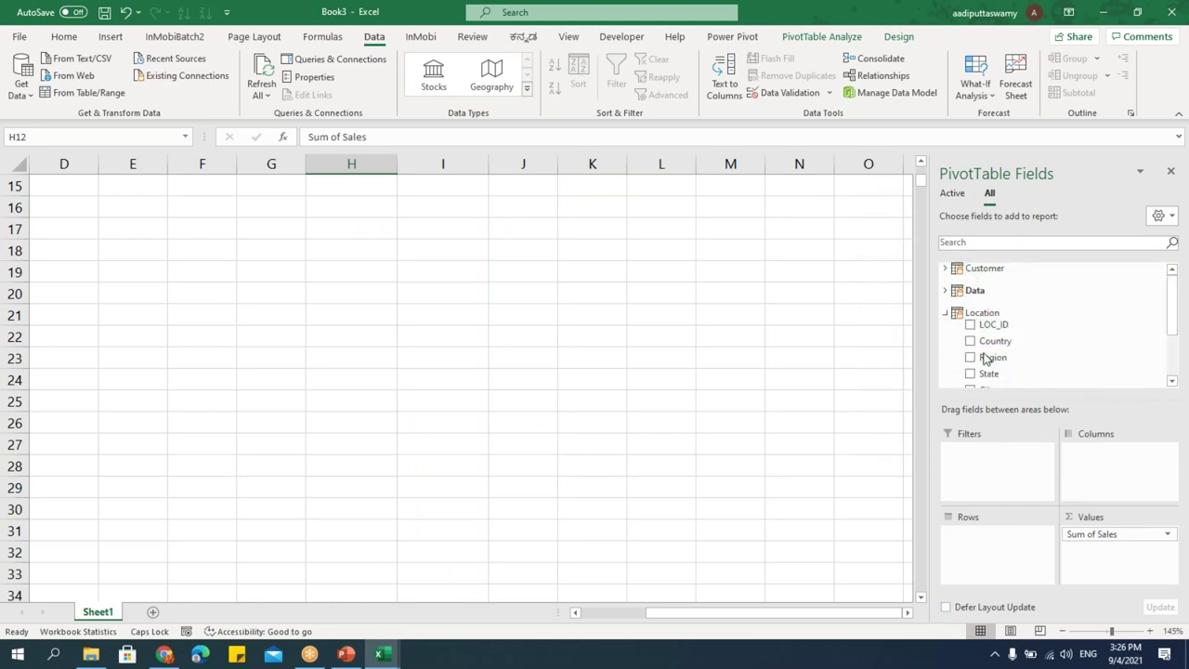
pyautogui.click(946, 313)
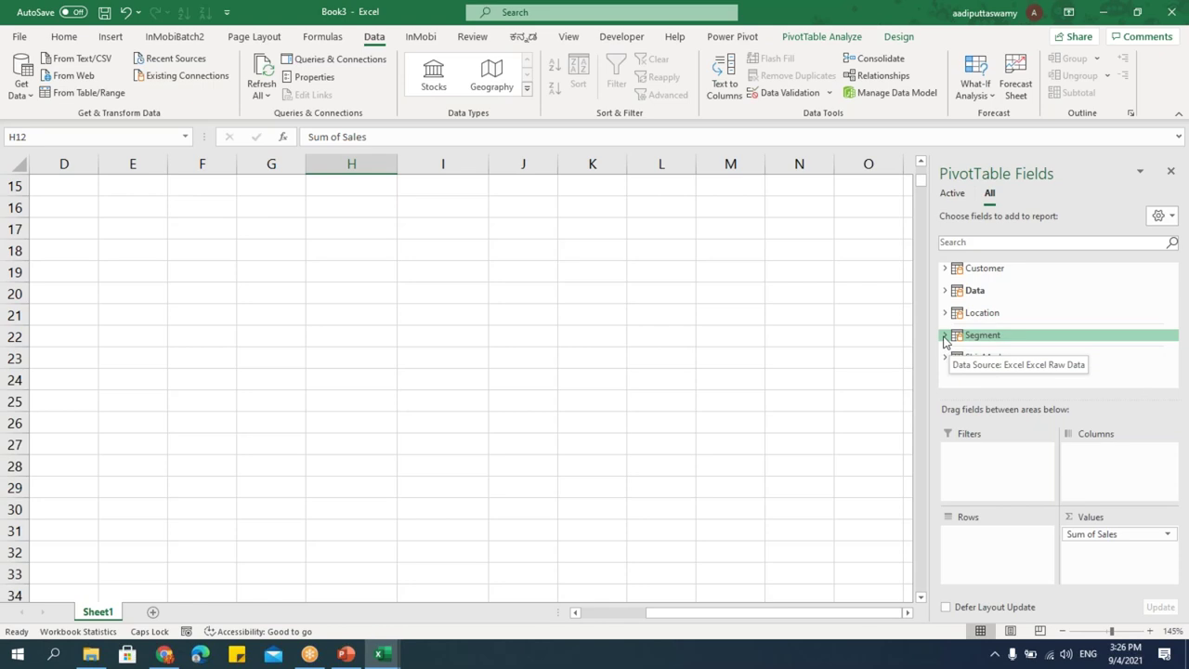
# Add the Segment field from the Segment table to the PivotTable rows.
pyautogui.click(407, 337)
pyautogui.scroll(5, 407, 338)
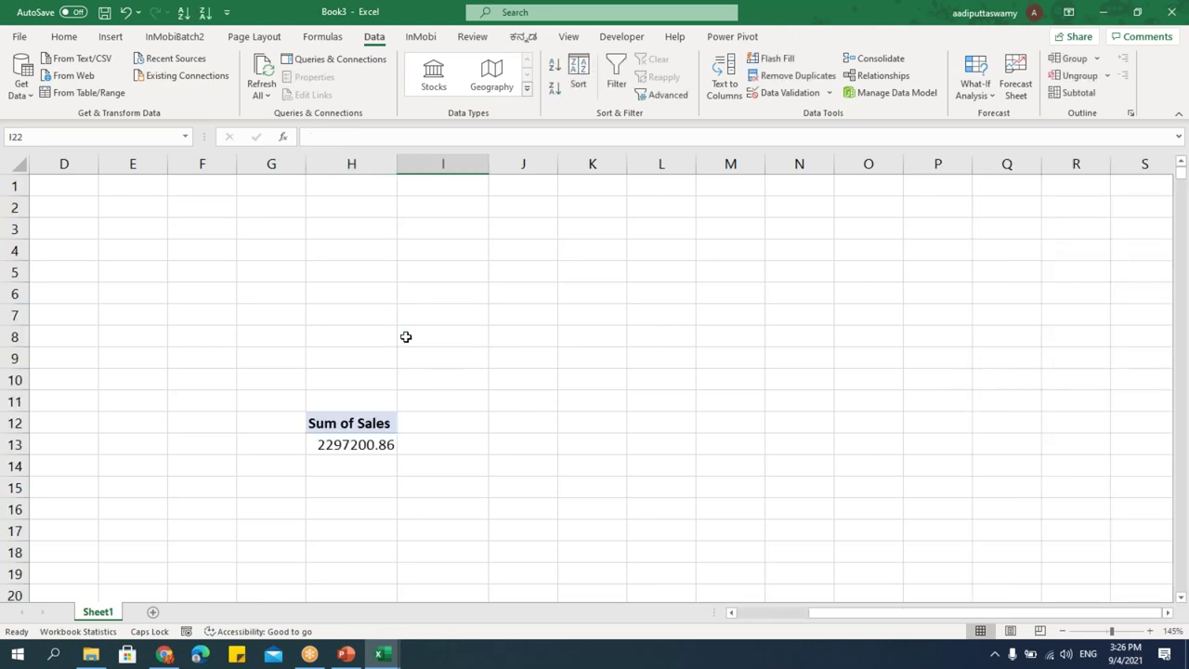
pyautogui.click(350, 445)
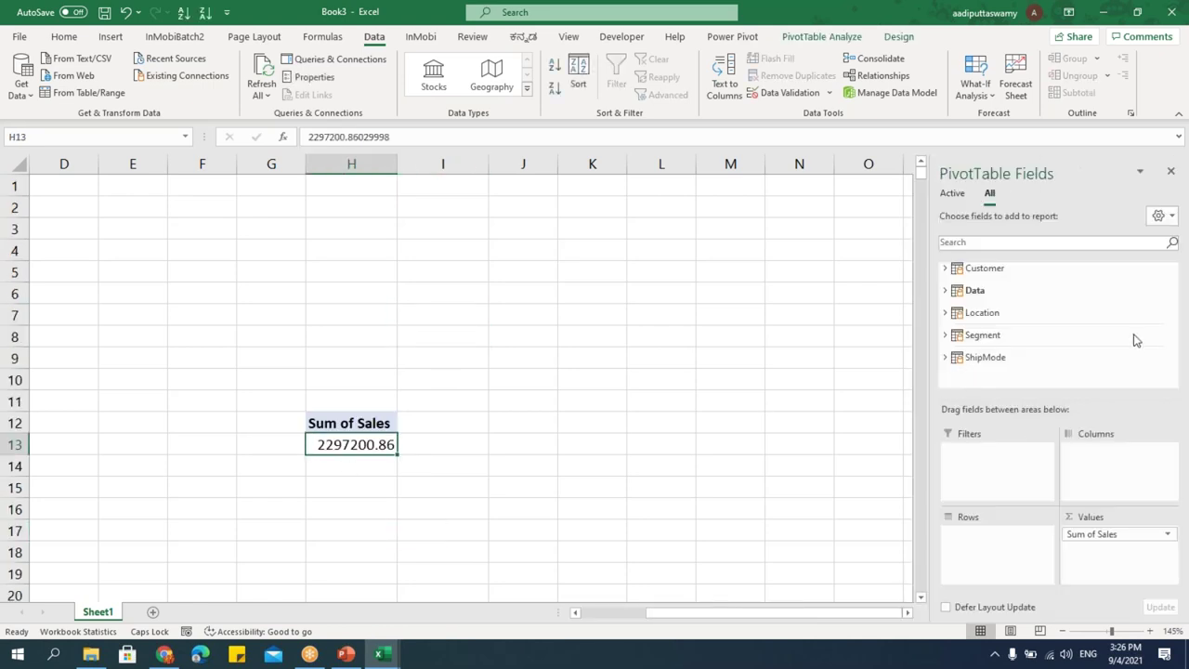
pyautogui.click(946, 334)
pyautogui.moveTo(1011, 364); pyautogui.dragTo(1006, 539)
pyautogui.scroll(-1, 469, 444)
pyautogui.scroll(-1, 470, 445)
pyautogui.click(475, 360)
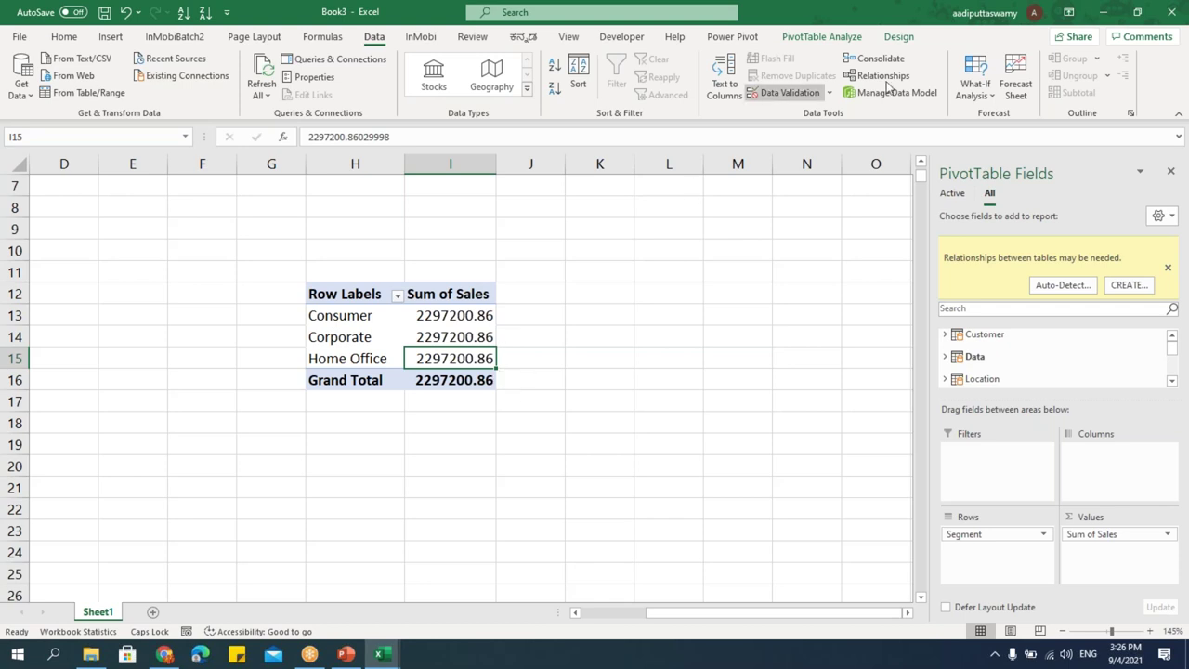
# Create a relationship from the Data table's SEG_ID column to the Segment table's SEG_ID column and select the segment sales values.
pyautogui.click(839, 41)
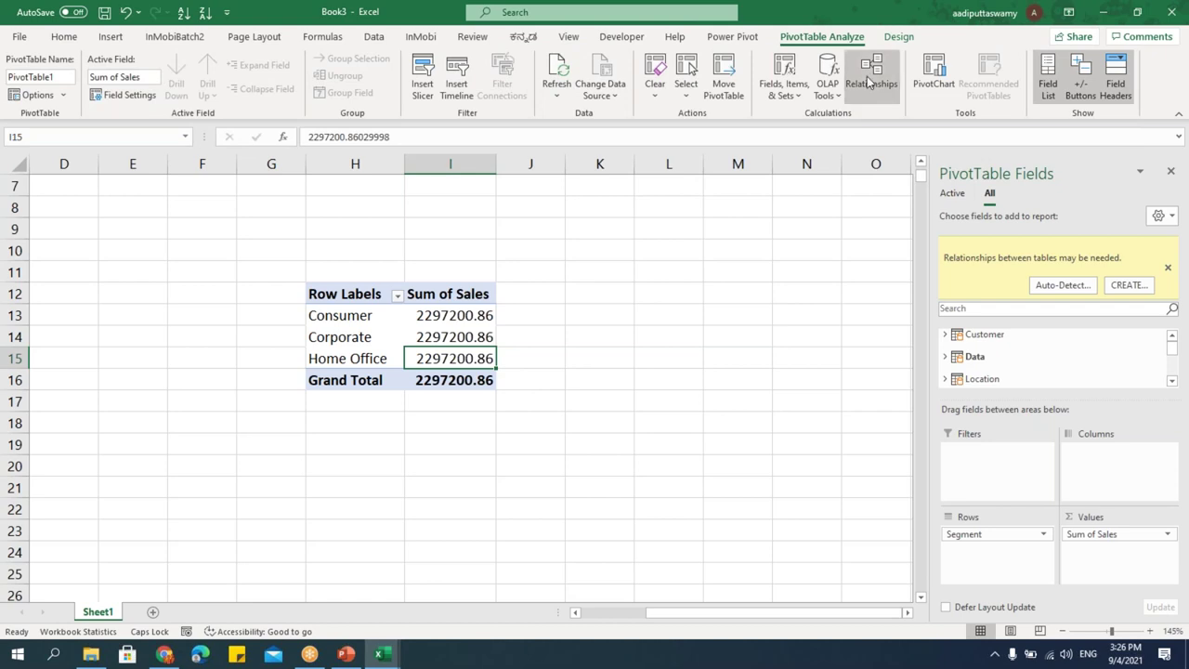
pyautogui.click(873, 79)
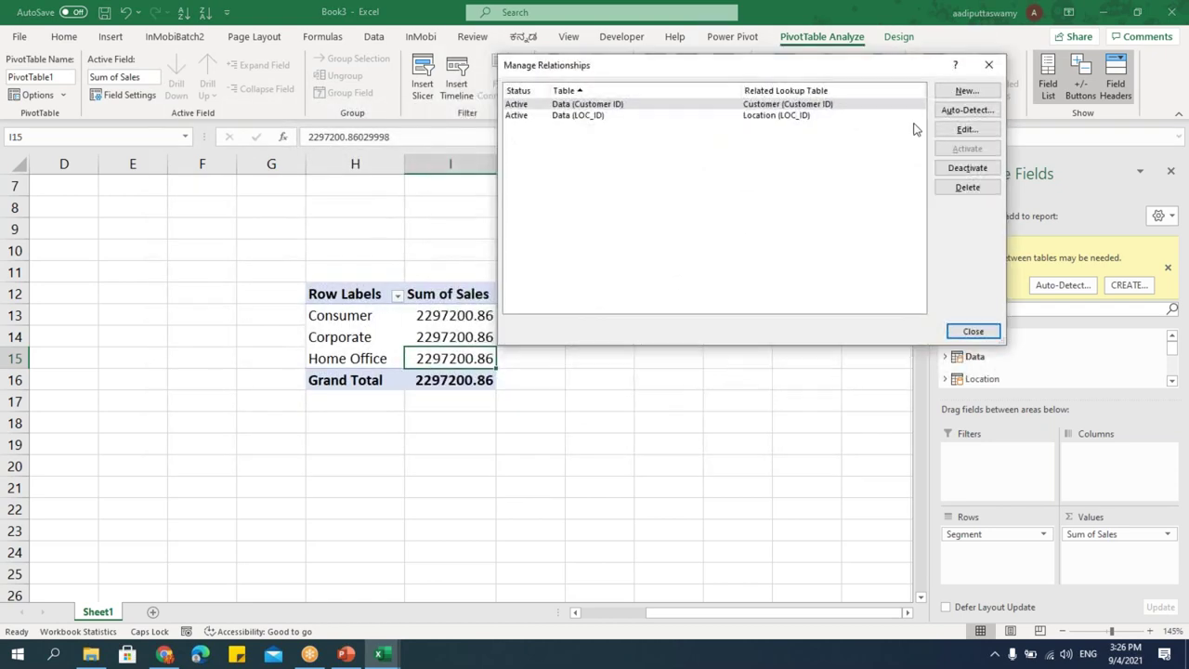
pyautogui.click(966, 92)
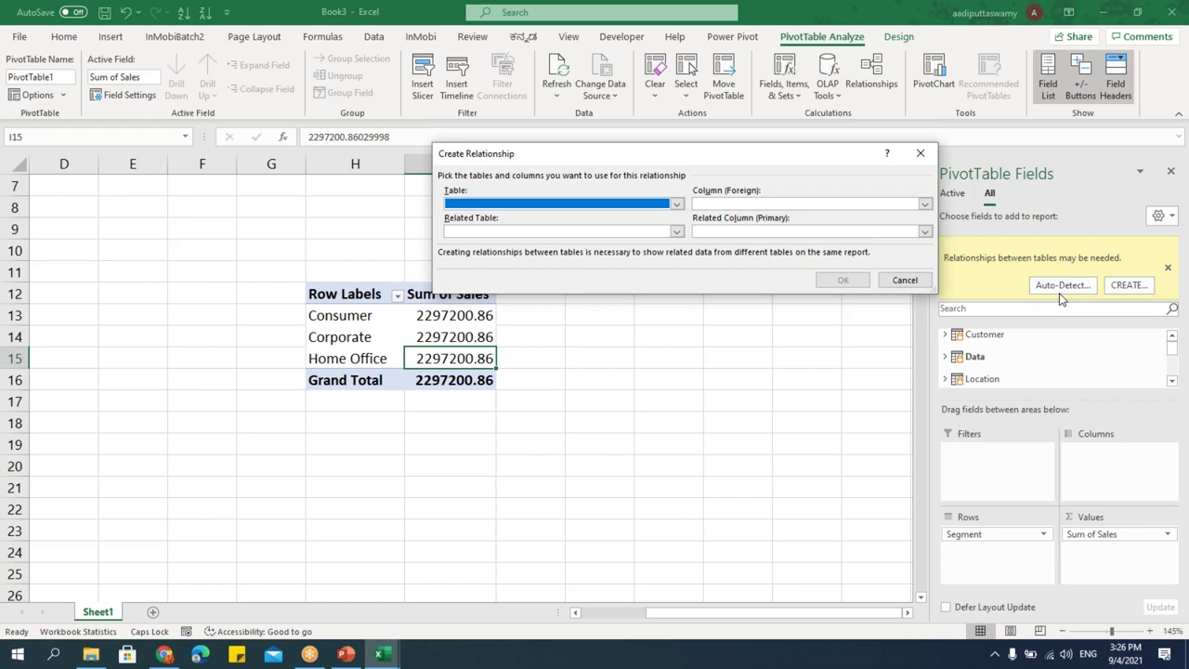
pyautogui.click(487, 205)
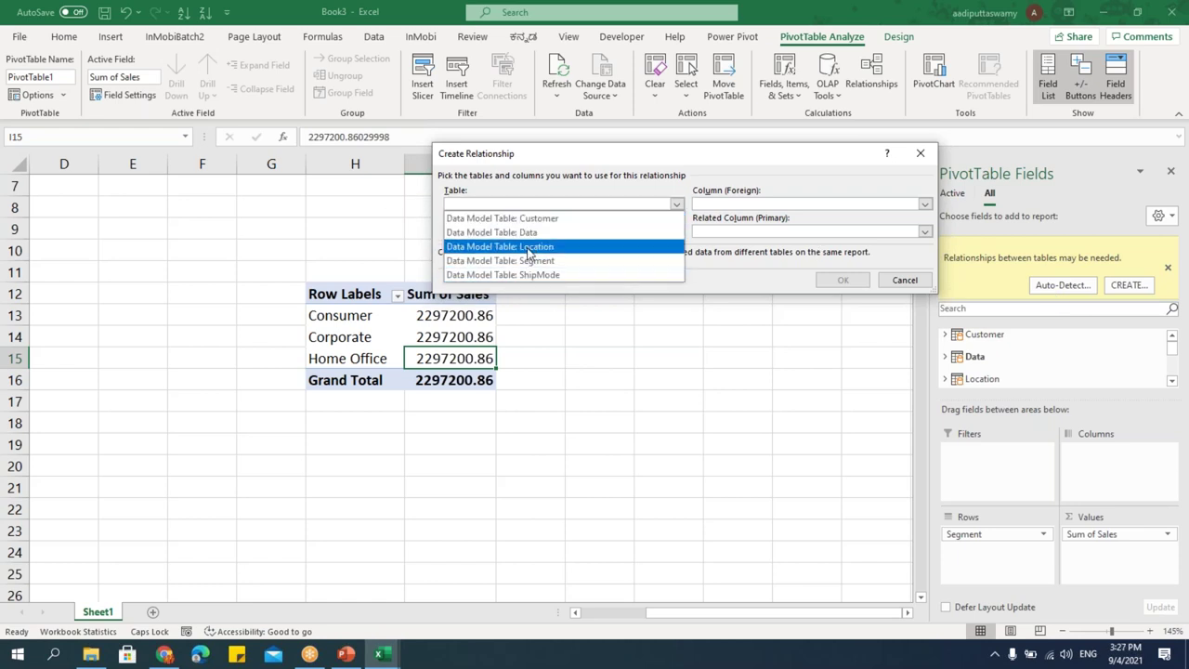
pyautogui.click(529, 233)
pyautogui.click(754, 203)
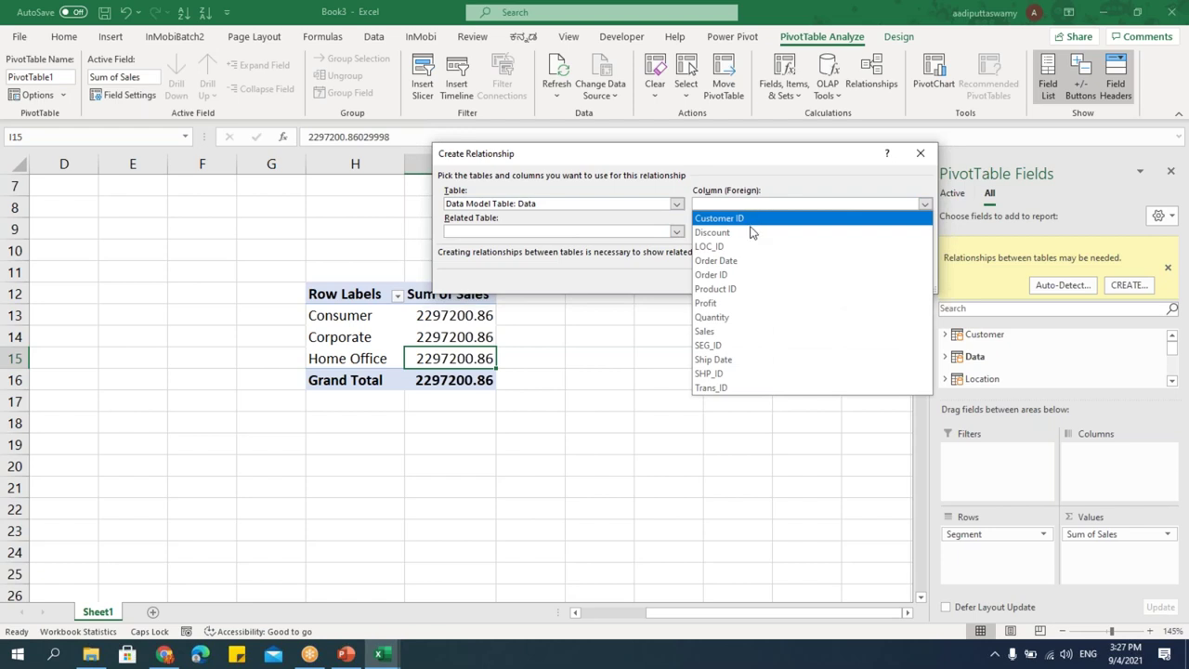
pyautogui.click(745, 346)
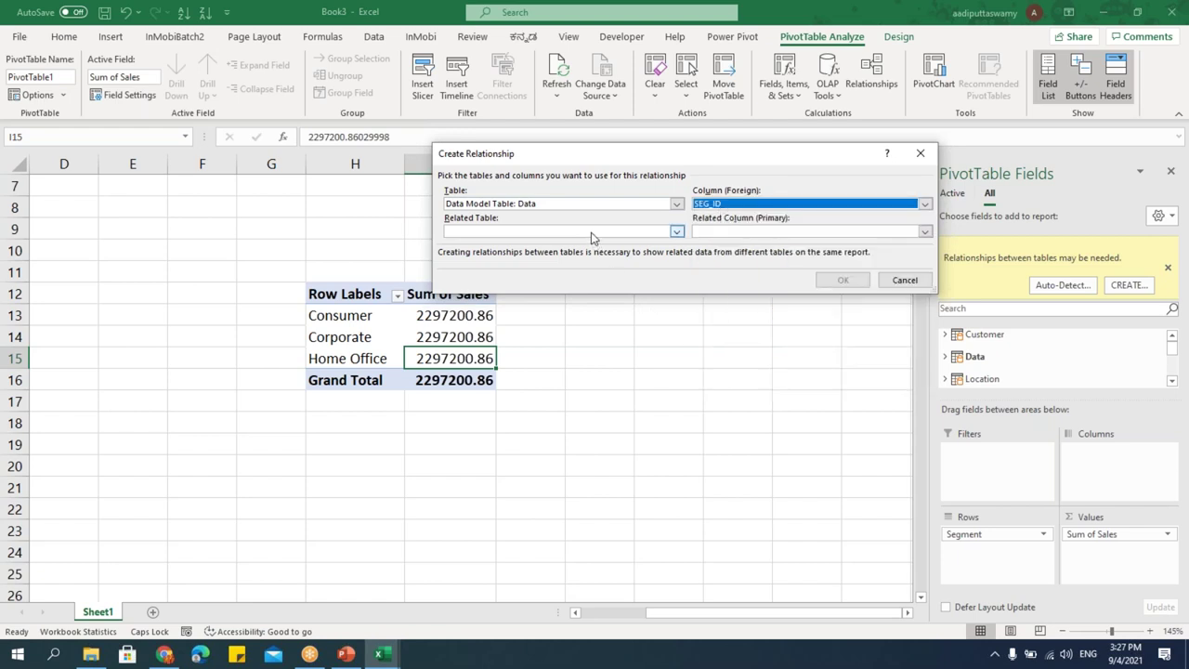
pyautogui.click(676, 231)
pyautogui.click(585, 285)
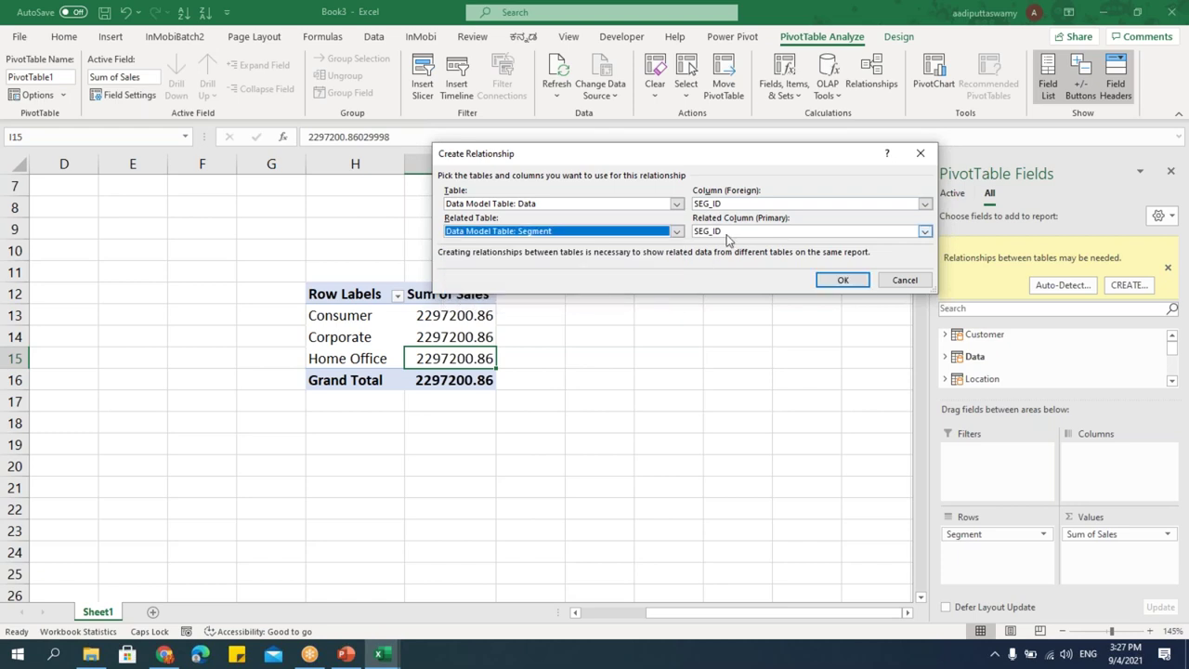
pyautogui.click(848, 285)
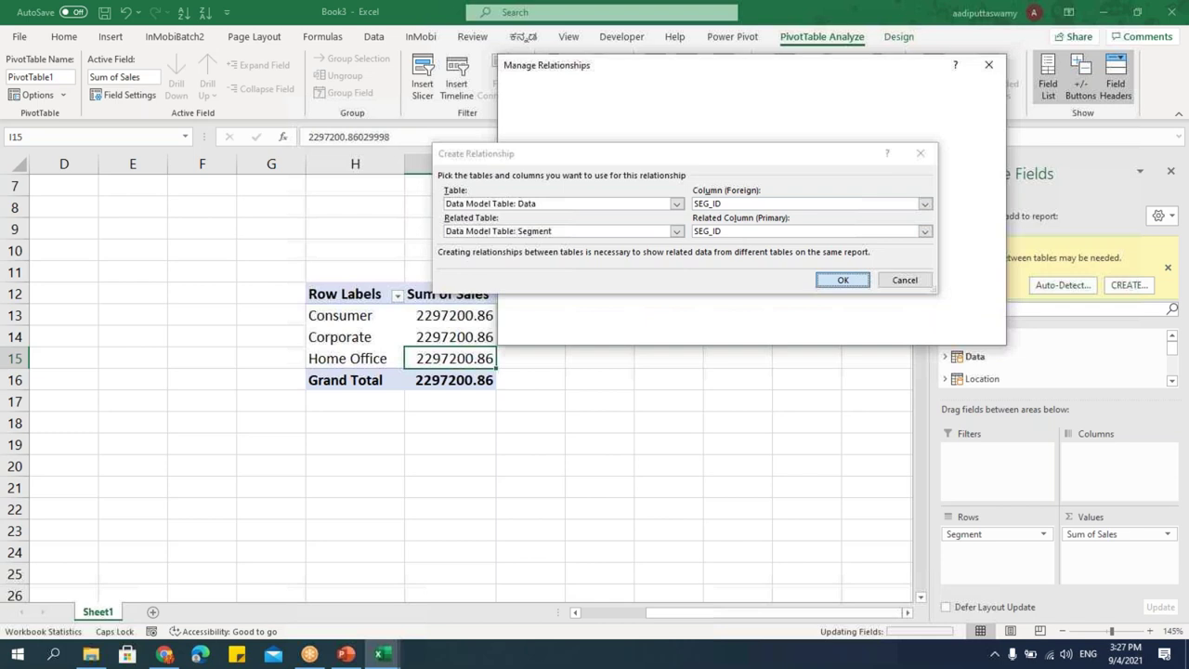
pyautogui.click(989, 64)
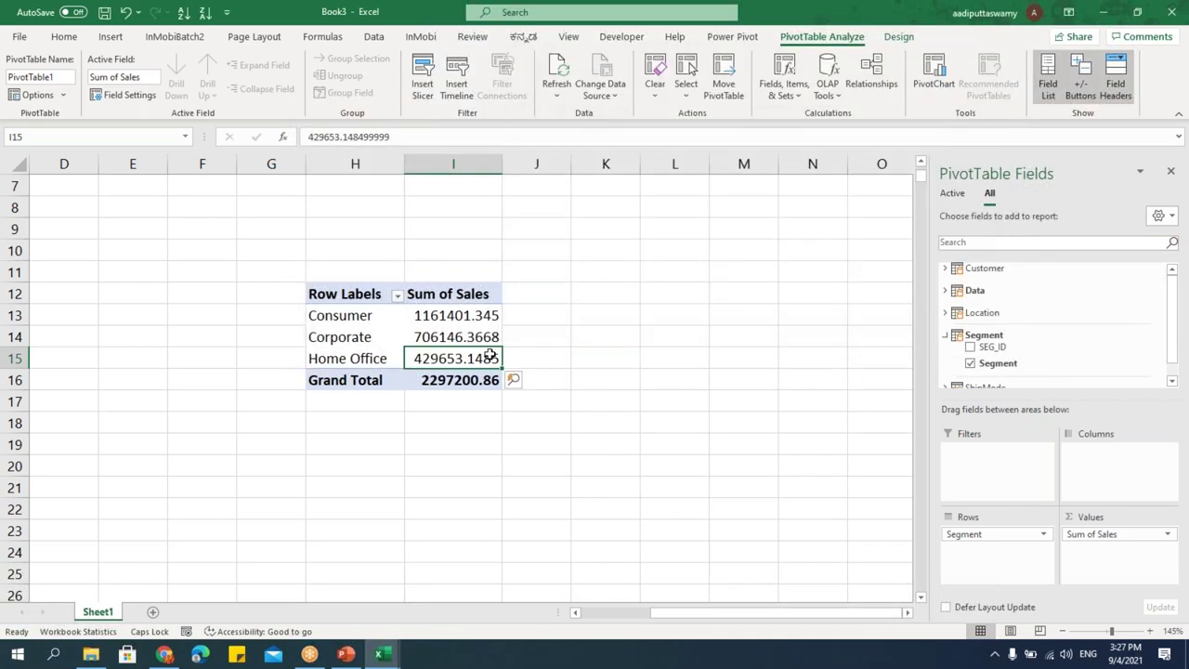
pyautogui.moveTo(489, 317); pyautogui.dragTo(490, 360)
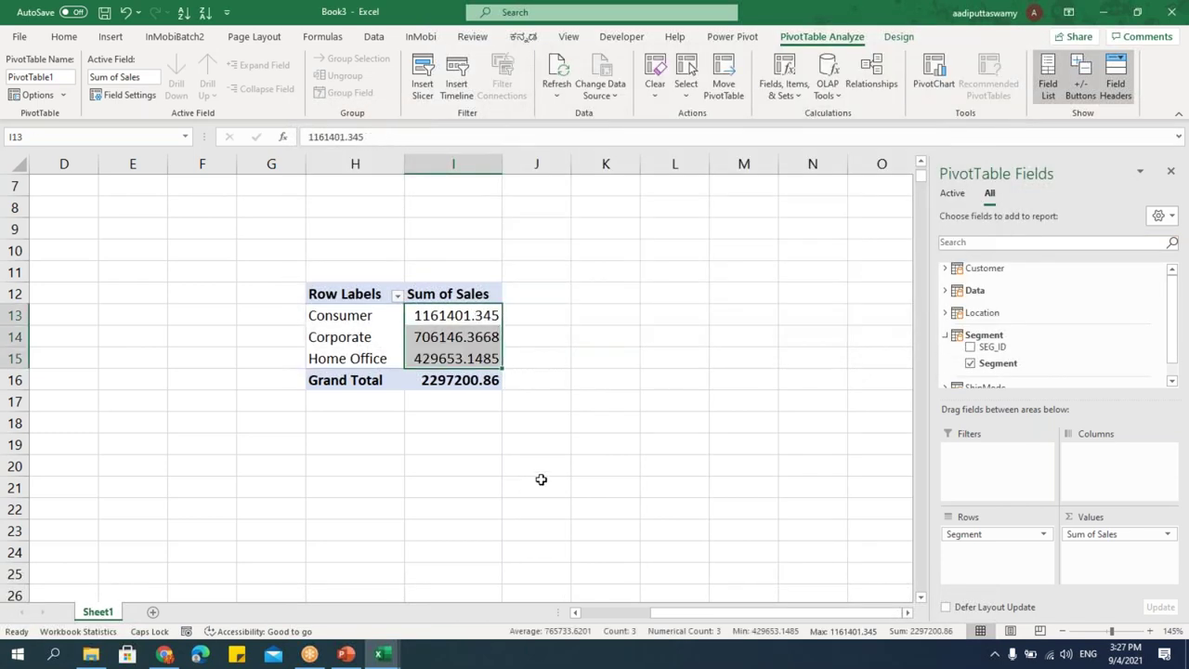
# Switch to the Power Pivot diagram and move the Segment table slightly closer to the Data table.
pyautogui.moveTo(382, 654)
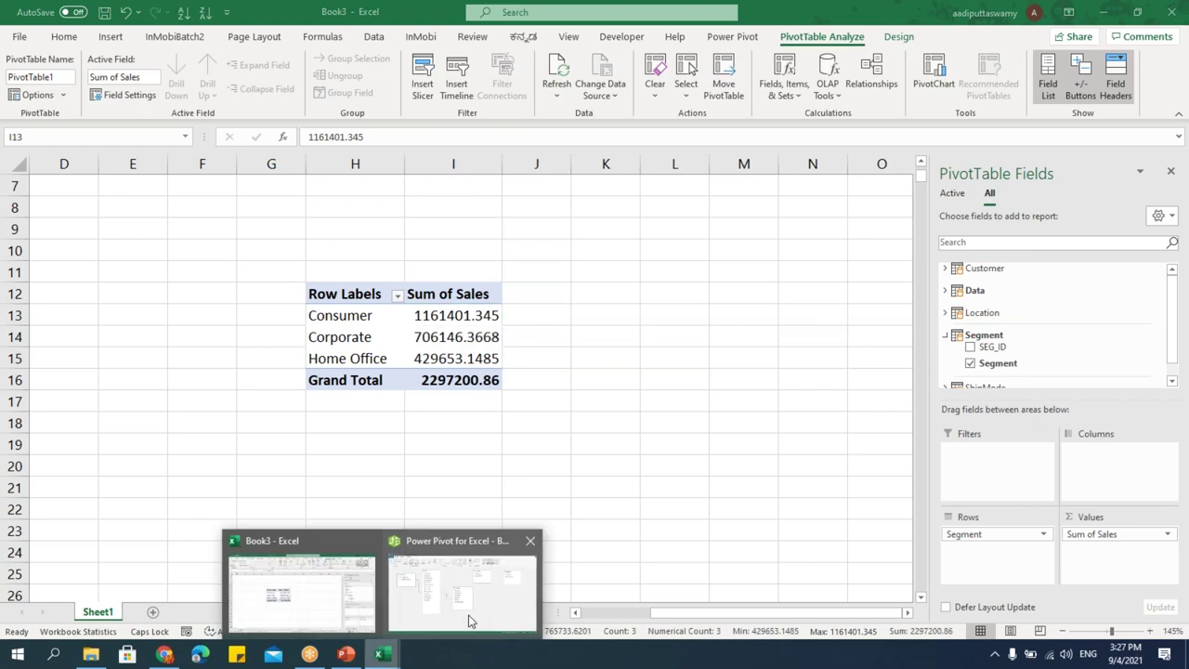
pyautogui.click(467, 623)
pyautogui.moveTo(725, 134); pyautogui.dragTo(687, 137)
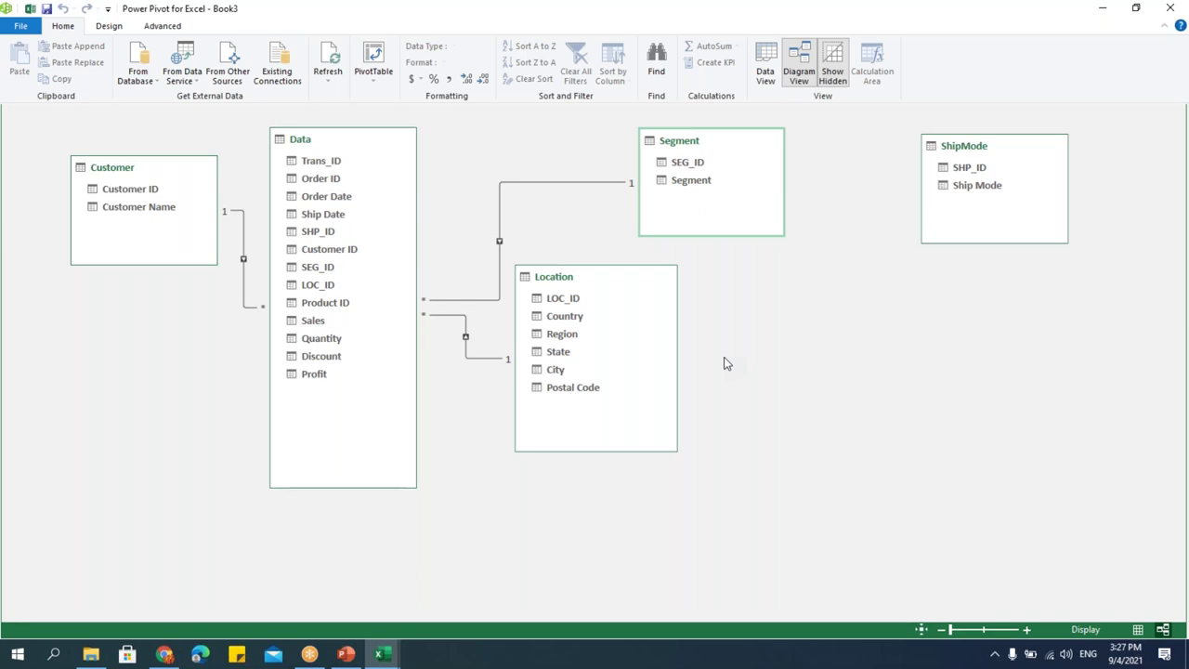
# Show the data model in Data View and select the first cell of the Data table's empty new column.
pyautogui.click(764, 72)
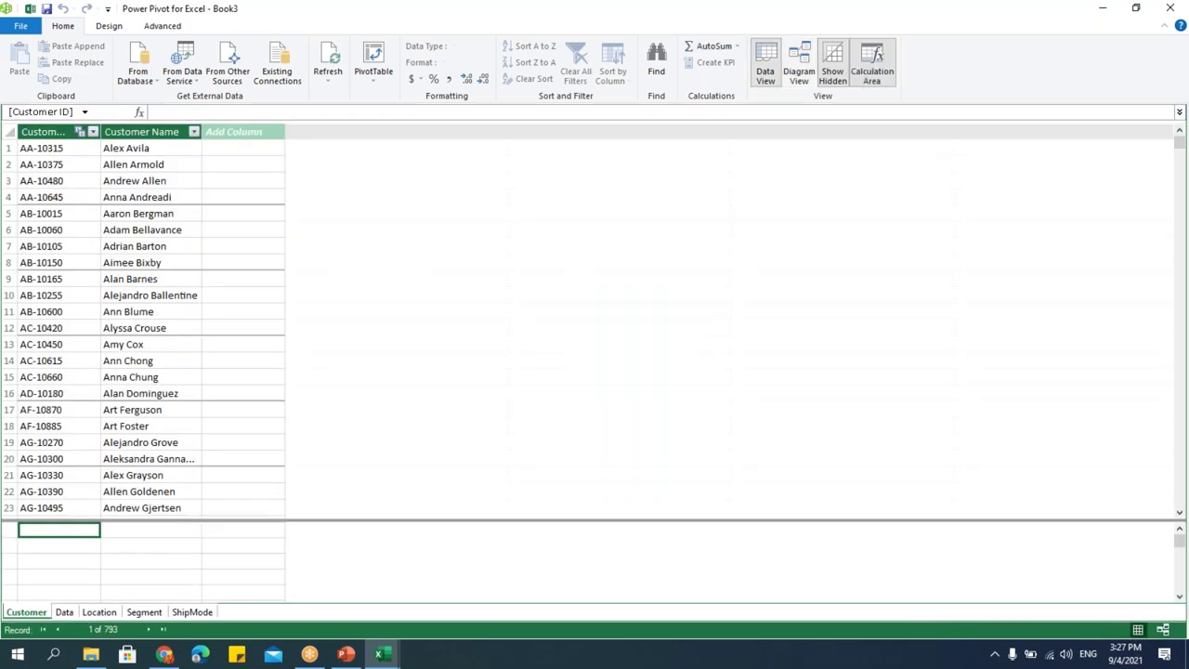
pyautogui.click(67, 612)
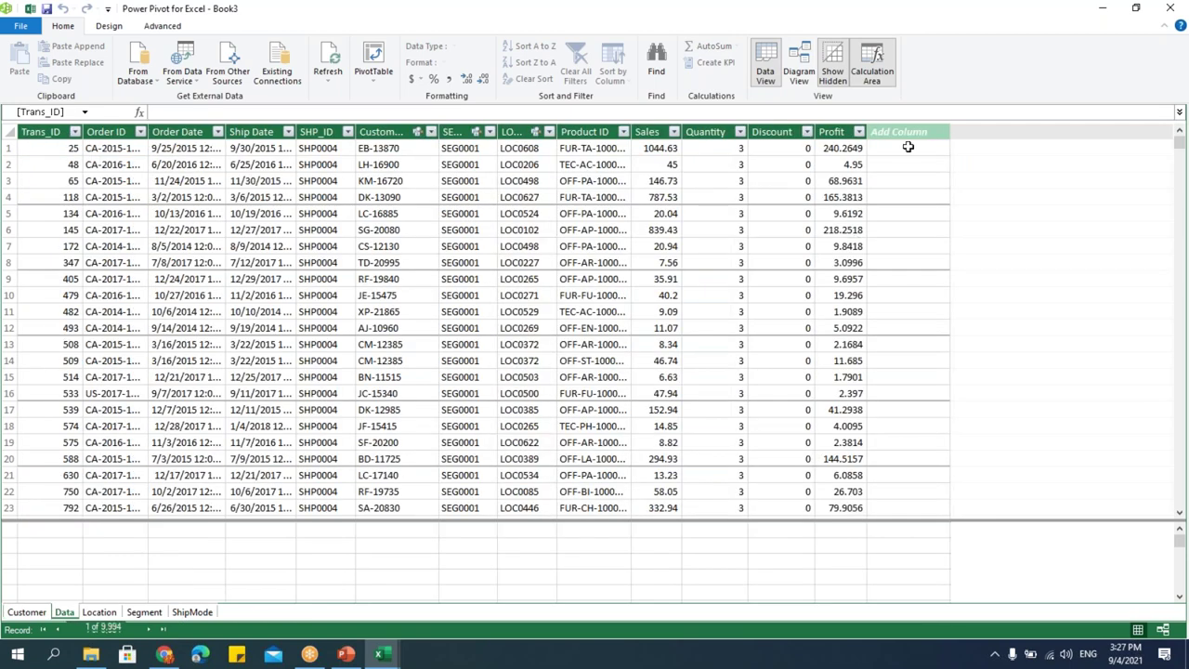
pyautogui.click(909, 147)
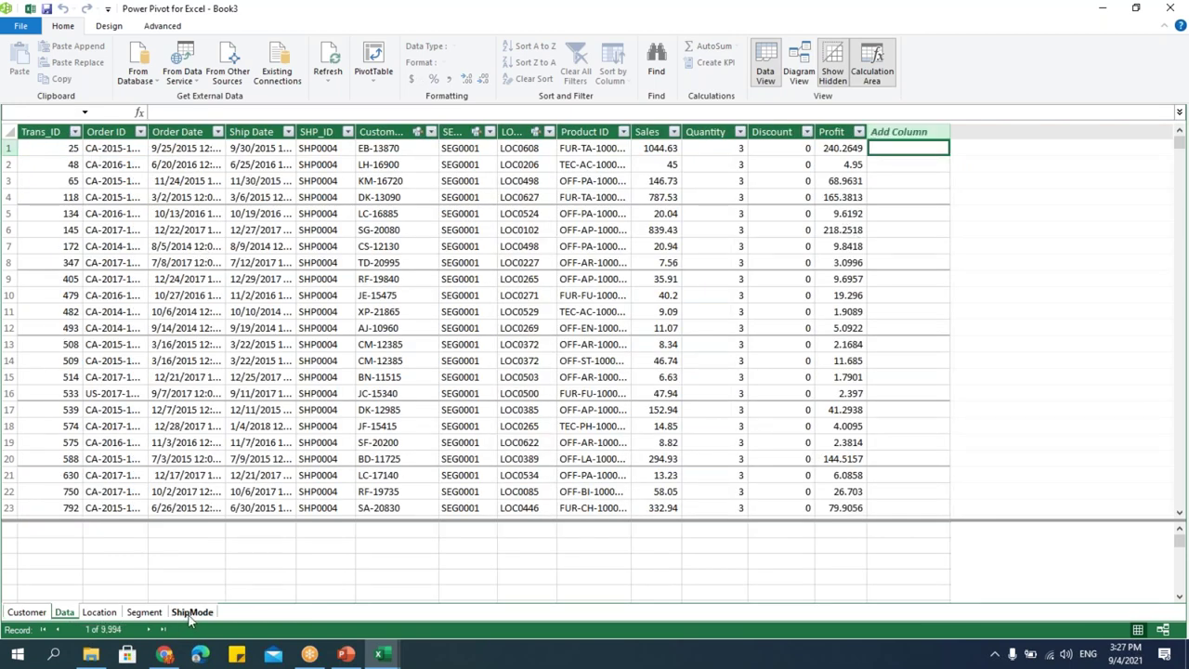
# Add a calculated column to the Customer table with the formula =UPPER(Customer[Customer Name]).
pyautogui.click(26, 612)
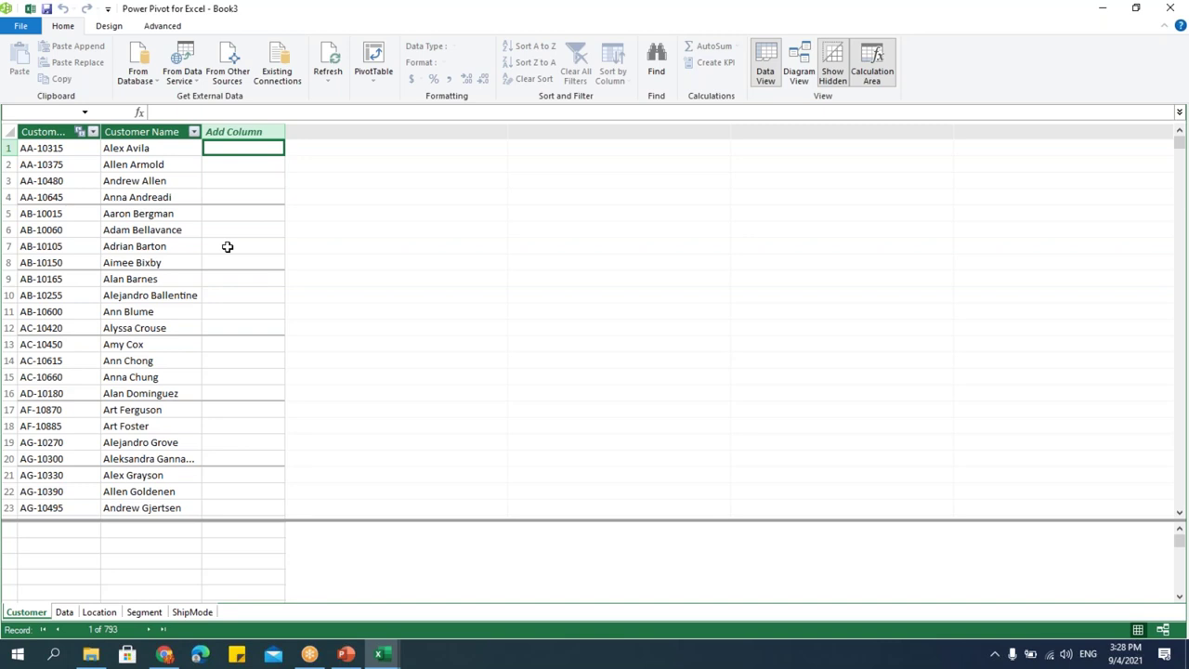
pyautogui.click(207, 111)
pyautogui.write('=')
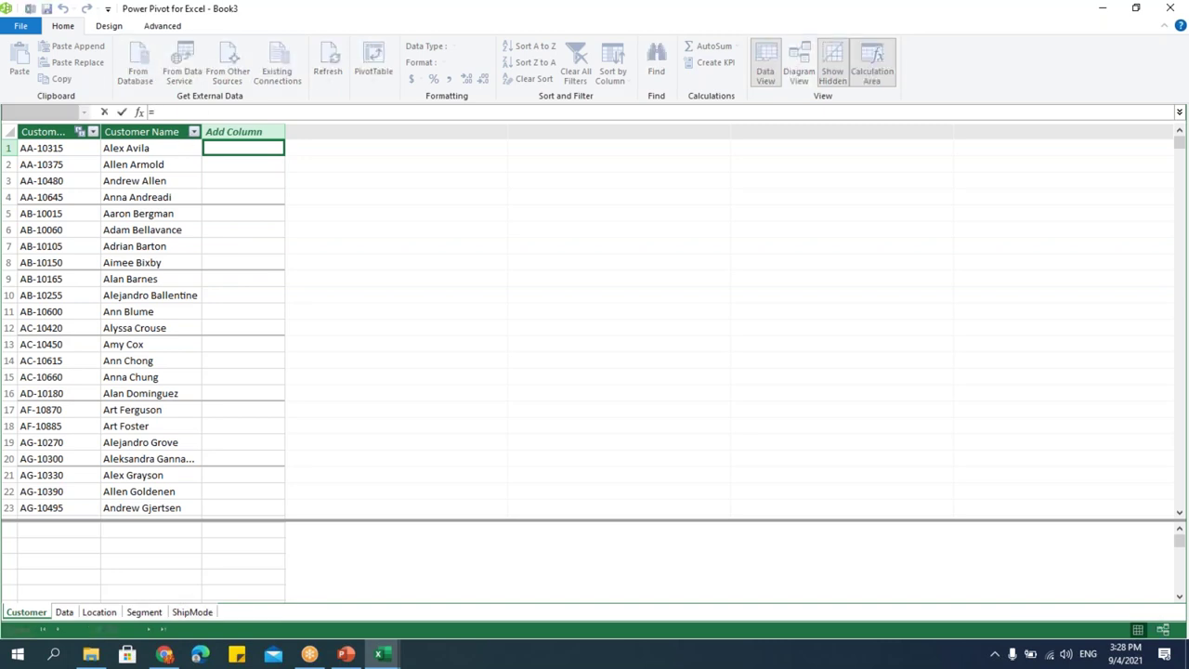
pyautogui.write('UPP')
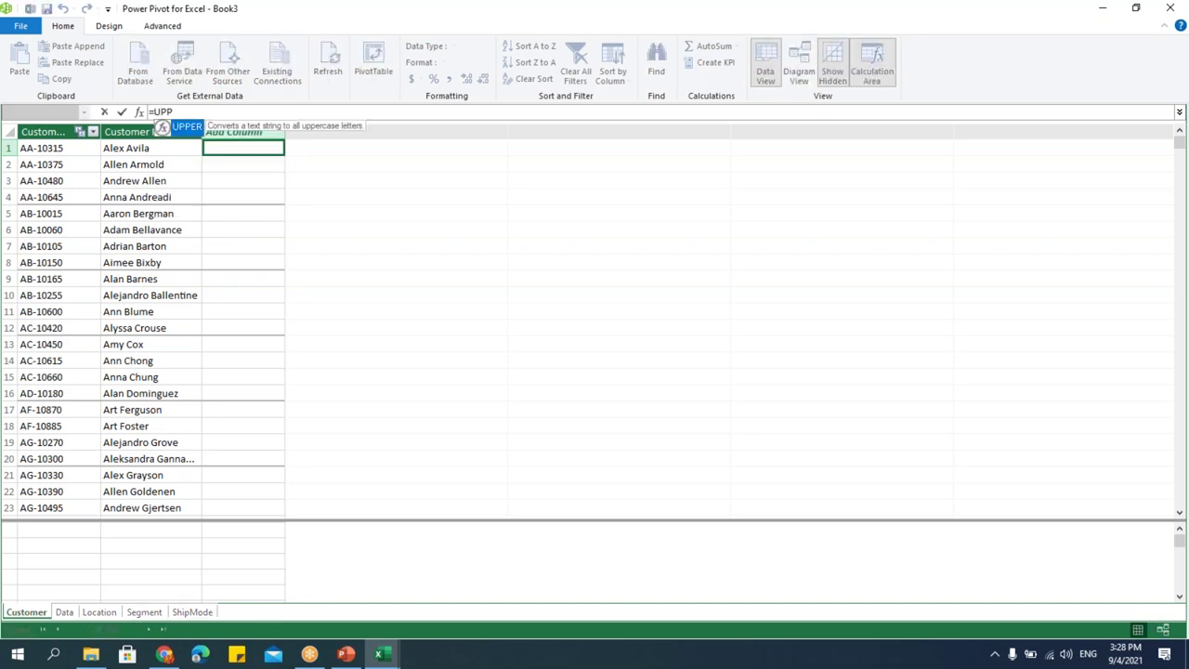
pyautogui.press('Tab')
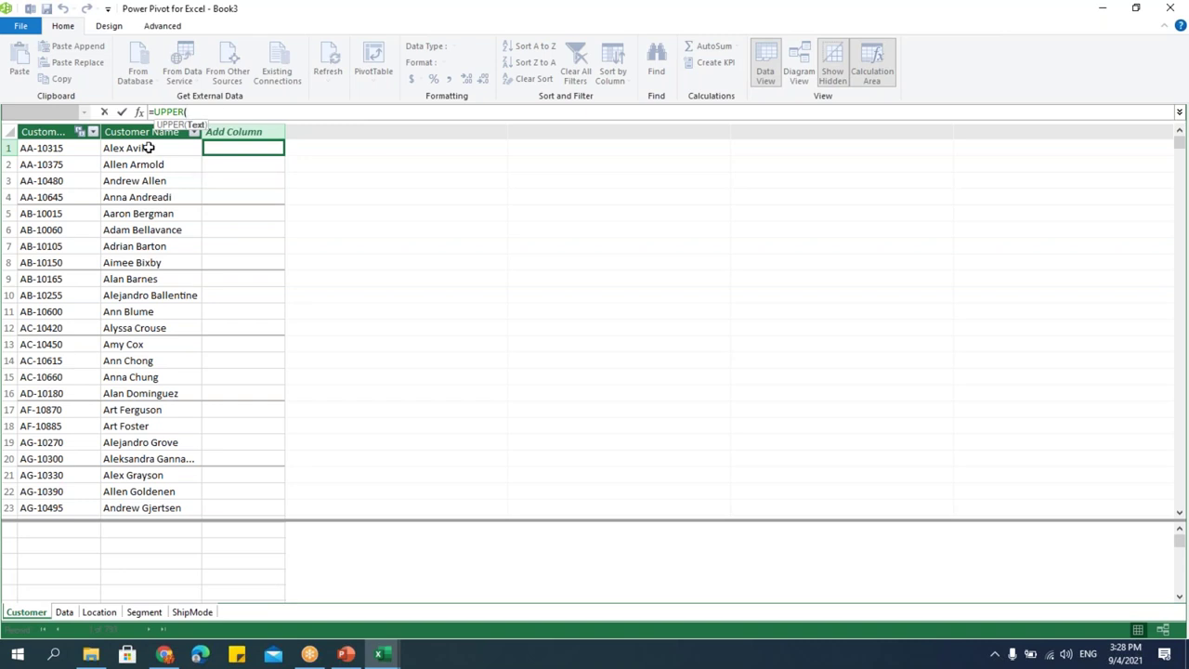
pyautogui.write('CU')
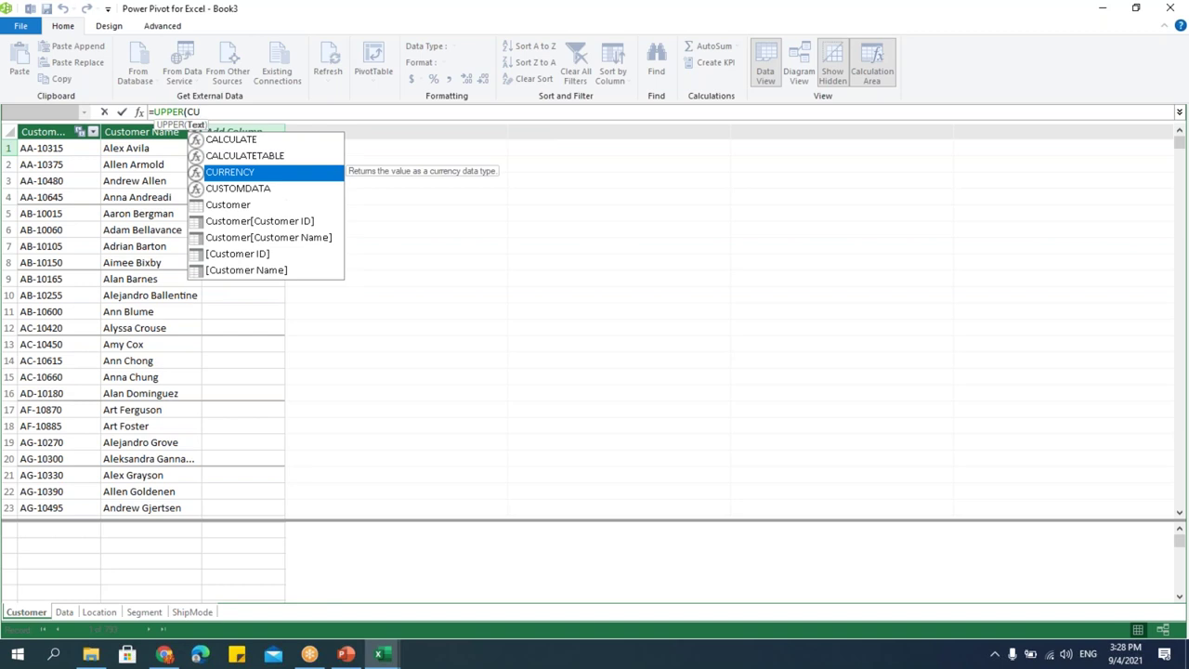
pyautogui.press('Down')
pyautogui.press('Down')
pyautogui.press('Down')
pyautogui.press('Down')
pyautogui.press('Tab')
pyautogui.write(')')
pyautogui.press('Return')
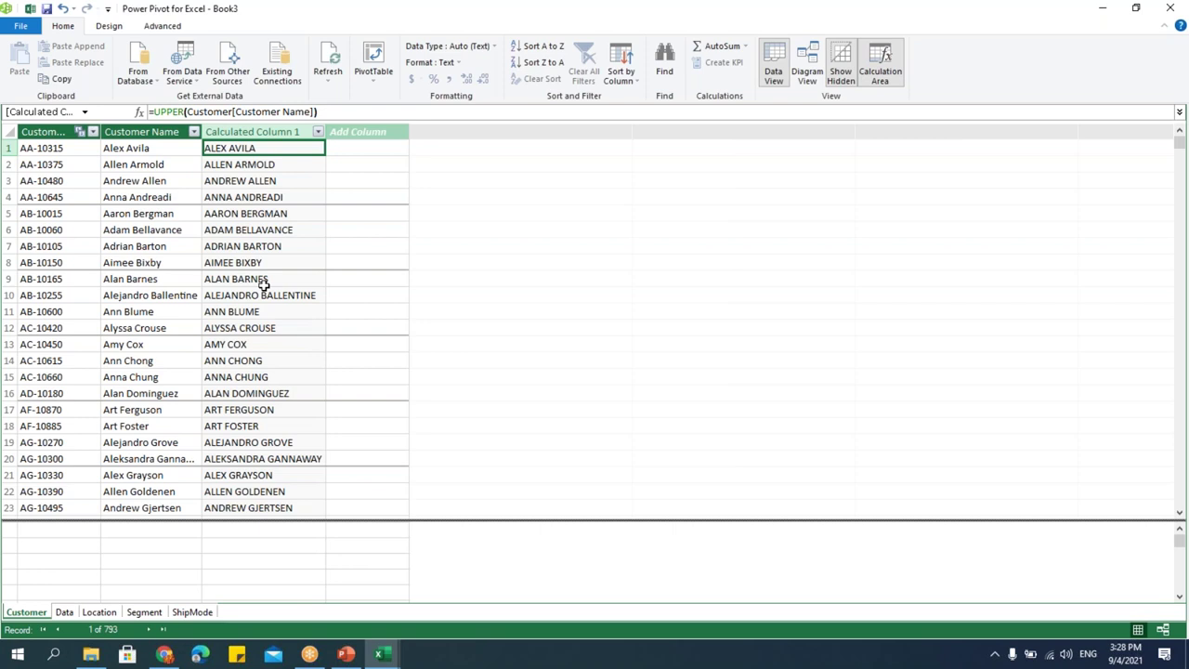
# Add a calculated column to the Data table with the formula =Data[Profit]/Data[Sales].
pyautogui.click(64, 612)
pyautogui.click(891, 151)
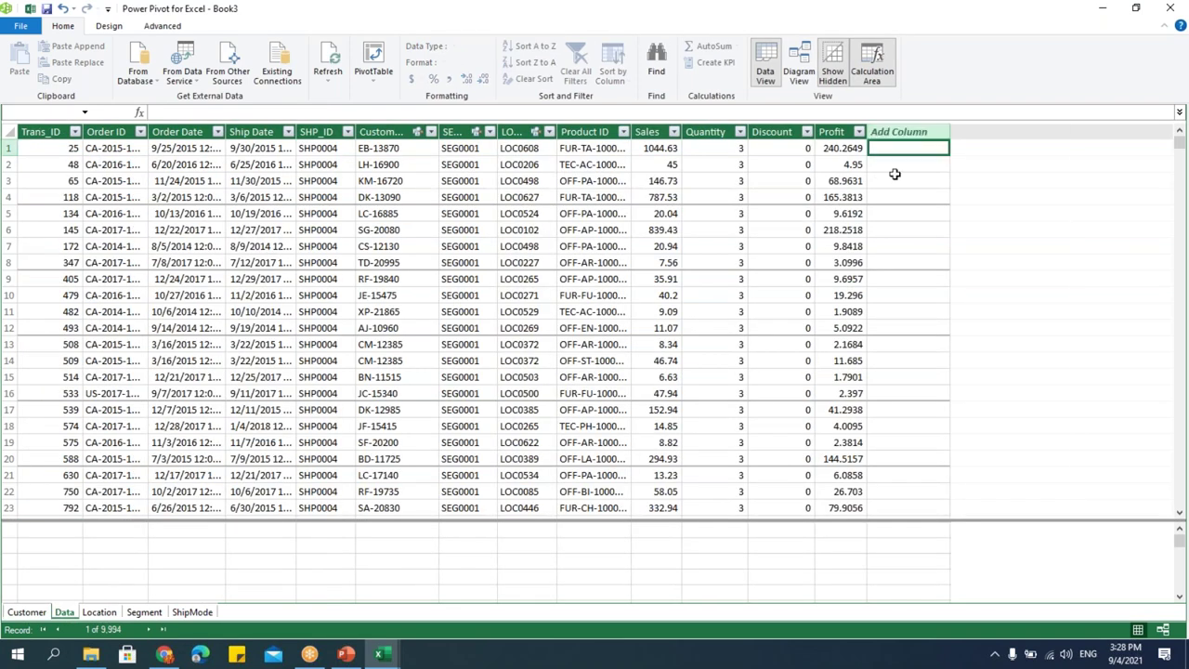
pyautogui.write('=')
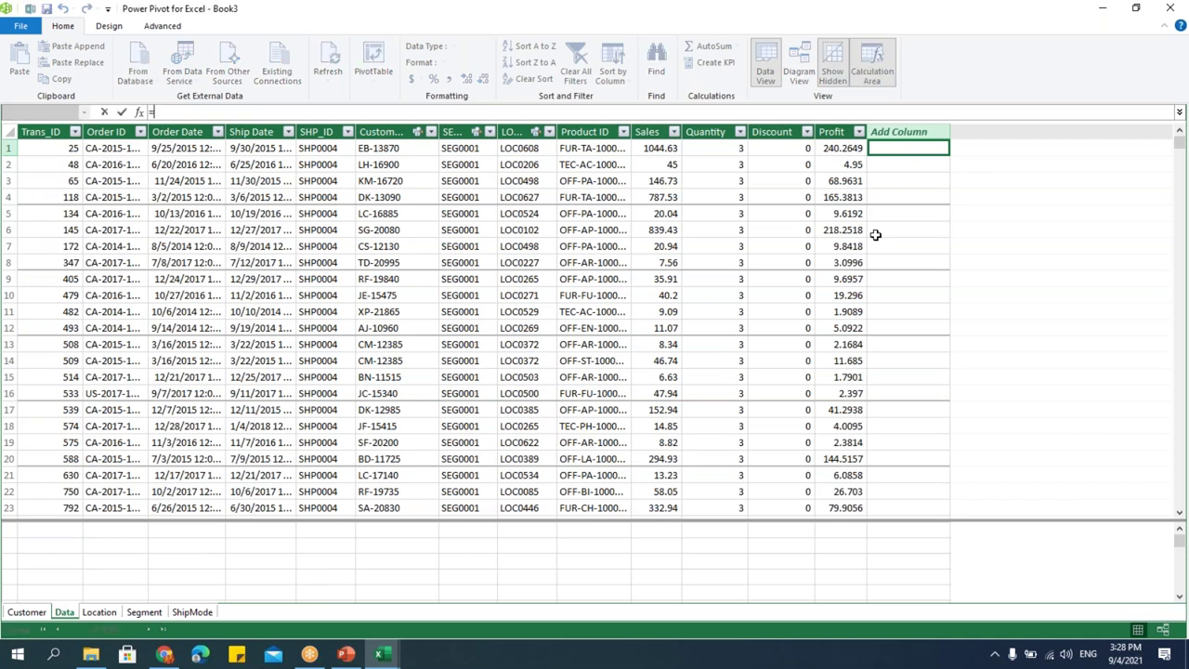
pyautogui.write('PRO')
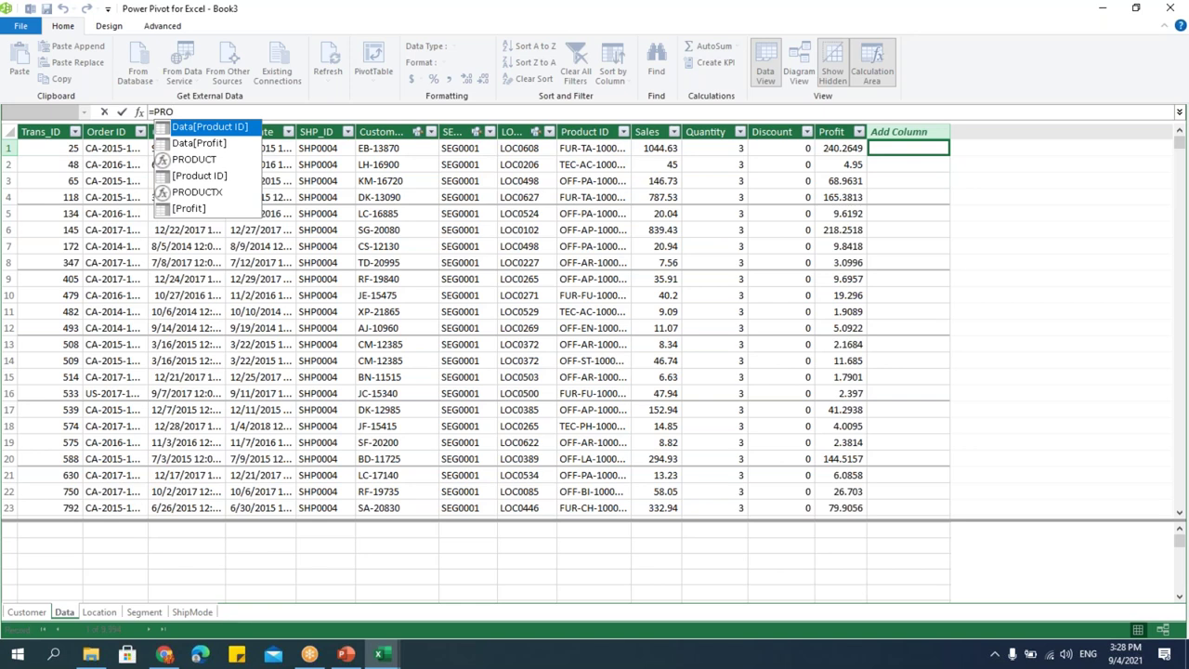
pyautogui.press('Down')
pyautogui.press('Tab')
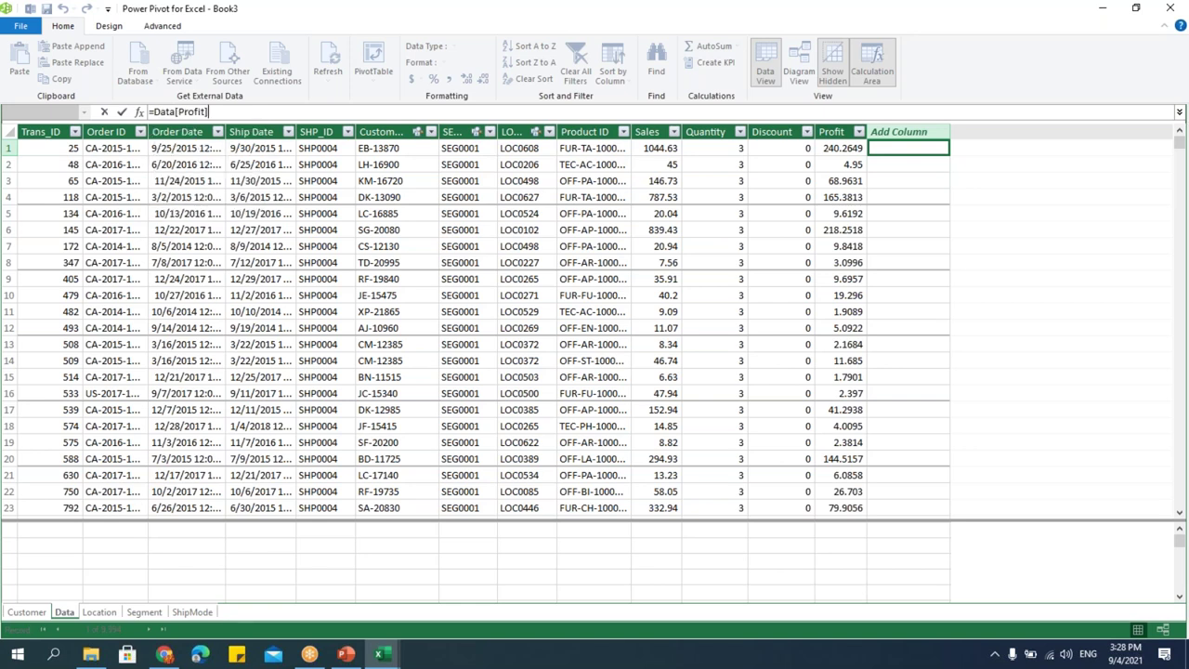
pyautogui.write('/')
pyautogui.write('Data[S')
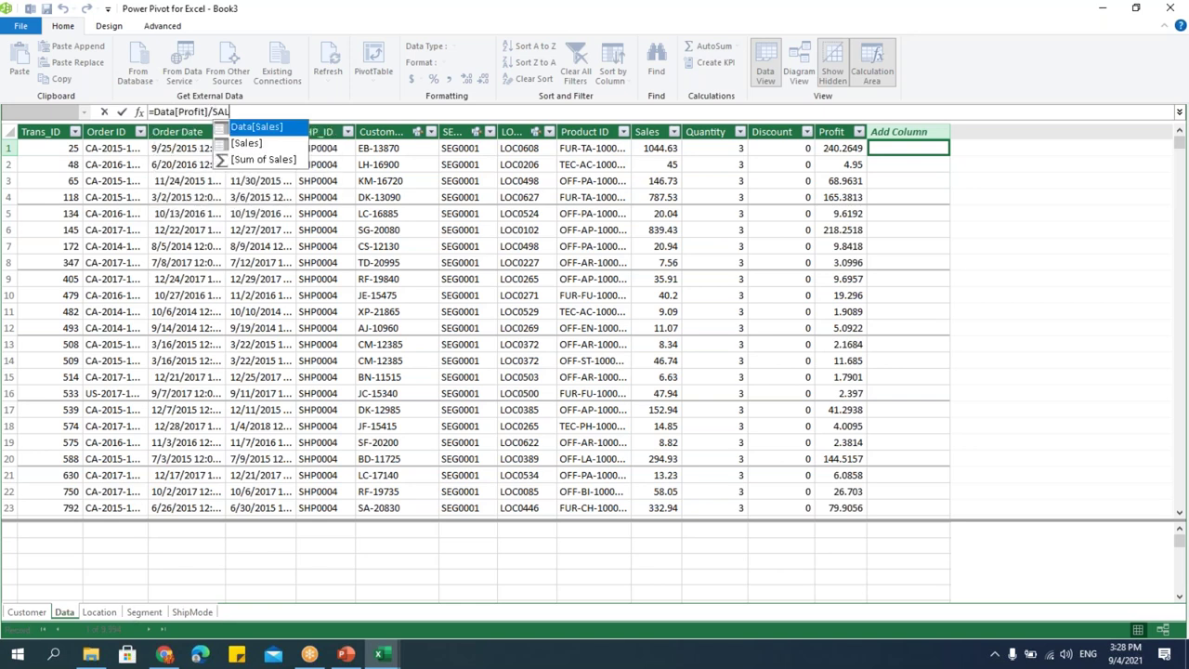
pyautogui.press('Tab')
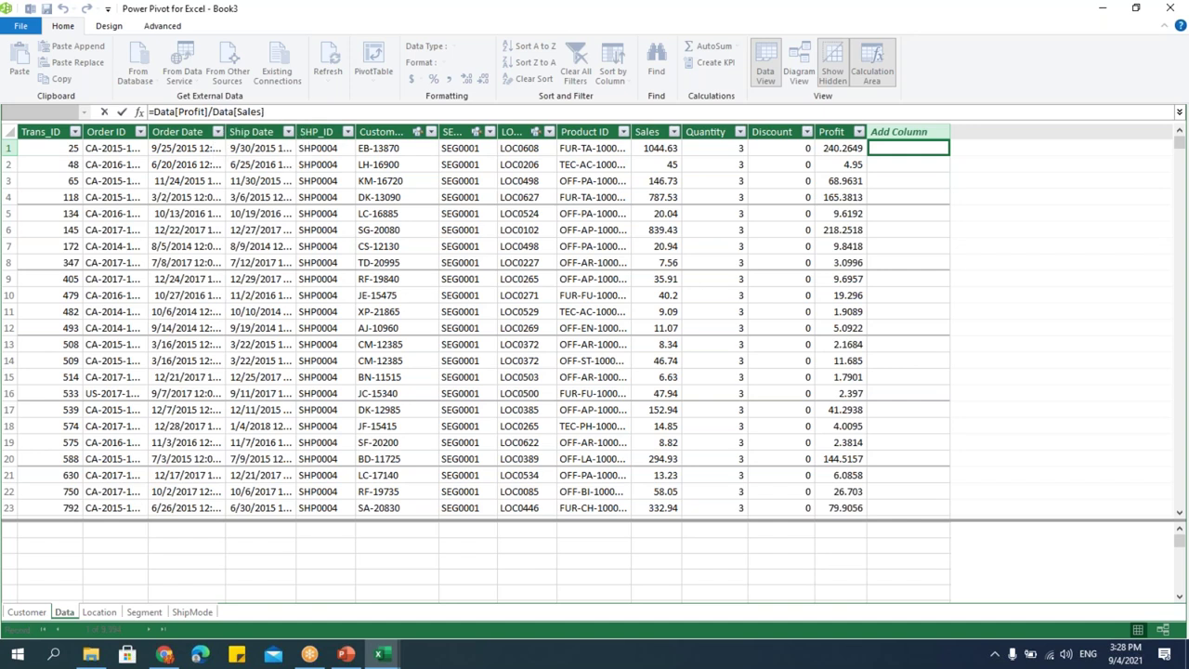
pyautogui.press('Return')
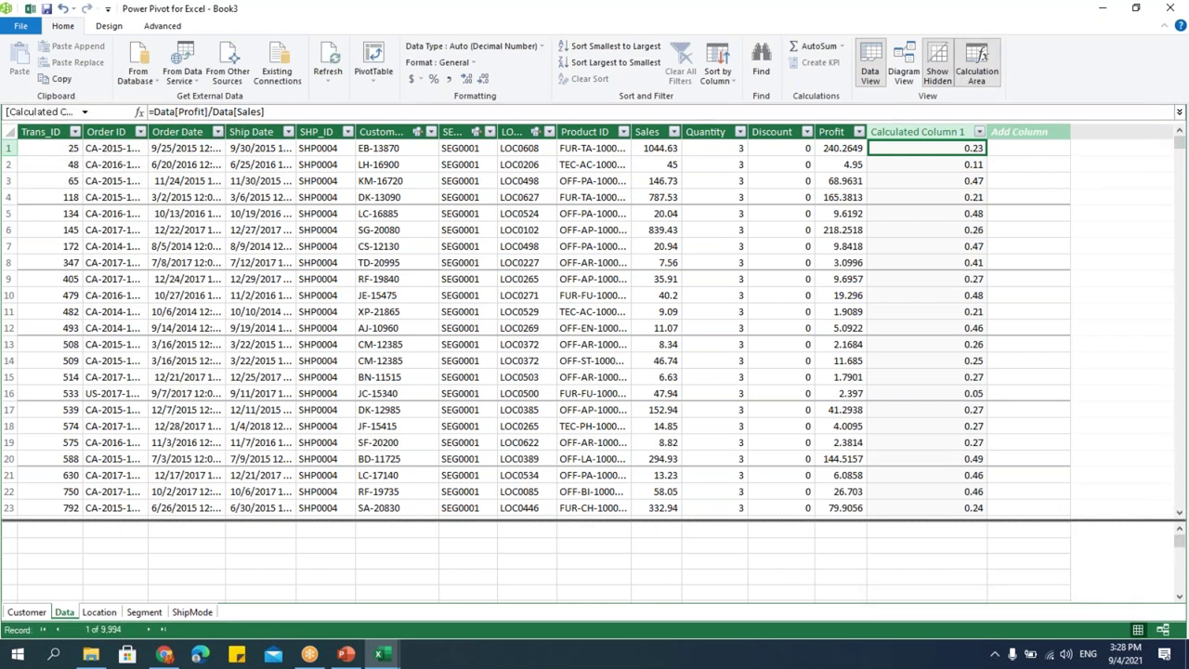
# Rename the Data table's new calculated column as Profit % and format it as Percentage.
pyautogui.click(942, 131)
pyautogui.doubleClick(942, 131)
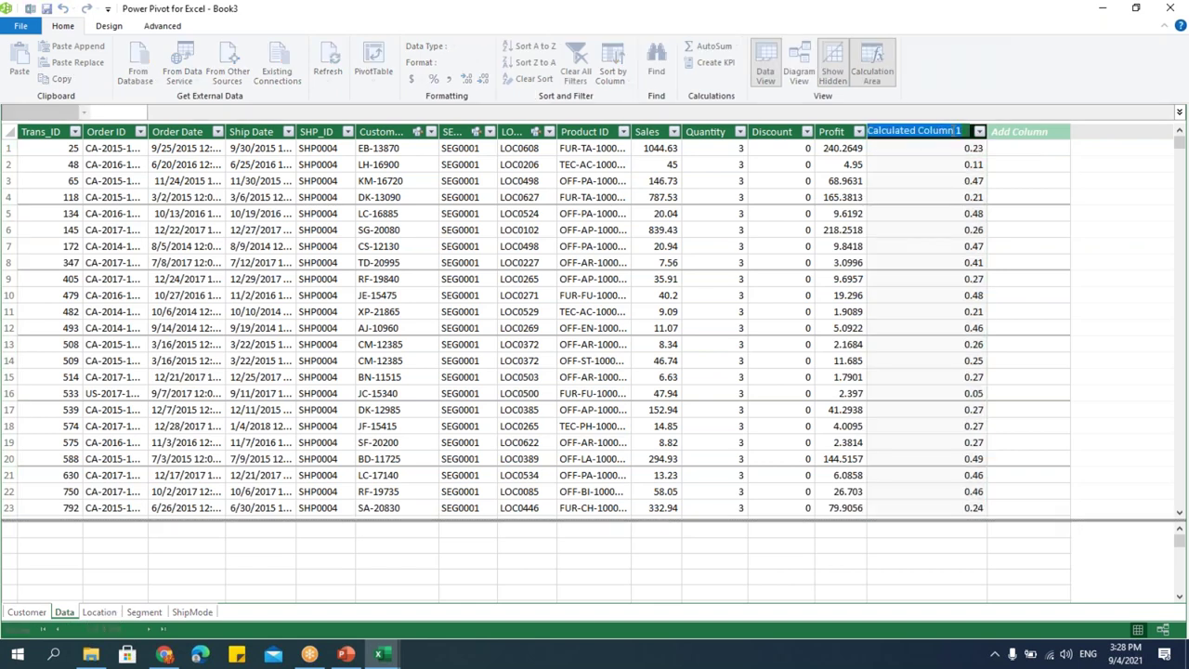
pyautogui.press('BackSpace')
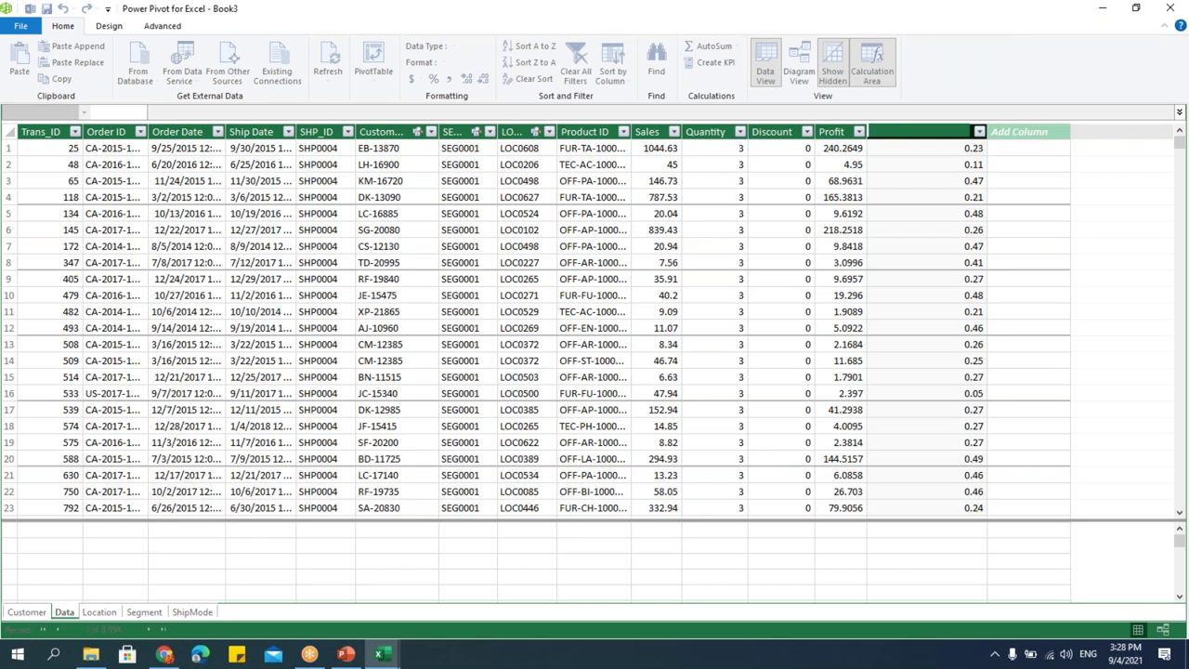
pyautogui.write('Profit %')
pyautogui.press('Return')
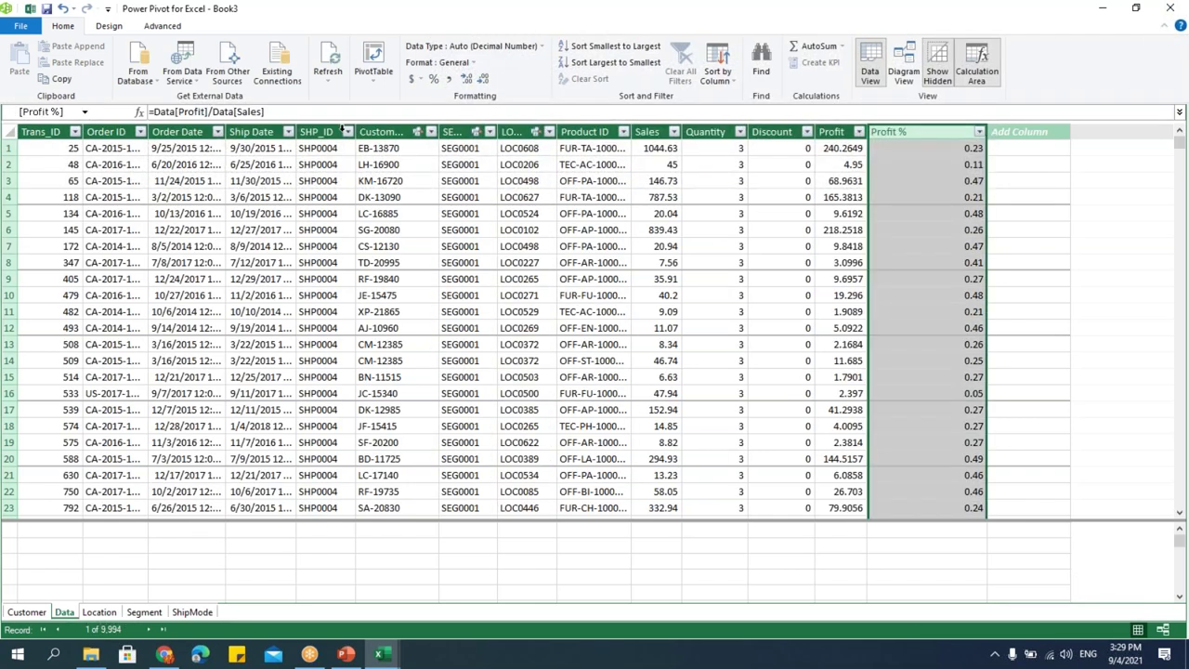
pyautogui.click(455, 63)
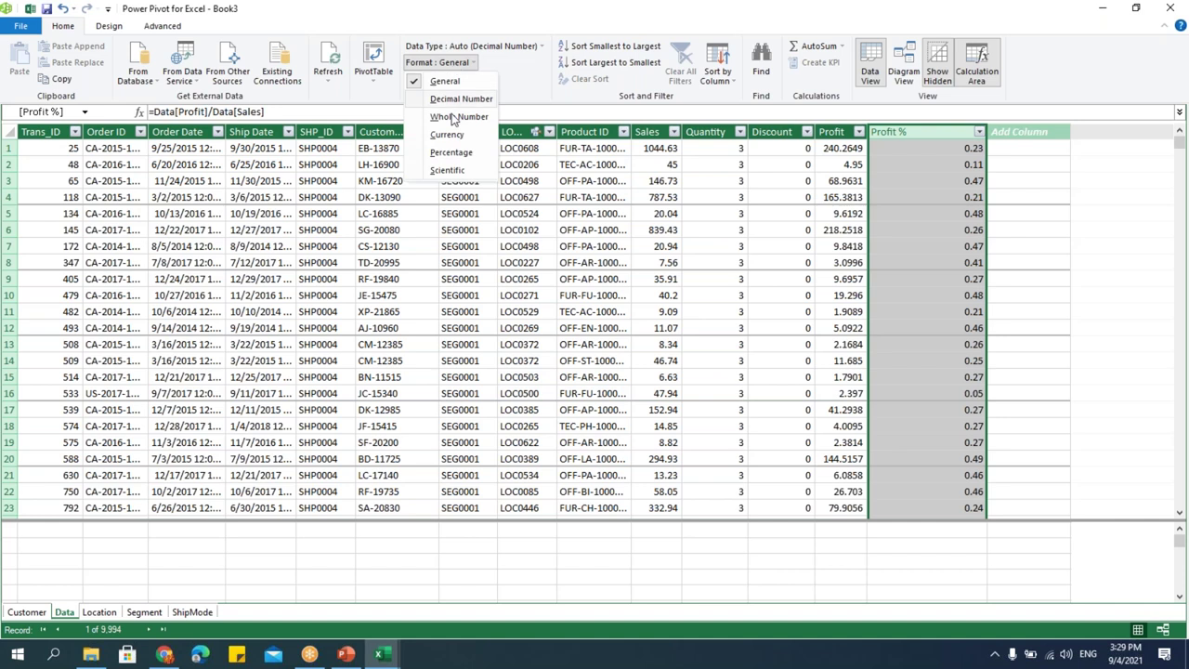
pyautogui.click(451, 151)
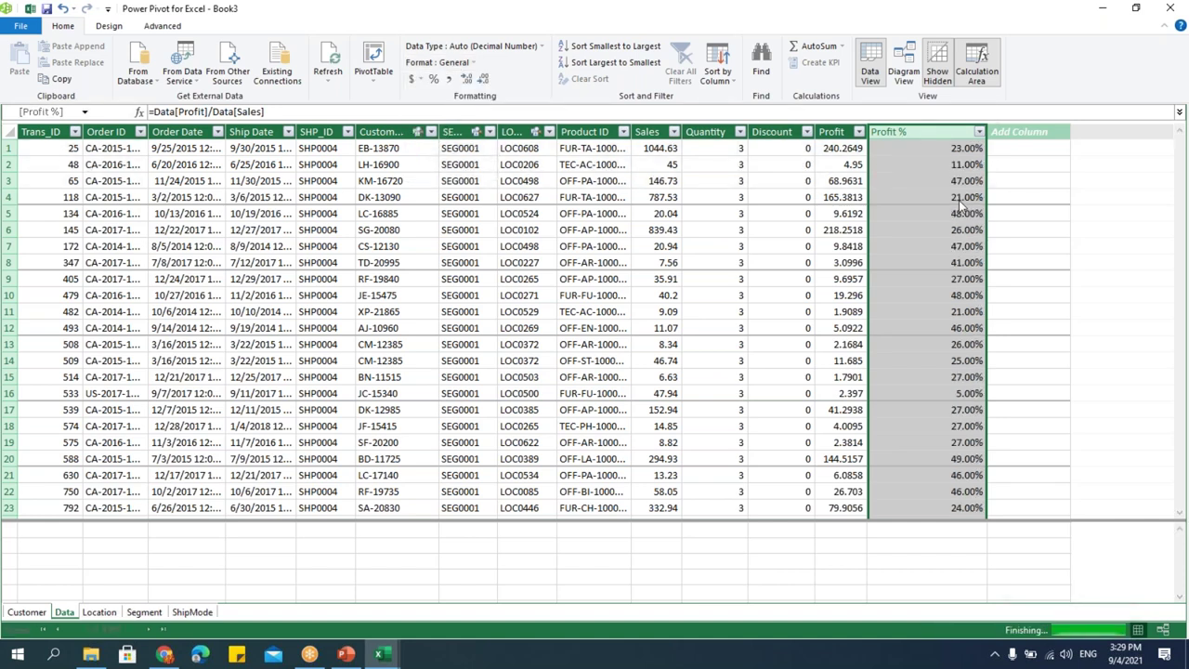
pyautogui.click(934, 182)
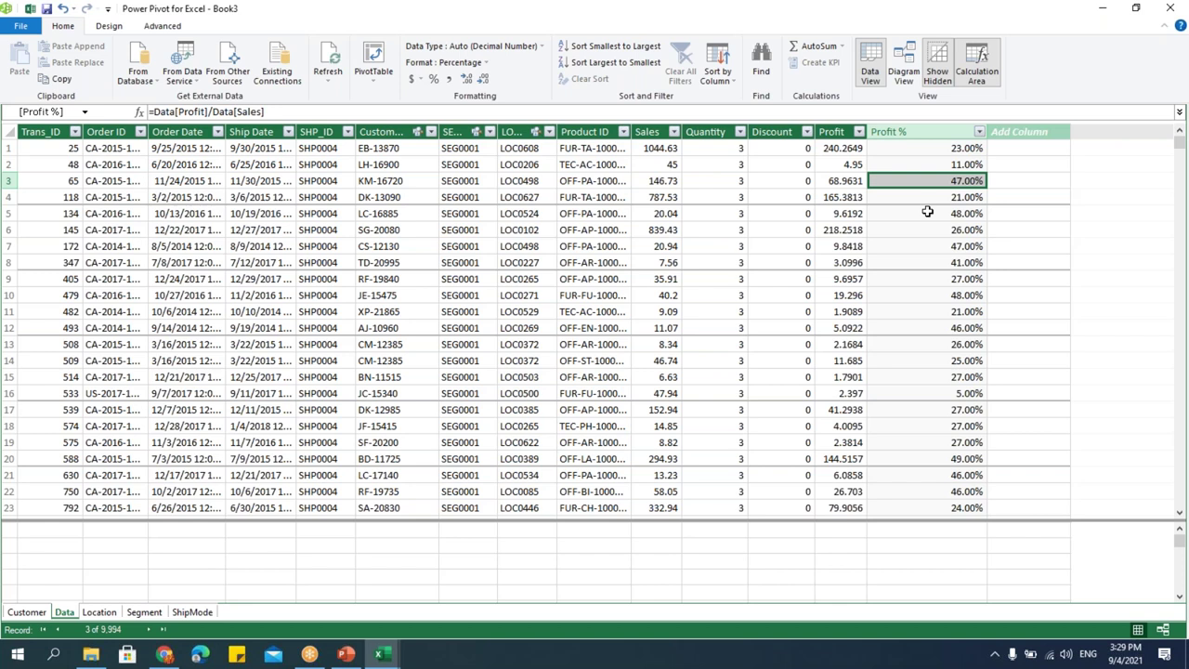
# Switch to the Book3 workbook in Excel and replace Segment with the Location table's State field in the PivotTable rows.
pyautogui.moveTo(379, 654)
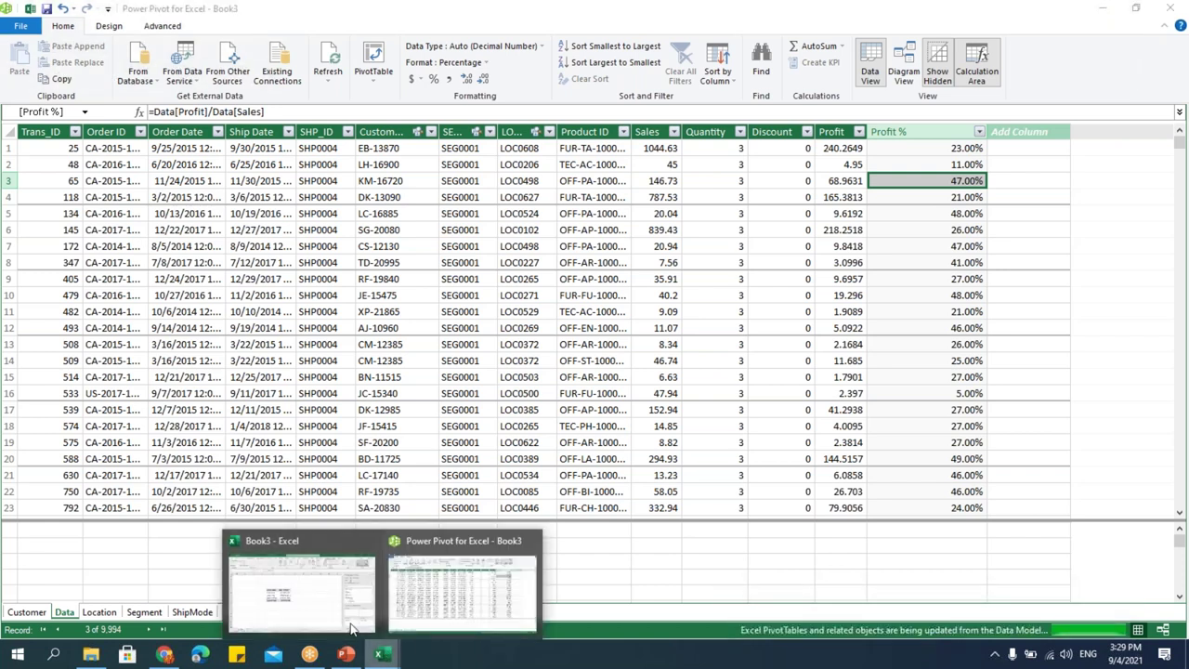
pyautogui.click(352, 630)
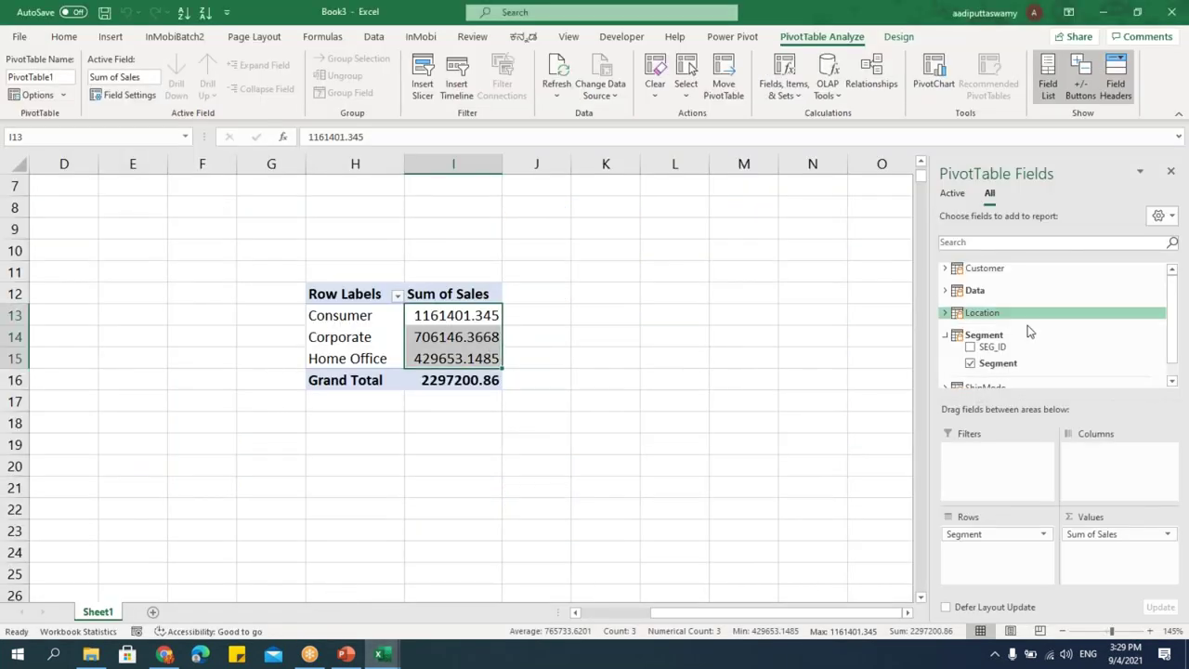
pyautogui.click(946, 335)
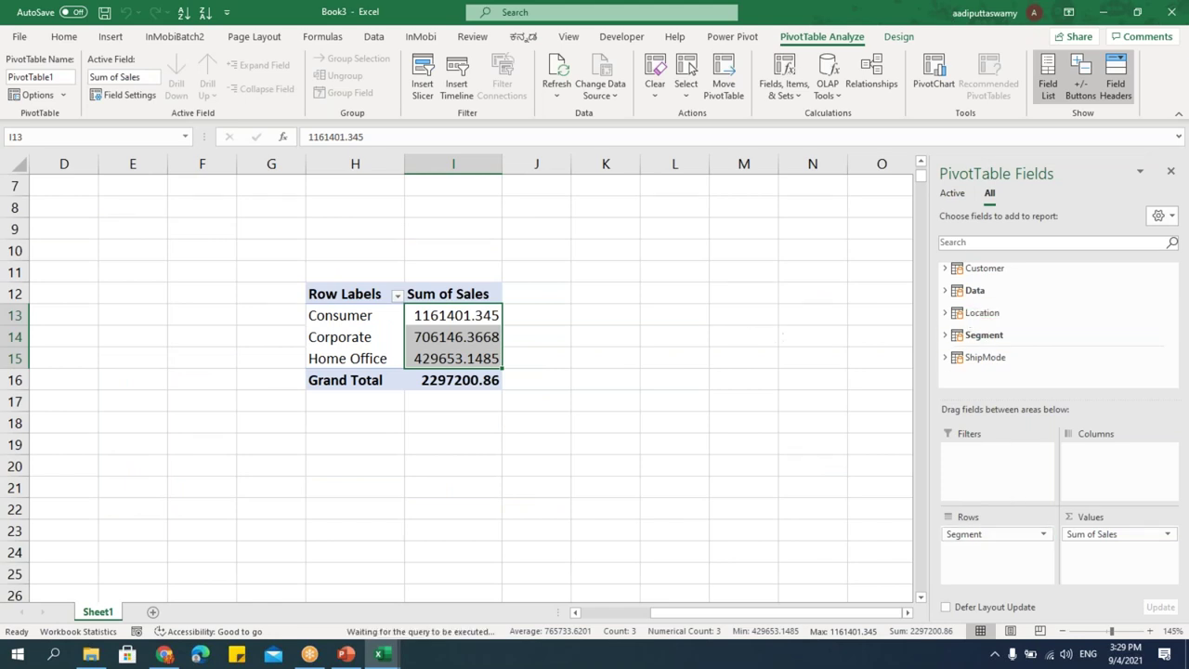
pyautogui.click(946, 313)
pyautogui.moveTo(1011, 351); pyautogui.dragTo(999, 537)
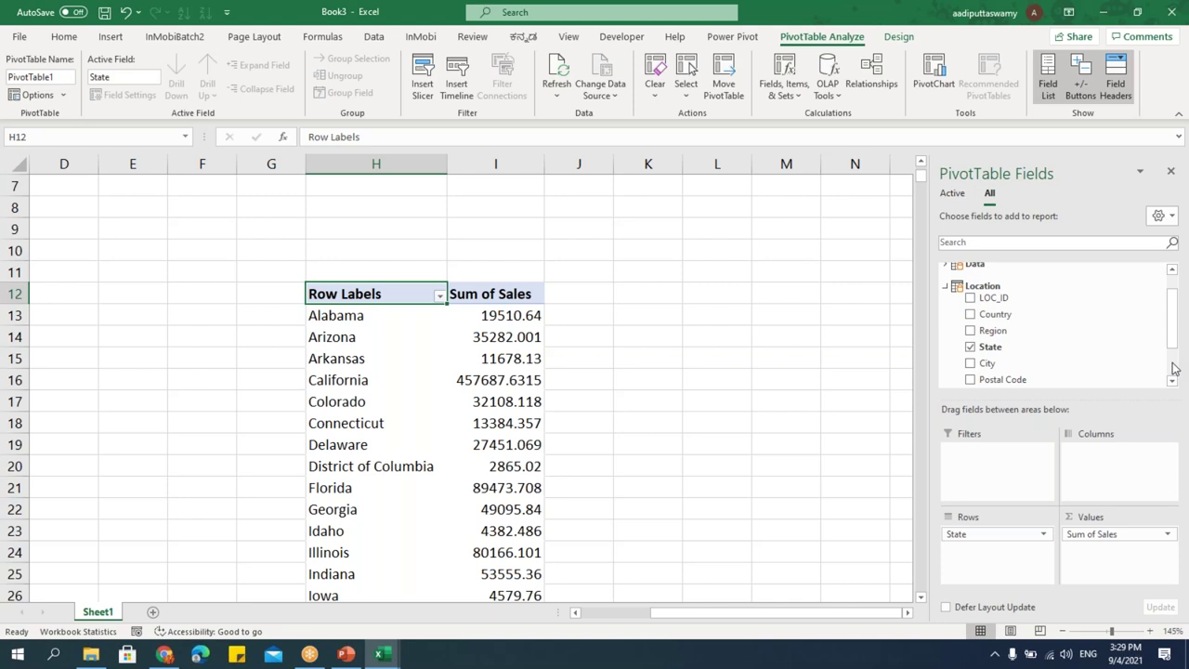
# Add the Data table's Profit field before Sum of Sales and its Profit % field after it in the PivotTable values.
pyautogui.scroll(-1, 1172, 372)
pyautogui.scroll(2, 1016, 313)
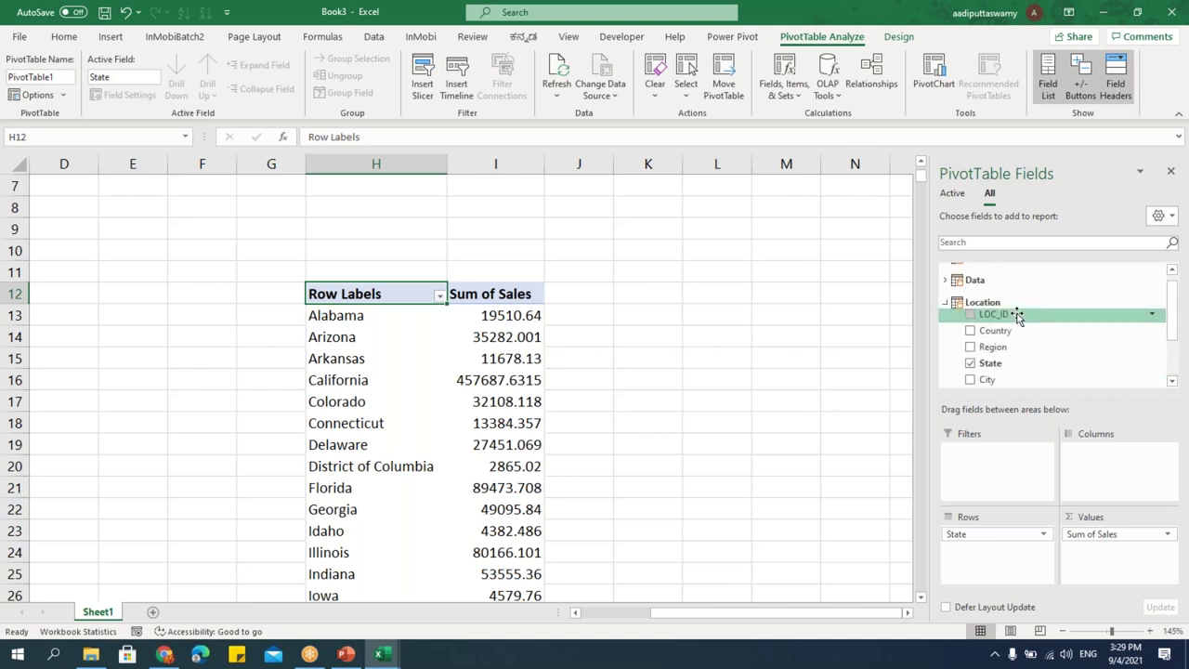
pyautogui.click(947, 282)
pyautogui.scroll(-4, 1046, 321)
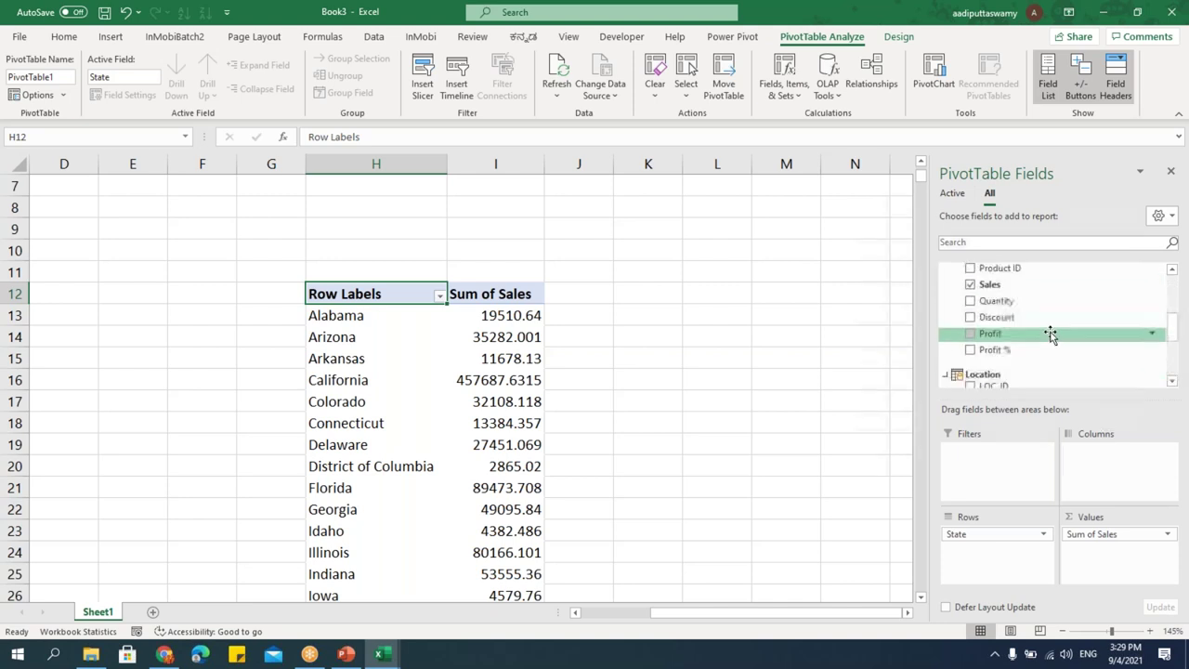
pyautogui.moveTo(1023, 357); pyautogui.dragTo(1106, 539)
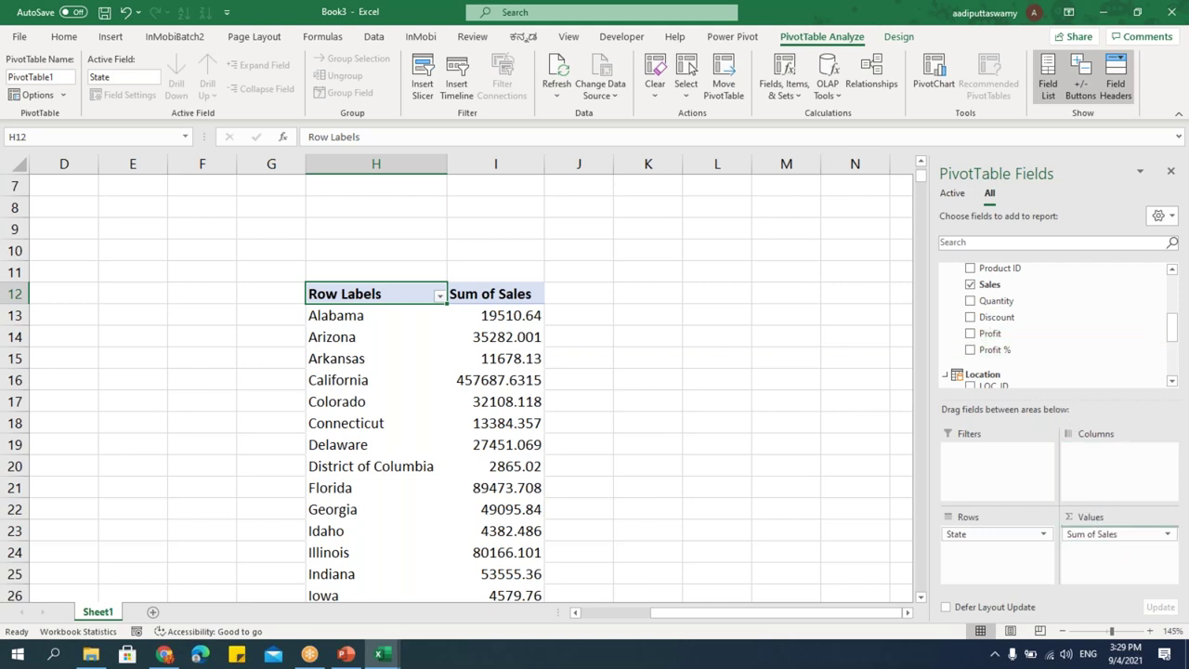
pyautogui.moveTo(1003, 349); pyautogui.dragTo(1096, 569)
pyautogui.hscroll(4, 906, 614)
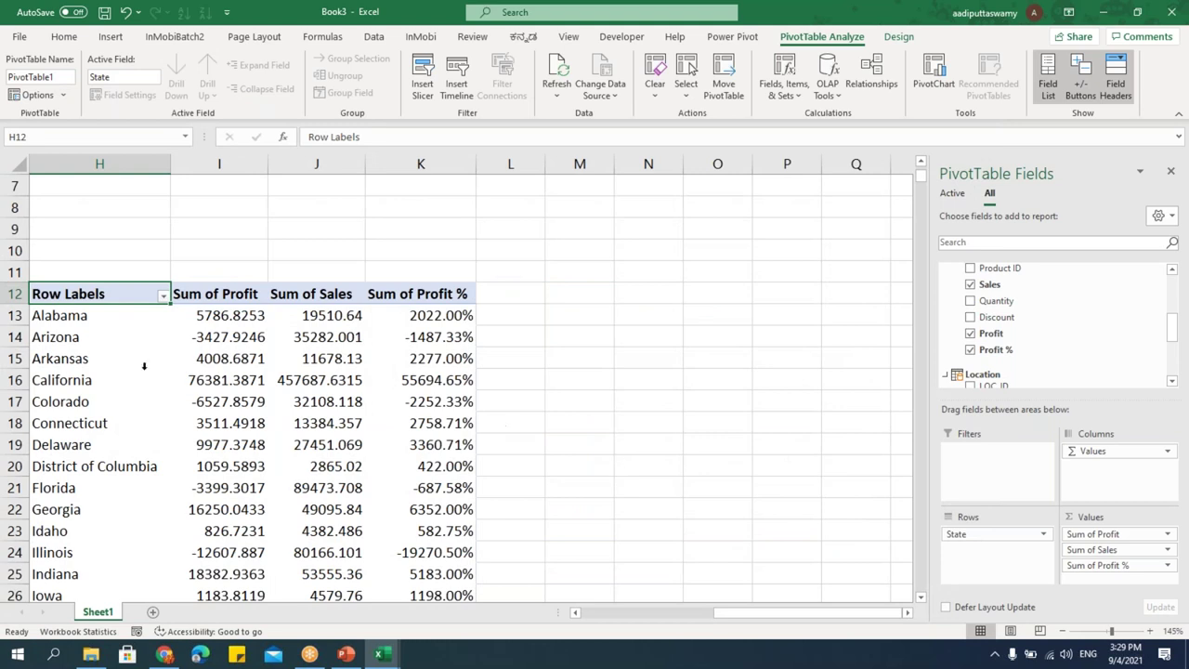
# Close the PivotTable field list and select Alabama's Sum of Profit % value.
pyautogui.click(204, 316)
pyautogui.keyDown('ctrl'); pyautogui.scroll(1, 685, 328); pyautogui.keyUp('ctrl')
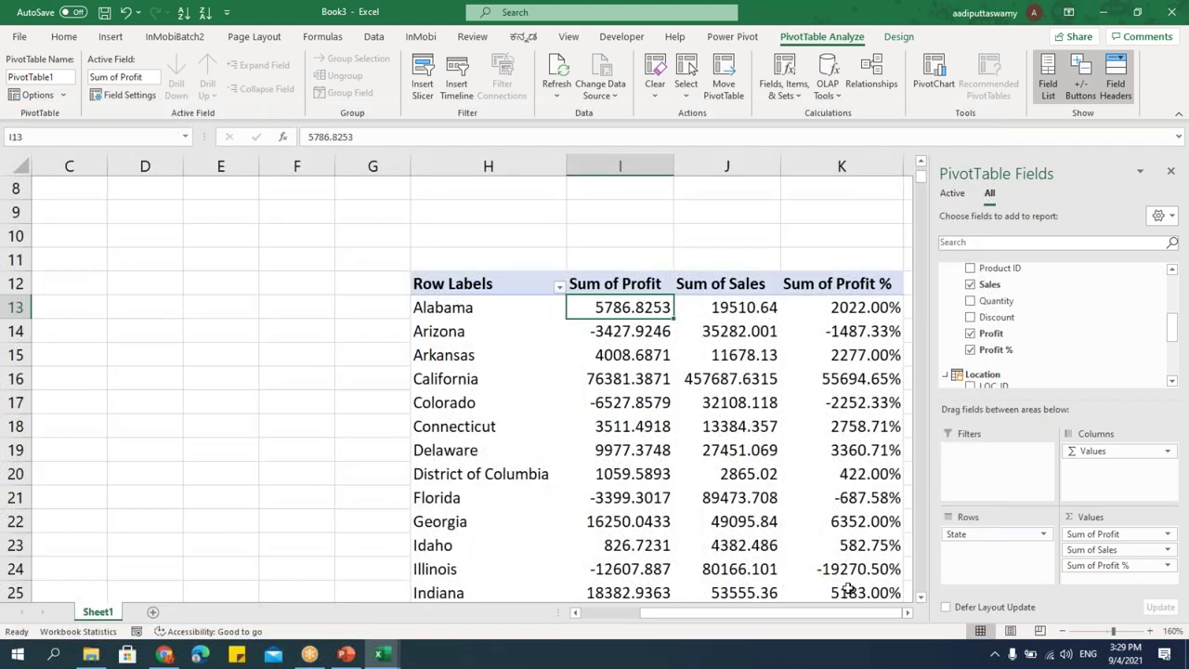
pyautogui.click(908, 613)
pyautogui.click(908, 613)
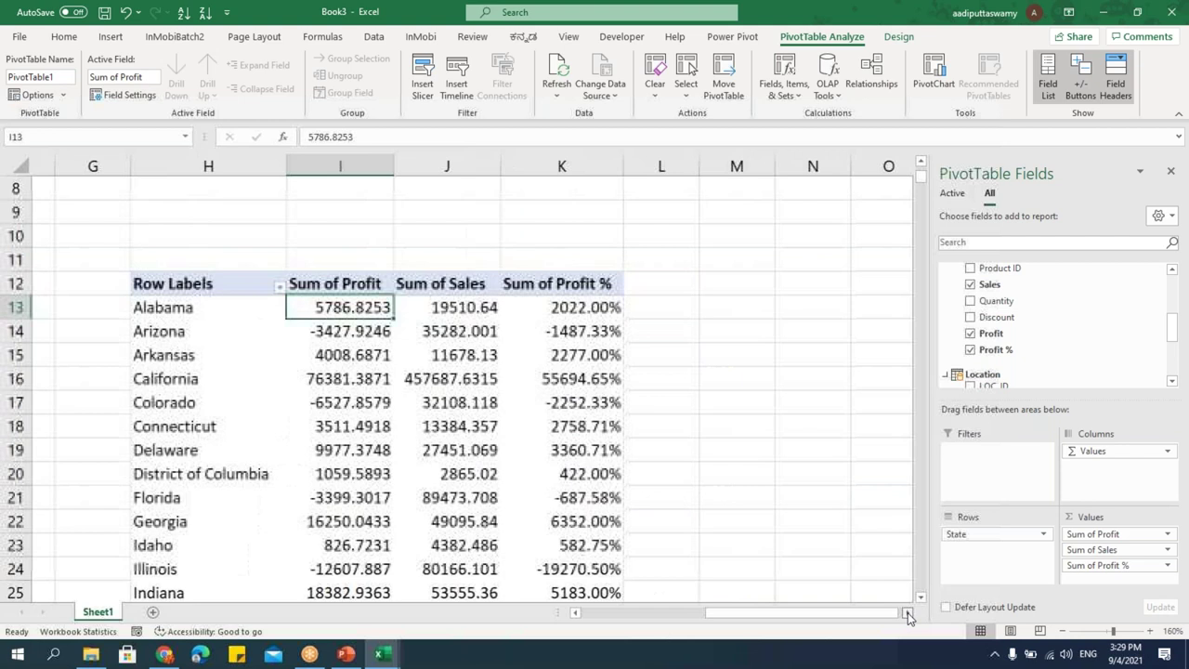
pyautogui.click(1170, 173)
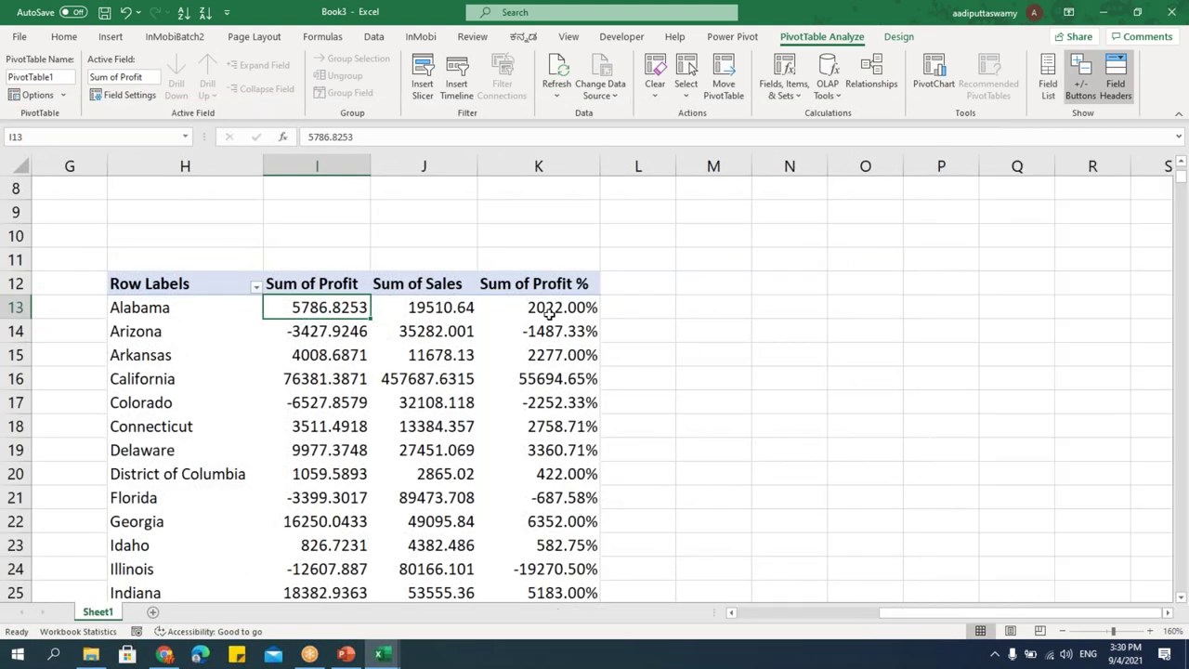
pyautogui.click(548, 307)
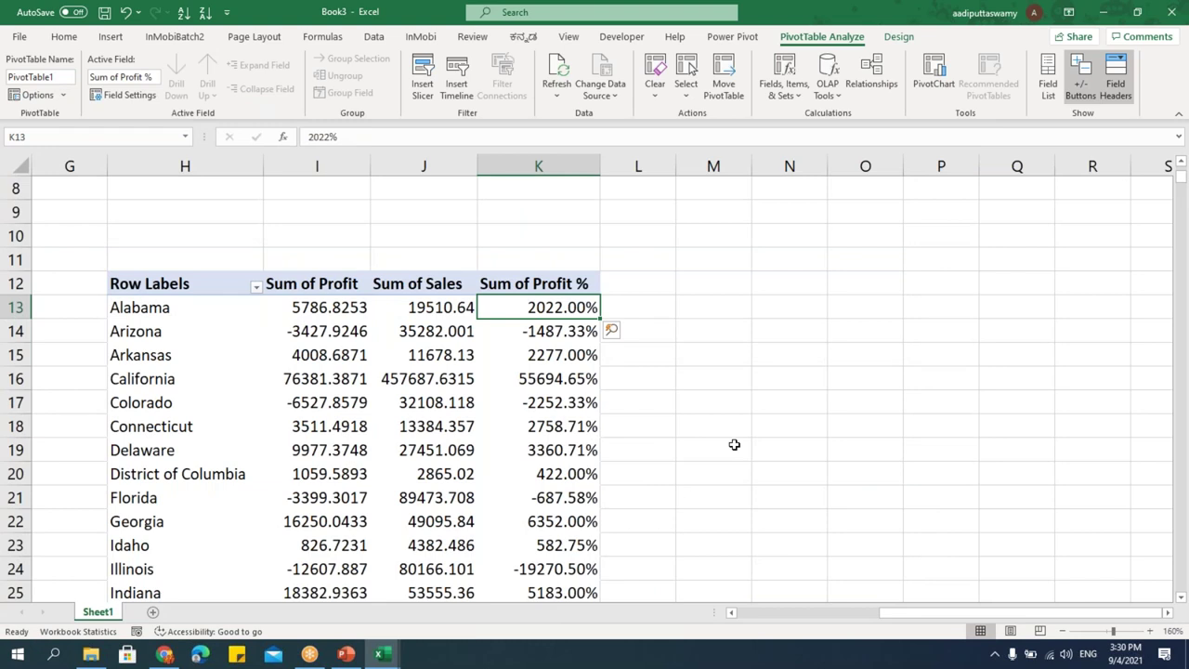
# Copy the Sum of Profit and Sum of Sales headers with Alabama's values to cell N12.
pyautogui.click(336, 308)
pyautogui.moveTo(317, 284); pyautogui.dragTo(413, 307)
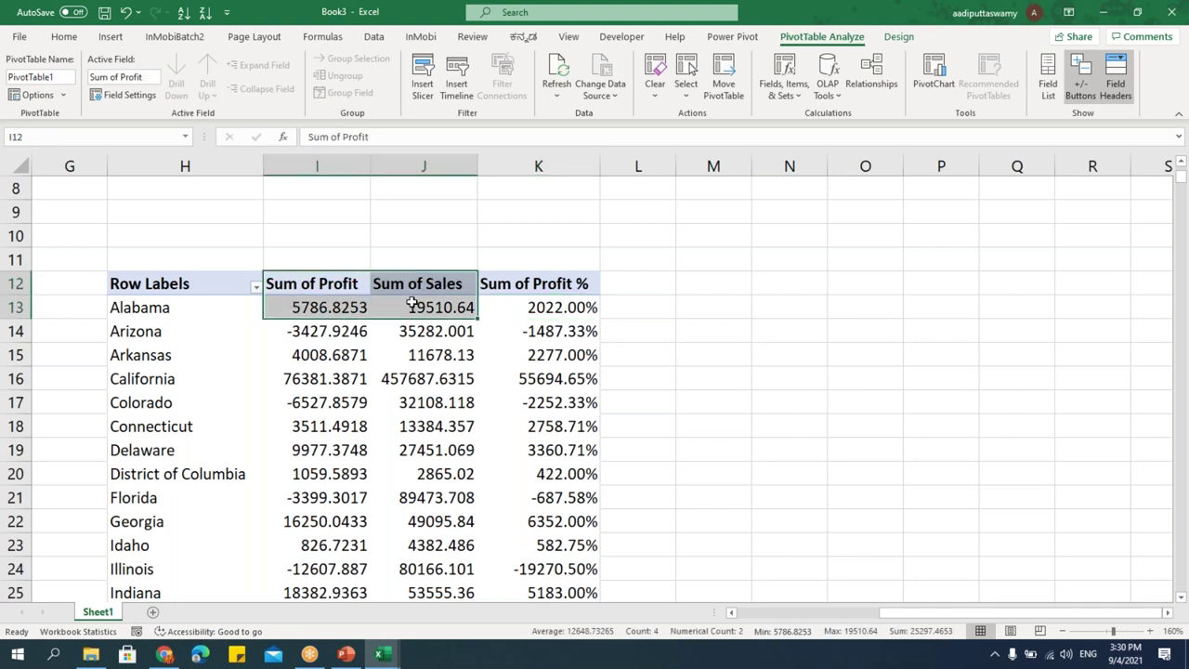
pyautogui.hotkey('ctrl', 'c')
pyautogui.click(799, 288)
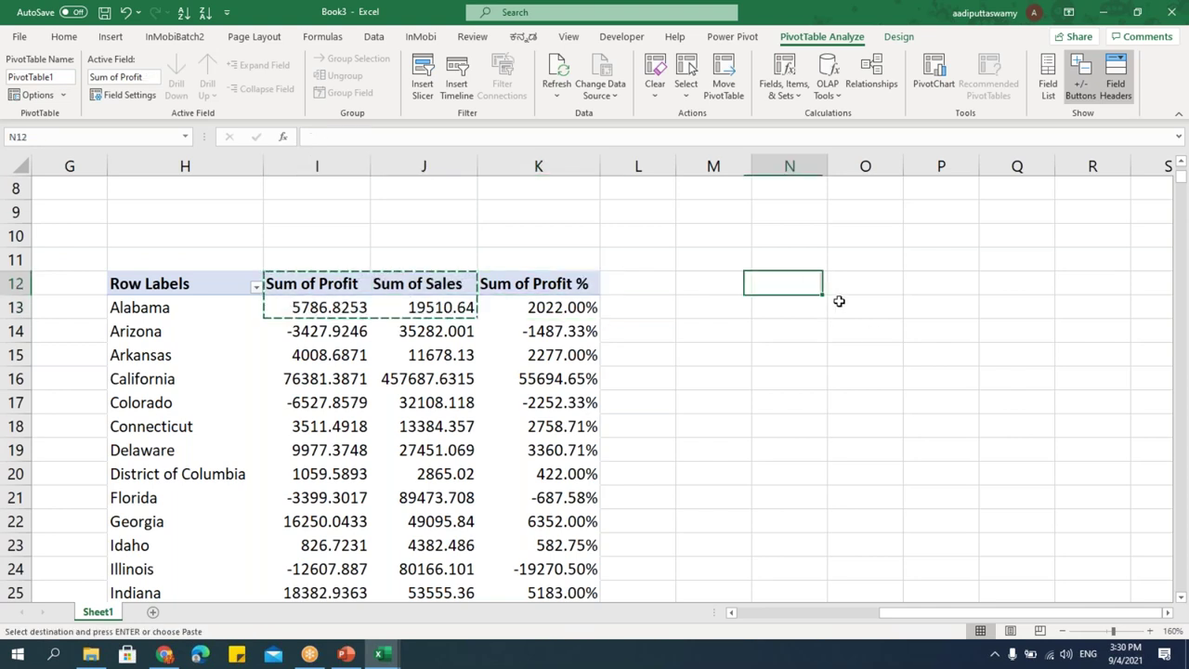
pyautogui.hotkey('ctrl', 'v')
# Divide Alabama's copied profit by its copied sales in cell P13 with the formula =N13/O13.
pyautogui.click(930, 307)
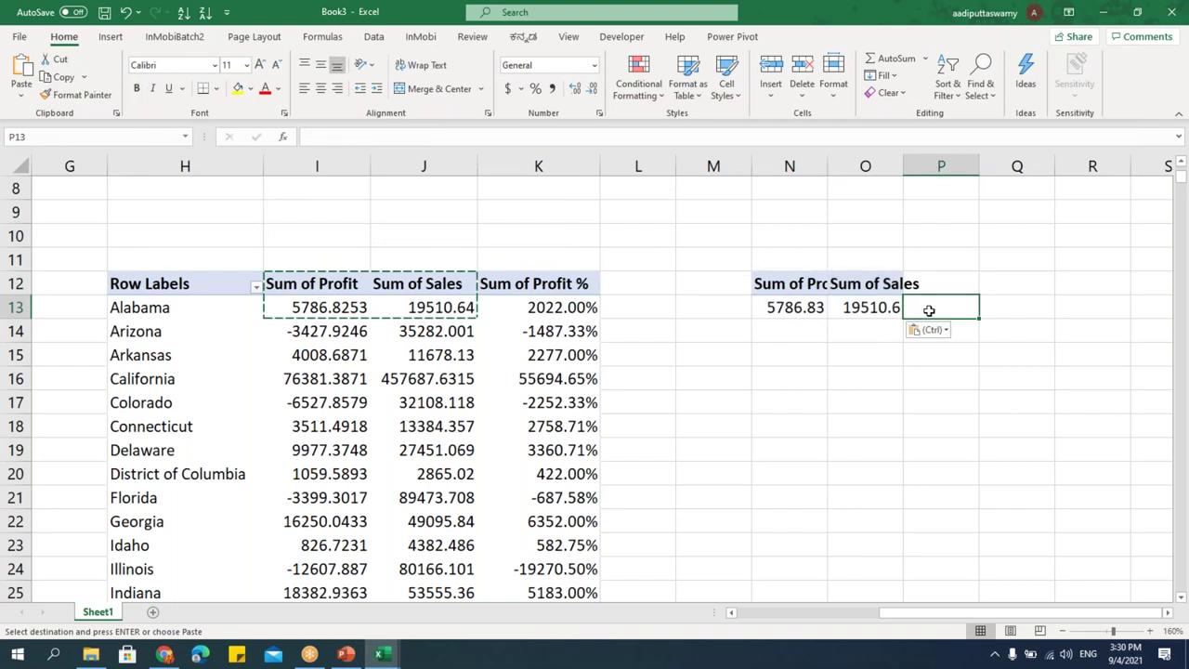
pyautogui.write('=')
pyautogui.press('Left')
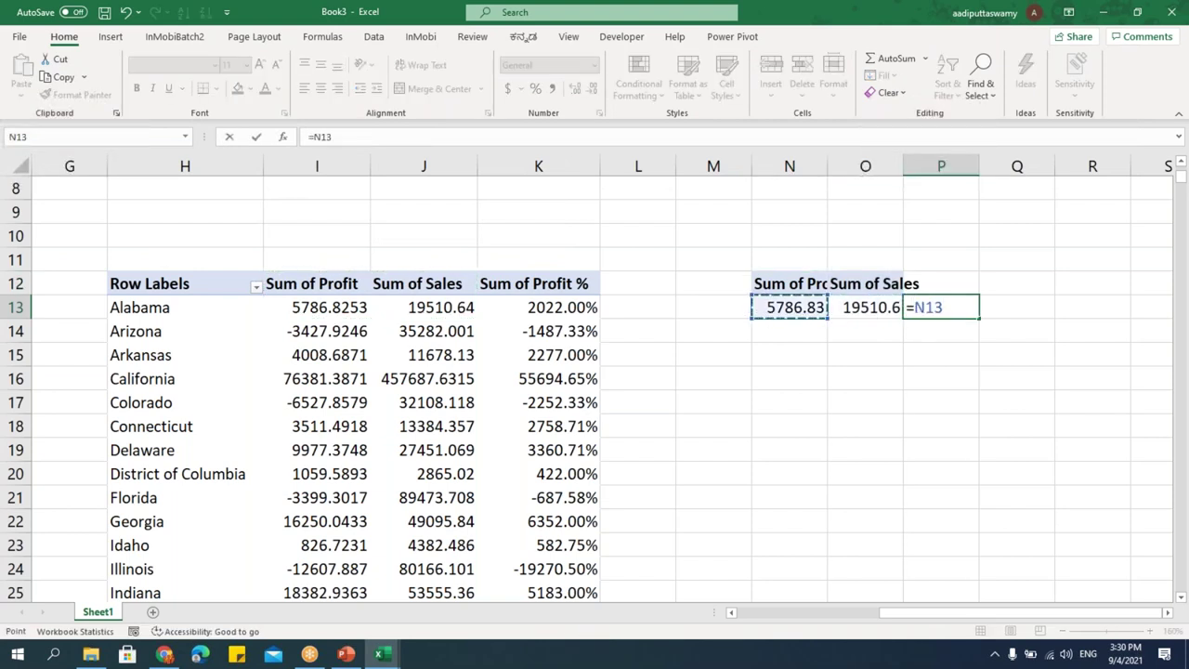
pyautogui.write('/')
pyautogui.press('Left')
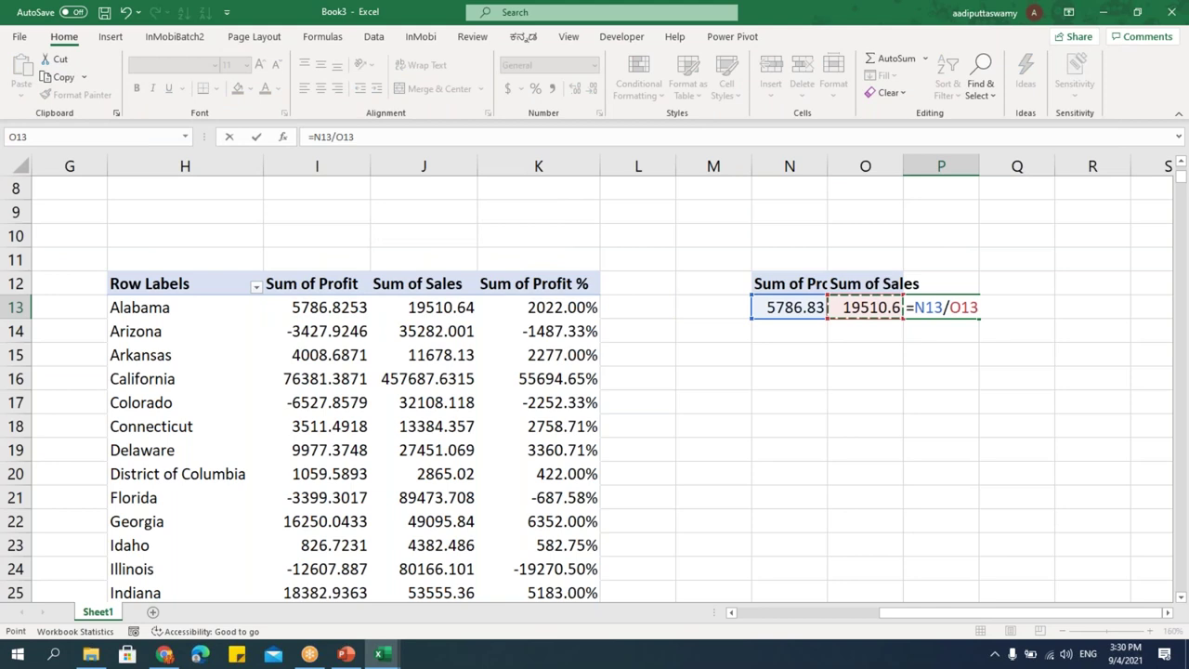
pyautogui.press('Return')
# Format cell P13 as a percentage with two decimal places.
pyautogui.click(941, 308)
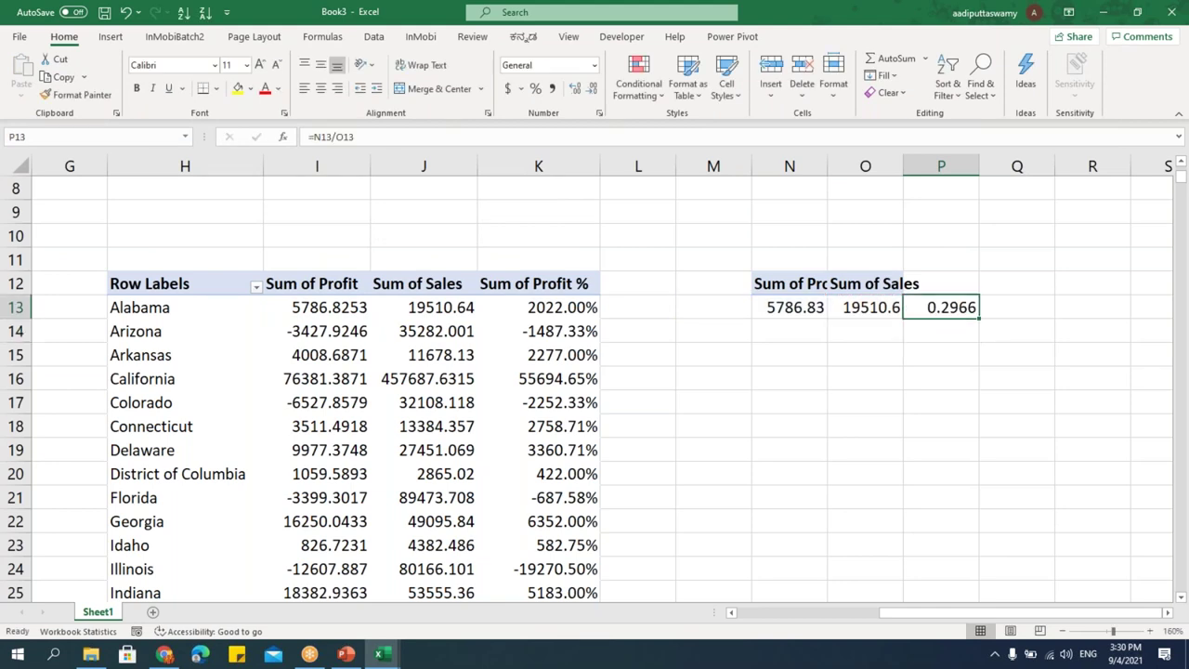
pyautogui.hotkey('ctrl', 'shift', '5')
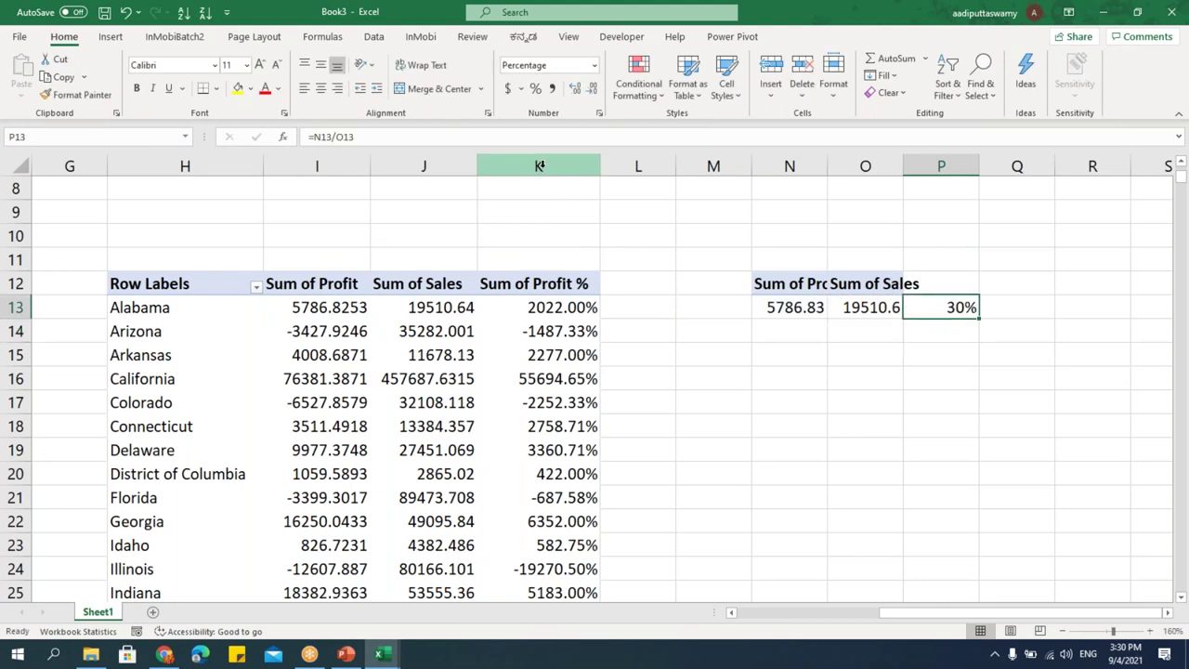
pyautogui.click(575, 88)
pyautogui.click(576, 89)
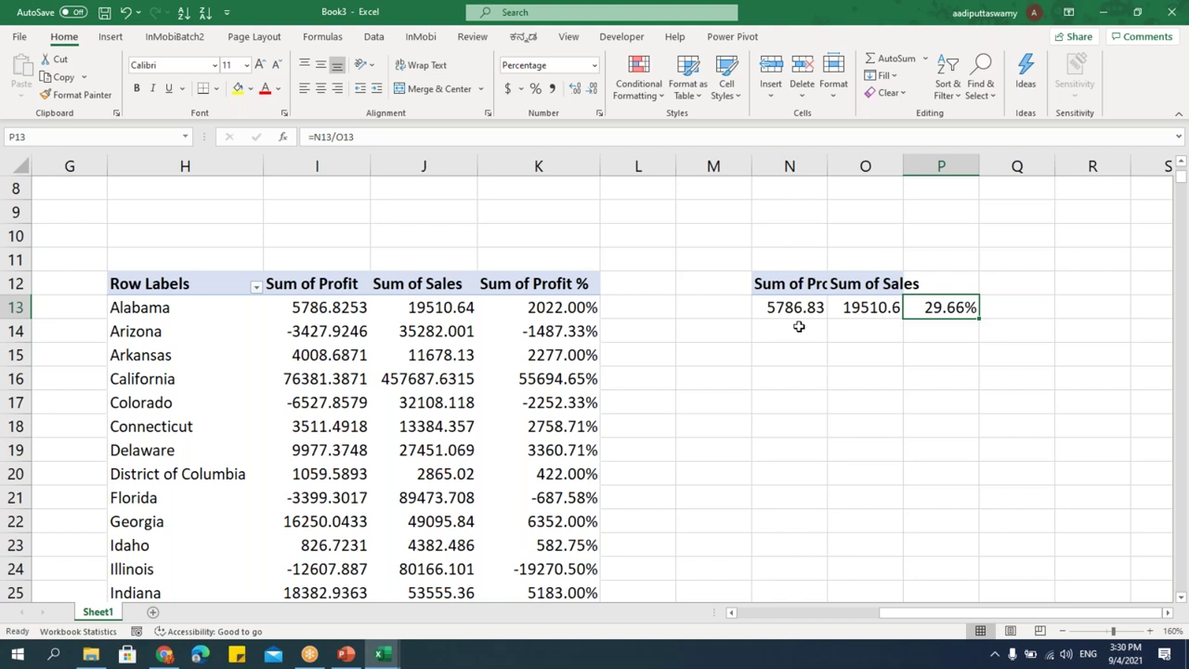
# Select Alabama's Sum of Profit % value, then switch to the Power Pivot window and enlarge the Data table's calculation area.
pyautogui.click(452, 372)
pyautogui.click(544, 311)
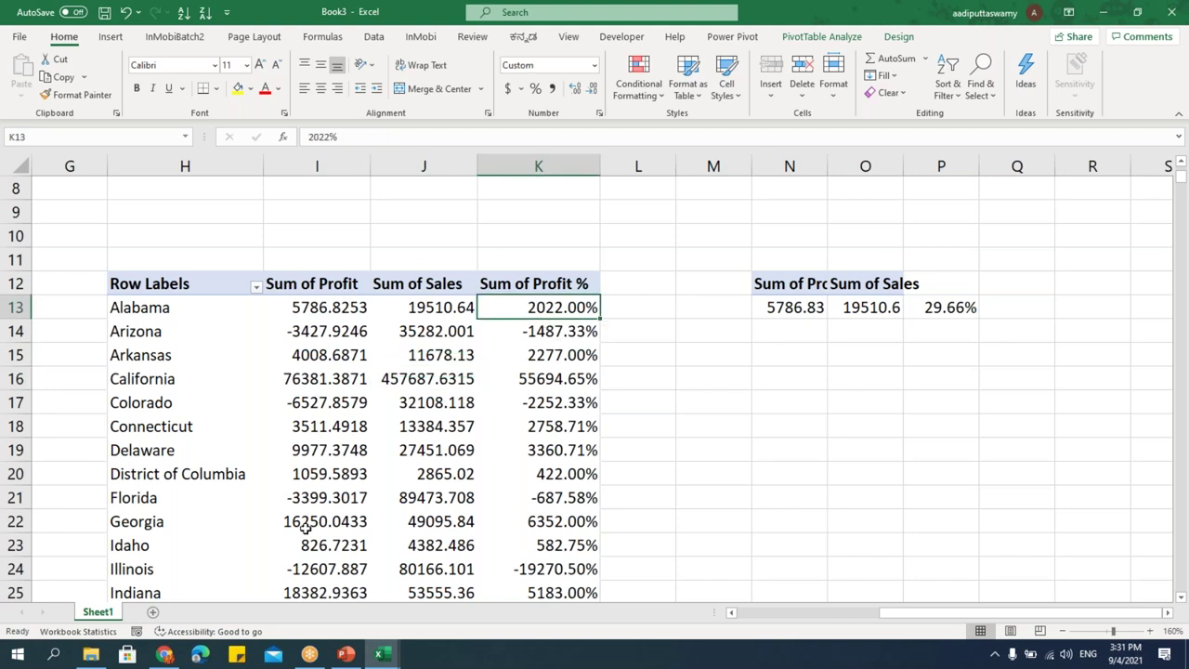
pyautogui.moveTo(381, 654)
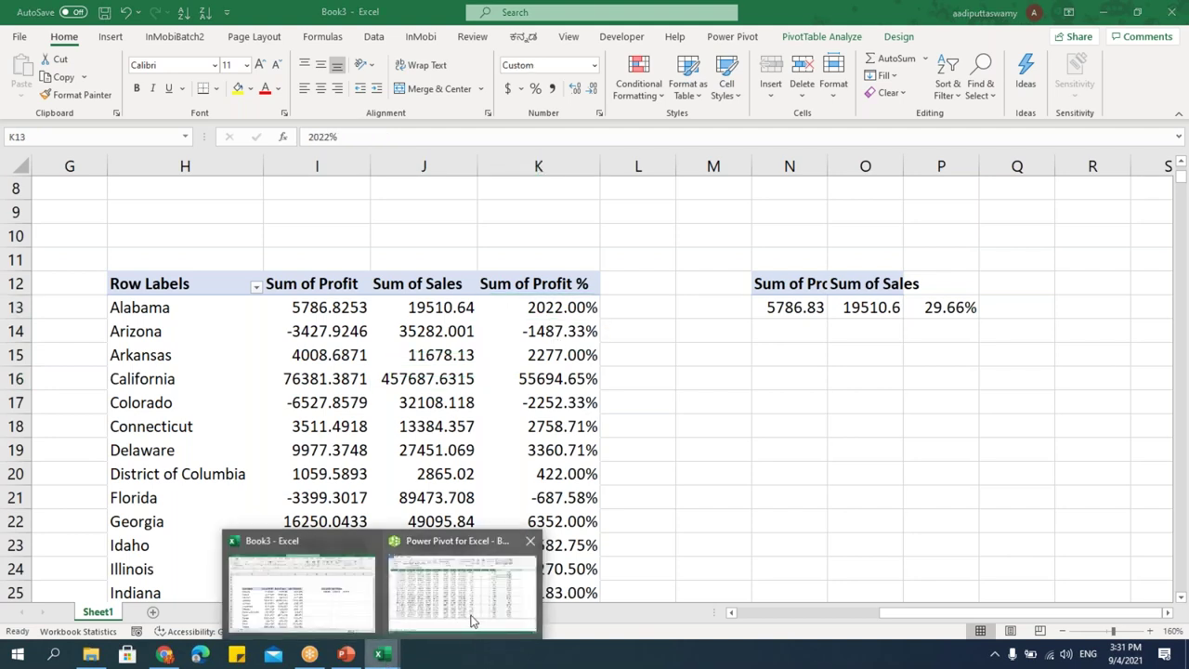
pyautogui.click(471, 620)
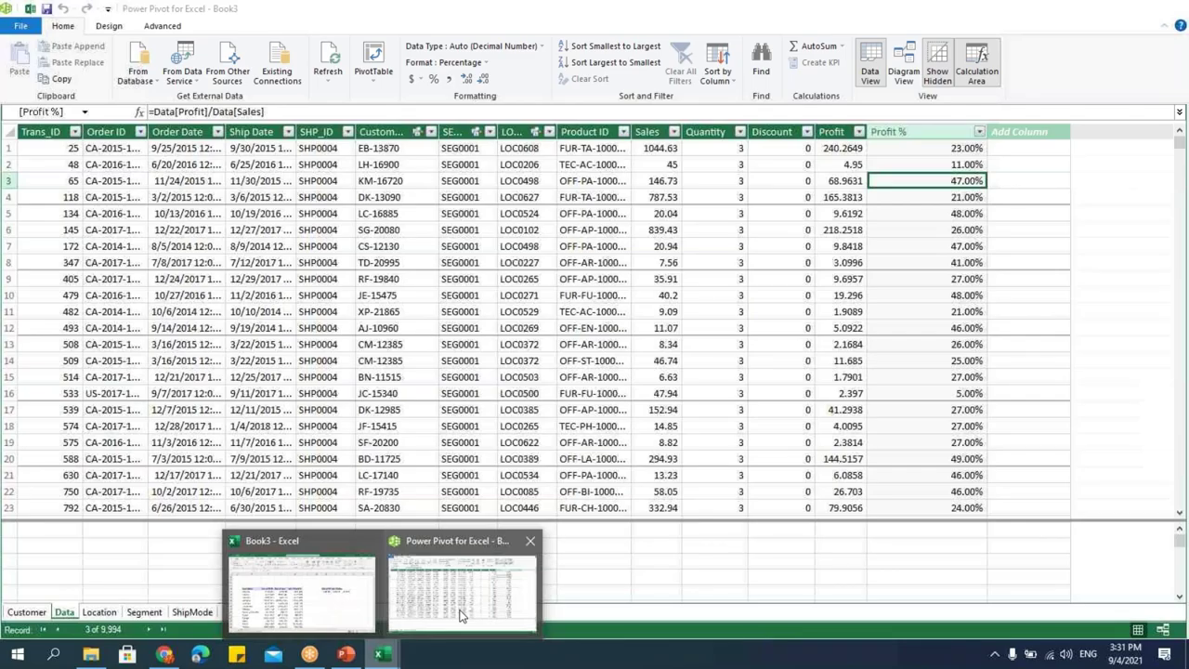
pyautogui.click(50, 533)
pyautogui.moveTo(261, 520); pyautogui.dragTo(266, 358)
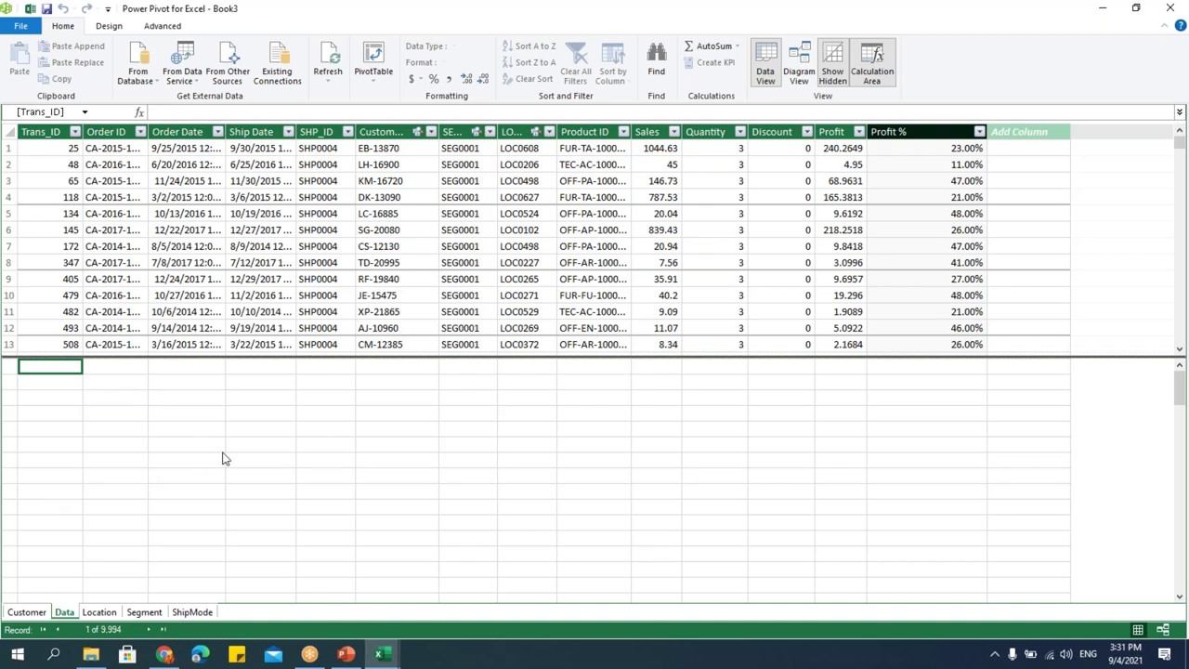
# Switch back to the Book3 workbook in Excel and start a new Power Pivot measure.
pyautogui.moveTo(381, 656)
pyautogui.click(297, 580)
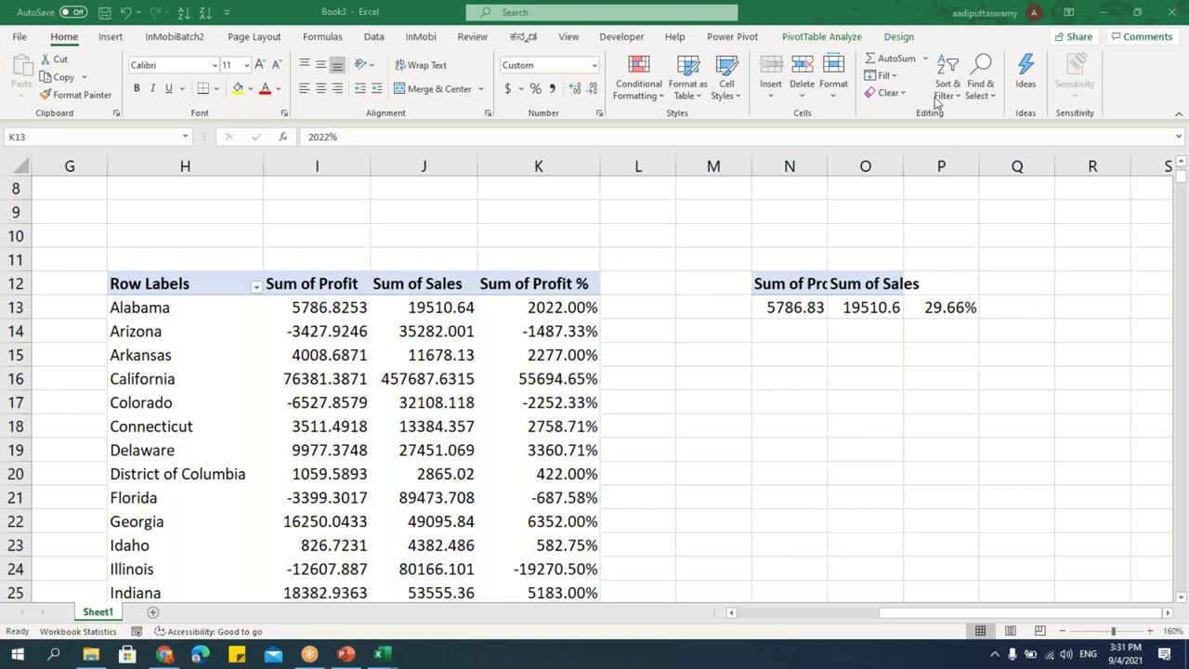
pyautogui.click(386, 360)
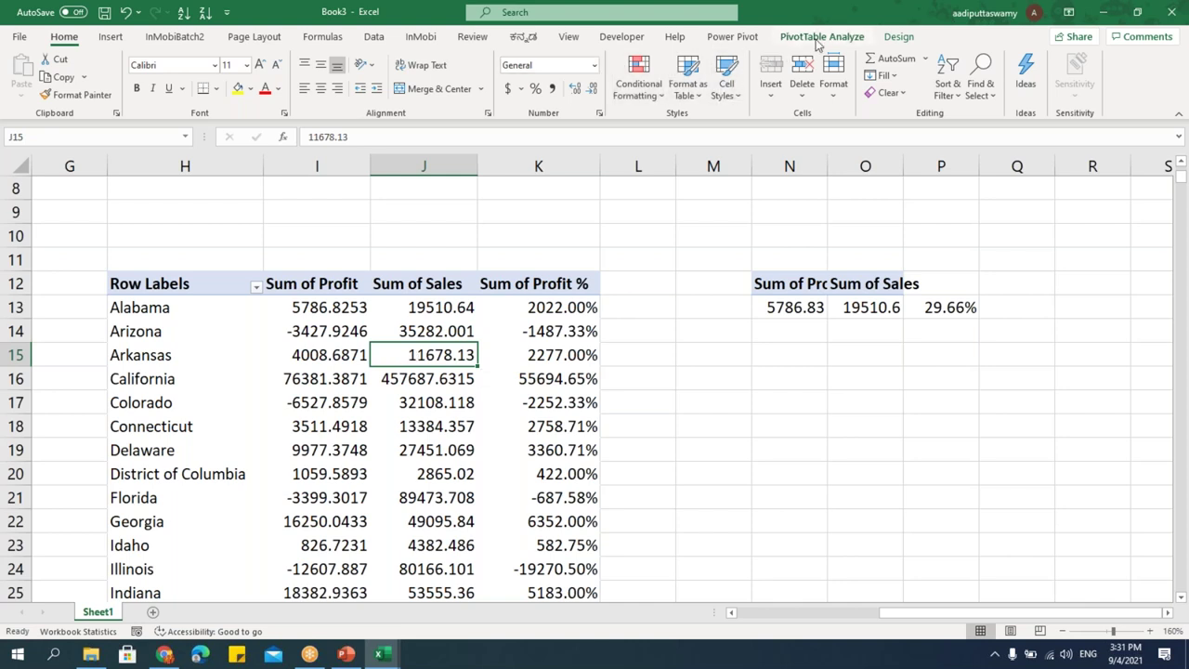
pyautogui.click(733, 37)
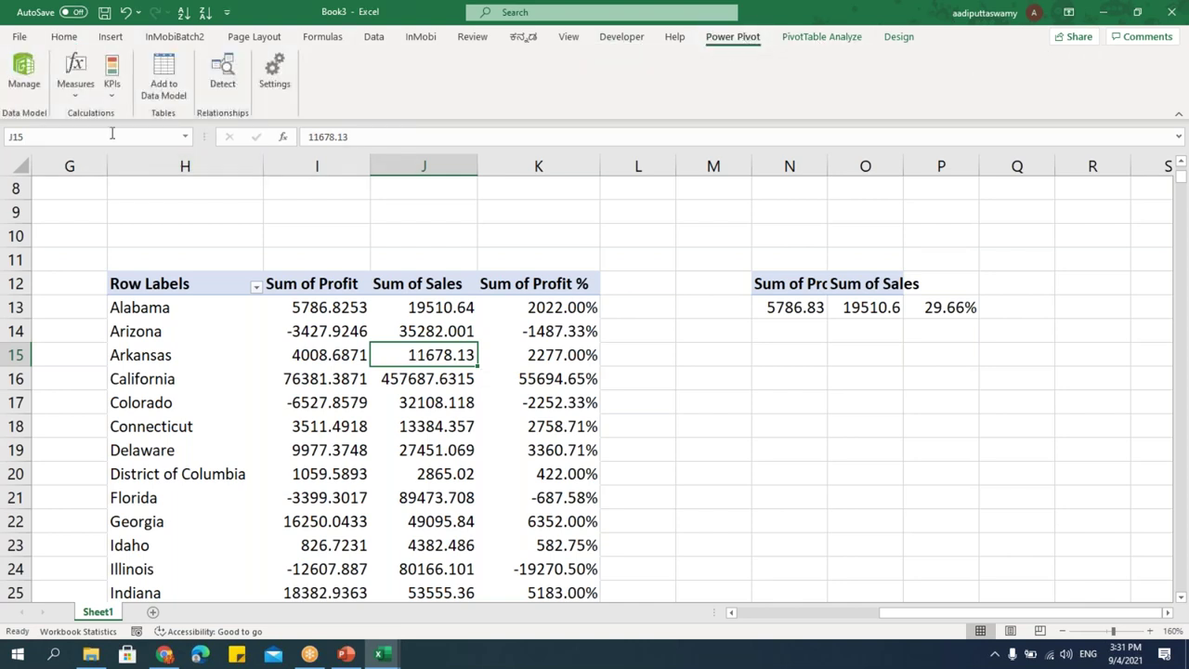
pyautogui.click(76, 82)
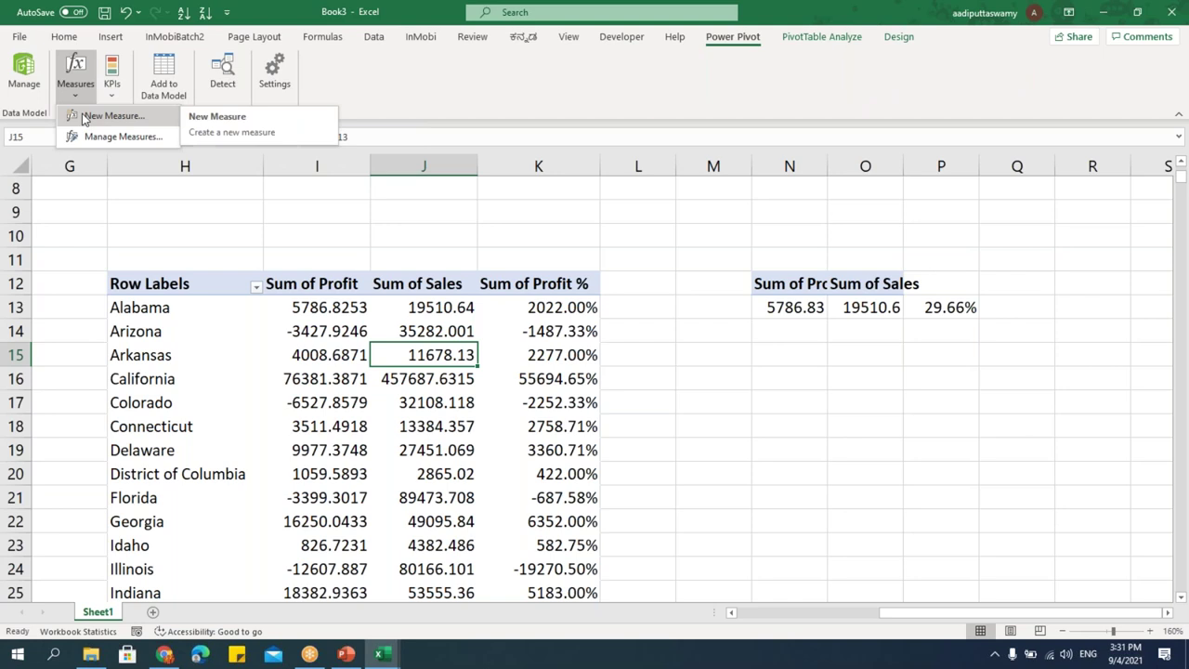
pyautogui.click(84, 116)
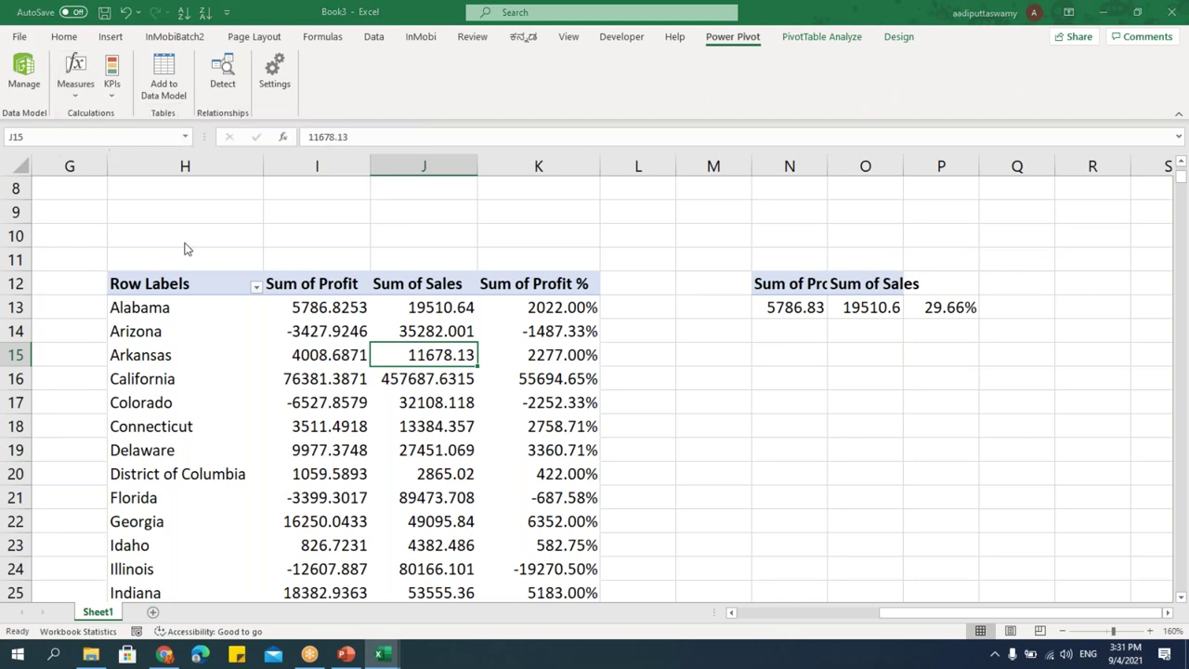
pyautogui.moveTo(554, 177); pyautogui.dragTo(461, 236)
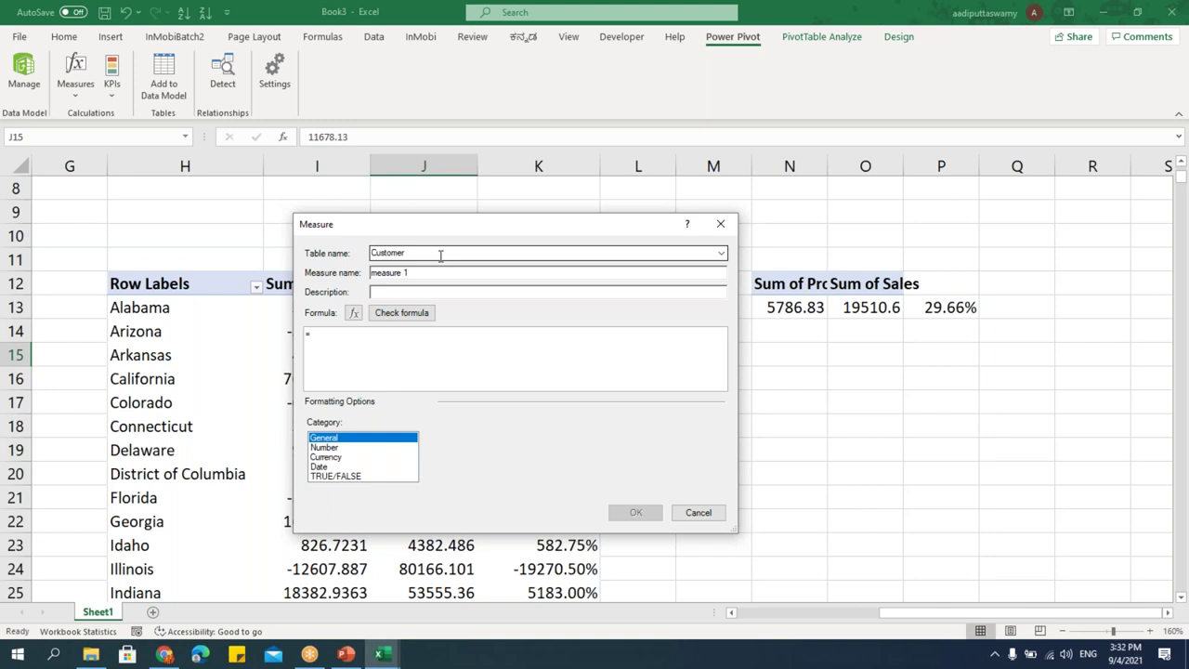
# Assign the new measure to the Data table and name it Profit % Measure.
pyautogui.click(446, 249)
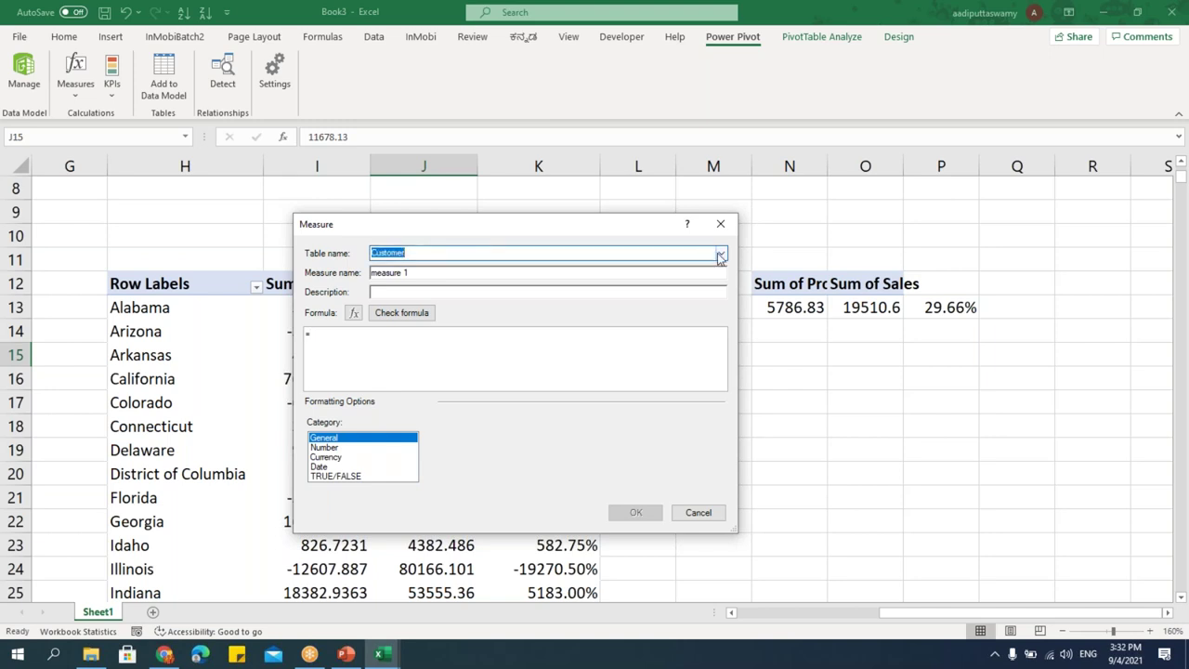
pyautogui.click(721, 253)
pyautogui.click(443, 276)
pyautogui.press('Tab')
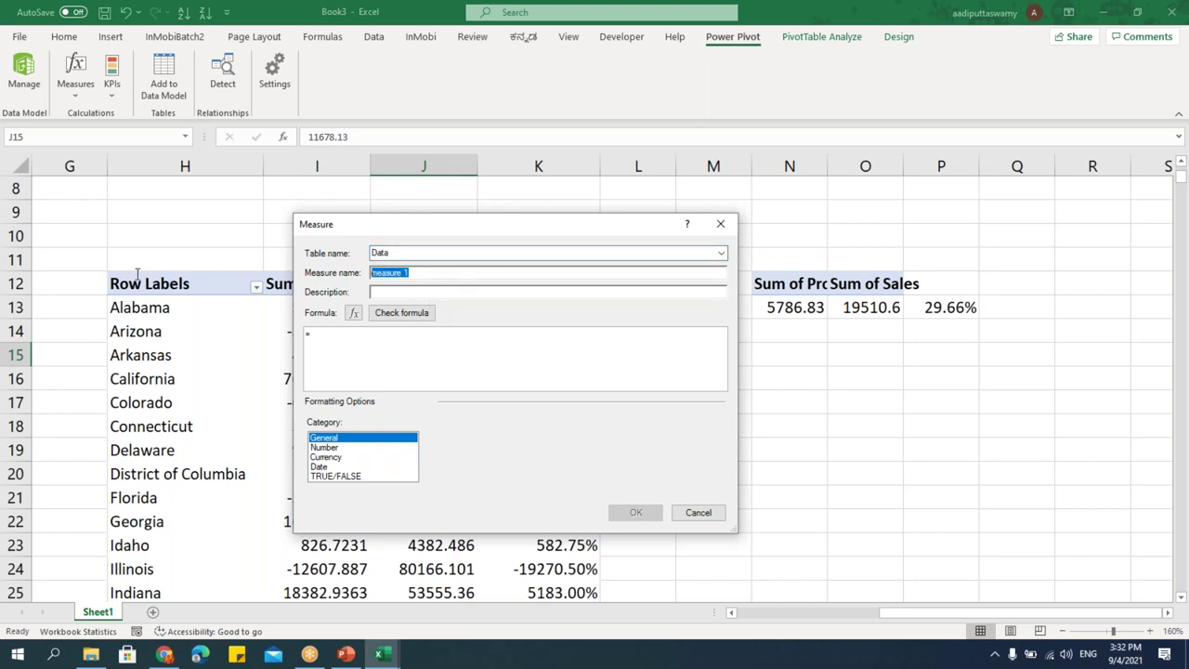
pyautogui.write('Profit % Measure')
# Enter the measure's formula as =SUM(Data[Profit])/SUM(Data[Sales]).
pyautogui.click(422, 361)
pyautogui.write('sum')
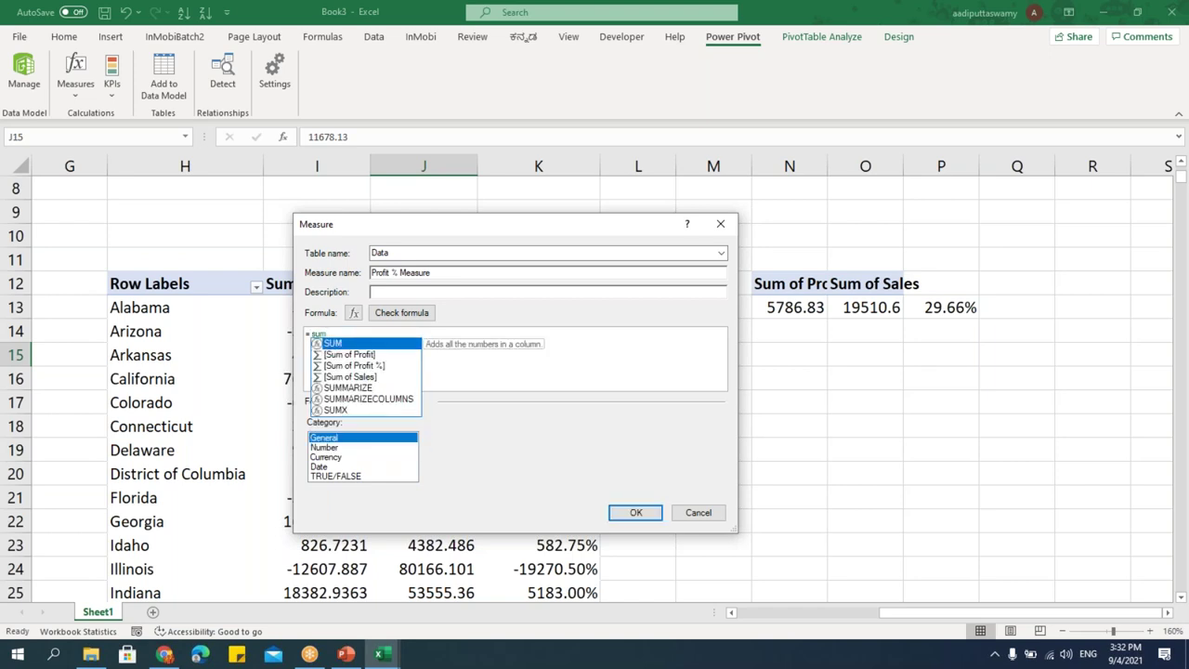
pyautogui.press('Tab')
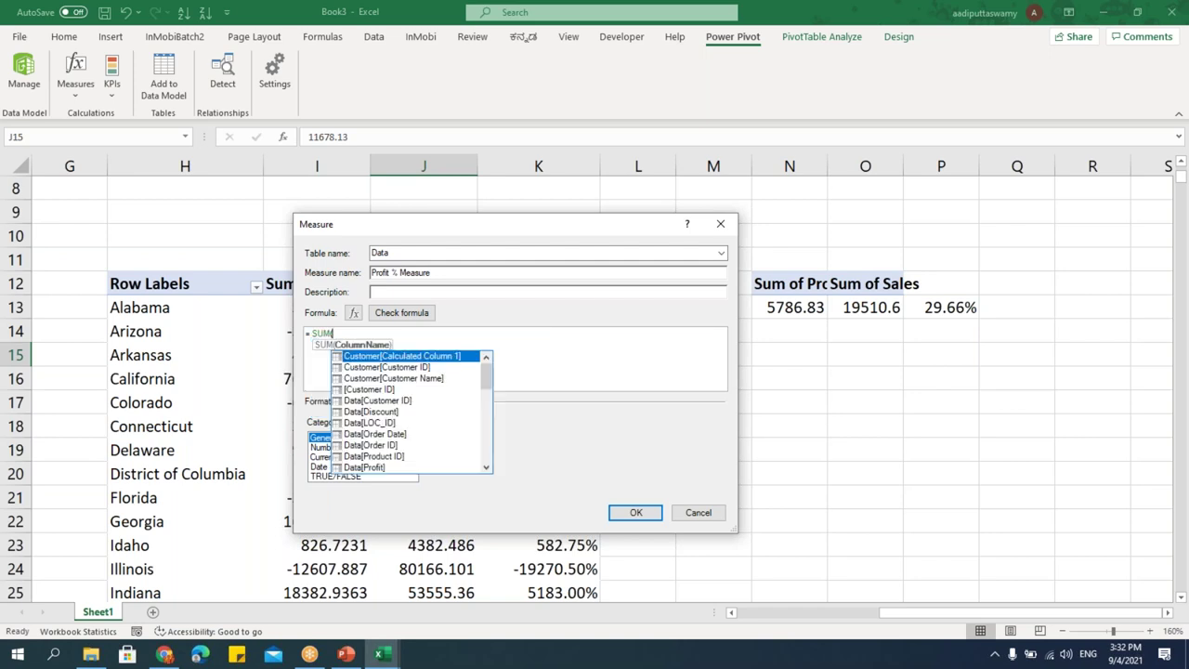
pyautogui.write('pr')
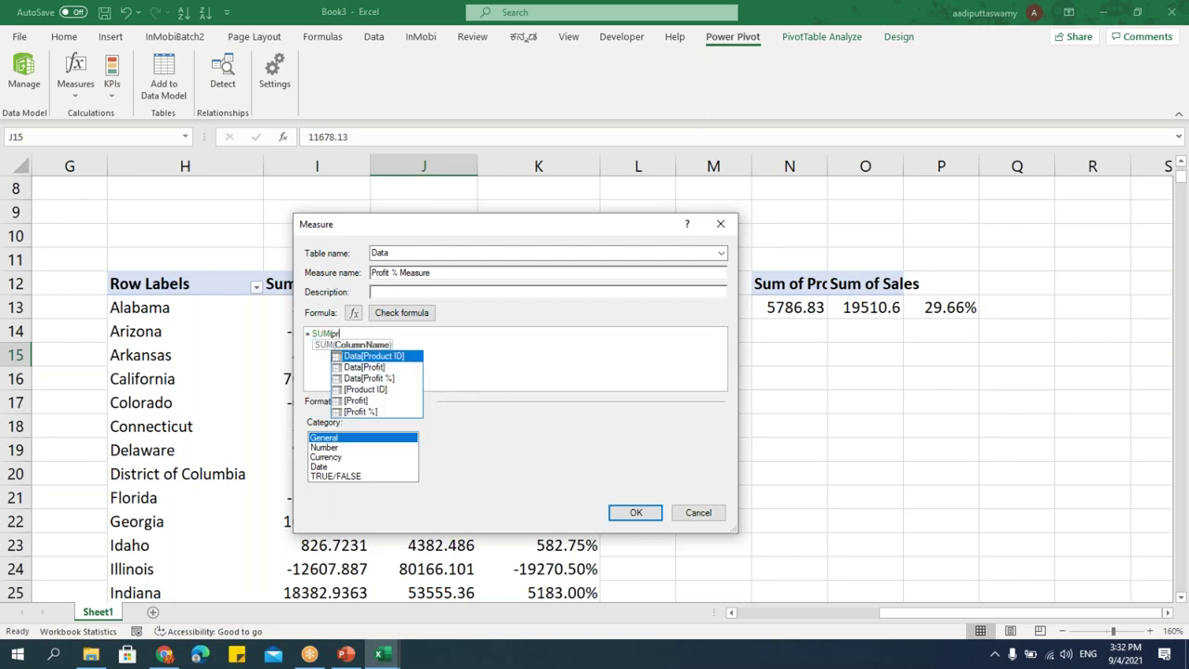
pyautogui.press('Down')
pyautogui.press('Tab')
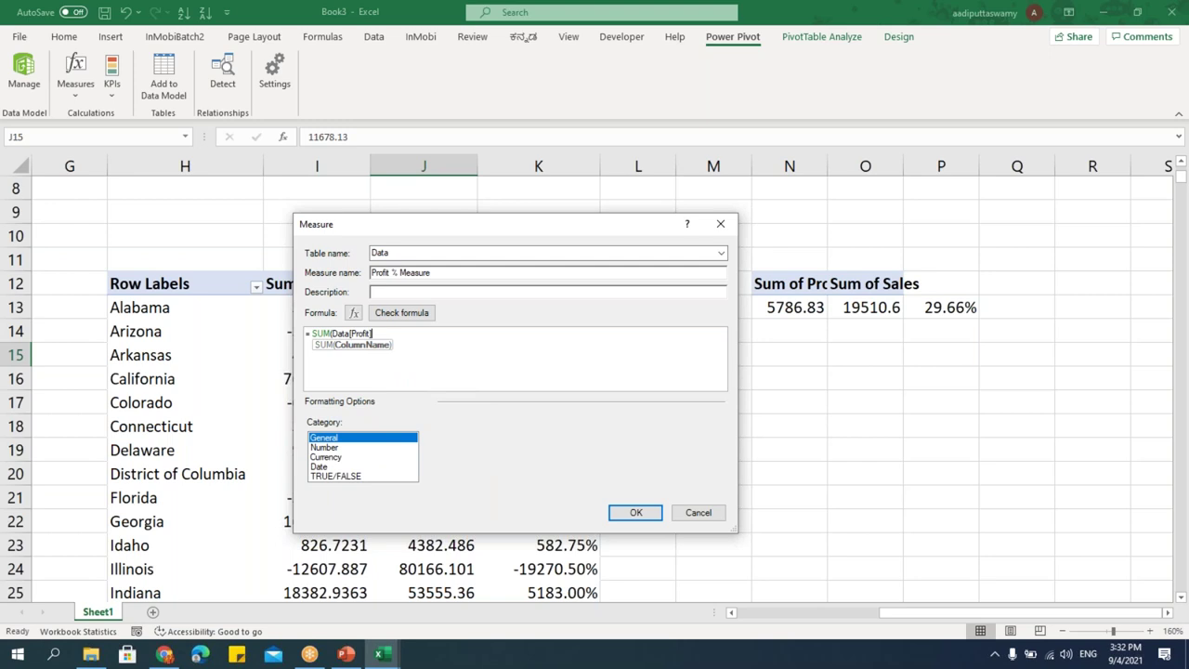
pyautogui.write(')/')
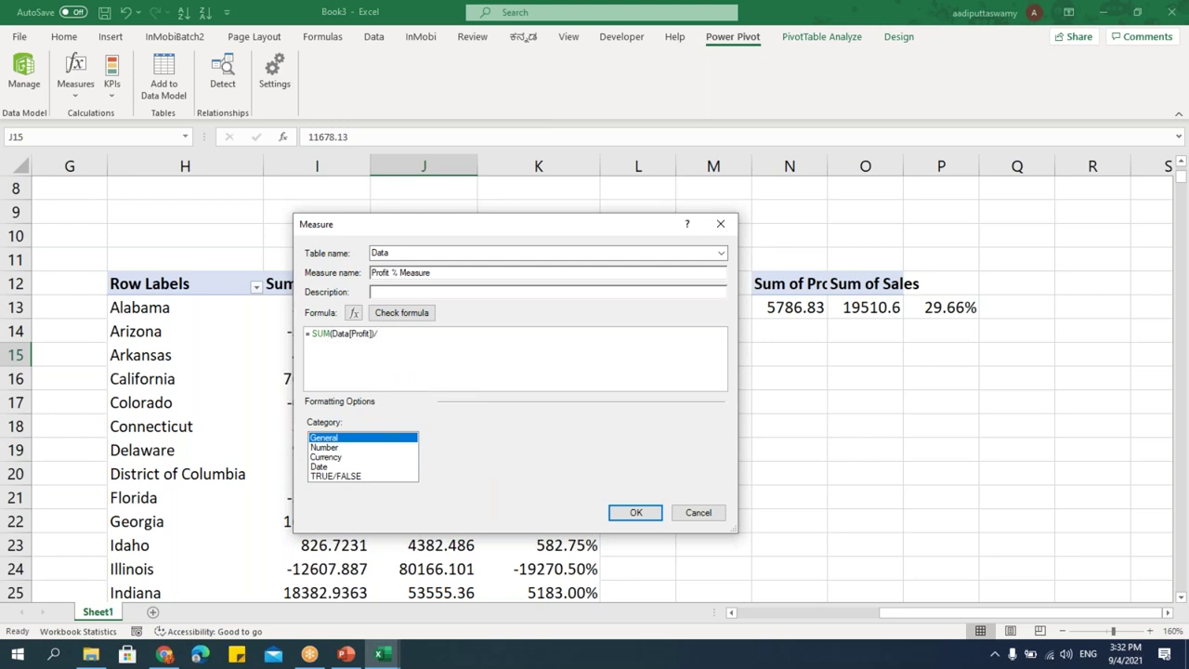
pyautogui.write('SUM(')
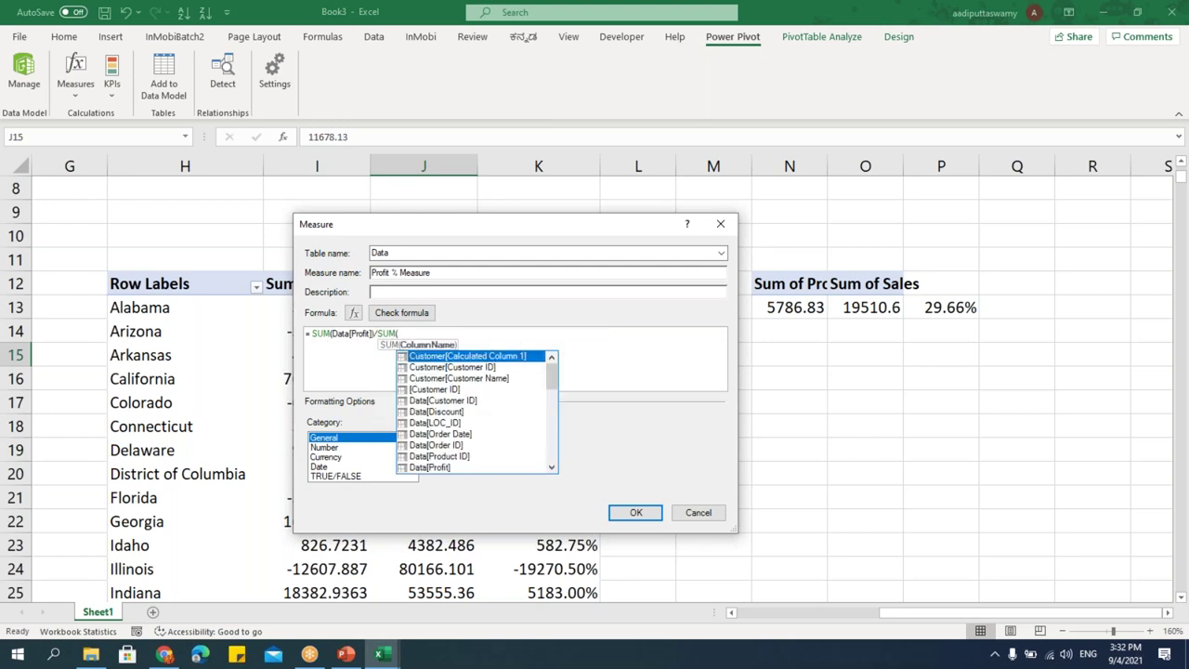
pyautogui.write('sales')
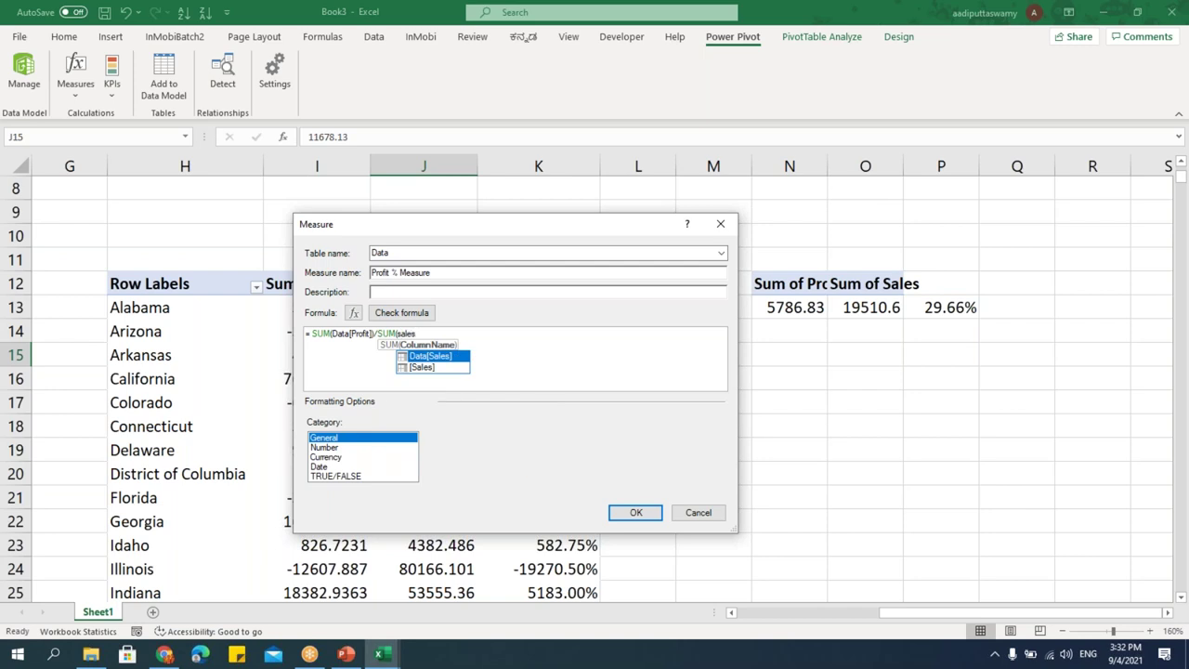
pyautogui.write(')')
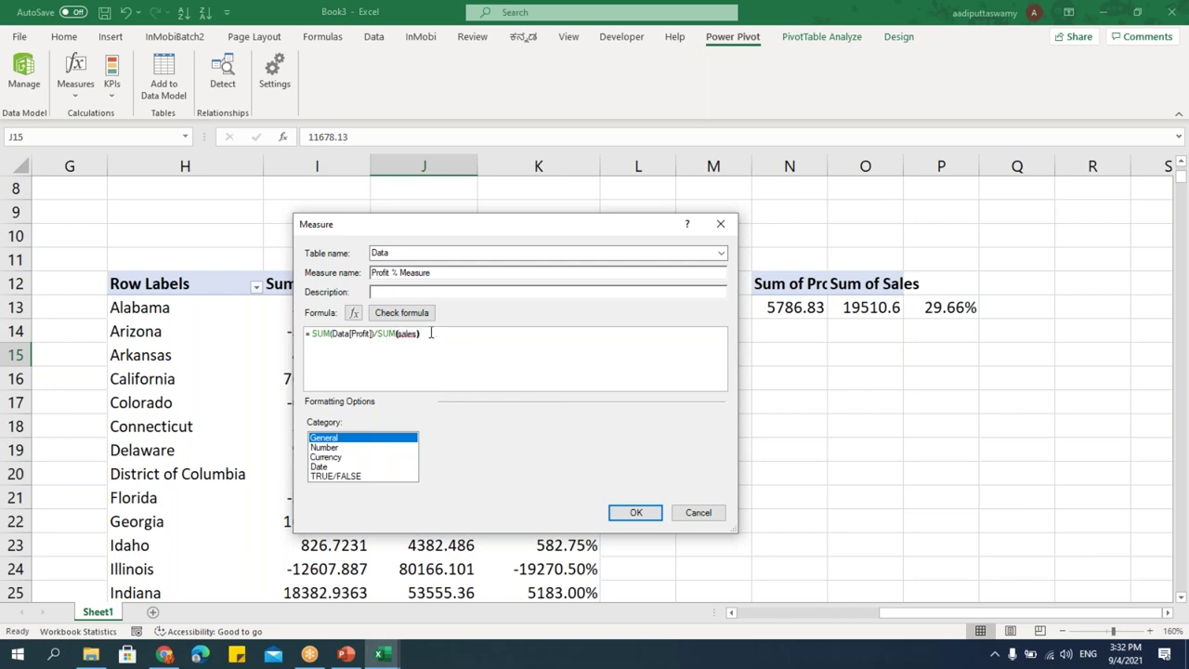
pyautogui.press('BackSpace')
pyautogui.press('BackSpace')
pyautogui.press('Tab')
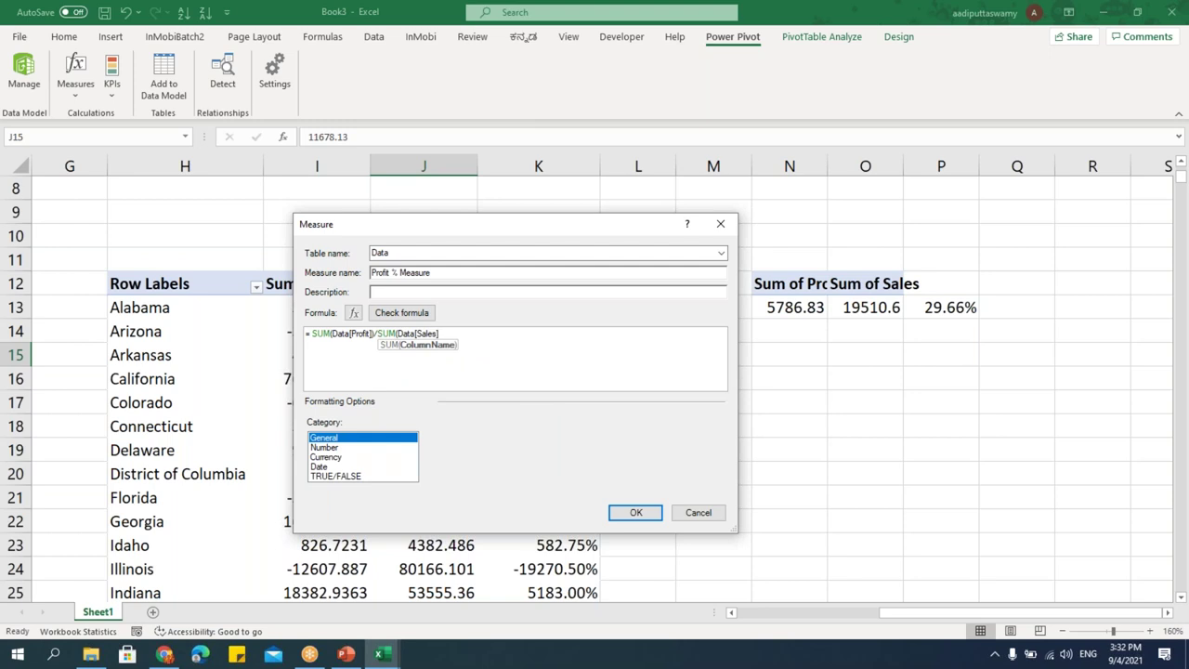
pyautogui.write(')')
# Set the measure's number format to Percentage with 2 decimal places and create it in the PivotTable.
pyautogui.click(342, 449)
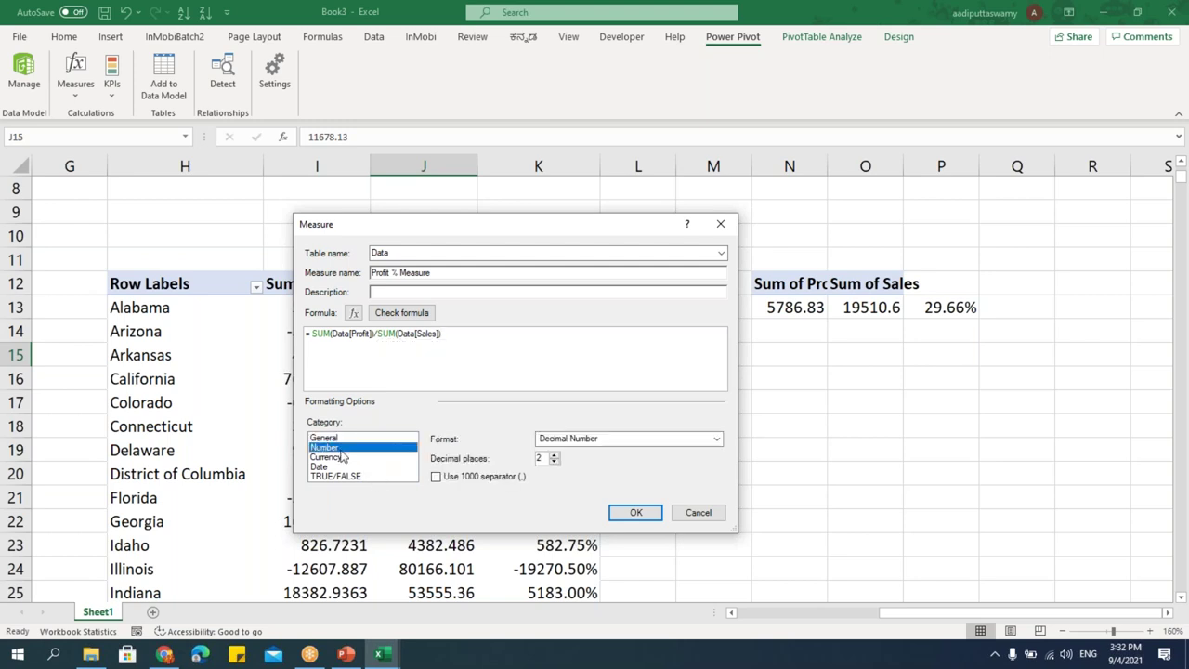
pyautogui.click(624, 442)
pyautogui.click(587, 477)
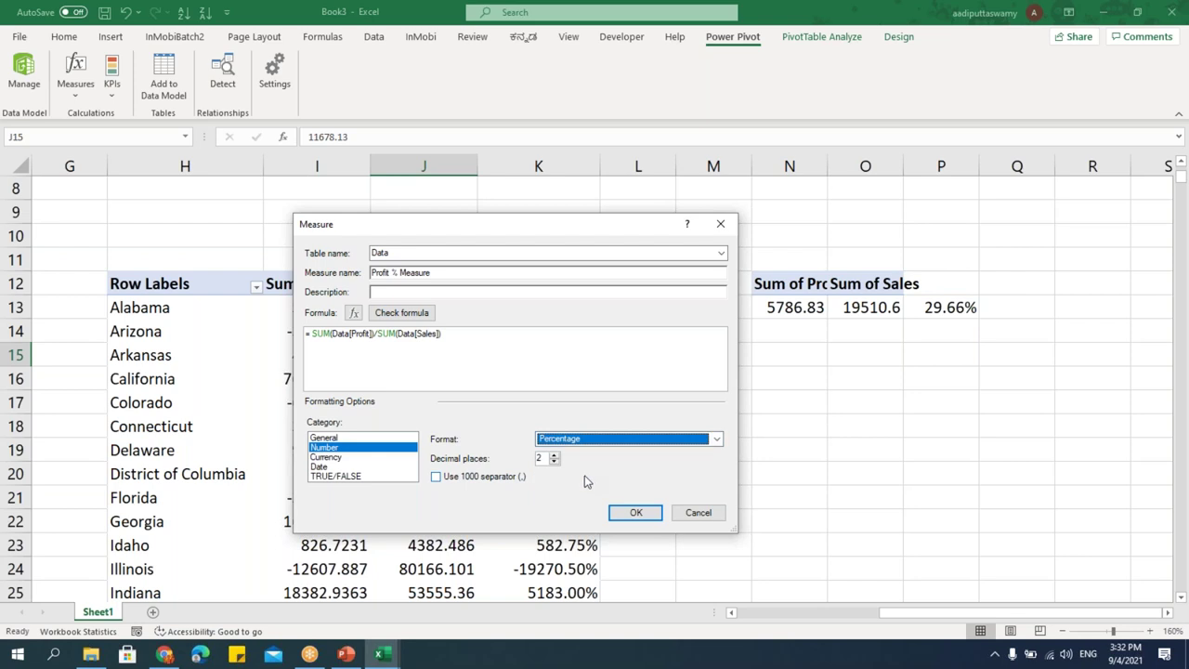
pyautogui.click(630, 514)
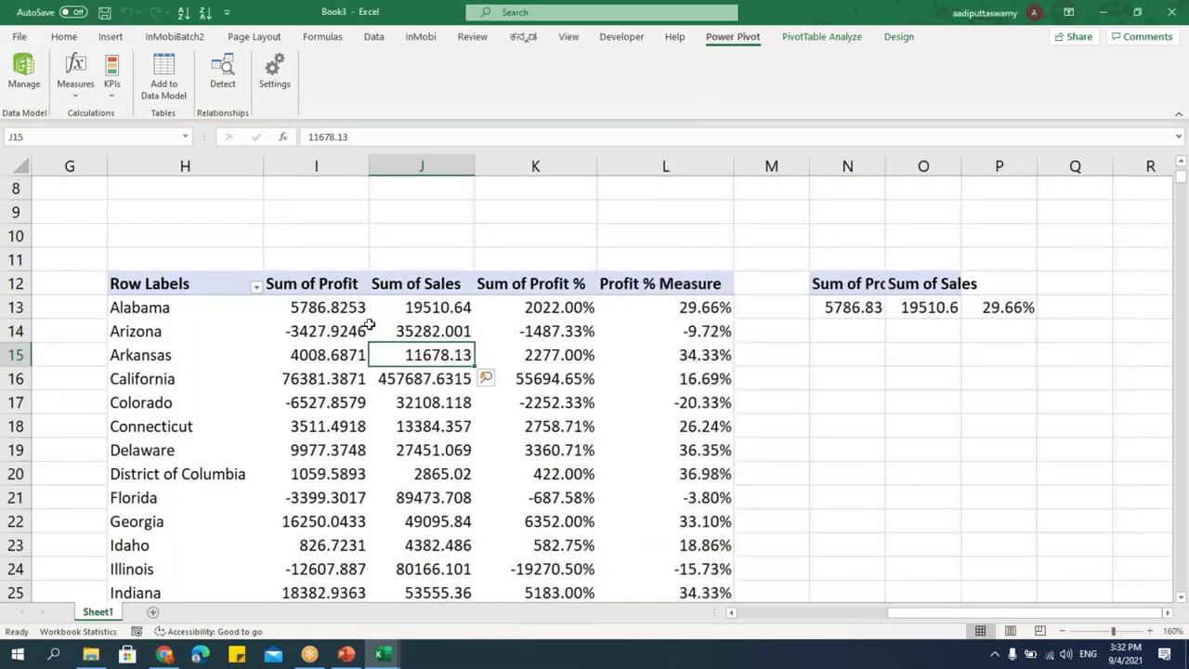
# Select Alabama's Profit % Measure value, then switch to Power Pivot and widen the Trans_ID column to fit the measure's full text.
pyautogui.click(696, 311)
pyautogui.moveTo(609, 413)
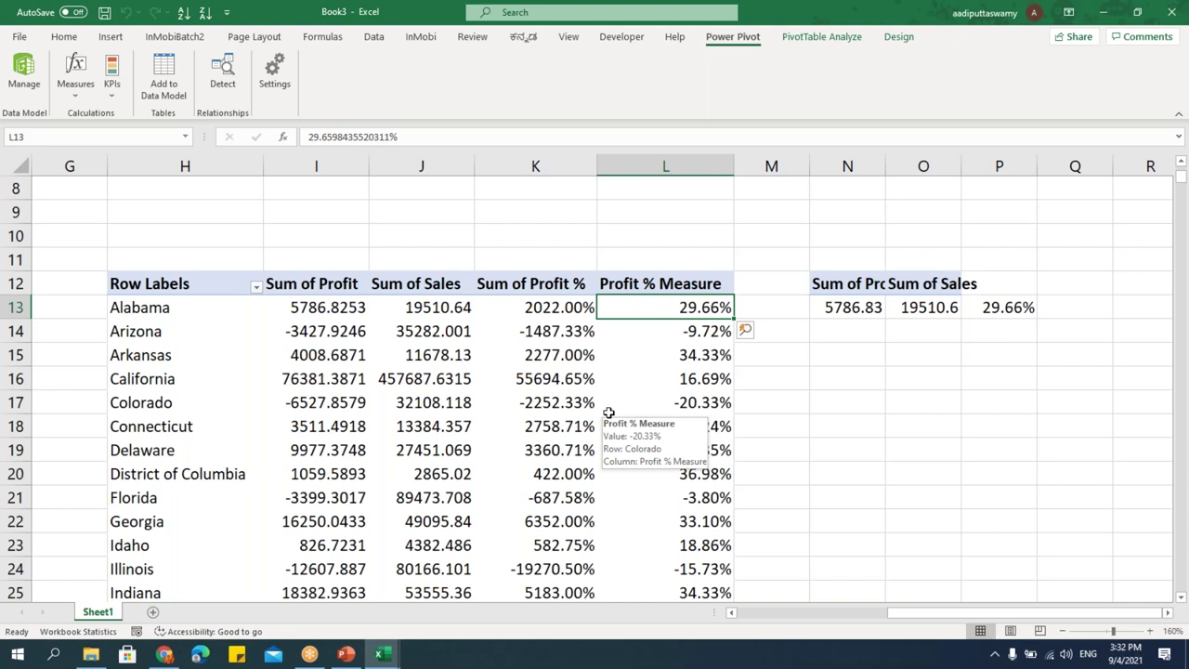
pyautogui.moveTo(383, 650)
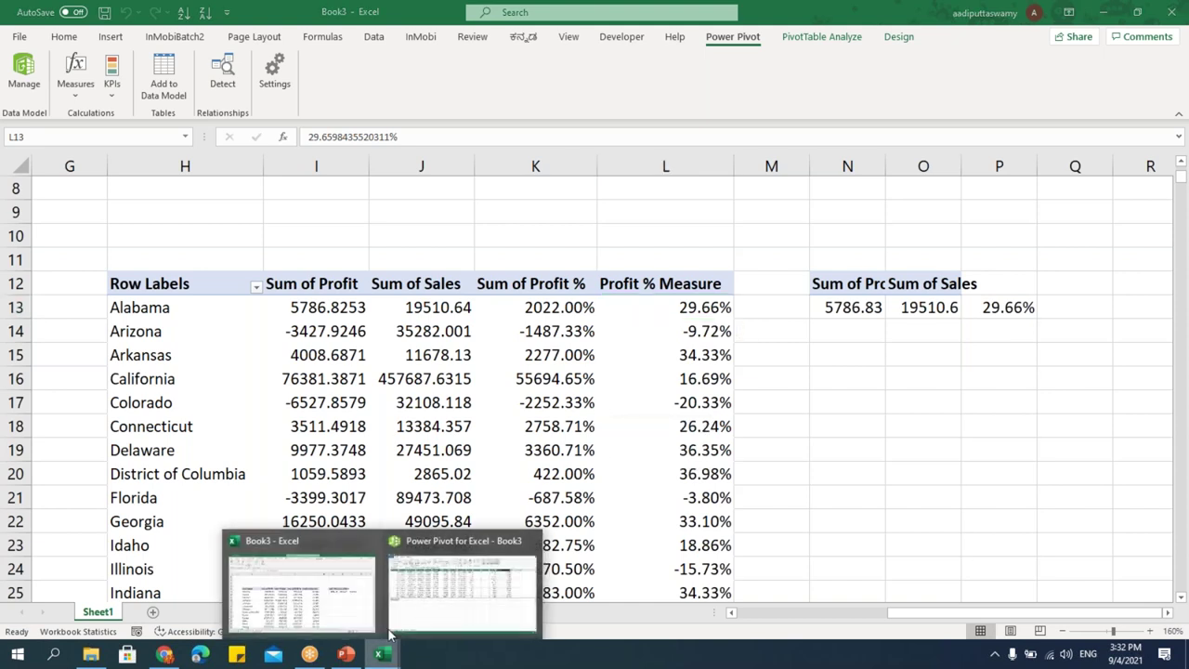
pyautogui.click(391, 630)
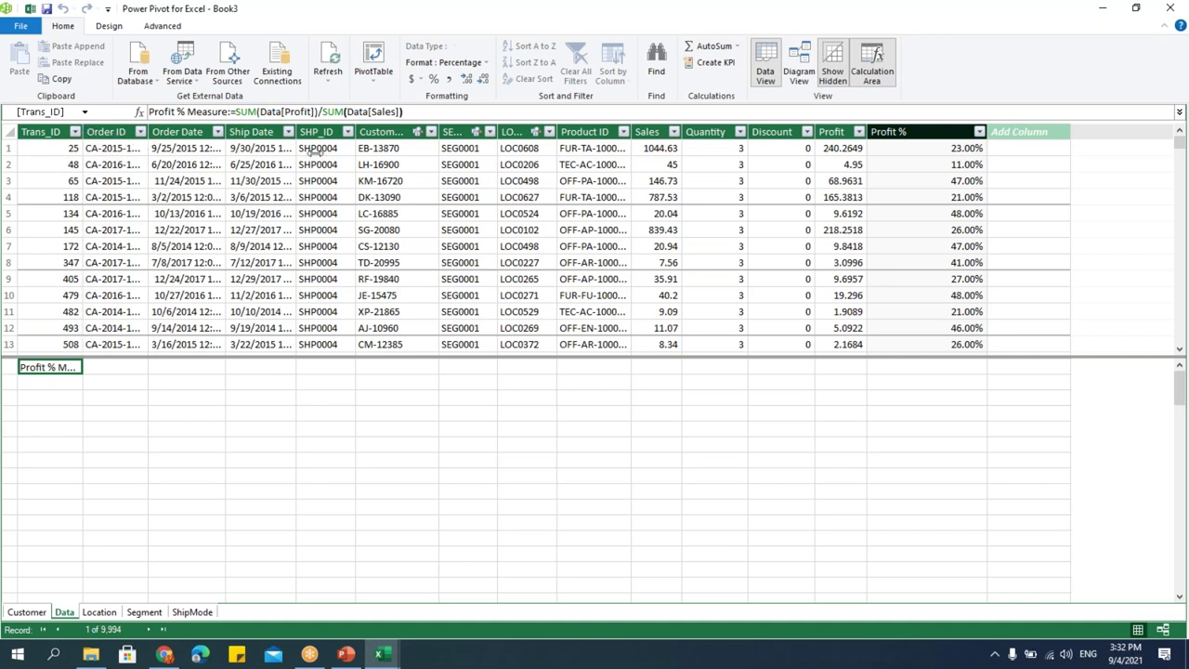
pyautogui.moveTo(313, 150); pyautogui.dragTo(315, 149)
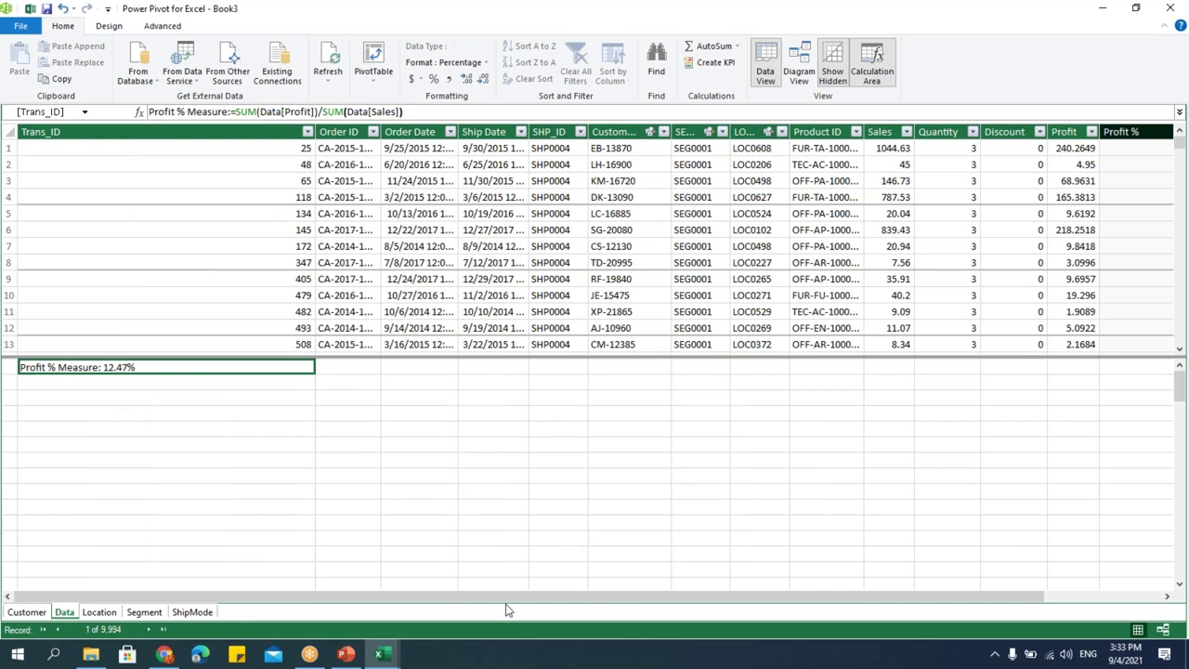
# Switch back to the Book3 workbook and select the PivotTable's Sum of Profit % header.
pyautogui.click(389, 653)
pyautogui.click(299, 585)
pyautogui.click(740, 406)
pyautogui.click(566, 290)
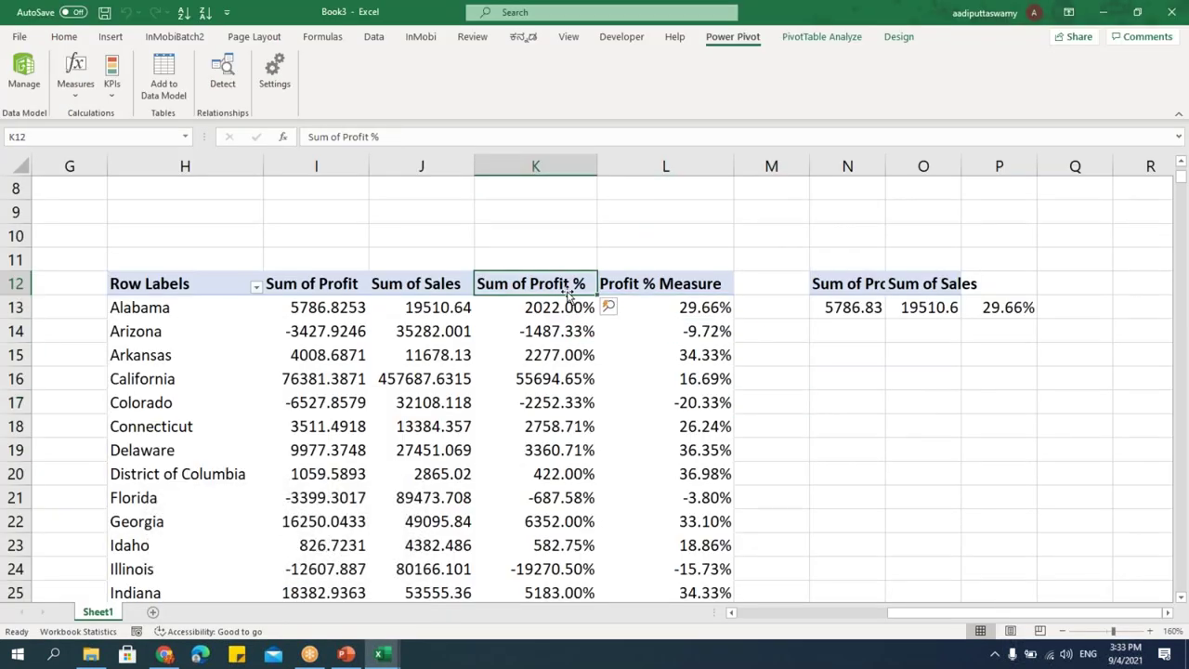
# Select the PivotTable's Profit % Measure header and start a new KPI based on that measure.
pyautogui.click(657, 308)
pyautogui.click(660, 288)
pyautogui.moveTo(652, 359)
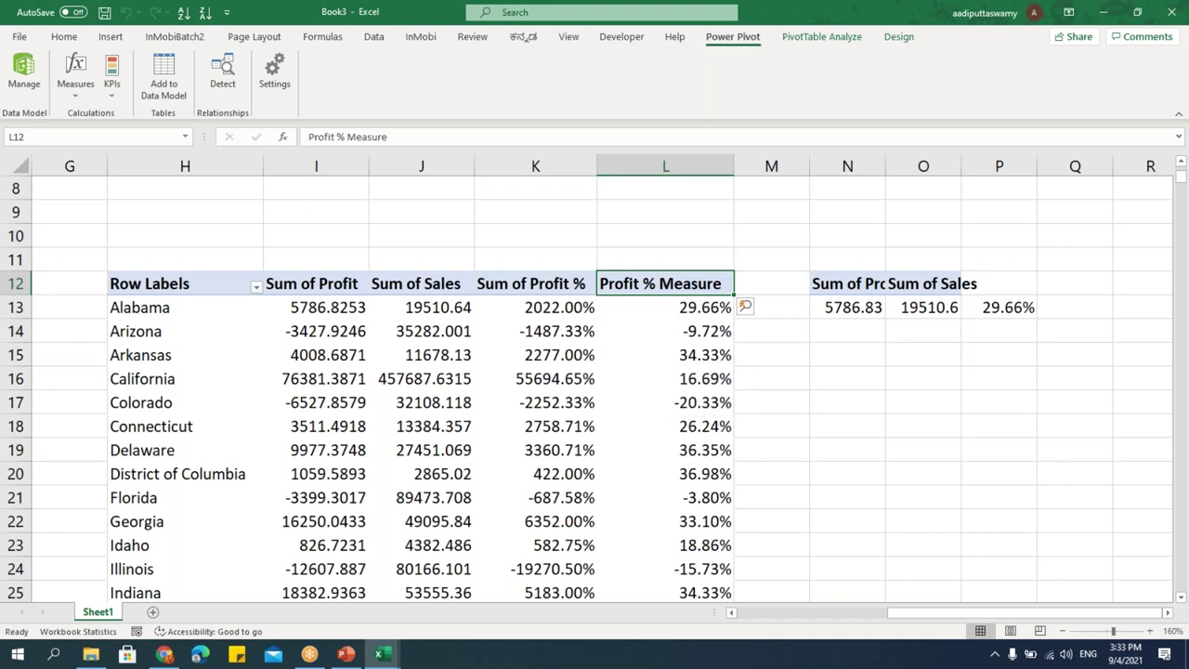
pyautogui.click(114, 85)
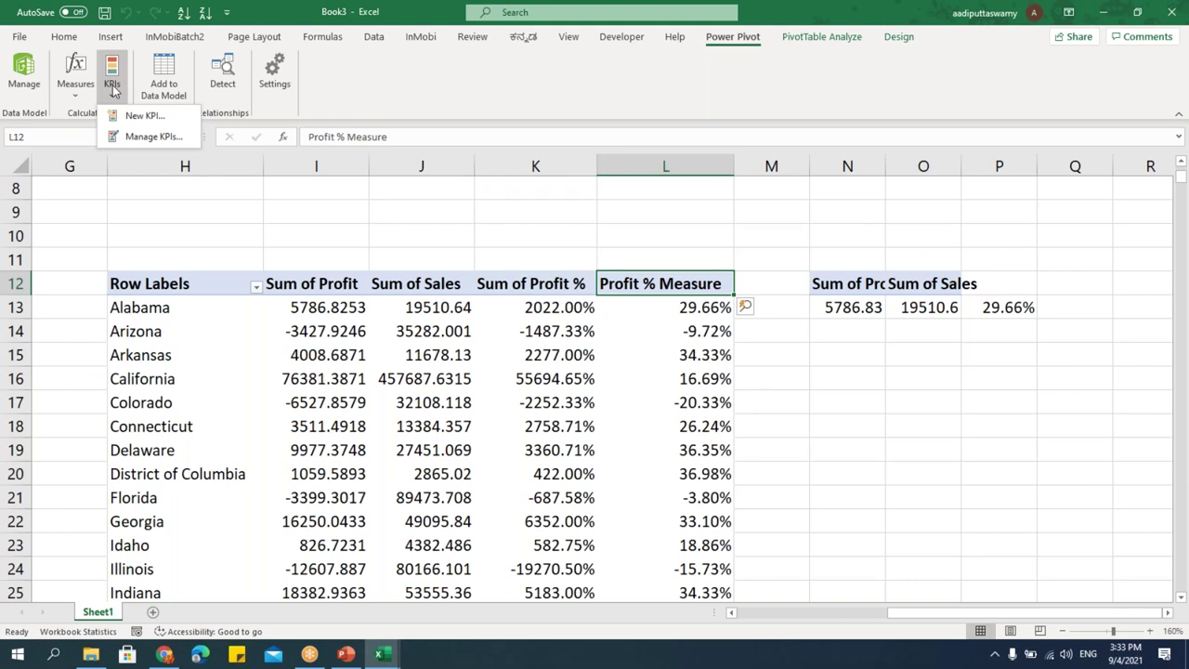
pyautogui.click(141, 136)
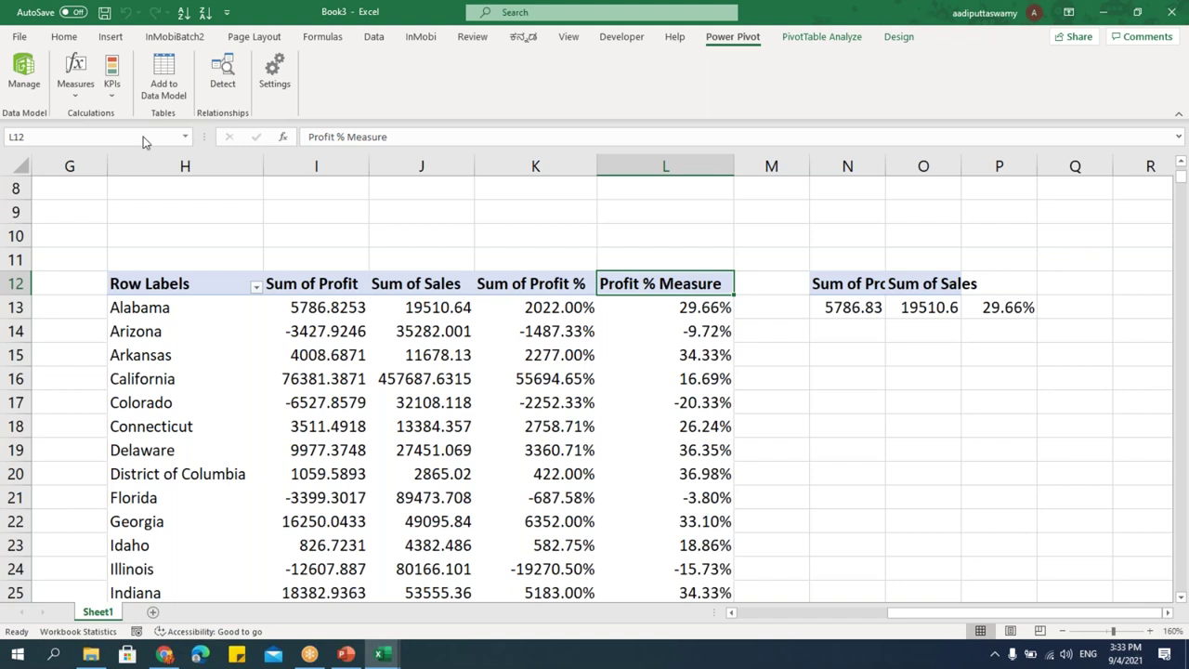
pyautogui.moveTo(534, 130); pyautogui.dragTo(352, 142)
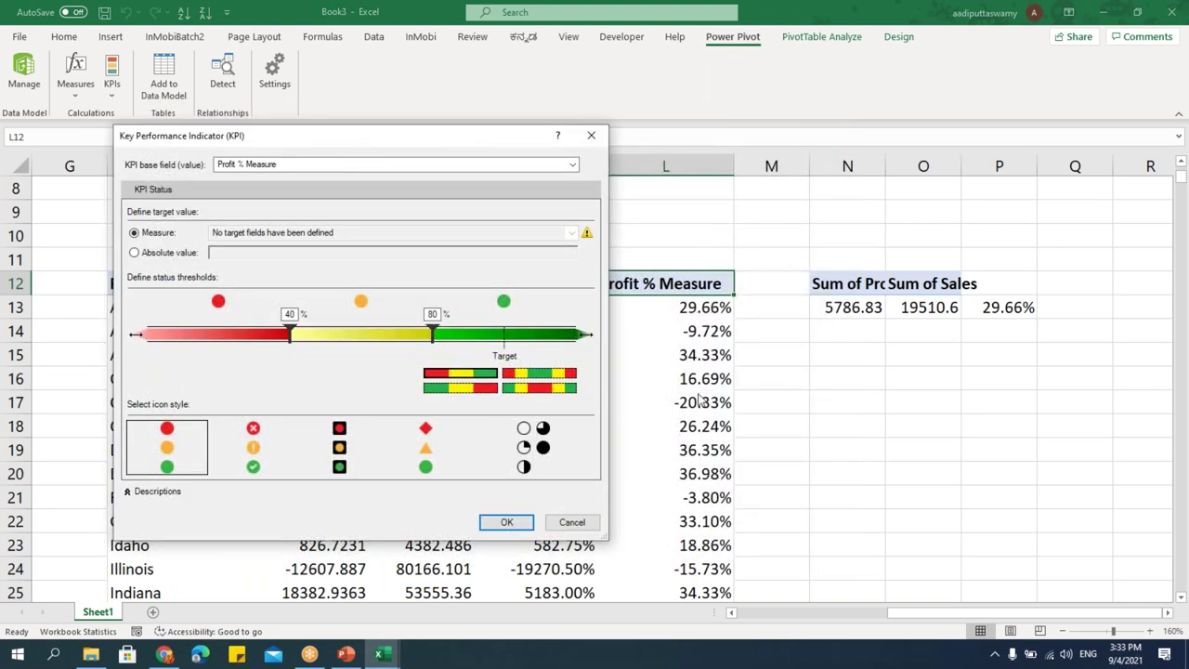
# Set the KPI's absolute target value to 0.3 and its upper status threshold to 0.299, and create the KPI.
pyautogui.click(160, 258)
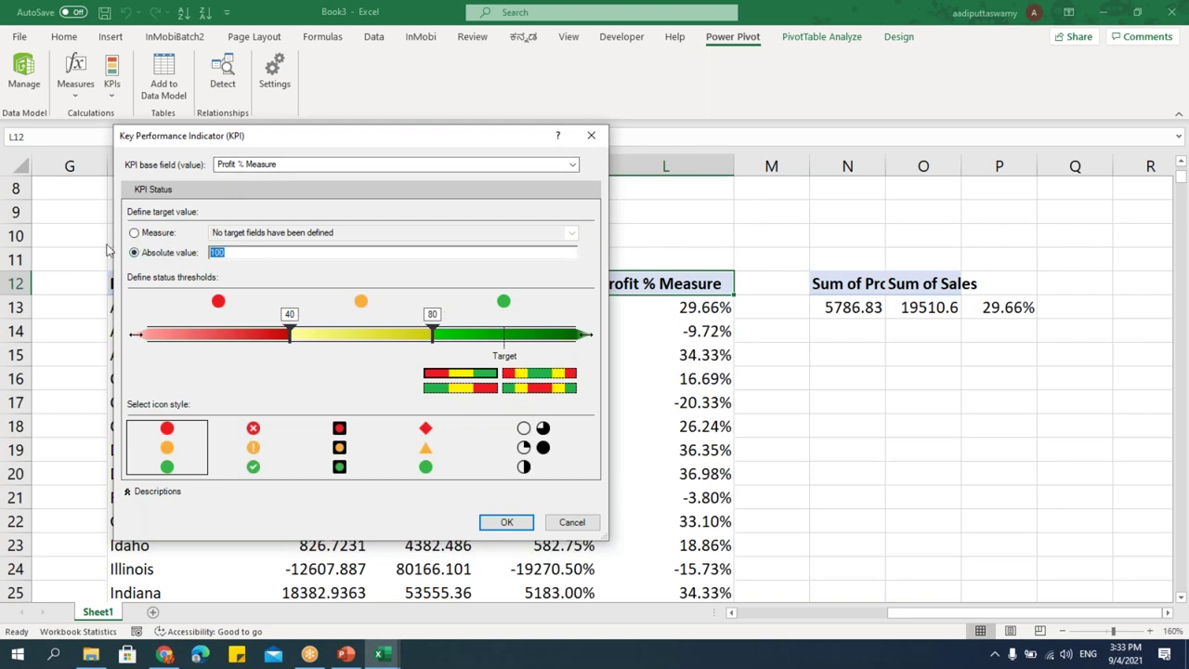
pyautogui.press('BackSpace')
pyautogui.write('3')
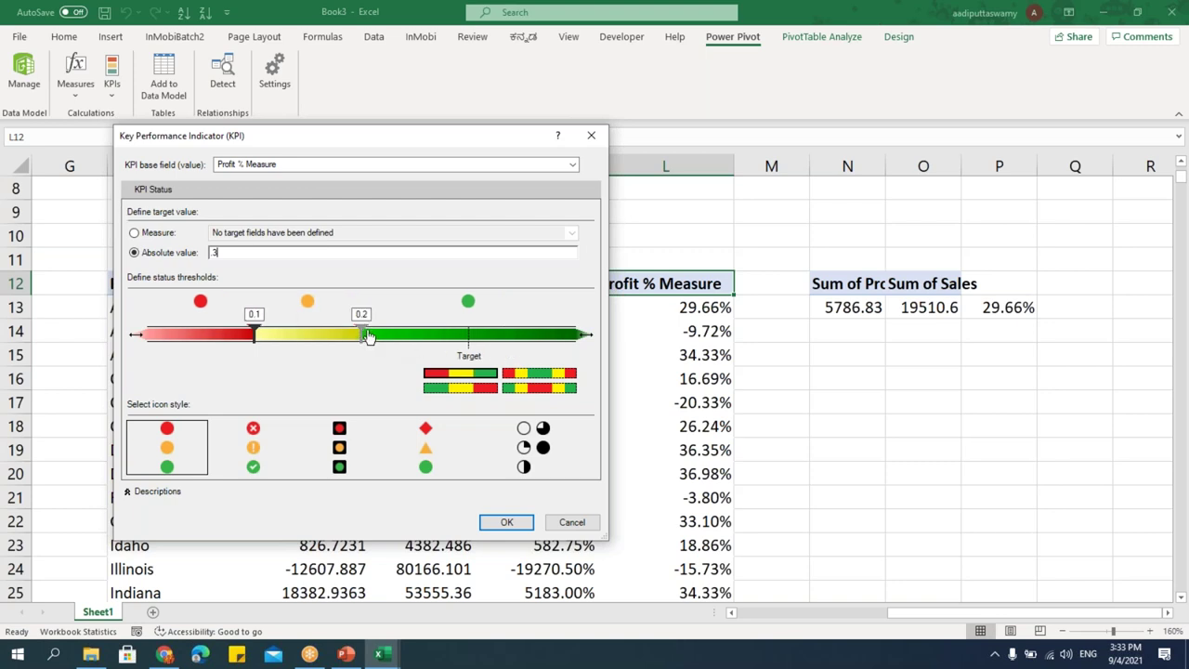
pyautogui.moveTo(365, 335); pyautogui.dragTo(467, 334)
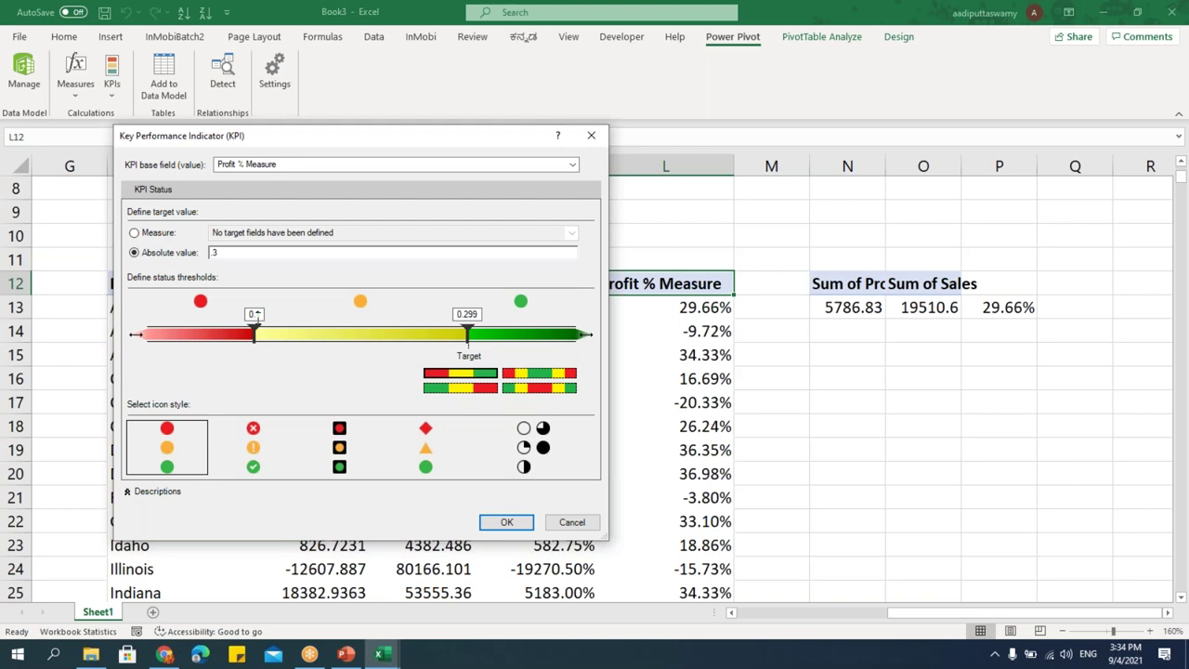
pyautogui.click(521, 524)
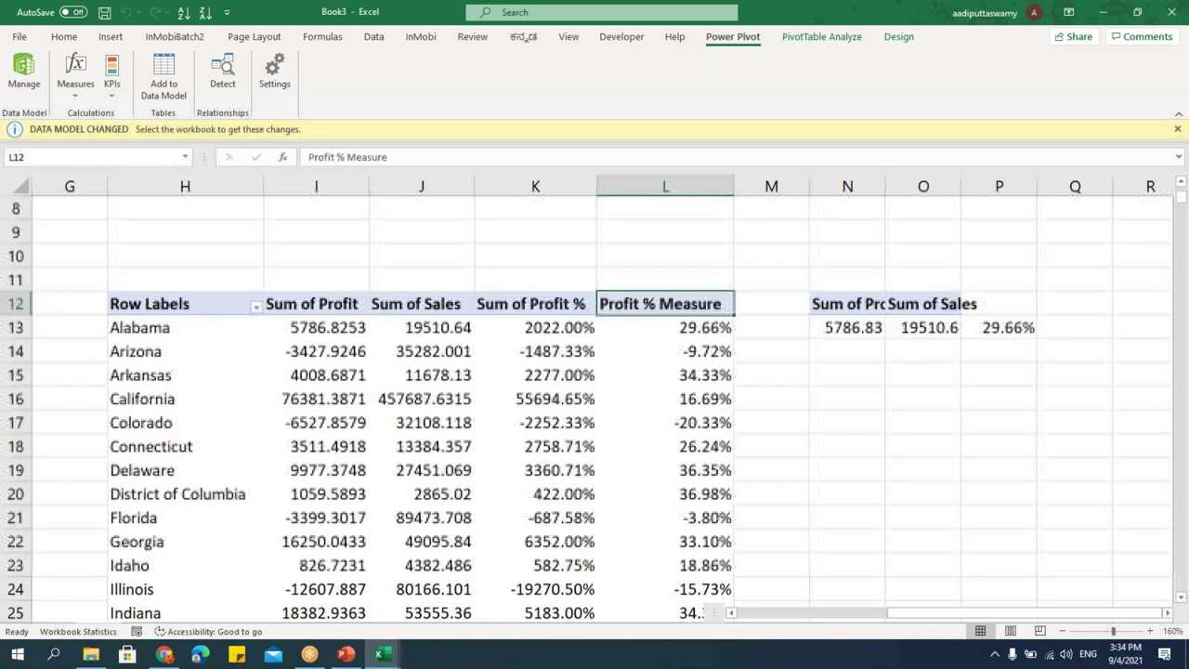
# Clear the manual profit and sales check in N12:P14 beside the PivotTable.
pyautogui.moveTo(956, 279); pyautogui.dragTo(1112, 348)
pyautogui.write('aa')
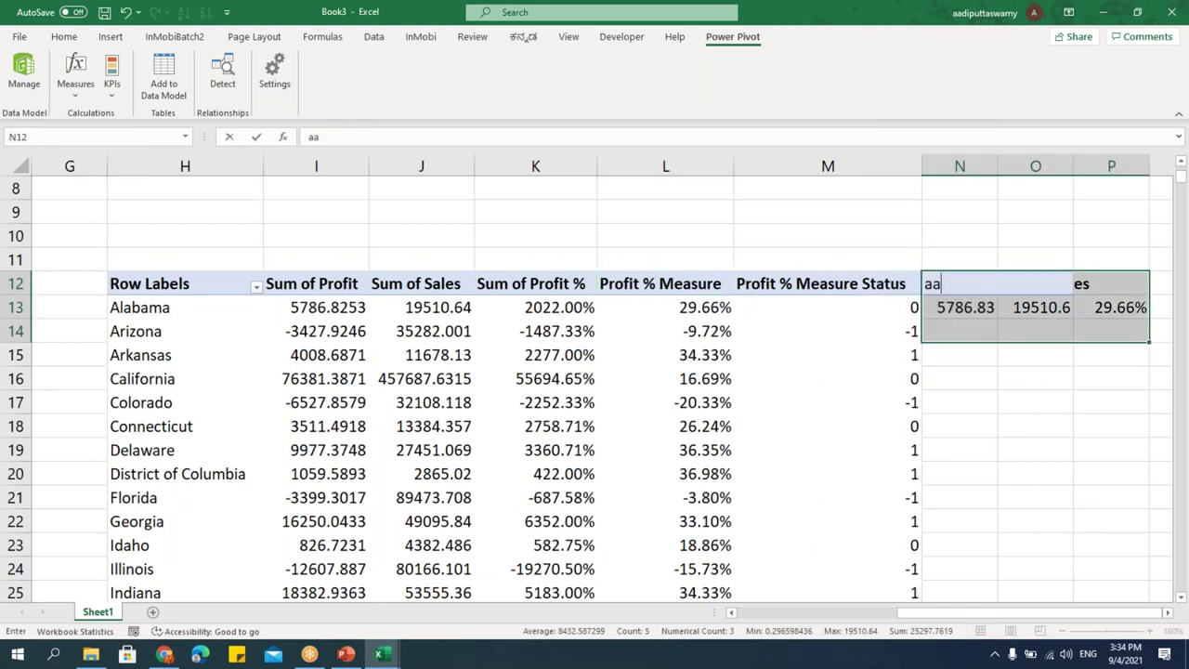
pyautogui.press('Escape')
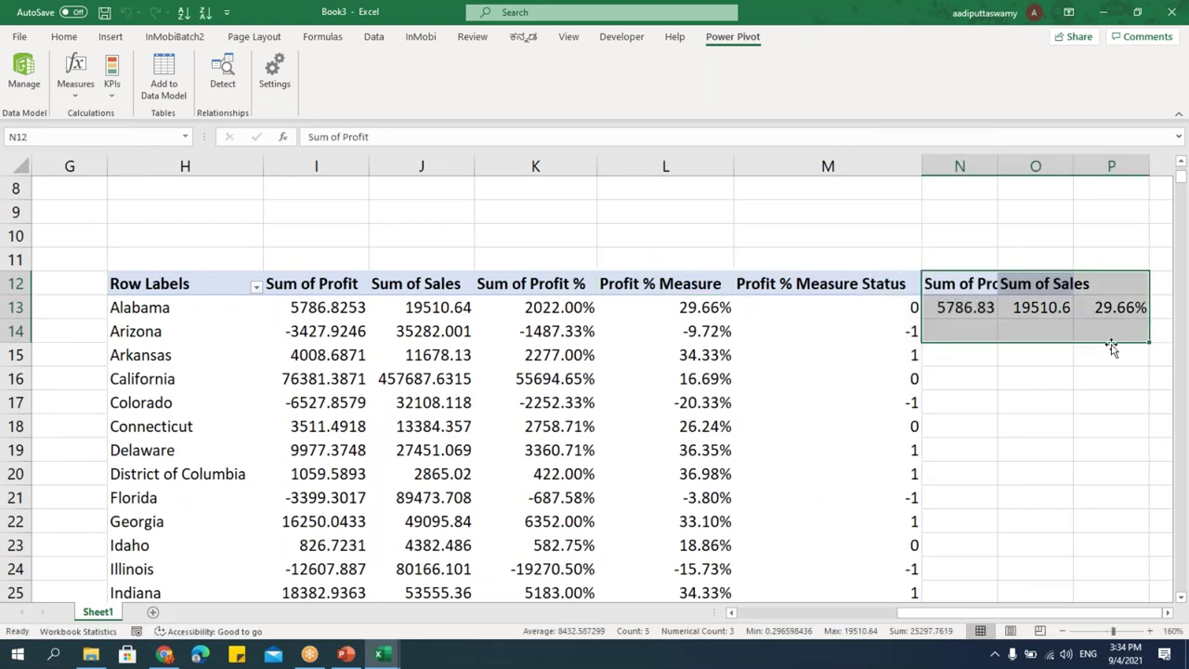
pyautogui.press('Delete')
pyautogui.click(873, 364)
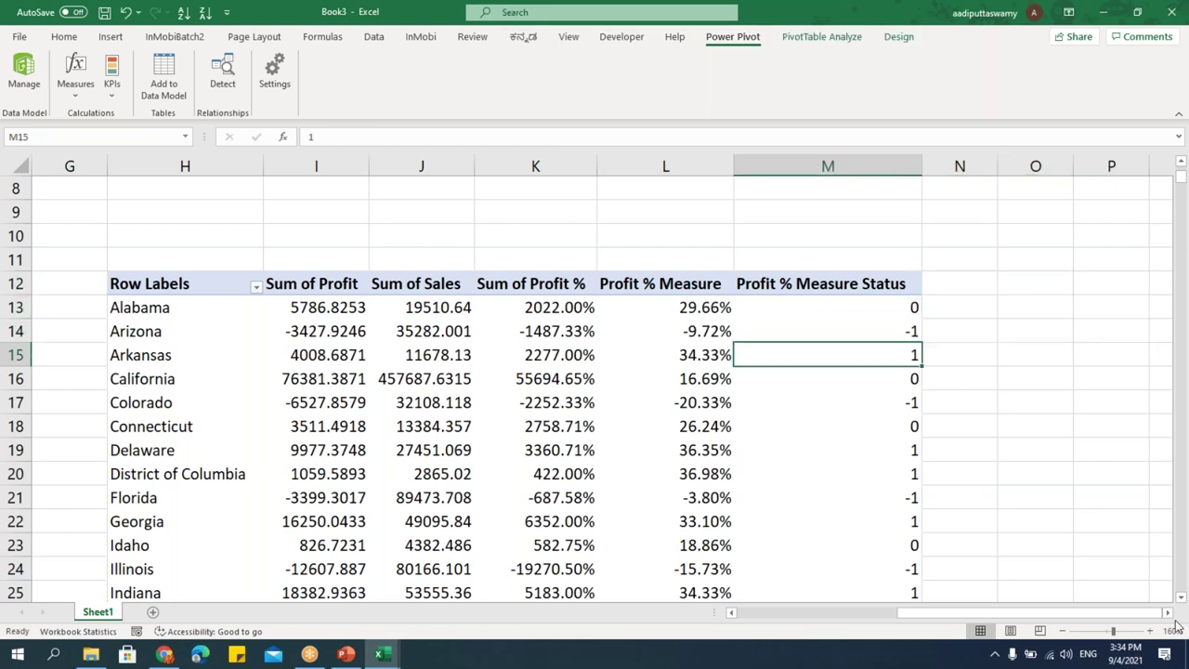
# Remove and re-add the Profit % Measure KPI's Status field to show its status icons, and close the PivotTable field list.
pyautogui.hscroll(3, 703, 402)
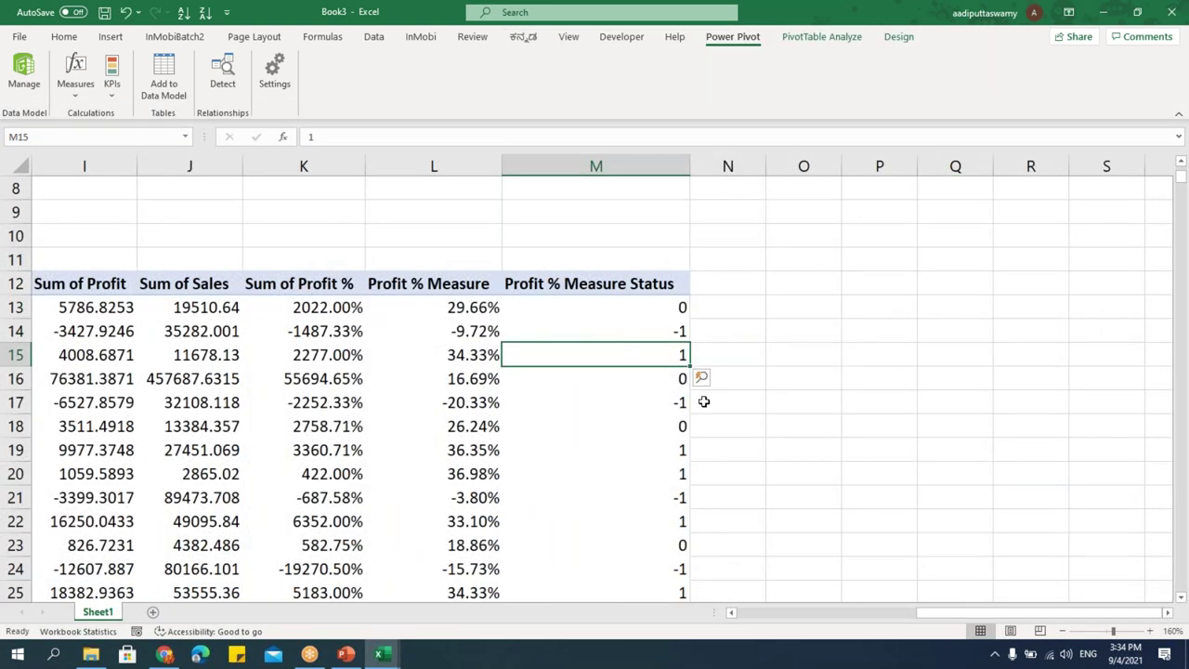
pyautogui.scroll(-1, 704, 401)
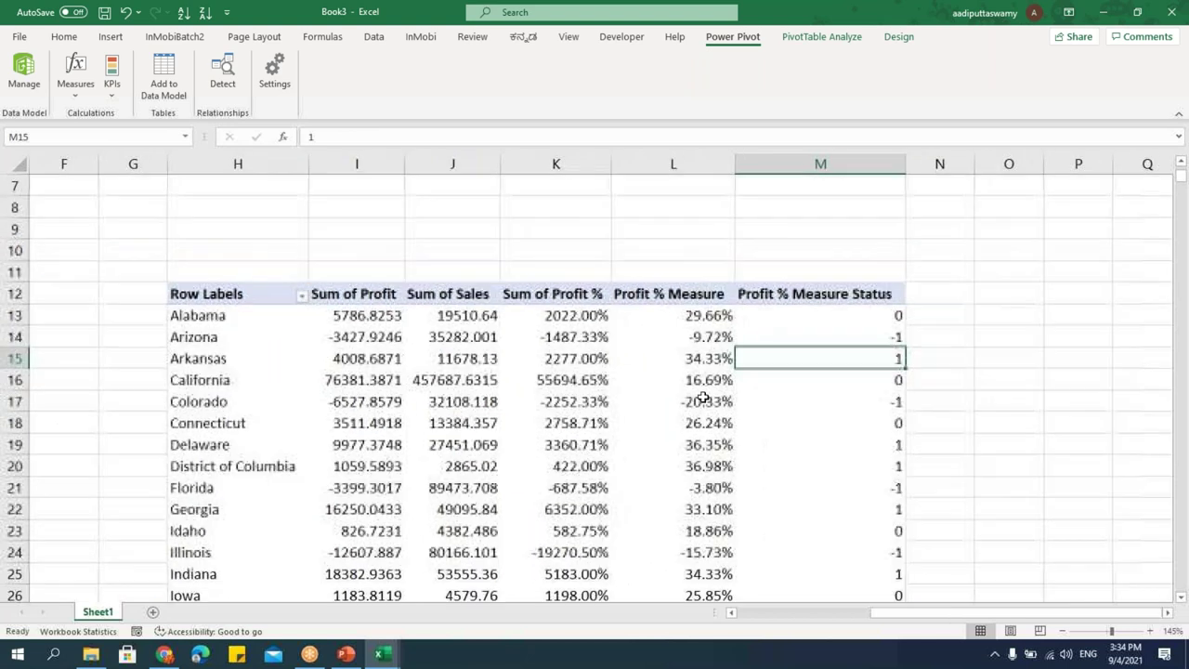
pyautogui.rightClick(759, 336)
pyautogui.click(837, 324)
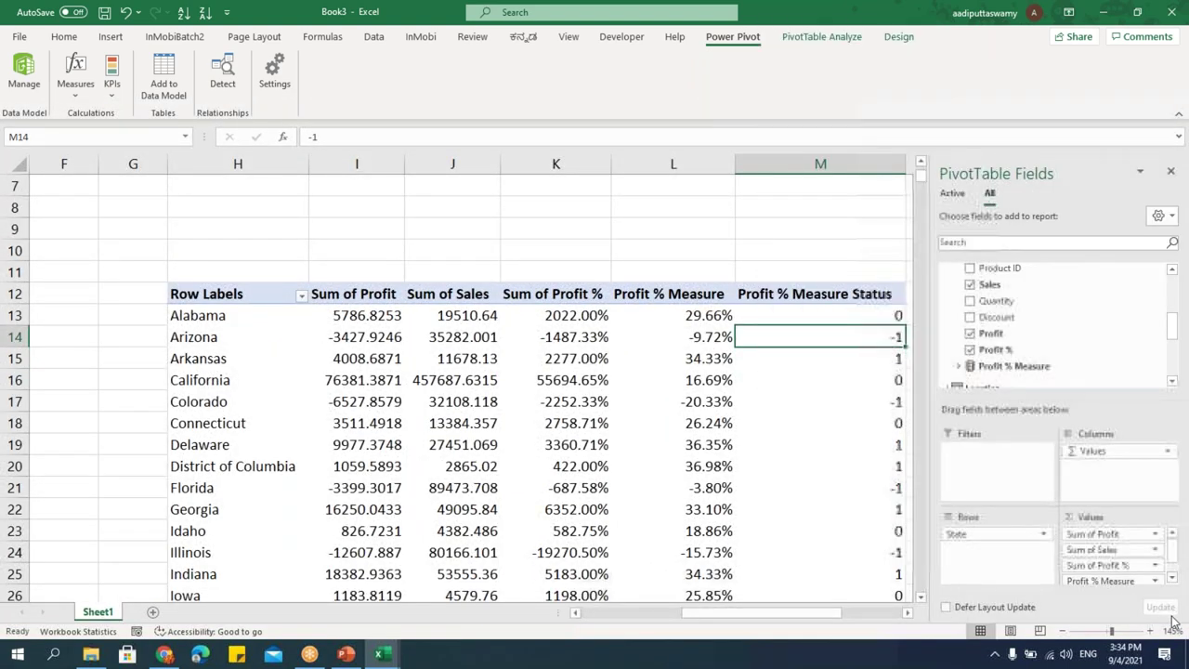
pyautogui.click(958, 368)
pyautogui.scroll(-2, 985, 320)
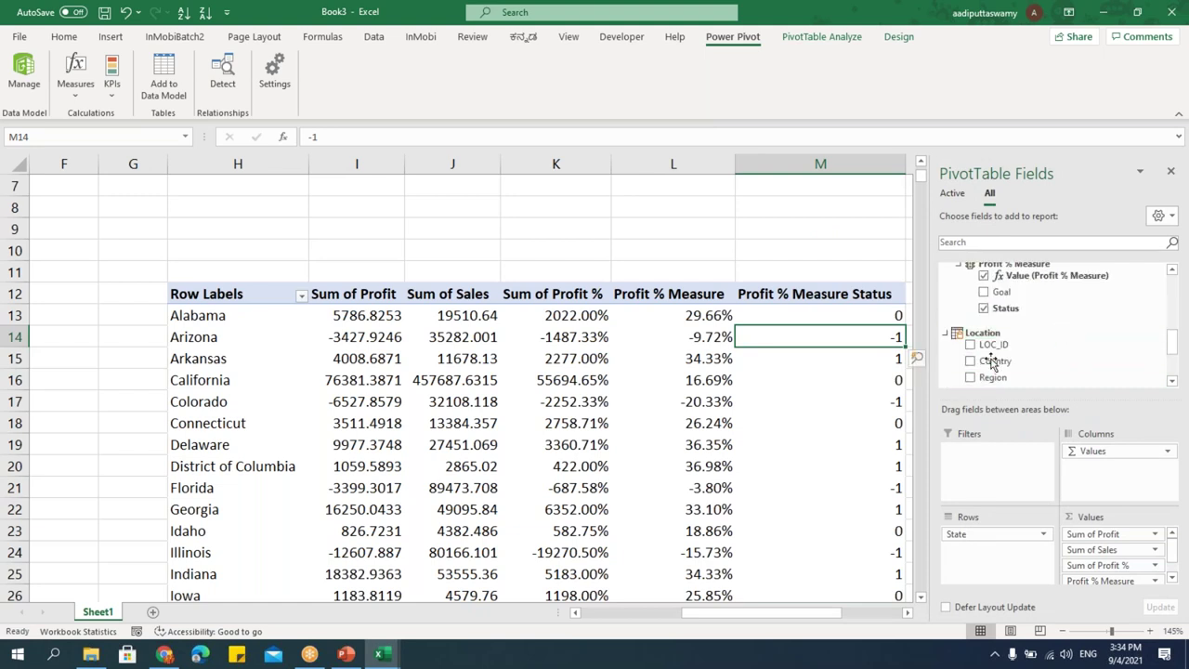
pyautogui.click(984, 308)
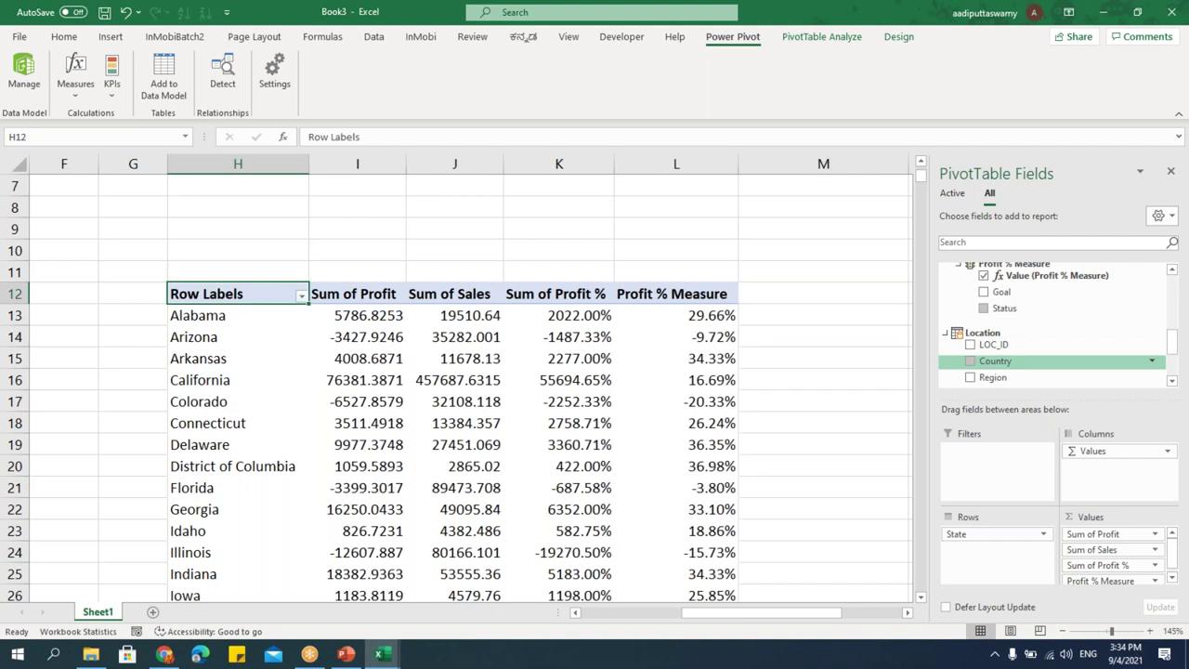
pyautogui.click(984, 307)
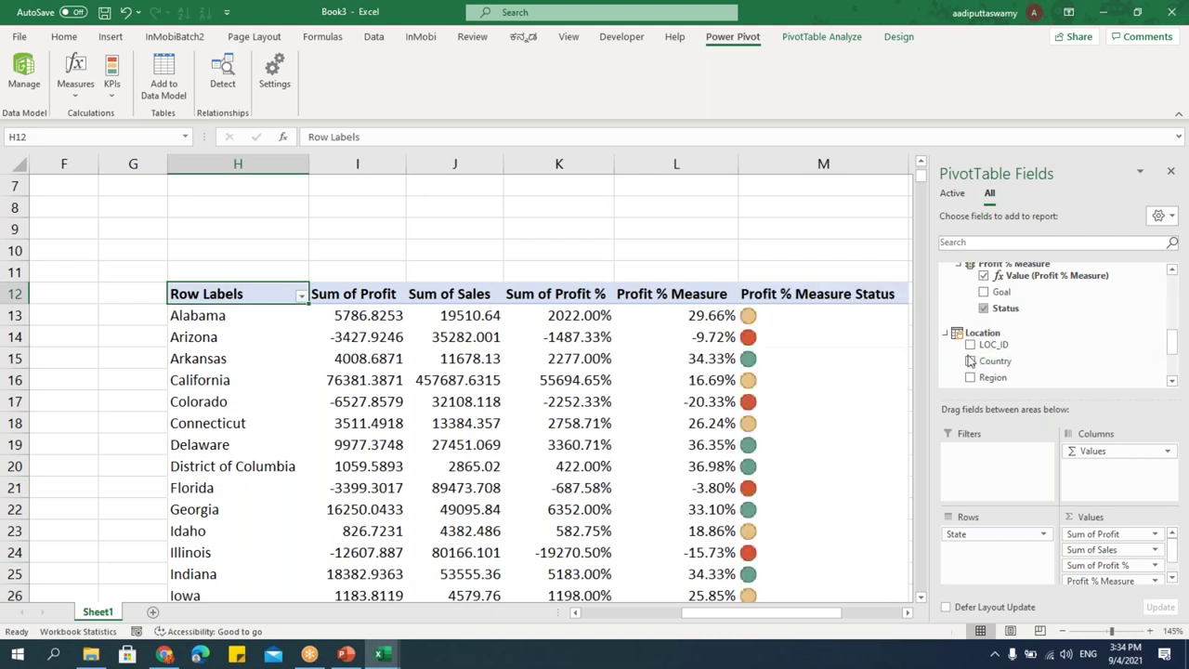
pyautogui.click(1172, 172)
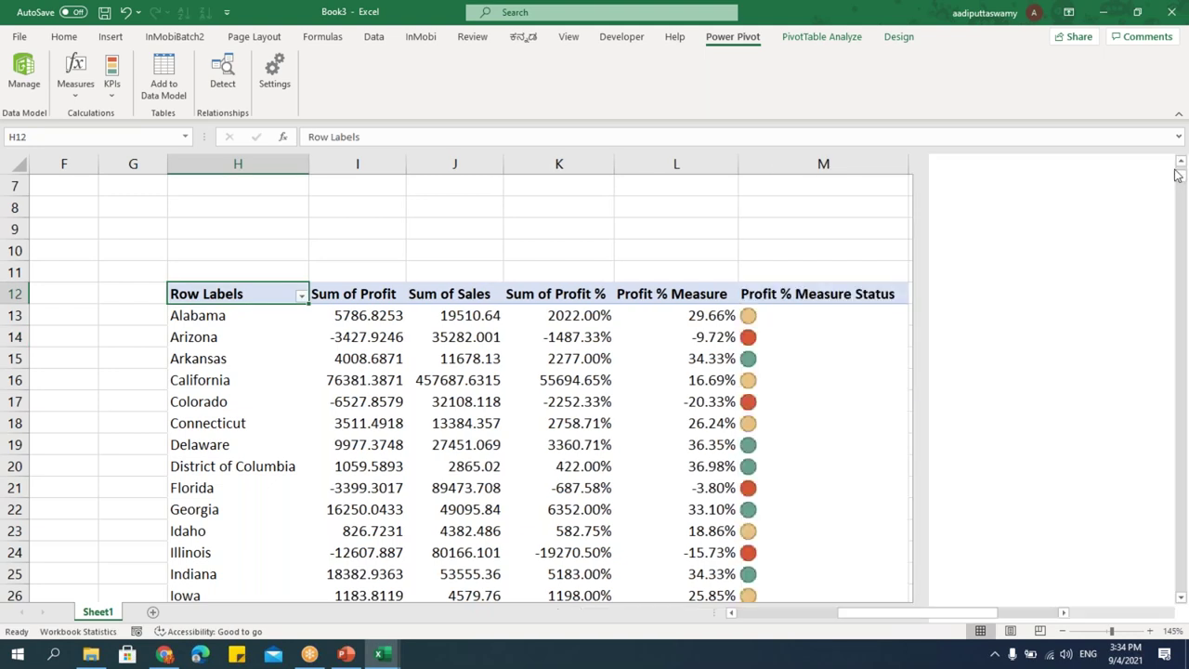
# Compare the states' Profit % Measure values with their KPI status icons.
pyautogui.click(861, 406)
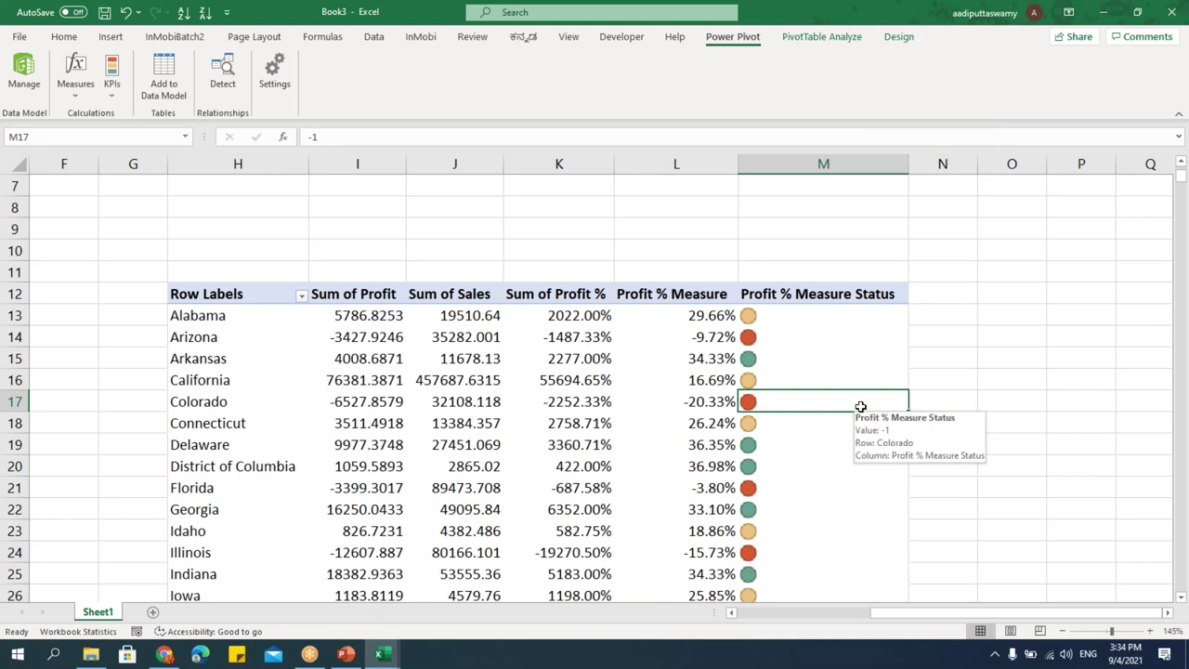
pyautogui.click(728, 315)
pyautogui.click(751, 316)
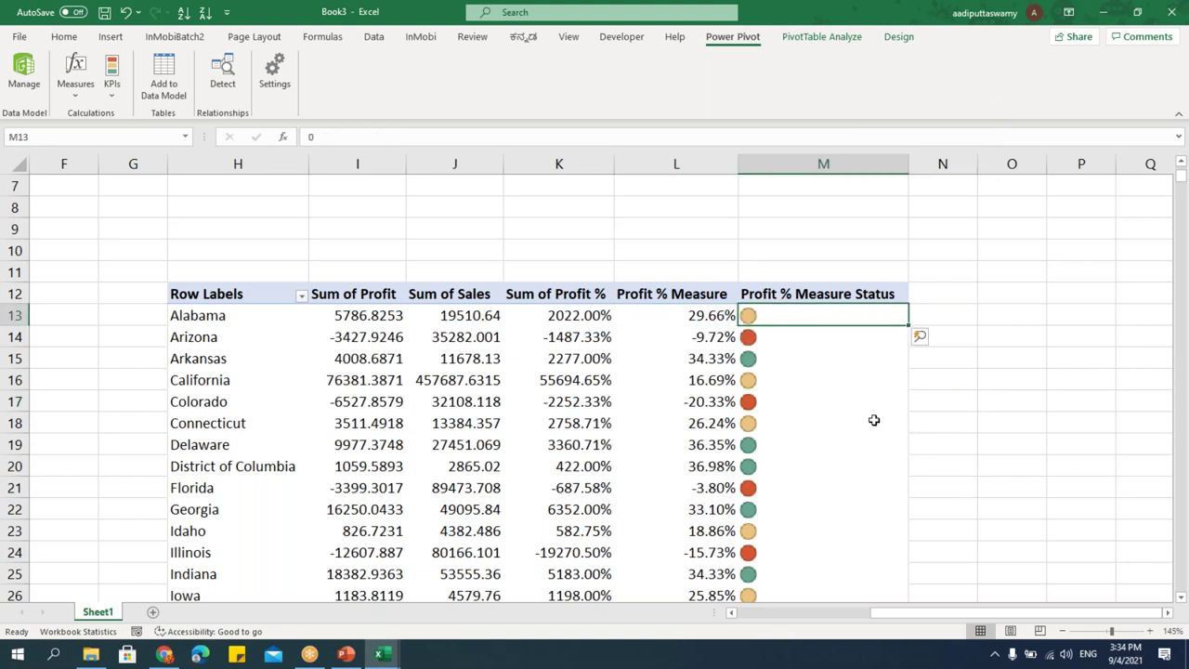
pyautogui.moveTo(875, 420)
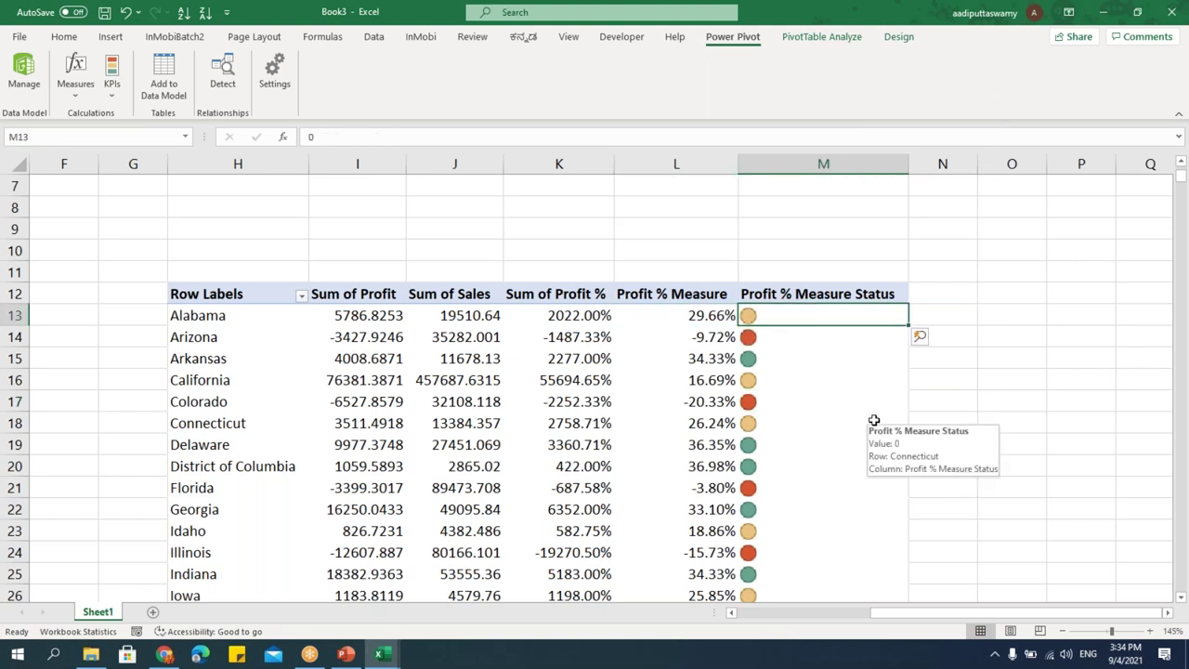
pyautogui.click(781, 363)
pyautogui.moveTo(807, 463)
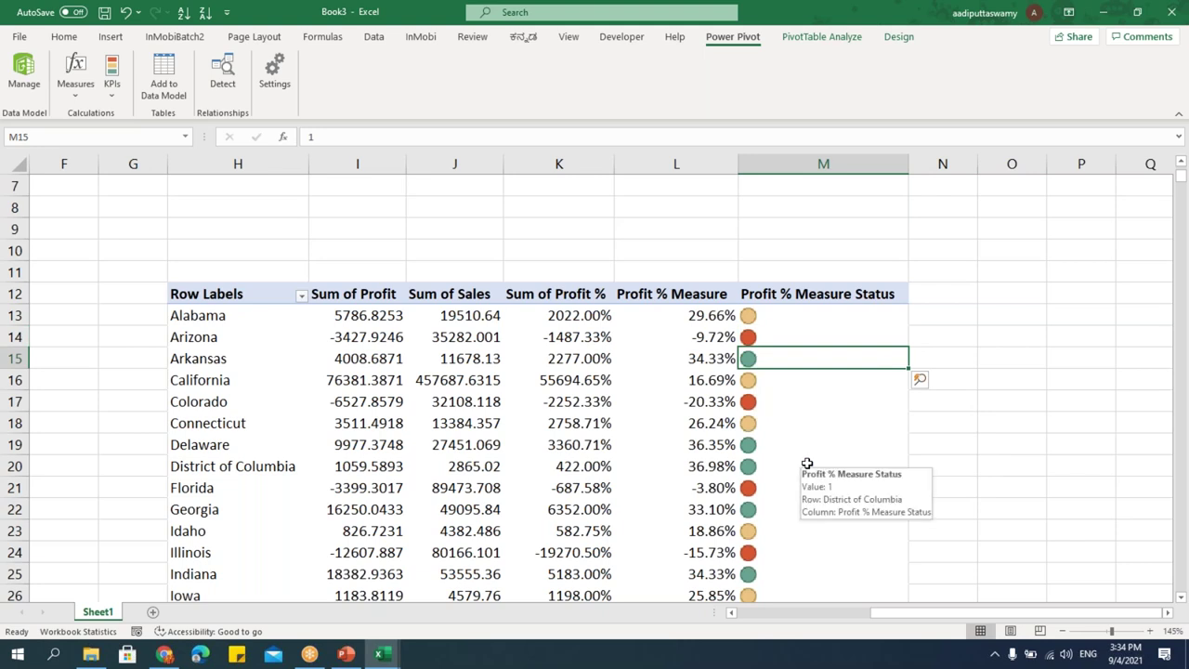
pyautogui.scroll(-4, 806, 462)
pyautogui.scroll(3, 805, 462)
pyautogui.click(780, 401)
pyautogui.scroll(-1, 776, 432)
pyautogui.press('Down')
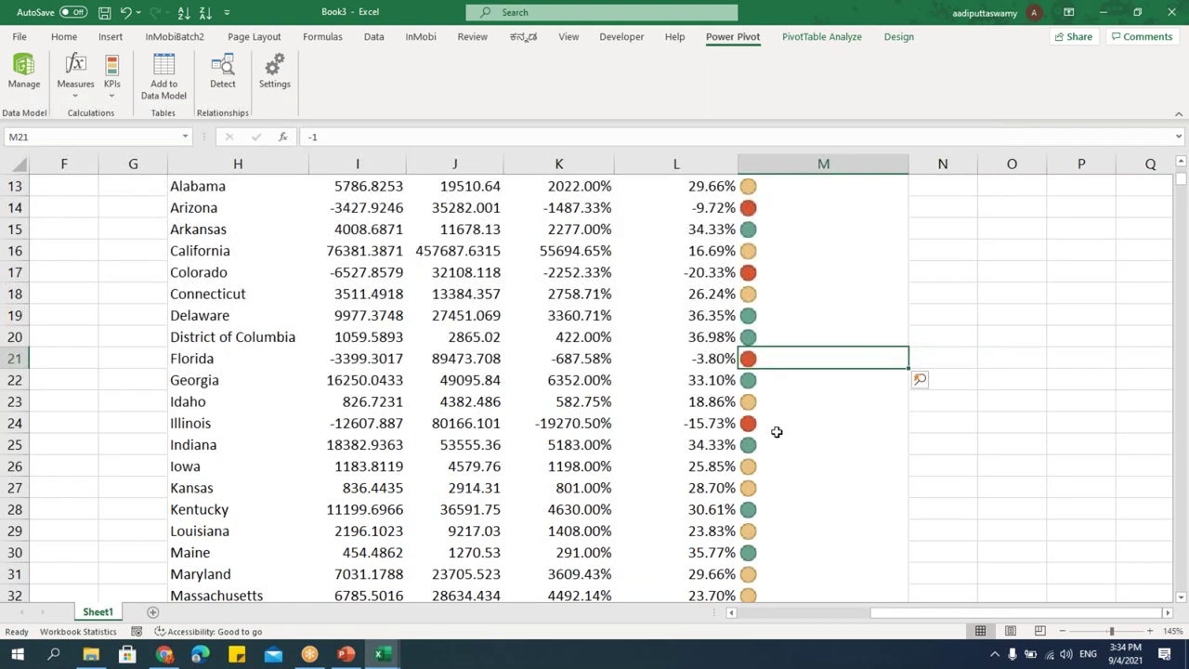
# Replace State with the Customer table's Customer Name as the PivotTable's row field.
pyautogui.moveTo(631, 416); pyautogui.dragTo(651, 402)
pyautogui.click(592, 269)
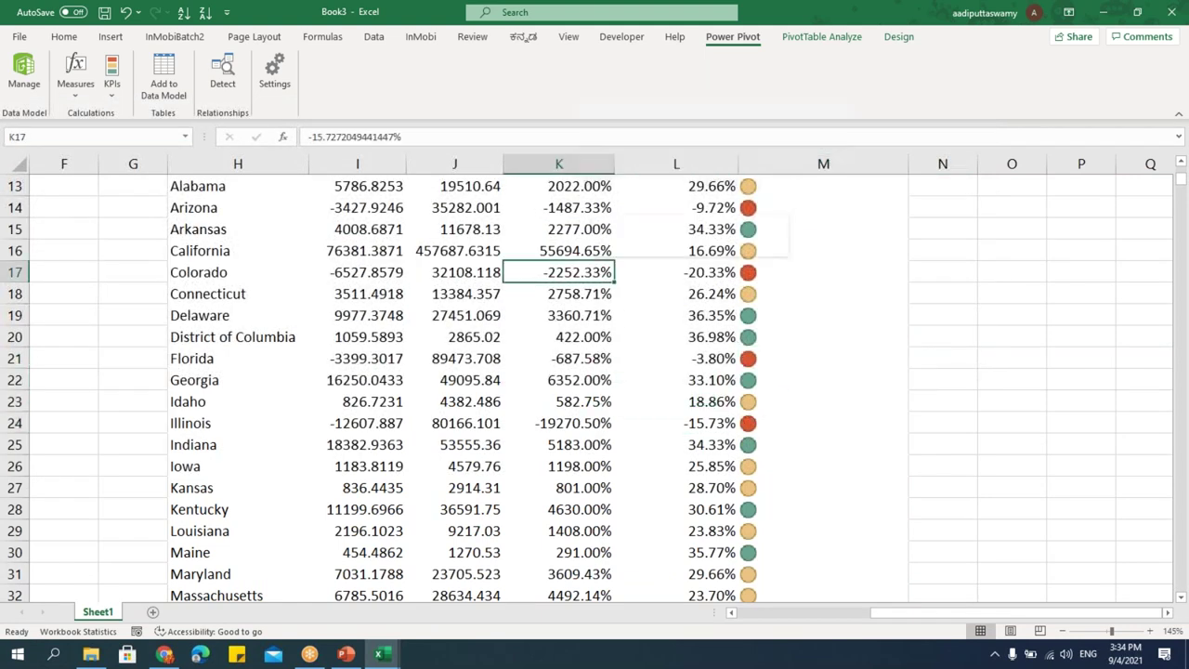
pyautogui.rightClick(592, 268)
pyautogui.click(685, 567)
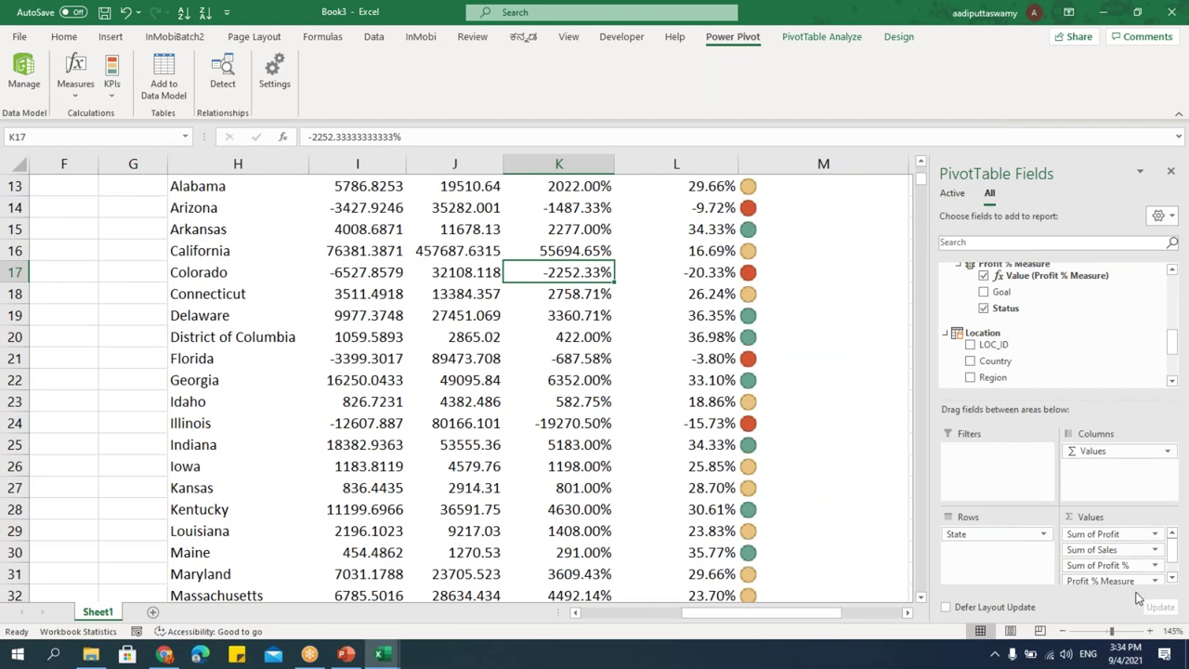
pyautogui.moveTo(986, 537); pyautogui.dragTo(763, 397)
pyautogui.scroll(6, 1022, 342)
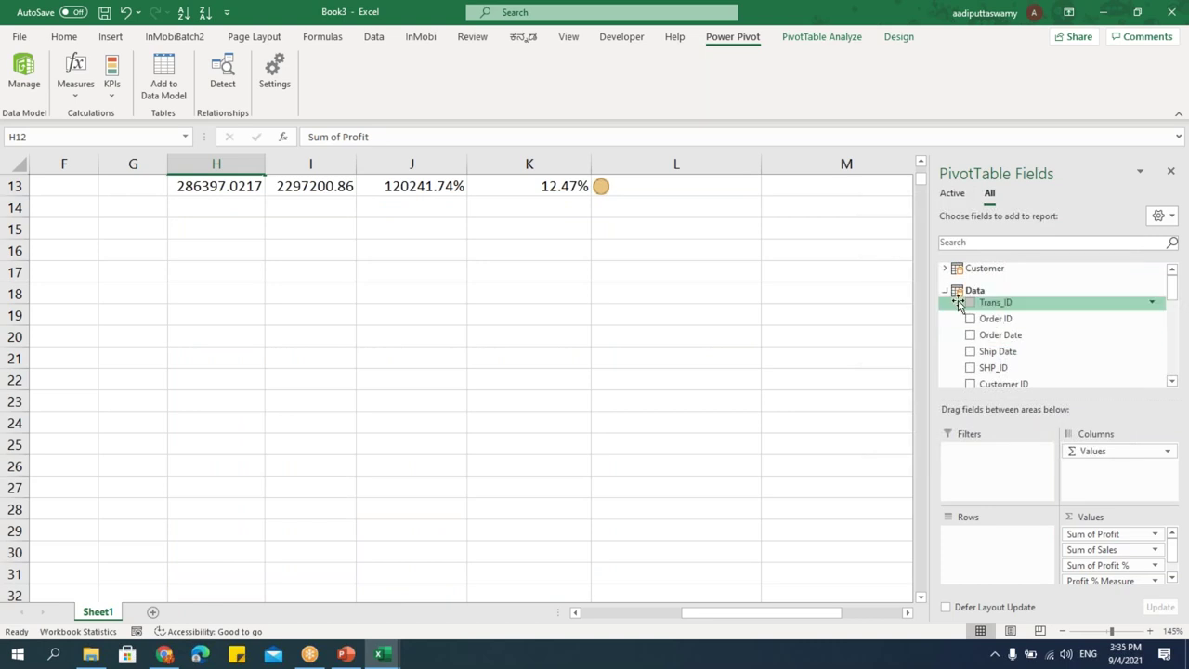
pyautogui.click(946, 290)
pyautogui.click(946, 268)
pyautogui.moveTo(1012, 303); pyautogui.dragTo(1017, 549)
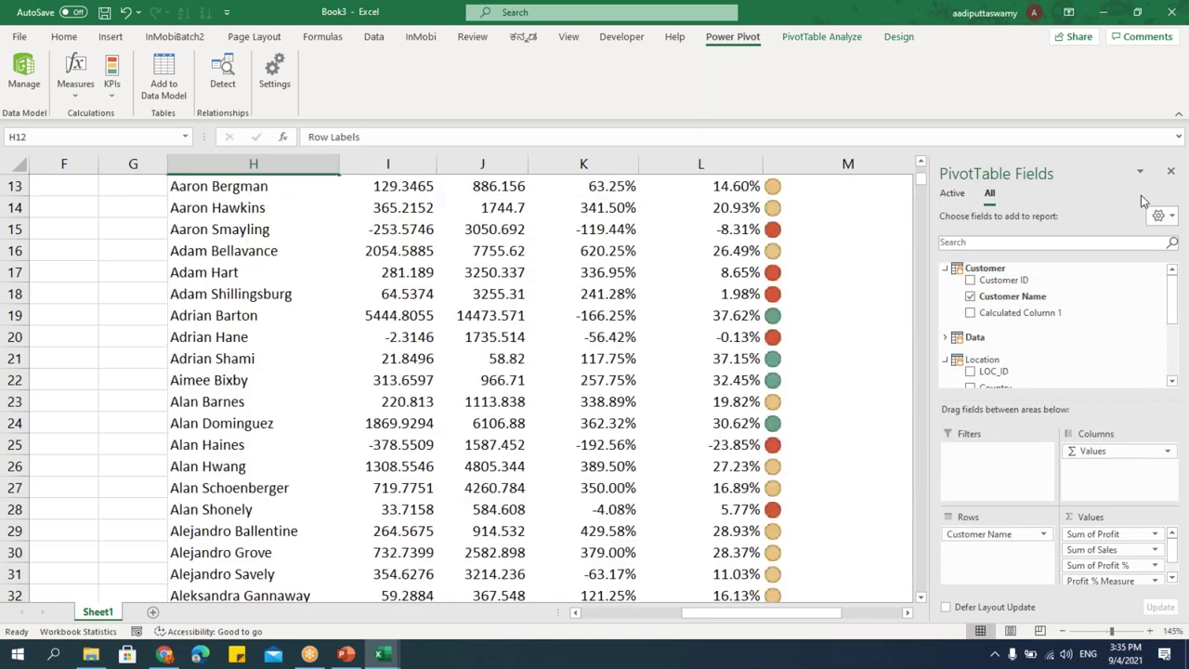
# Examine the Profit % Measure values and KPI status icons for each customer.
pyautogui.click(805, 357)
pyautogui.scroll(4, 827, 444)
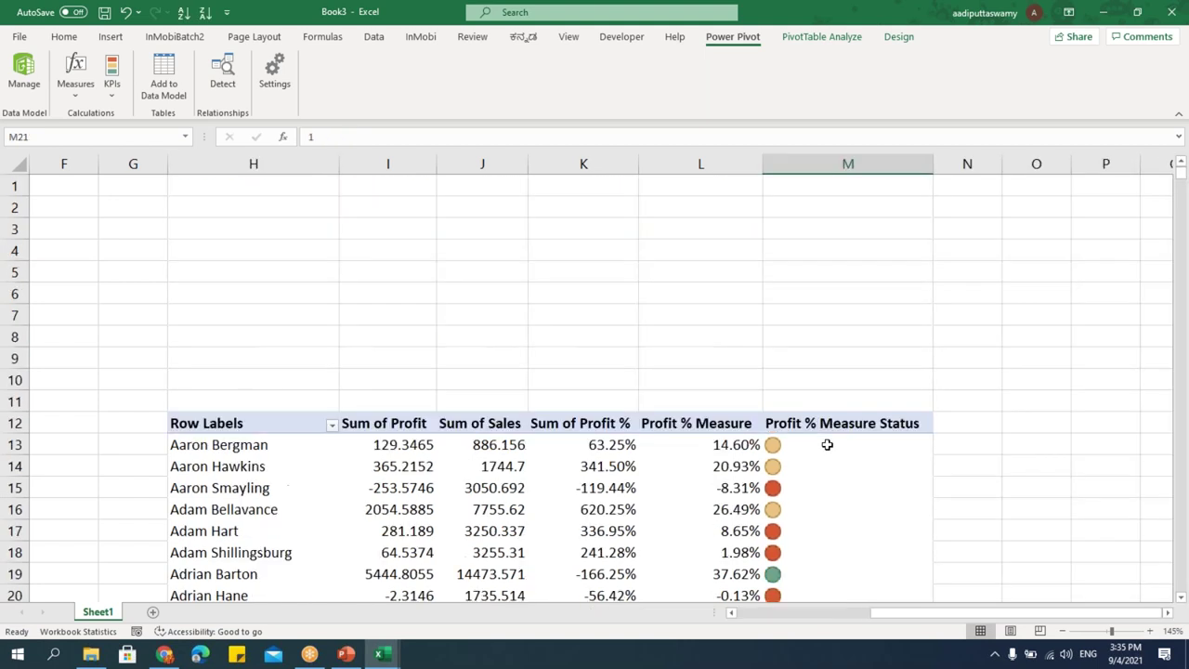
pyautogui.scroll(-2, 827, 445)
pyautogui.moveTo(734, 315); pyautogui.dragTo(734, 481)
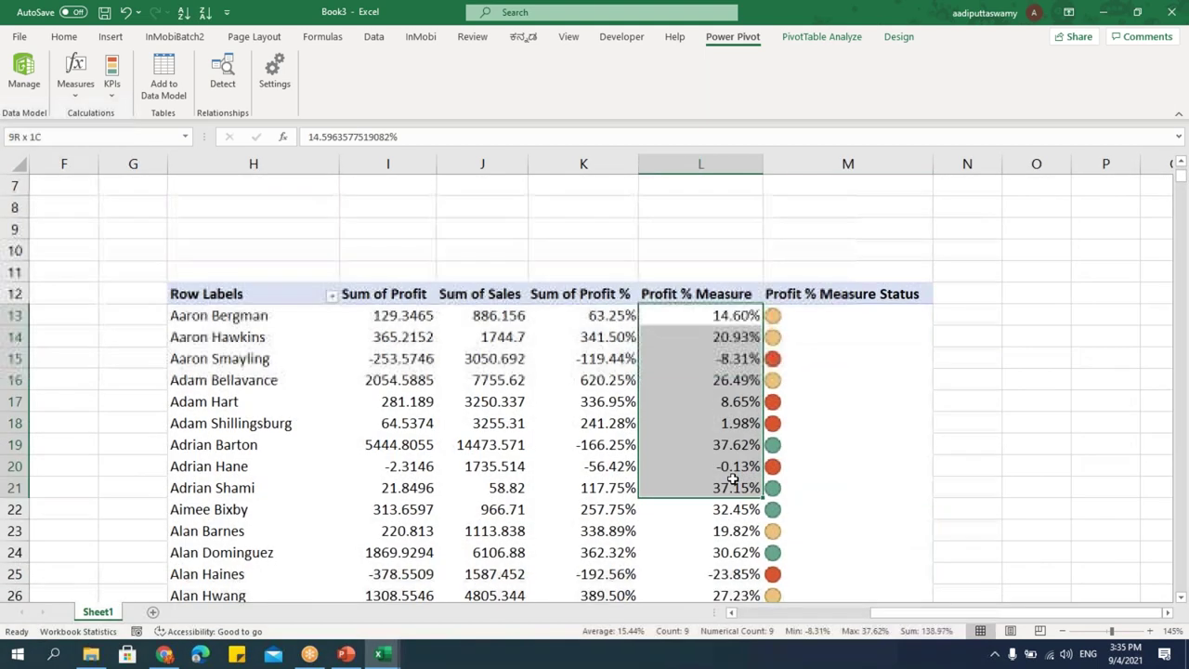
pyautogui.click(840, 333)
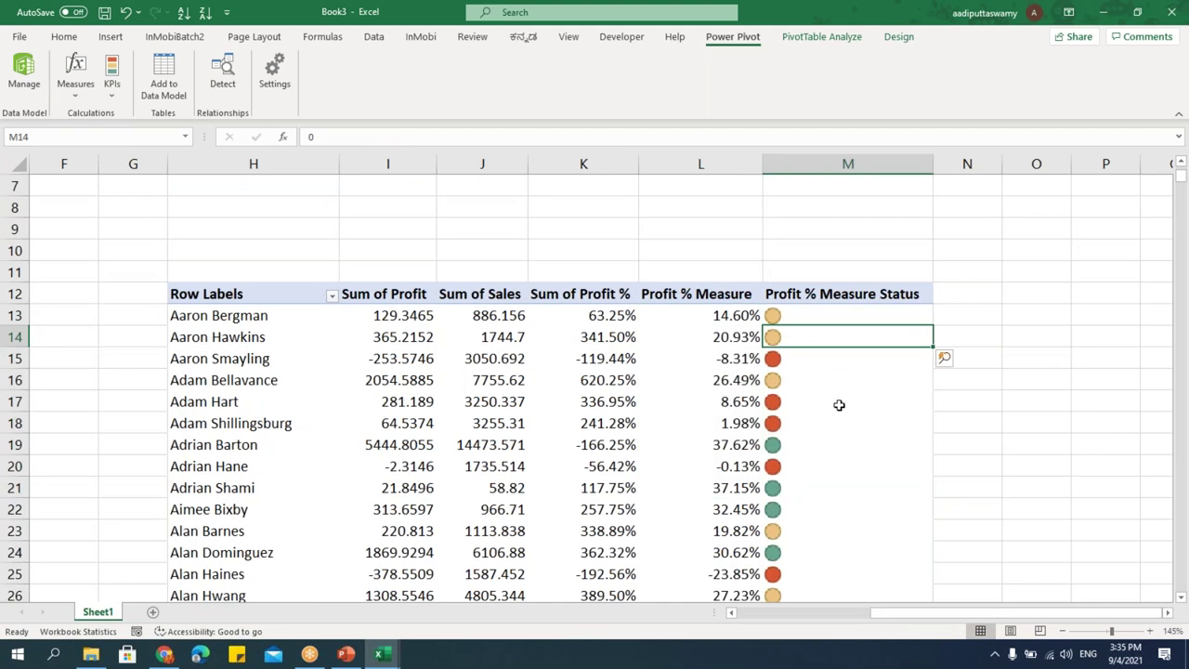
pyautogui.scroll(-2, 836, 404)
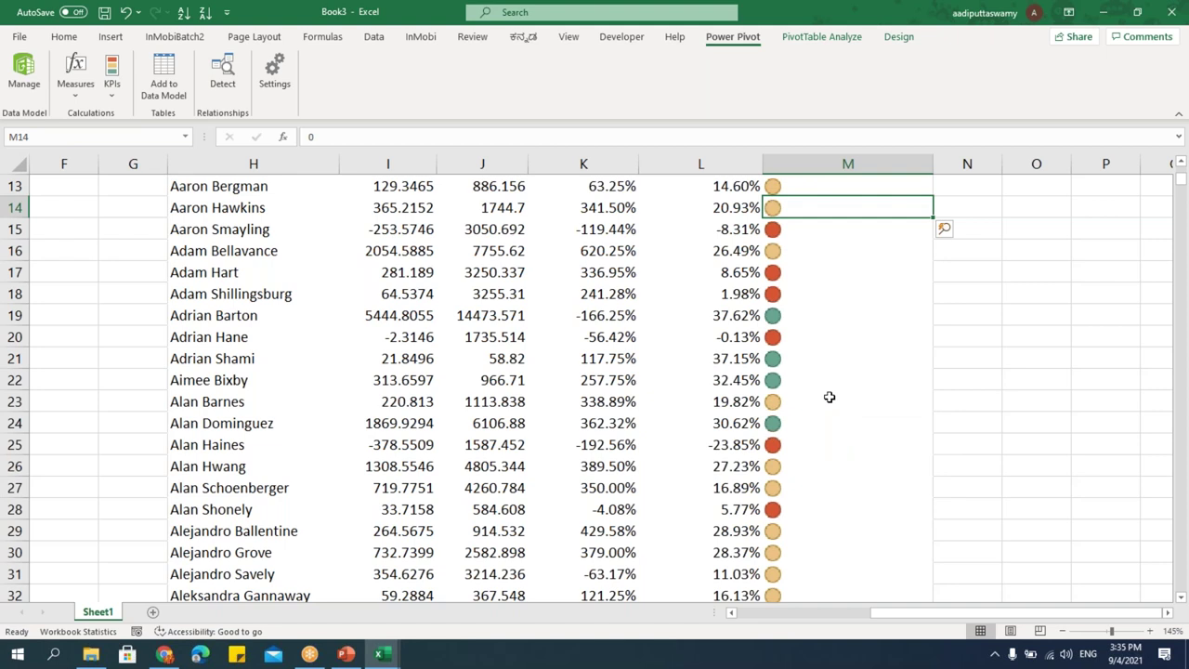
pyautogui.moveTo(830, 397)
# Open Advanced Excel Complete Course Contents.pptx from the New Features MS Excel 365 folder and go to the Advanced Excel Topics slide.
pyautogui.click(99, 658)
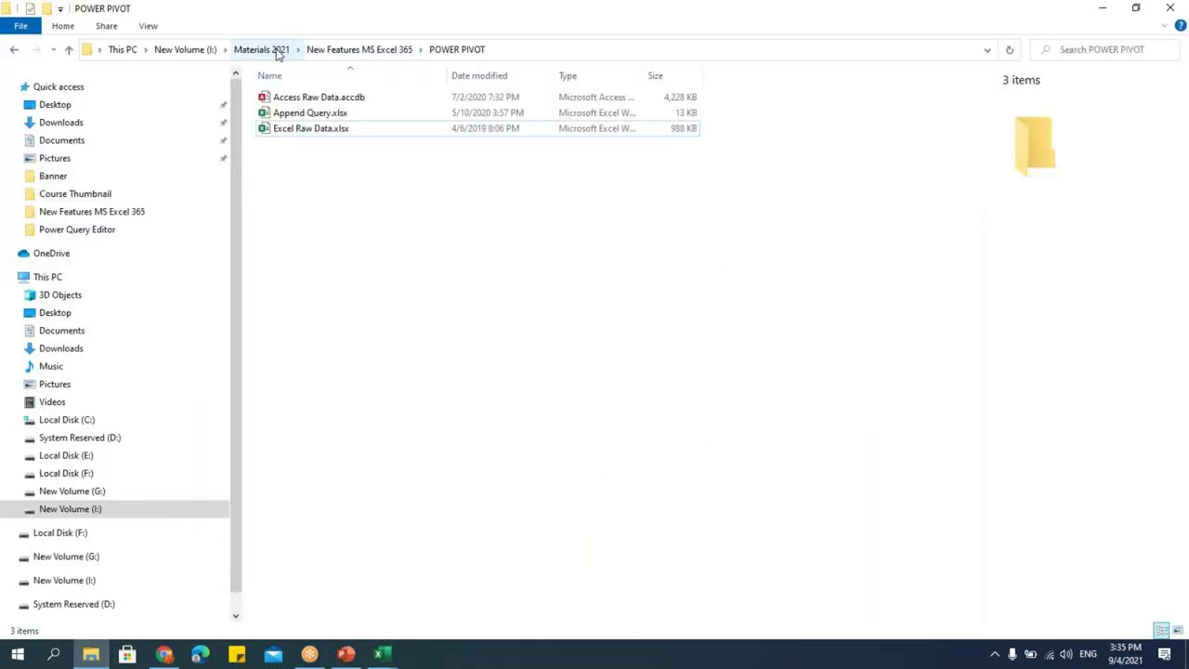
pyautogui.click(349, 50)
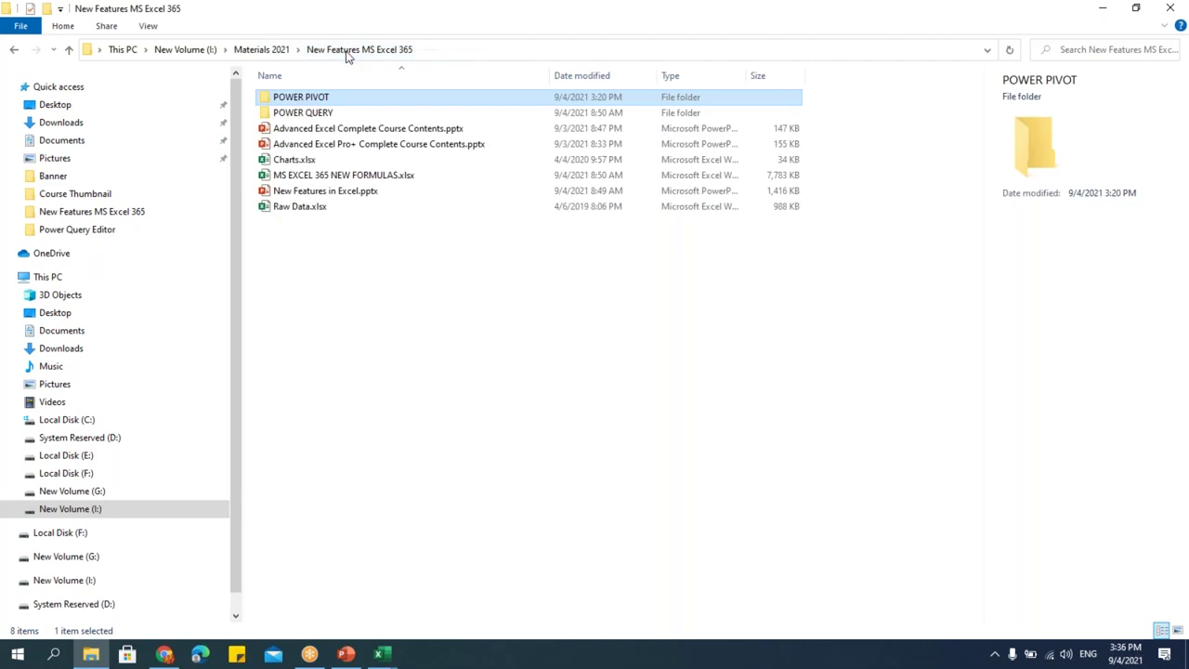
pyautogui.click(414, 132)
pyautogui.doubleClick(415, 135)
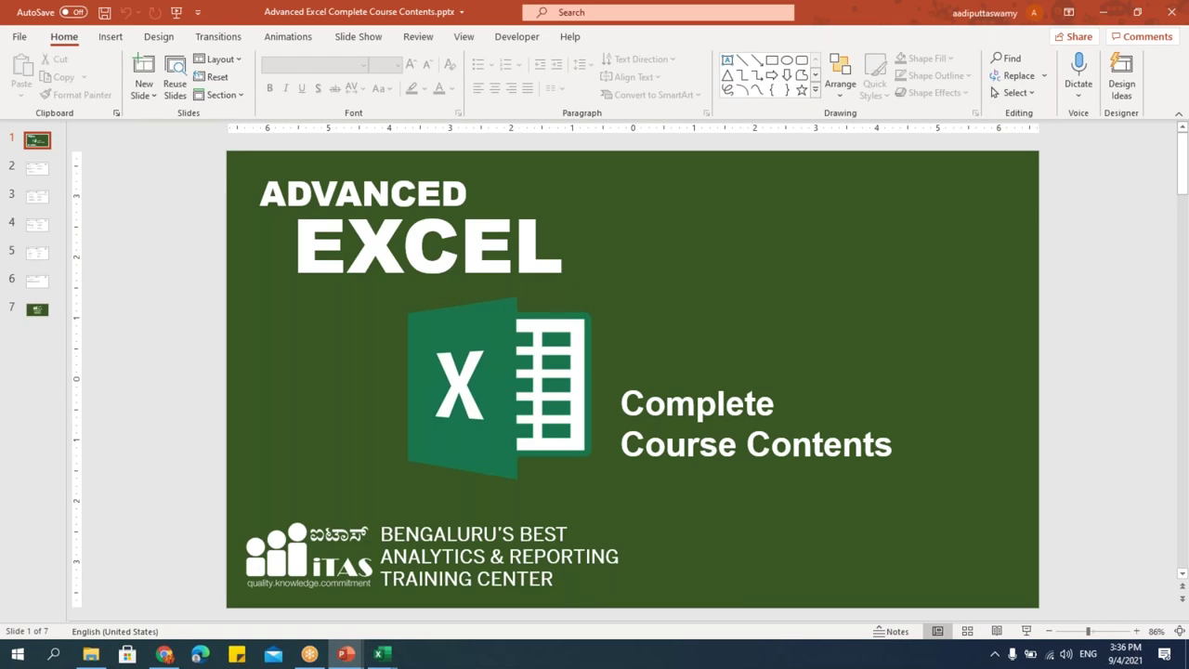
pyautogui.scroll(-1, 472, 433)
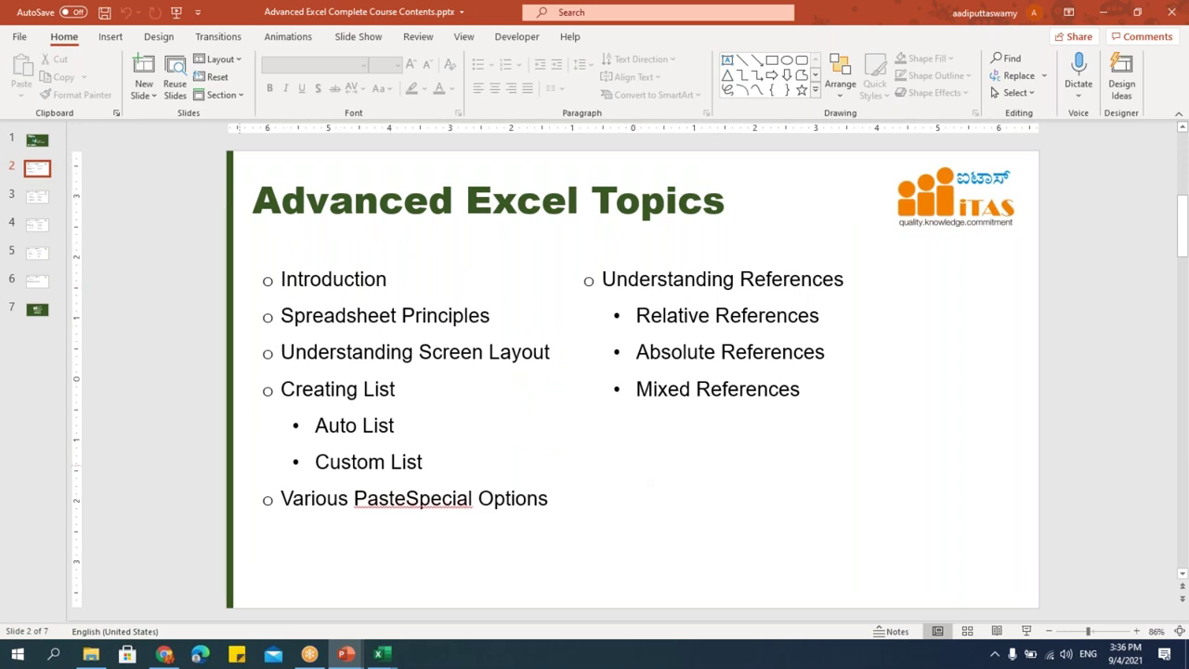
pyautogui.scroll(-1, 703, 459)
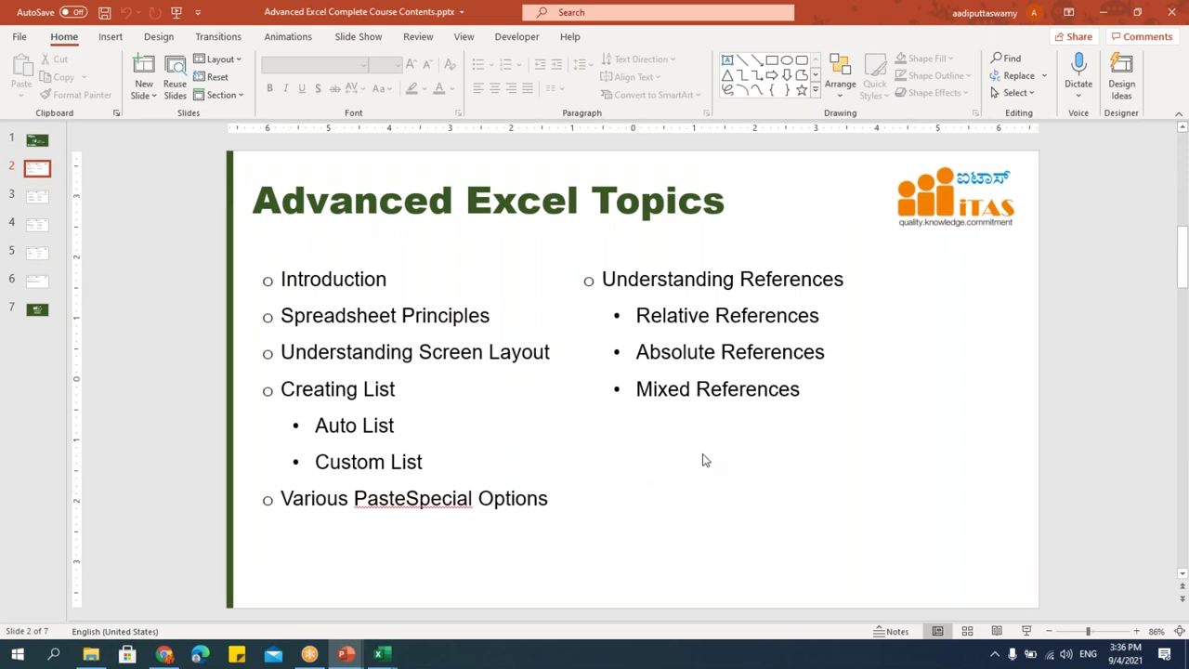